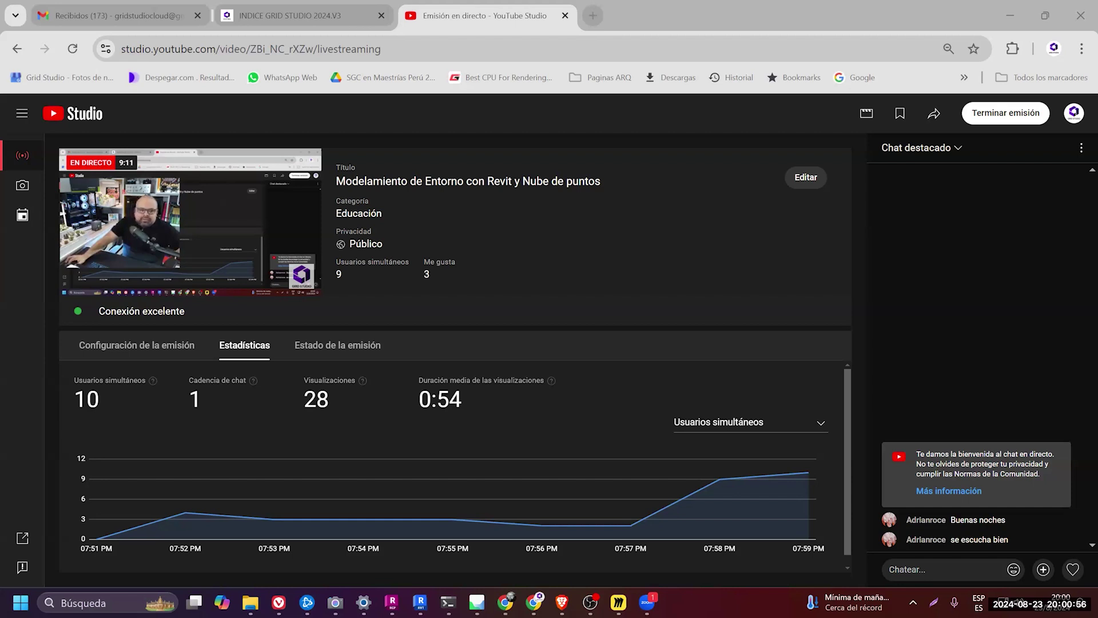
# - Browse Miro's team boards and board search, then show the INDICE GRID STUDIO 2024.V3 Notion page
pyautogui.click(618, 603)
pyautogui.scroll(-4, 498, 378)
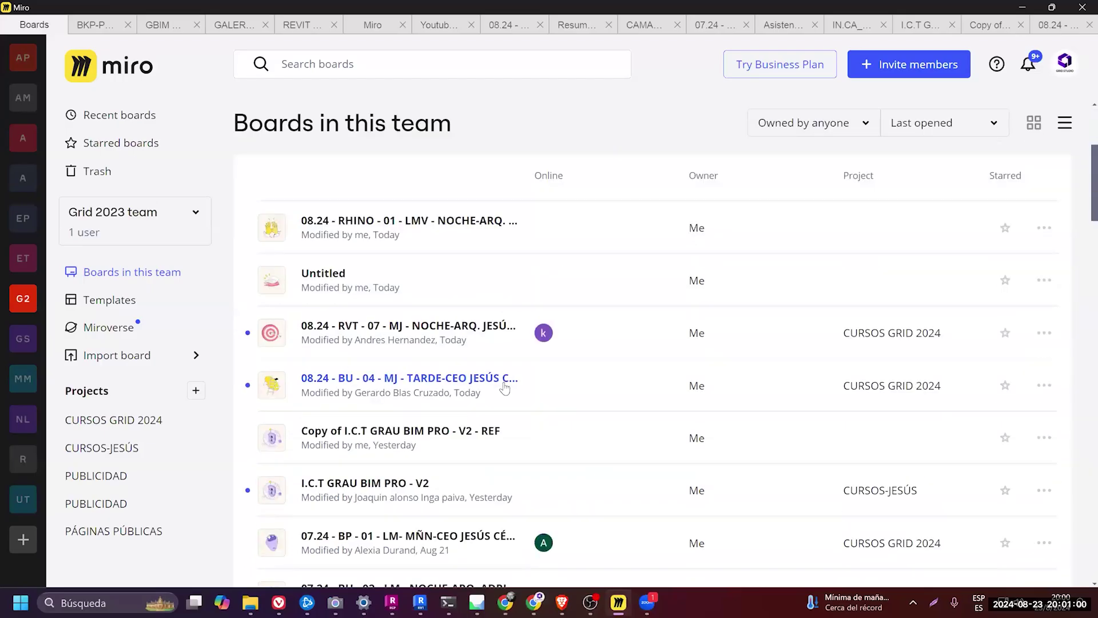
pyautogui.click(372, 64)
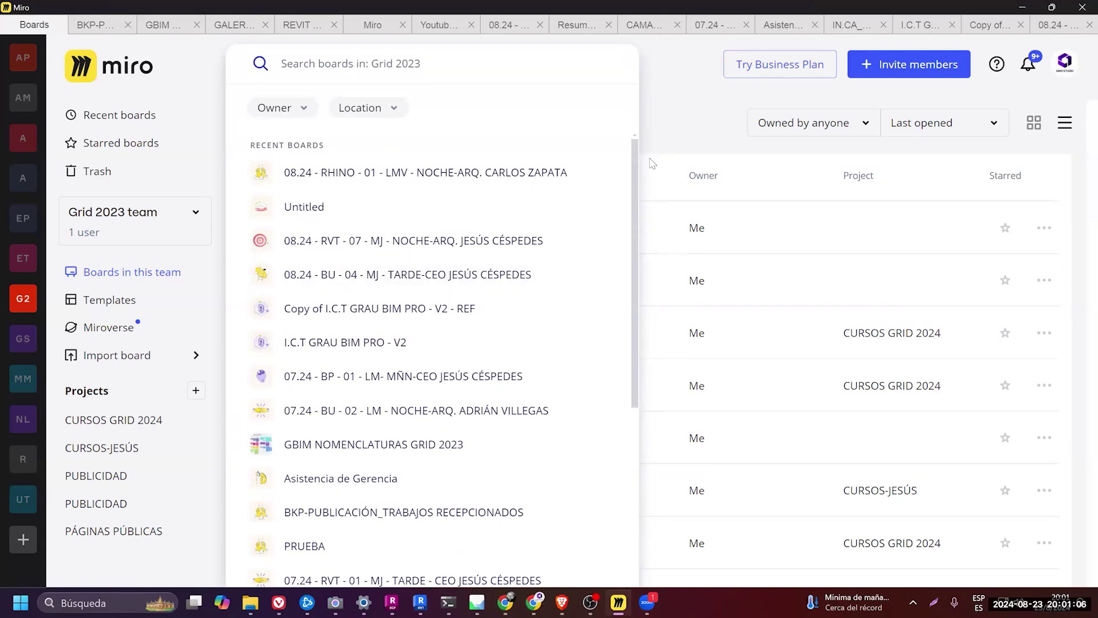
pyautogui.moveTo(333, 7); pyautogui.dragTo(333, 33)
pyautogui.click(334, 11)
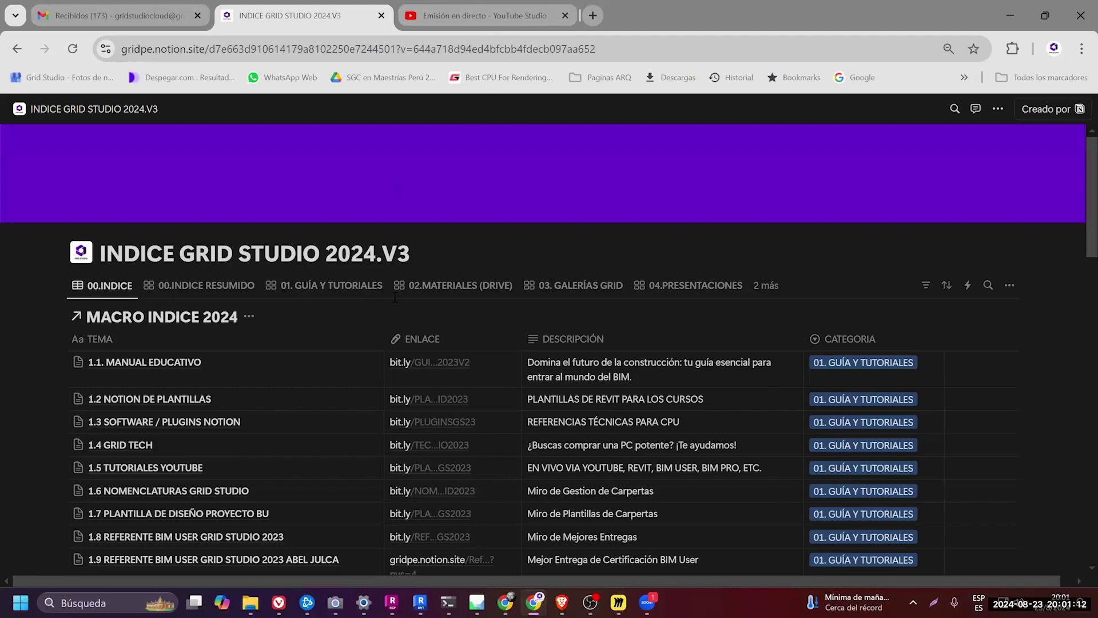
# - Browse the Notion index's 00.INDICE RESUMIDO and 01. GUÍA Y TUTORIALES gallery views
pyautogui.click(237, 289)
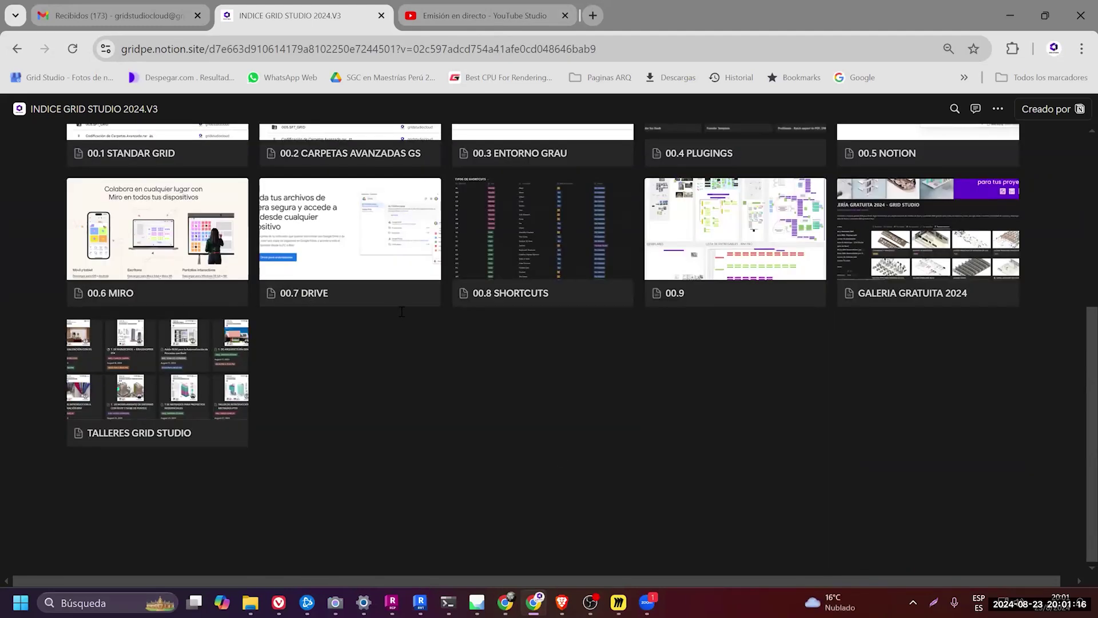
pyautogui.scroll(1, 432, 323)
pyautogui.scroll(4, 441, 332)
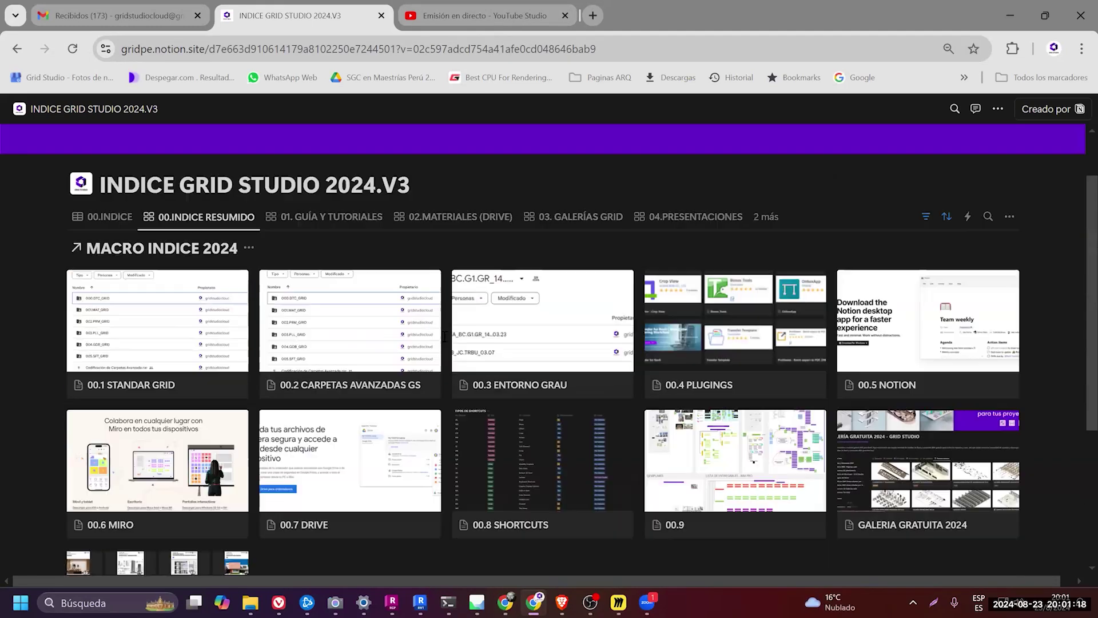
pyautogui.scroll(-1, 475, 342)
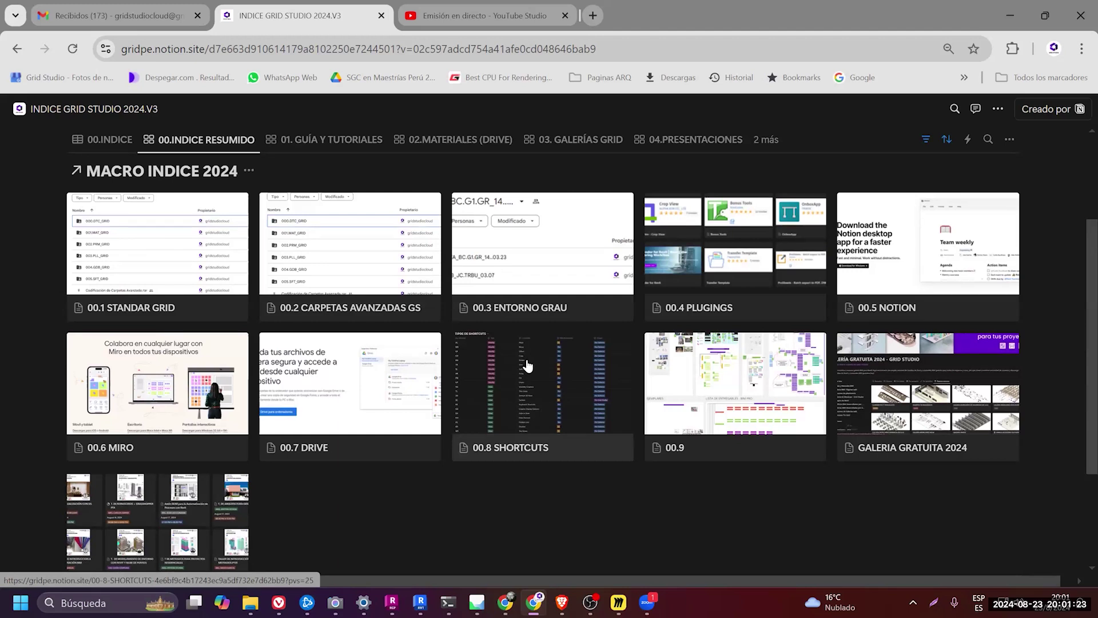
pyautogui.click(325, 139)
pyautogui.scroll(-4, 360, 297)
pyautogui.scroll(1, 204, 367)
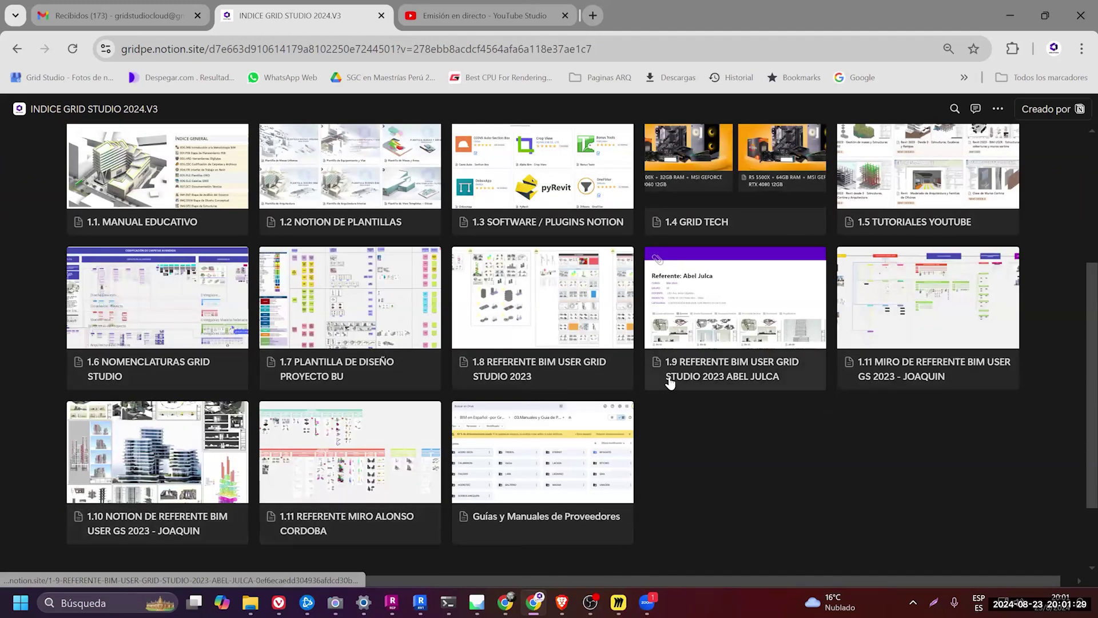
pyautogui.scroll(3, 564, 215)
# - Show the 4.x presentations gallery and open the Resumen de Plam BIM 2023 Miro card
pyautogui.click(457, 215)
pyautogui.scroll(-5, 457, 215)
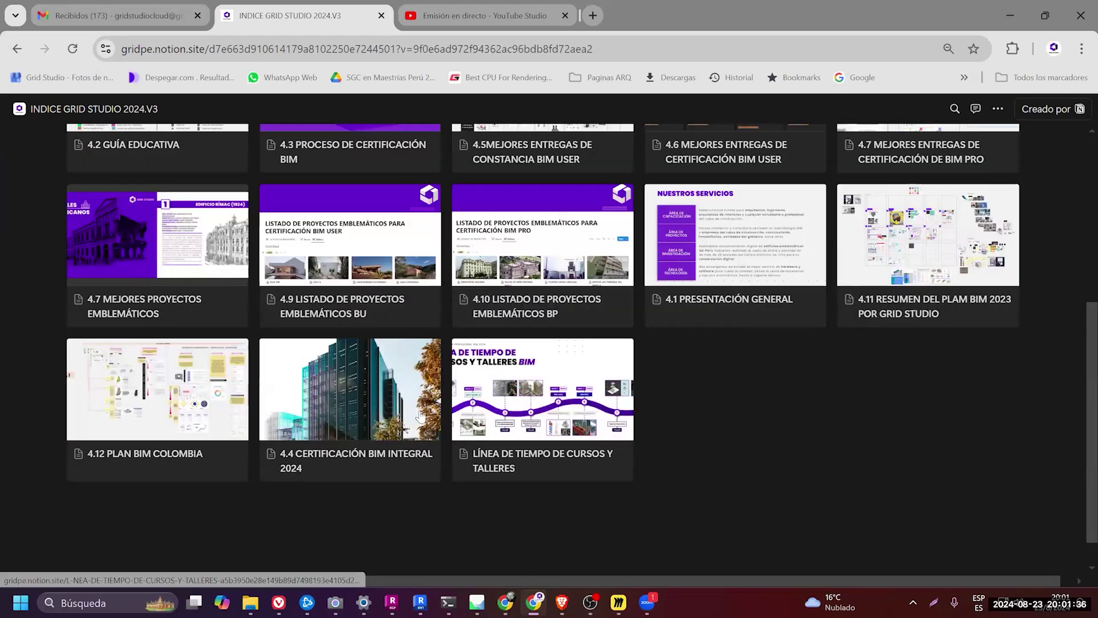
pyautogui.scroll(3, 637, 442)
pyautogui.click(912, 460)
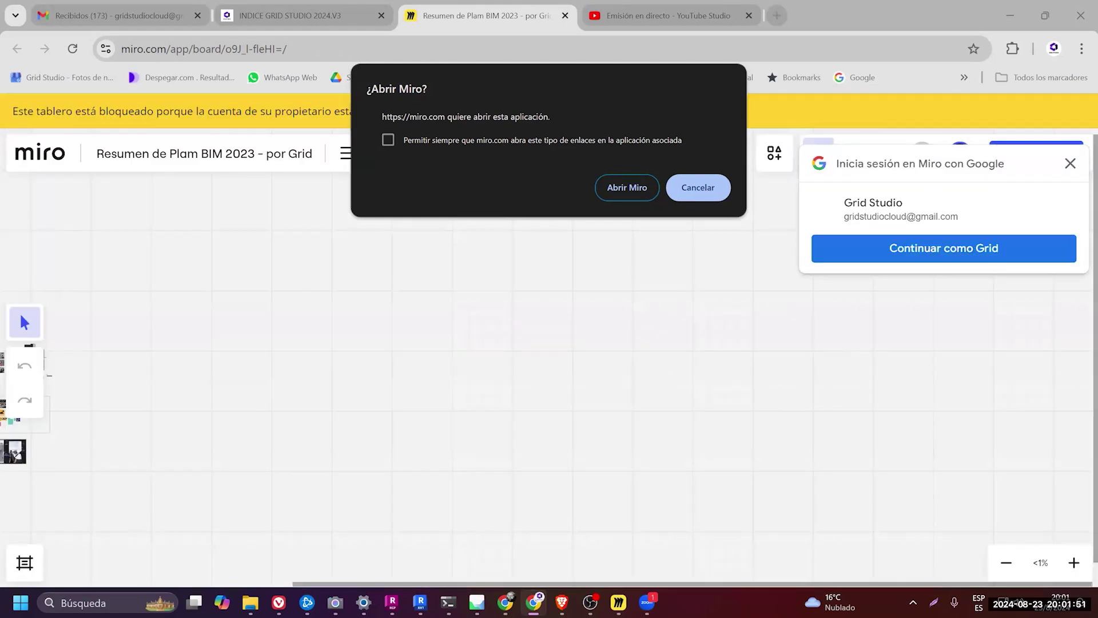
# - Open the Resumen de Plam BIM 2023 board in the Miro desktop app and zoom around it
pyautogui.click(613, 186)
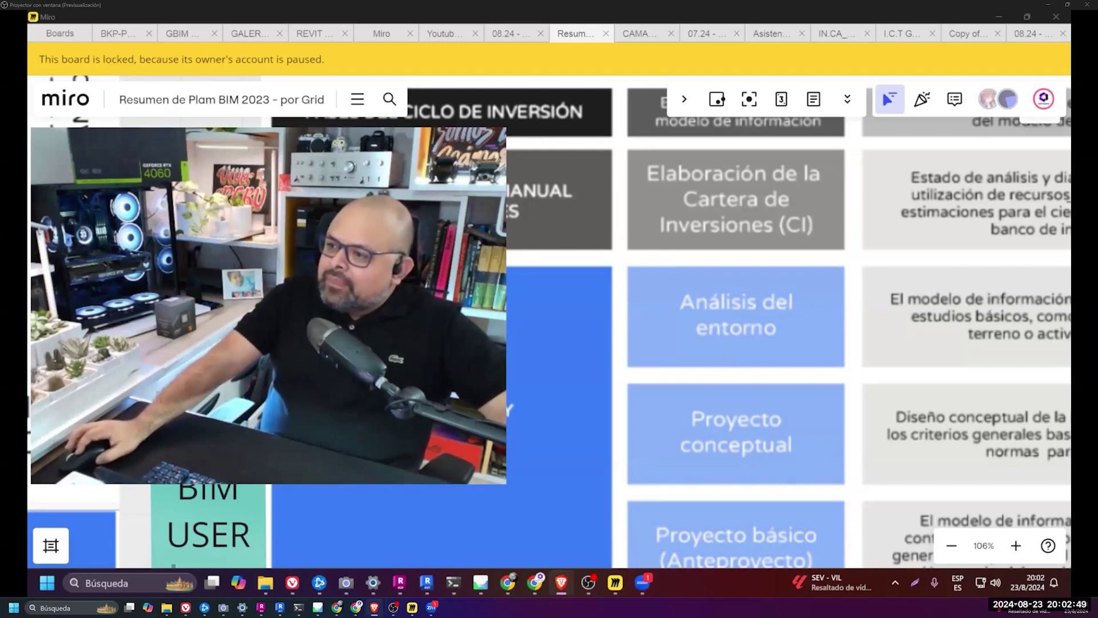
pyautogui.scroll(-6, 779, 299)
pyautogui.scroll(-3, 757, 299)
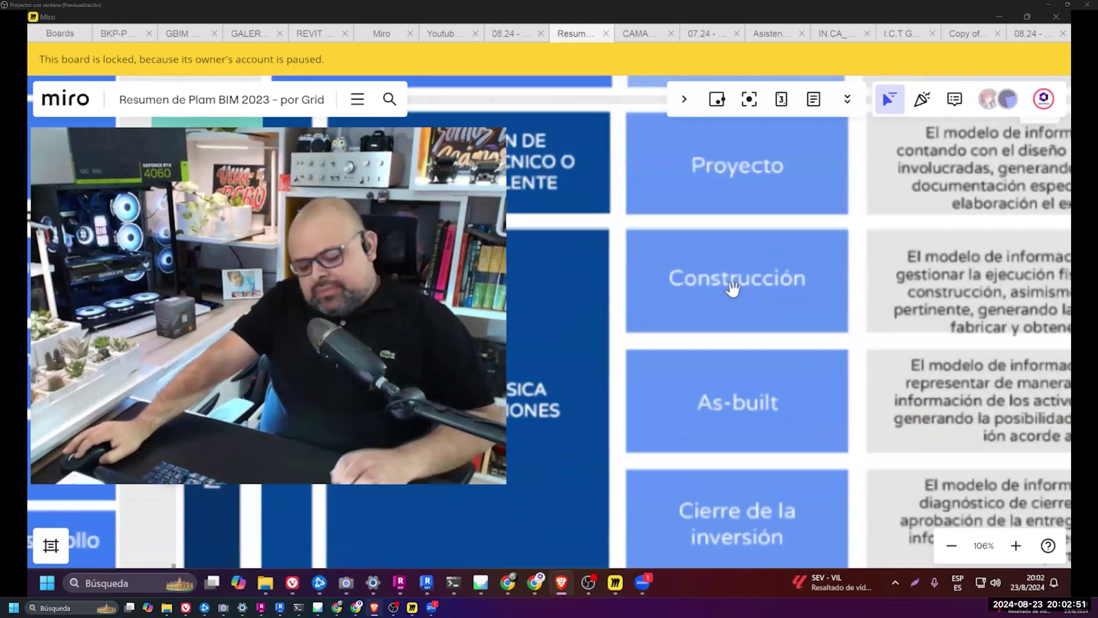
pyautogui.keyDown('ctrl'); pyautogui.scroll(10, 724, 280); pyautogui.keyUp('ctrl')
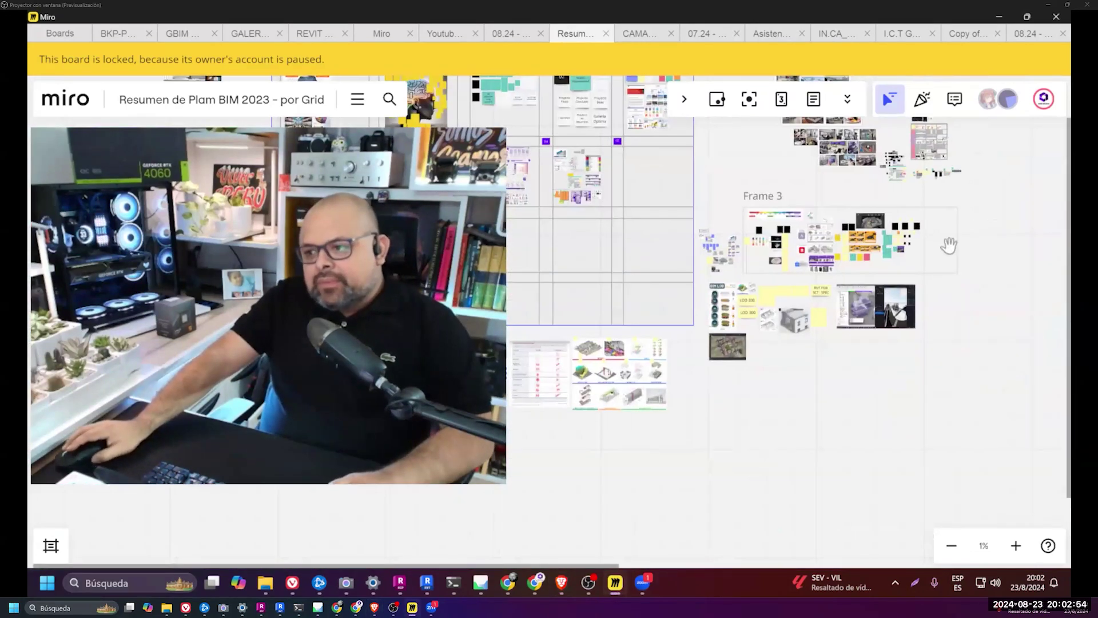
pyautogui.keyDown('ctrl'); pyautogui.scroll(3, 718, 235); pyautogui.keyUp('ctrl')
pyautogui.keyDown('ctrl'); pyautogui.scroll(3, 792, 370); pyautogui.keyUp('ctrl')
pyautogui.scroll(3, 674, 323)
pyautogui.scroll(3, 675, 321)
pyautogui.scroll(3, 669, 323)
pyautogui.scroll(3, 654, 326)
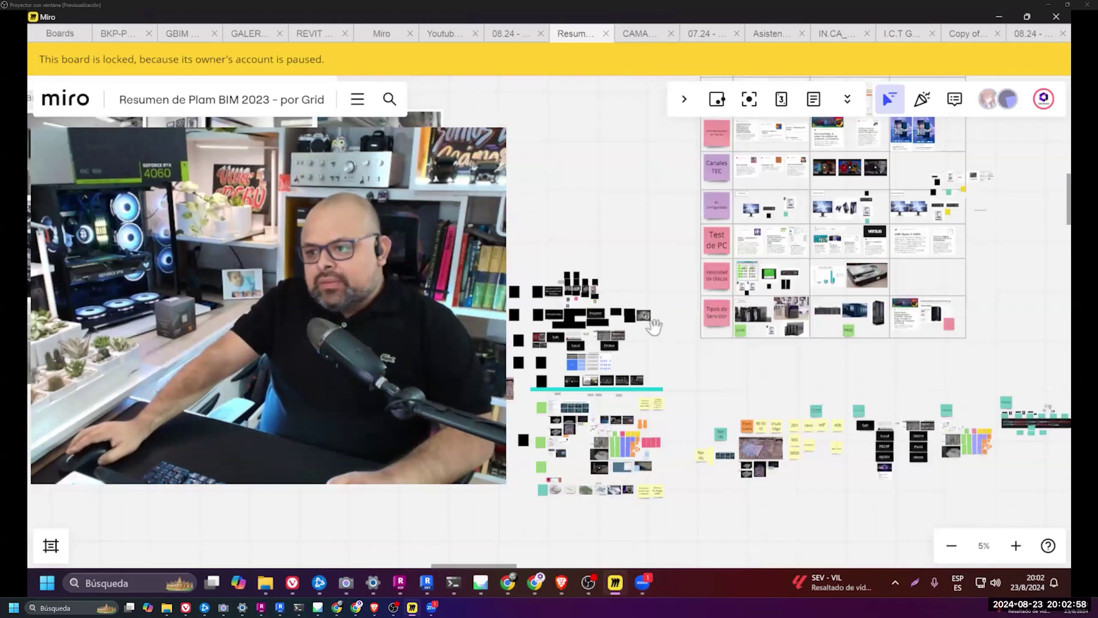
pyautogui.keyDown('ctrl'); pyautogui.scroll(2, 666, 358); pyautogui.keyUp('ctrl')
pyautogui.keyDown('ctrl'); pyautogui.scroll(2, 629, 337); pyautogui.keyUp('ctrl')
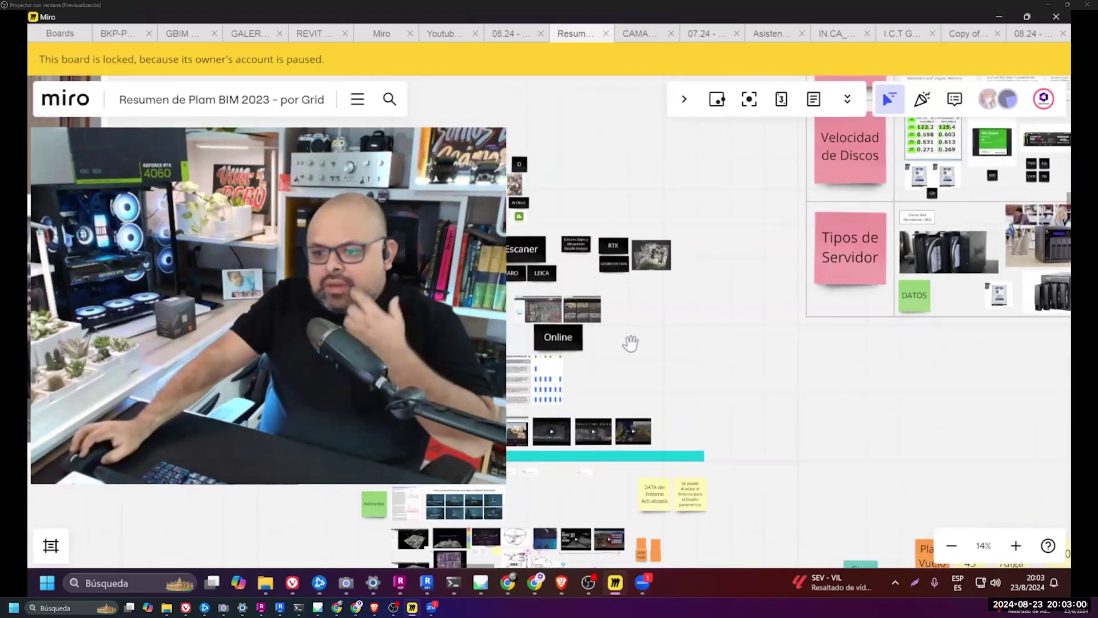
# - Pan across the locked board, then return to the boards dashboard with search open
pyautogui.scroll(-1, 730, 355)
pyautogui.hscroll(3, 661, 306)
pyautogui.scroll(-2, 662, 307)
pyautogui.scroll(-3, 598, 343)
pyautogui.hscroll(-2, 620, 289)
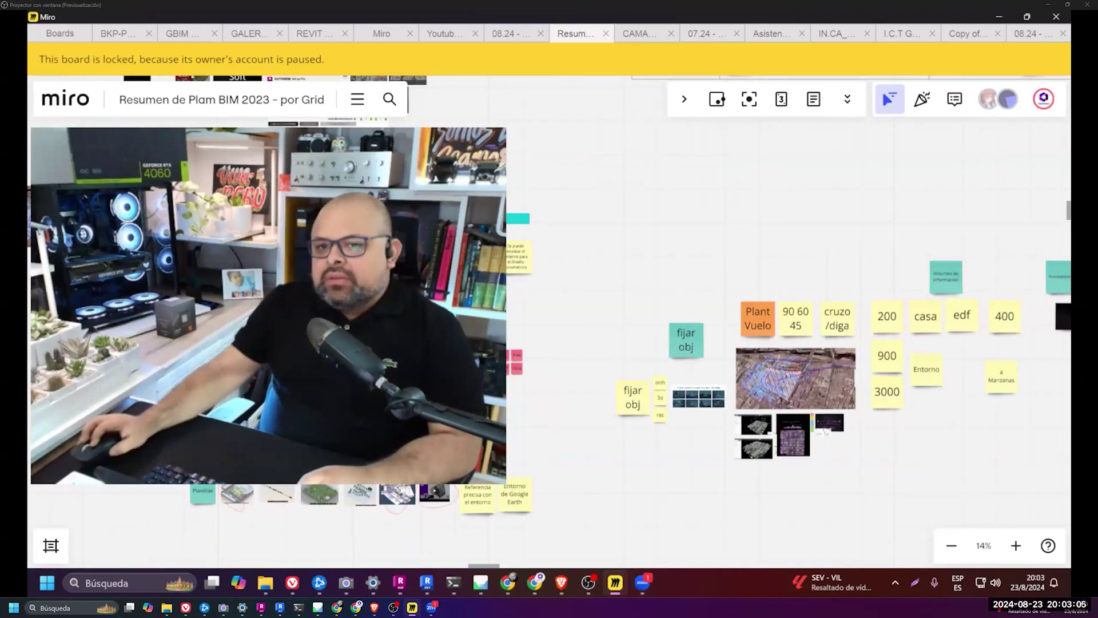
pyautogui.hotkey('ctrl', '1')
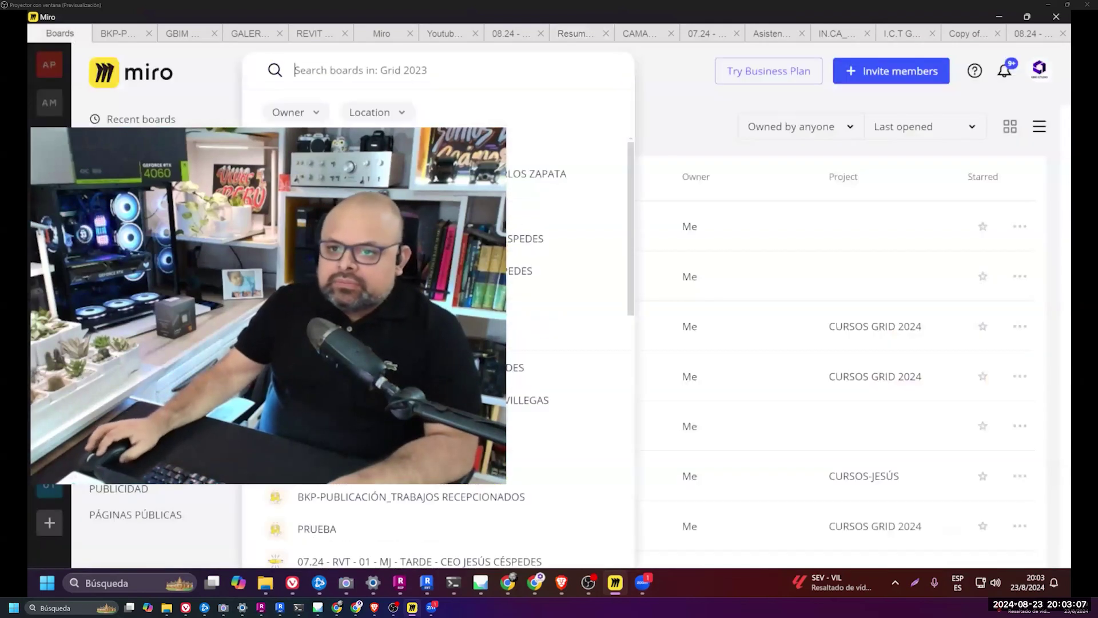
# - Search Miro boards for 'NUBE DE' and open the Charla Nube de Puntos board
pyautogui.write('NUBE DE')
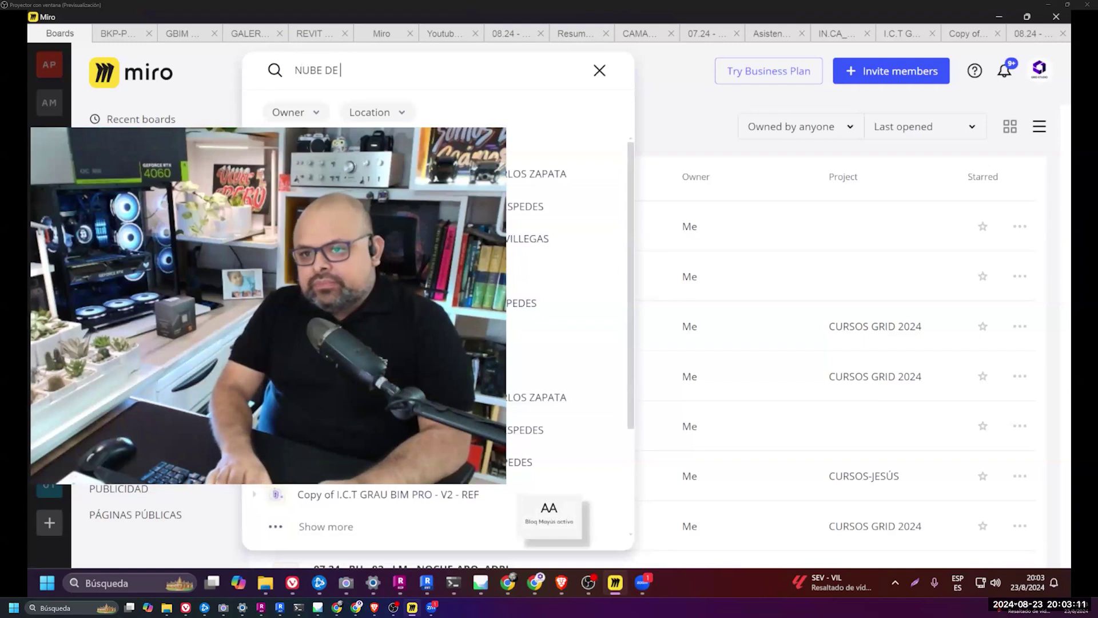
pyautogui.press('Return')
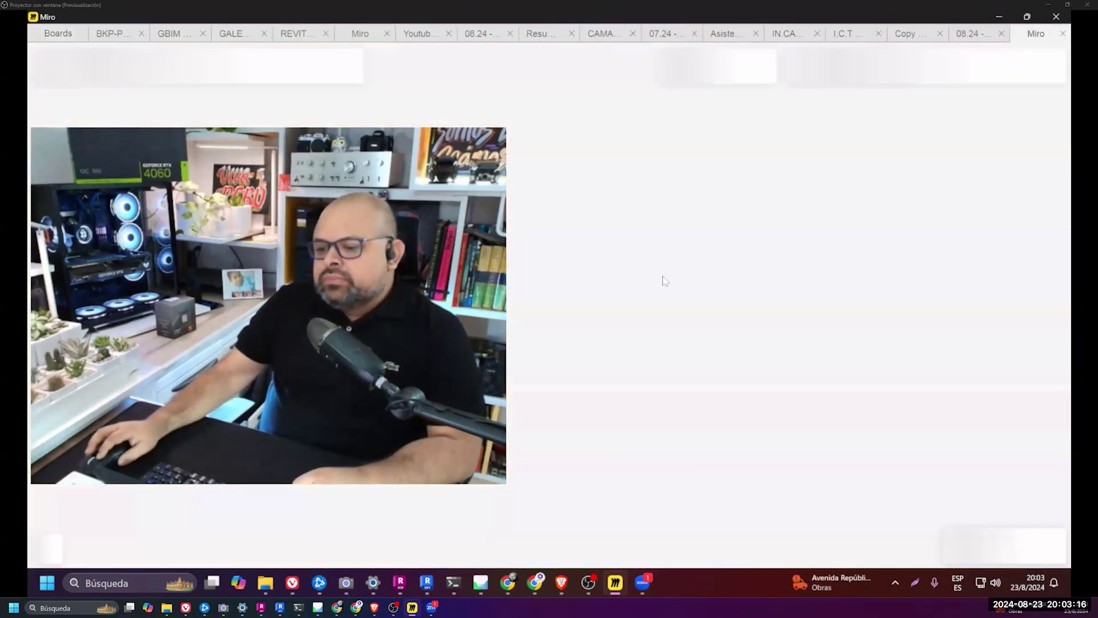
# - Launch Google Earth Pro from Windows search
pyautogui.press('super')
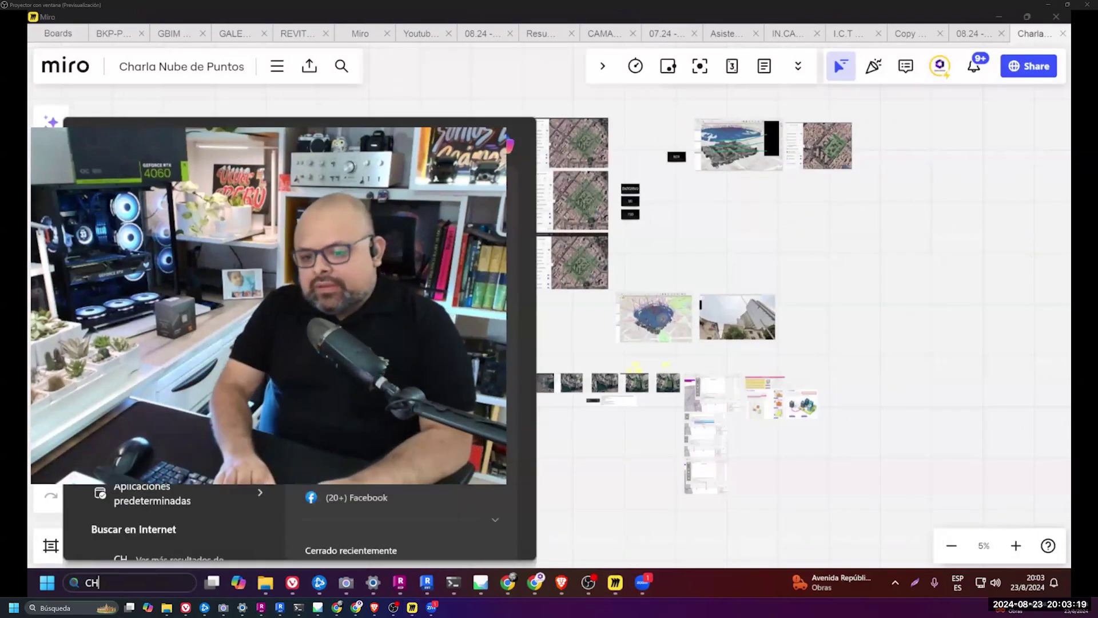
pyautogui.write('CHO')
pyautogui.press('BackSpace')
pyautogui.press('BackSpace')
pyautogui.press('BackSpace')
pyautogui.write('GOogle Earth Pro')
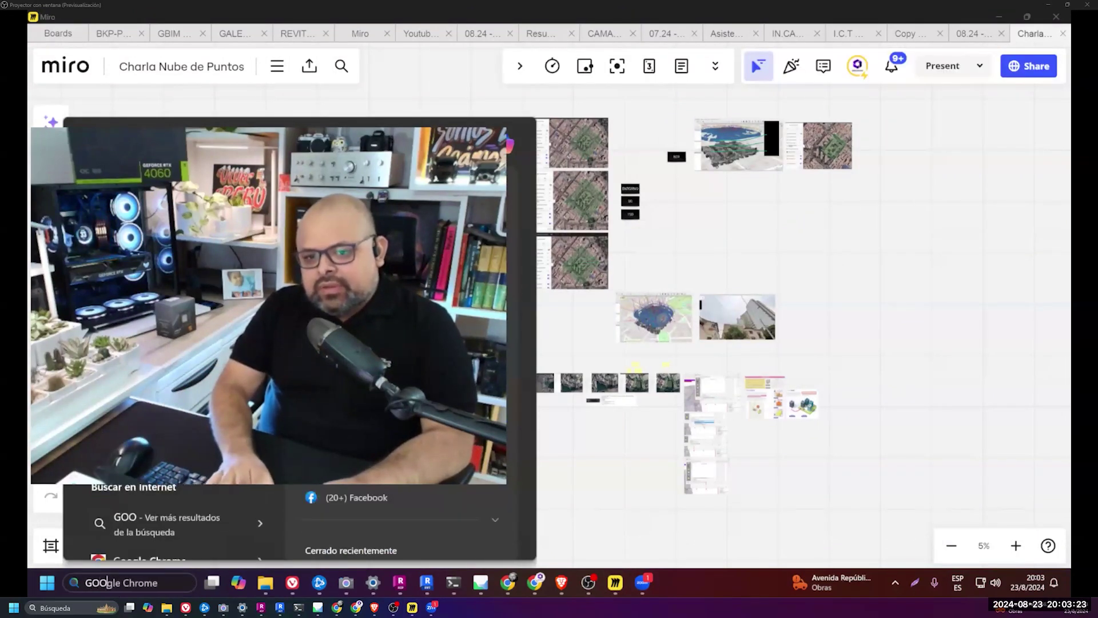
pyautogui.press('Return')
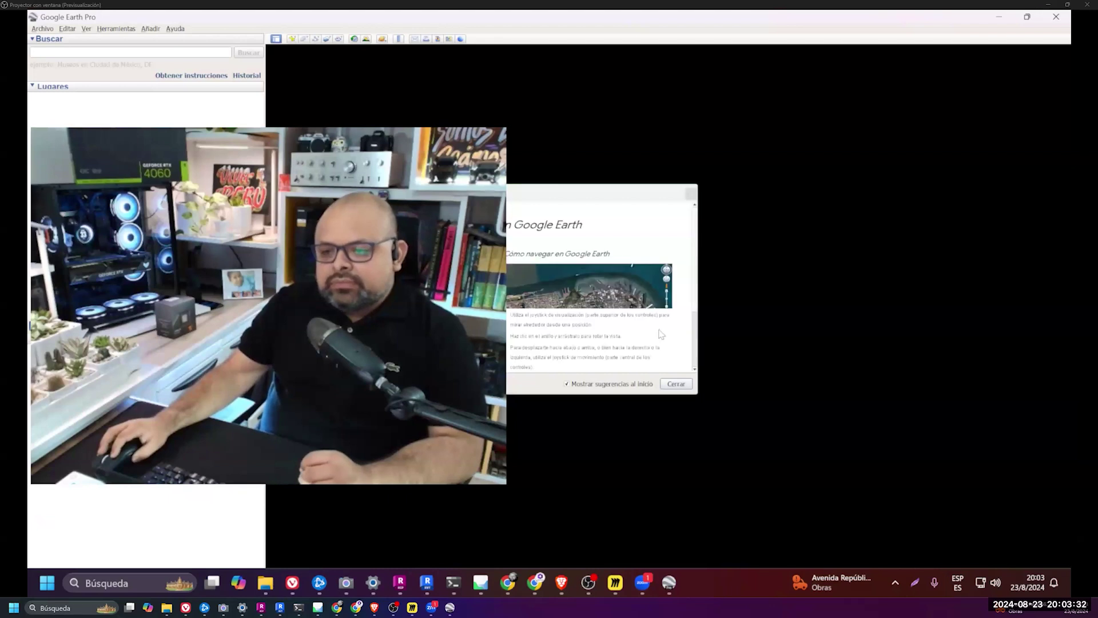
# - Dismiss the Google Earth startup tips and zoom from the globe toward Lima
pyautogui.click(676, 384)
pyautogui.scroll(5, 566, 366)
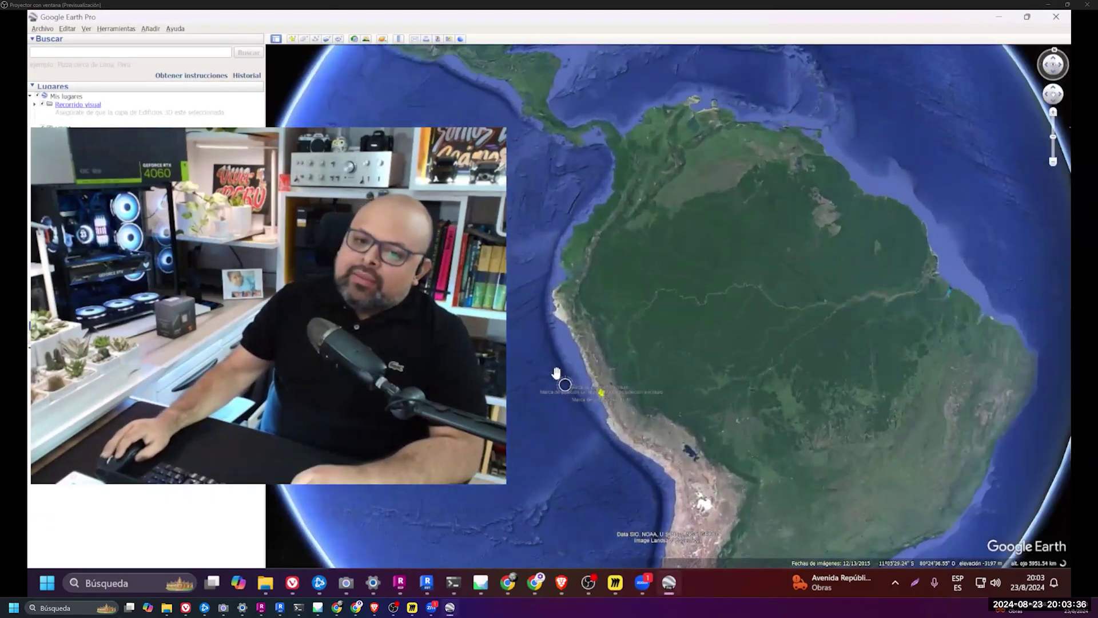
pyautogui.scroll(2, 627, 405)
pyautogui.scroll(2, 629, 397)
pyautogui.scroll(2, 631, 392)
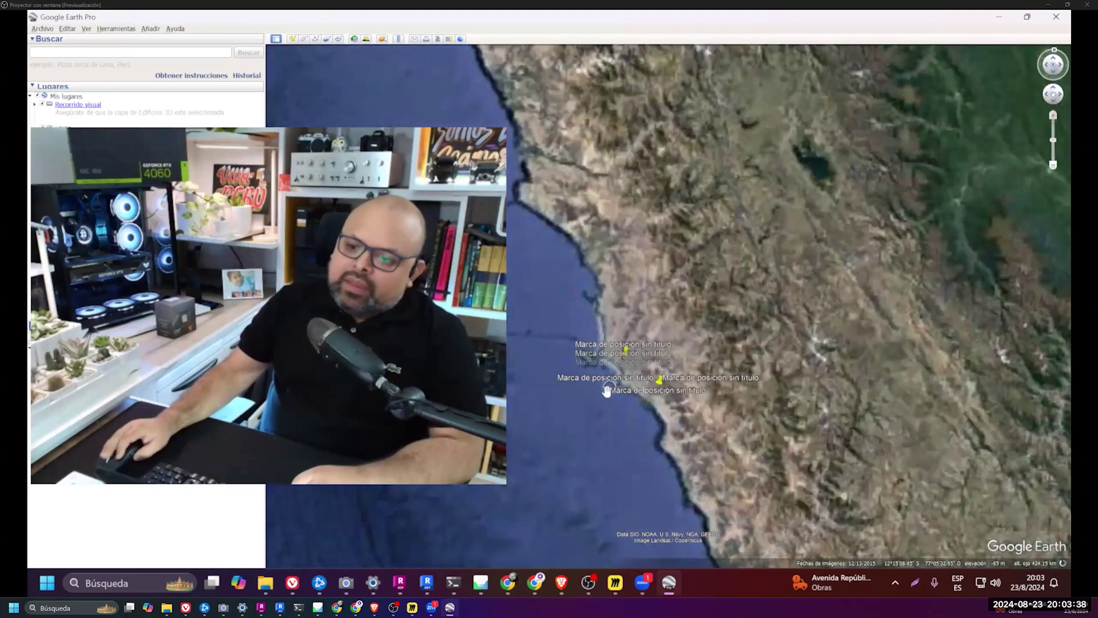
pyautogui.scroll(2, 634, 385)
pyautogui.scroll(2, 632, 382)
pyautogui.scroll(2, 629, 377)
pyautogui.scroll(2, 626, 372)
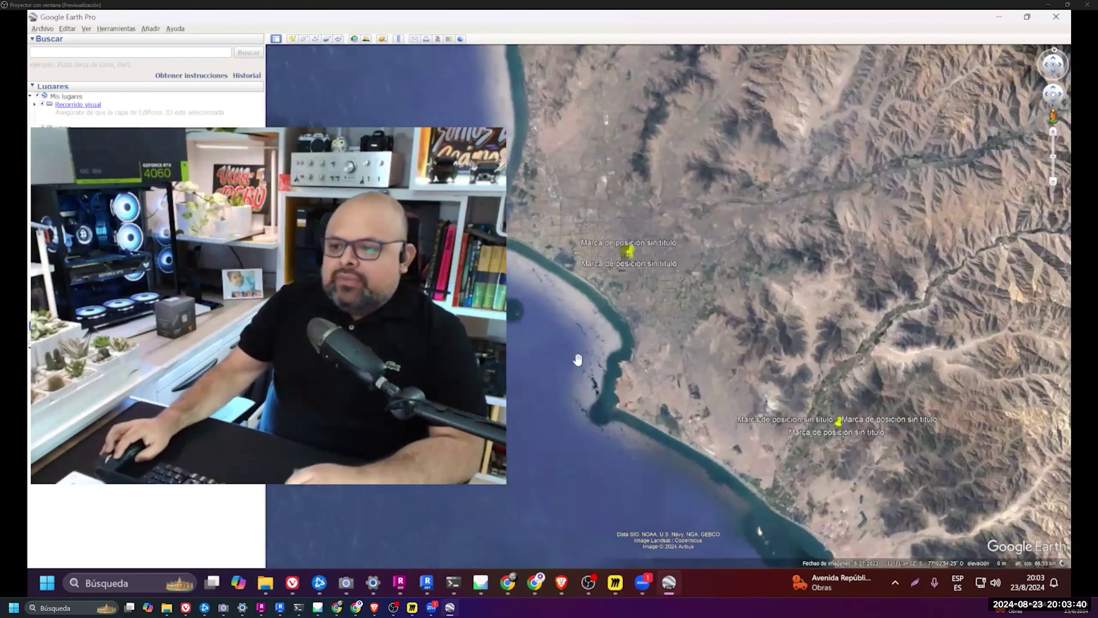
# - Zoom into Lima's streets around the HRBA and Casa Chulpas placemarks, then return to Chrome's Miro board
pyautogui.scroll(2, 508, 236)
pyautogui.scroll(2, 508, 236)
pyautogui.scroll(2, 508, 237)
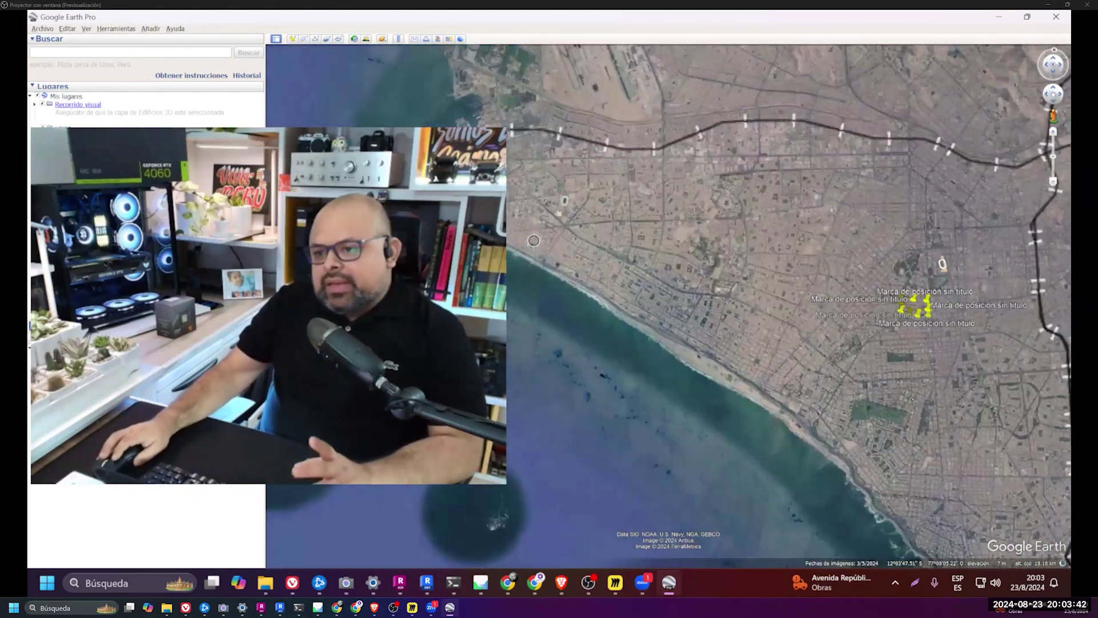
pyautogui.scroll(2, 715, 283)
pyautogui.scroll(2, 680, 269)
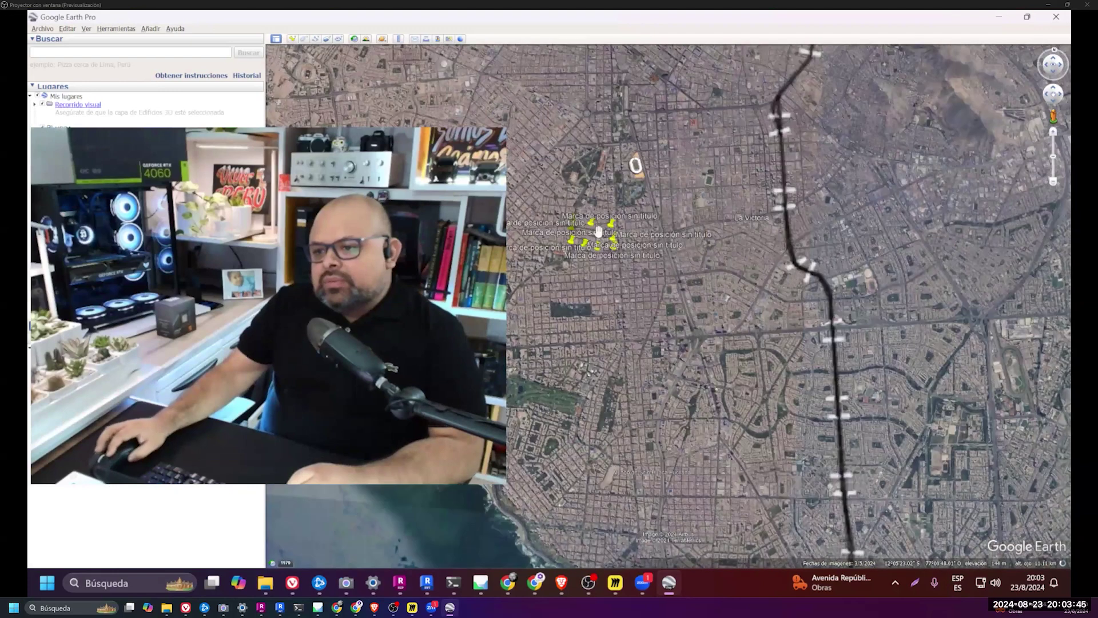
pyautogui.scroll(2, 646, 254)
pyautogui.scroll(2, 611, 243)
pyautogui.scroll(1, 639, 289)
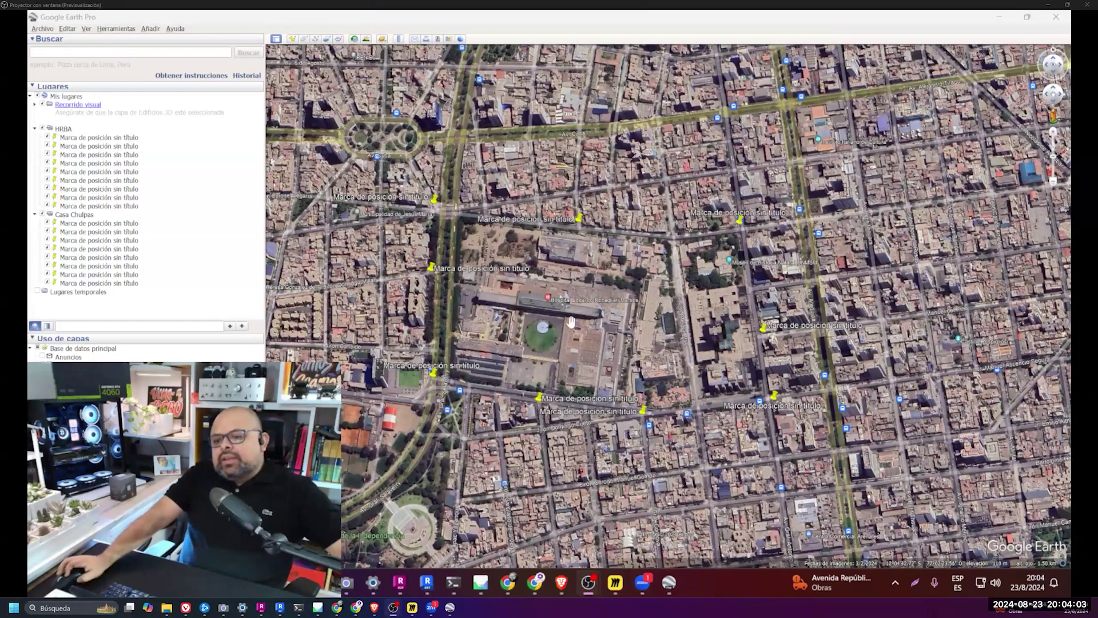
pyautogui.click(535, 592)
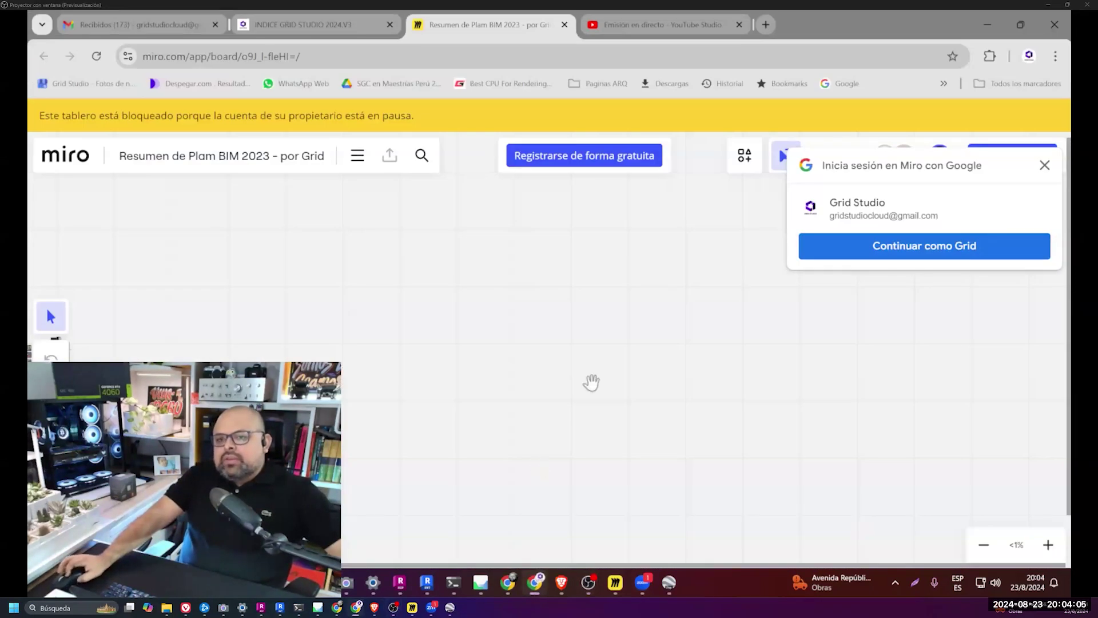
# - Open YouTube Studio in a new tab and review the channel dashboard and video list
pyautogui.click(652, 26)
pyautogui.rightClick(118, 124)
pyautogui.click(159, 136)
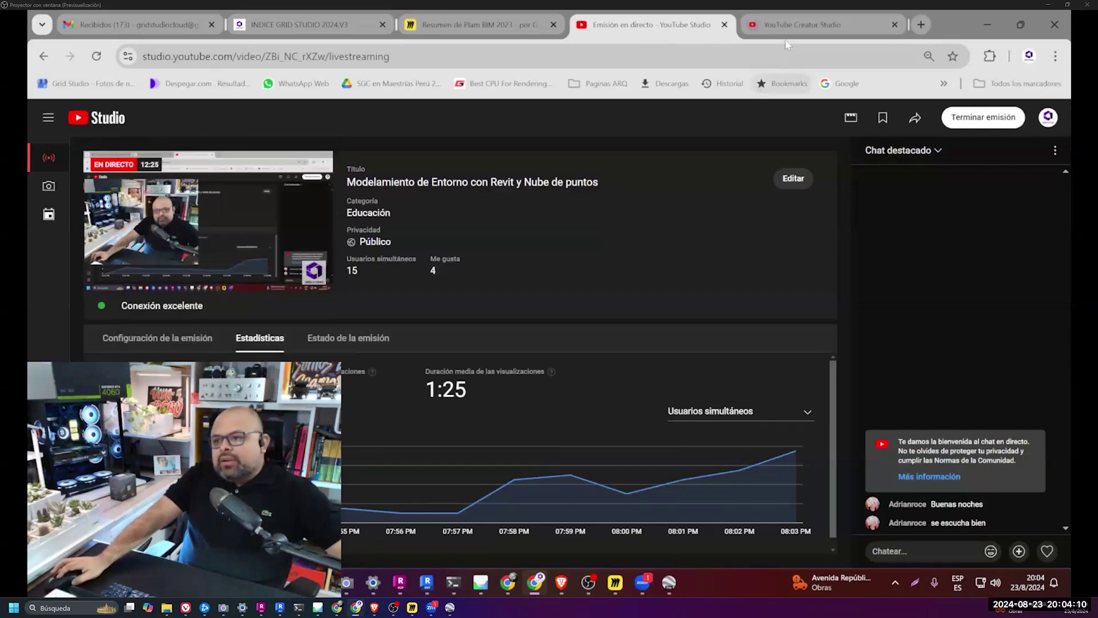
pyautogui.click(794, 24)
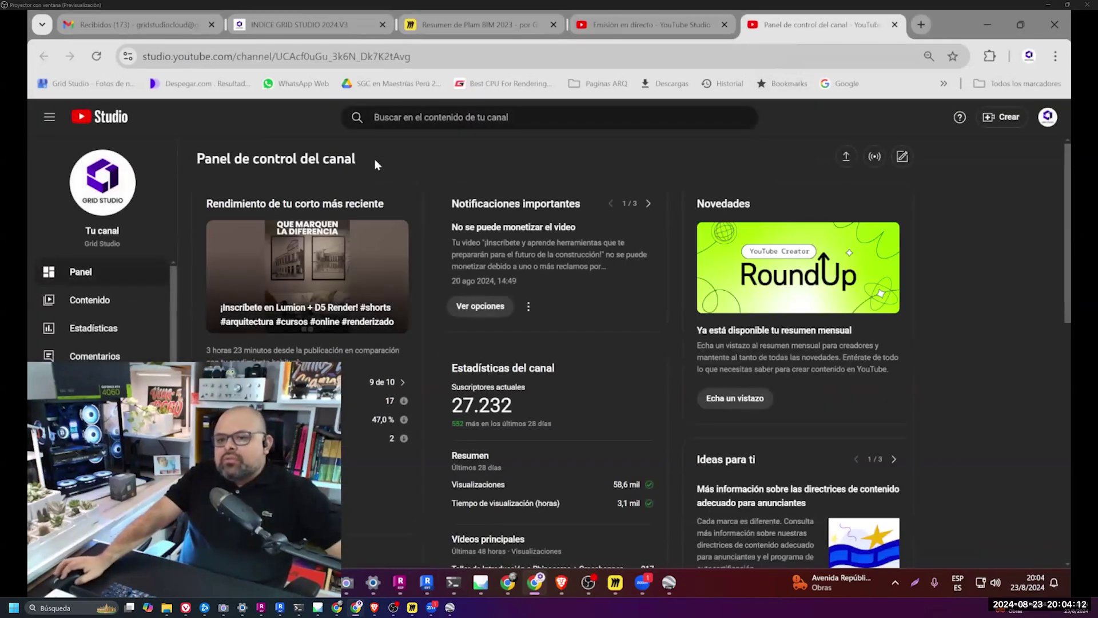
pyautogui.click(103, 308)
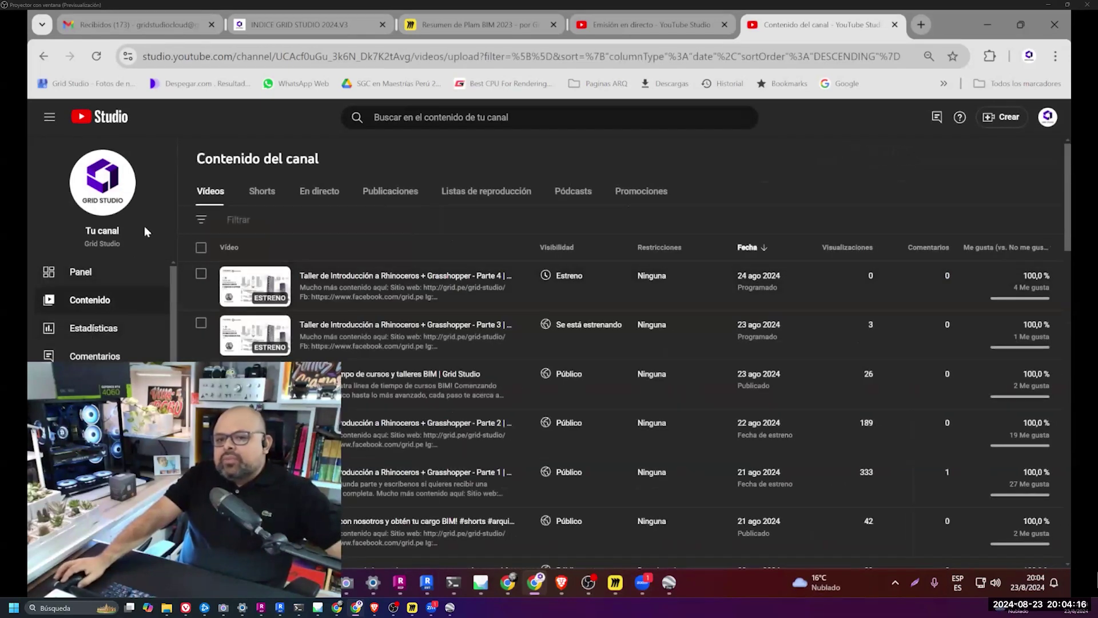
pyautogui.click(89, 280)
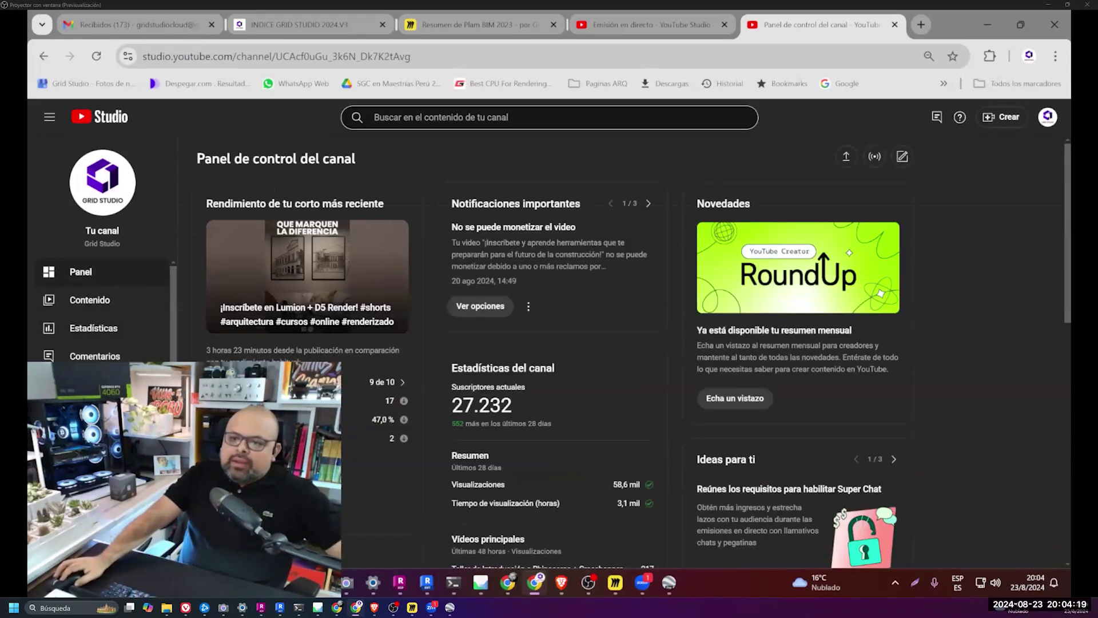
# - Search channel content for 'GRID STUDIO', then open the public Grid Studio channel page
pyautogui.click(537, 118)
pyautogui.write('G')
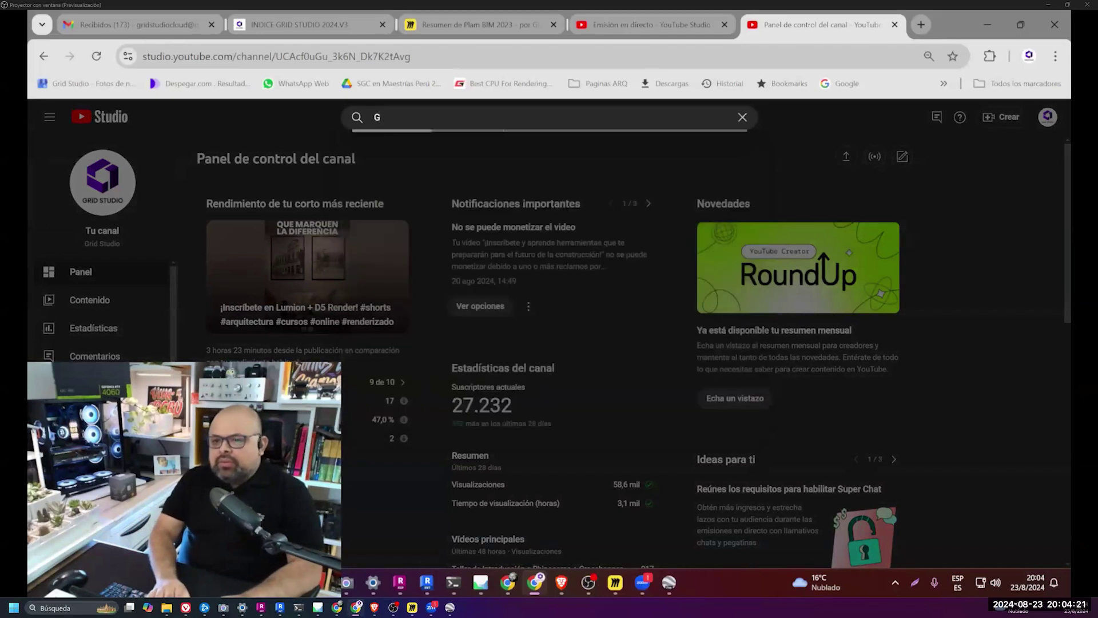
pyautogui.press('BackSpace')
pyautogui.write('GRID STUDIO')
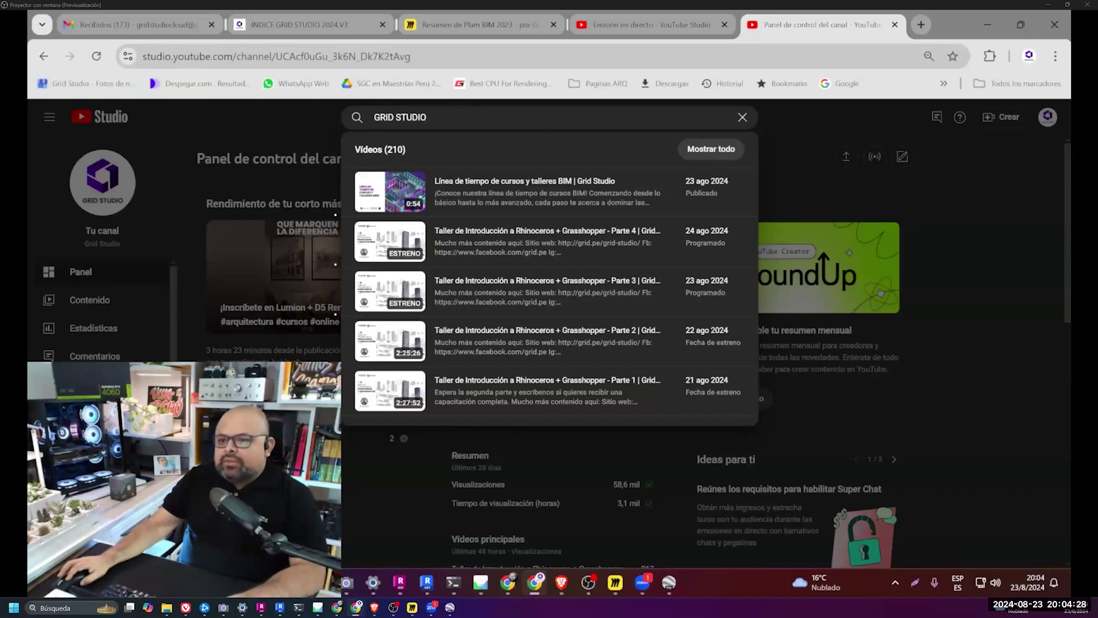
pyautogui.click(106, 118)
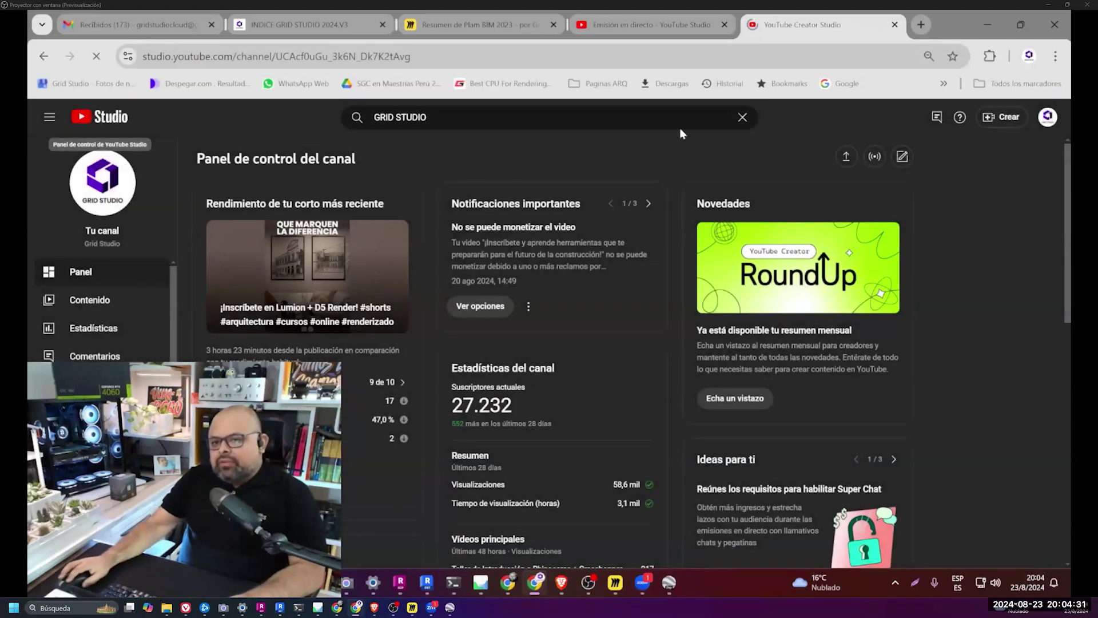
pyautogui.click(98, 309)
pyautogui.click(1047, 117)
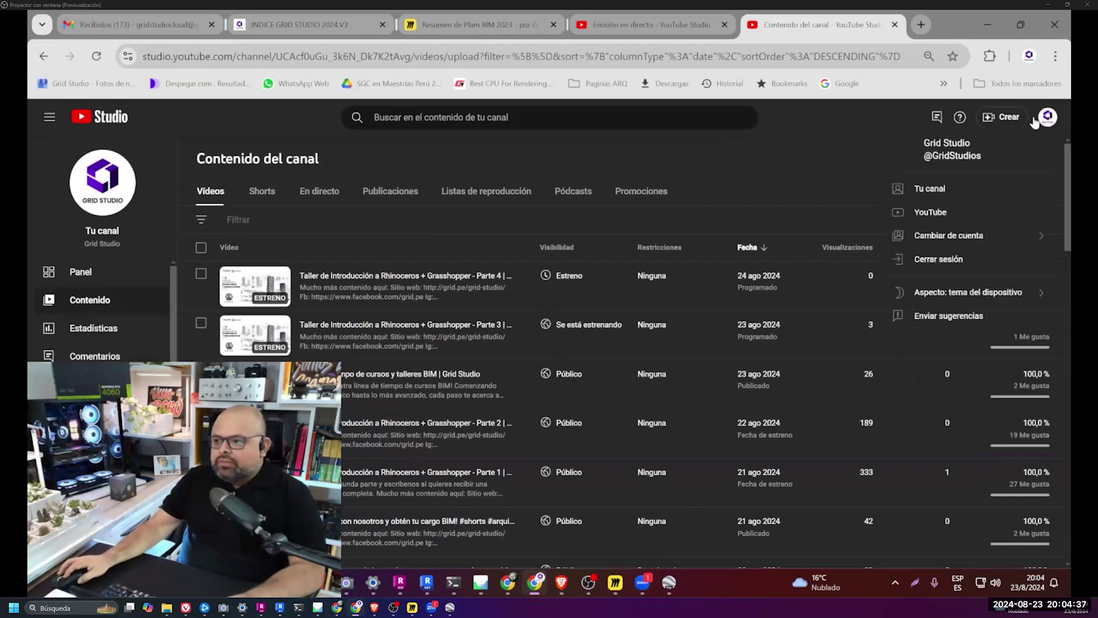
pyautogui.click(942, 195)
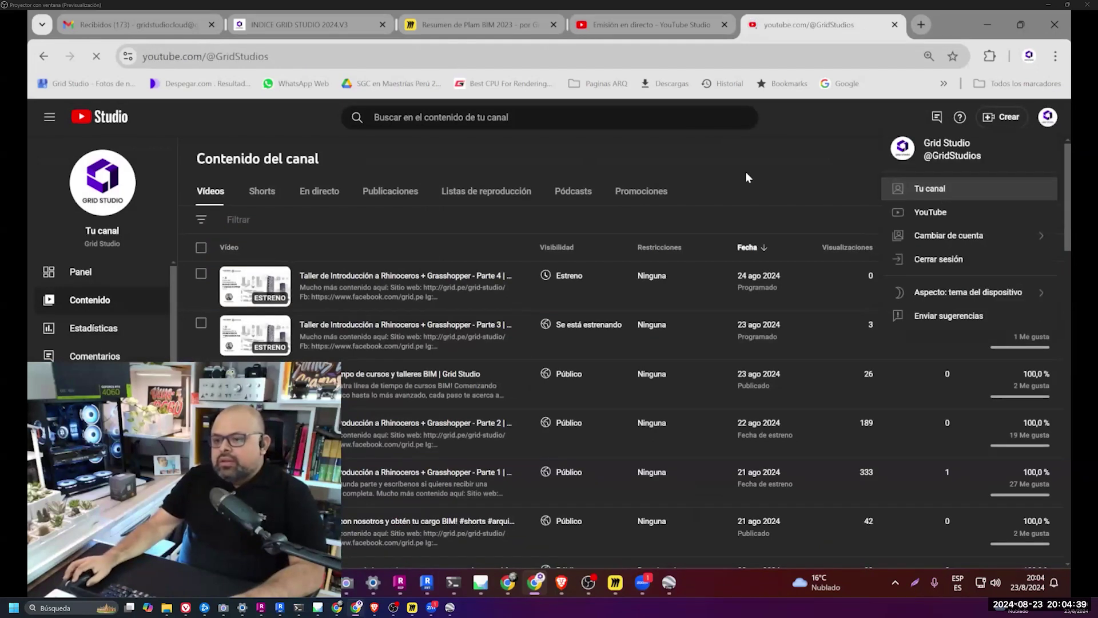
# - Browse the Grid Studio channel's past live streams under En directo
pyautogui.scroll(-1, 605, 363)
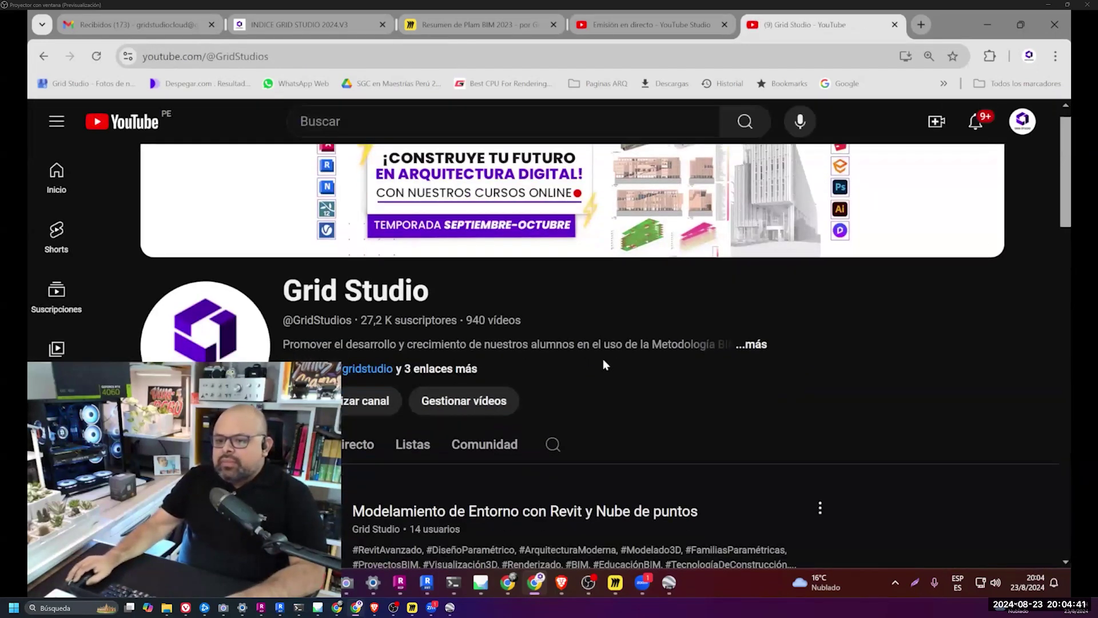
pyautogui.scroll(-3, 605, 363)
pyautogui.click(357, 253)
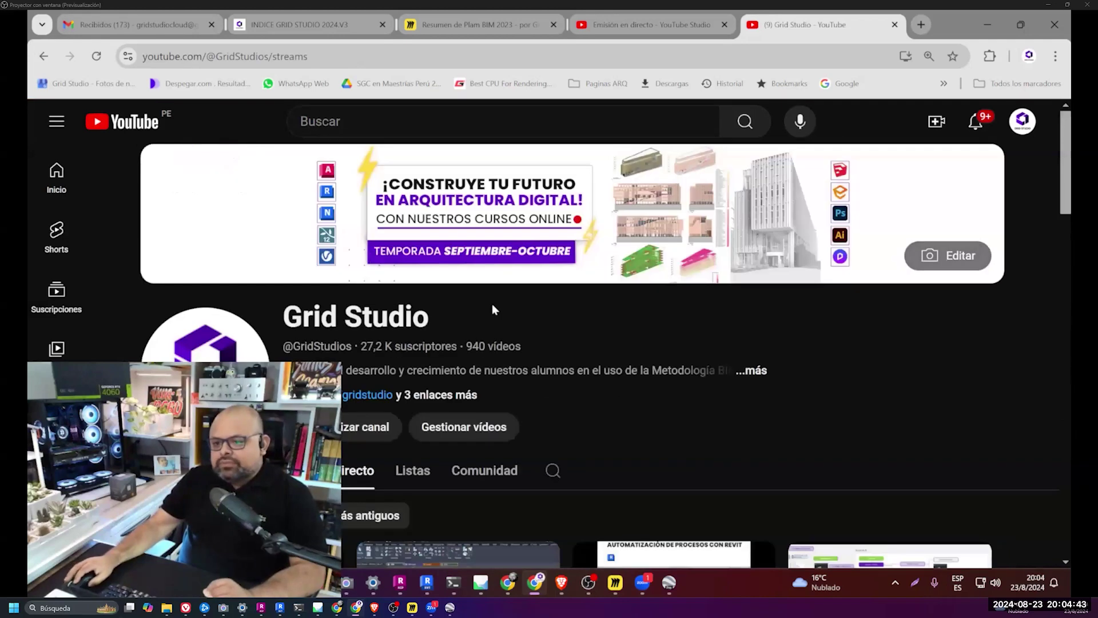
pyautogui.scroll(-2, 515, 300)
pyautogui.scroll(-2, 539, 299)
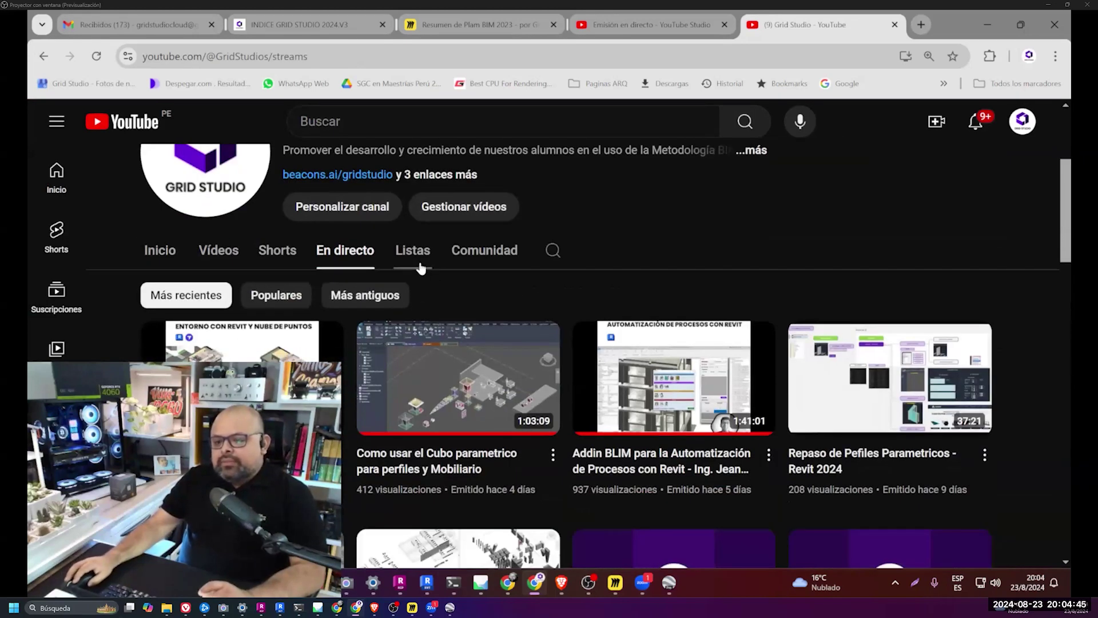
pyautogui.scroll(-6, 599, 273)
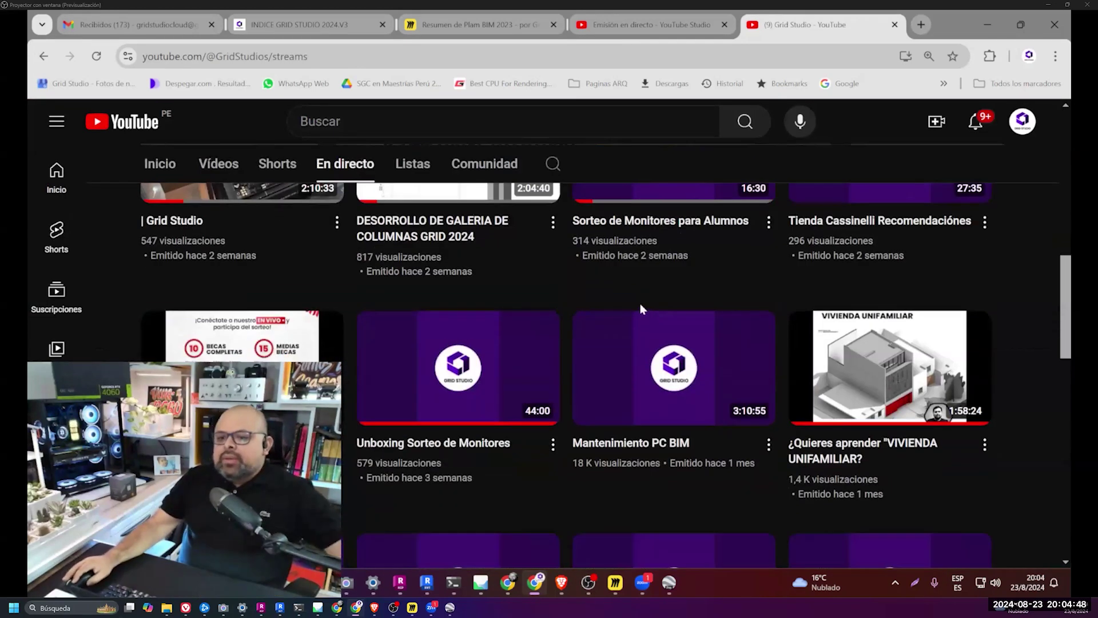
pyautogui.scroll(-2, 639, 300)
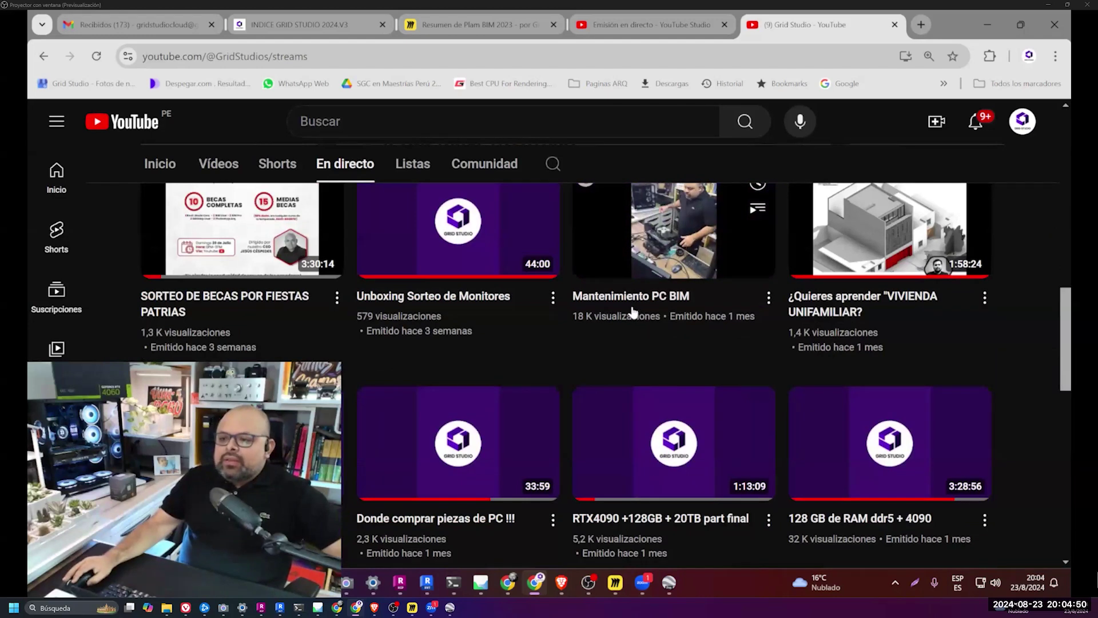
pyautogui.scroll(-3, 1048, 321)
pyautogui.scroll(8, 505, 270)
# - Scroll through the channel's Comunidad posts down to the WhatsApp QR post
pyautogui.click(486, 178)
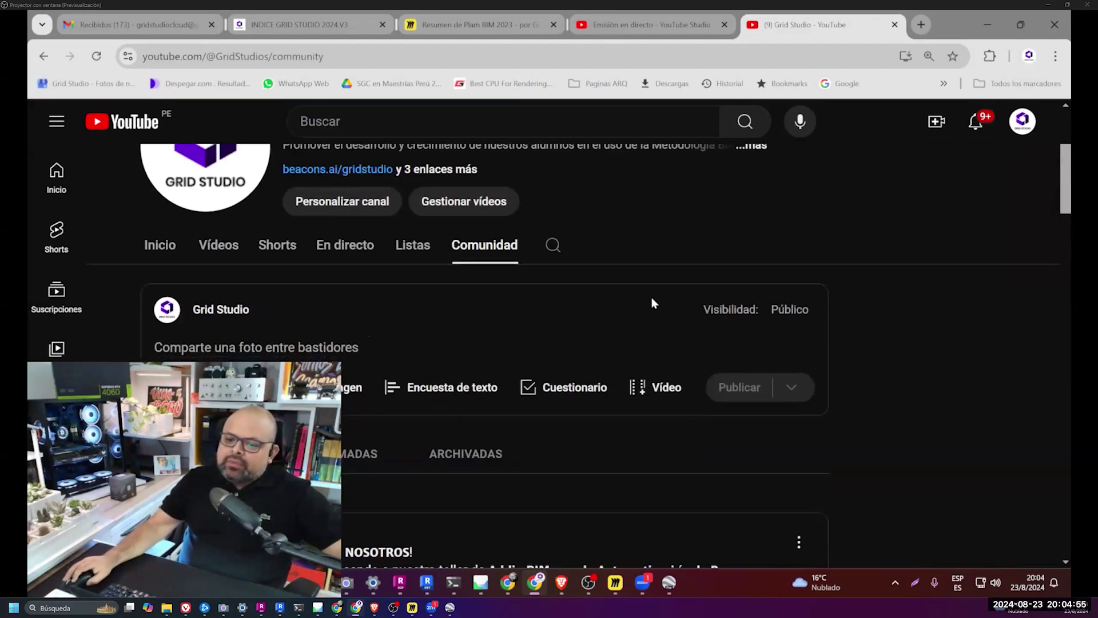
pyautogui.scroll(-5, 649, 301)
pyautogui.scroll(-4, 725, 306)
pyautogui.scroll(-5, 715, 309)
pyautogui.scroll(-5, 703, 309)
pyautogui.scroll(-5, 703, 308)
pyautogui.scroll(-5, 703, 306)
pyautogui.scroll(2, 767, 314)
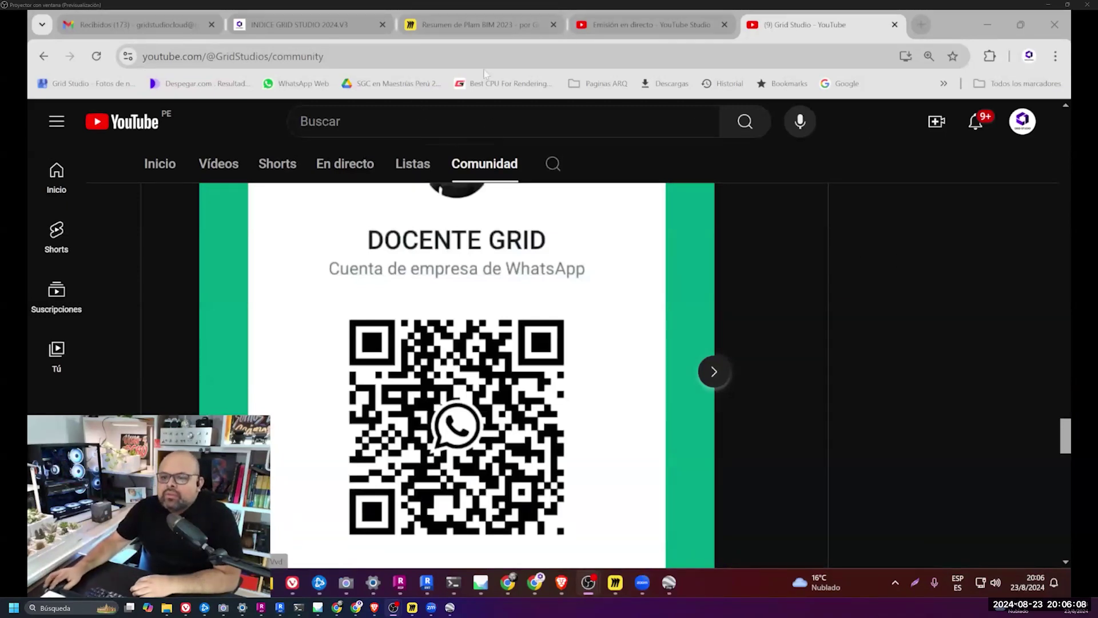
# - Return to the Resumen de Plam BIM 2023 Miro board and zoom in
pyautogui.click(475, 25)
pyautogui.scroll(2, 392, 351)
pyautogui.scroll(2, 434, 351)
pyautogui.scroll(2, 457, 343)
pyautogui.scroll(2, 540, 562)
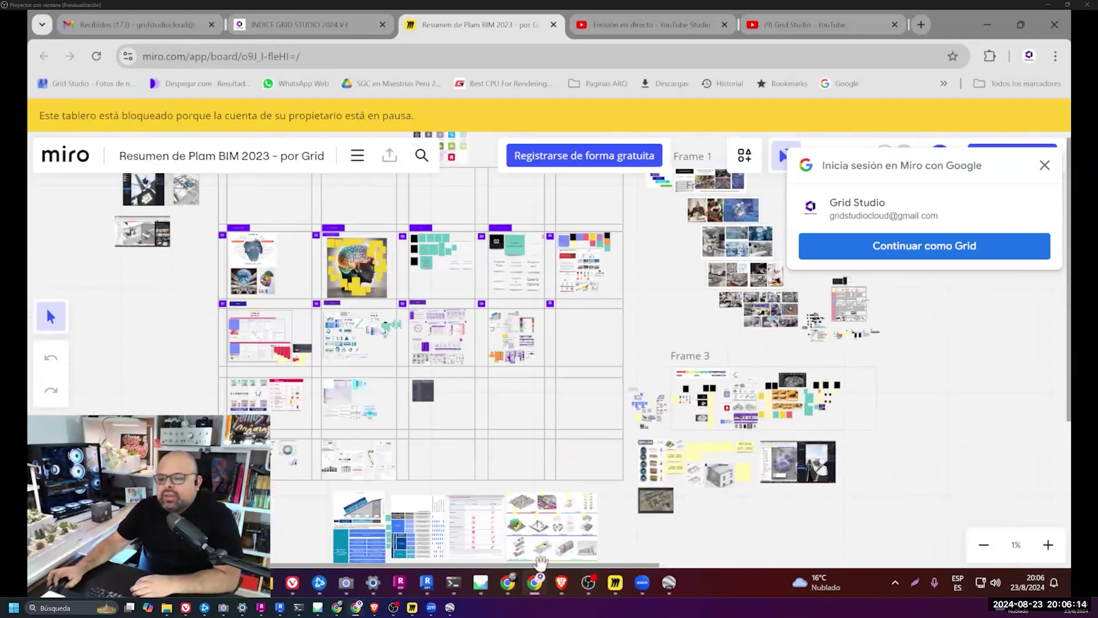
# - Bring up the Charla Nube de Puntos Miro board and pan to its upper content
pyautogui.click(615, 582)
pyautogui.moveTo(618, 332); pyautogui.dragTo(603, 421, button='right')
pyautogui.moveTo(557, 139); pyautogui.dragTo(558, 294, button='right')
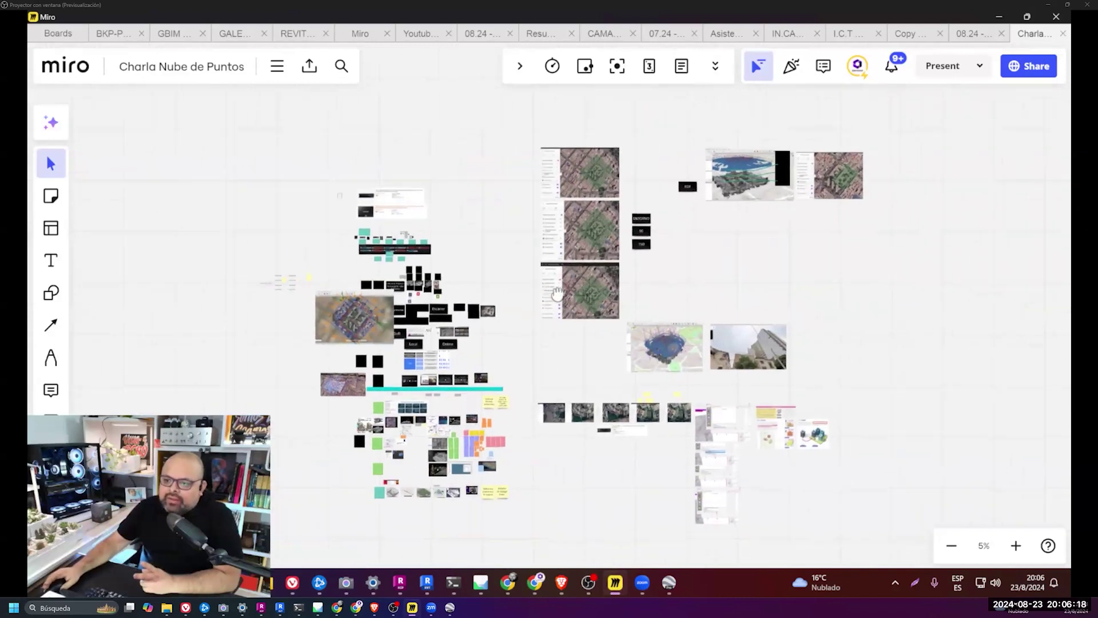
# - Orbit the ReCap Pro drone point cloud of the corner apartment building to show the front and roof
pyautogui.click(399, 583)
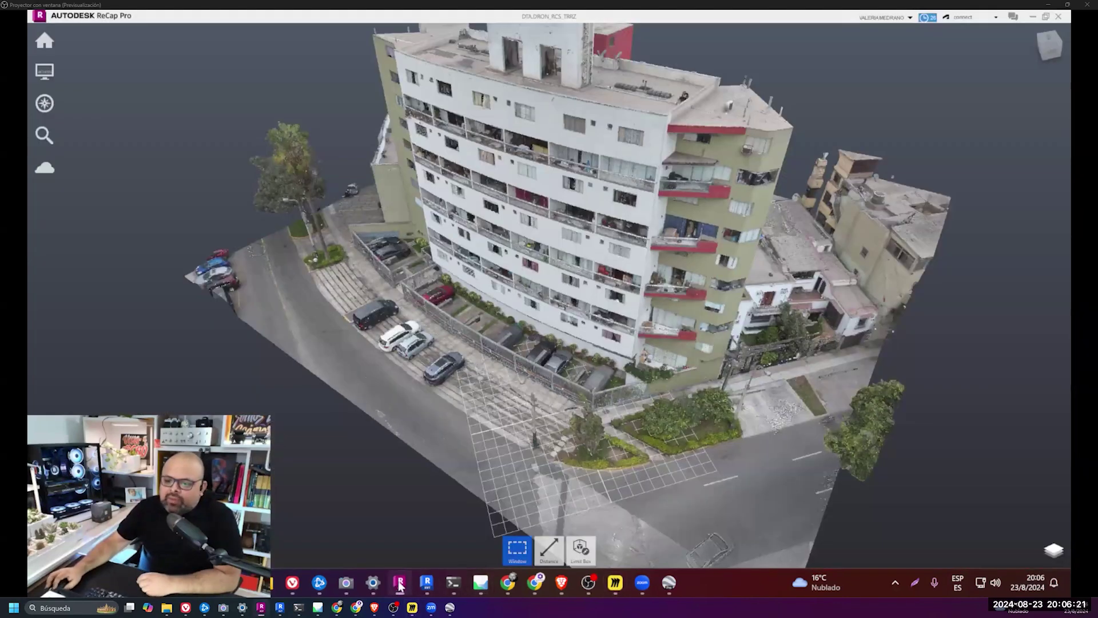
pyautogui.moveTo(307, 451)
pyautogui.mouseDown()
pyautogui.moveTo(495, 468)
pyautogui.moveTo(524, 414)
pyautogui.mouseUp()
pyautogui.moveTo(772, 430)
pyautogui.mouseDown()
pyautogui.moveTo(809, 432)
pyautogui.moveTo(639, 577)
pyautogui.mouseUp()
pyautogui.click(481, 582)
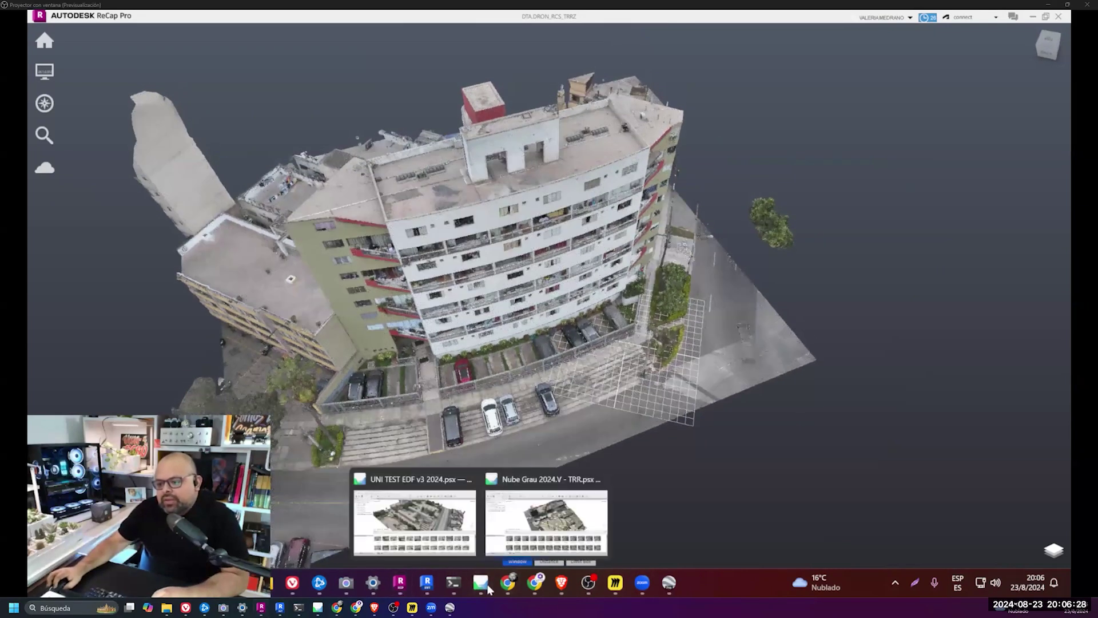
# - Bring the Nube Grau 2024.V Metashape project forward and zoom into the marked plaza
pyautogui.click(546, 520)
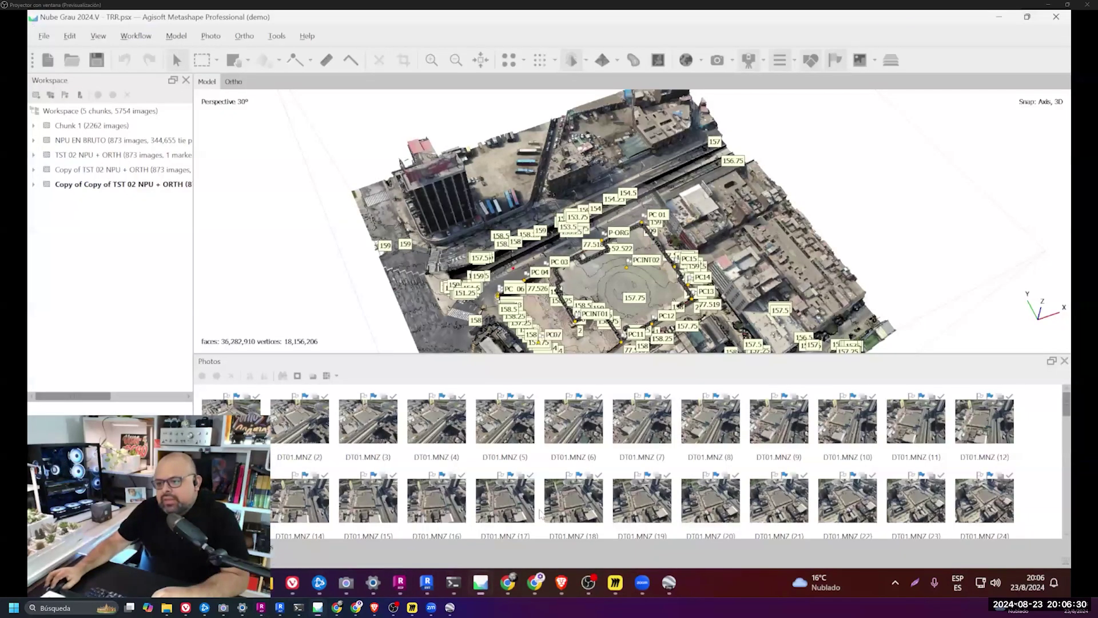
pyautogui.rightClick(480, 582)
pyautogui.click(449, 481)
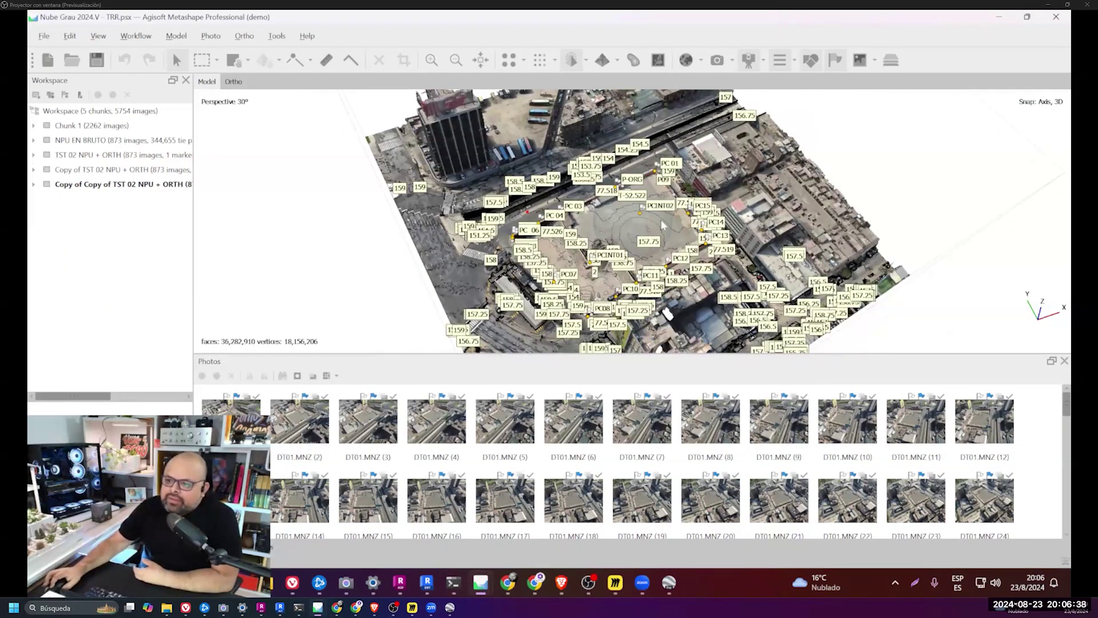
pyautogui.scroll(2, 572, 226)
pyautogui.scroll(2, 595, 223)
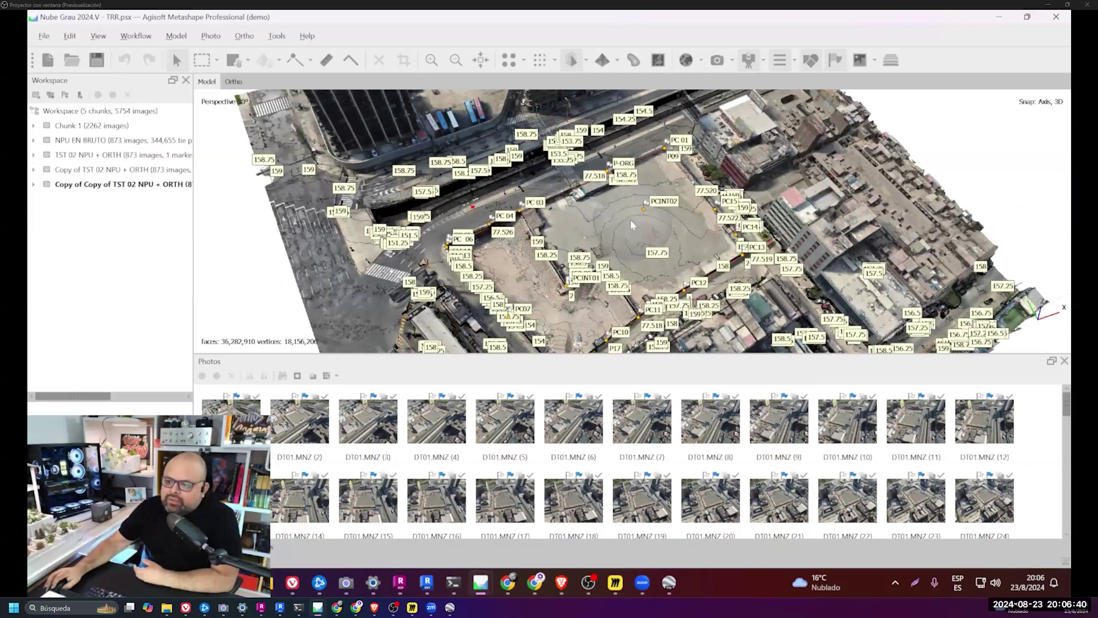
pyautogui.scroll(1, 631, 225)
pyautogui.scroll(2, 631, 224)
pyautogui.scroll(2, 631, 222)
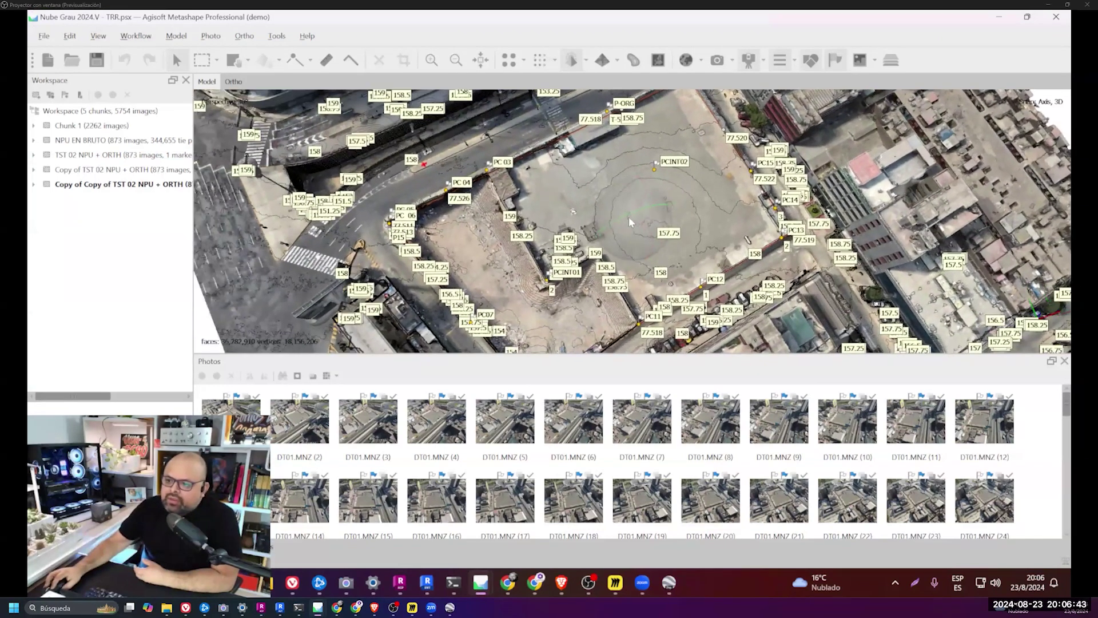
pyautogui.scroll(-2, 651, 204)
pyautogui.scroll(-2, 658, 204)
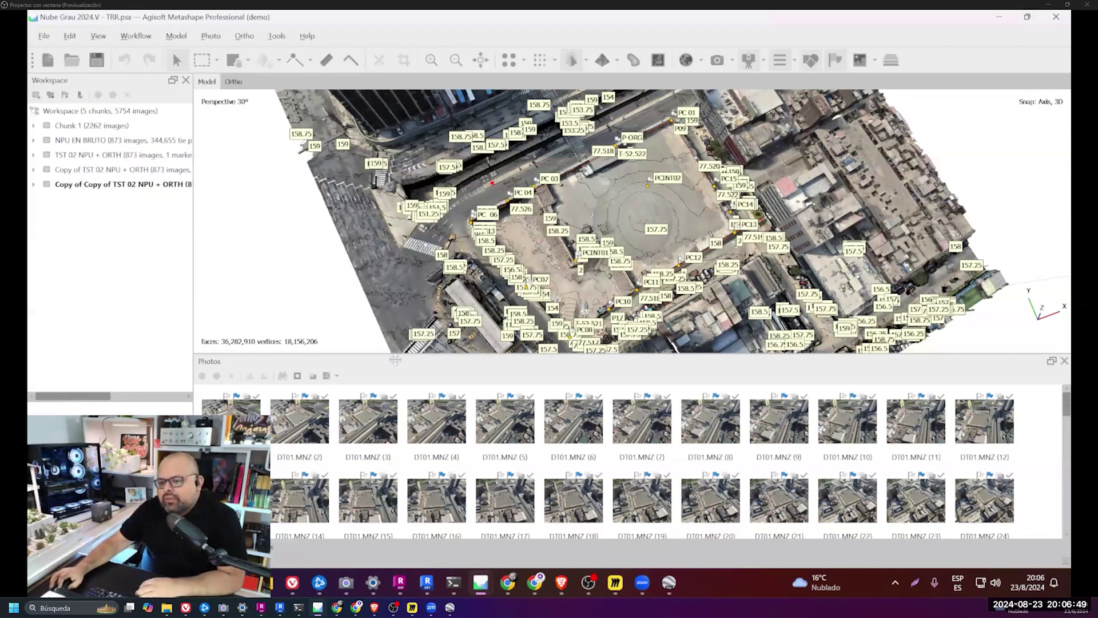
# - Enlarge the model view over the Photos panel and rotate it to top-down
pyautogui.moveTo(397, 360); pyautogui.dragTo(398, 393)
pyautogui.moveTo(657, 191); pyautogui.dragTo(591, 97)
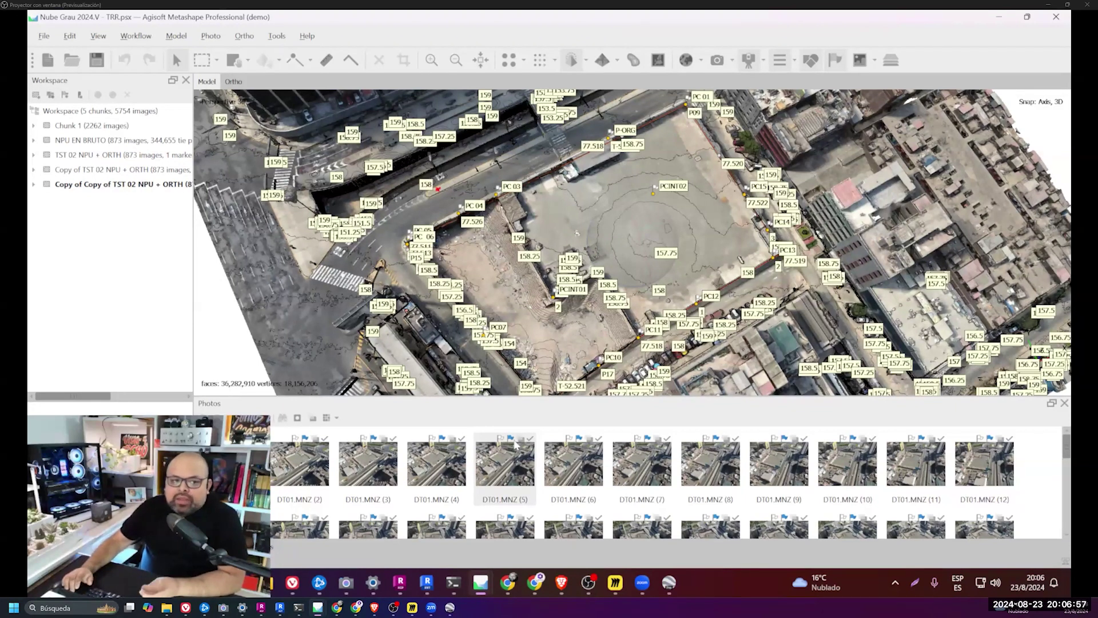
pyautogui.click(616, 586)
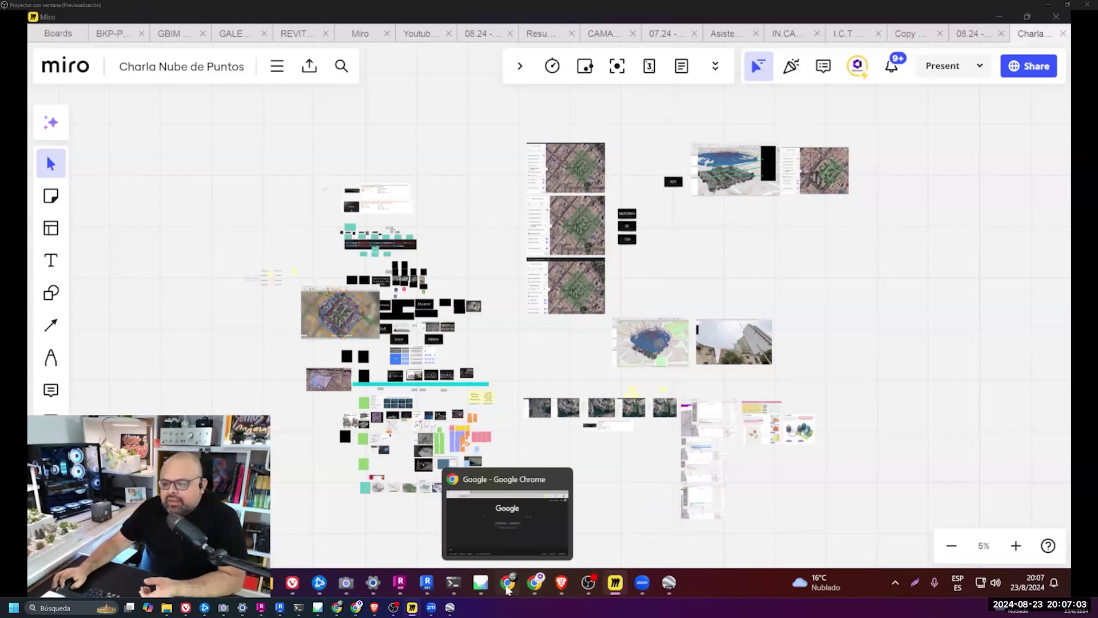
# - Return to the Charla Nube de Puntos board, close extra board tabs, and minimize Miro
pyautogui.click(508, 583)
pyautogui.click(508, 586)
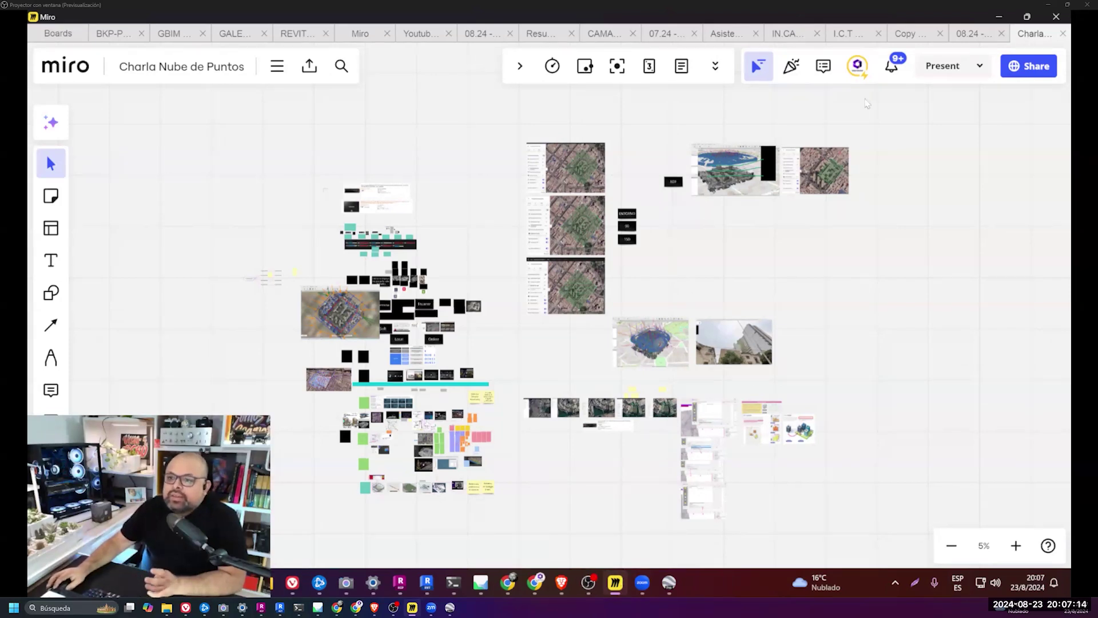
pyautogui.click(995, 34)
pyautogui.click(993, 35)
pyautogui.click(993, 34)
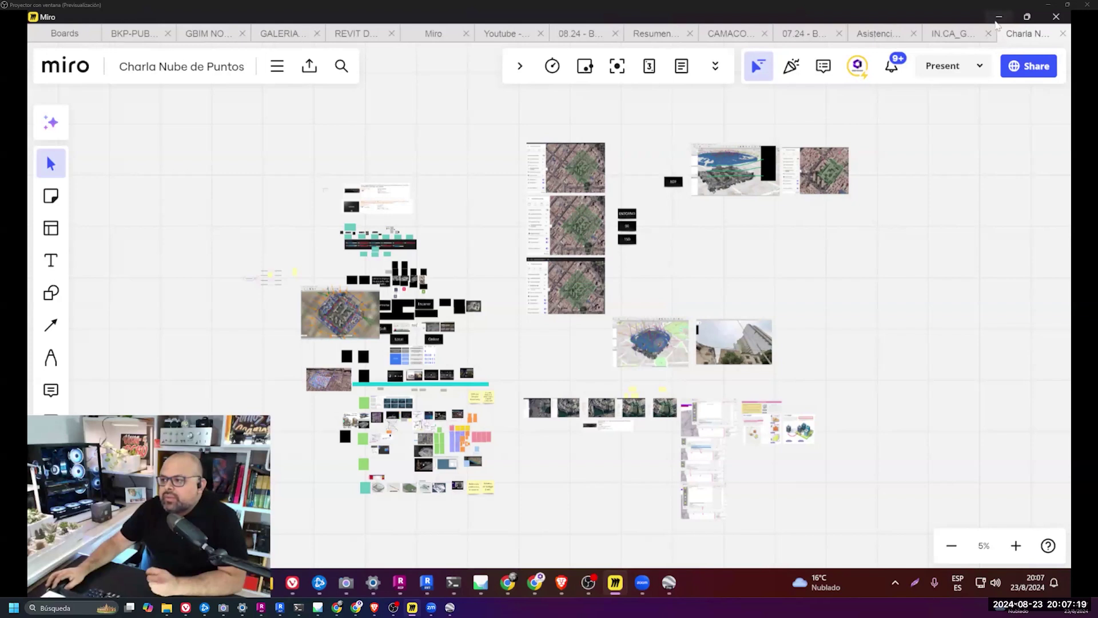
pyautogui.click(999, 17)
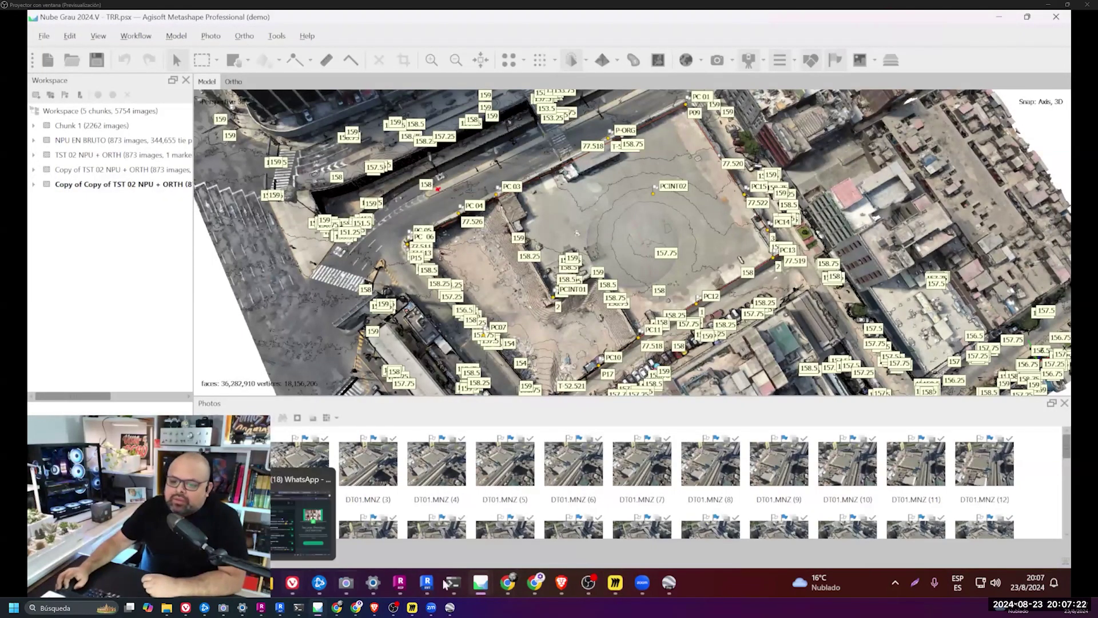
# - From the browser's Notion index tab, open the Plan BIM 2023 board in the Miro desktop app
pyautogui.click(561, 582)
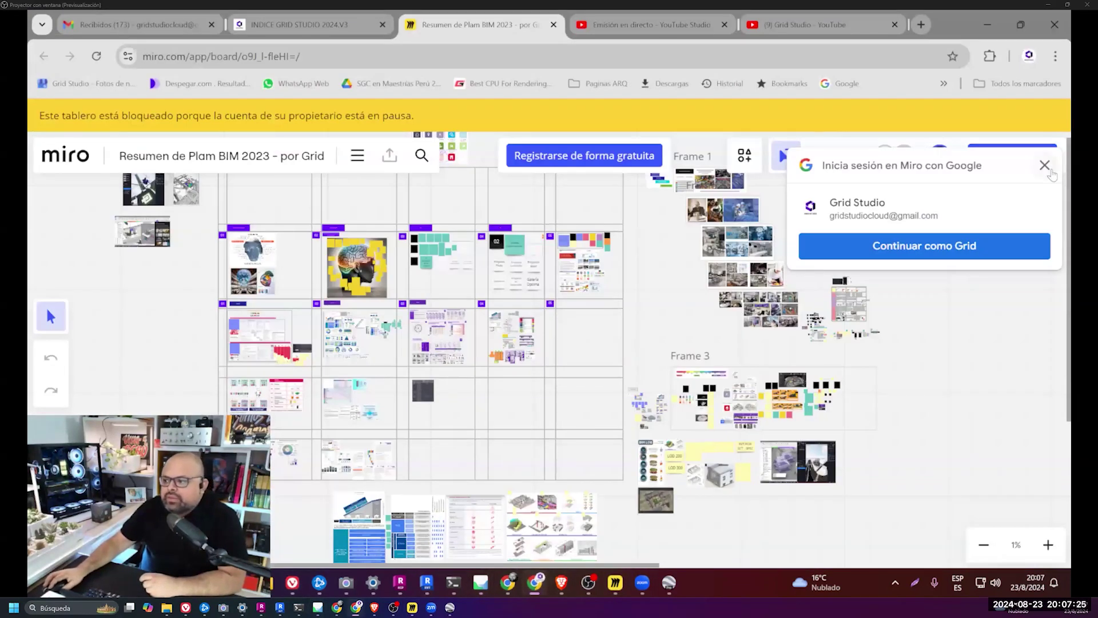
pyautogui.hotkey('ctrl', 'shift', 'Tab')
pyautogui.click(479, 292)
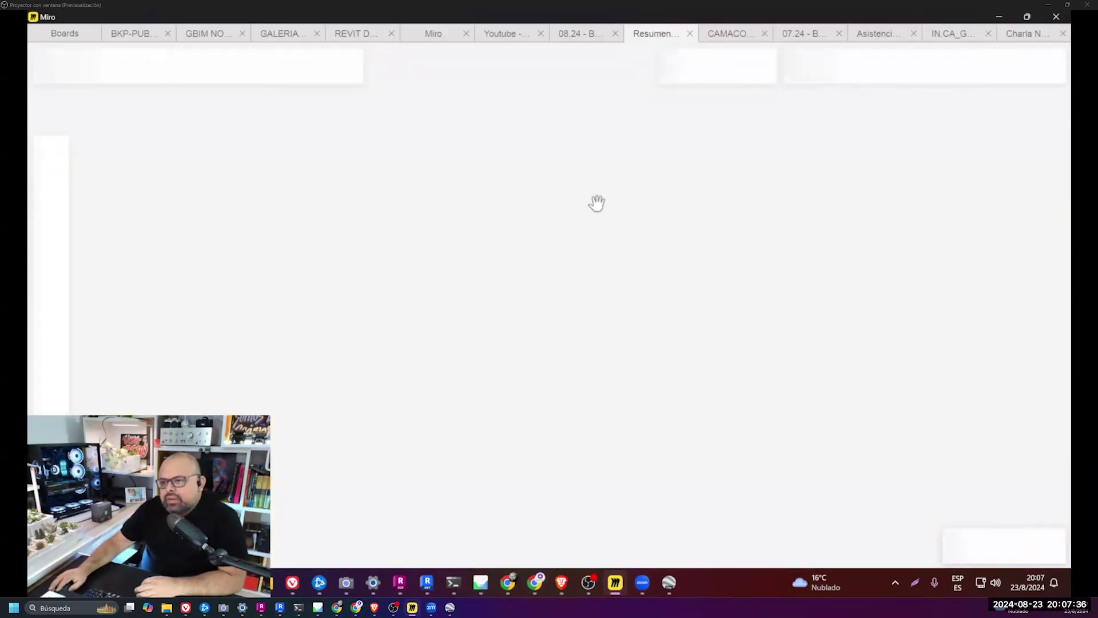
# - Zoom and pan the Miro board onto the buildingSMART image of BIM guide documents
pyautogui.scroll(-10, 482, 247)
pyautogui.scroll(10, 481, 247)
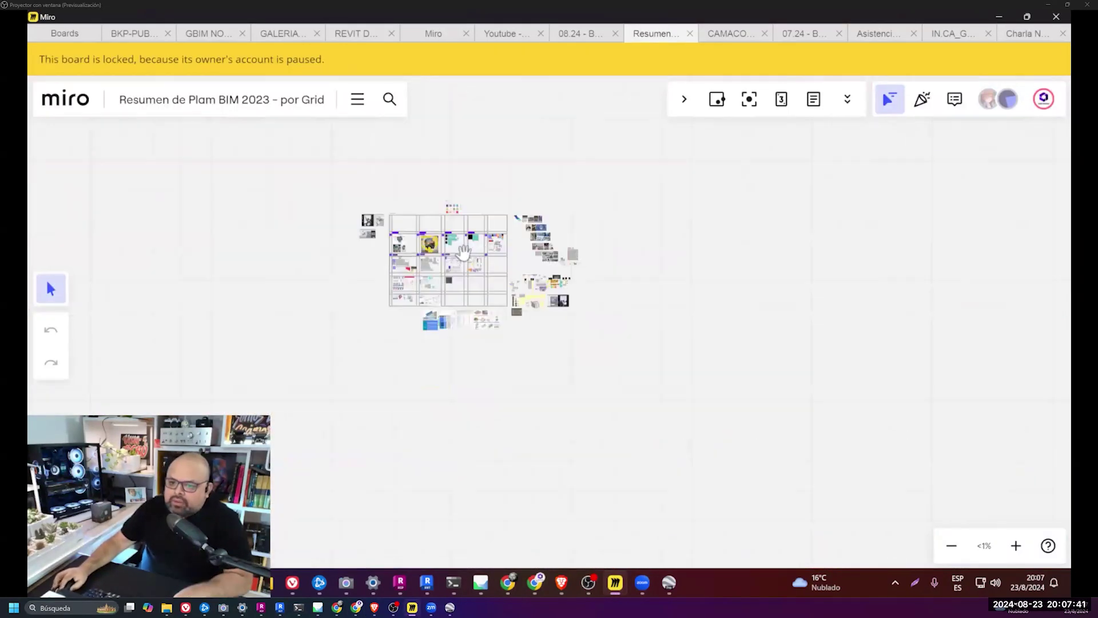
pyautogui.scroll(3, 486, 248)
pyautogui.scroll(3, 736, 227)
pyautogui.moveTo(735, 228); pyautogui.dragTo(632, 382)
pyautogui.scroll(5, 647, 330)
pyautogui.scroll(5, 511, 218)
pyautogui.scroll(-3, 511, 217)
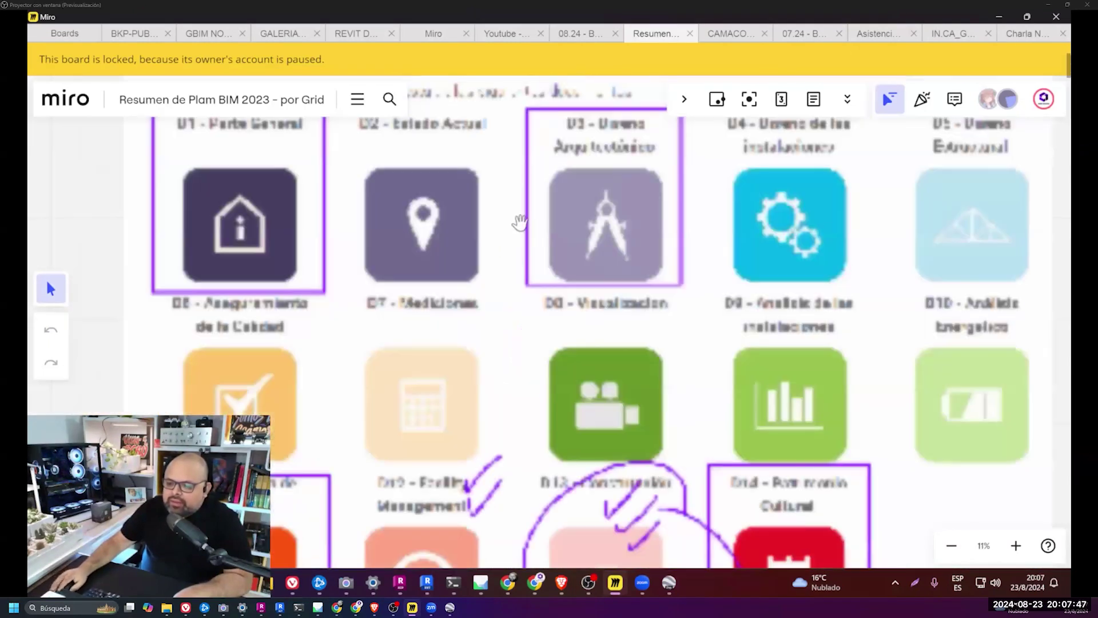
pyautogui.scroll(-5, 515, 229)
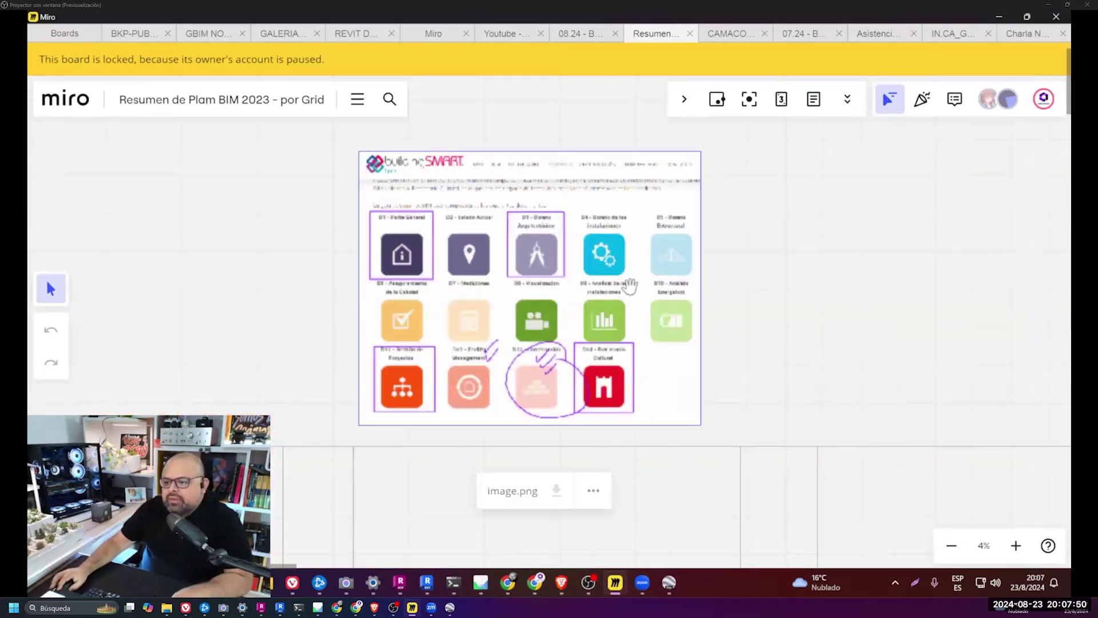
pyautogui.scroll(-5, 735, 286)
pyautogui.scroll(5, 572, 217)
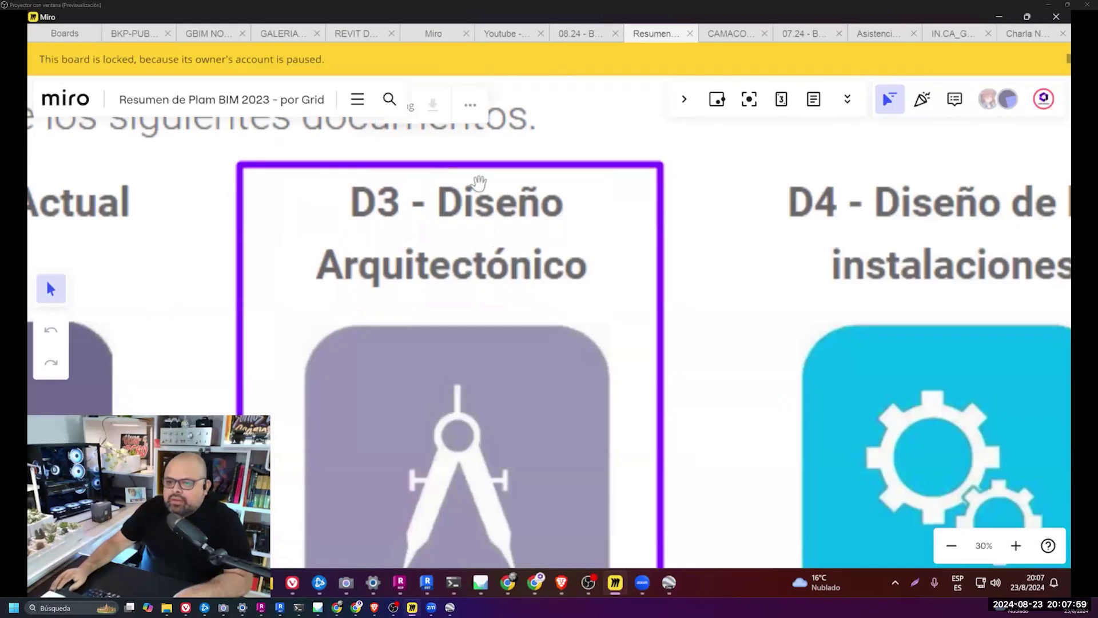
# - Settle the Miro view at 11% on the D1–D5 document icons
pyautogui.scroll(-5, 572, 217)
pyautogui.scroll(5, 587, 217)
pyautogui.scroll(-2, 588, 218)
pyautogui.scroll(3, 587, 217)
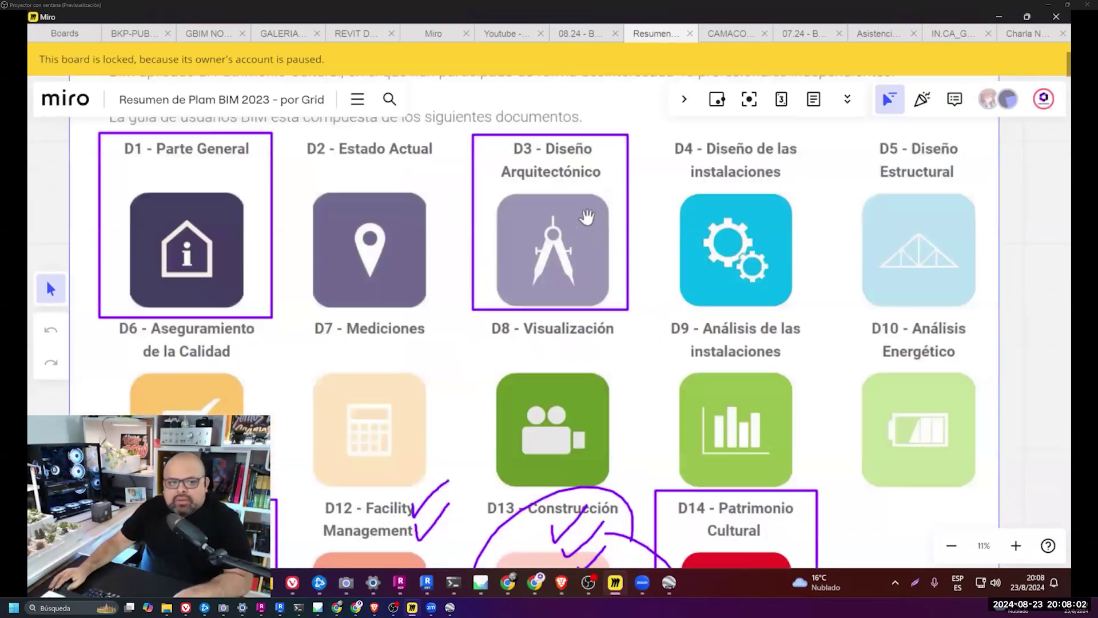
pyautogui.scroll(-3, 248, 243)
pyautogui.scroll(2, 229, 289)
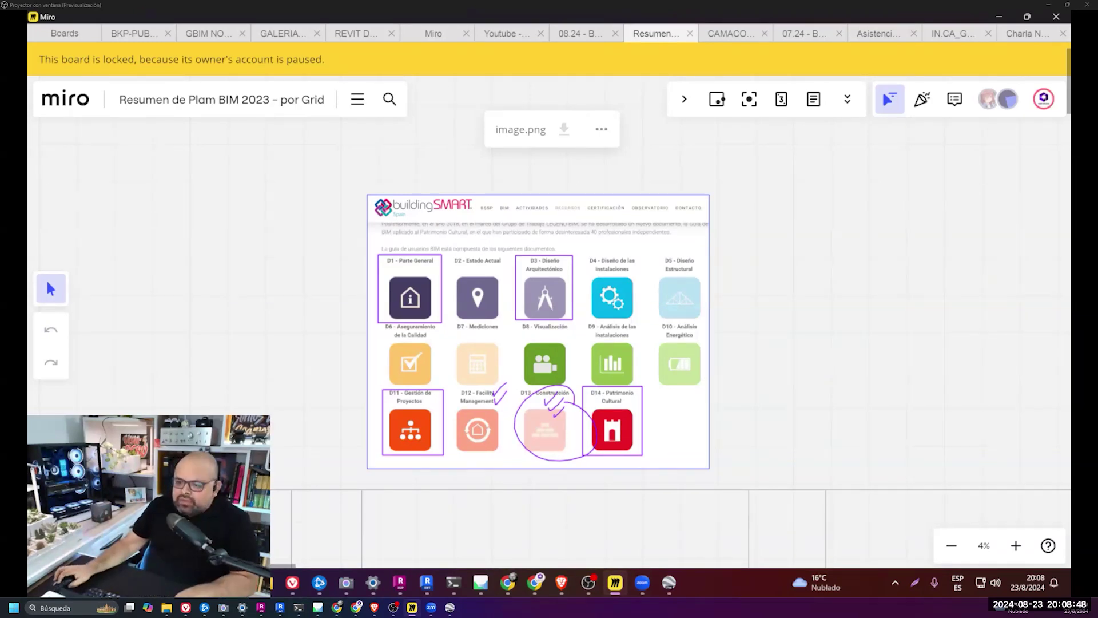
pyautogui.scroll(5, 301, 344)
pyautogui.moveTo(439, 294)
pyautogui.mouseDown()
pyautogui.moveTo(277, 380)
pyautogui.moveTo(29, 447)
pyautogui.mouseUp()
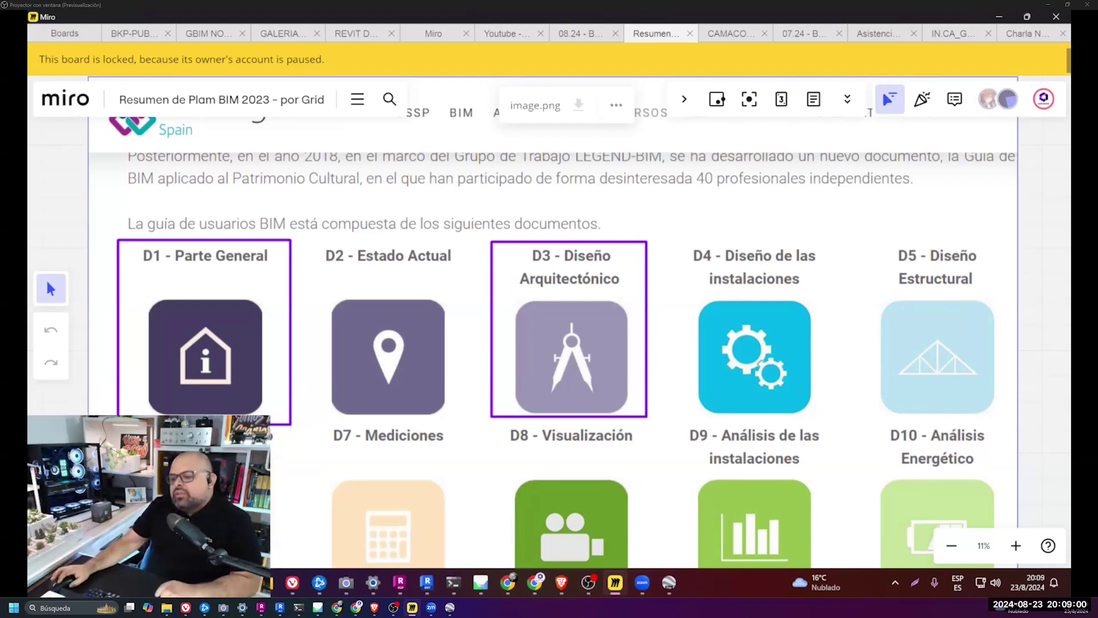
pyautogui.moveTo(480, 582)
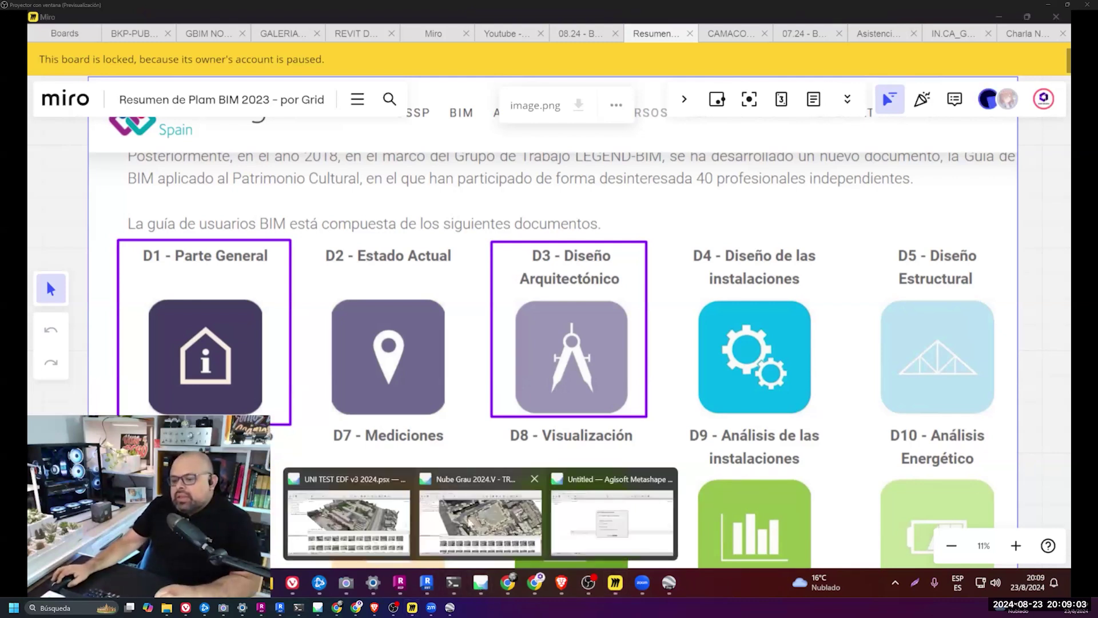
pyautogui.click(383, 525)
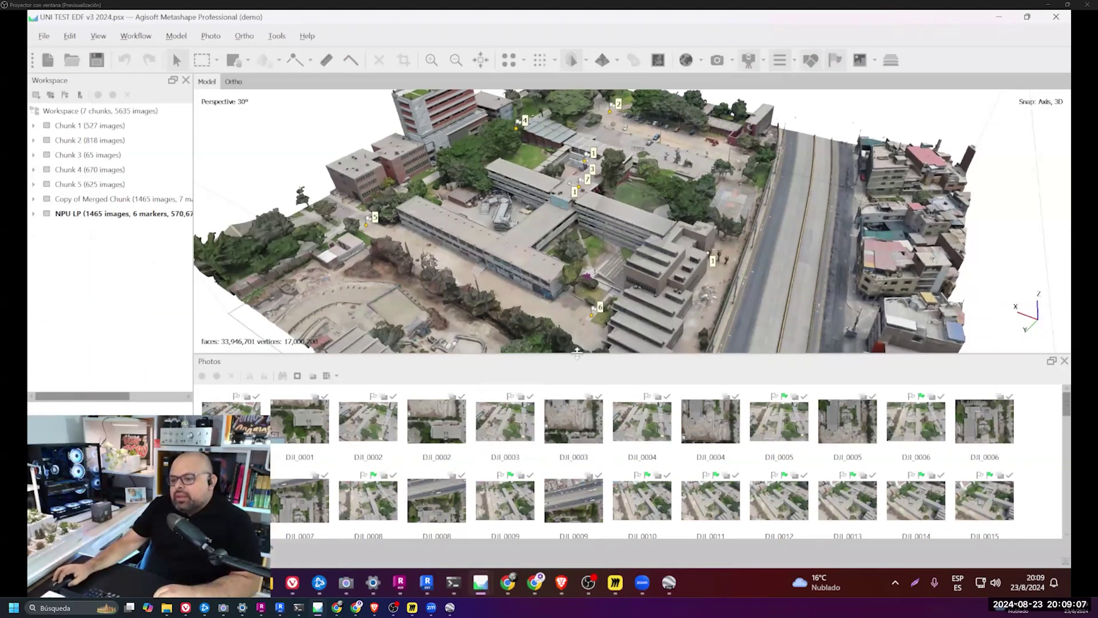
# - Enlarge the 3D view over the Photos pane and orbit the UNI TEST EDF campus model to its far side
pyautogui.moveTo(580, 355); pyautogui.dragTo(579, 455)
pyautogui.scroll(2, 616, 283)
pyautogui.scroll(2, 621, 292)
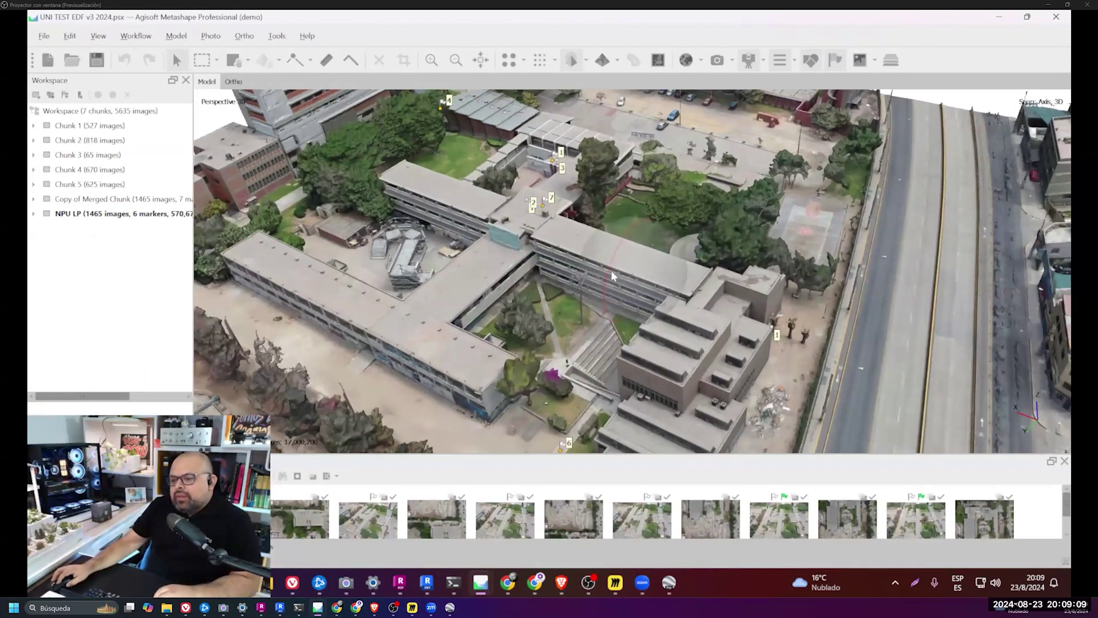
pyautogui.scroll(2, 626, 303)
pyautogui.scroll(2, 633, 321)
pyautogui.moveTo(634, 321)
pyautogui.mouseDown()
pyautogui.moveTo(628, 226)
pyautogui.moveTo(632, 258)
pyautogui.mouseUp()
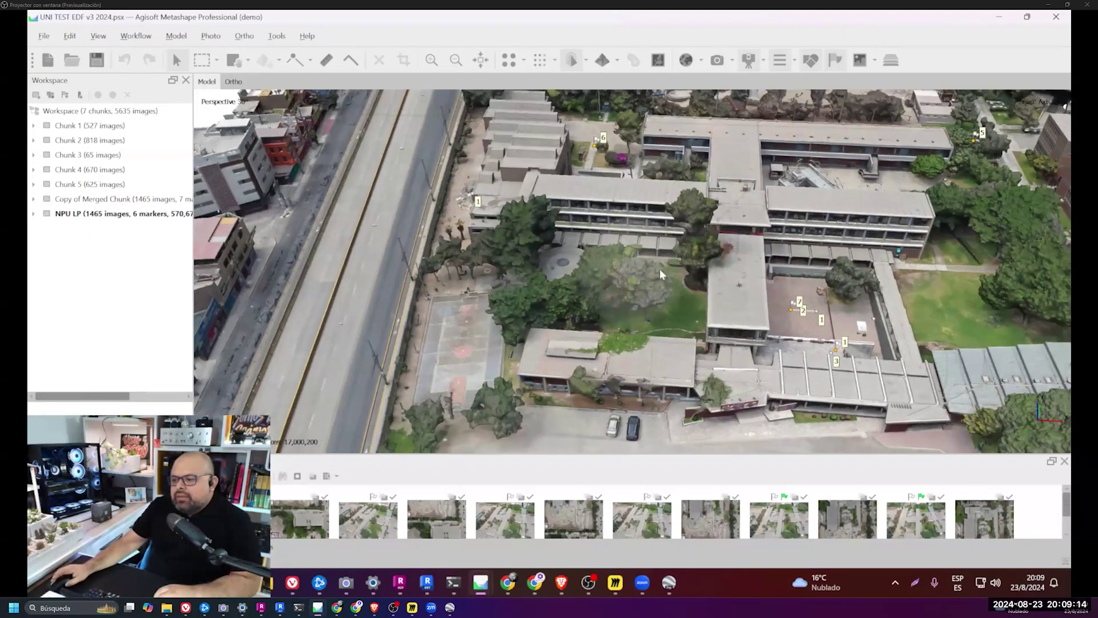
pyautogui.scroll(4, 635, 286)
pyautogui.scroll(3, 641, 309)
pyautogui.moveTo(641, 309)
pyautogui.mouseDown()
pyautogui.moveTo(632, 330)
pyautogui.moveTo(568, 266)
pyautogui.mouseUp()
# - Zoom and rotate the view around the courtyard markers of the campus model
pyautogui.scroll(-5, 633, 330)
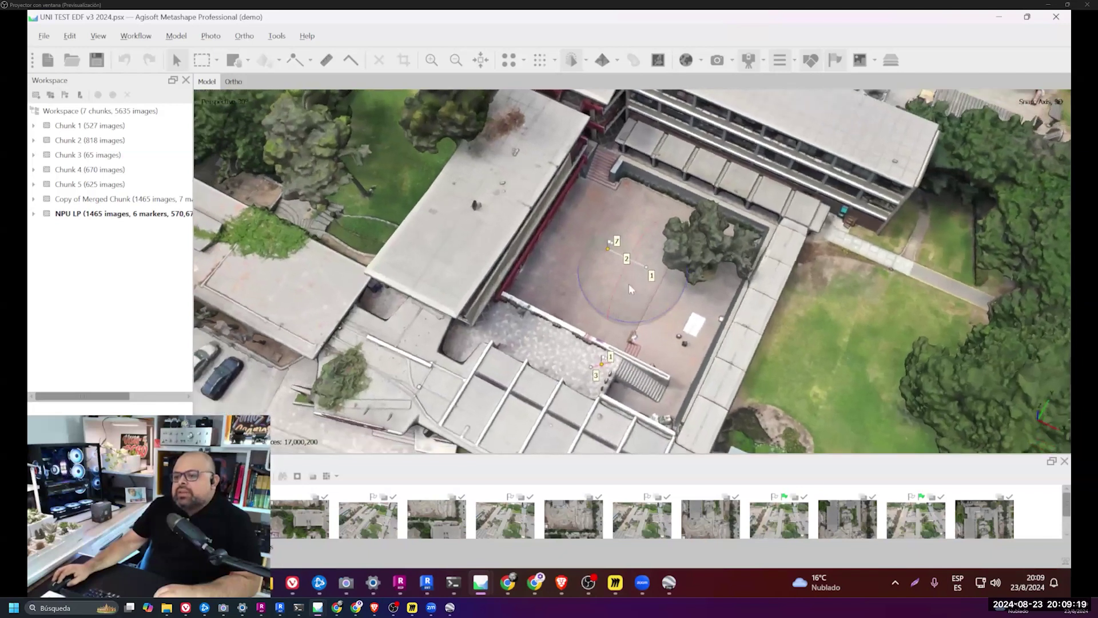
pyautogui.scroll(2, 569, 266)
pyautogui.scroll(2, 572, 265)
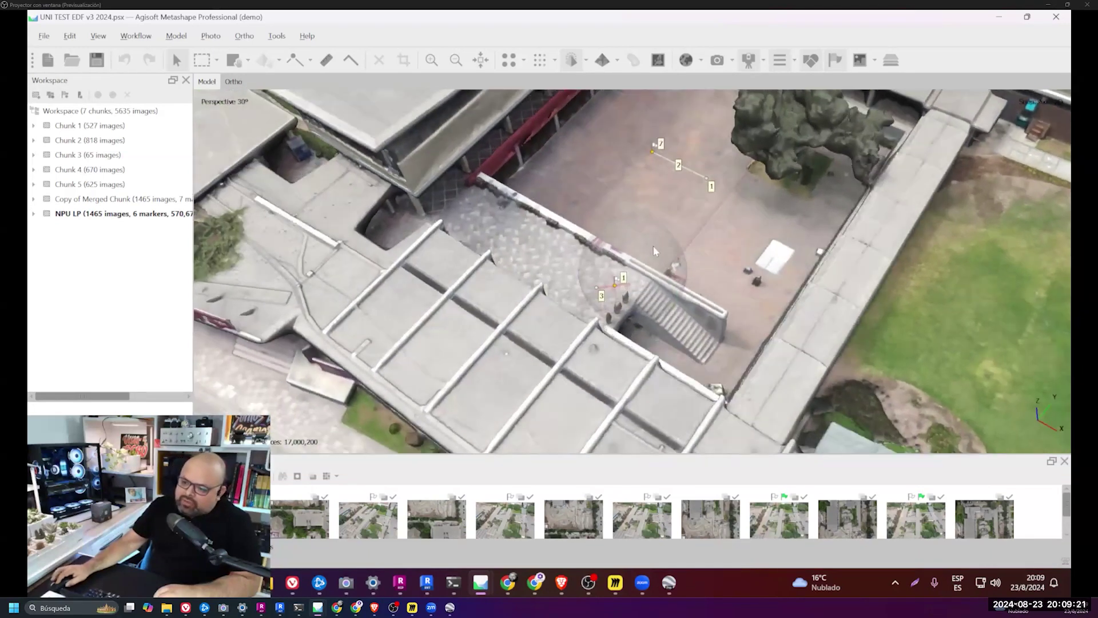
pyautogui.scroll(3, 601, 266)
pyautogui.scroll(-1, 629, 266)
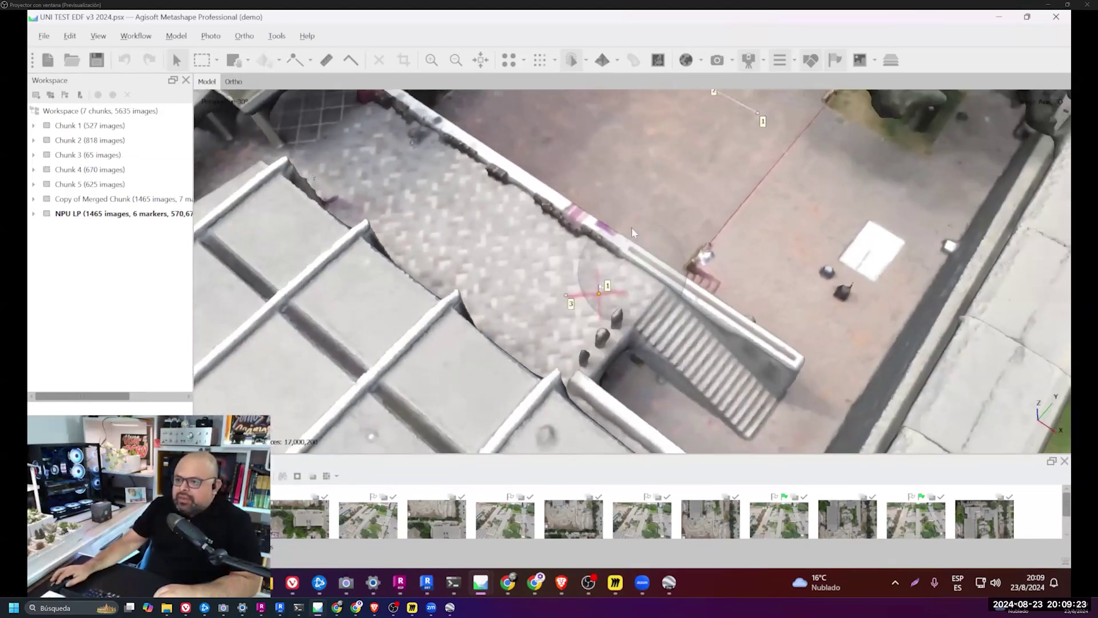
pyautogui.scroll(3, 618, 136)
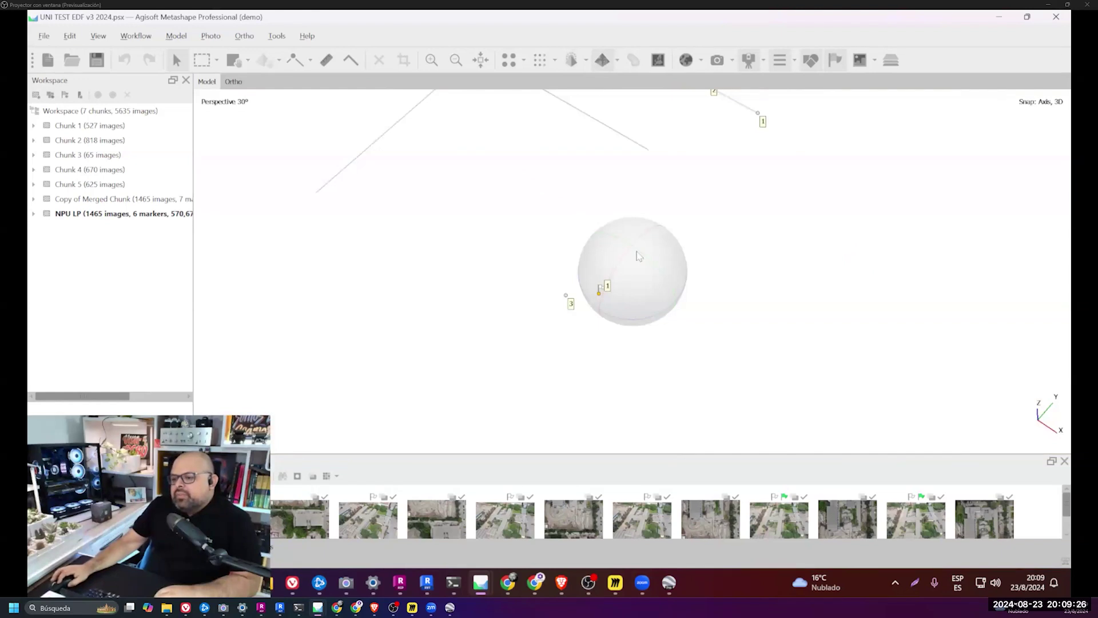
pyautogui.moveTo(591, 258); pyautogui.dragTo(607, 111)
pyautogui.moveTo(578, 228); pyautogui.dragTo(588, 223)
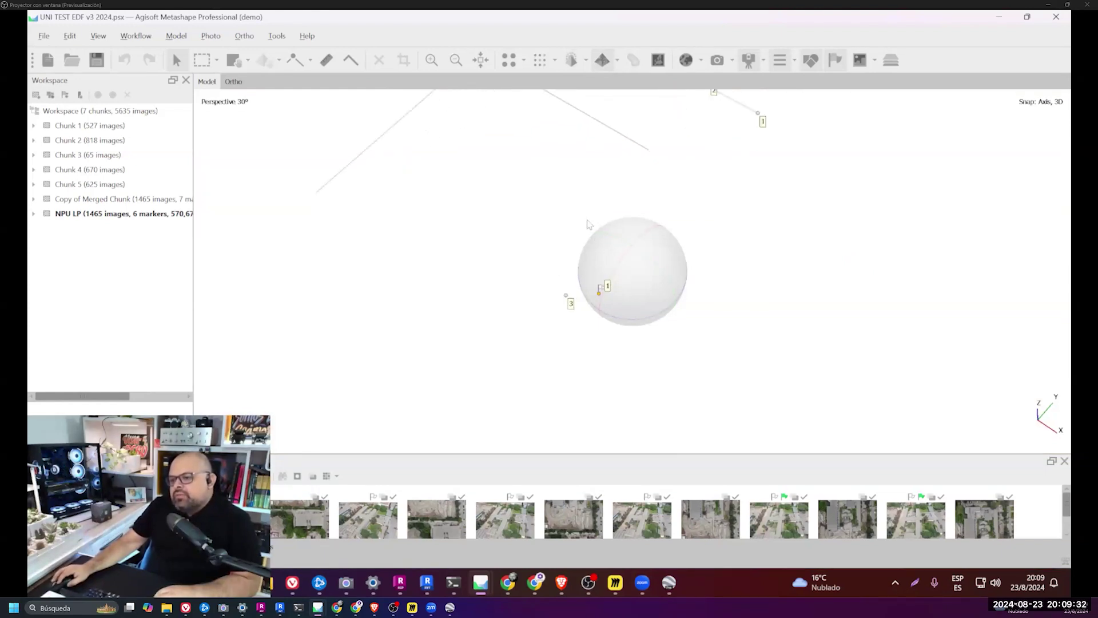
pyautogui.moveTo(480, 582)
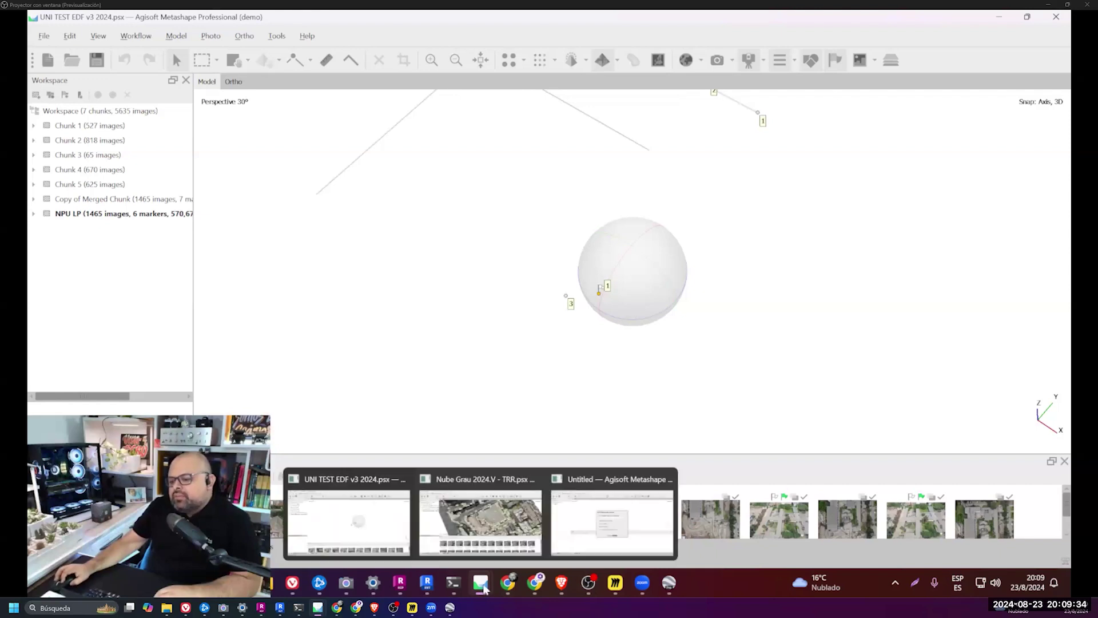
pyautogui.click(502, 518)
pyautogui.moveTo(664, 254)
pyautogui.mouseDown()
pyautogui.moveTo(627, 205)
pyautogui.moveTo(649, 219)
pyautogui.moveTo(639, 235)
pyautogui.moveTo(648, 228)
pyautogui.mouseUp()
pyautogui.moveTo(913, 171); pyautogui.dragTo(895, 155, button='right')
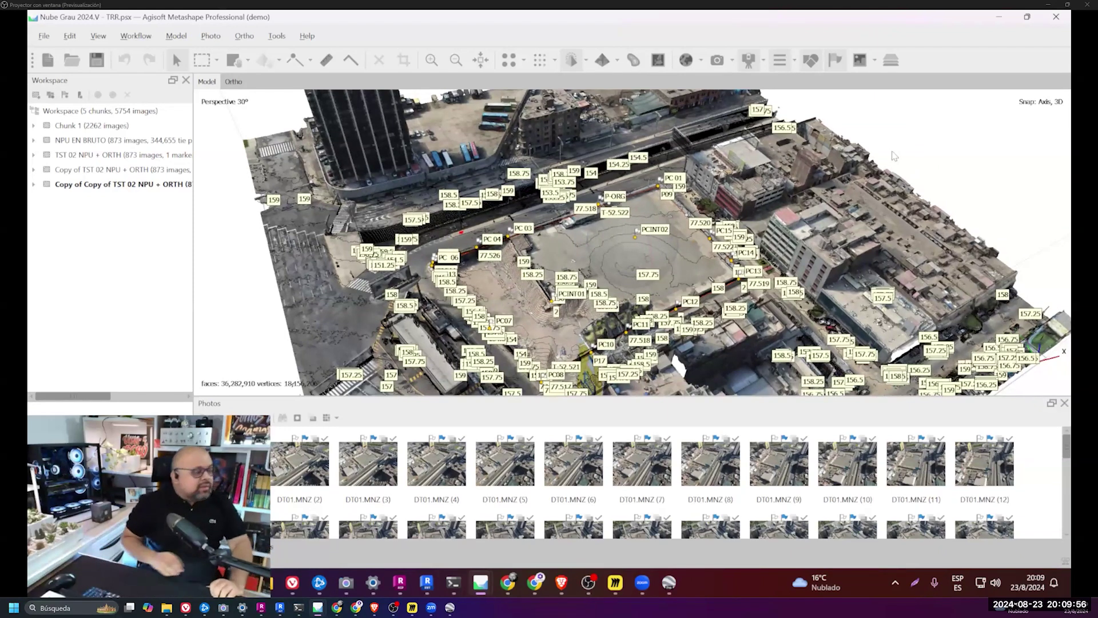
pyautogui.click(1086, 264)
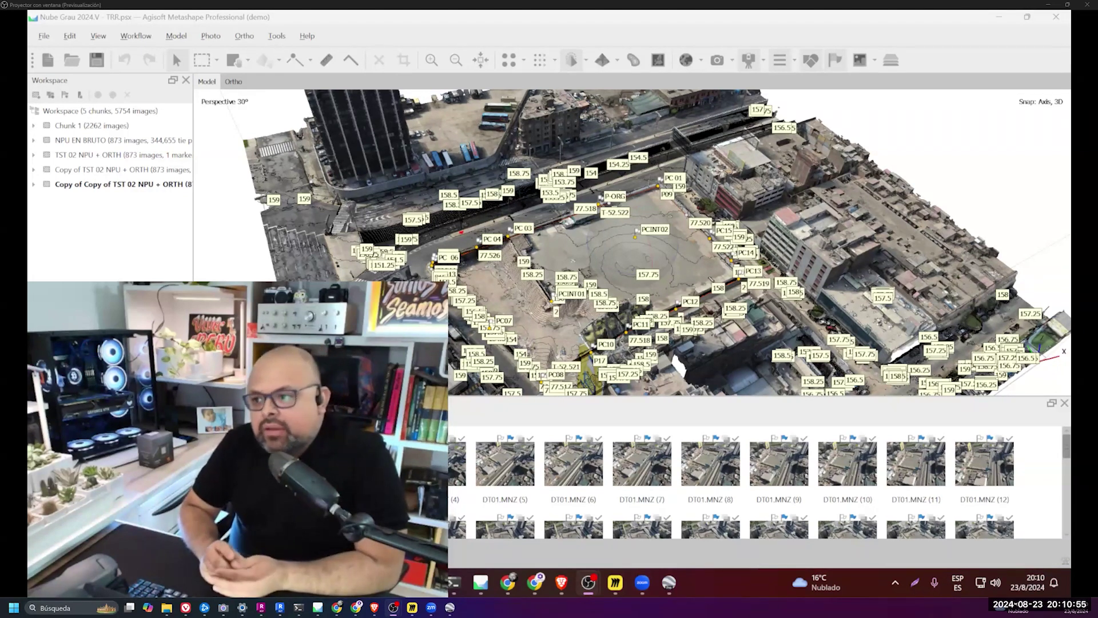
# - Compute 11800 ÷ 3.75 = 3,146.666666666667 in Calculator, then minimise it
pyautogui.press('super')
pyautogui.write('CA')
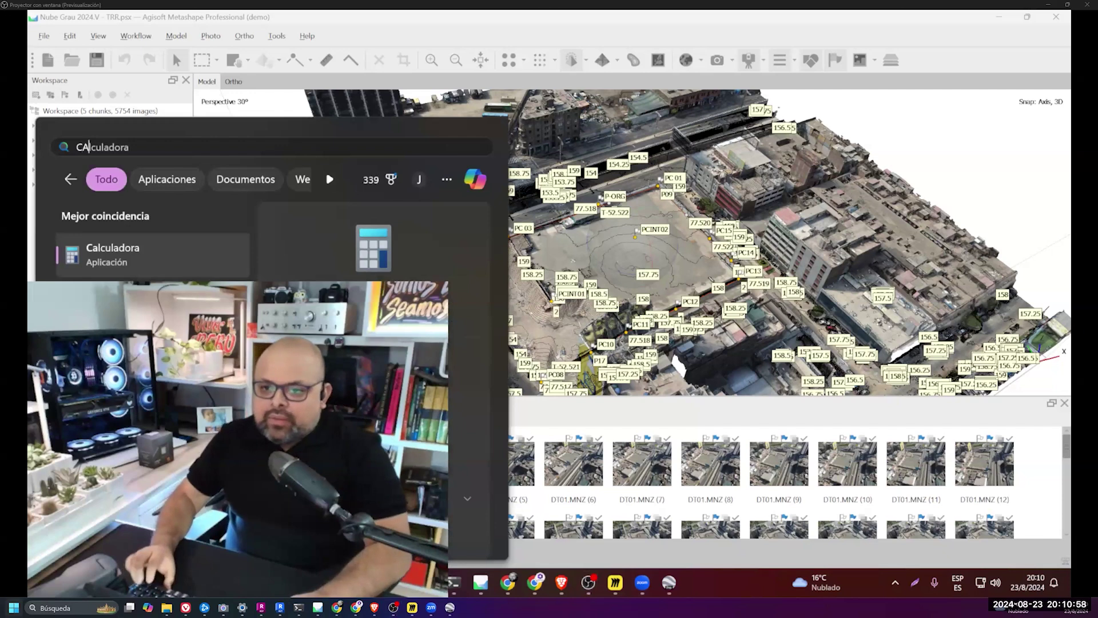
pyautogui.press('Return')
pyautogui.write('11,800')
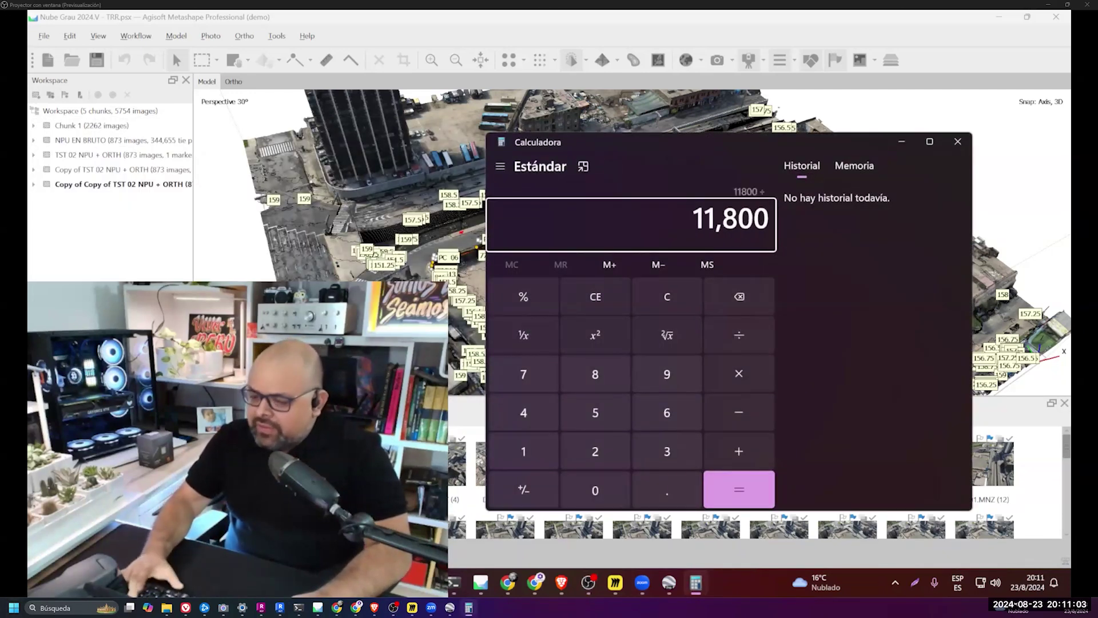
pyautogui.write('3.75')
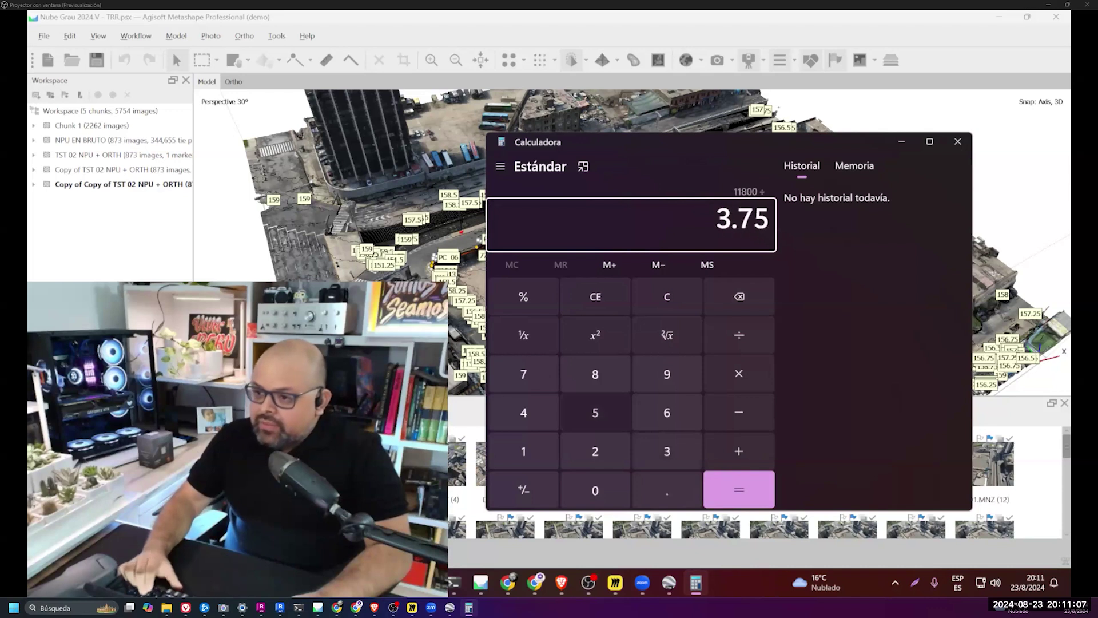
pyautogui.press('Return')
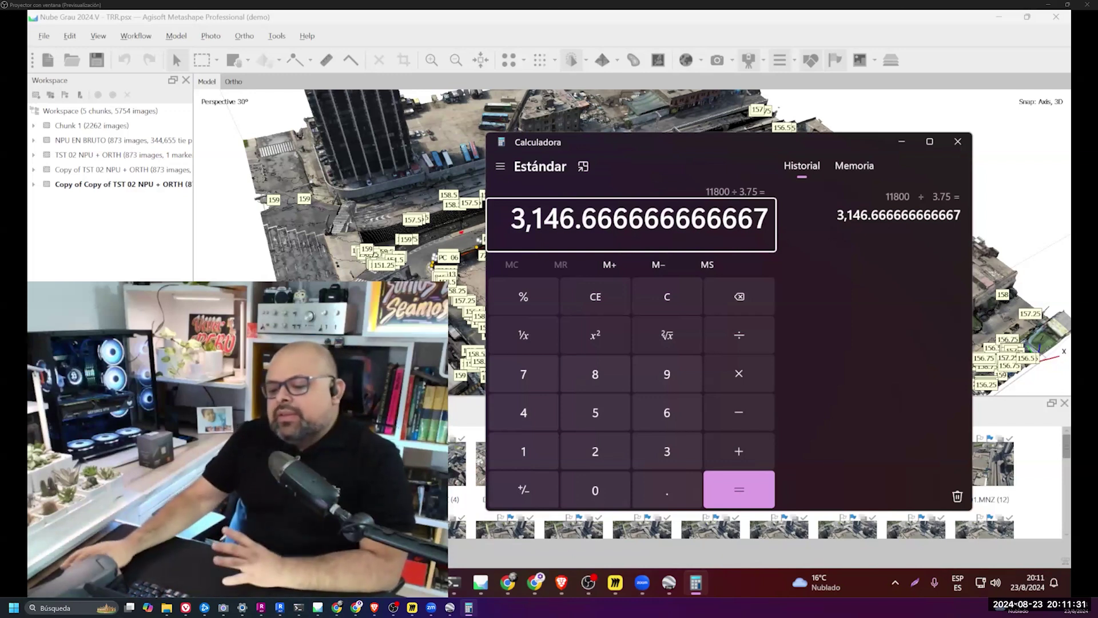
pyautogui.click(901, 142)
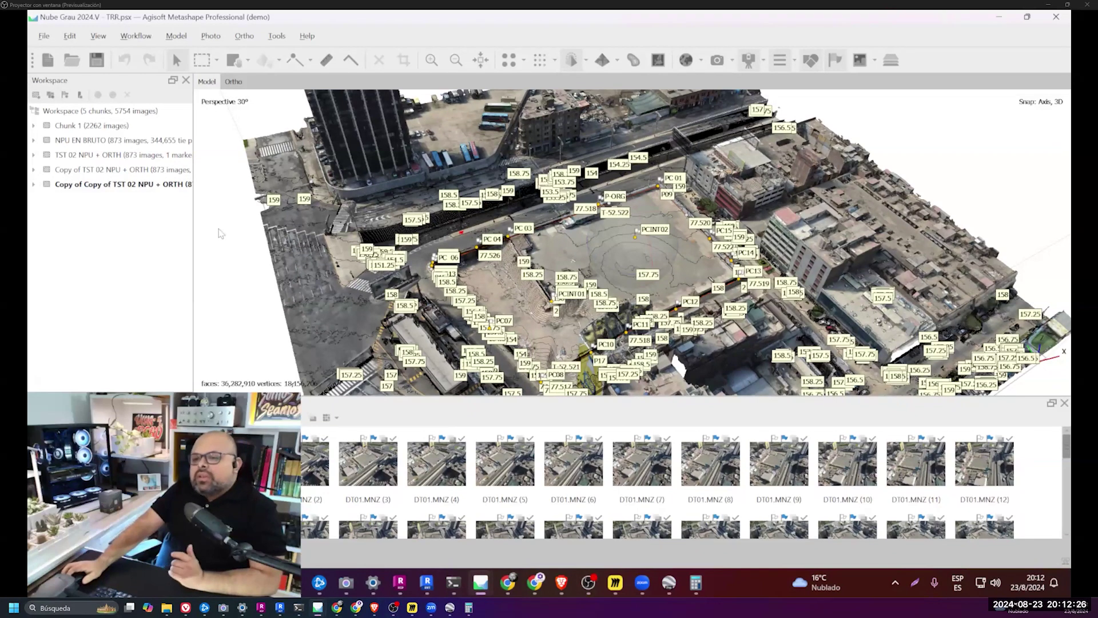
pyautogui.click(601, 60)
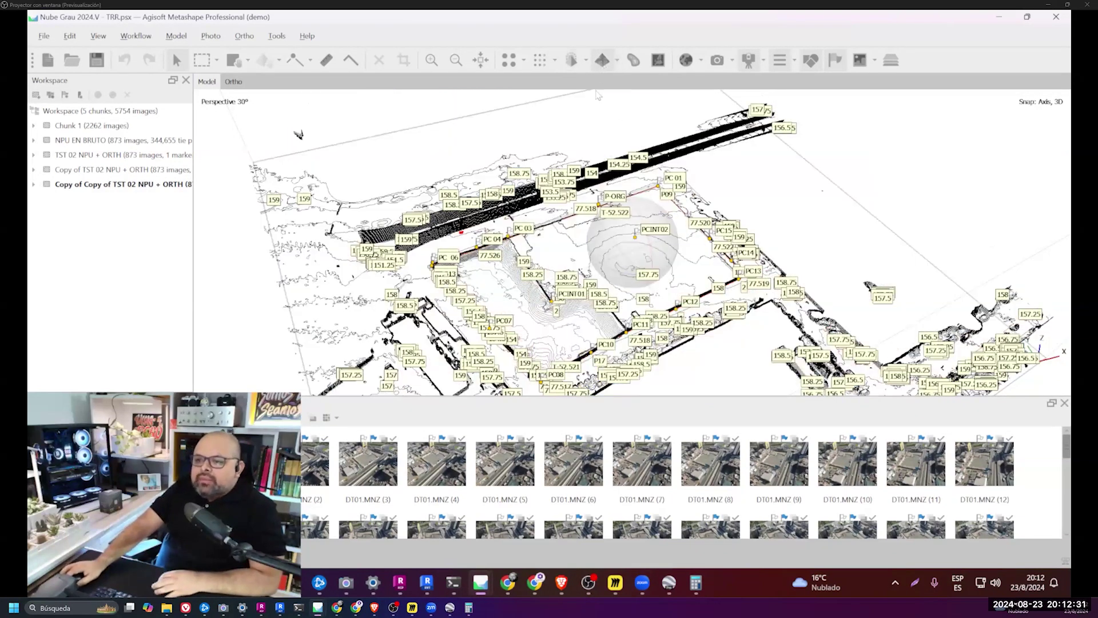
pyautogui.click(34, 126)
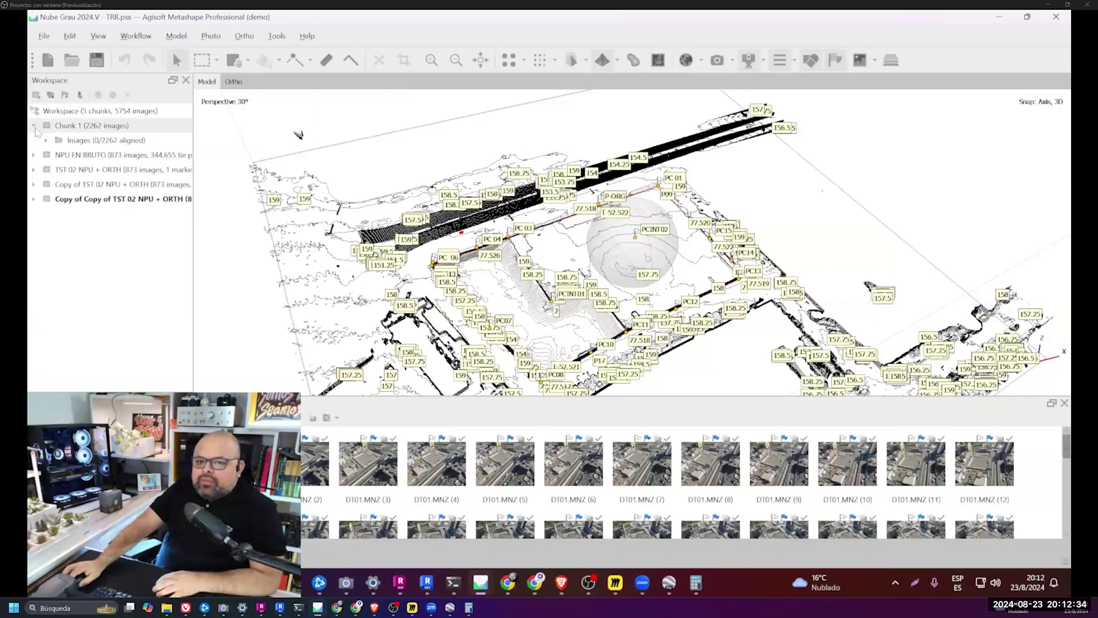
pyautogui.click(45, 140)
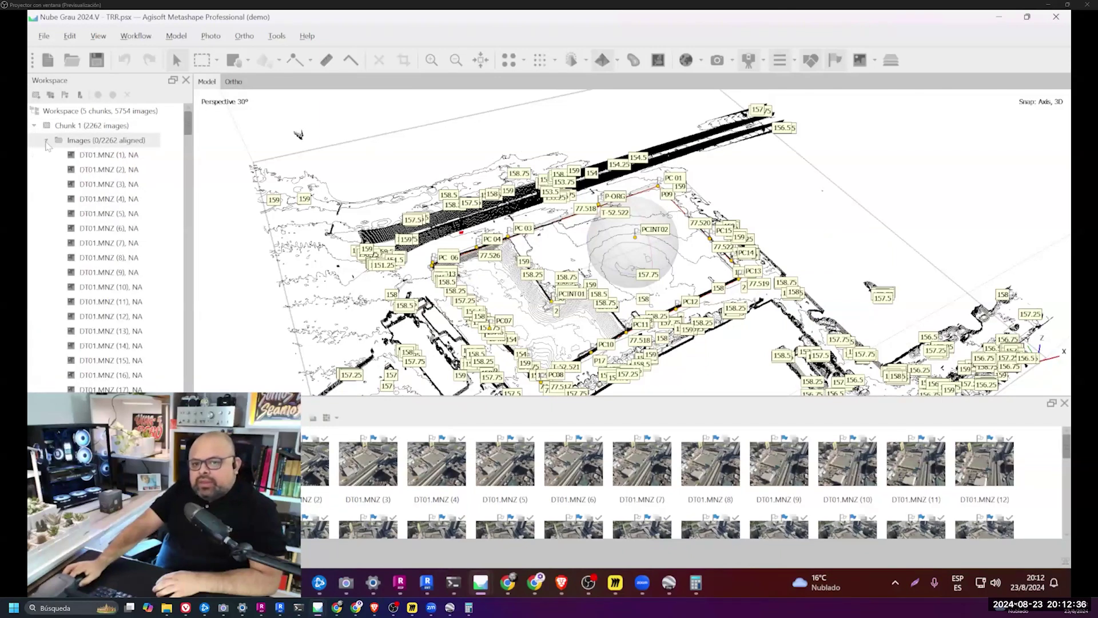
pyautogui.click(46, 142)
pyautogui.click(34, 155)
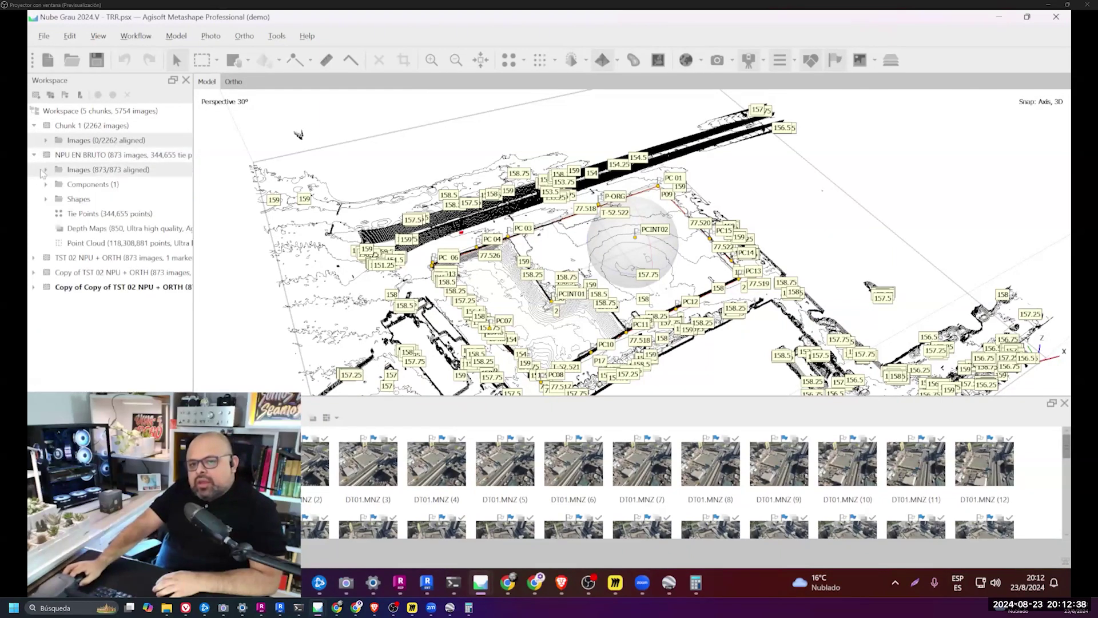
pyautogui.click(46, 170)
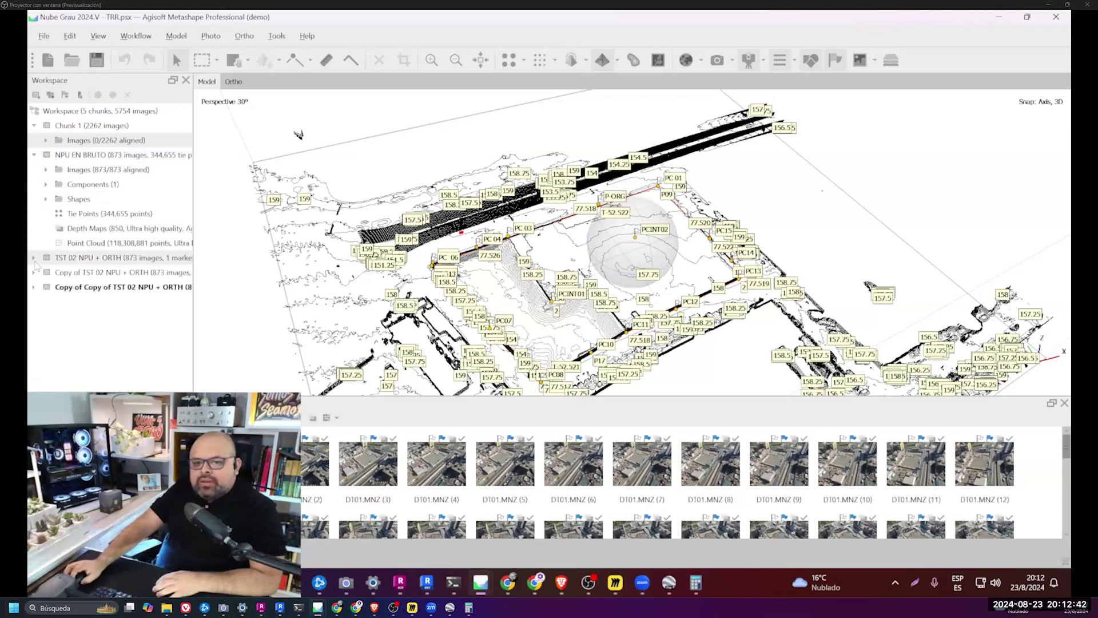
pyautogui.click(34, 258)
pyautogui.click(33, 258)
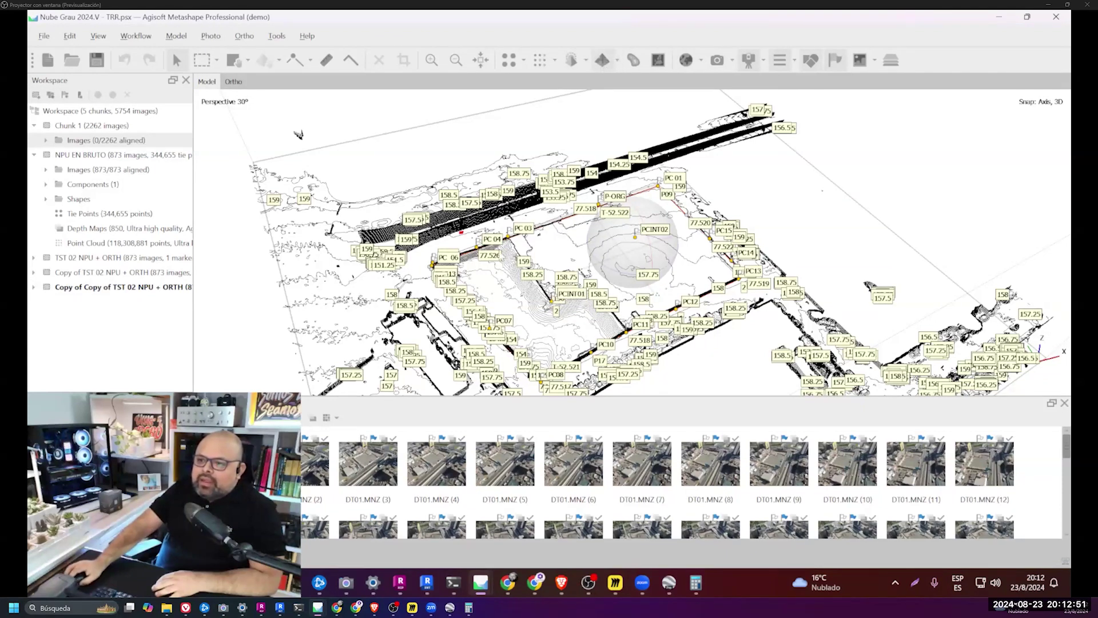
pyautogui.scroll(2, 298, 134)
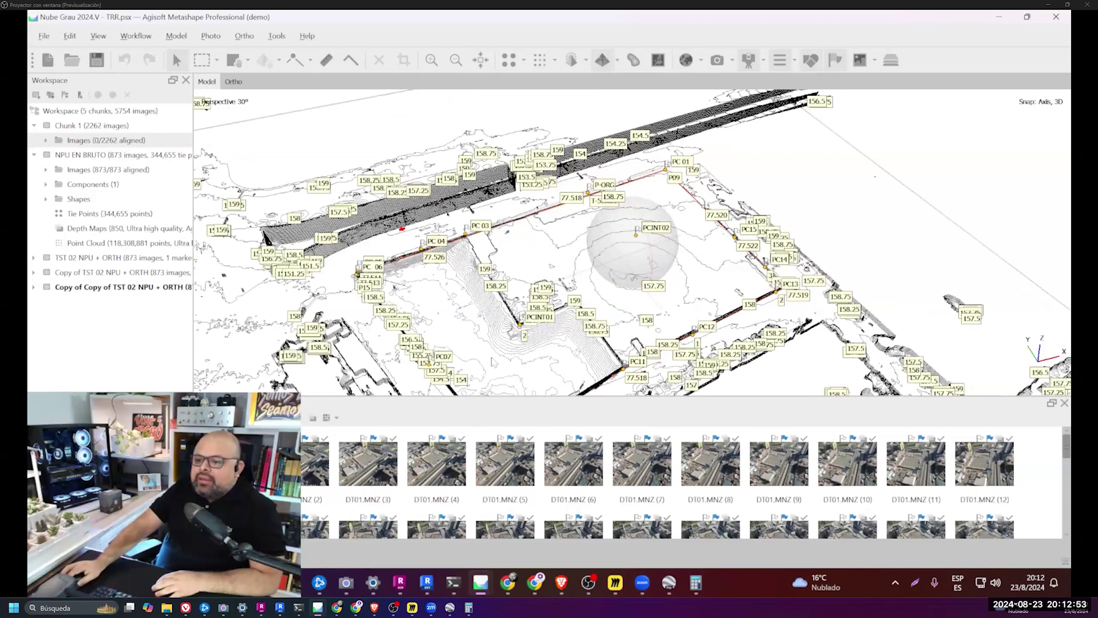
pyautogui.click(537, 589)
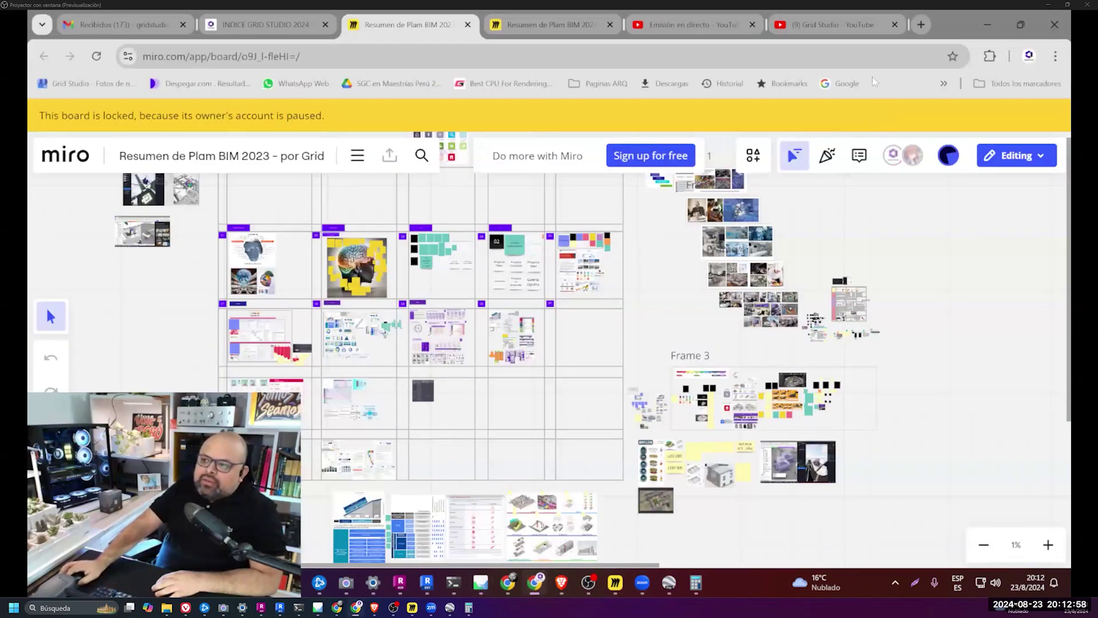
pyautogui.click(848, 30)
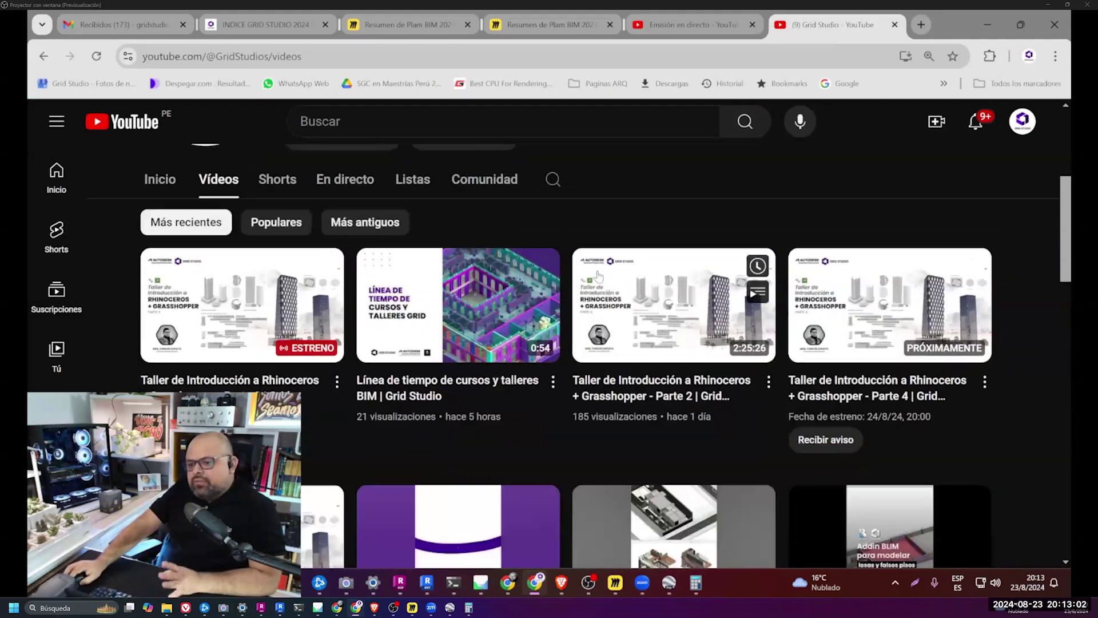
pyautogui.scroll(-2, 606, 278)
pyautogui.scroll(-5, 610, 279)
pyautogui.scroll(-4, 610, 279)
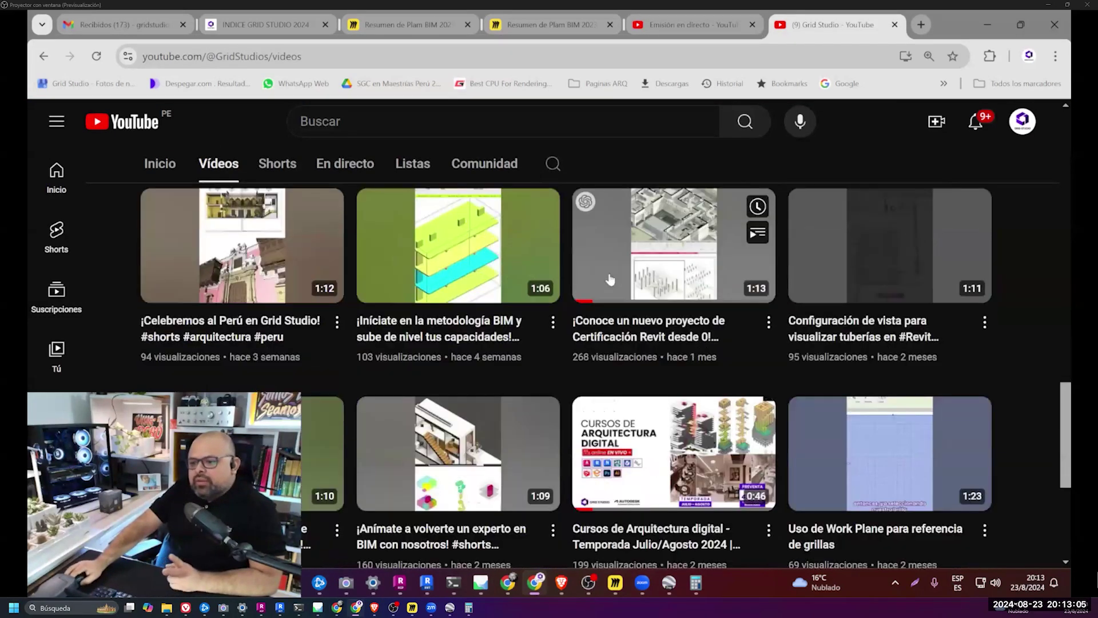
pyautogui.scroll(-5, 610, 280)
pyautogui.scroll(-2, 611, 292)
pyautogui.scroll(-3, 612, 303)
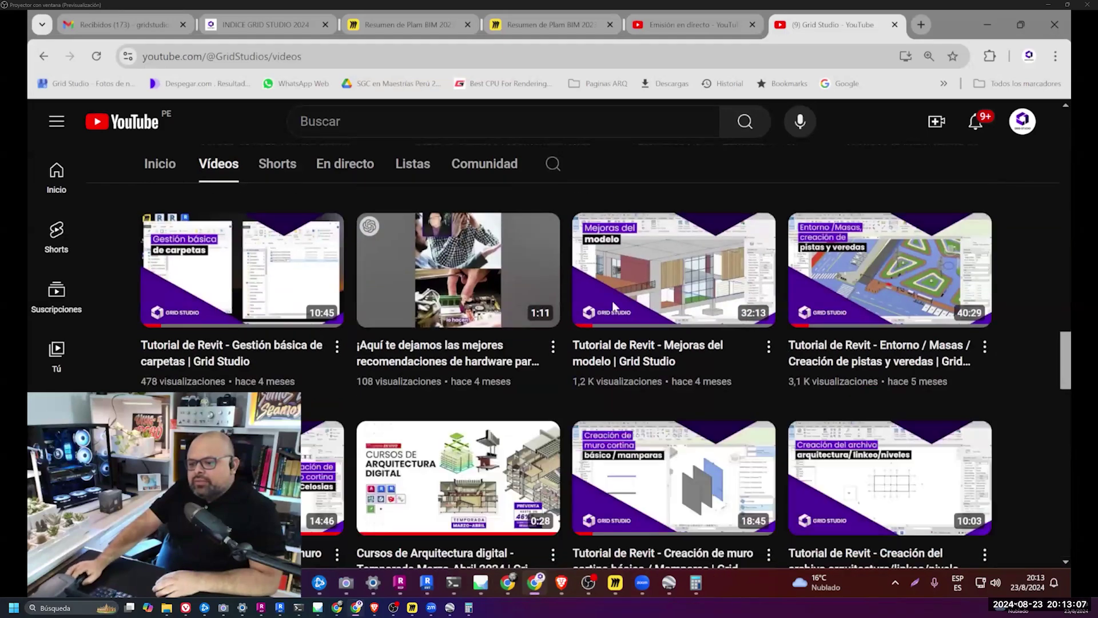
pyautogui.scroll(-5, 614, 306)
pyautogui.scroll(-1, 431, 279)
pyautogui.click(271, 235)
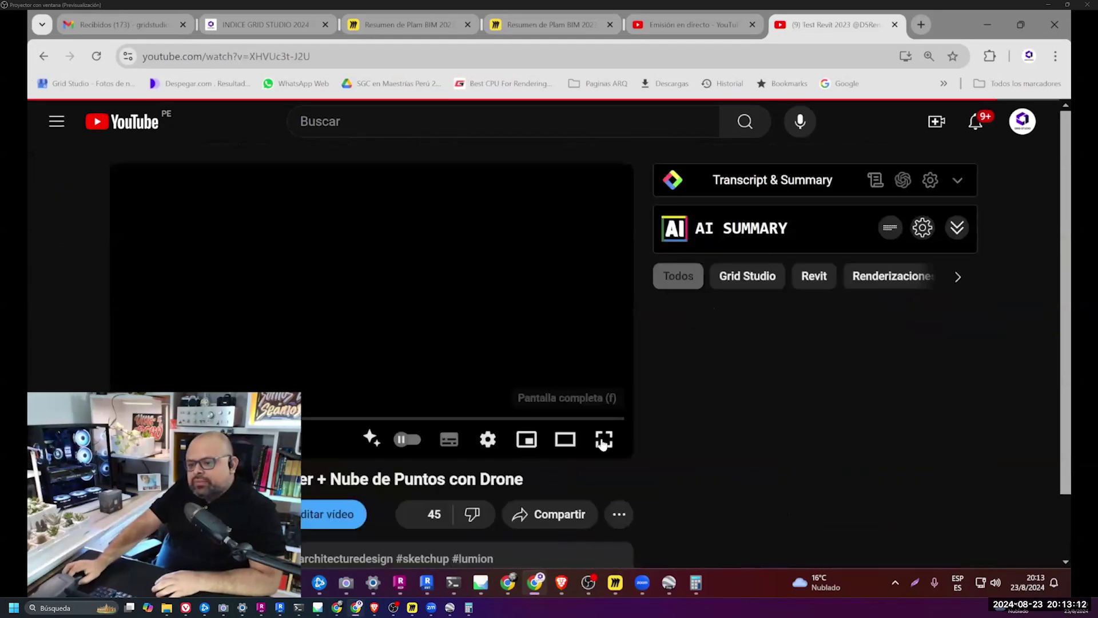
# - Play the video fullscreen at 1080p60, then exit fullscreen back to the Miro tab
pyautogui.doubleClick(379, 407)
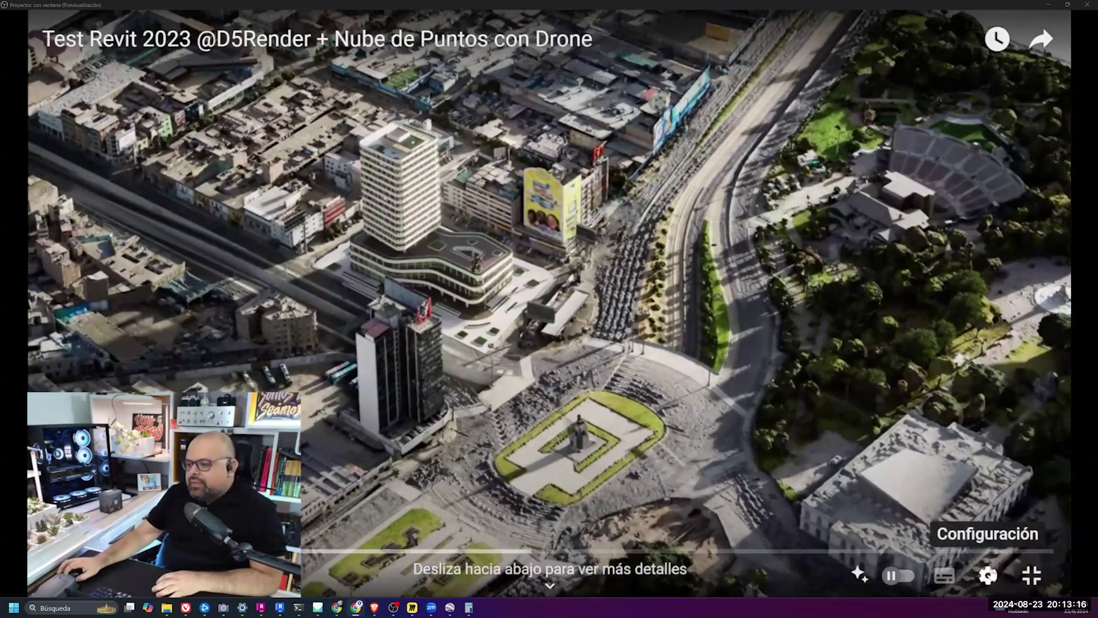
pyautogui.click(988, 575)
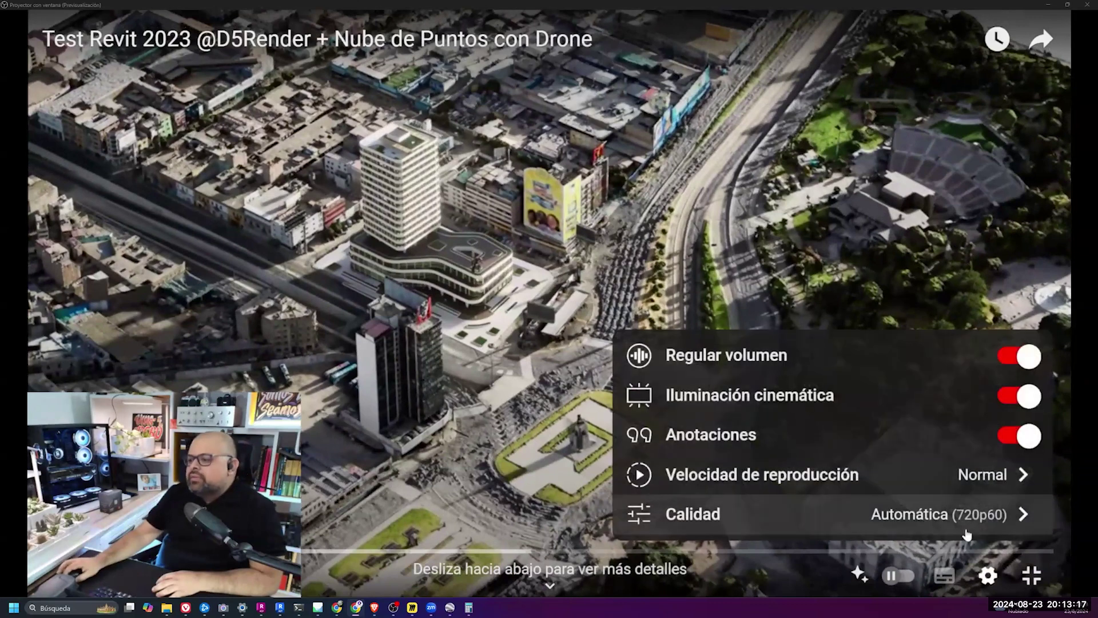
pyautogui.click(967, 514)
pyautogui.click(961, 277)
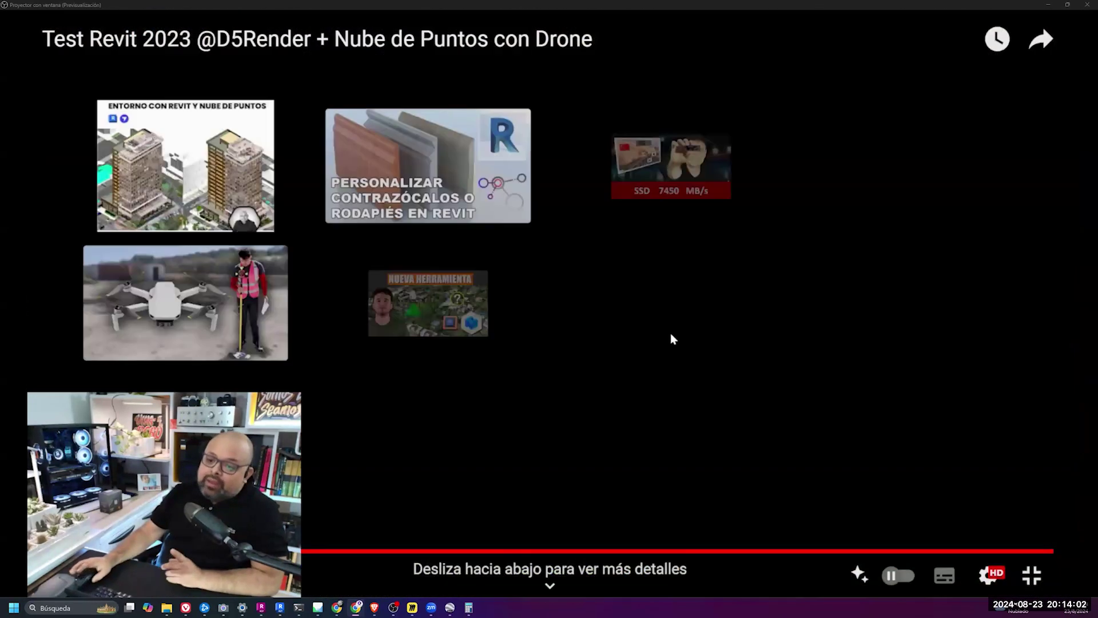
pyautogui.press('Escape')
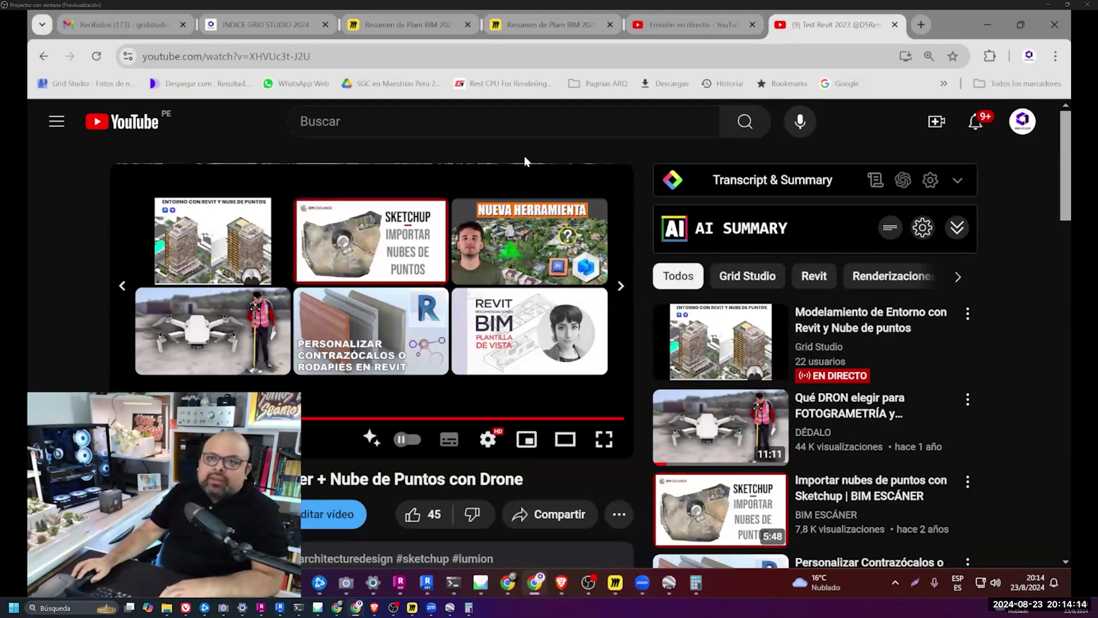
pyautogui.click(715, 43)
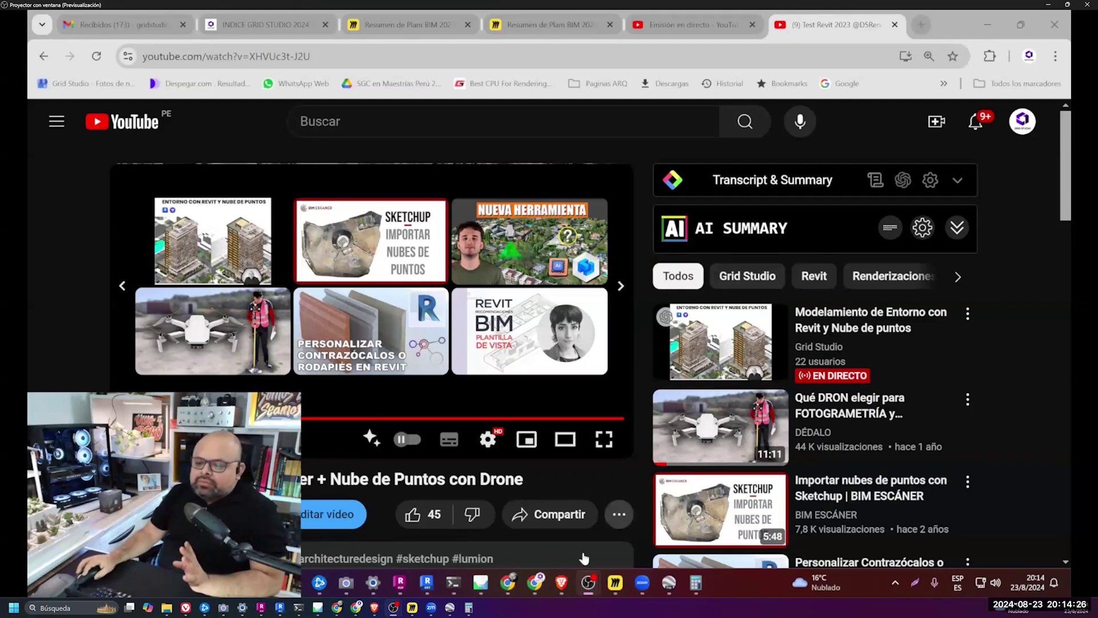
pyautogui.click(615, 582)
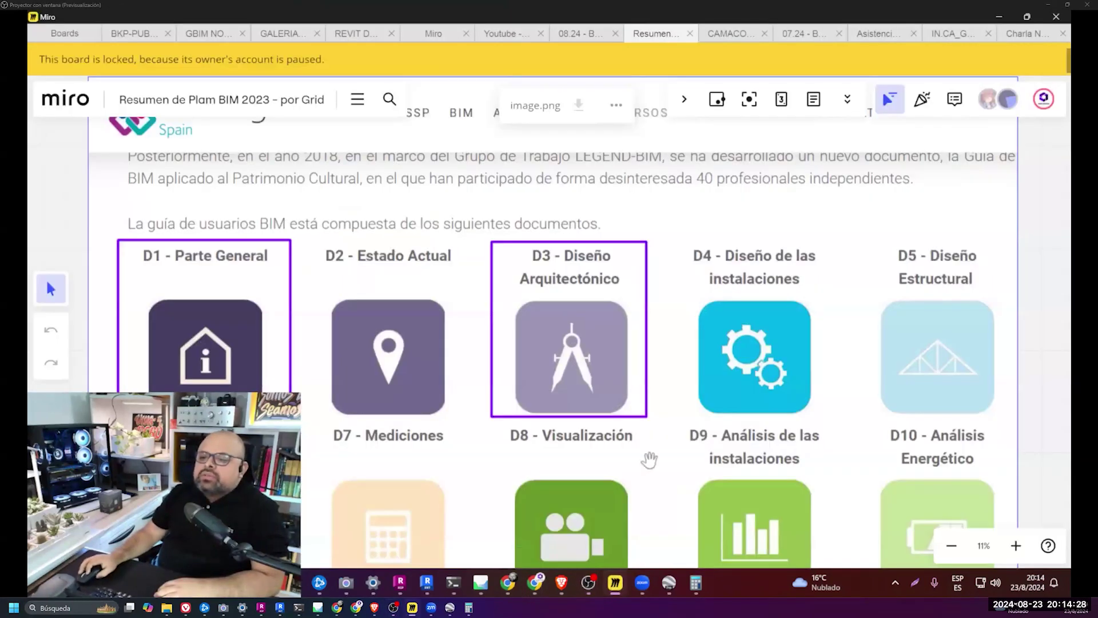
pyautogui.scroll(-2, 529, 335)
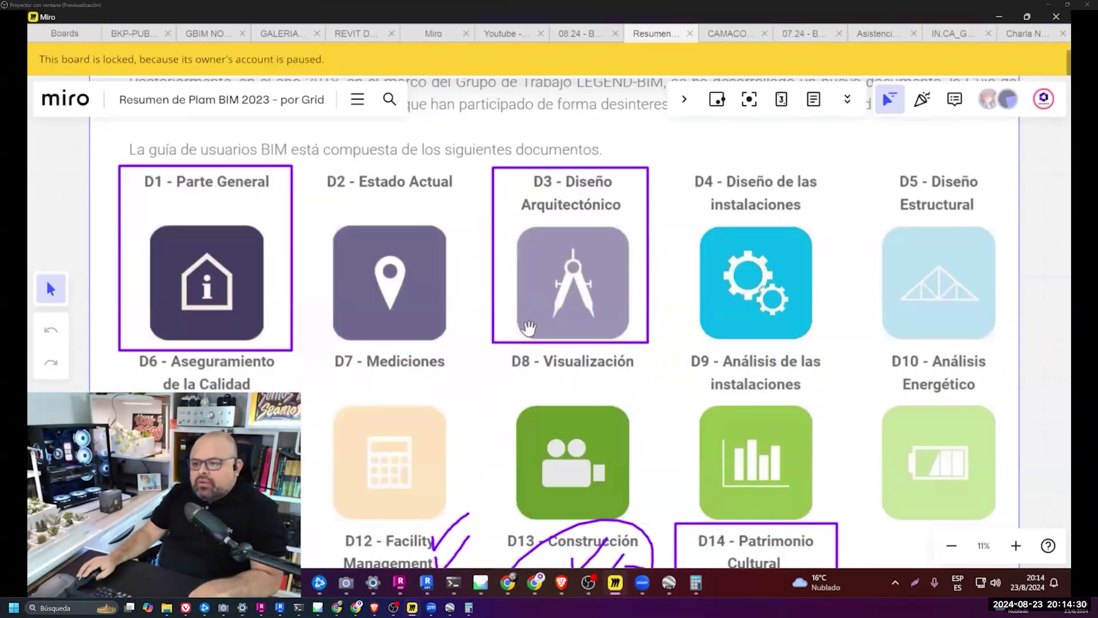
pyautogui.moveTo(525, 330)
pyautogui.mouseDown()
pyautogui.moveTo(522, 288)
pyautogui.moveTo(529, 307)
pyautogui.mouseUp()
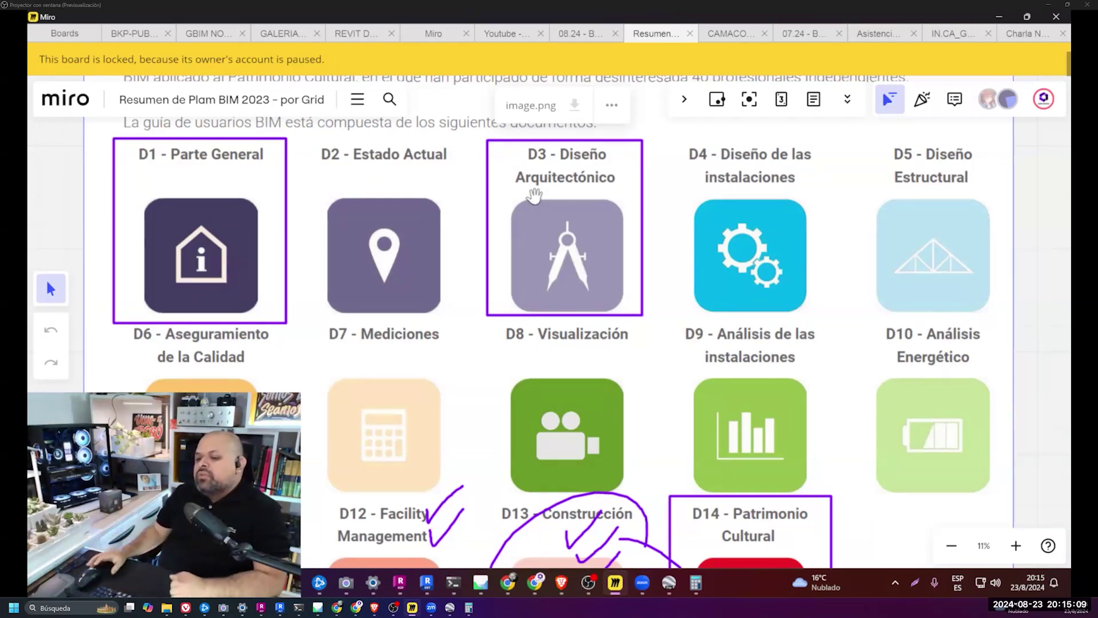
# - Open the 000.DSIN_IC.T.GR_15.06 model from Revit's Recent Files, starting its Revit 2023 upgrade
pyautogui.click(427, 583)
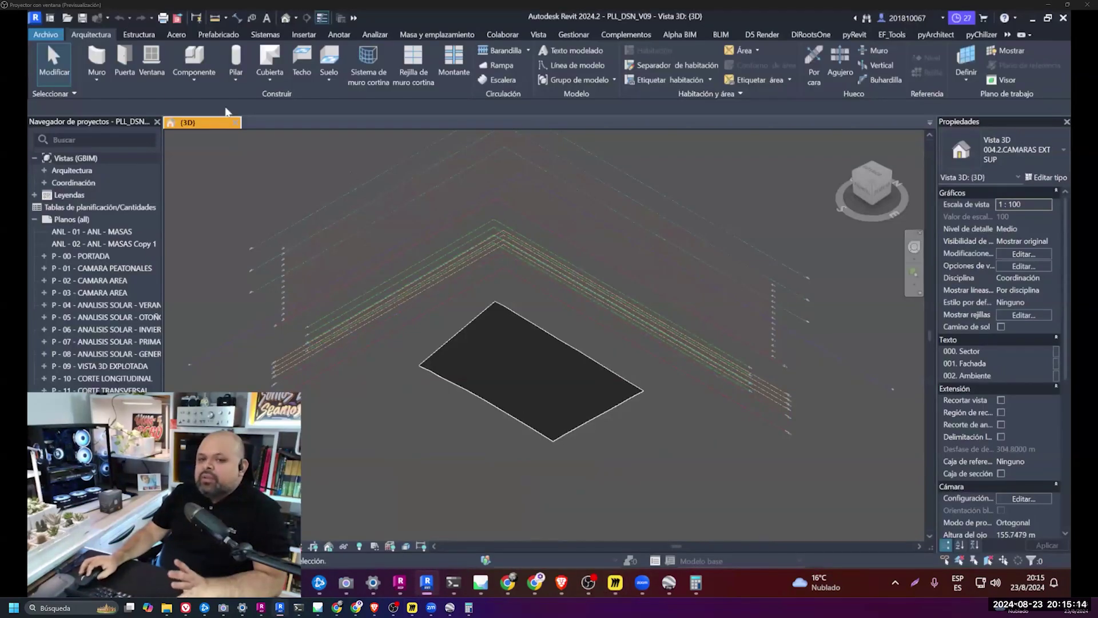
pyautogui.click(49, 17)
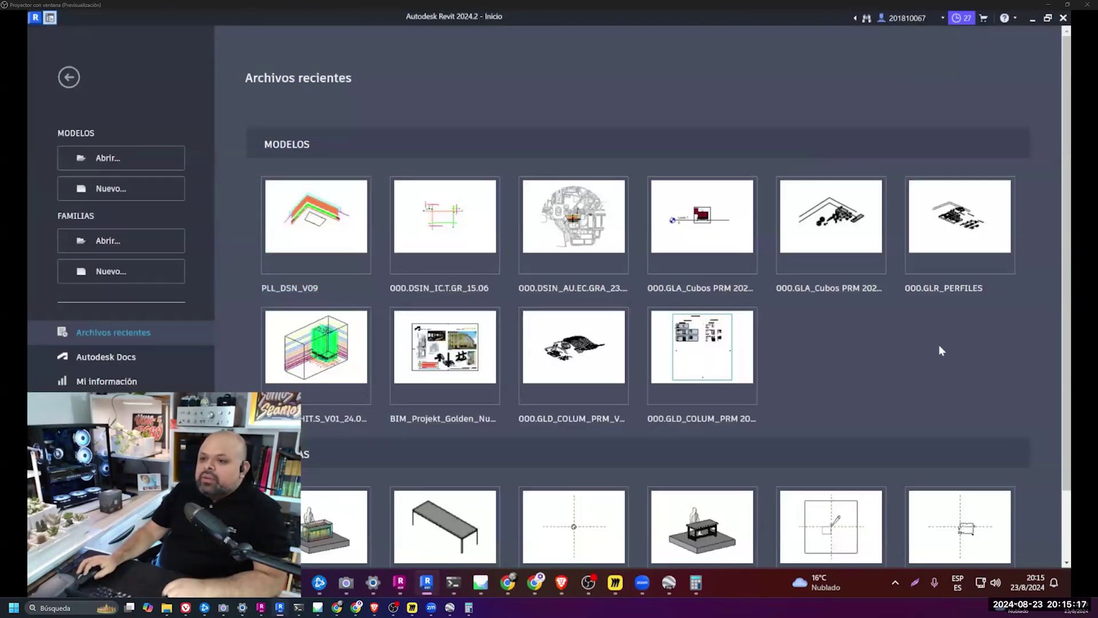
pyautogui.click(451, 292)
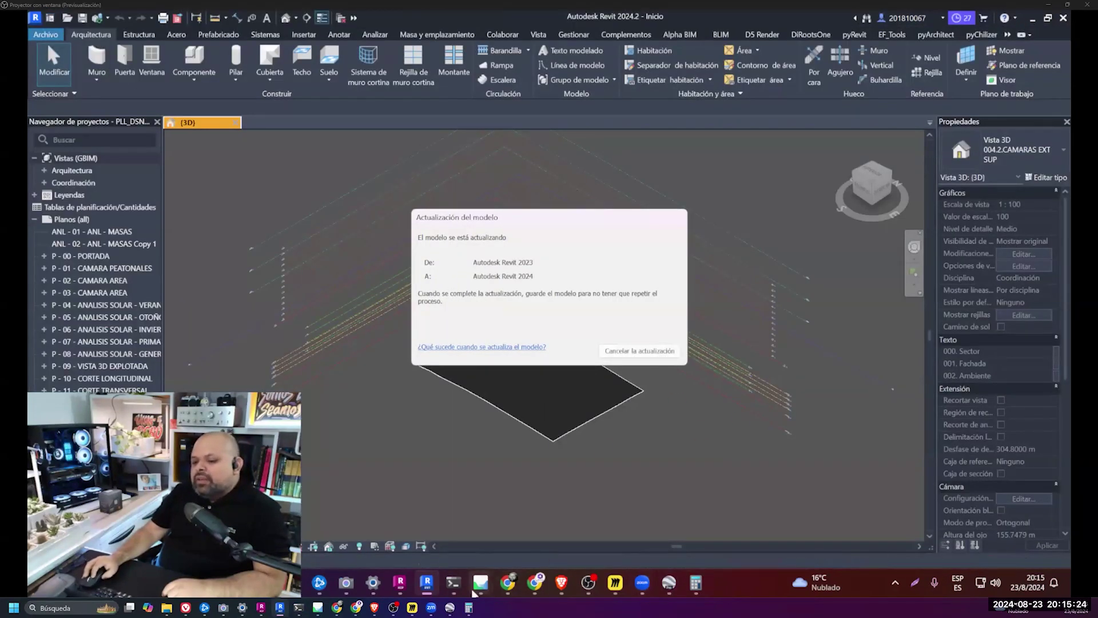
# - Show the Nube Grau 2024.V plaza as contours, then hide contours and elevation labels, keeping markers
pyautogui.moveTo(481, 582)
pyautogui.click(501, 524)
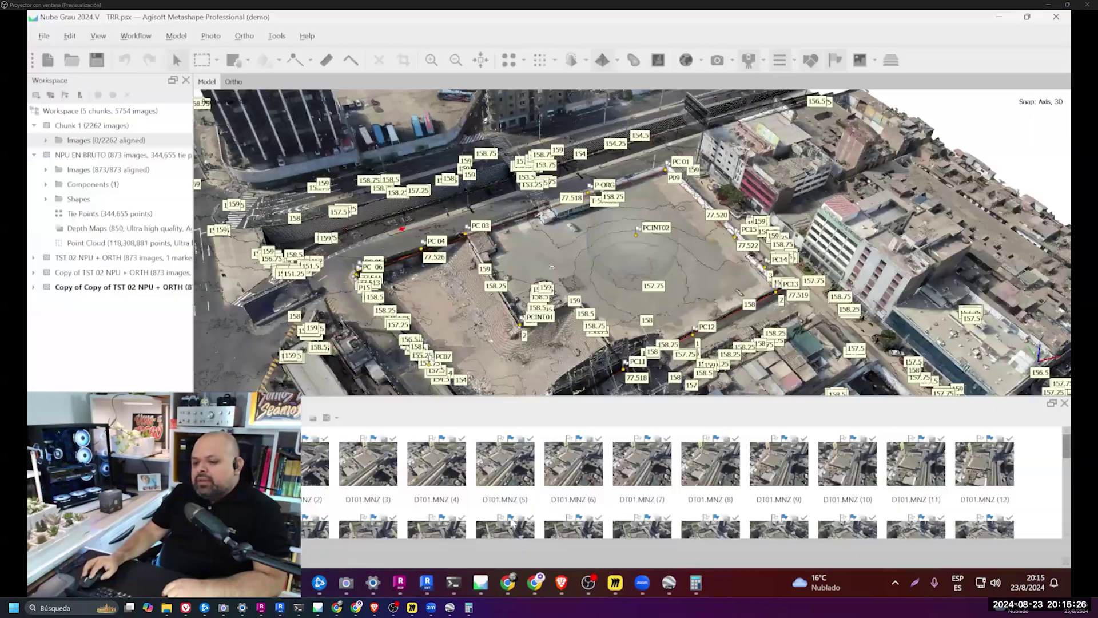
pyautogui.click(602, 60)
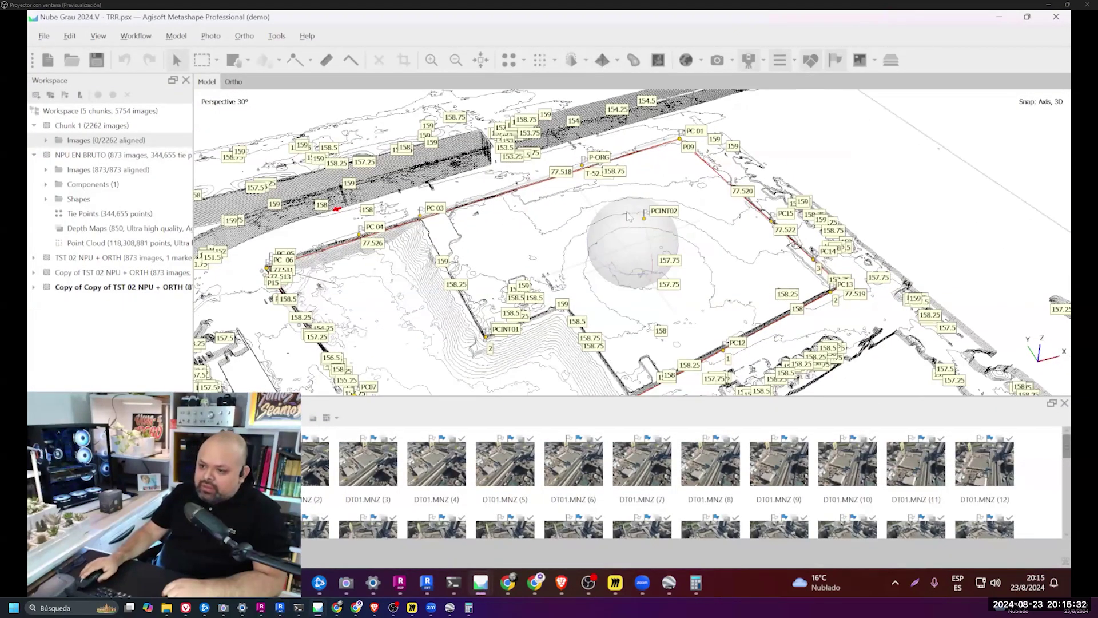
pyautogui.moveTo(343, 234); pyautogui.dragTo(444, 141, button='right')
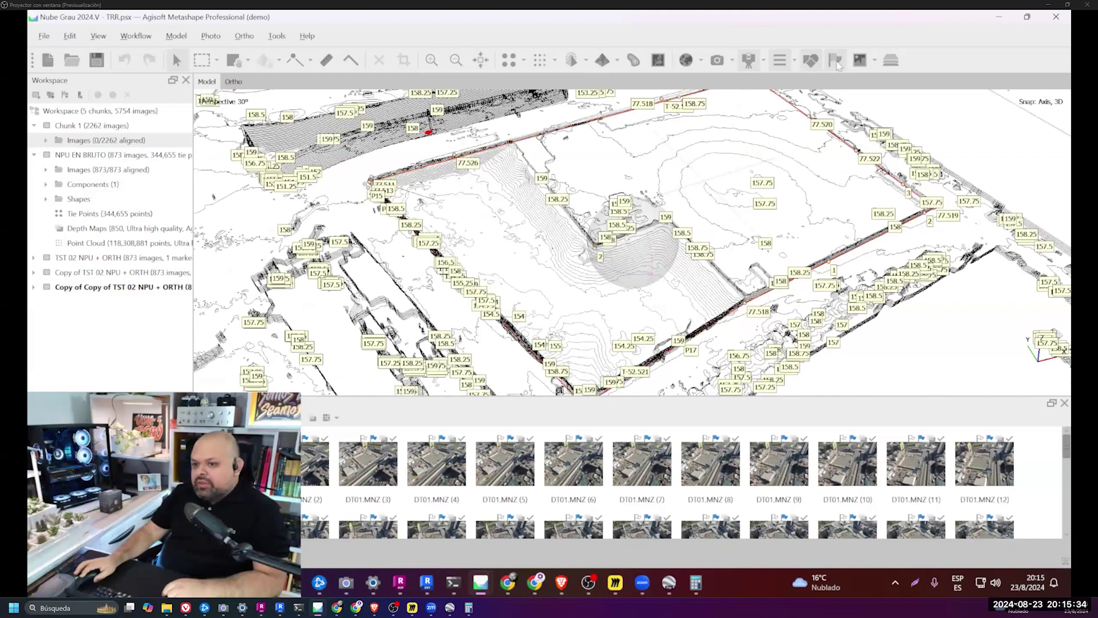
pyautogui.click(835, 59)
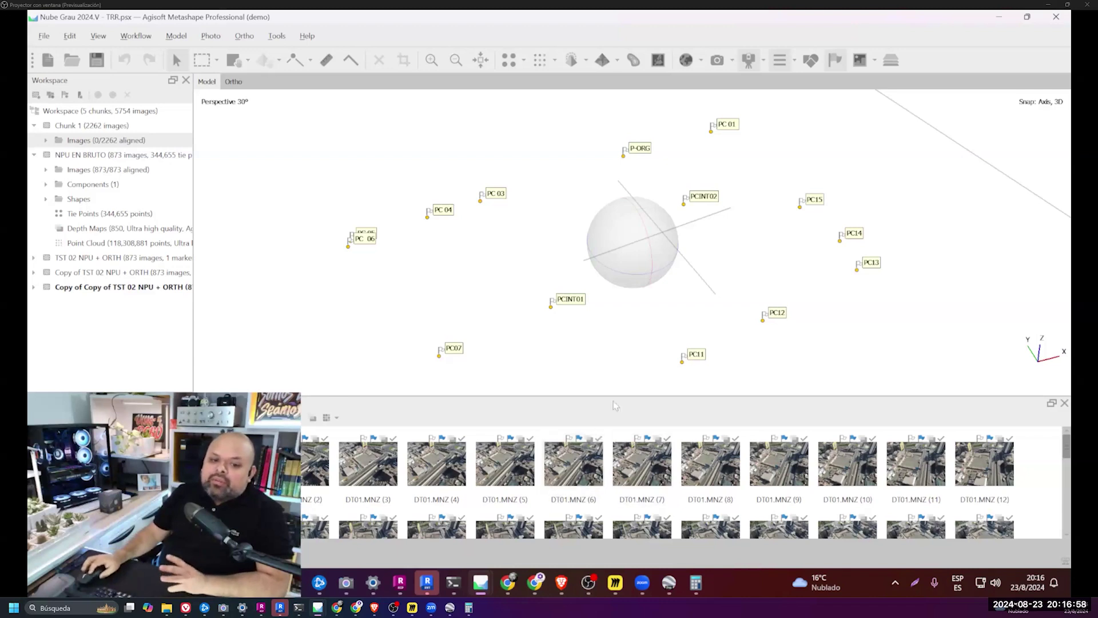
# - Clear the browser's address bar and switch to Google Earth Pro
pyautogui.click(533, 589)
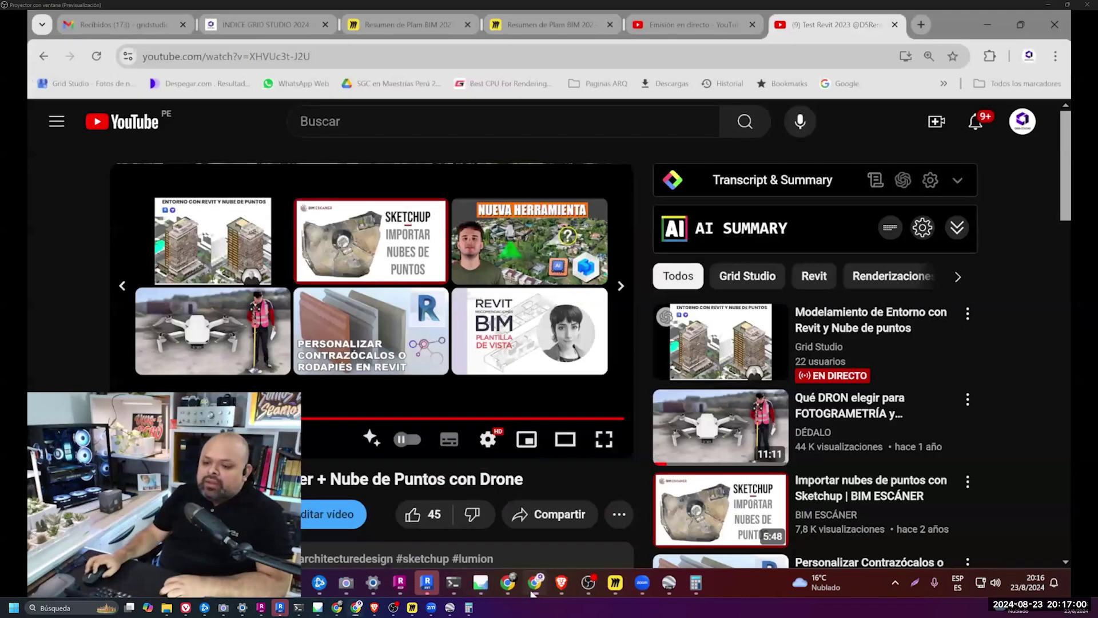
pyautogui.hotkey('ctrl', 'l')
pyautogui.press('BackSpace')
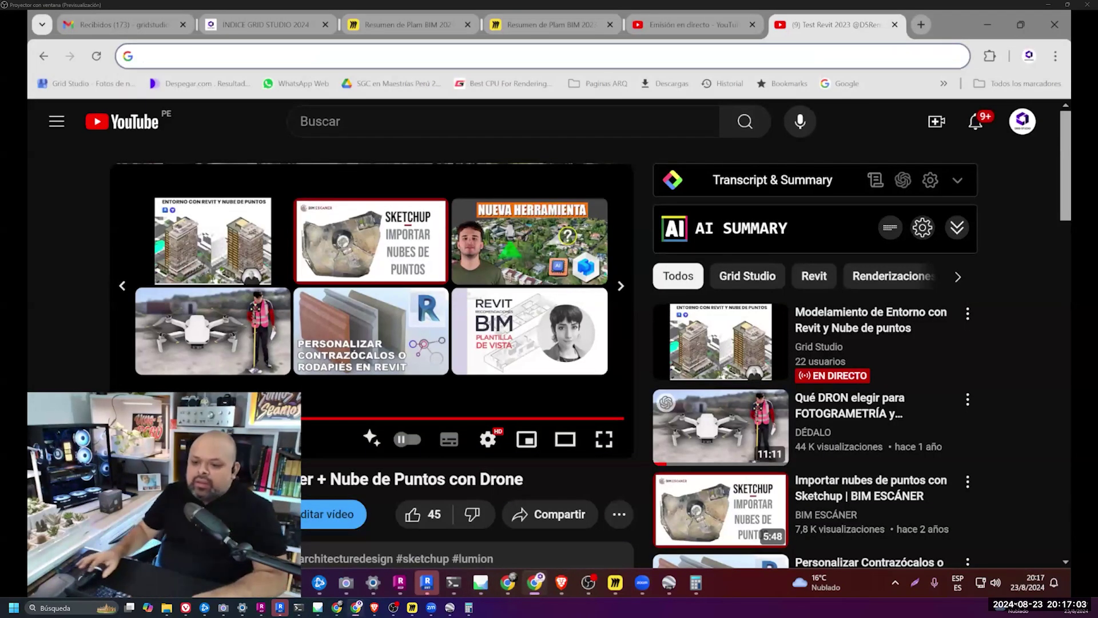
pyautogui.click(669, 582)
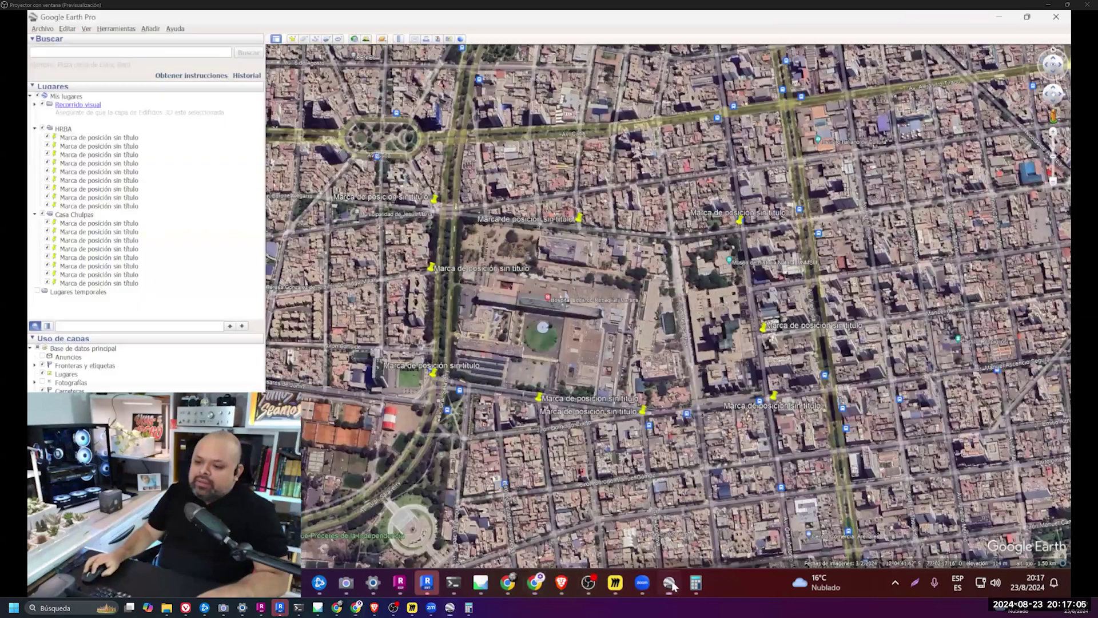
# - Pan, rotate and tilt to view Plaza Dos de Mayo top-down with its avenues
pyautogui.moveTo(648, 182); pyautogui.dragTo(719, 319)
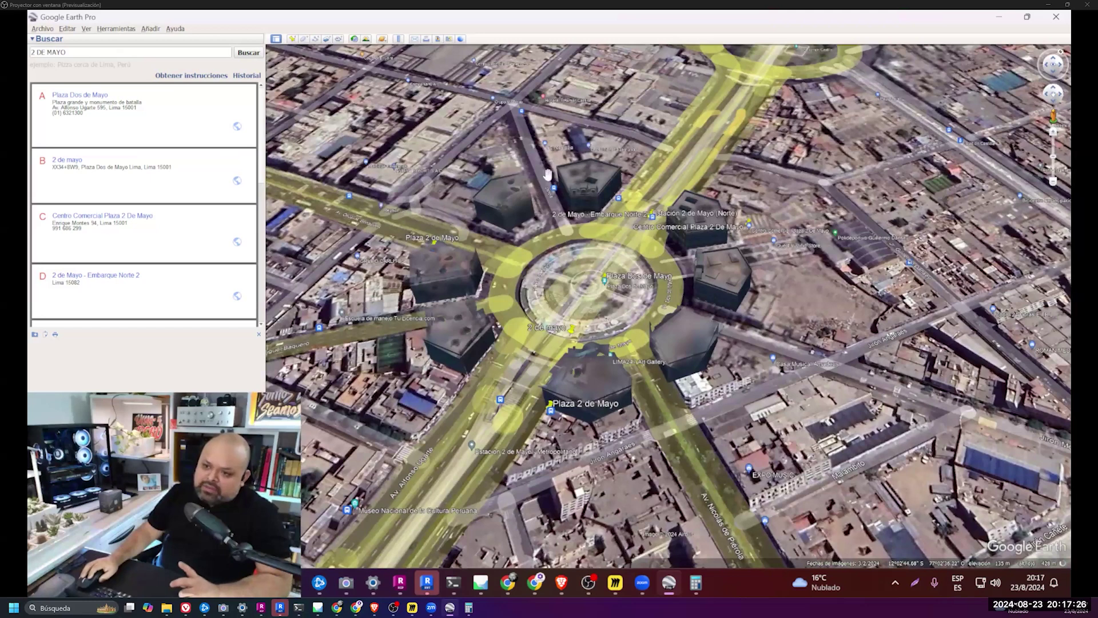
pyautogui.moveTo(586, 174); pyautogui.dragTo(625, 157, button='middle')
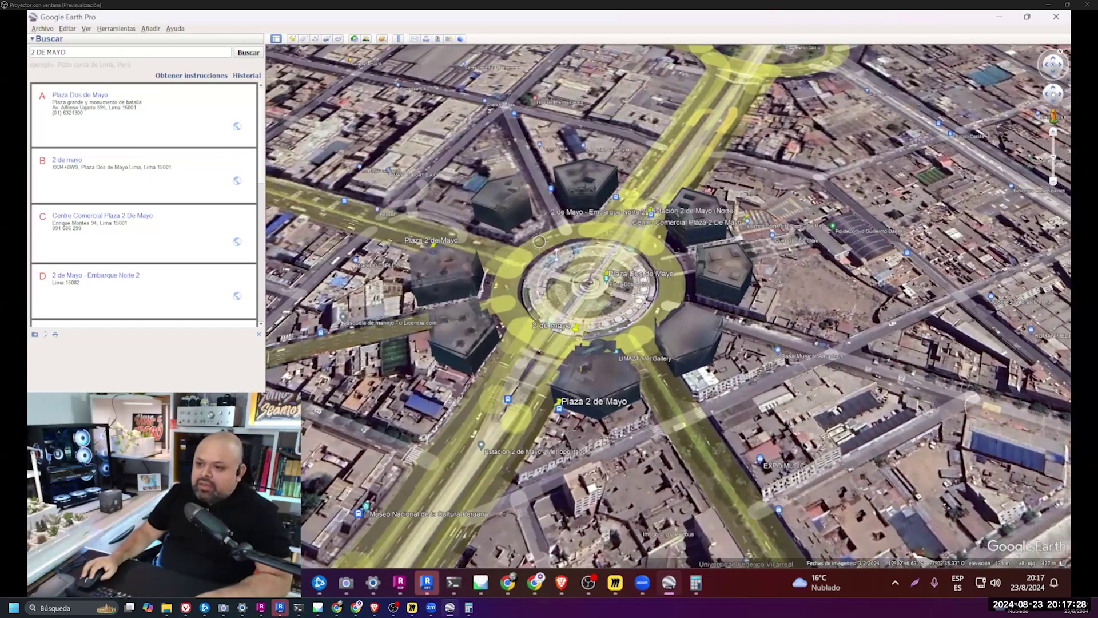
pyautogui.scroll(5, 625, 158)
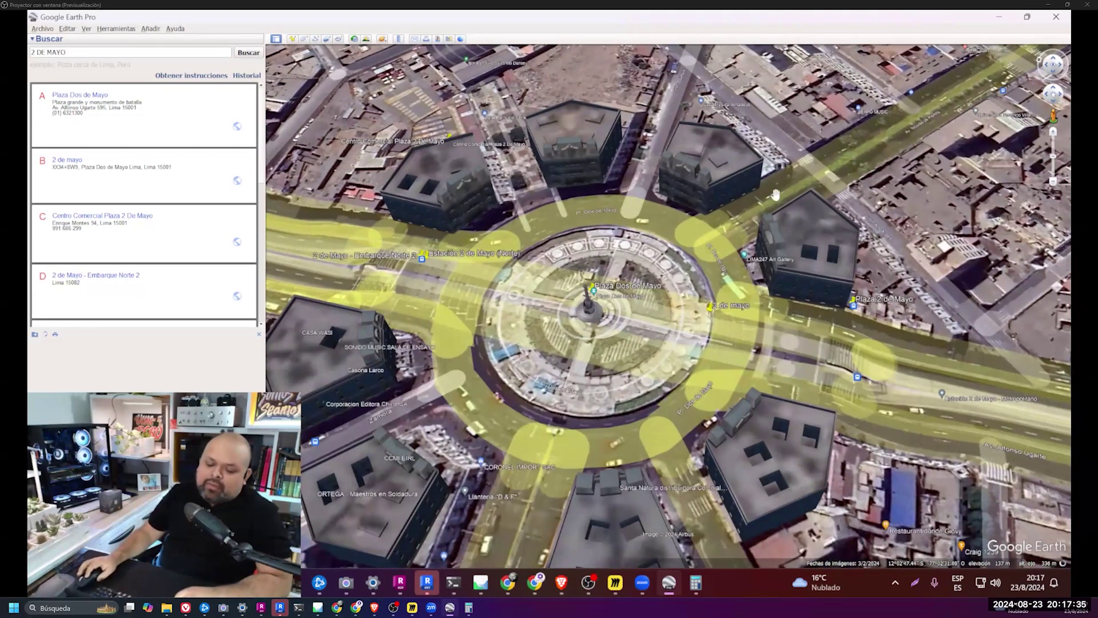
pyautogui.moveTo(753, 232)
pyautogui.mouseDown(button='middle')
pyautogui.moveTo(753, 222)
pyautogui.moveTo(644, 227)
pyautogui.moveTo(692, 135)
pyautogui.mouseUp(button='middle')
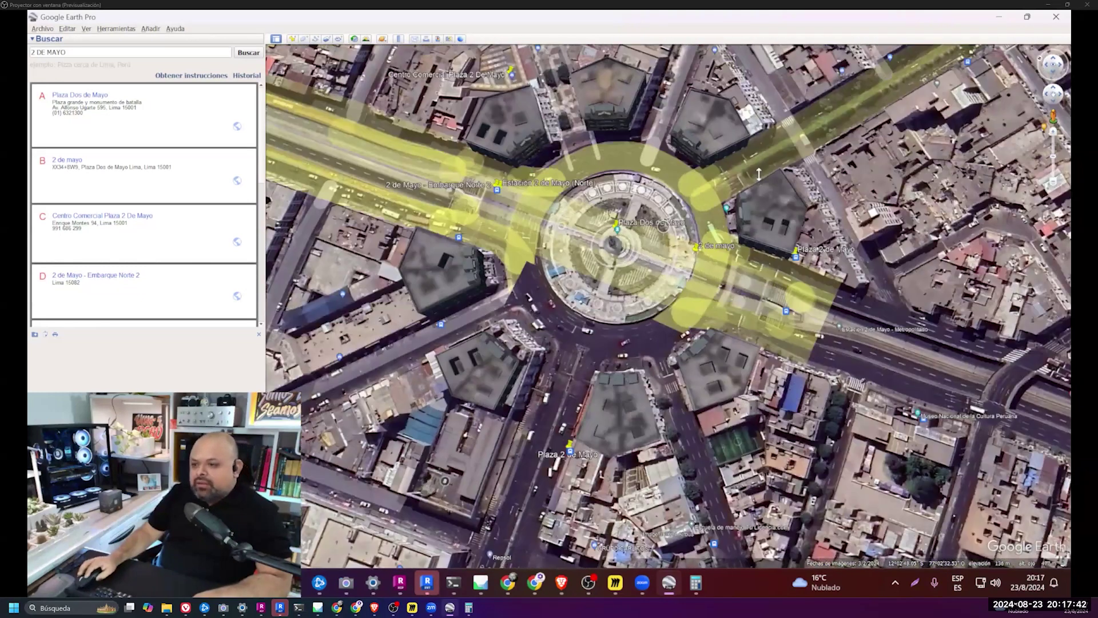
pyautogui.moveTo(759, 174); pyautogui.dragTo(827, 214, button='middle')
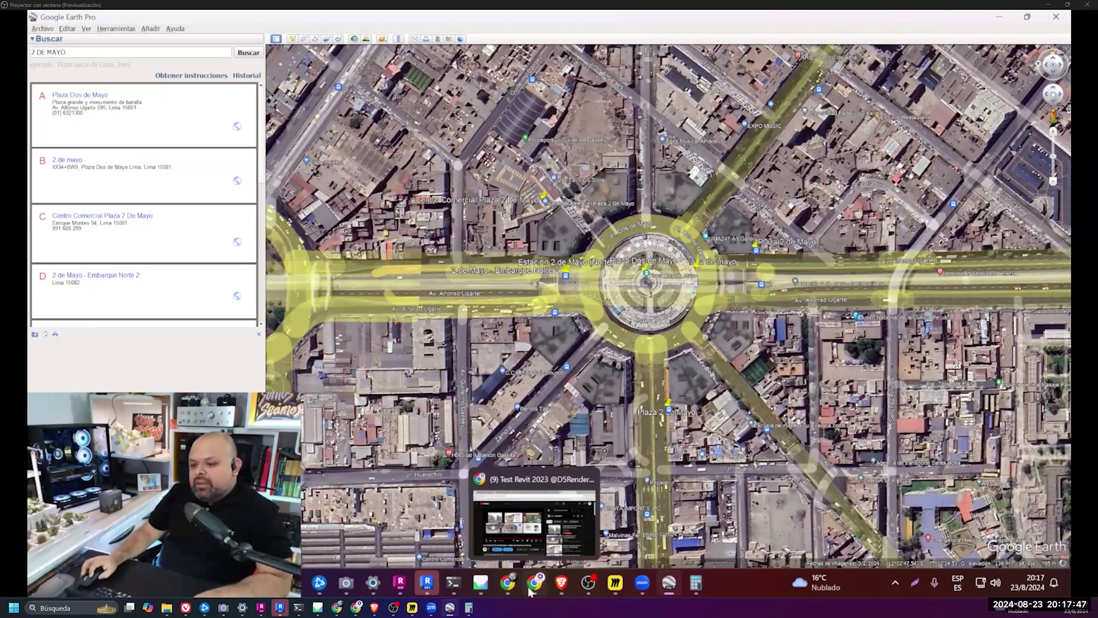
# - Search for dronedeploy in a new browser window and open the DroneDeploy website
pyautogui.click(508, 583)
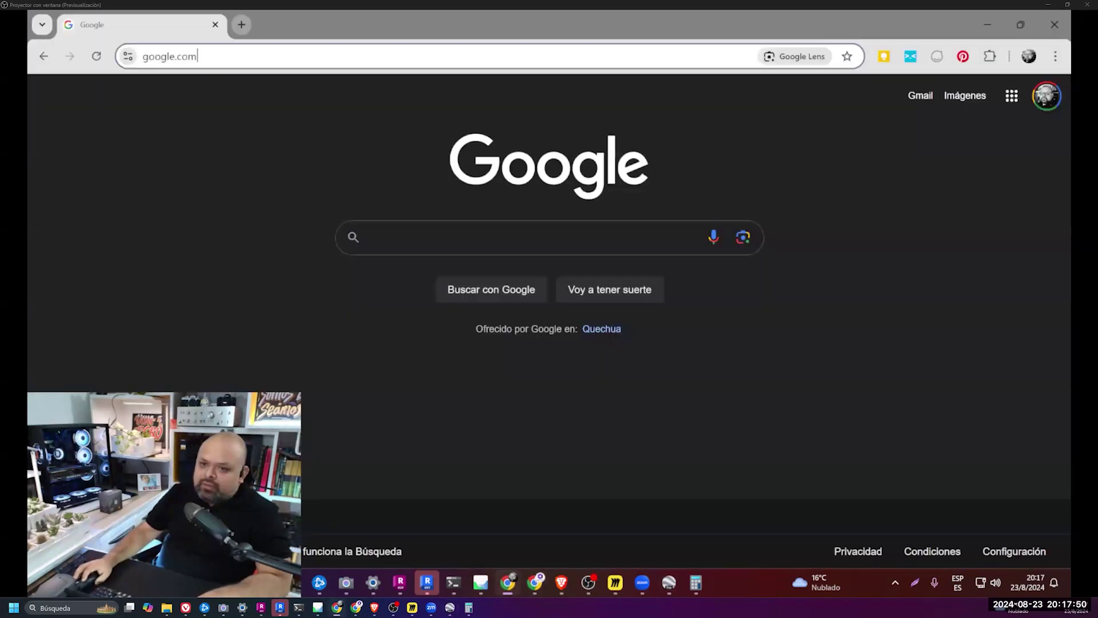
pyautogui.write('DRONDE')
pyautogui.press('Down')
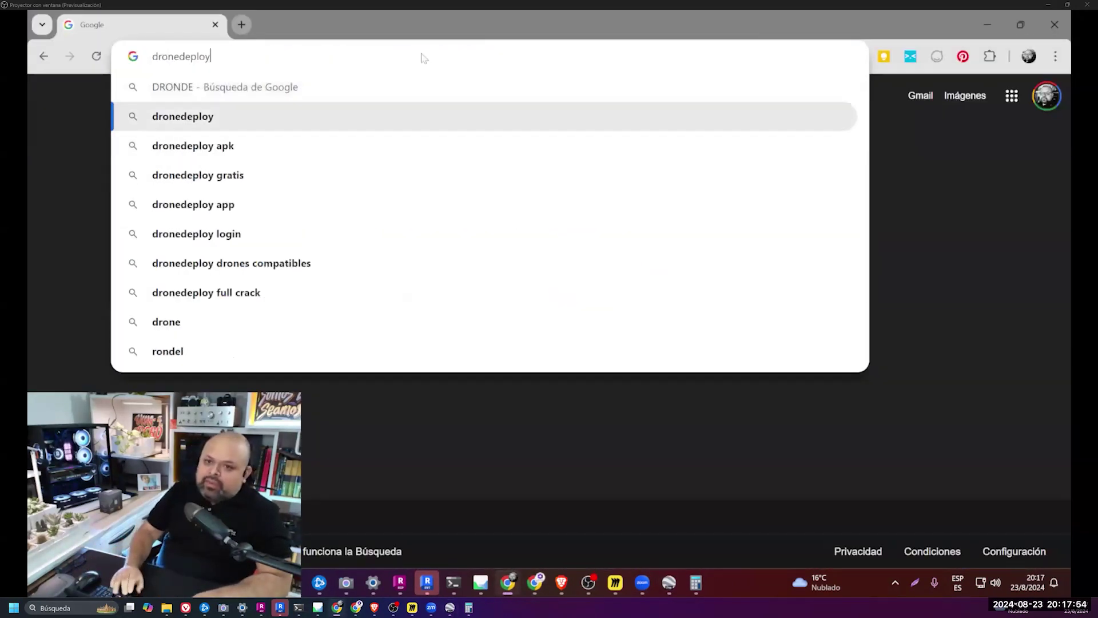
pyautogui.press('Return')
pyautogui.click(236, 239)
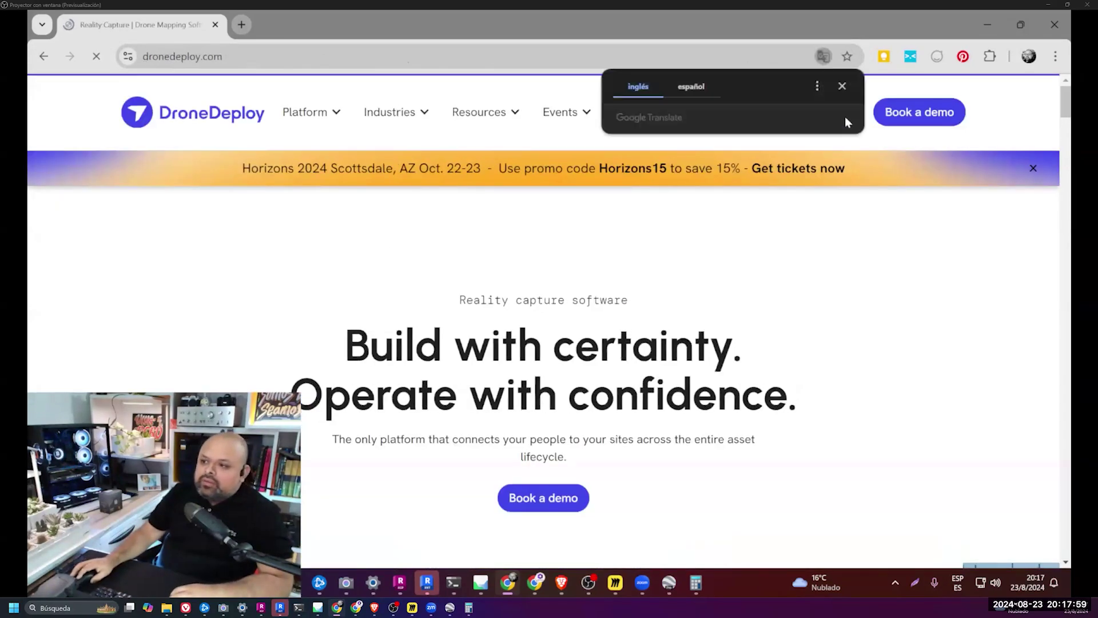
pyautogui.click(839, 86)
# - Sign in to DroneDeploy with the Google account and allow location access
pyautogui.click(838, 117)
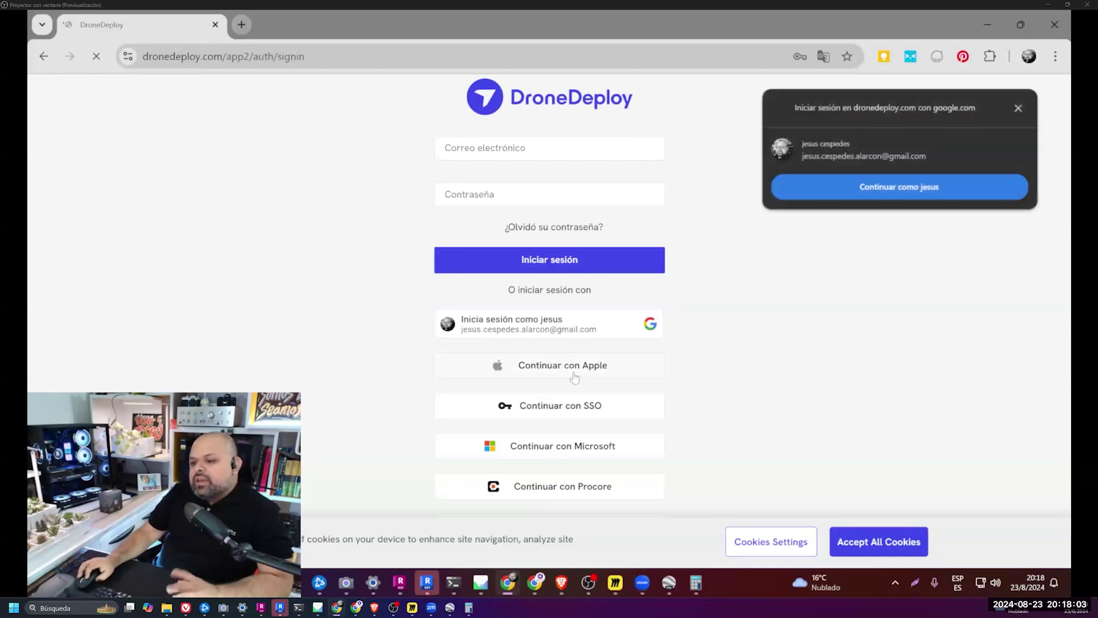
pyautogui.click(606, 326)
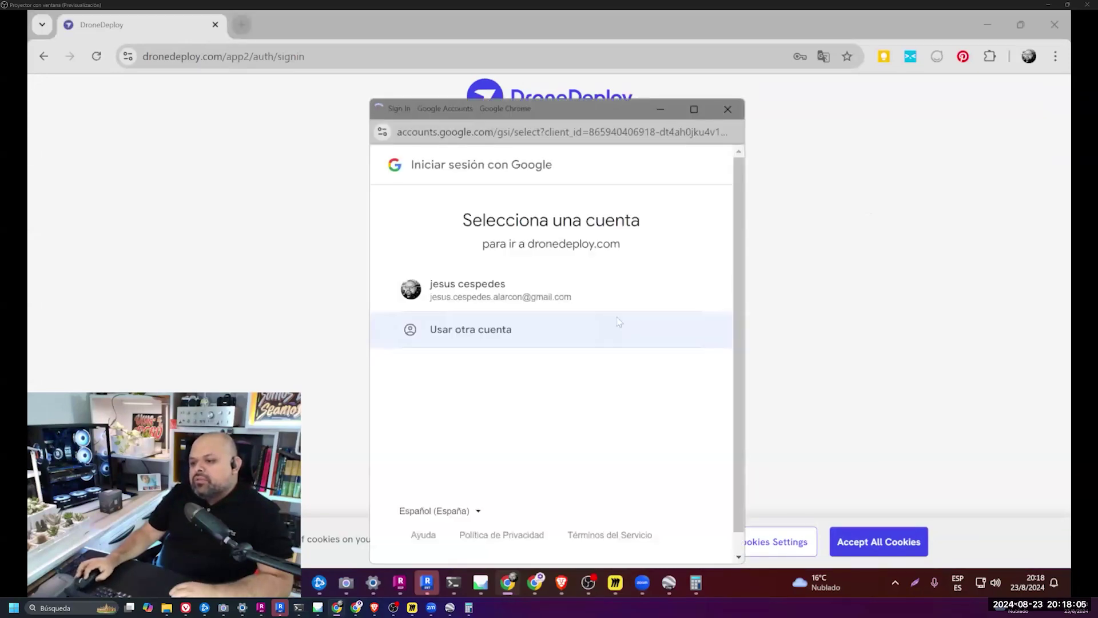
pyautogui.click(588, 294)
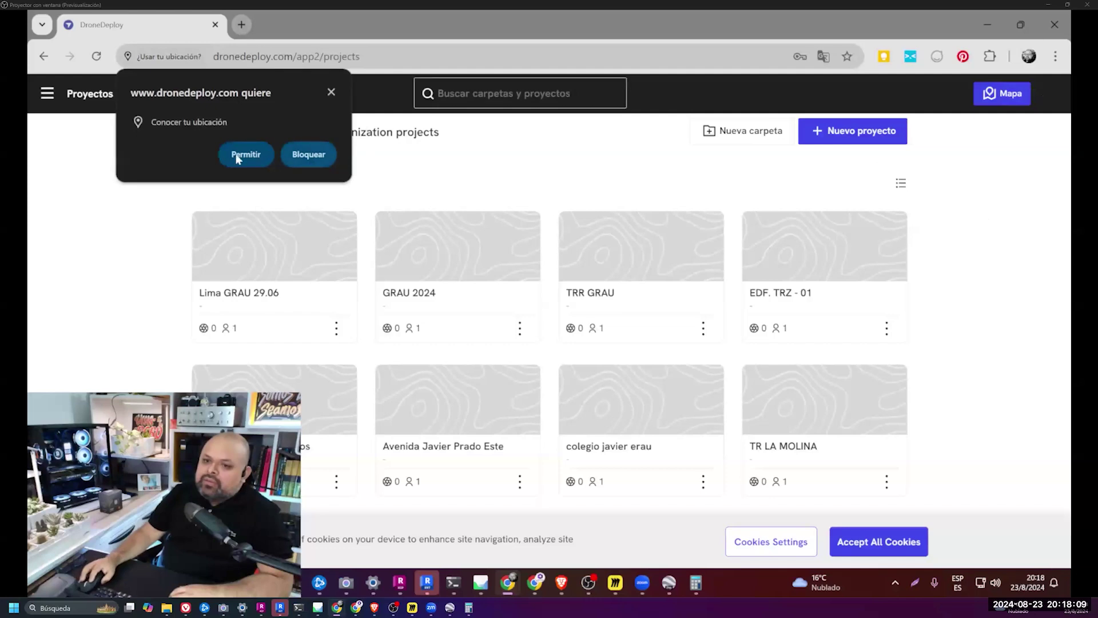
pyautogui.click(237, 157)
pyautogui.click(844, 136)
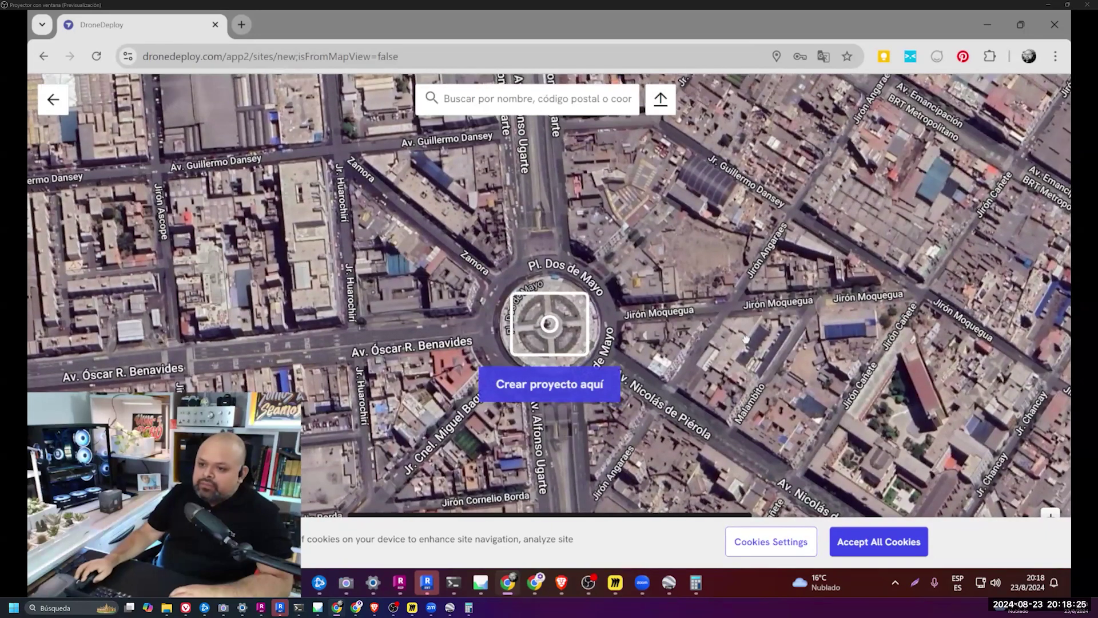
# - Create project '2 DE MAYO' at Plaza Dos de Mayo with a Standard map plan
pyautogui.click(549, 384)
pyautogui.moveTo(492, 282); pyautogui.dragTo(339, 283)
pyautogui.write('2 DE MAYO')
pyautogui.press('Return')
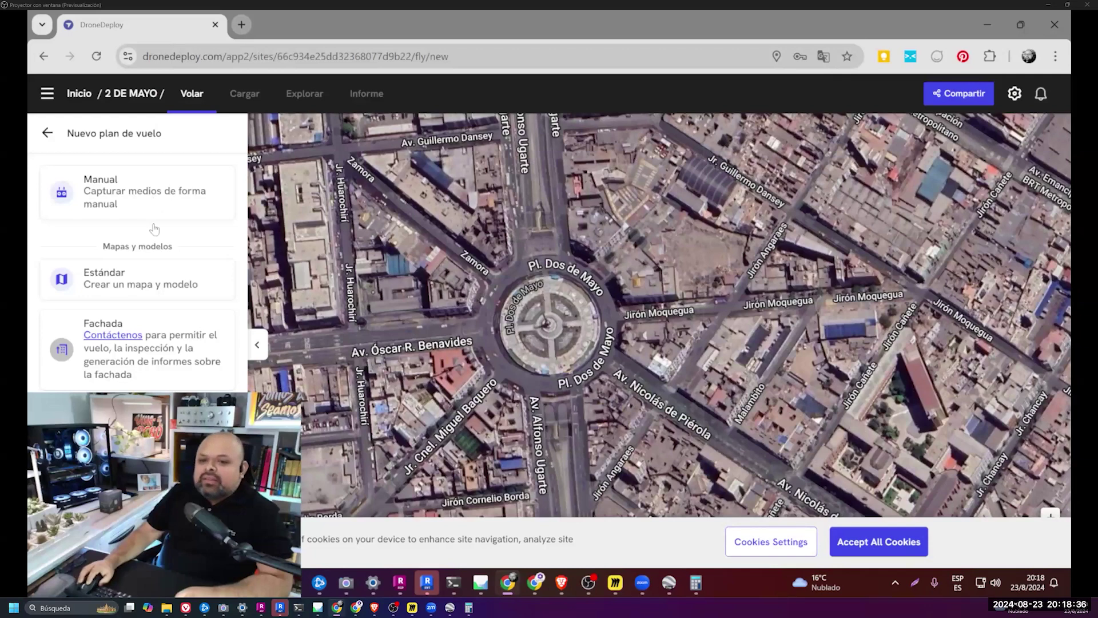
pyautogui.click(141, 286)
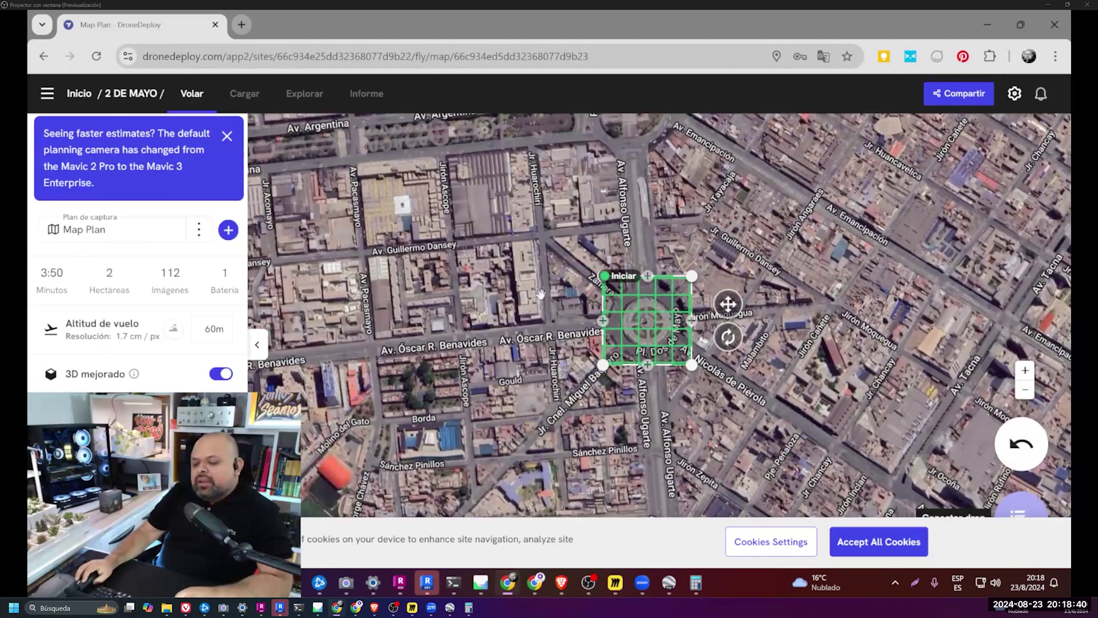
# - Stretch the plan's top-left, bottom-right and top-right corners outward, adding a right-side vertex
pyautogui.scroll(3, 692, 322)
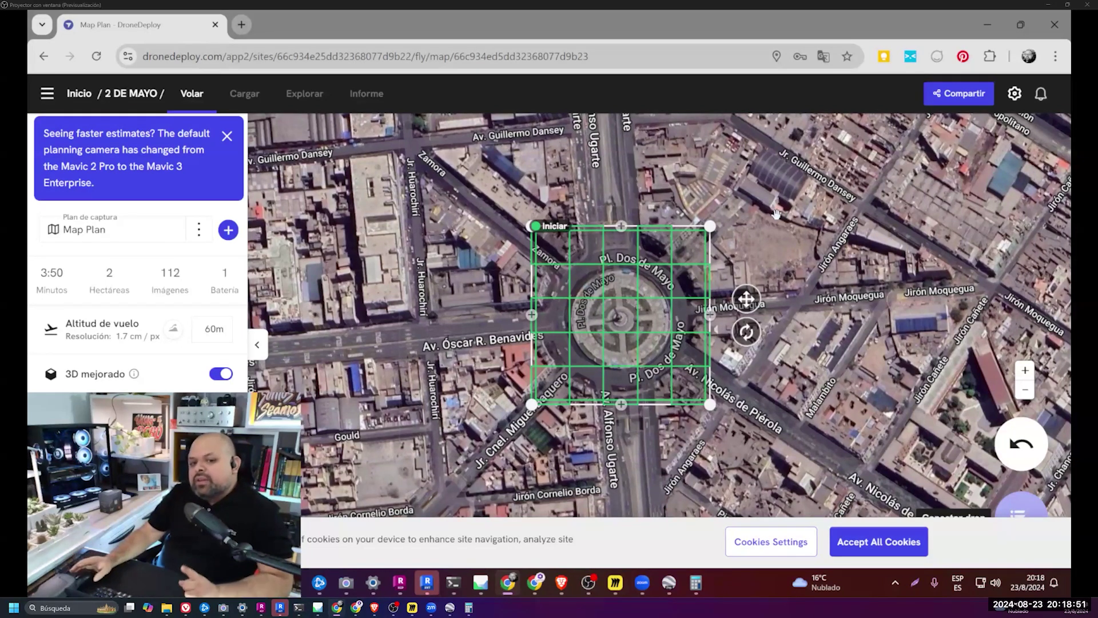
pyautogui.scroll(-3, 798, 288)
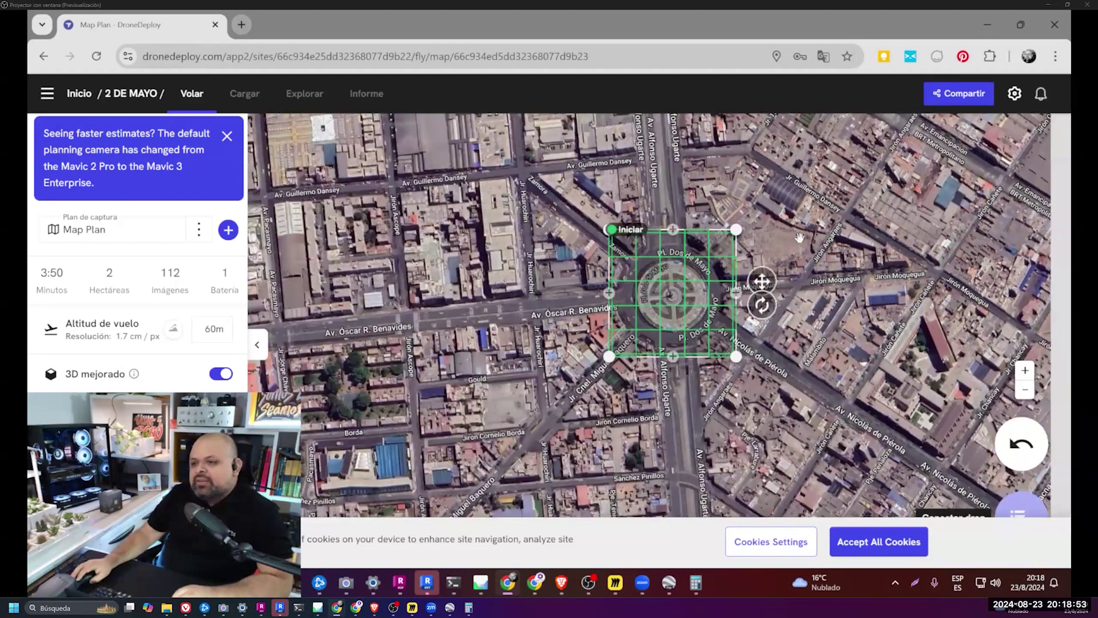
pyautogui.scroll(-2, 798, 288)
pyautogui.moveTo(664, 258)
pyautogui.mouseDown()
pyautogui.moveTo(568, 210)
pyautogui.moveTo(504, 136)
pyautogui.mouseUp()
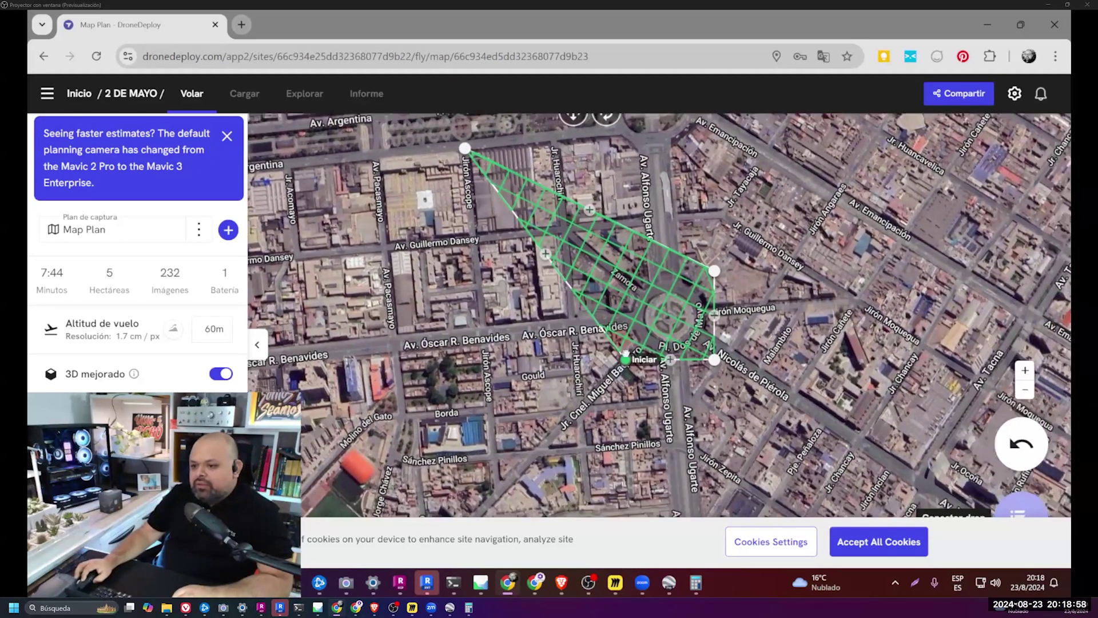
pyautogui.moveTo(662, 353); pyautogui.dragTo(637, 320)
pyautogui.moveTo(728, 314)
pyautogui.mouseDown()
pyautogui.moveTo(842, 349)
pyautogui.moveTo(869, 393)
pyautogui.mouseUp()
pyautogui.moveTo(800, 274); pyautogui.dragTo(808, 376)
pyautogui.moveTo(735, 327); pyautogui.dragTo(734, 171)
pyautogui.moveTo(806, 334); pyautogui.dragTo(979, 333)
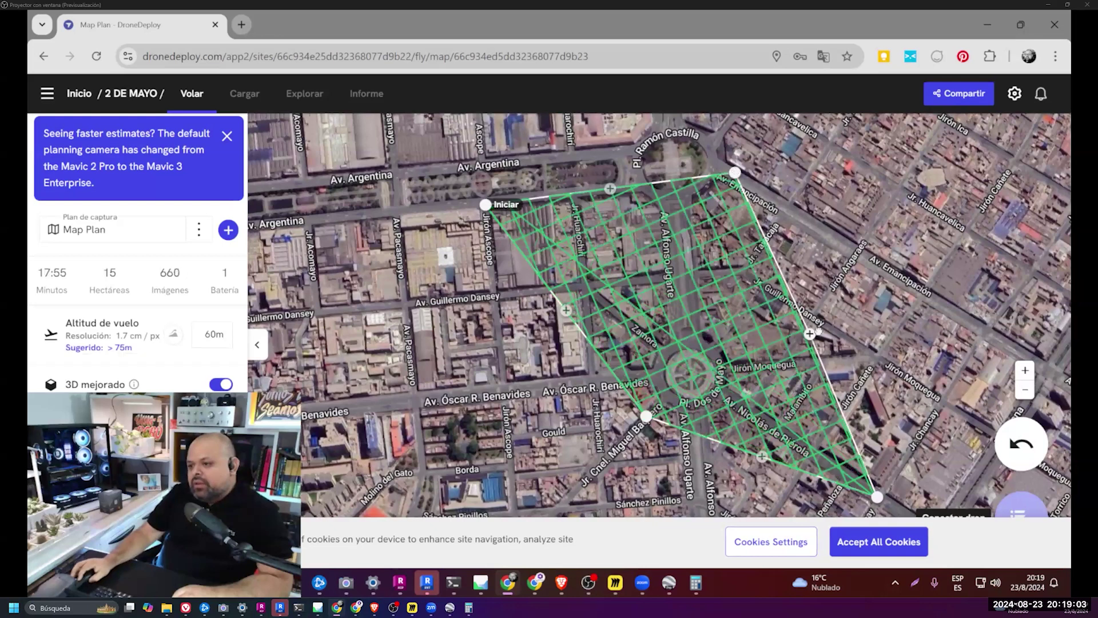
# - Extend the lower corners further, reaching 35 hectares, 1489 images and 34:39 minutes
pyautogui.moveTo(657, 286); pyautogui.dragTo(735, 228)
pyautogui.moveTo(723, 358)
pyautogui.mouseDown()
pyautogui.moveTo(591, 437)
pyautogui.moveTo(593, 470)
pyautogui.mouseUp()
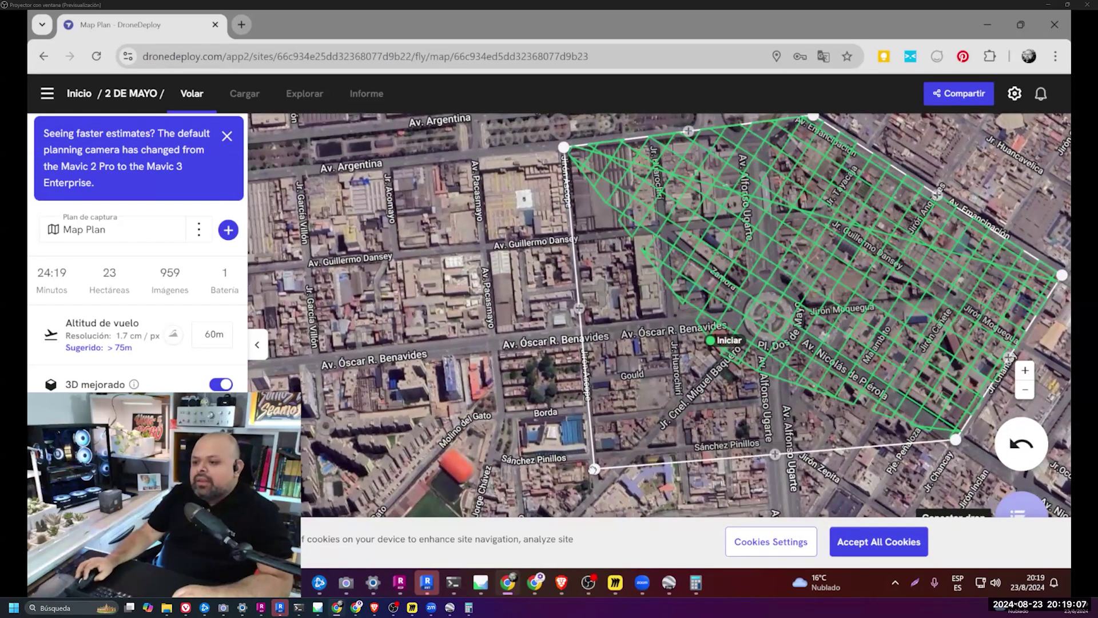
pyautogui.moveTo(834, 428); pyautogui.dragTo(803, 368)
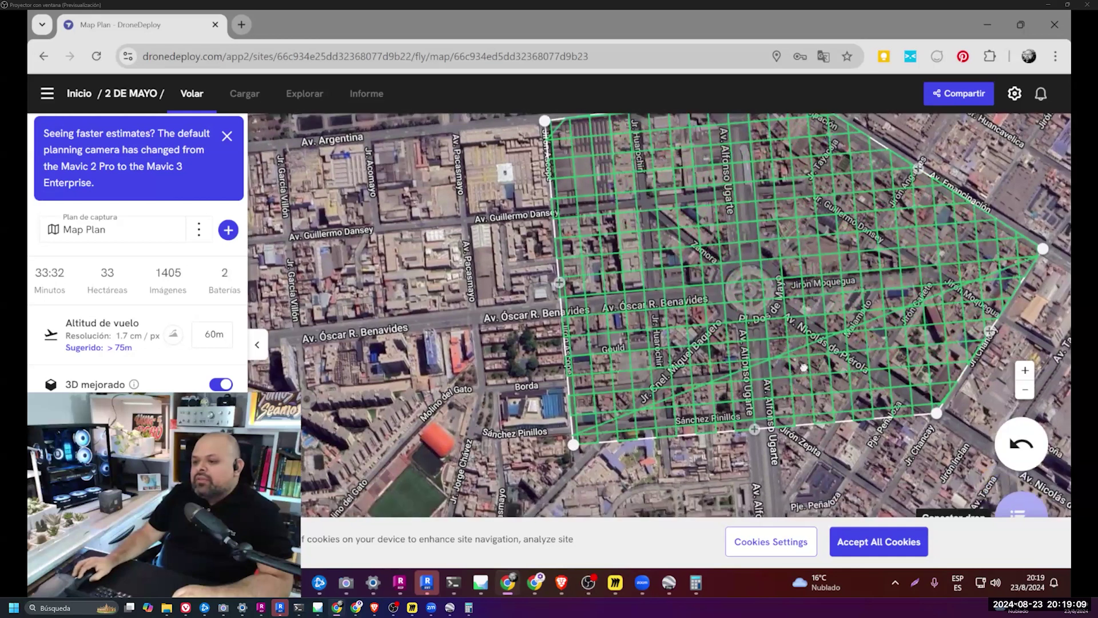
pyautogui.moveTo(924, 380); pyautogui.dragTo(919, 389)
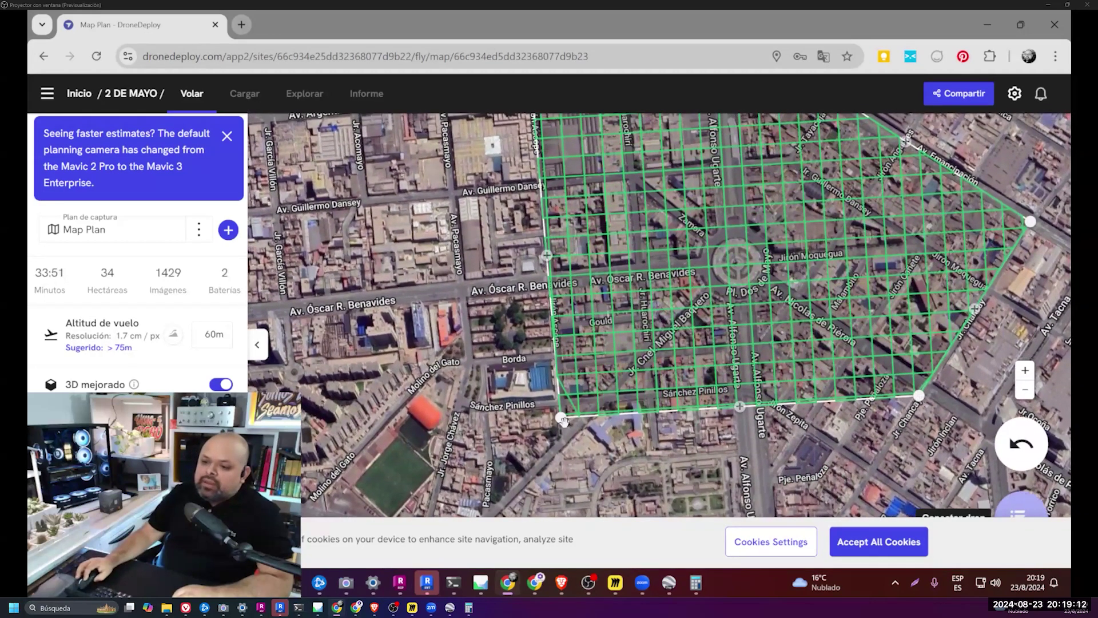
pyautogui.moveTo(563, 413); pyautogui.dragTo(563, 439)
pyautogui.moveTo(917, 398); pyautogui.dragTo(920, 408)
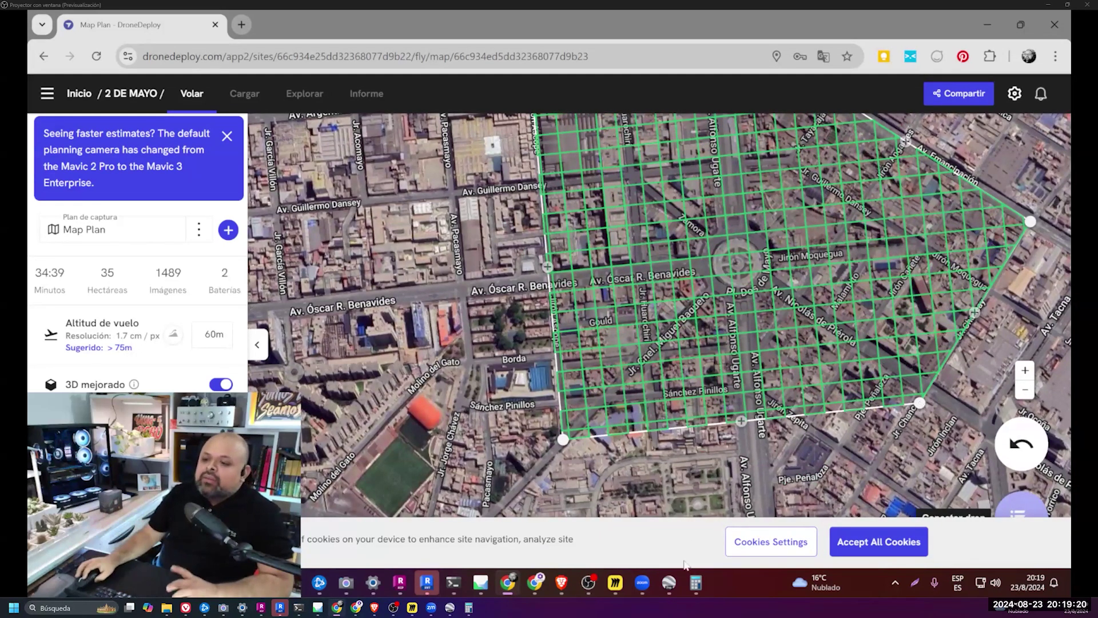
pyautogui.click(486, 590)
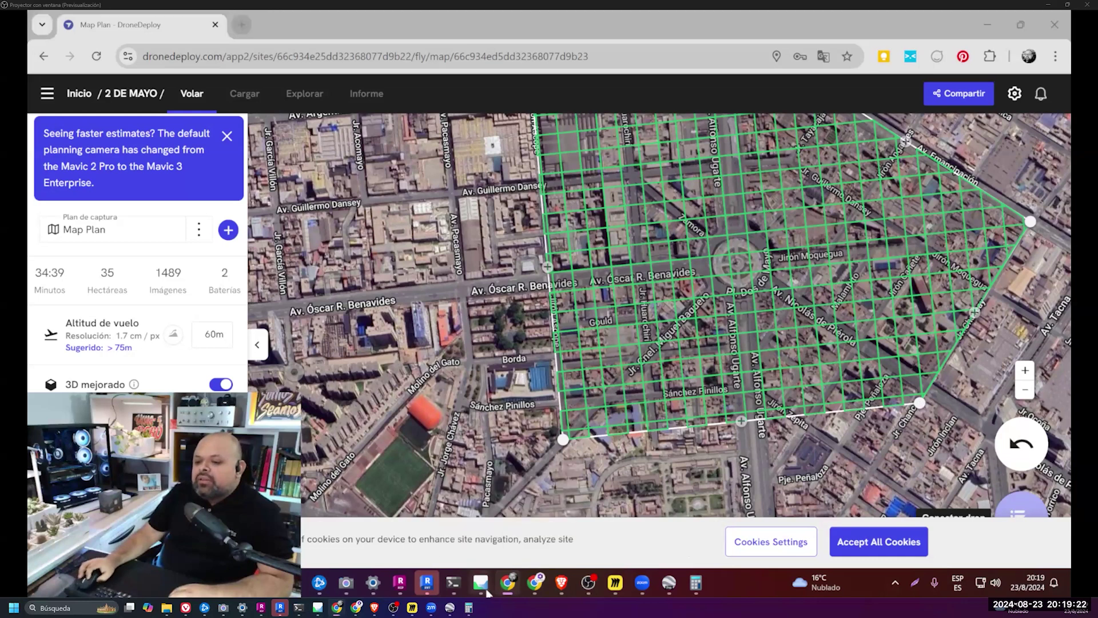
pyautogui.click(380, 540)
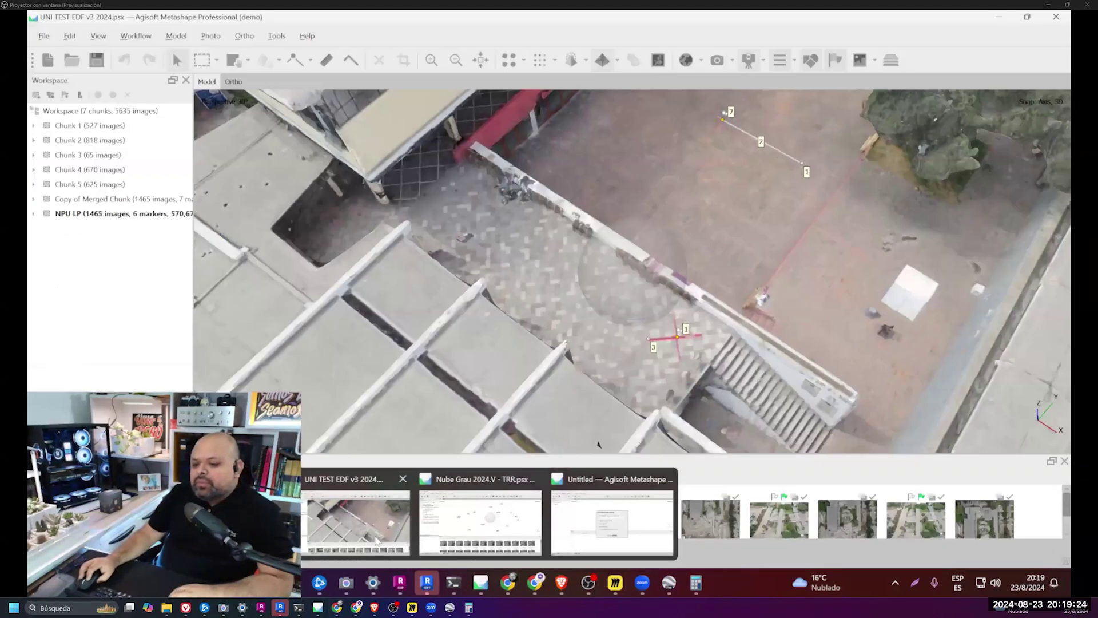
pyautogui.scroll(-3, 675, 284)
pyautogui.scroll(-3, 675, 284)
pyautogui.scroll(-3, 674, 284)
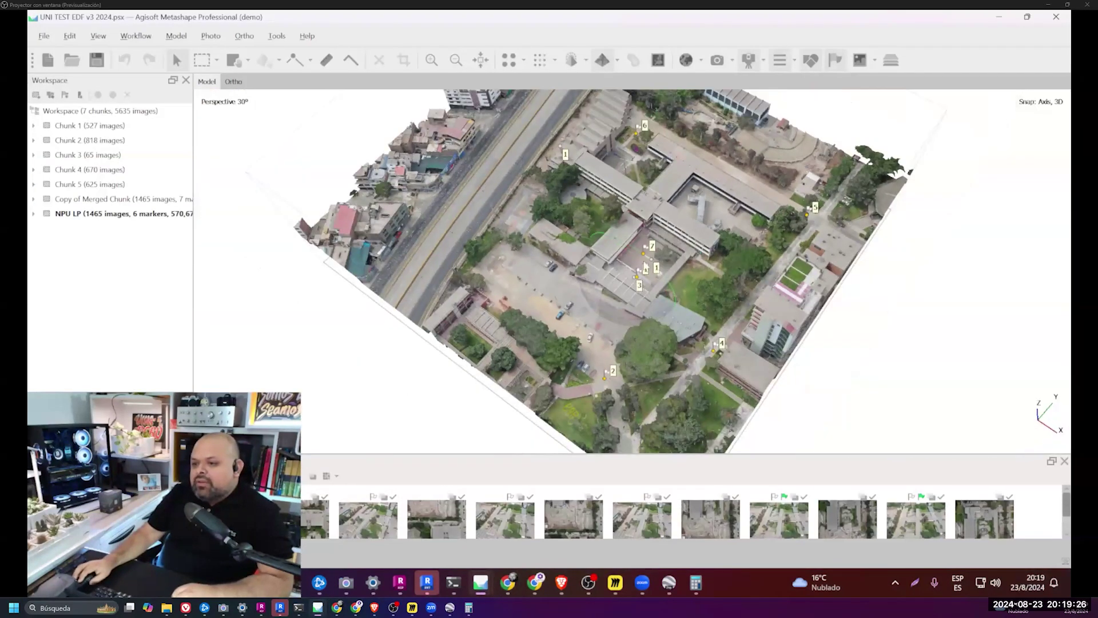
pyautogui.scroll(-2, 658, 274)
pyautogui.scroll(-2, 635, 260)
pyautogui.moveTo(628, 255); pyautogui.dragTo(641, 310)
pyautogui.scroll(3, 641, 311)
pyautogui.scroll(3, 641, 310)
pyautogui.scroll(-2, 641, 311)
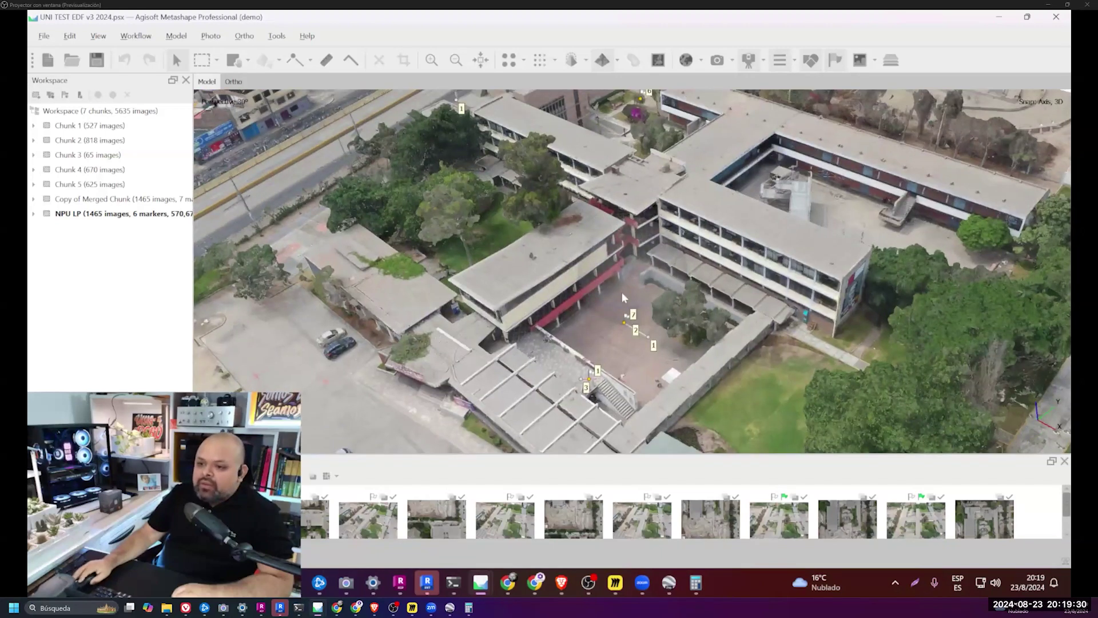
pyautogui.scroll(-5, 629, 309)
pyautogui.scroll(-1, 606, 307)
pyautogui.moveTo(603, 307); pyautogui.dragTo(517, 211)
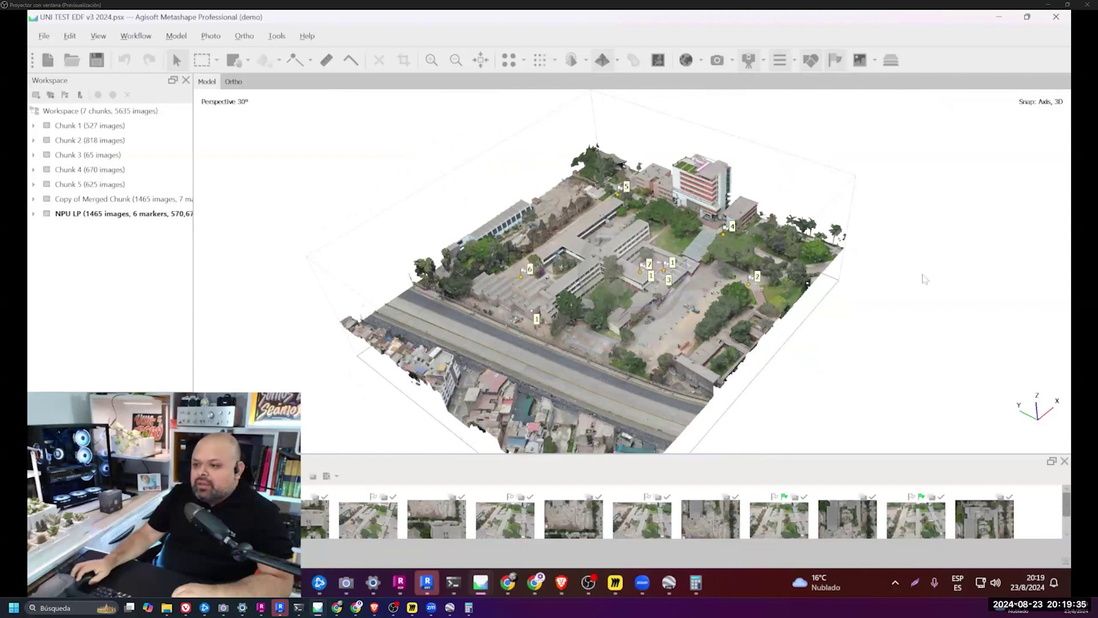
pyautogui.moveTo(599, 306)
pyautogui.mouseDown()
pyautogui.moveTo(666, 312)
pyautogui.moveTo(608, 313)
pyautogui.moveTo(777, 167)
pyautogui.mouseUp()
pyautogui.scroll(2, 608, 313)
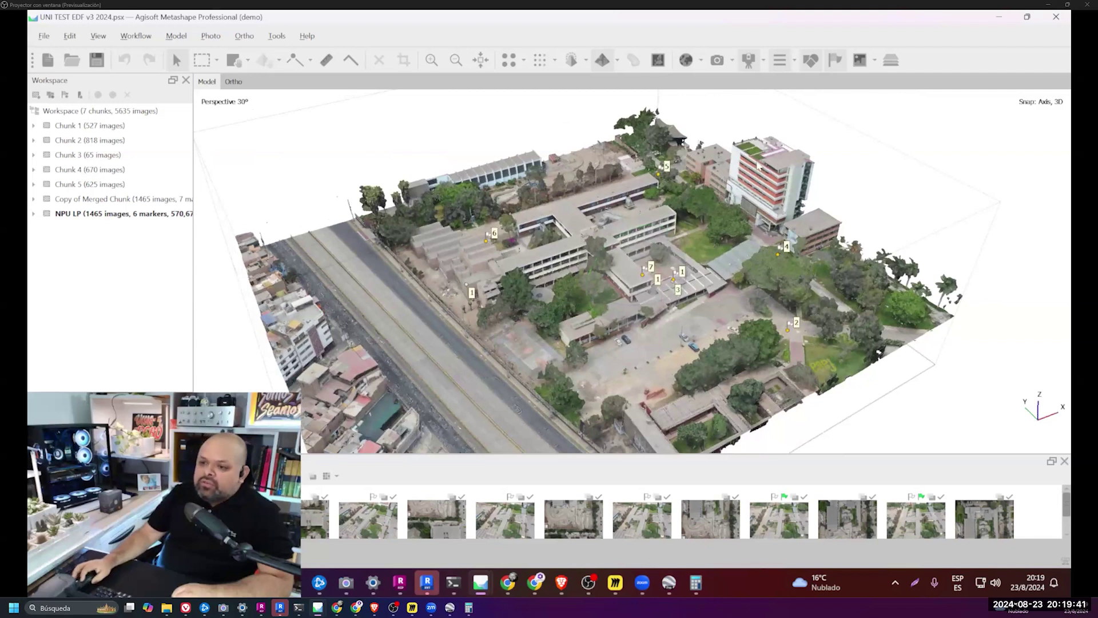
pyautogui.click(997, 17)
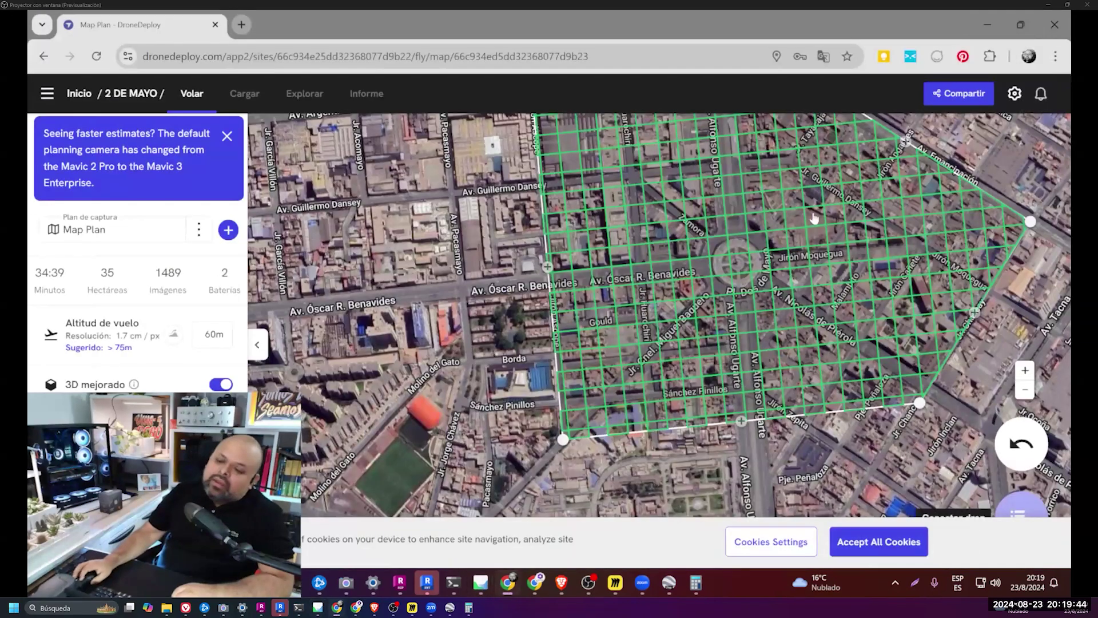
# - Zoom and pan the map back to the plaza near Pl. Ramón Castilla
pyautogui.scroll(2, 653, 205)
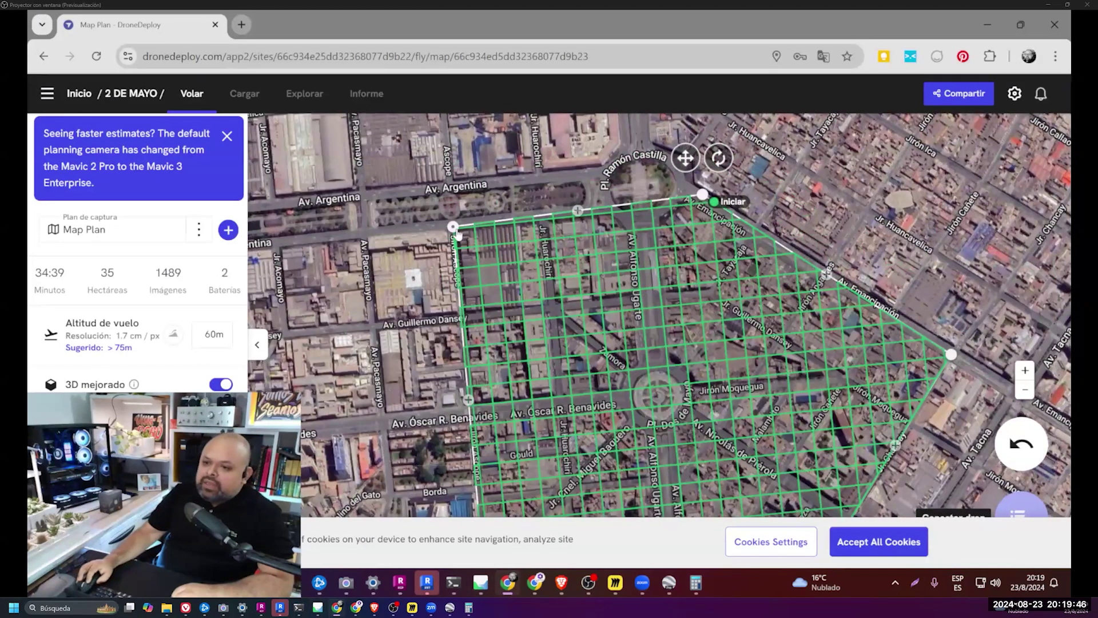
pyautogui.scroll(2, 439, 216)
pyautogui.scroll(2, 458, 223)
pyautogui.scroll(2, 459, 221)
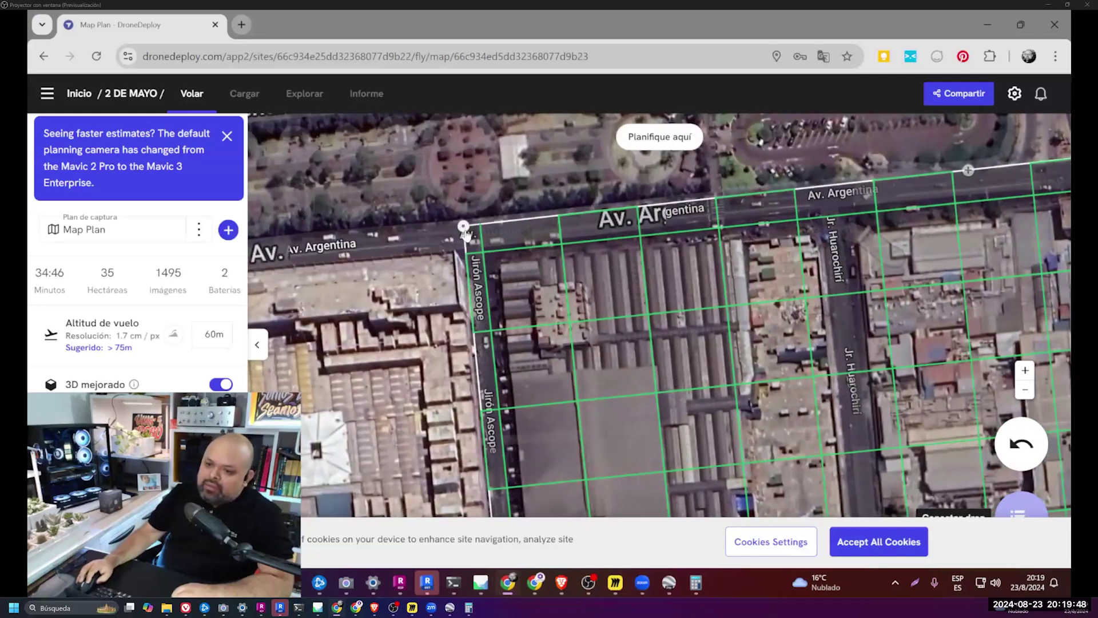
pyautogui.moveTo(459, 221); pyautogui.dragTo(462, 224)
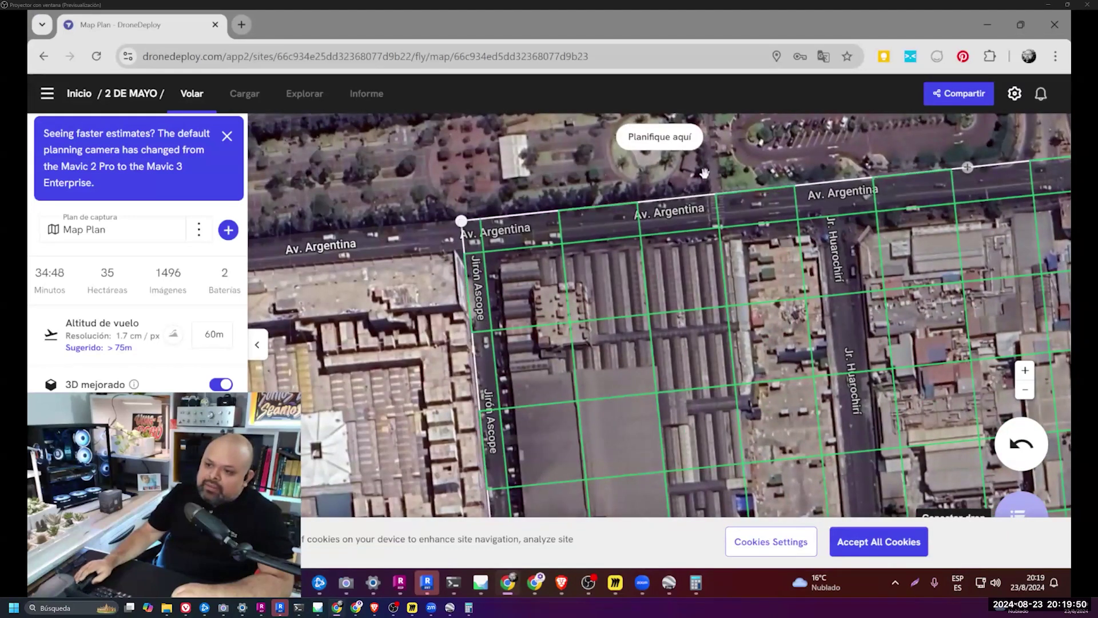
pyautogui.moveTo(944, 183); pyautogui.dragTo(727, 225)
pyautogui.moveTo(951, 164); pyautogui.dragTo(684, 177)
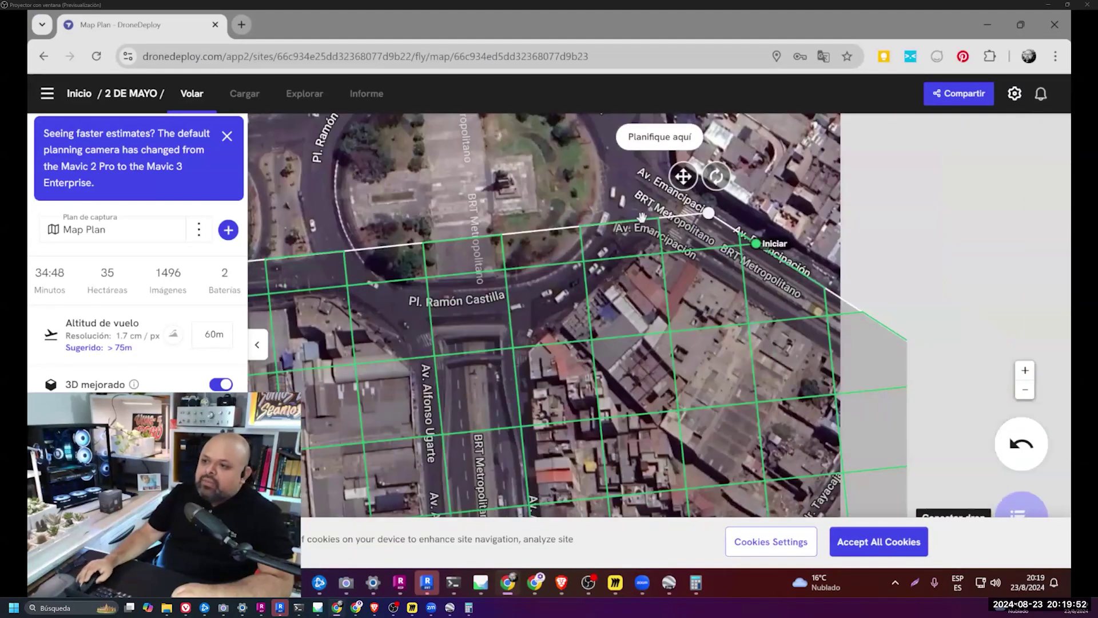
pyautogui.scroll(-3, 603, 132)
pyautogui.scroll(-2, 541, 138)
pyautogui.scroll(2, 801, 229)
pyautogui.scroll(3, 802, 228)
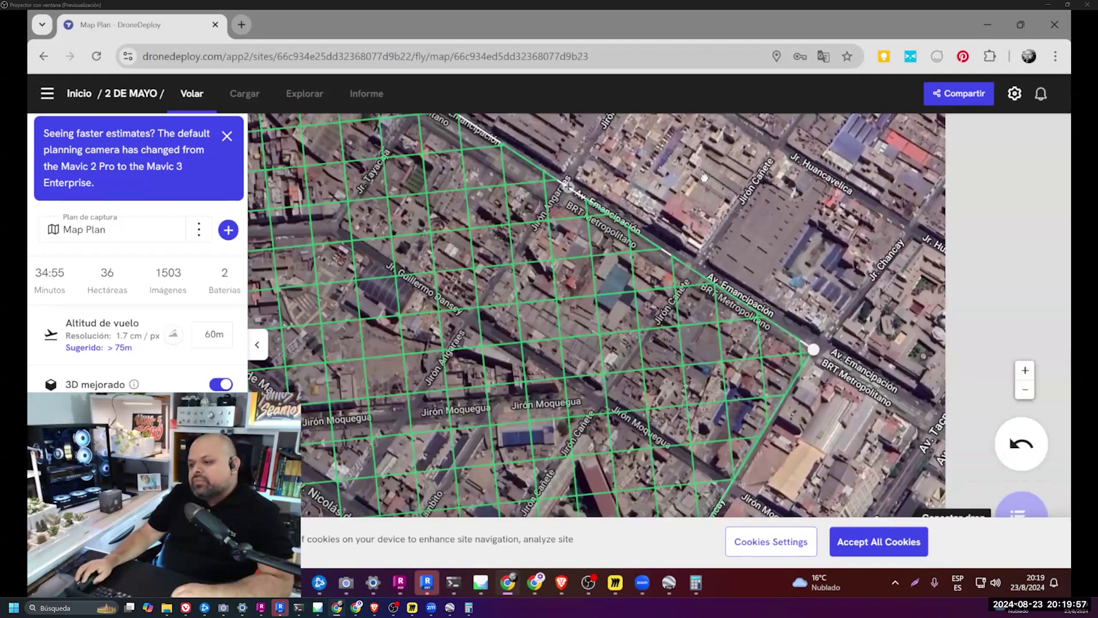
# - Move the flight-area corners outward and pull its lower corner to reshape the polygon
pyautogui.moveTo(822, 335); pyautogui.dragTo(821, 335)
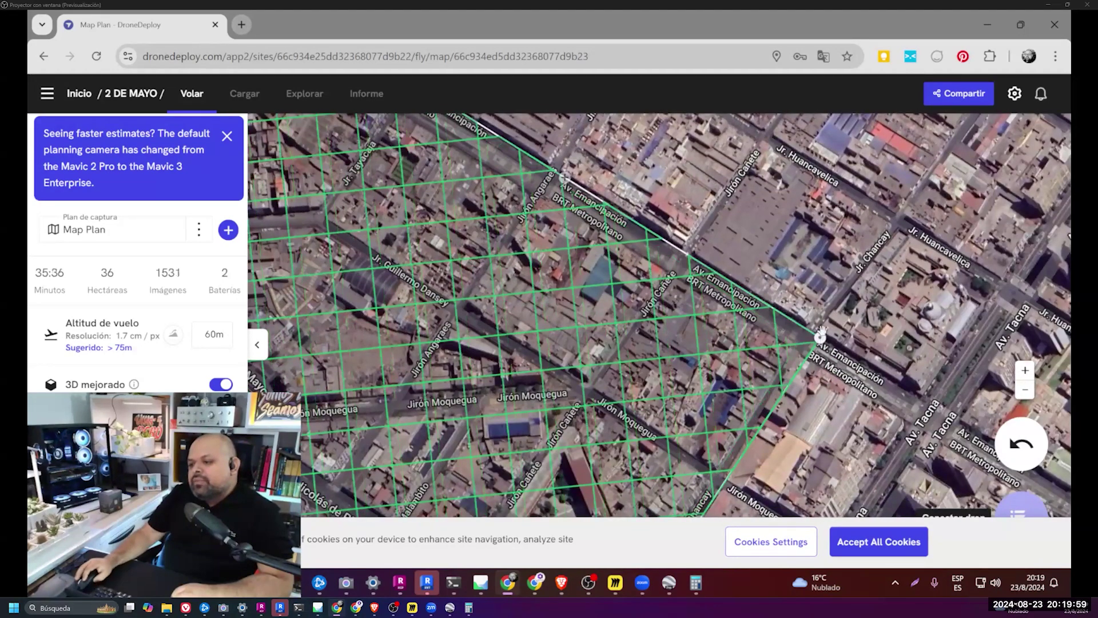
pyautogui.scroll(-4, 821, 335)
pyautogui.scroll(1, 818, 287)
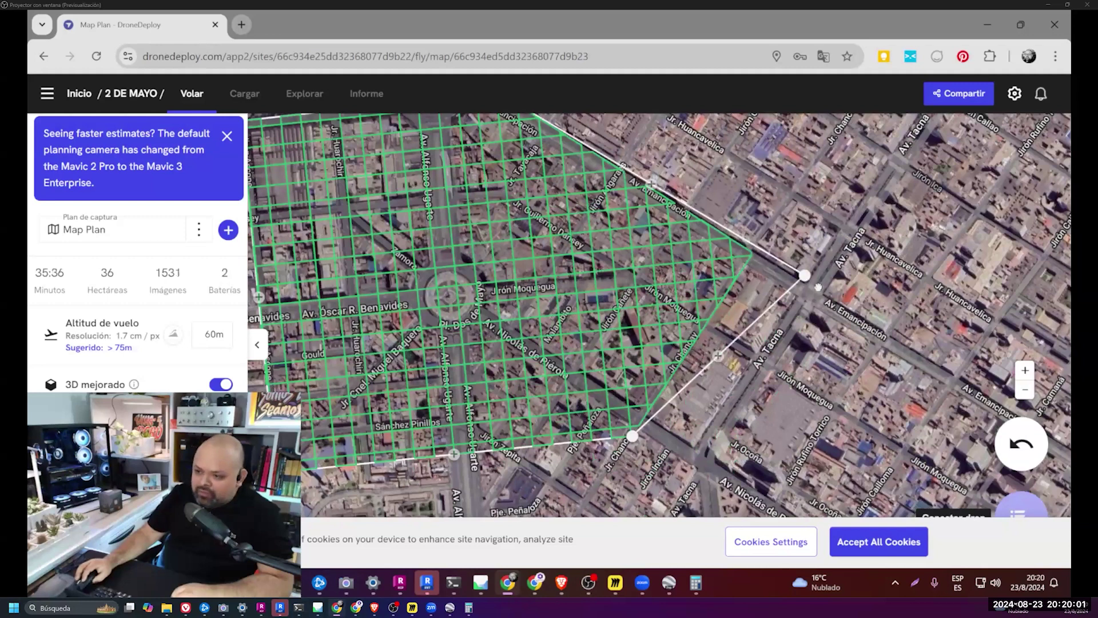
pyautogui.moveTo(818, 287); pyautogui.dragTo(822, 291)
pyautogui.moveTo(642, 436); pyautogui.dragTo(701, 471)
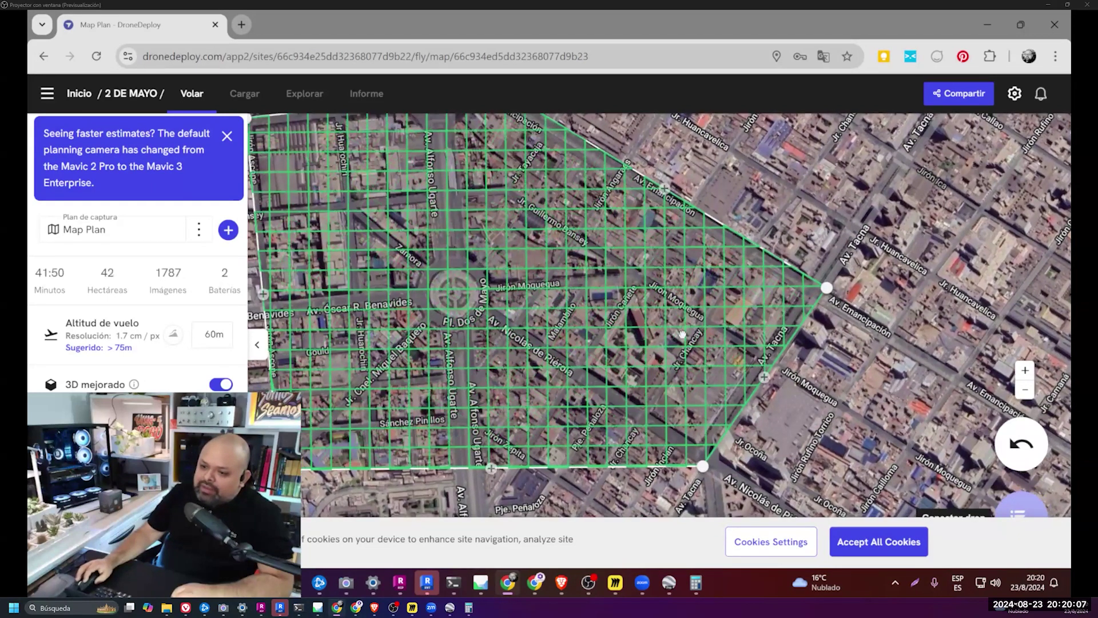
pyautogui.moveTo(289, 472)
pyautogui.mouseDown()
pyautogui.moveTo(429, 393)
pyautogui.moveTo(420, 411)
pyautogui.mouseUp()
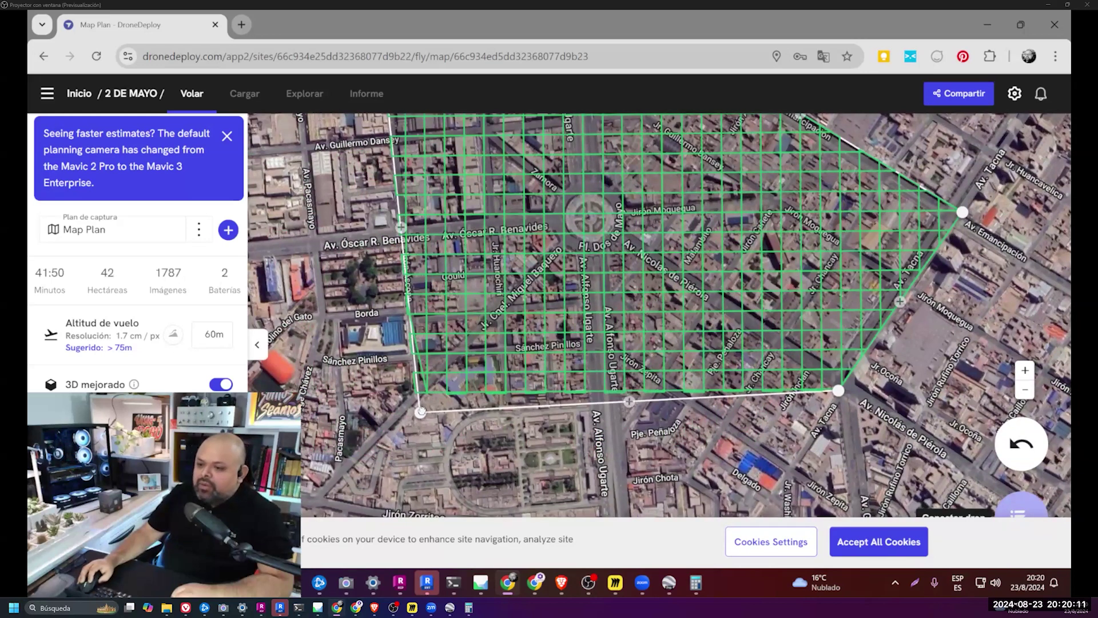
pyautogui.scroll(2, 500, 413)
pyautogui.scroll(2, 500, 413)
pyautogui.scroll(2, 515, 406)
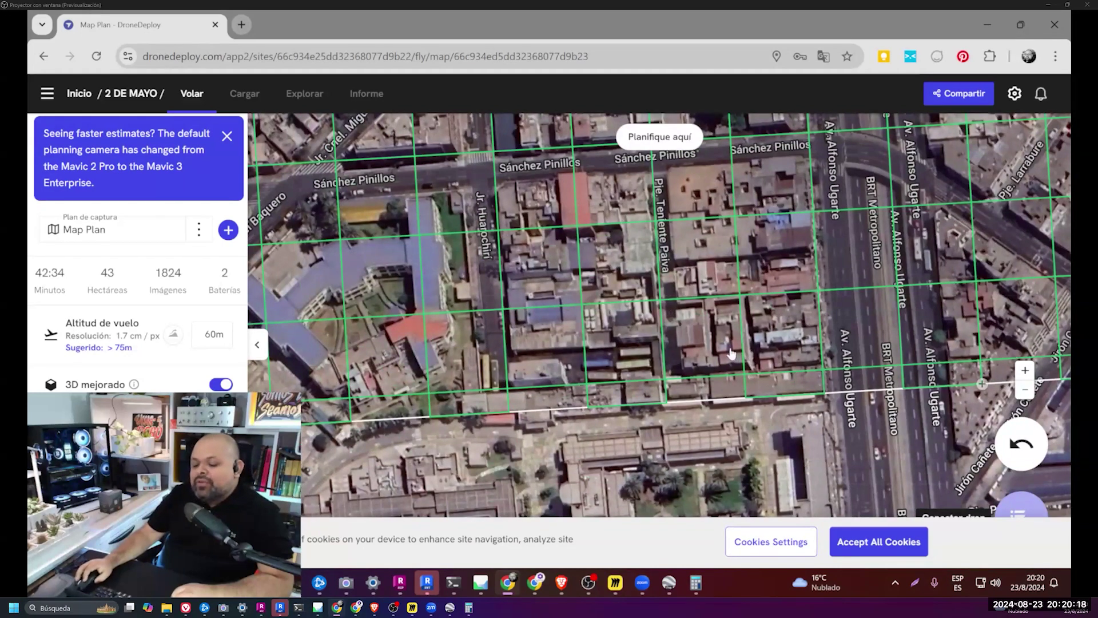
pyautogui.scroll(-2, 732, 354)
pyautogui.scroll(-2, 749, 363)
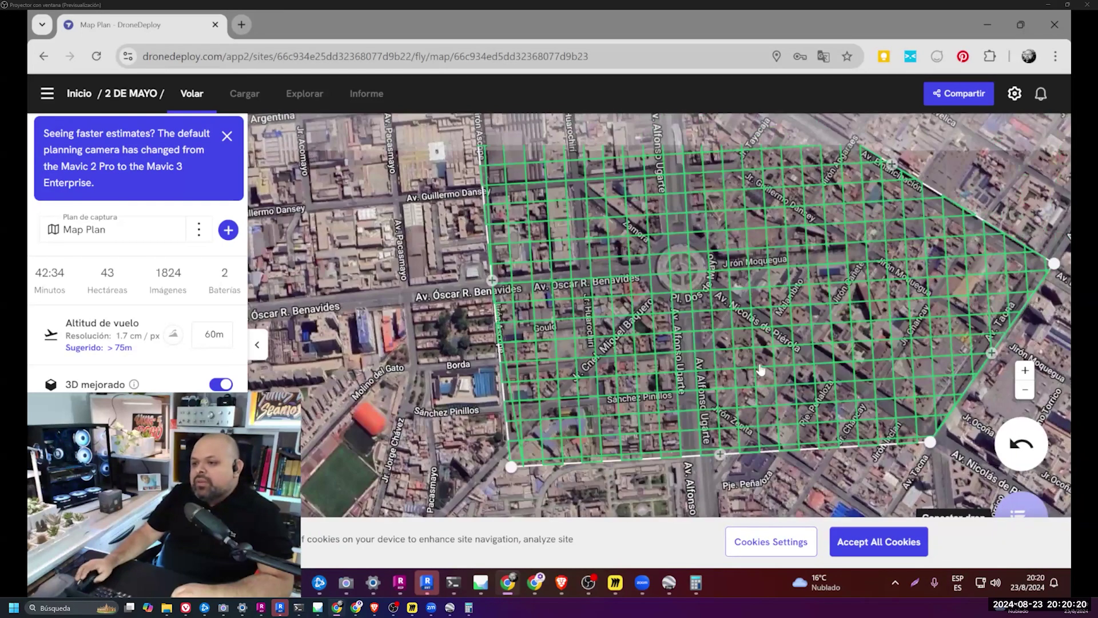
pyautogui.scroll(-2, 761, 369)
pyautogui.scroll(-2, 636, 307)
# - Pull the right corner inward for 39 hectares, 1646 images, 38:24 minutes; accept the cookie notice
pyautogui.moveTo(917, 300); pyautogui.dragTo(848, 277)
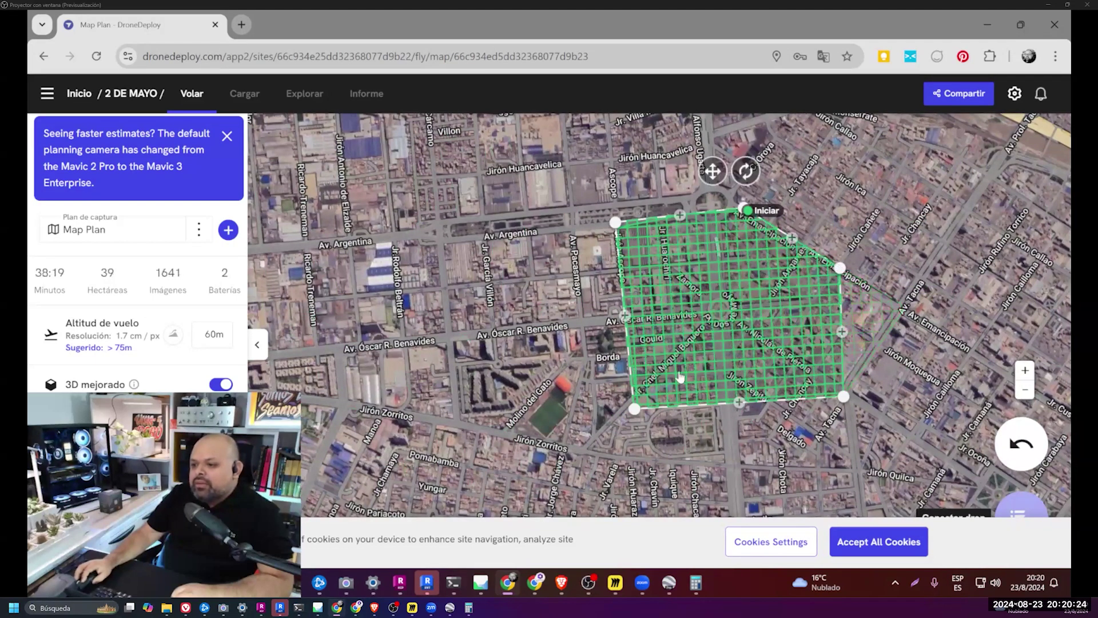
pyautogui.click(878, 541)
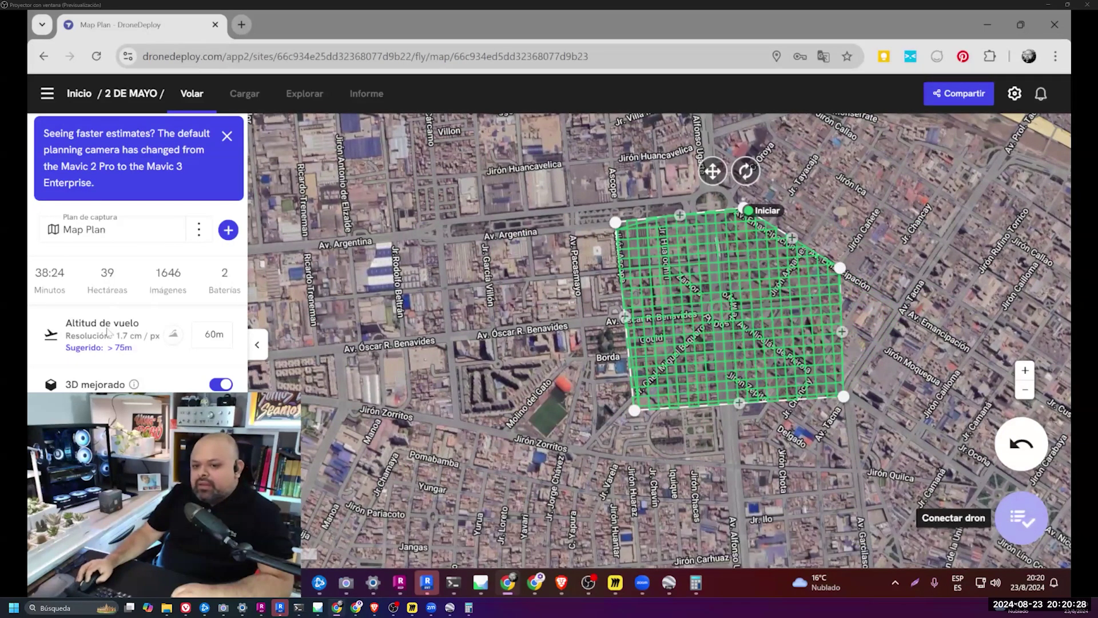
pyautogui.scroll(-1, 116, 339)
pyautogui.scroll(-1, 131, 297)
pyautogui.scroll(1, 146, 257)
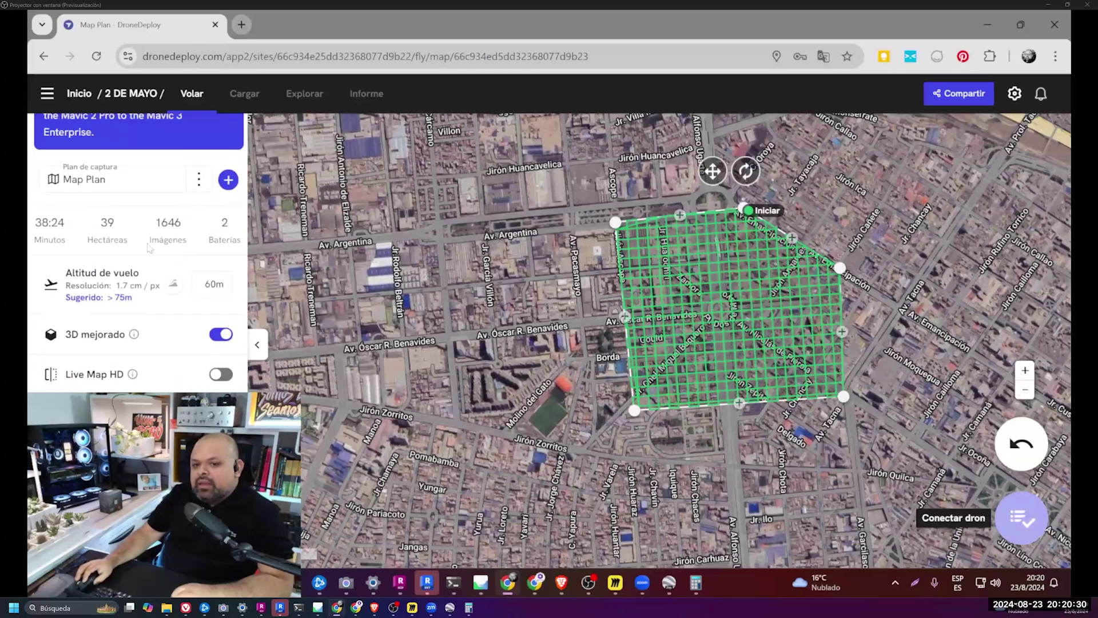
# - Change the 2 DE MAYO map plan's flight altitude from 60 m to 120 m
pyautogui.click(213, 283)
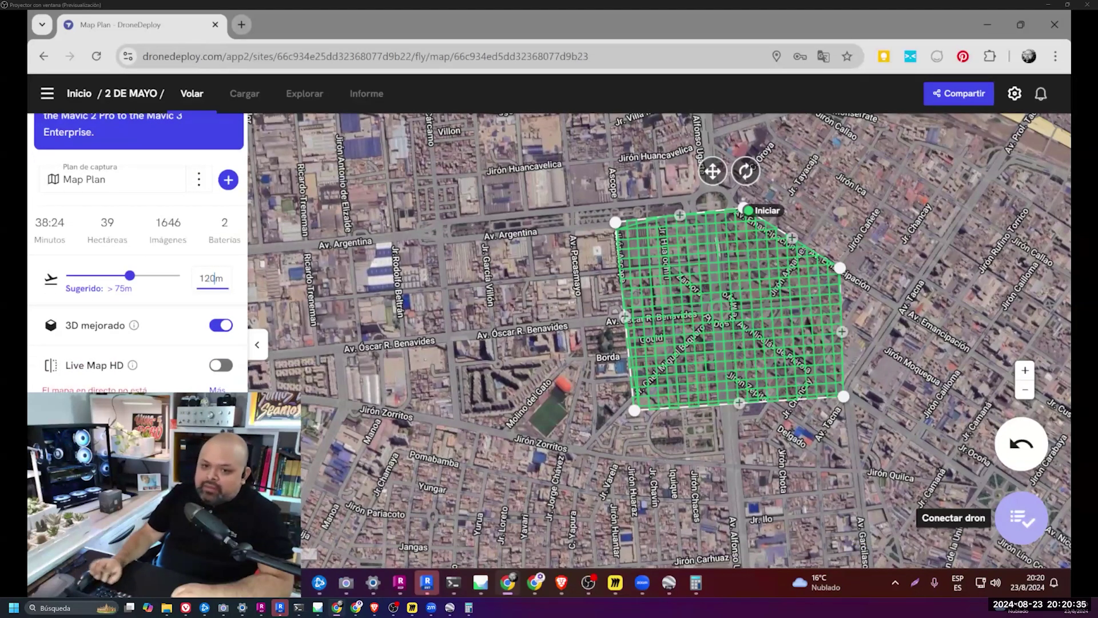
pyautogui.press('Return')
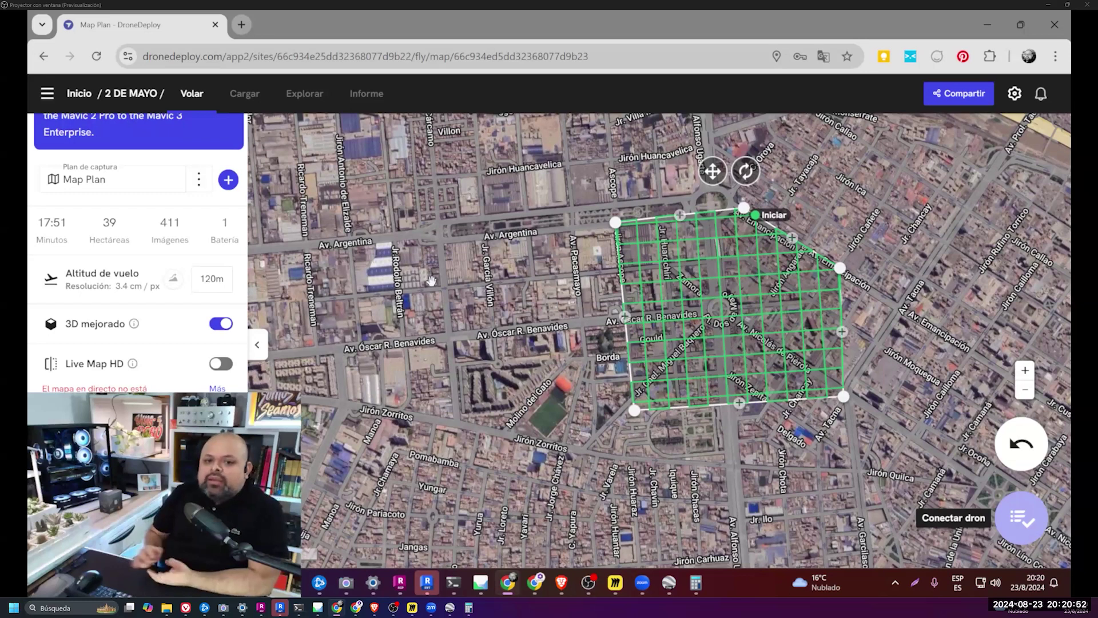
# - Search Google for DJI in a new tab and open the official DJI website
pyautogui.click(241, 24)
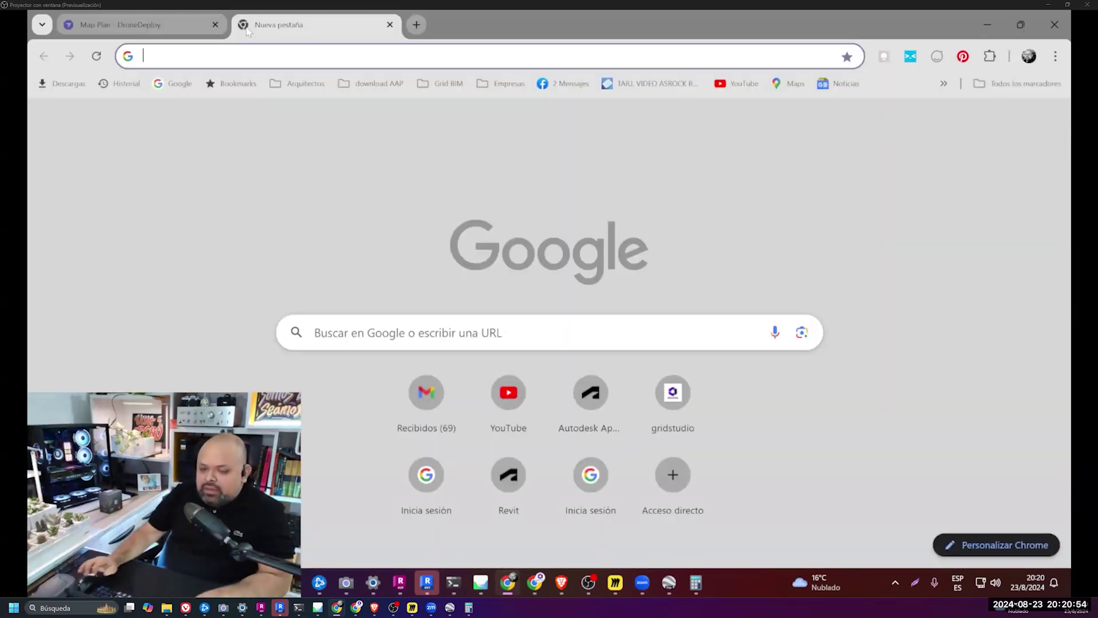
pyautogui.write('DJI')
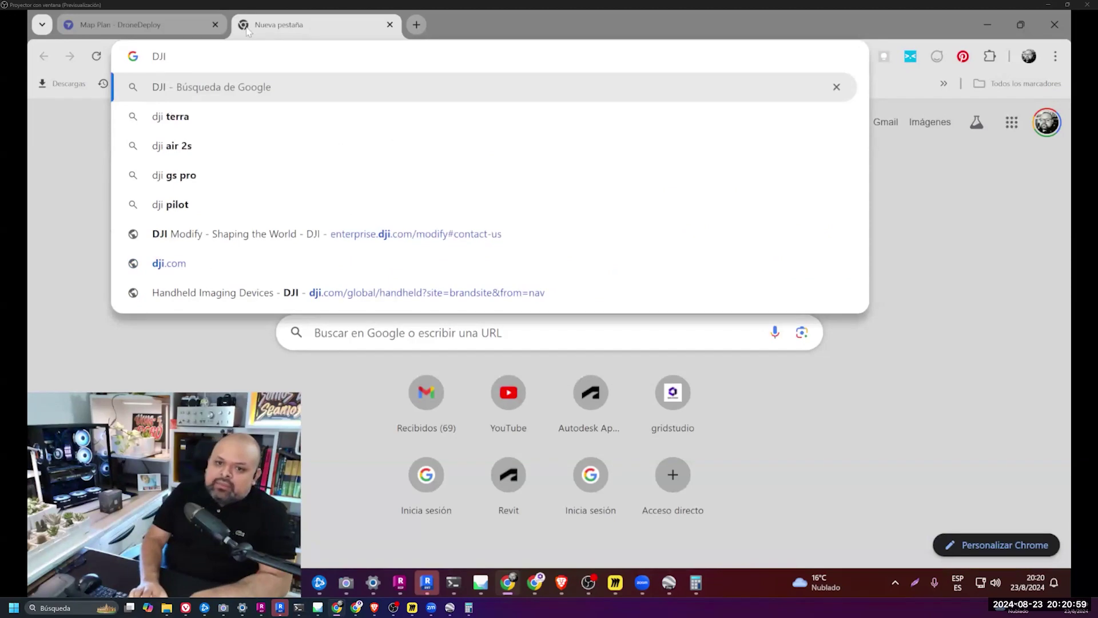
pyautogui.press('Return')
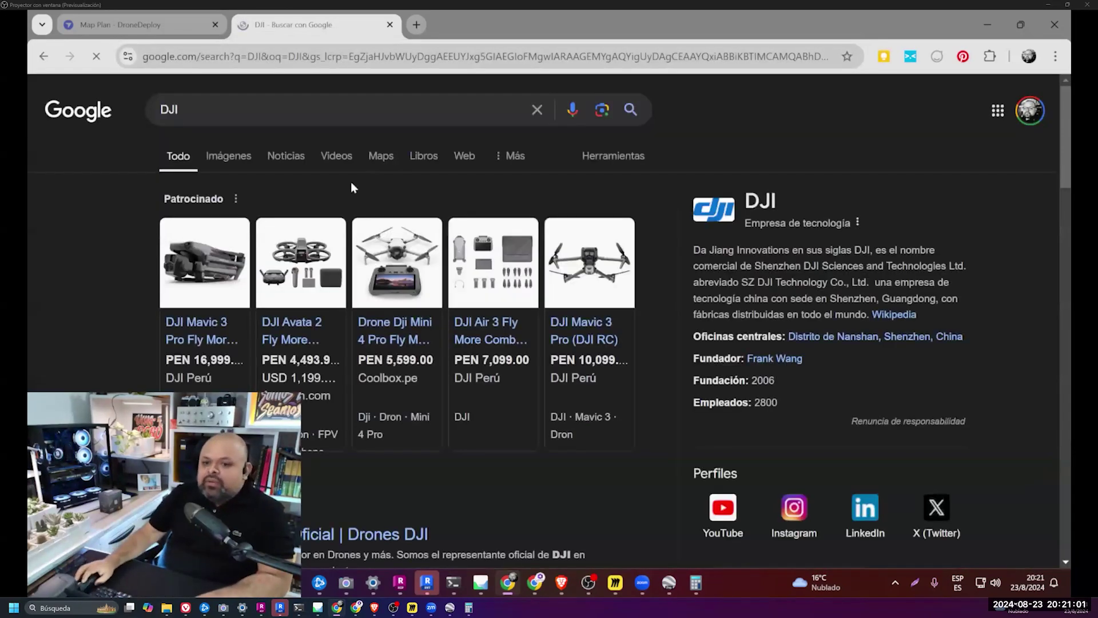
pyautogui.click(257, 109)
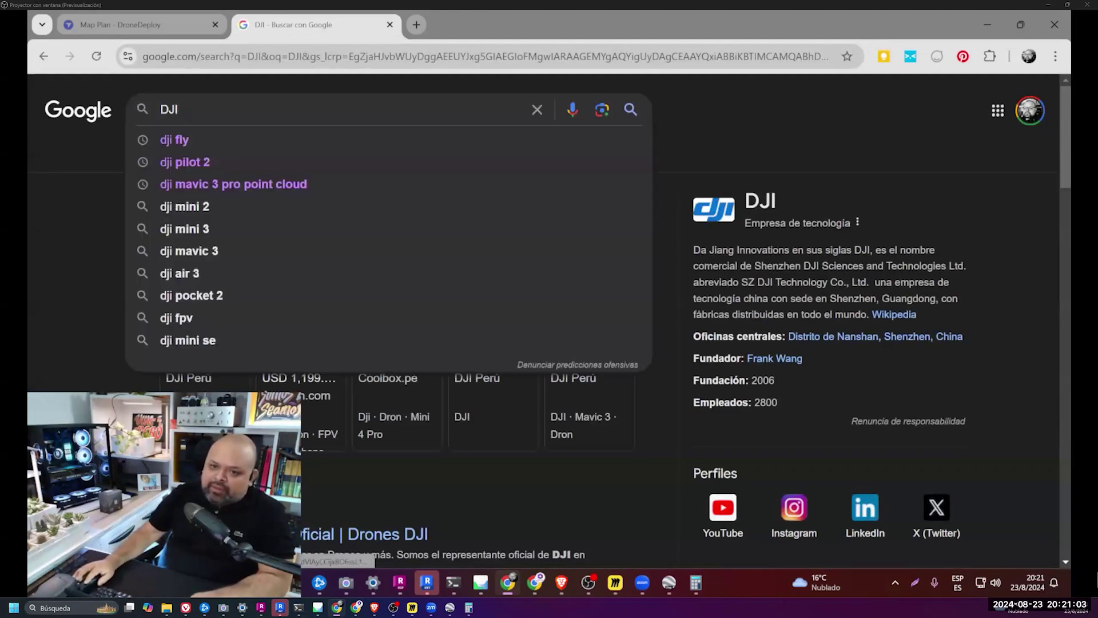
pyautogui.press('Escape')
pyautogui.scroll(-3, 265, 387)
pyautogui.scroll(-1, 265, 387)
pyautogui.scroll(-2, 265, 386)
pyautogui.click(265, 387)
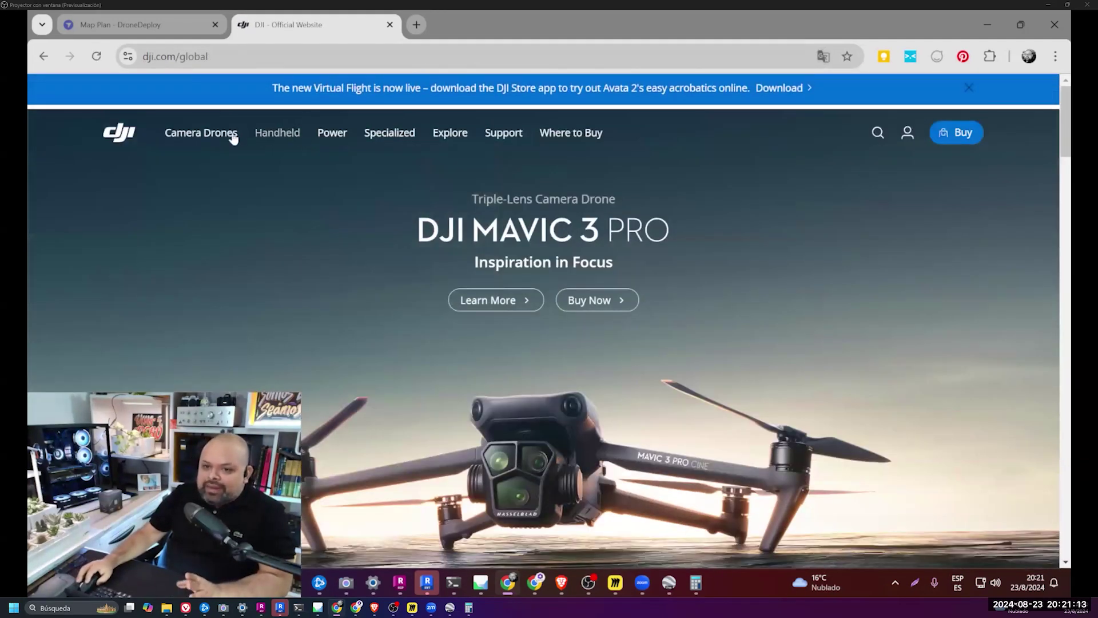
# - Browse Camera Drones to the DJI Air series and open the DJI Air 2S support page
pyautogui.click(233, 139)
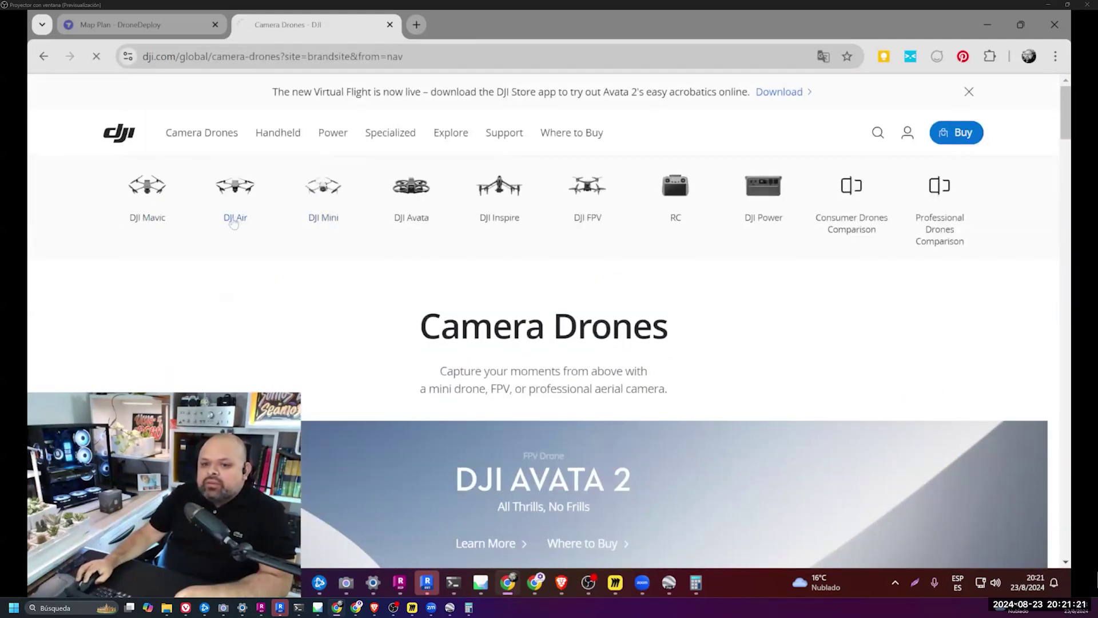
pyautogui.click(260, 246)
pyautogui.scroll(-5, 361, 250)
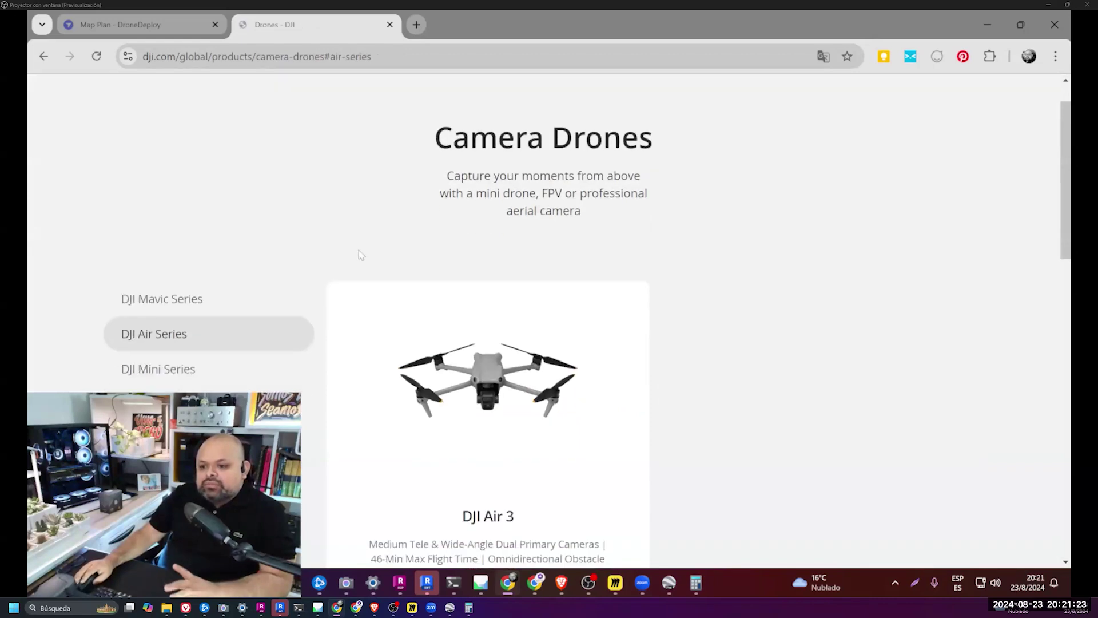
pyautogui.scroll(-1, 578, 334)
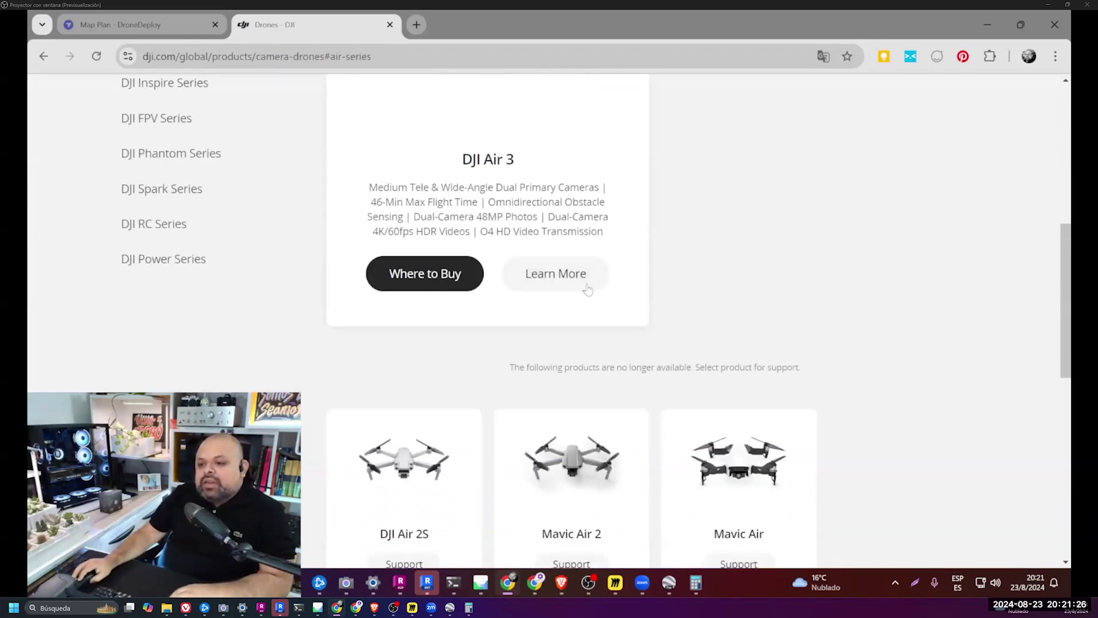
pyautogui.scroll(-3, 775, 248)
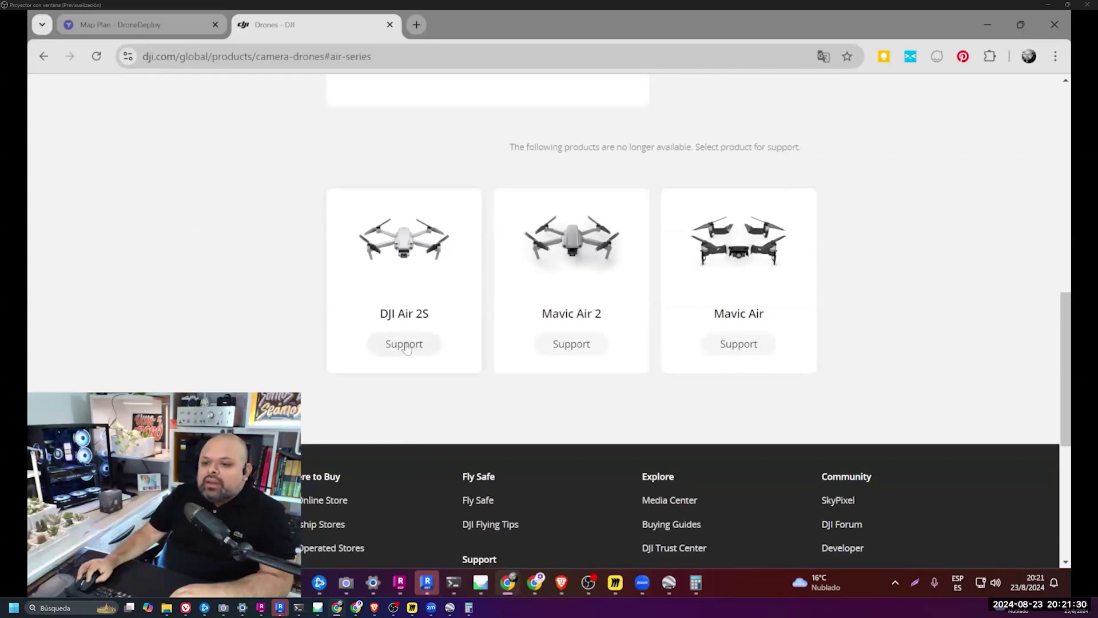
pyautogui.click(411, 258)
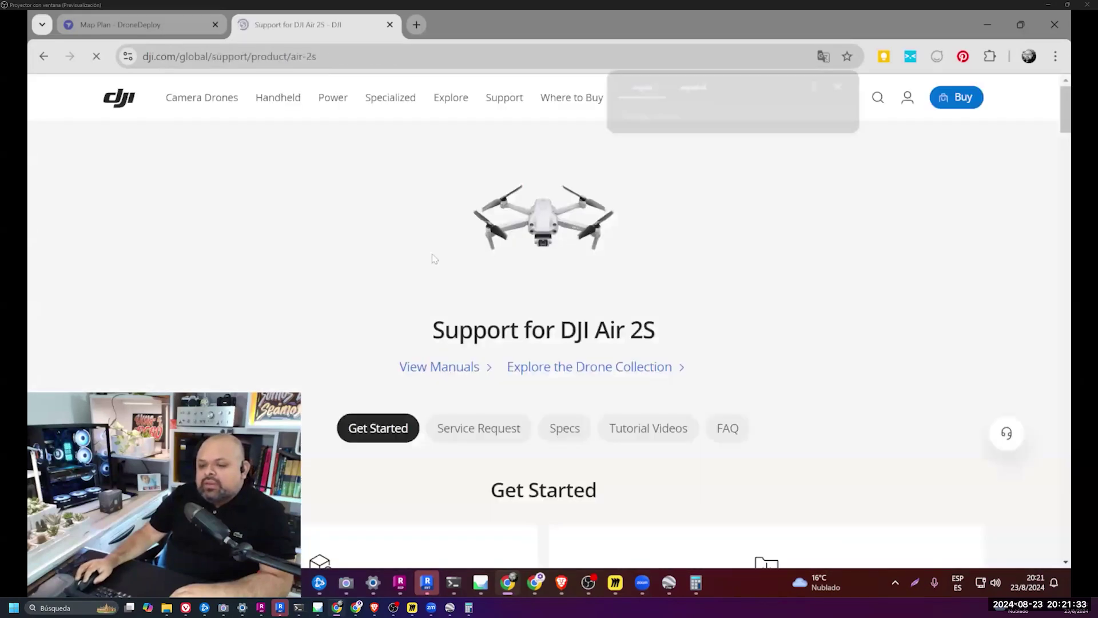
pyautogui.moveTo(656, 367); pyautogui.dragTo(565, 322)
pyautogui.hotkey('ctrl', 'c')
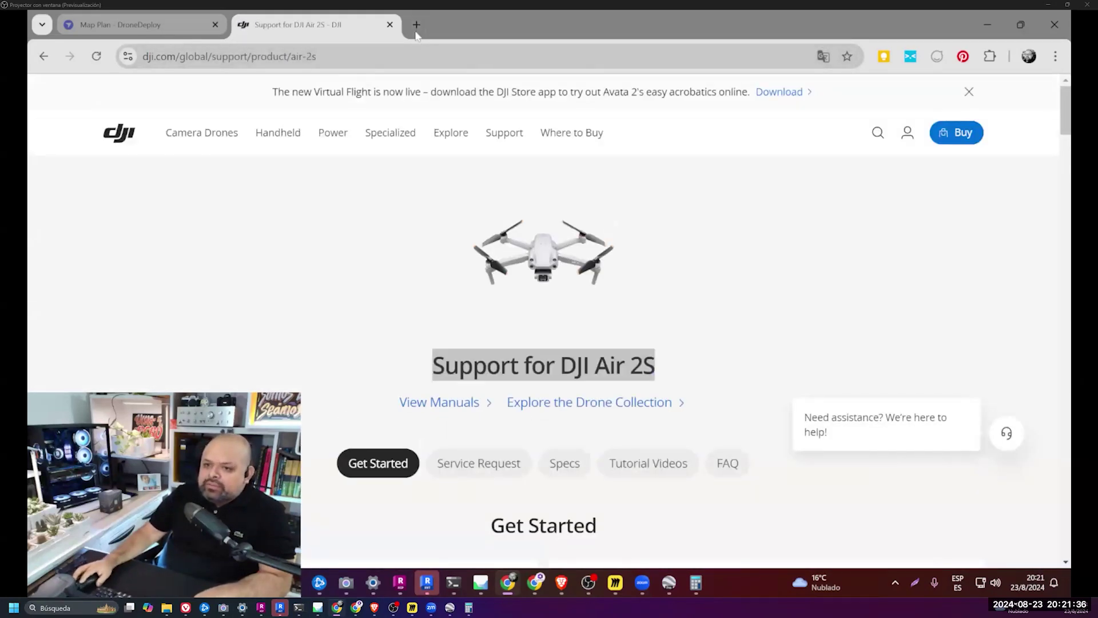
# - Go to amazon.com, pass the robot check, and search for DJI Air 2S
pyautogui.click(416, 25)
pyautogui.write('amazon.com')
pyautogui.press('Return')
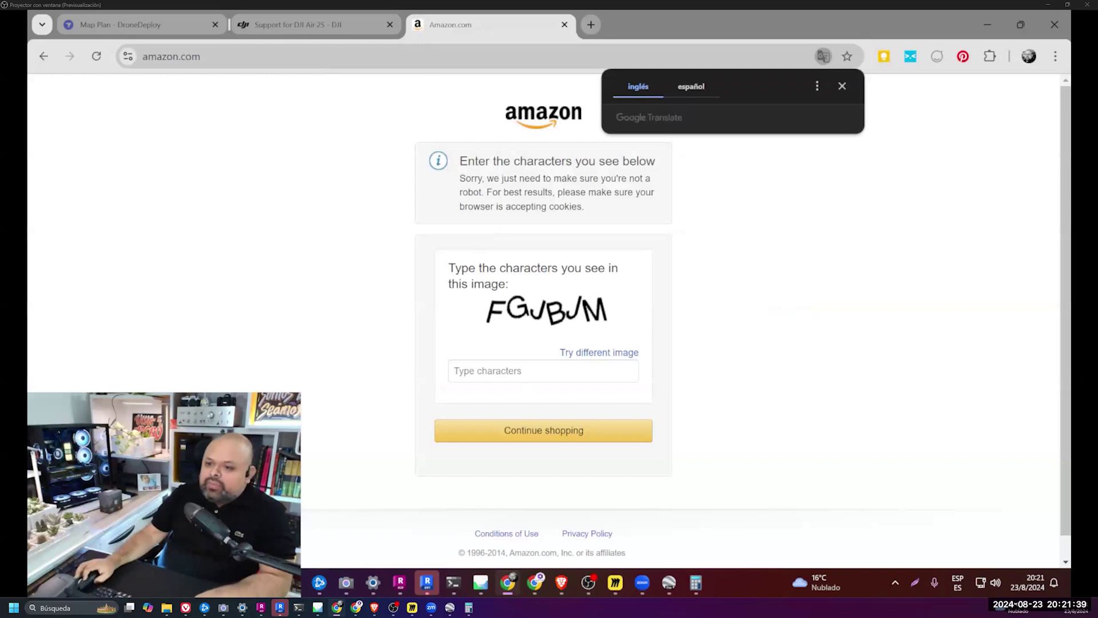
pyautogui.write('FGJBJM')
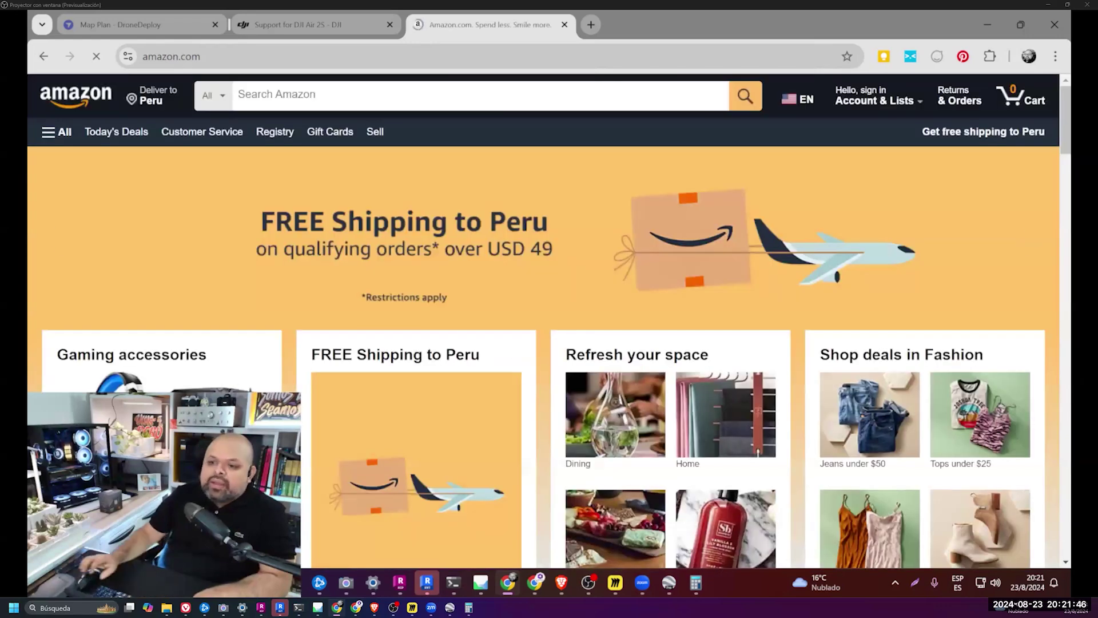
pyautogui.hotkey('ctrl', 'v')
pyautogui.press('Return')
pyautogui.moveTo(242, 93); pyautogui.dragTo(289, 94)
pyautogui.press('BackSpace')
pyautogui.press('Return')
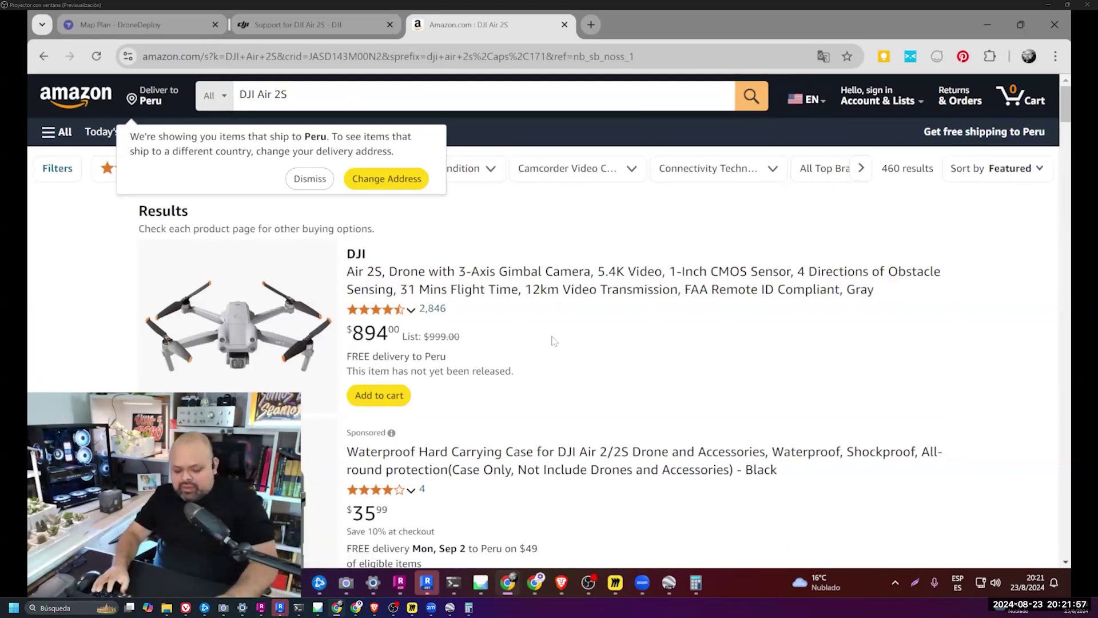
# - Launch Windows Calculator from the Start menu
pyautogui.press('super')
pyautogui.write('calc')
pyautogui.press('Return')
# - Calculate 900 × 3.75 (3,375), then return to the Amazon DJI Air 2S results
pyautogui.write('4')
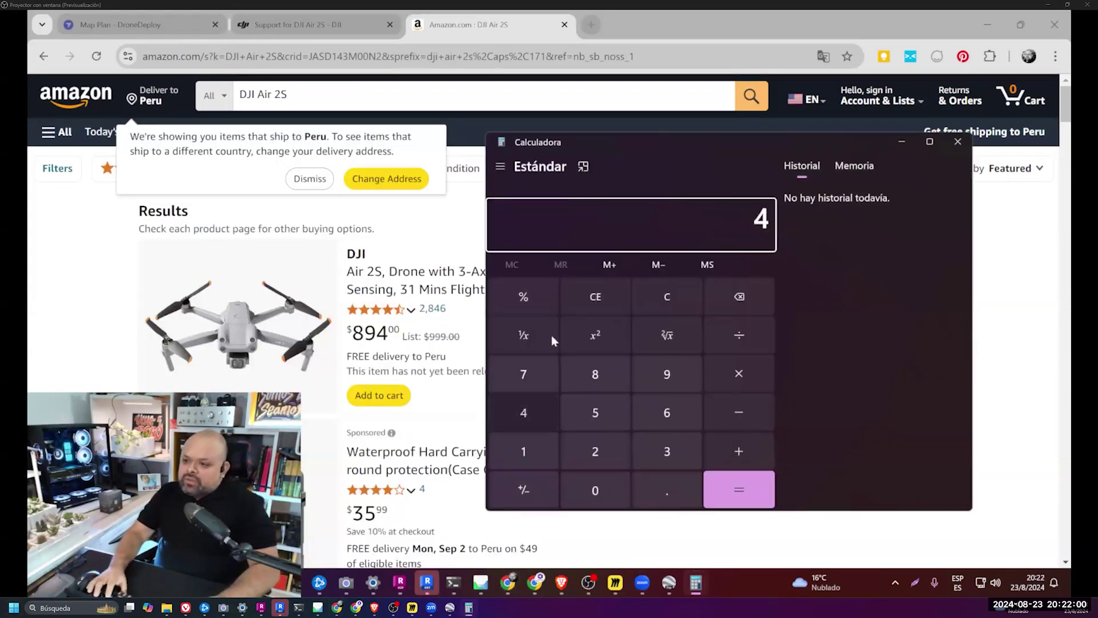
pyautogui.press('BackSpace')
pyautogui.write('900*3.75')
pyautogui.press('Return')
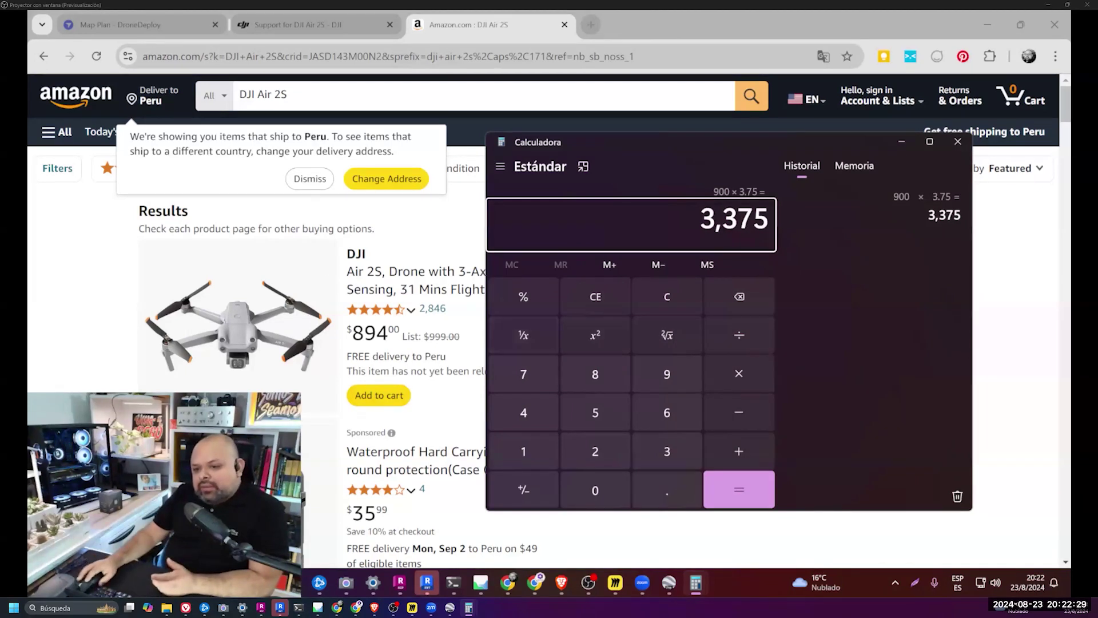
pyautogui.click(229, 218)
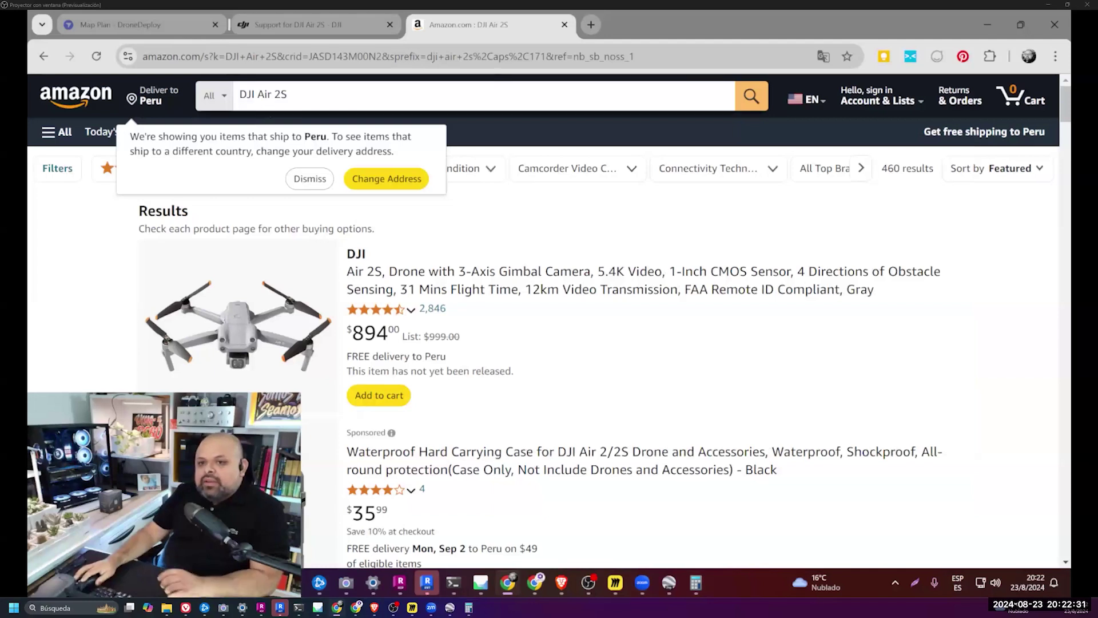
# - Change the Amazon search to DJI Air 3S and glance at the results
pyautogui.click(281, 94)
pyautogui.press('BackSpace')
pyautogui.write('3')
pyautogui.press('Return')
pyautogui.scroll(-3, 397, 237)
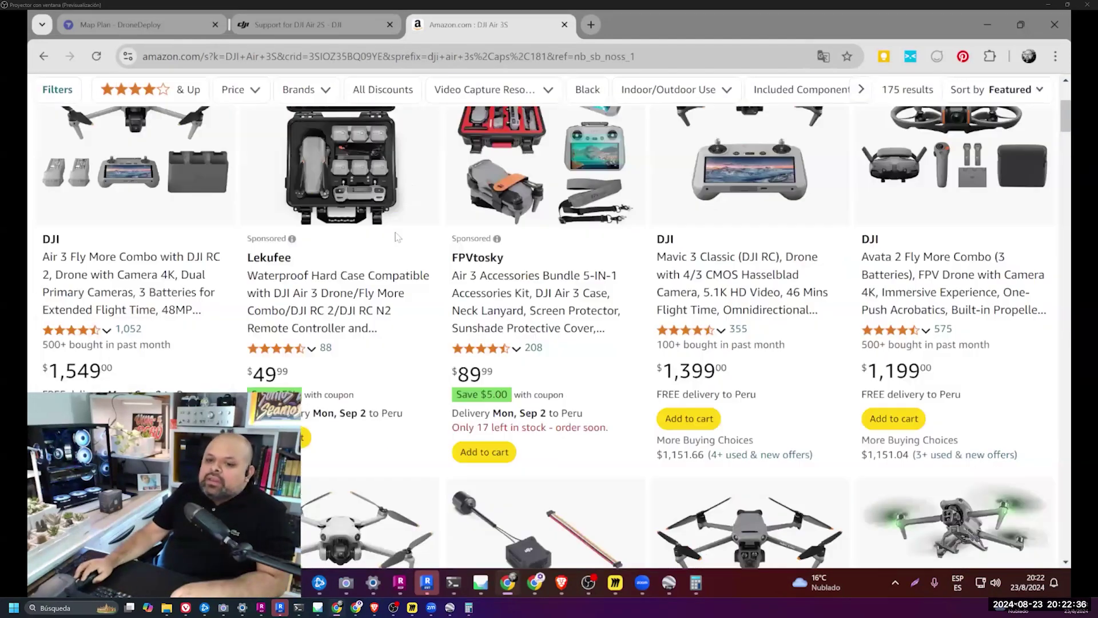
pyautogui.scroll(5, 389, 244)
# - Search Amazon for DJI MINI and open the DJI Mini 4 Pro (DJI RC-N2) listing
pyautogui.click(274, 94)
pyautogui.press('BackSpace')
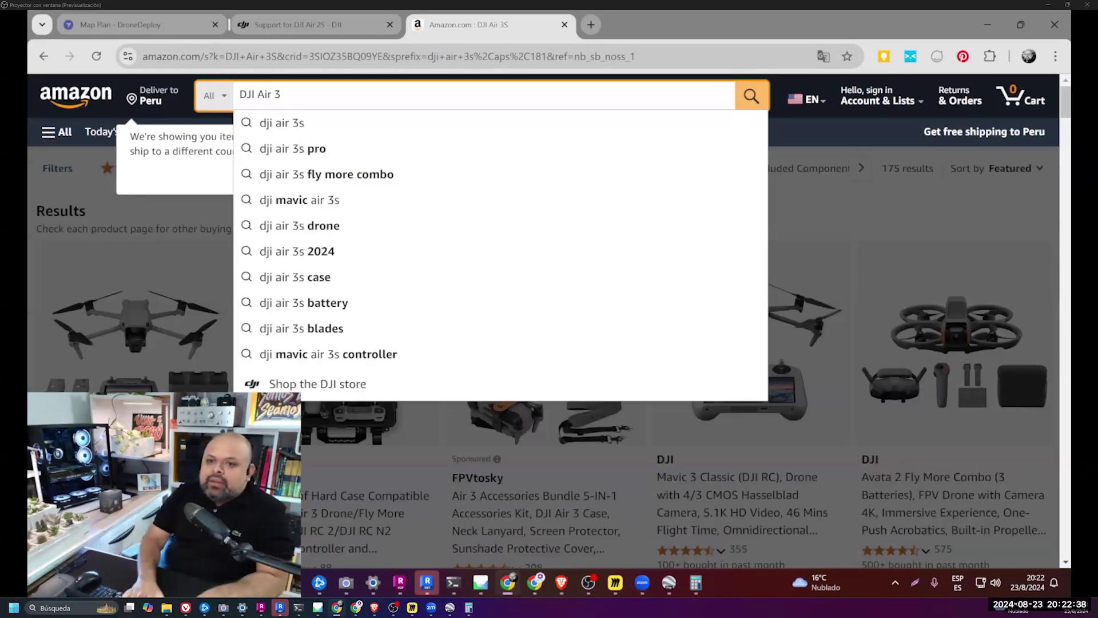
pyautogui.press('BackSpace')
pyautogui.press('BackSpace')
pyautogui.press('BackSpace')
pyautogui.press('BackSpace')
pyautogui.write('MINI')
pyautogui.press('Return')
pyautogui.scroll(-2, 858, 286)
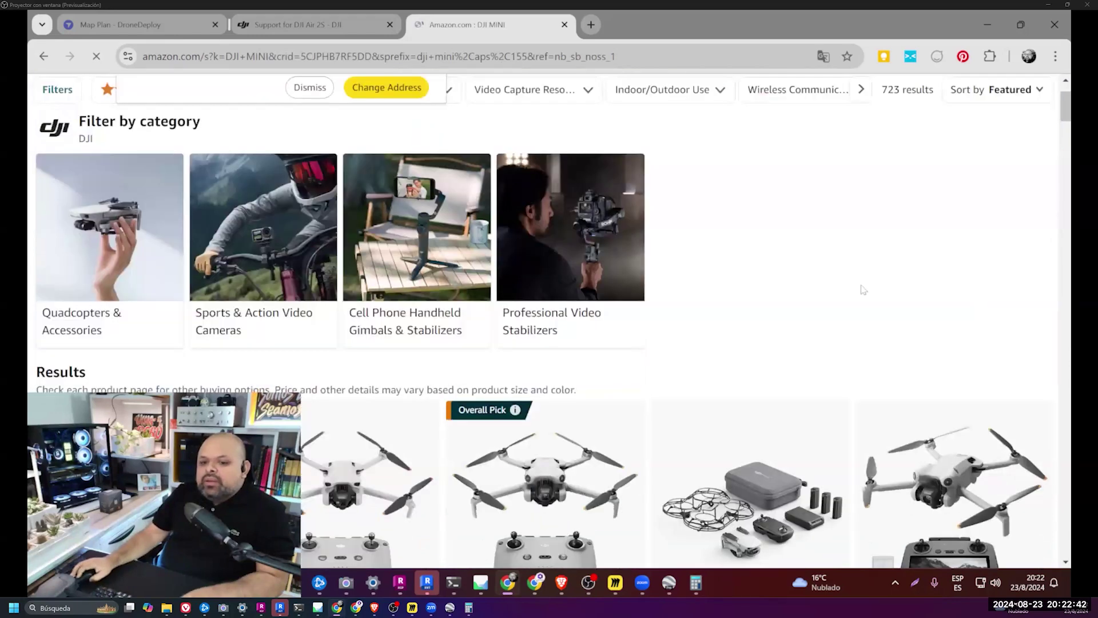
pyautogui.scroll(-3, 719, 222)
pyautogui.scroll(-2, 719, 222)
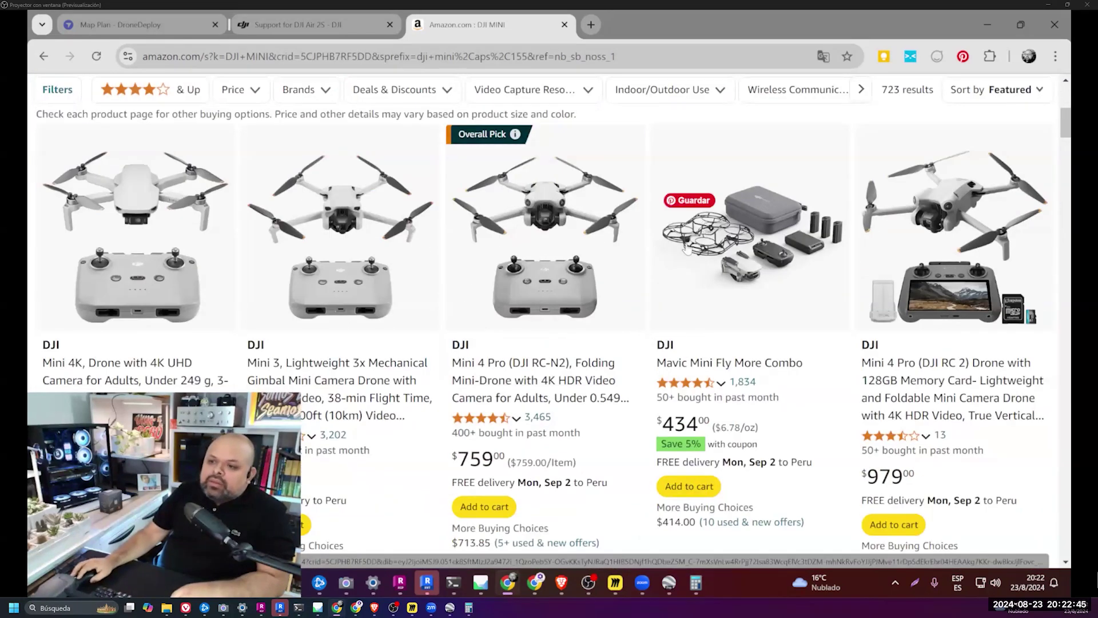
pyautogui.click(519, 379)
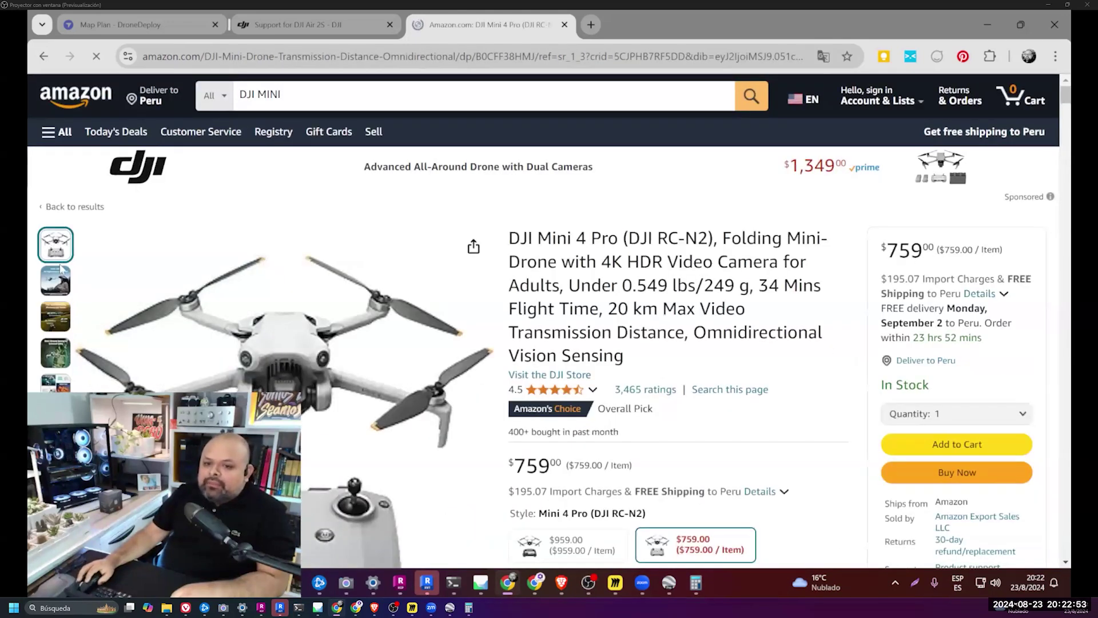
pyautogui.moveTo(55, 245)
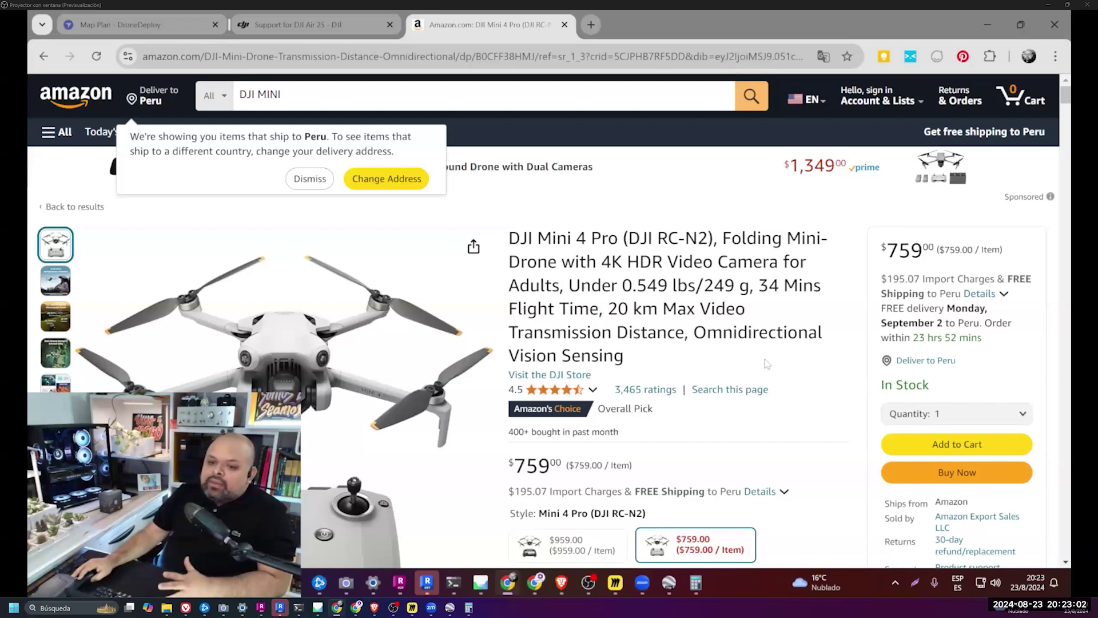
# - Review the Mini 4 Pro page and its enlarged photo, then return to DJI MINI results
pyautogui.scroll(-6, 763, 367)
pyautogui.scroll(-2, 806, 336)
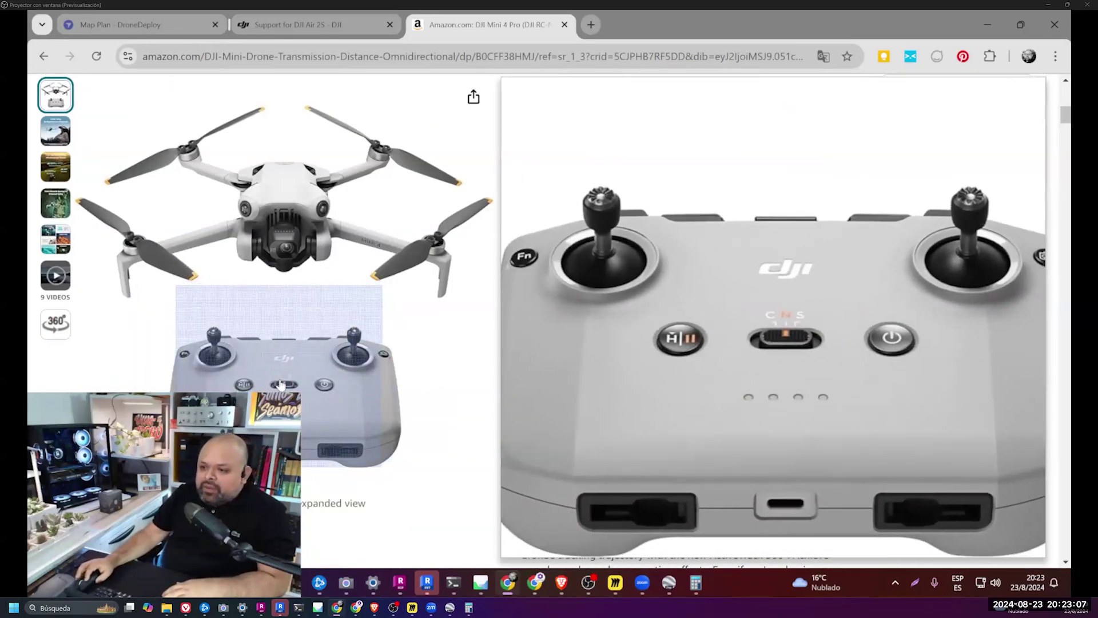
pyautogui.scroll(-4, 677, 366)
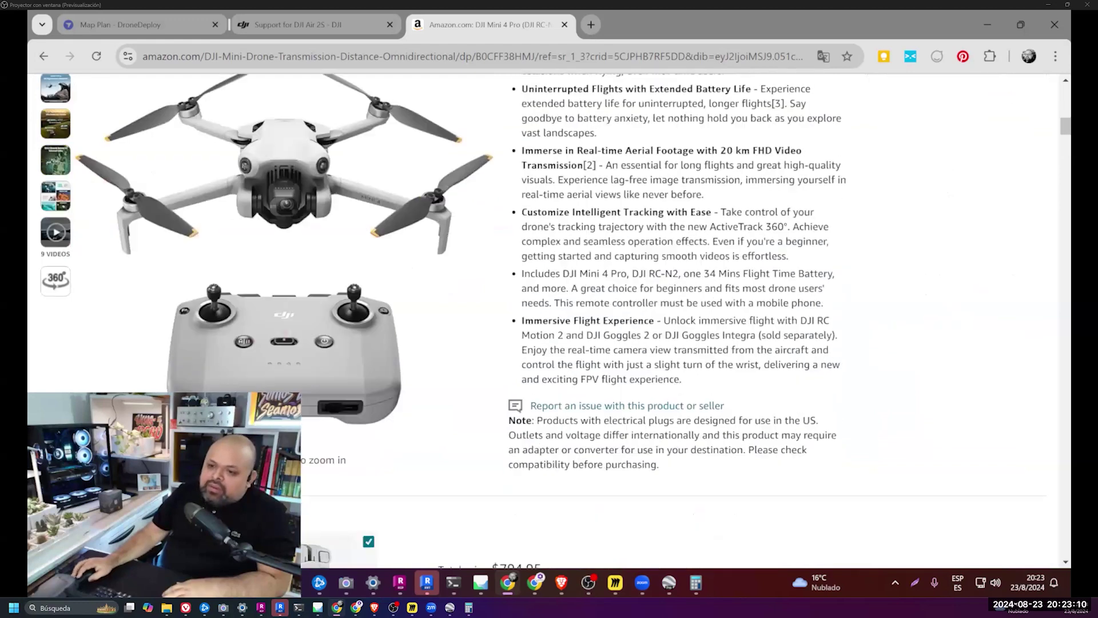
pyautogui.scroll(-2, 678, 375)
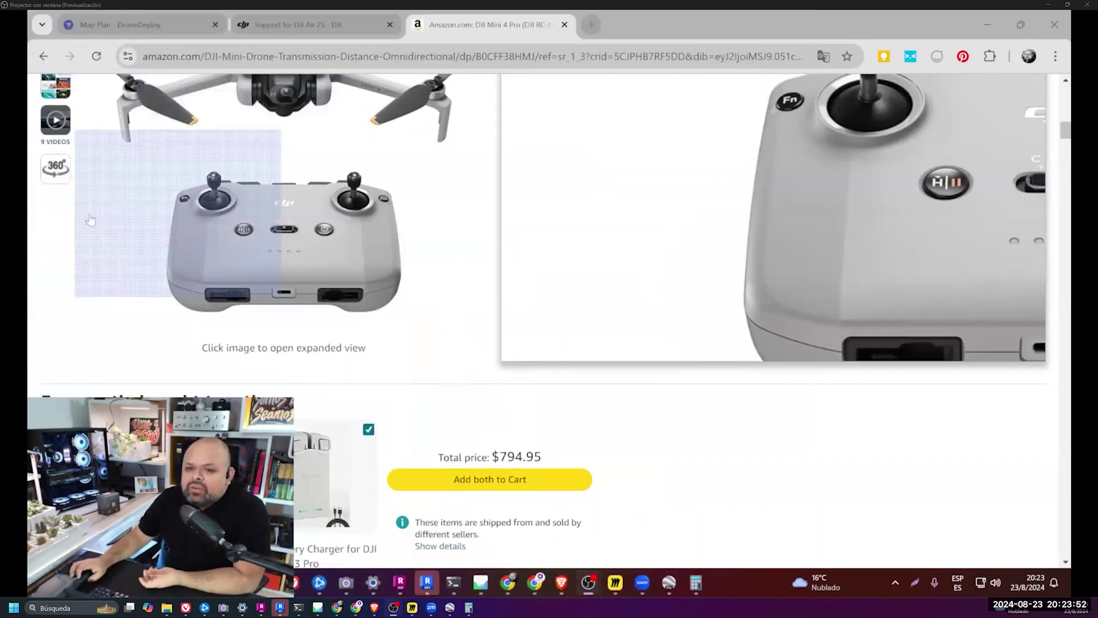
pyautogui.click(148, 210)
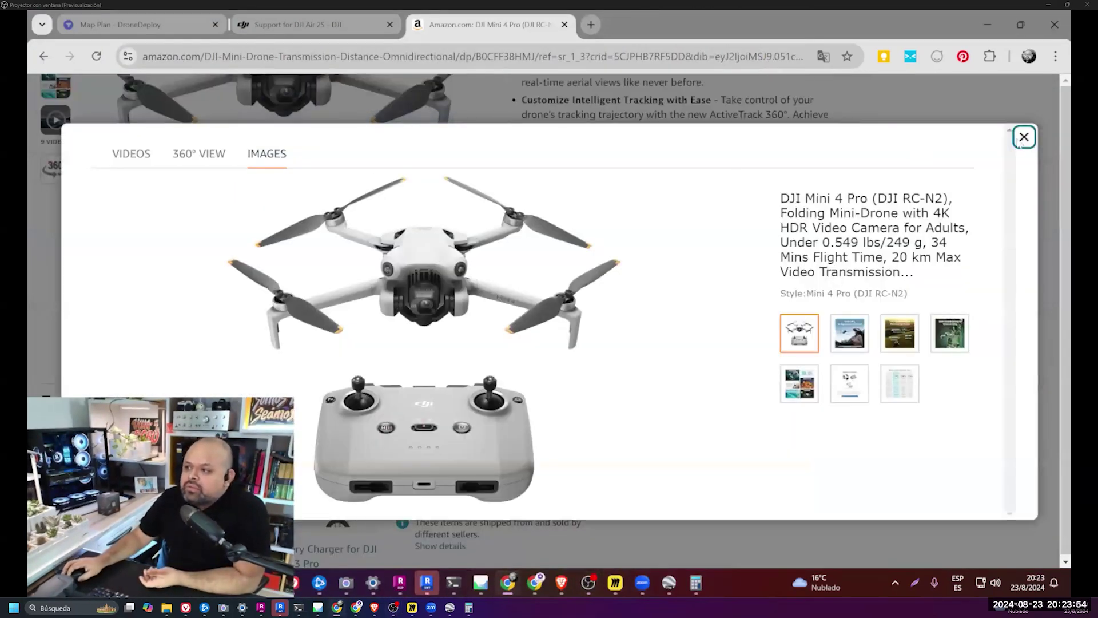
pyautogui.click(1023, 137)
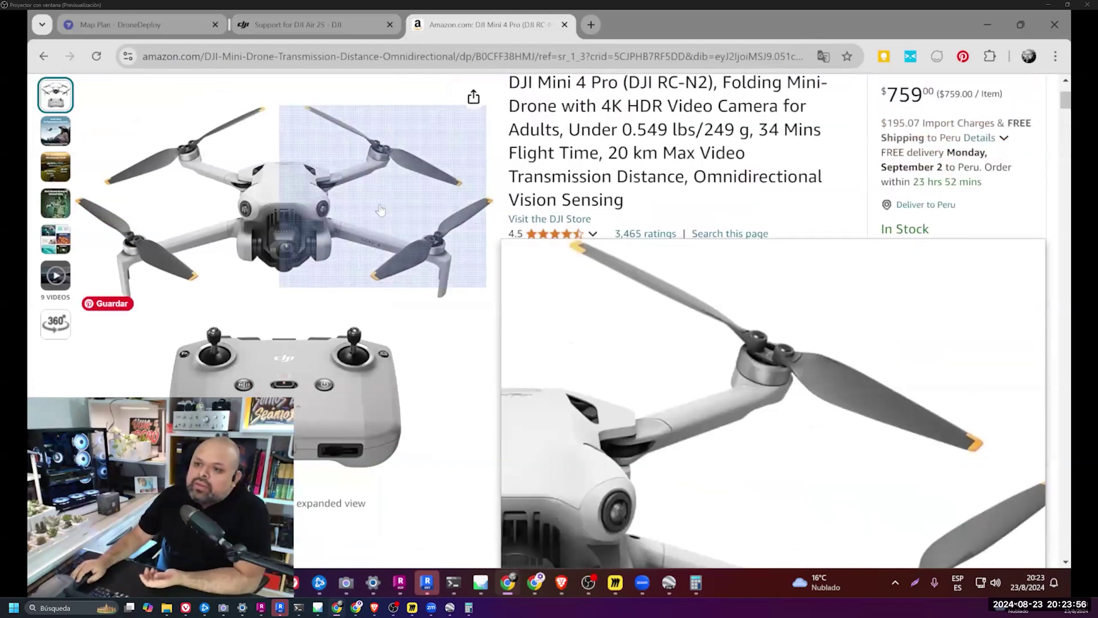
pyautogui.scroll(3, 381, 210)
pyautogui.click(68, 130)
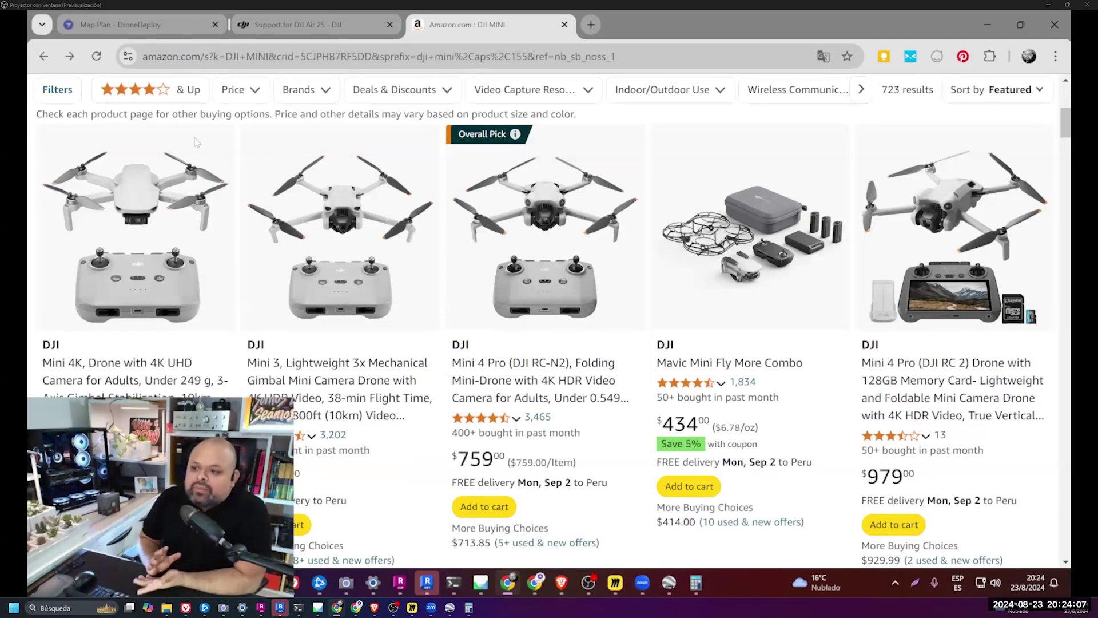
# - Revisit the DJI Air 2S support page, dismiss the subscribe popup, and highlight the model name
pyautogui.click(284, 29)
pyautogui.click(766, 210)
pyautogui.scroll(-2, 747, 233)
pyautogui.click(675, 292)
pyautogui.moveTo(561, 292); pyautogui.dragTo(659, 296)
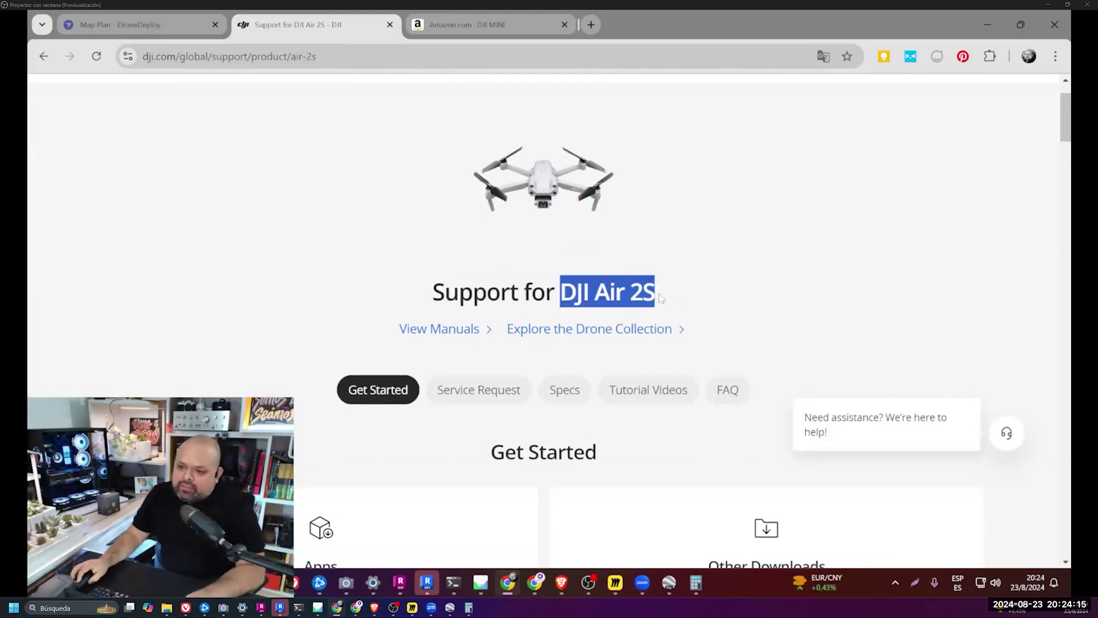
# - Load chatgpt.com in the other browser window
pyautogui.hotkey('alt', 'Tab')
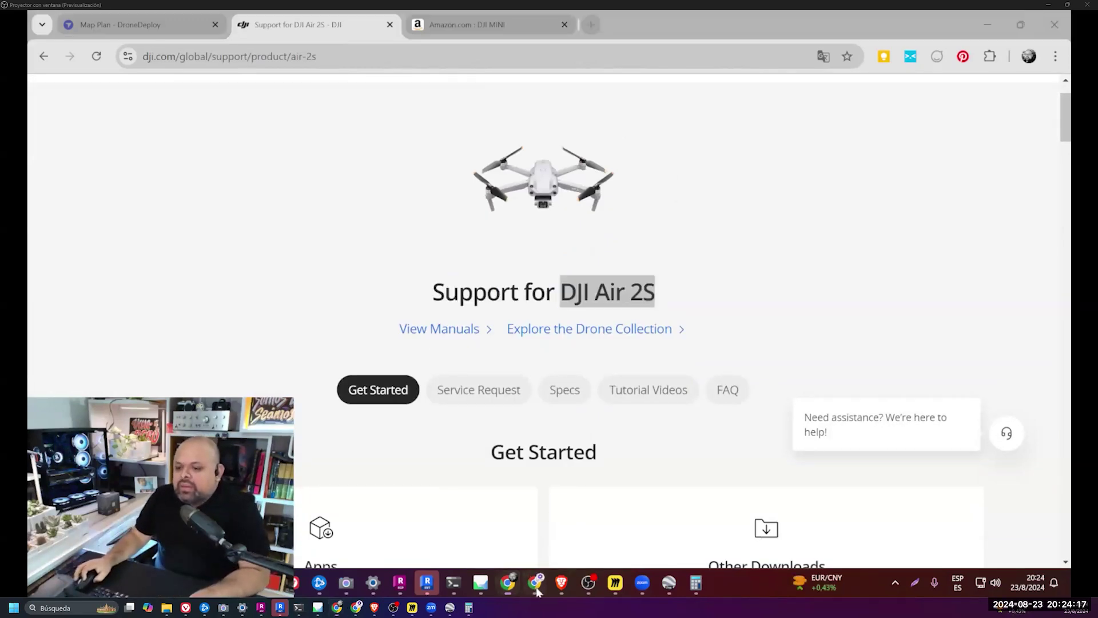
pyautogui.hotkey('ctrl', 'l')
pyautogui.write('CH')
pyautogui.press('Return')
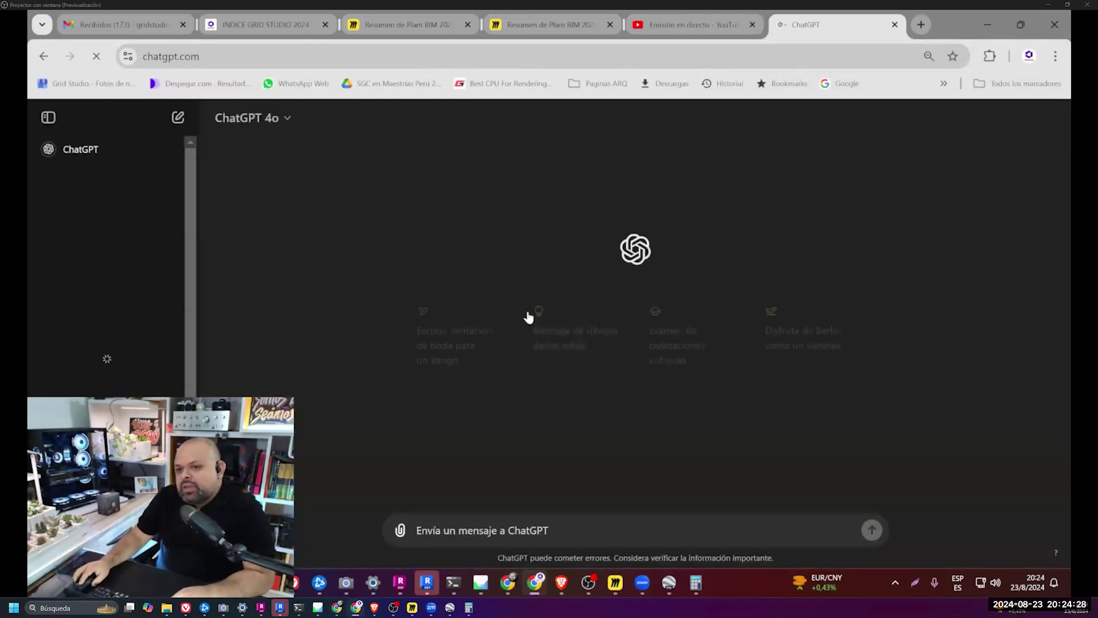
# - Ask ChatGPT, in Spanish, for a spec table of DJI Air 2, Air 3 Pro, Mini and Mavic 2 Zoom
pyautogui.write('DEJ')
pyautogui.press('BackSpace')
pyautogui.write('SE UNA TABLA CON LAS SPECIONES DE DJI 2 DI')
pyautogui.press('BackSpace')
pyautogui.press('BackSpace')
pyautogui.press('BackSpace')
pyautogui.press('BackSpace')
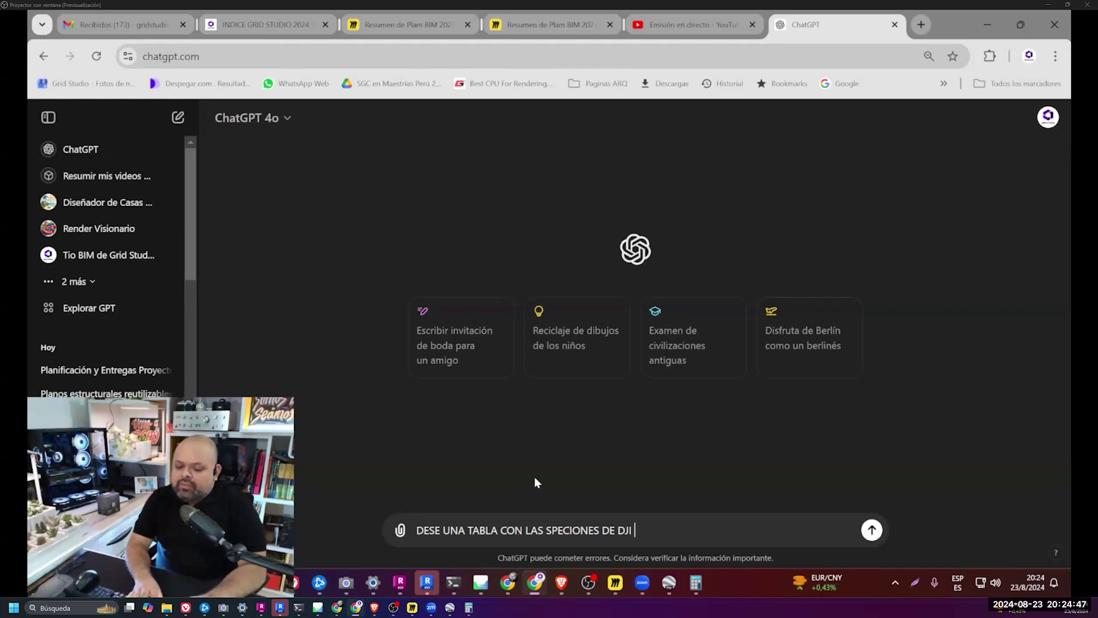
pyautogui.write('AIR 2 DJI 3 PRO DJI MINI Y MACI')
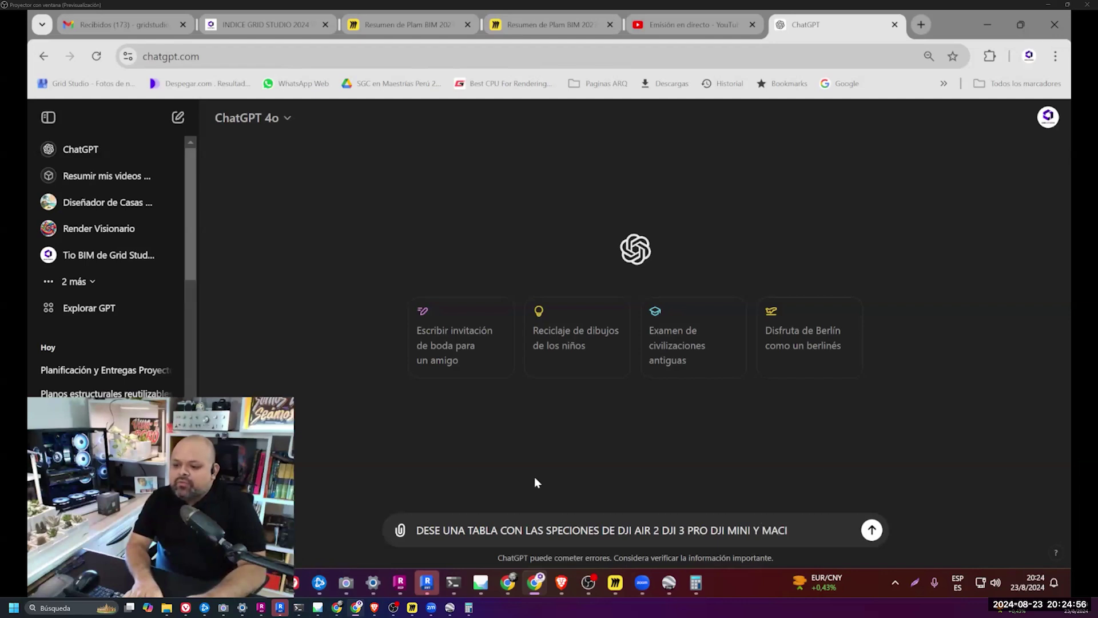
pyautogui.write('C 2 ZOOM')
pyautogui.press('Return')
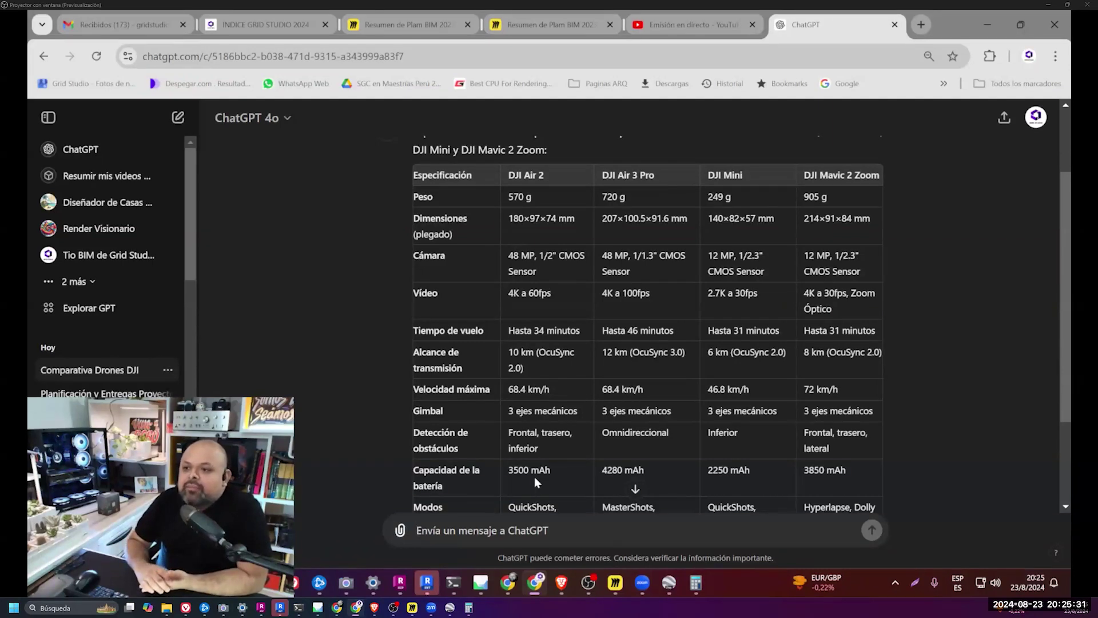
pyautogui.moveTo(507, 197); pyautogui.dragTo(626, 198)
pyautogui.moveTo(707, 196); pyautogui.dragTo(733, 197)
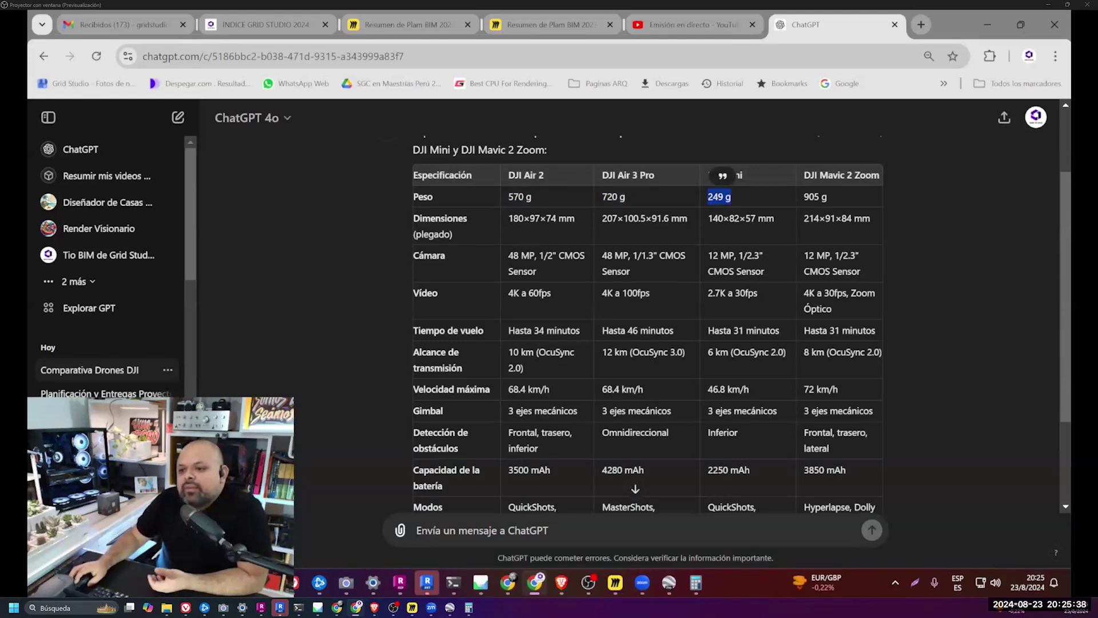
pyautogui.scroll(-2, 666, 232)
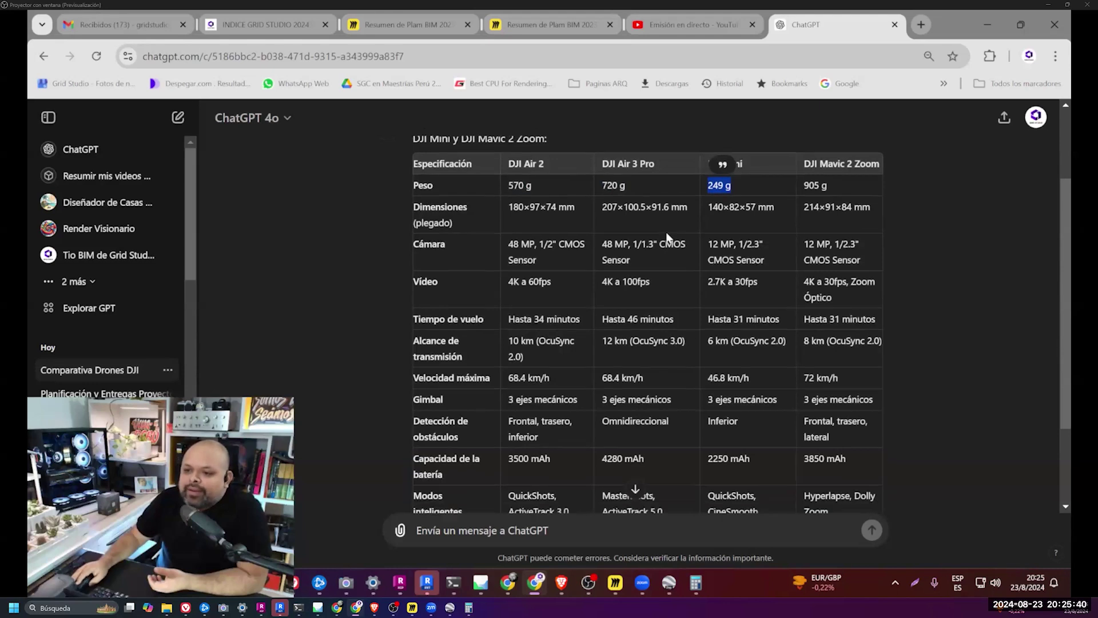
pyautogui.scroll(2, 671, 229)
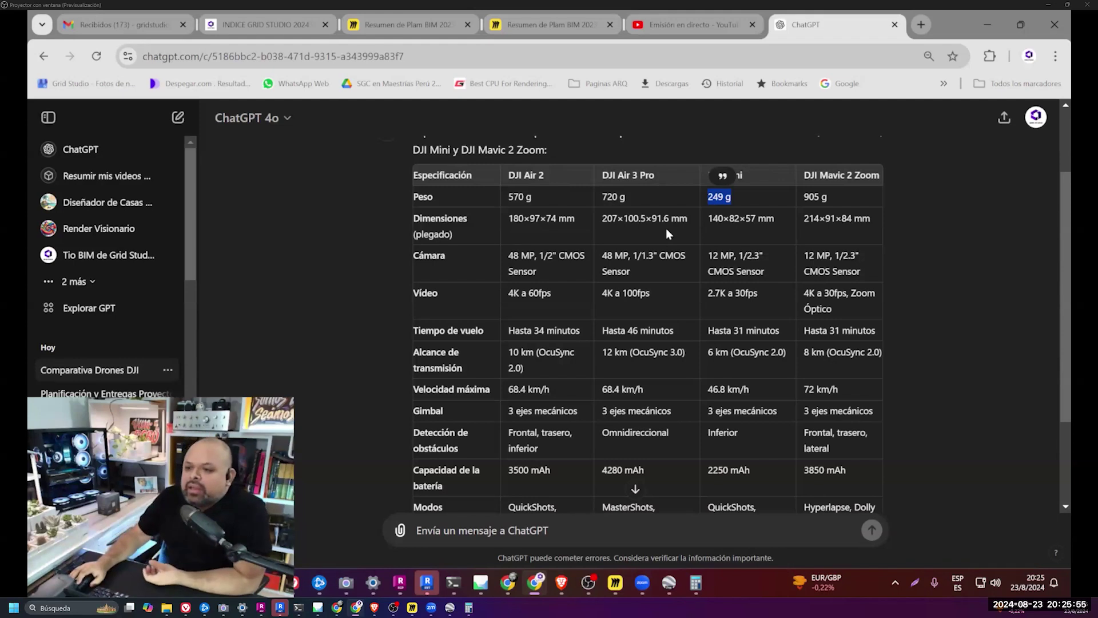
pyautogui.moveTo(678, 332); pyautogui.dragTo(608, 330)
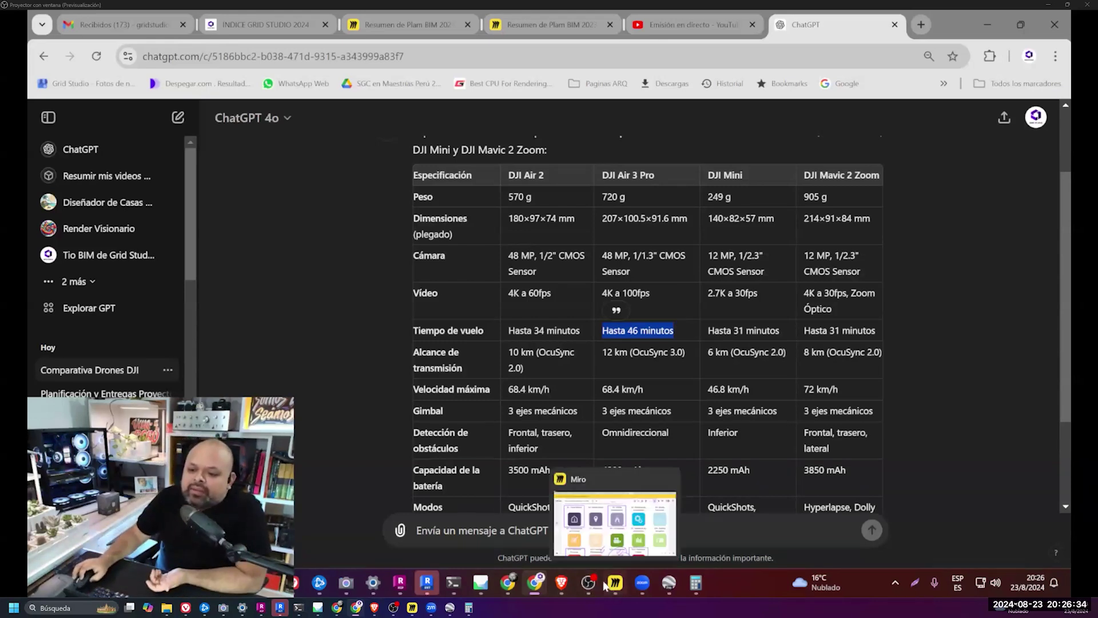
pyautogui.click(928, 342)
pyautogui.scroll(-1, 932, 339)
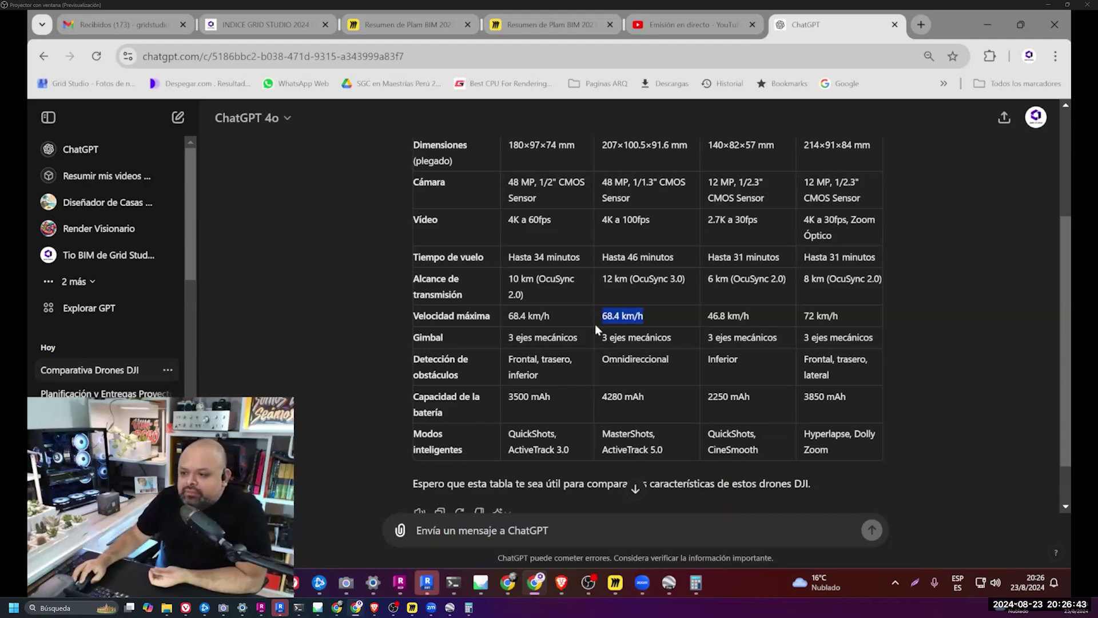
pyautogui.scroll(-1, 980, 371)
pyautogui.scroll(1, 708, 359)
pyautogui.scroll(1, 708, 359)
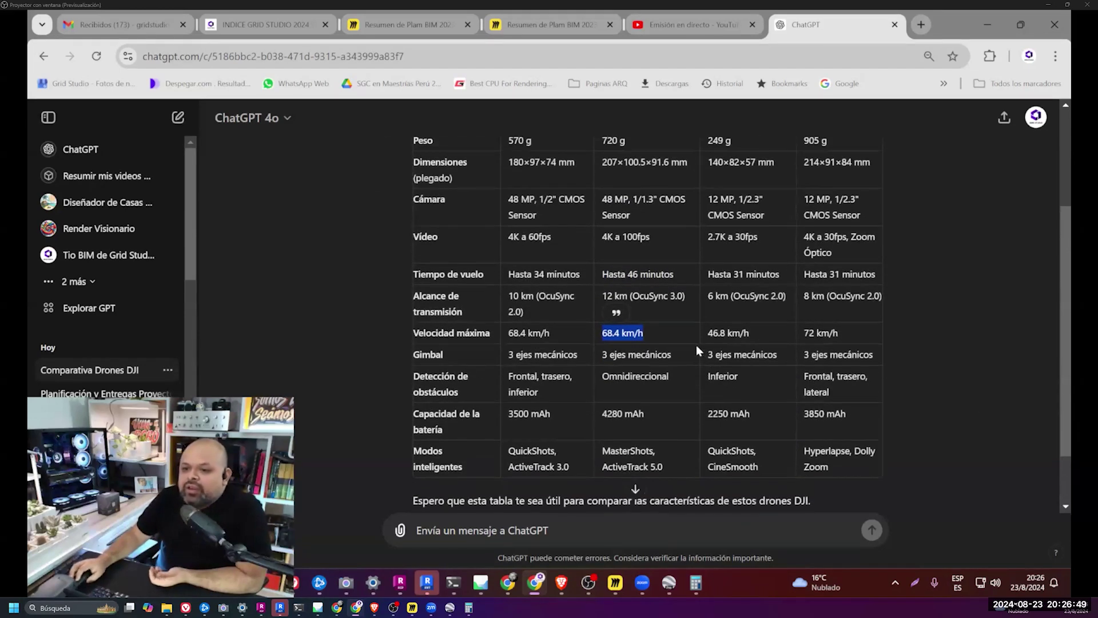
pyautogui.scroll(2, 646, 320)
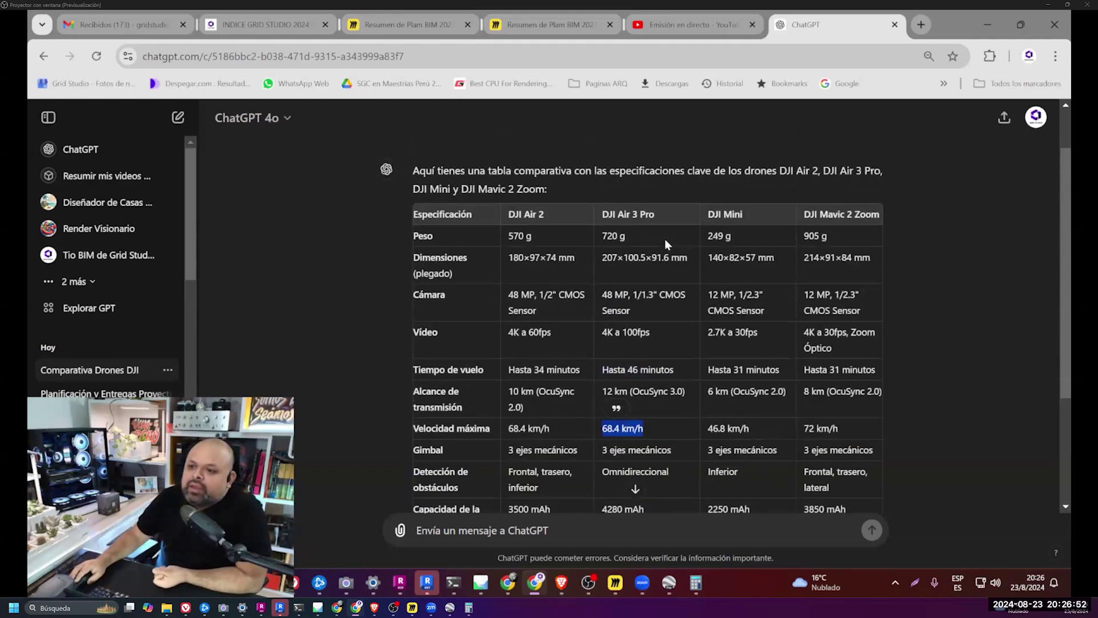
pyautogui.scroll(1, 646, 320)
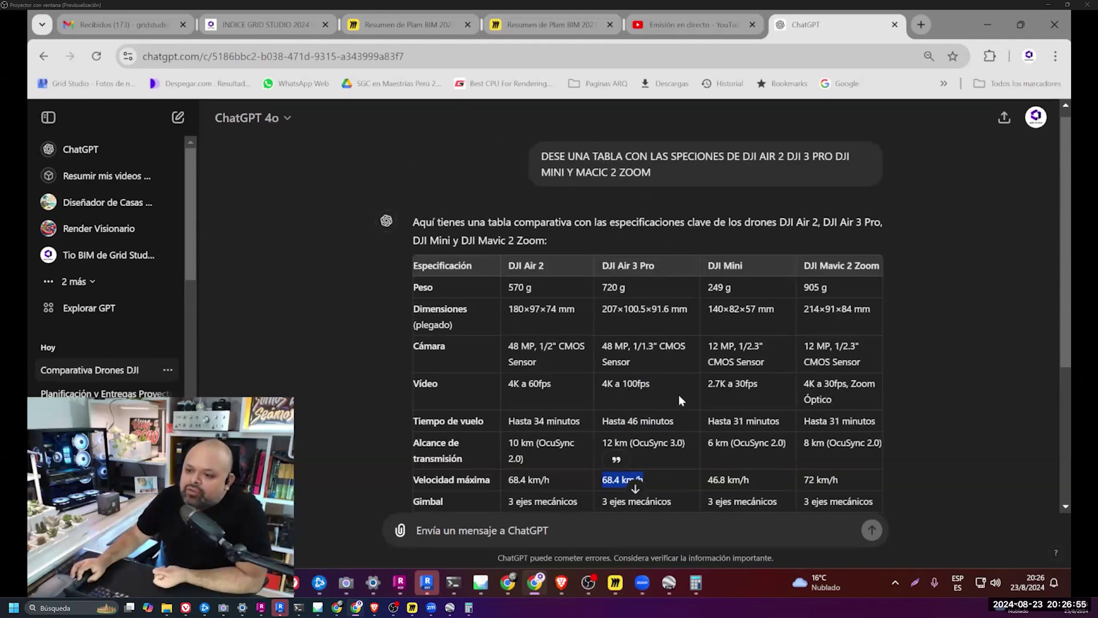
pyautogui.moveTo(708, 346); pyautogui.dragTo(839, 346)
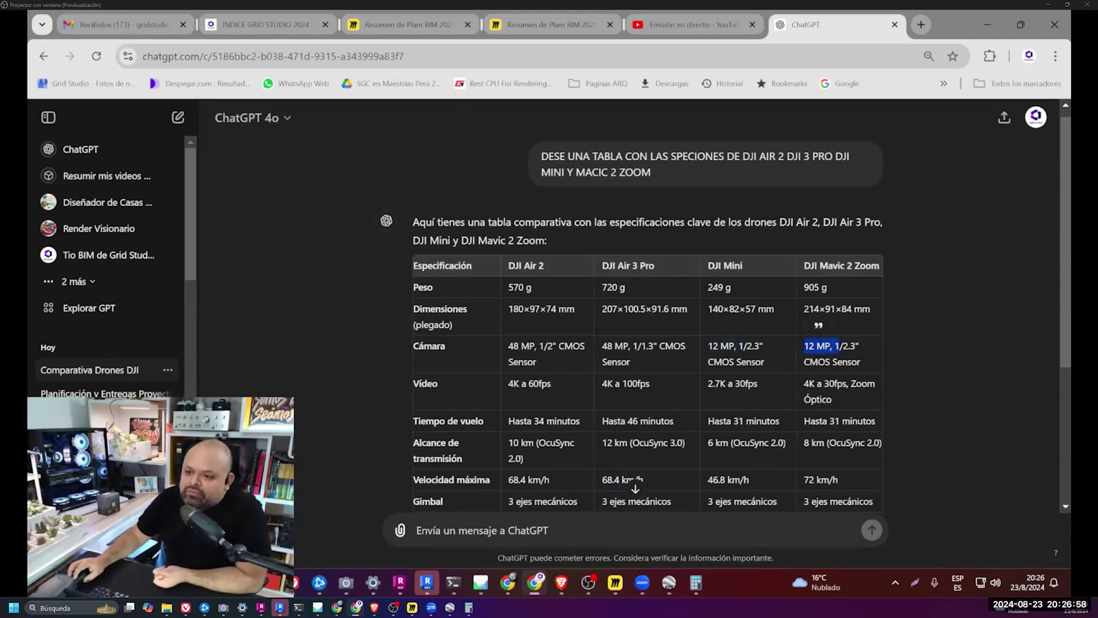
pyautogui.moveTo(764, 346)
pyautogui.mouseDown()
pyautogui.moveTo(721, 346)
pyautogui.moveTo(895, 266)
pyautogui.mouseUp()
pyautogui.click(563, 368)
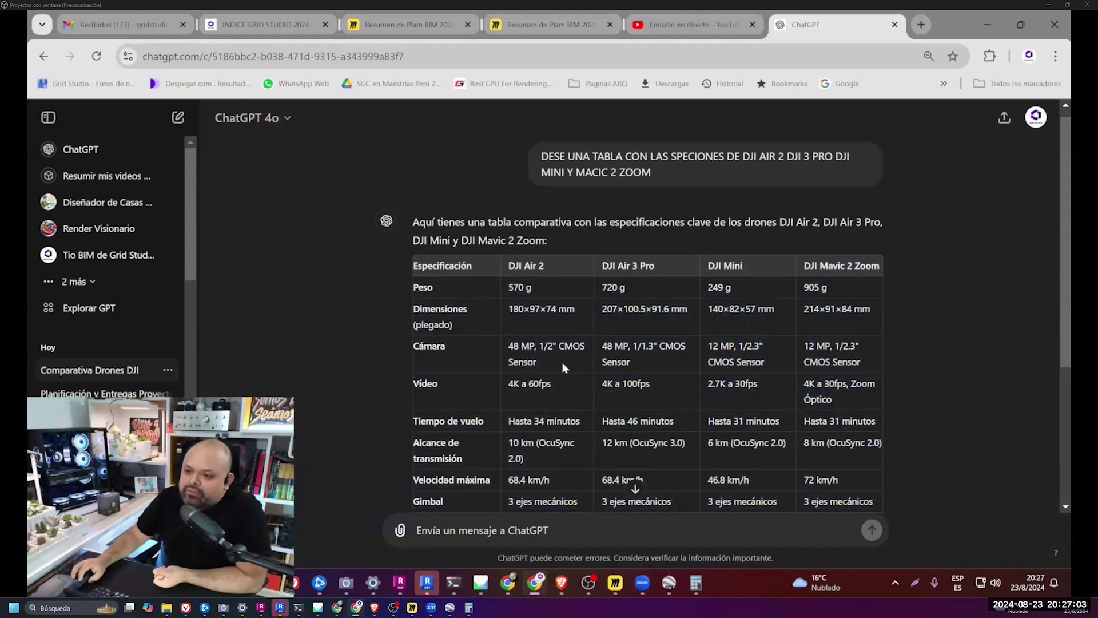
pyautogui.tripleClick(561, 359)
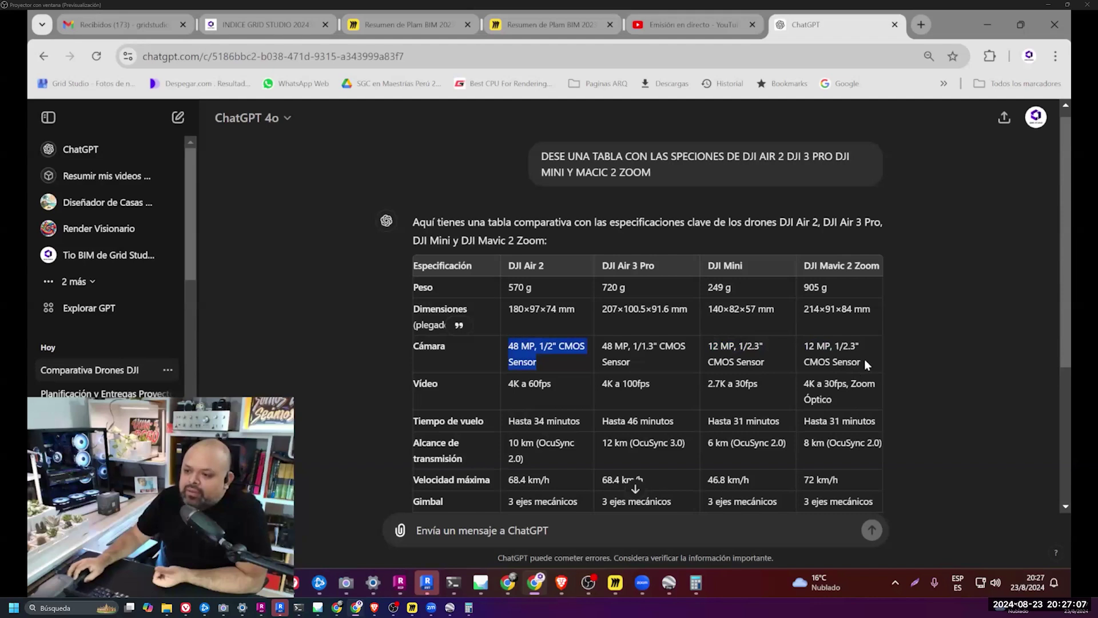
pyautogui.moveTo(866, 364); pyautogui.dragTo(804, 343)
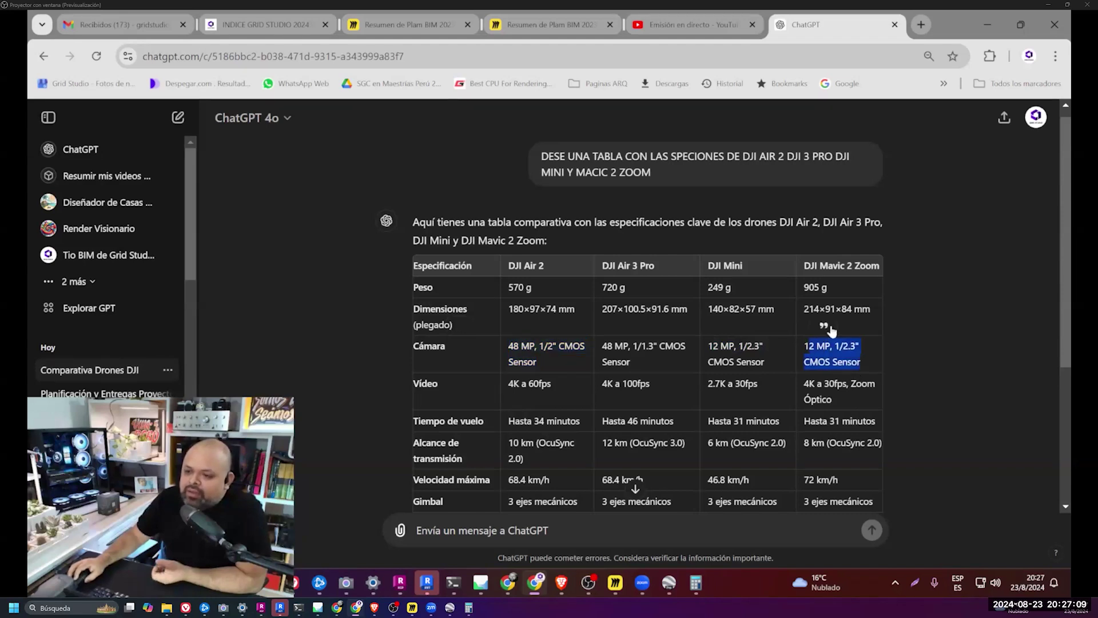
pyautogui.moveTo(825, 288); pyautogui.dragTo(800, 289)
pyautogui.scroll(-2, 952, 345)
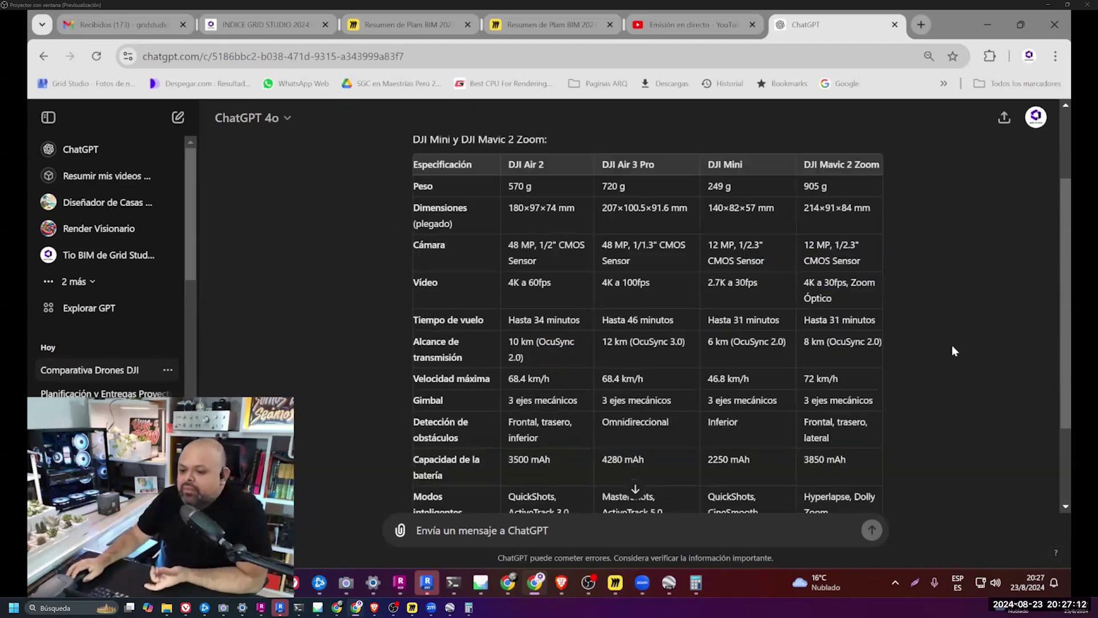
pyautogui.scroll(-1, 952, 346)
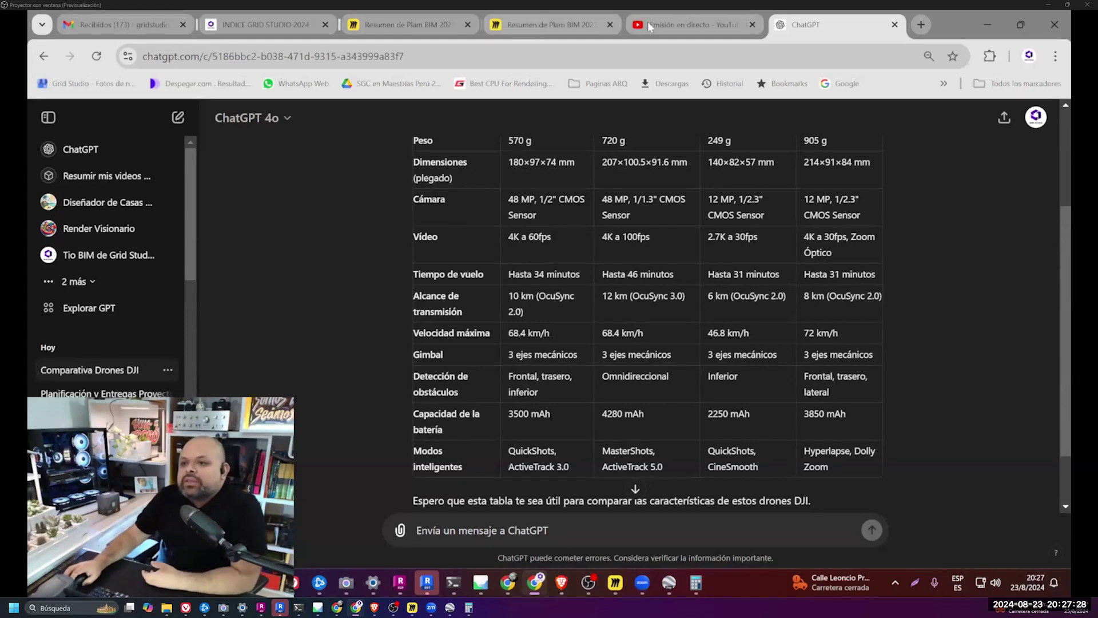
# - Check the livestream stats (26 concurrent viewers, 113 views), then return to the Miro BIM guide board
pyautogui.hotkey('ctrl', 'shift', 'Tab')
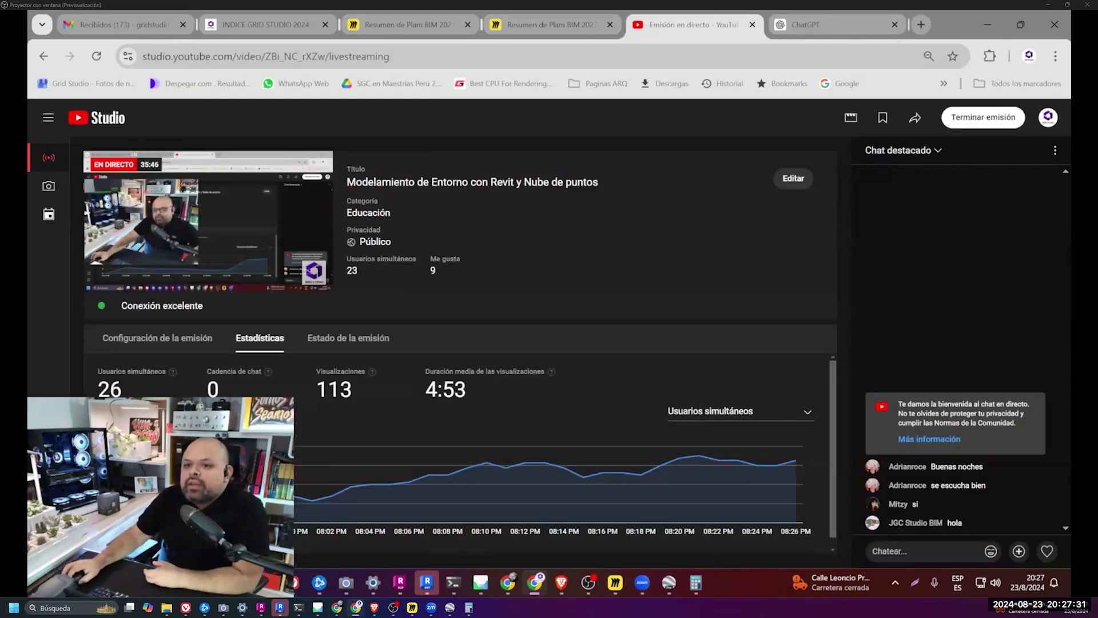
pyautogui.hotkey('ctrl', 'shift', 'Tab')
pyautogui.hotkey('alt', 'Tab')
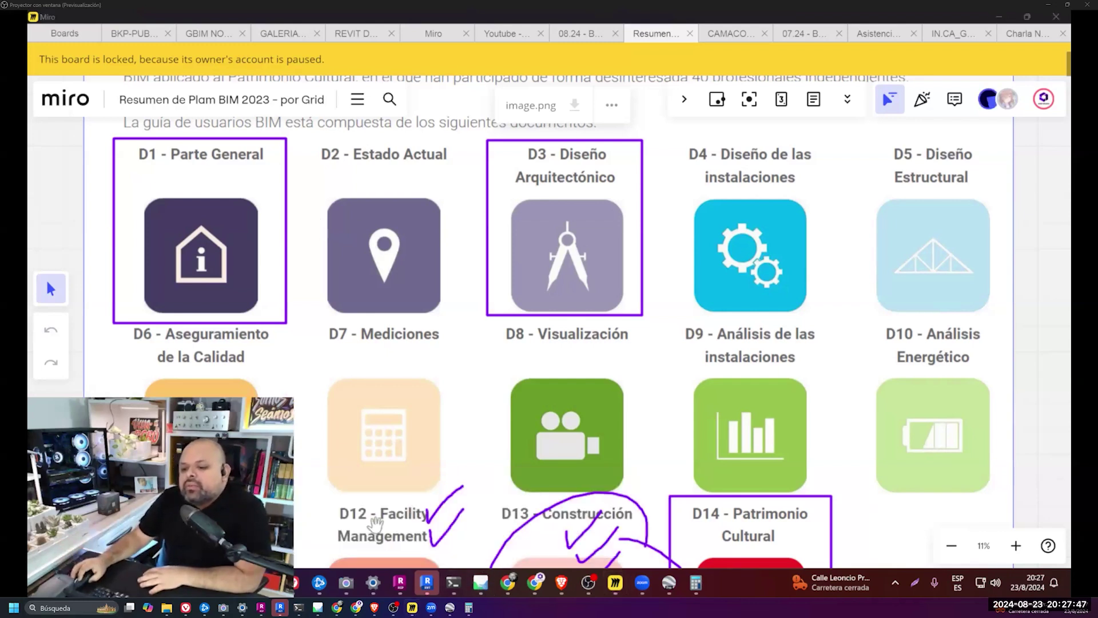
# - Switch to the Metashape orthomosaic view, zoomed and panned onto the main building
pyautogui.hotkey('alt', 'Tab')
pyautogui.click(238, 82)
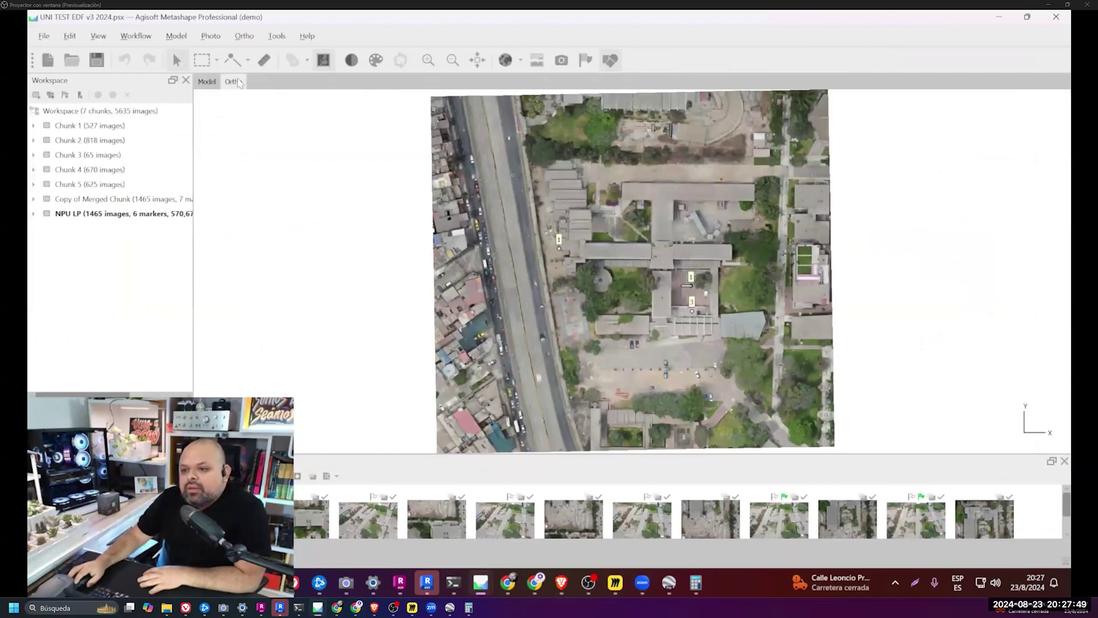
pyautogui.scroll(2, 654, 232)
pyautogui.scroll(2, 654, 233)
pyautogui.scroll(1, 653, 233)
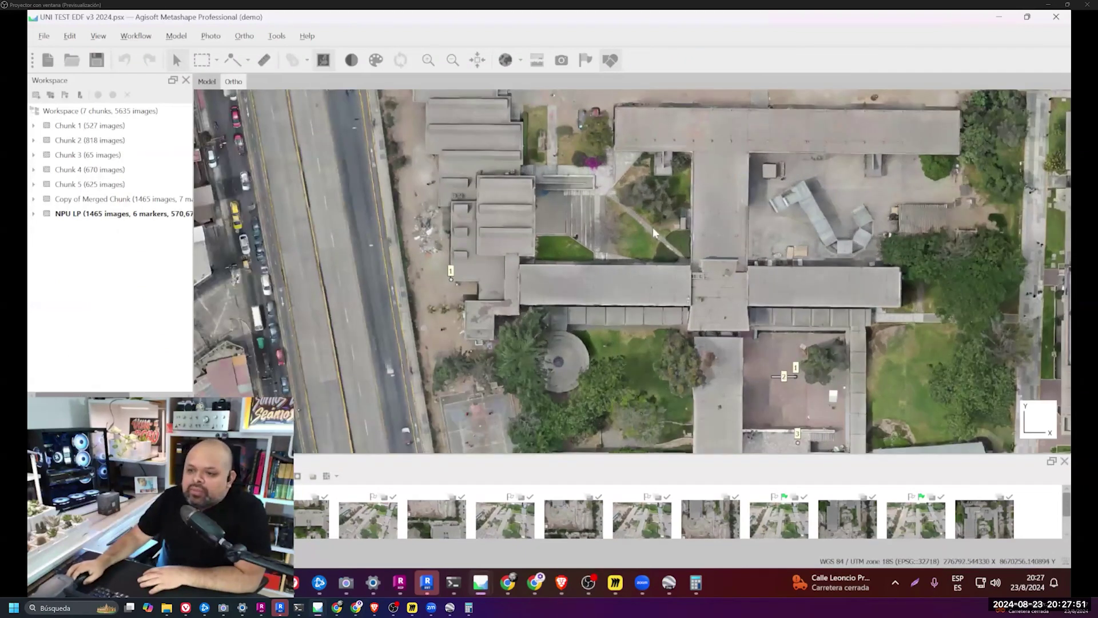
pyautogui.moveTo(654, 232); pyautogui.dragTo(580, 293)
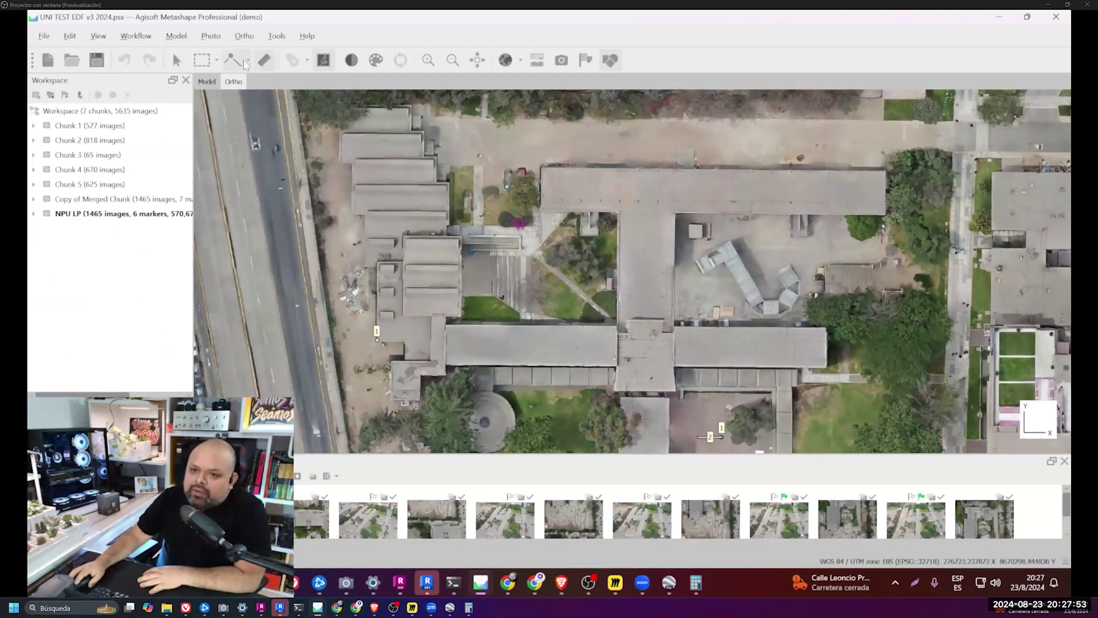
# - Draw a polyline along the building's roof edge from corner to corner
pyautogui.click(247, 61)
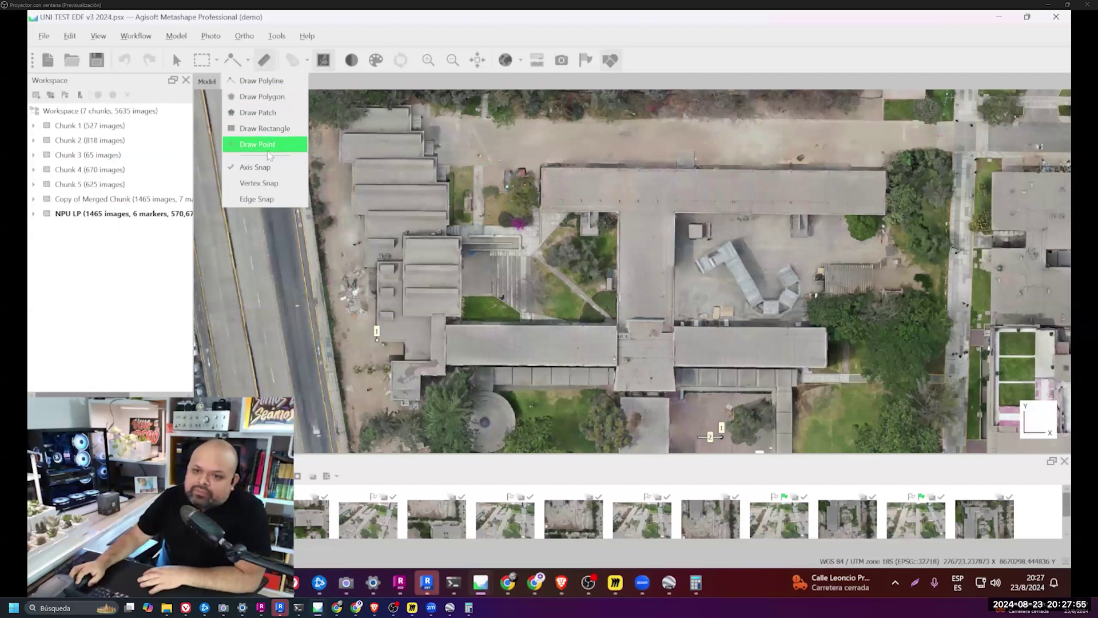
pyautogui.click(262, 81)
pyautogui.scroll(3, 553, 186)
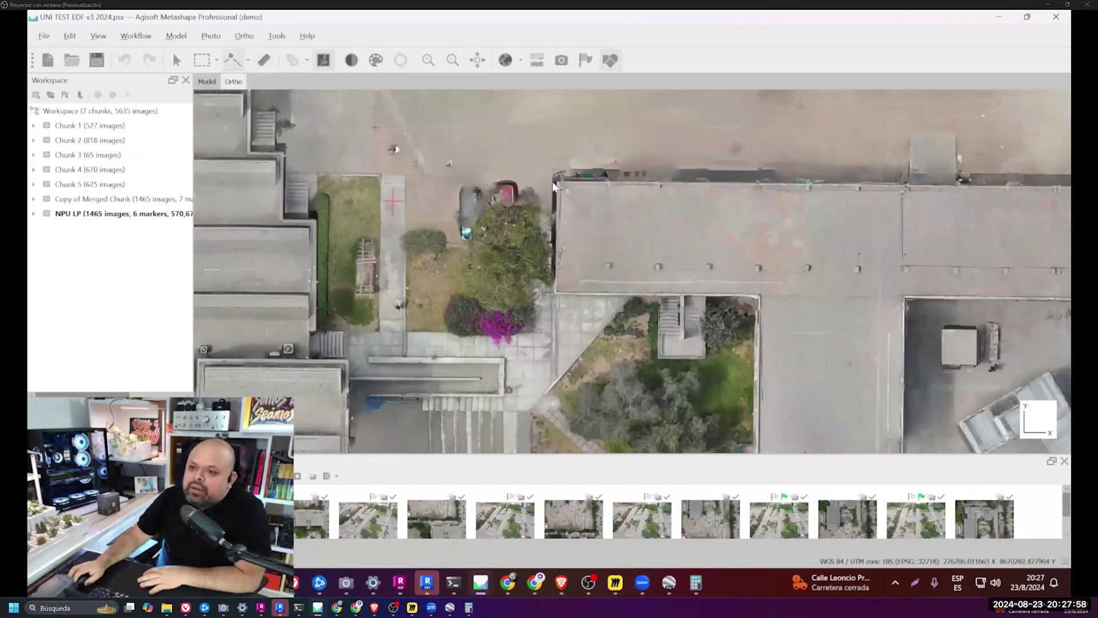
pyautogui.scroll(2, 554, 186)
pyautogui.click(558, 182)
pyautogui.scroll(-2, 629, 229)
pyautogui.scroll(2, 744, 188)
pyautogui.doubleClick(862, 184)
pyautogui.click(549, 399)
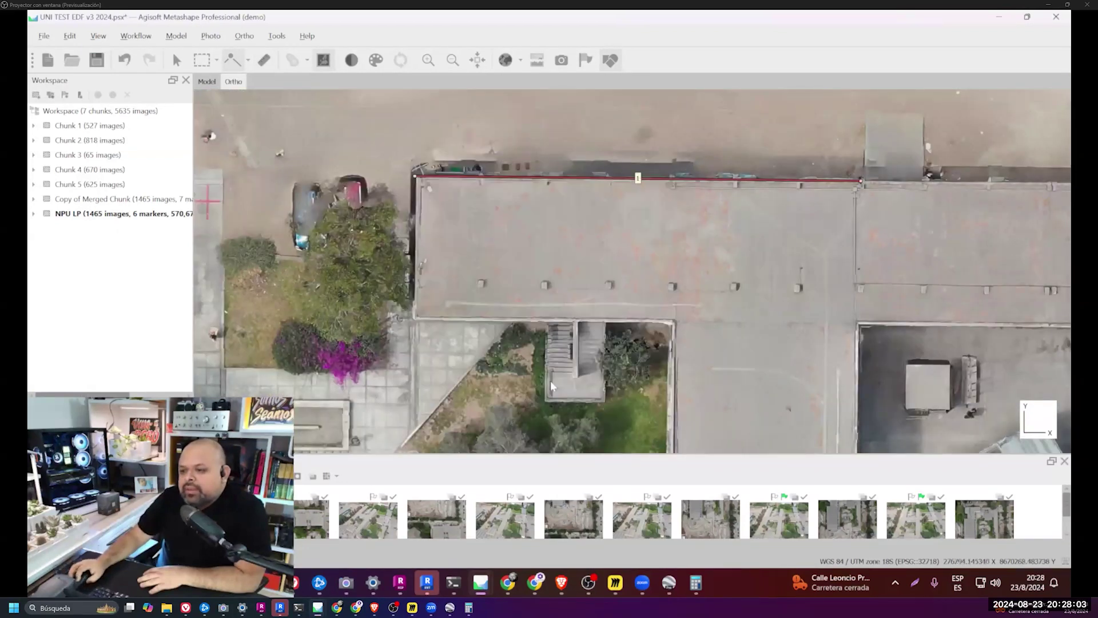
# - Measure the roof line, reading its 28.285 m perimeter, then close the results
pyautogui.rightClick(685, 182)
pyautogui.click(718, 400)
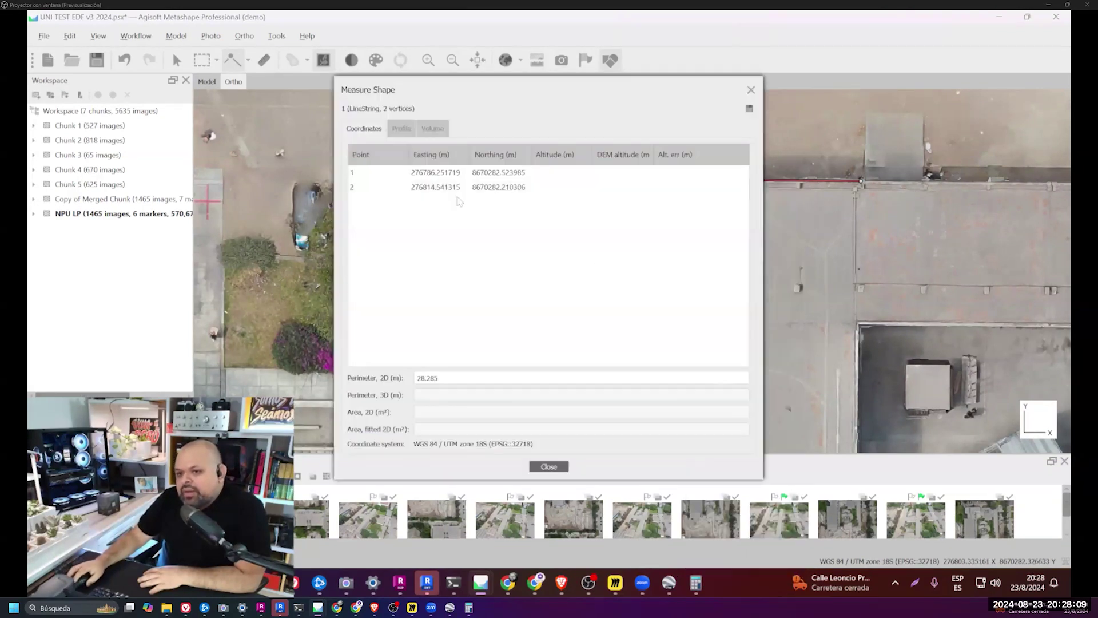
pyautogui.moveTo(468, 380); pyautogui.dragTo(309, 373)
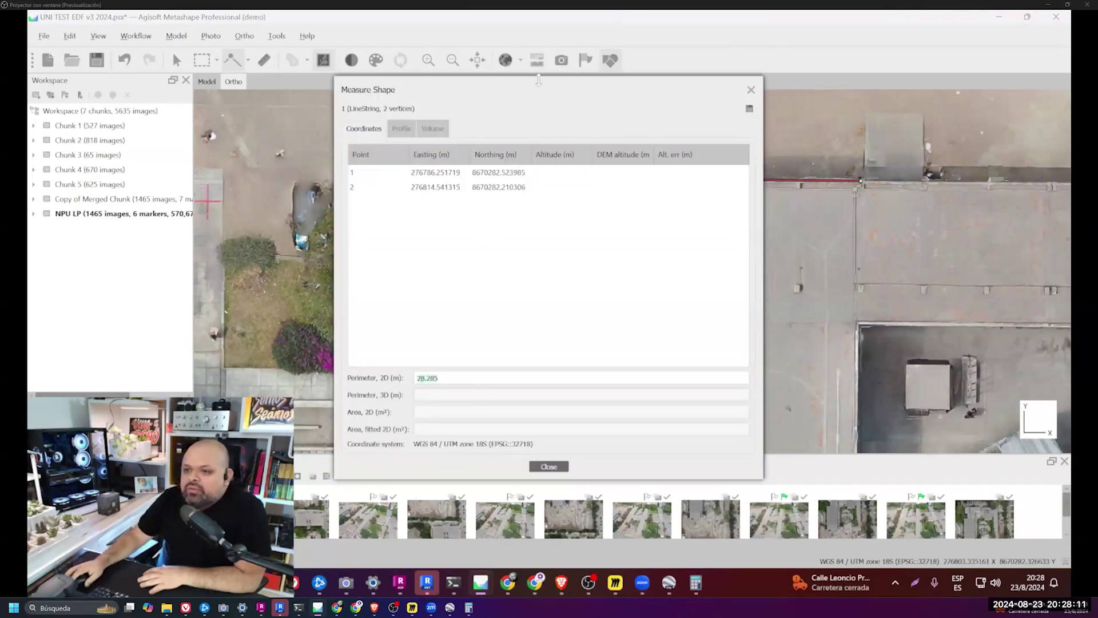
pyautogui.moveTo(531, 94)
pyautogui.mouseDown()
pyautogui.moveTo(179, 101)
pyautogui.moveTo(238, 84)
pyautogui.mouseUp()
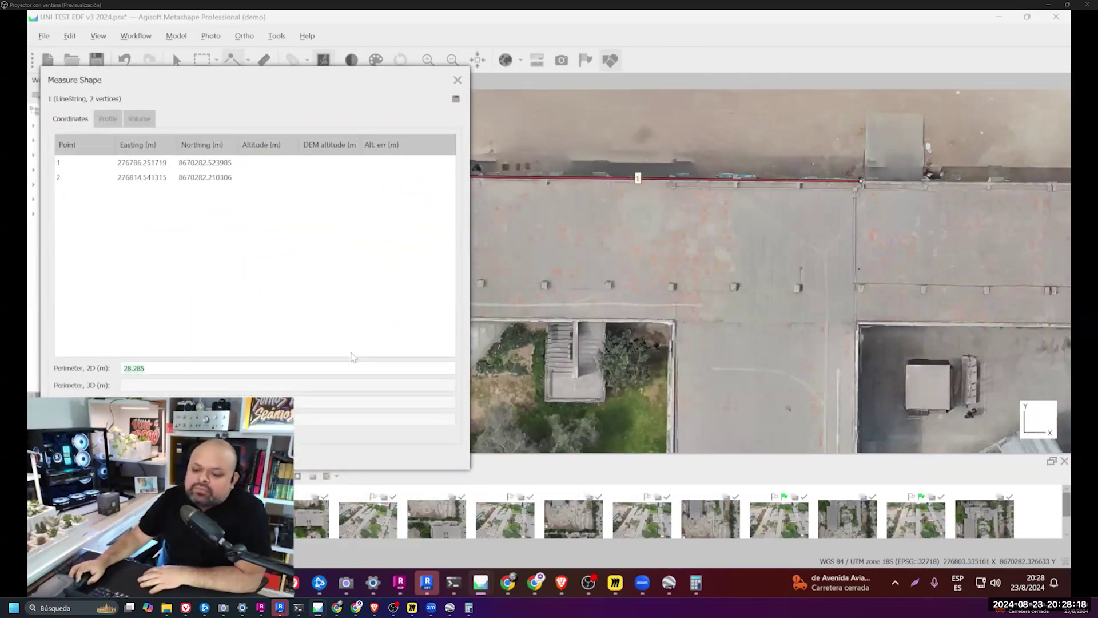
pyautogui.press('Escape')
# - Cancel the stray unfinished line and zoom out to the whole campus orthomosaic
pyautogui.scroll(-2, 568, 166)
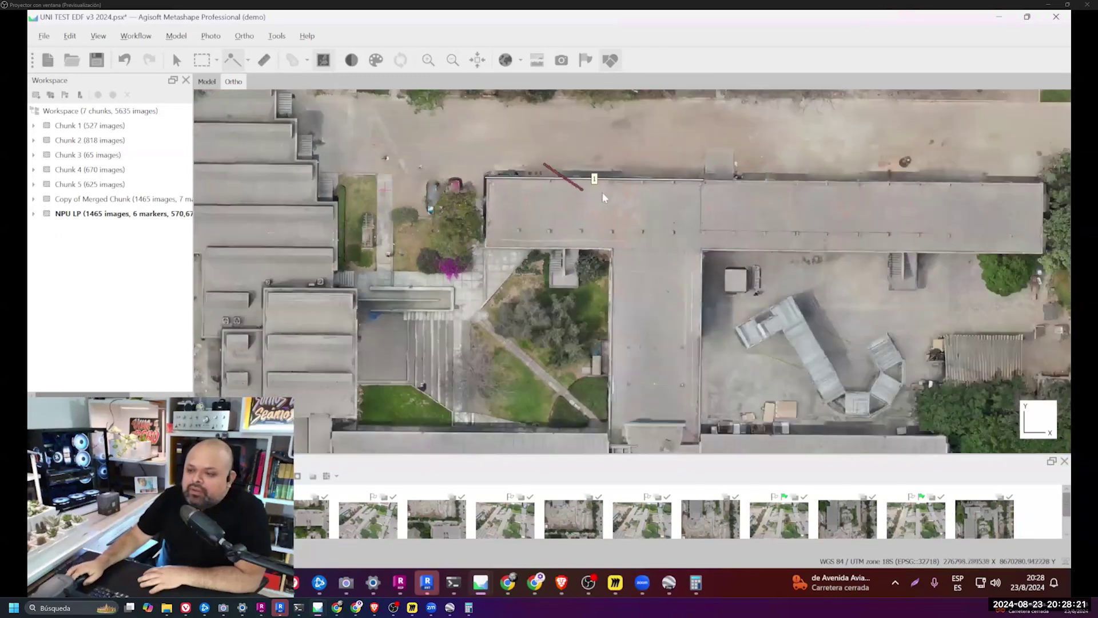
pyautogui.scroll(-2, 568, 165)
pyautogui.press('Escape')
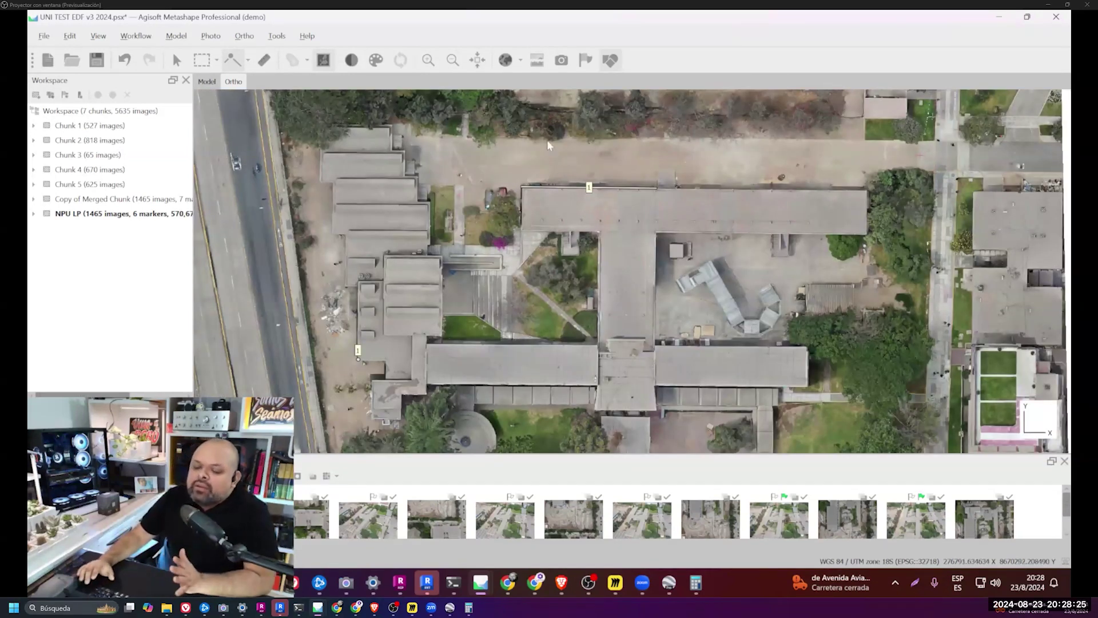
pyautogui.scroll(-2, 595, 180)
pyautogui.scroll(-2, 605, 186)
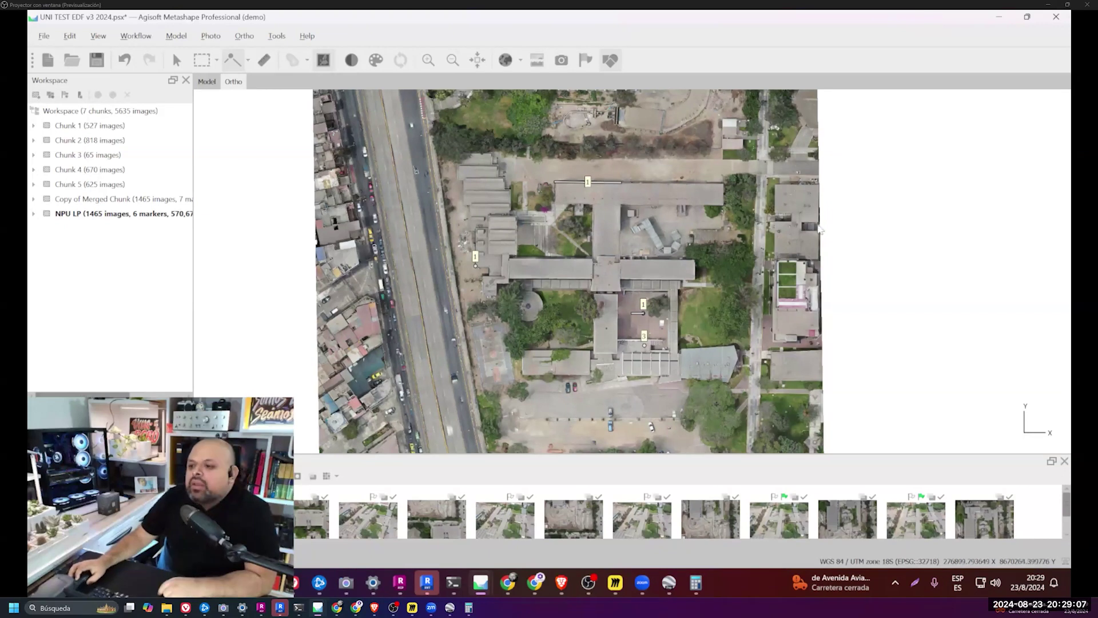
# - Briefly bring up the Miro BIM summary board, then return to the orthomosaic project
pyautogui.moveTo(562, 582)
pyautogui.click(617, 581)
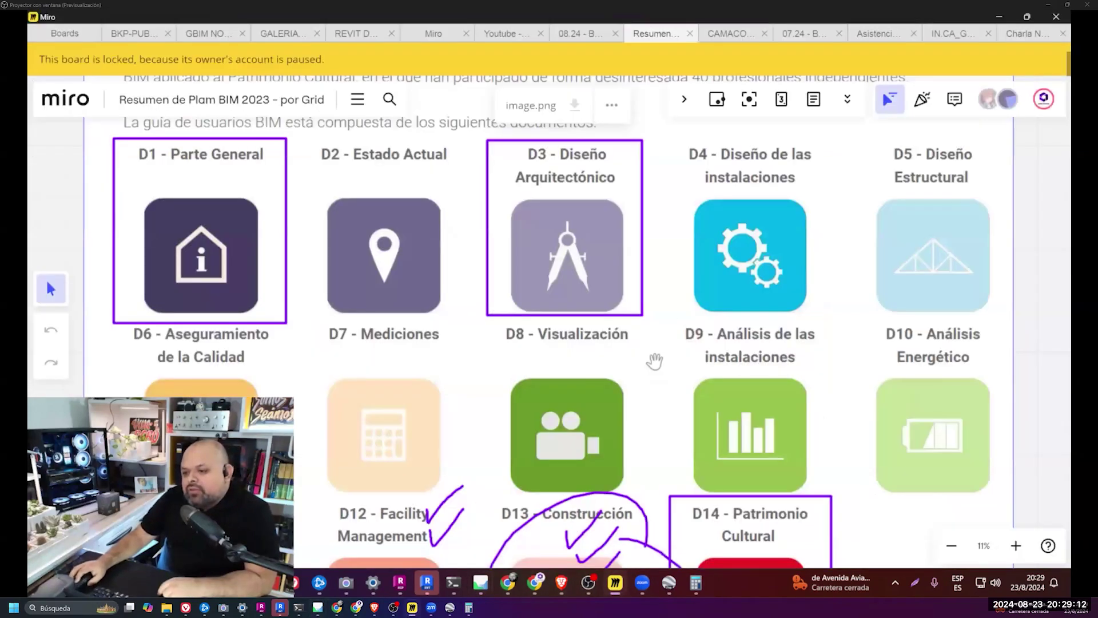
pyautogui.scroll(-2, 652, 356)
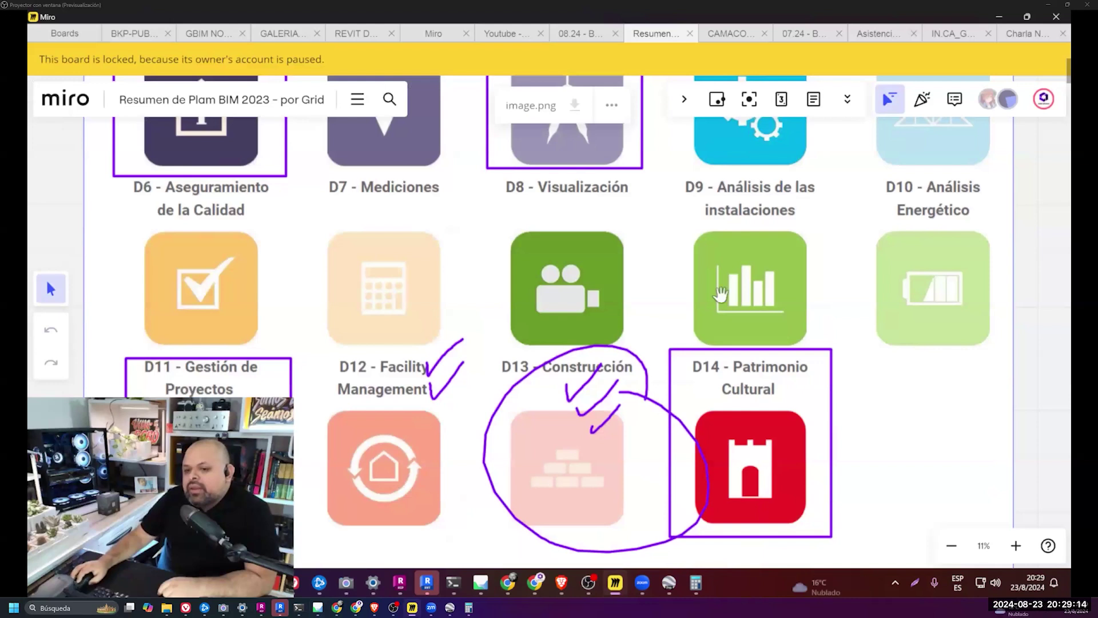
pyautogui.click(999, 17)
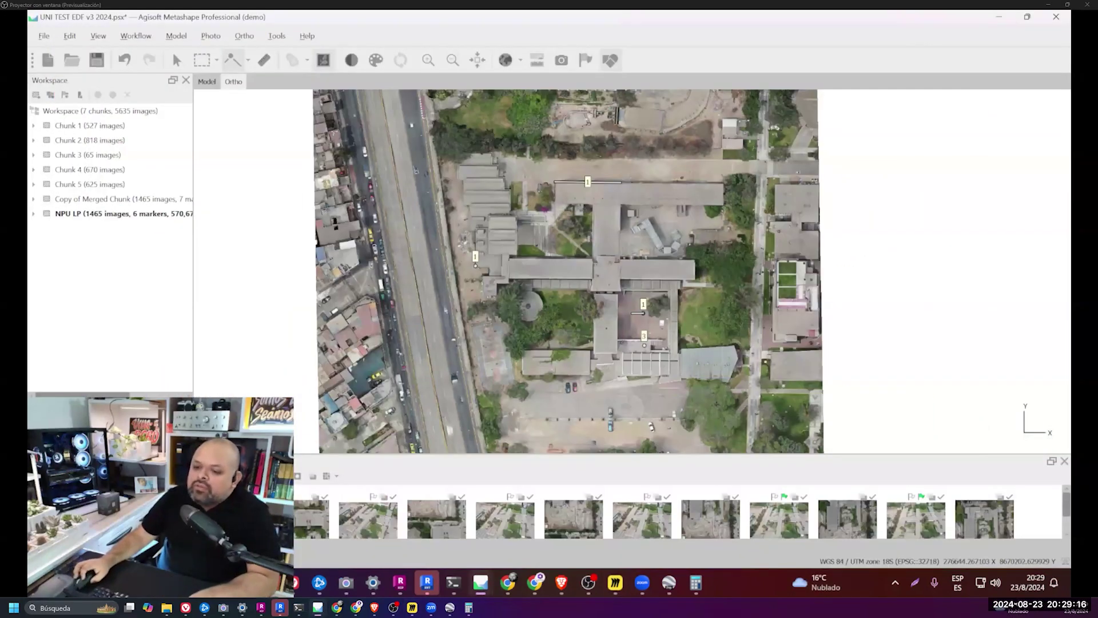
# - In a new Chrome tab, search PIX4 and open the PIX4Dcloud demo site
pyautogui.click(533, 593)
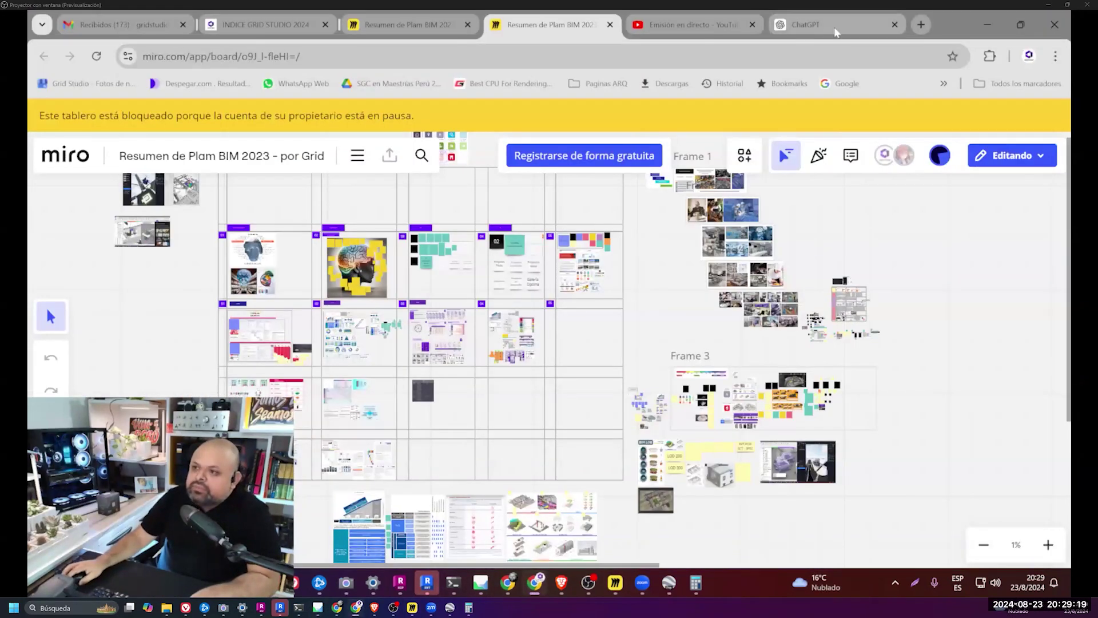
pyautogui.hotkey('ctrl', 't')
pyautogui.write('PIX4')
pyautogui.click(178, 116)
pyautogui.click(215, 391)
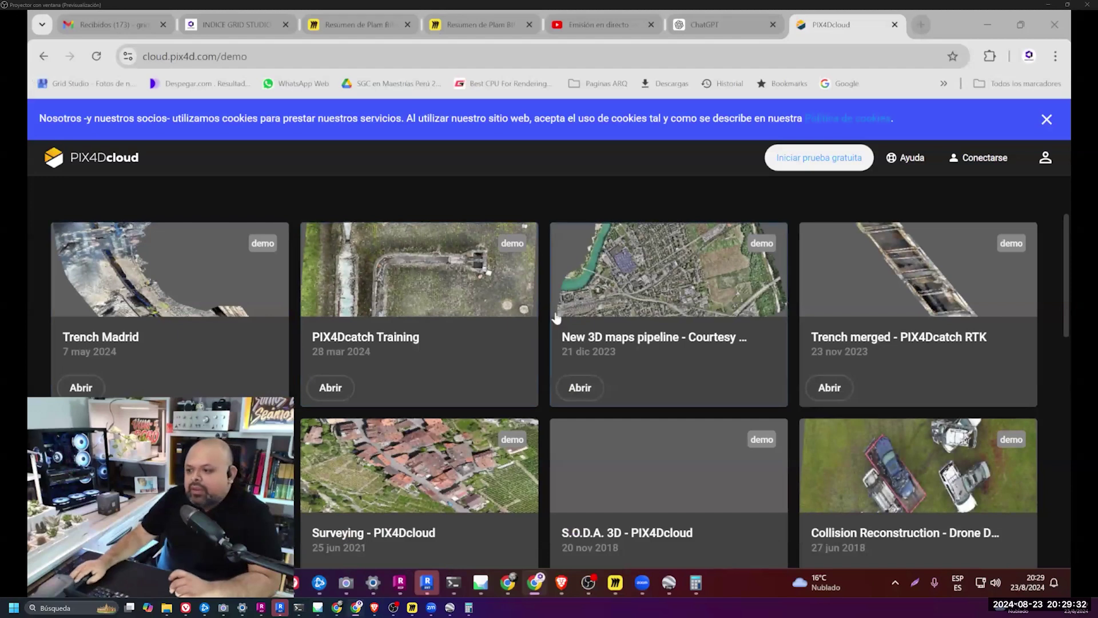
# - Open the Construction site with DXF/IFC files demo and orbit its point cloud in 3D
pyautogui.scroll(-6, 505, 307)
pyautogui.scroll(2, 505, 307)
pyautogui.scroll(2, 497, 305)
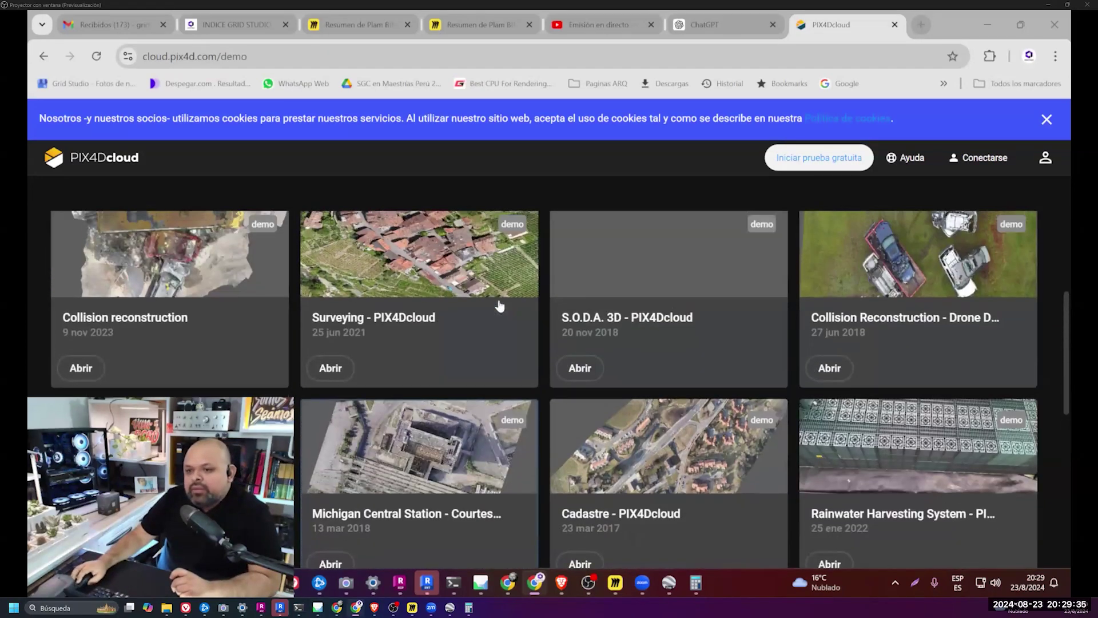
pyautogui.scroll(-6, 572, 309)
pyautogui.scroll(4, 708, 314)
pyautogui.click(622, 314)
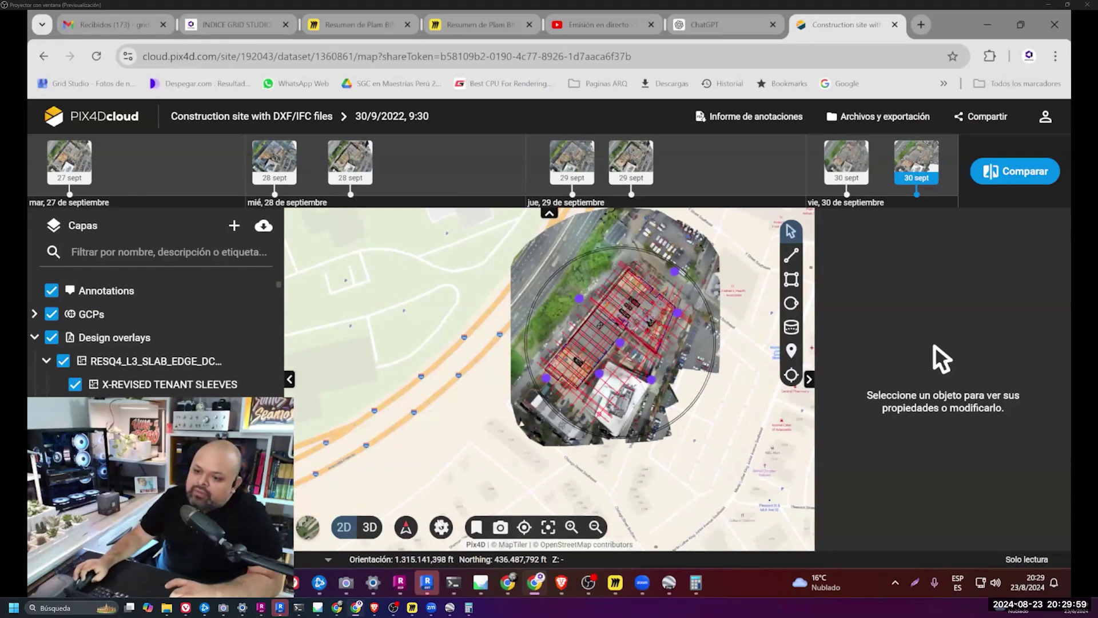
pyautogui.click(376, 529)
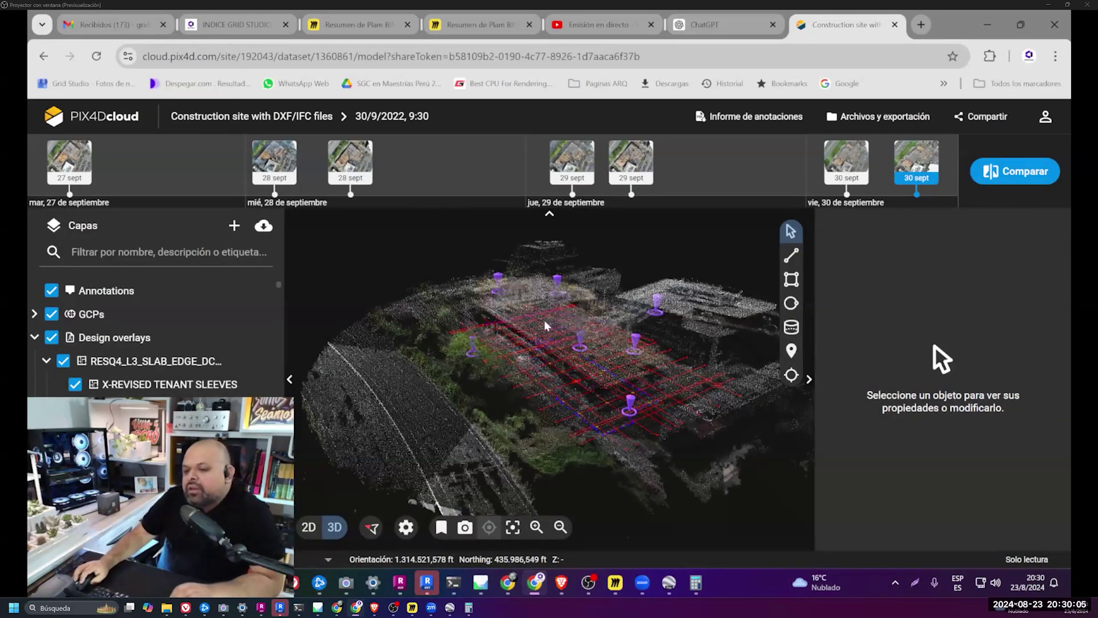
pyautogui.moveTo(539, 327)
pyautogui.mouseDown()
pyautogui.moveTo(567, 354)
pyautogui.moveTo(656, 319)
pyautogui.moveTo(650, 309)
pyautogui.moveTo(576, 314)
pyautogui.moveTo(580, 343)
pyautogui.moveTo(613, 323)
pyautogui.mouseUp()
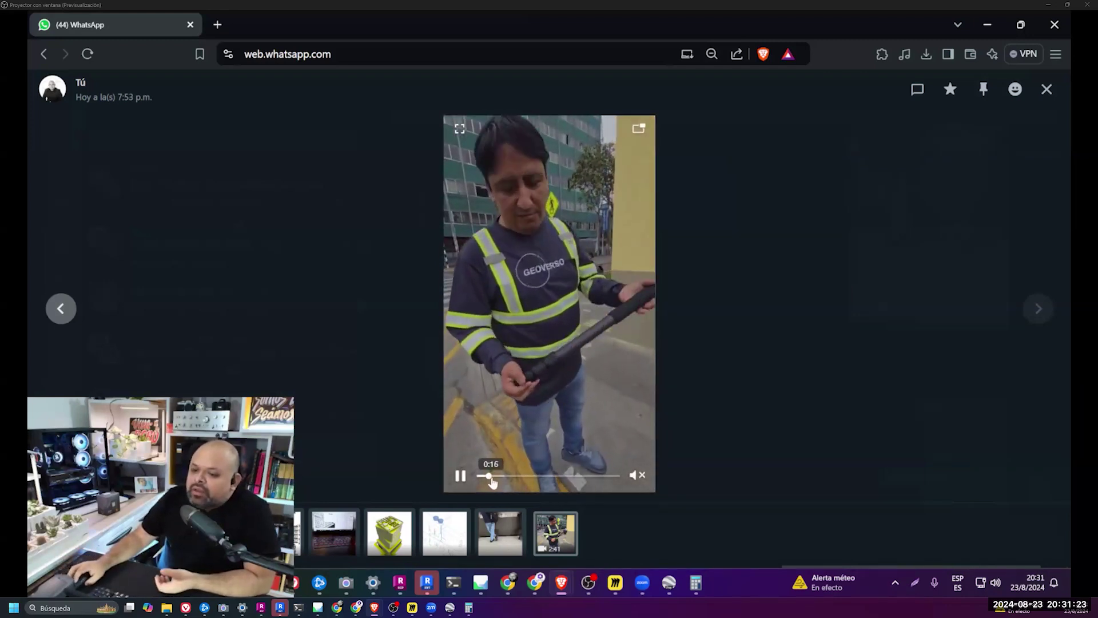
# - Skip ahead and play the scanning-pole video, then shrink WhatsApp to reveal PIX4Dcloud
pyautogui.click(497, 476)
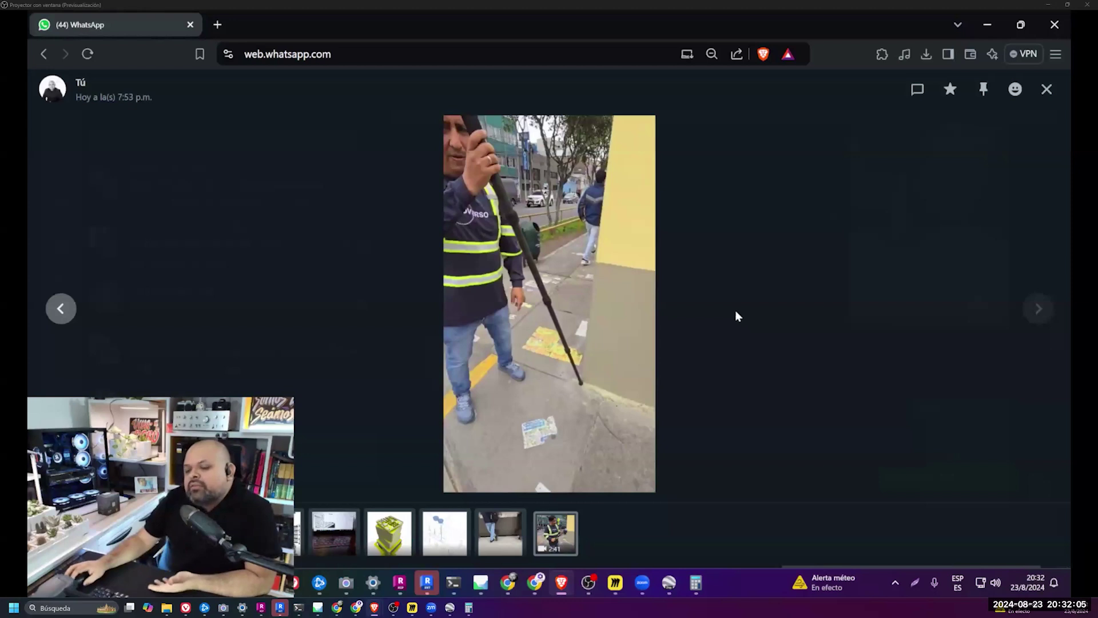
pyautogui.click(622, 293)
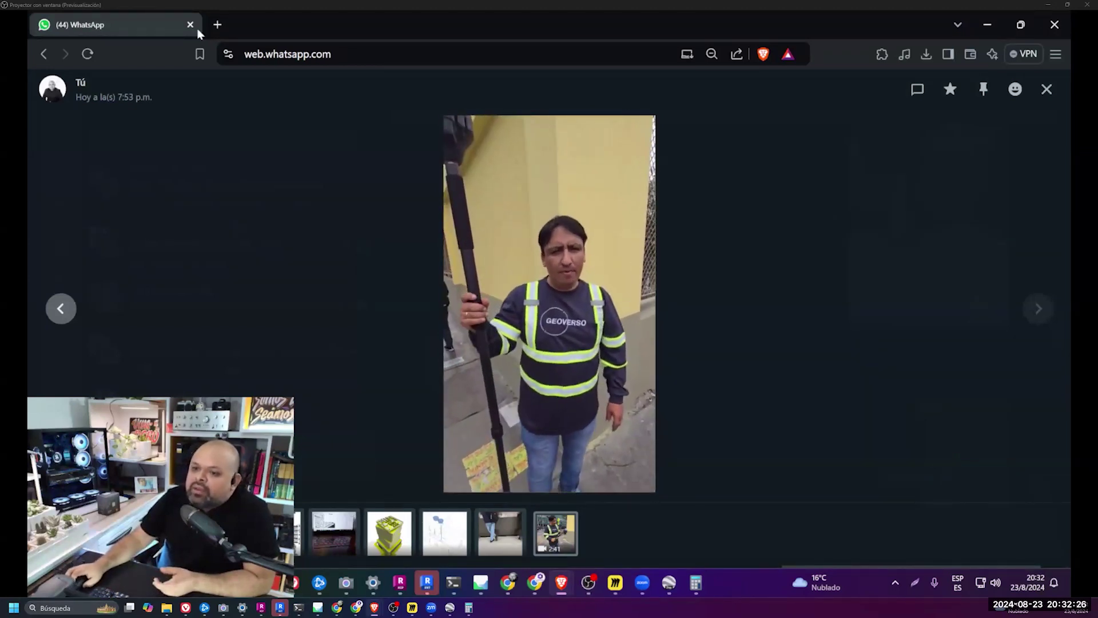
pyautogui.moveTo(547, 20); pyautogui.dragTo(563, 29)
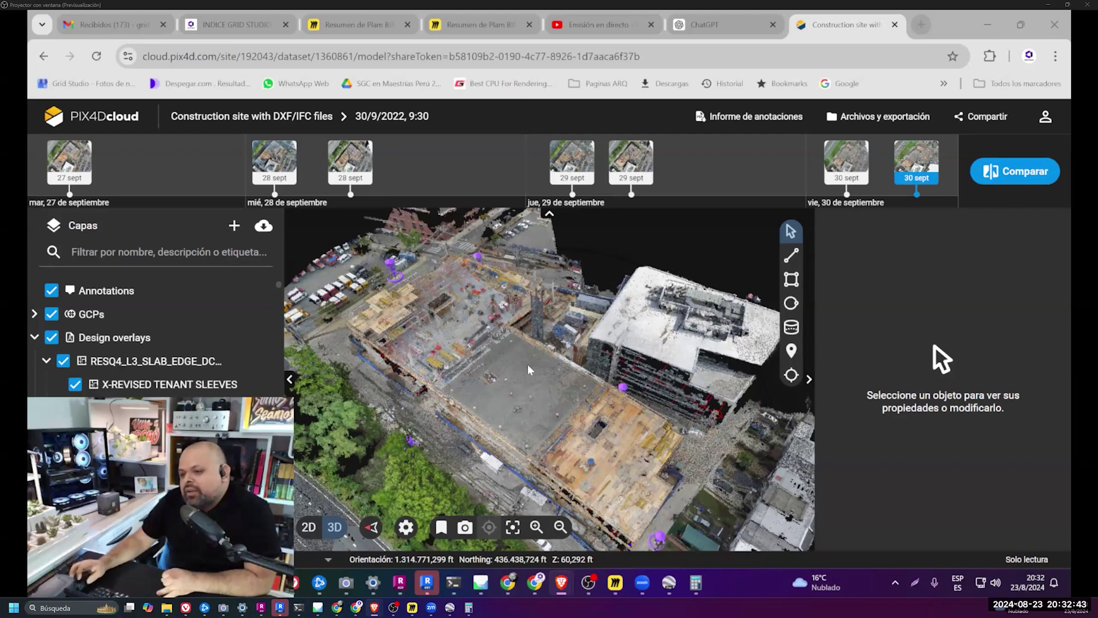
# - Leave the 3D site view for the map and browse the PIX4Dcloud product page to Capture
pyautogui.moveTo(542, 408)
pyautogui.mouseDown()
pyautogui.moveTo(548, 391)
pyautogui.moveTo(654, 386)
pyautogui.moveTo(583, 377)
pyautogui.moveTo(690, 383)
pyautogui.moveTo(700, 366)
pyautogui.mouseUp()
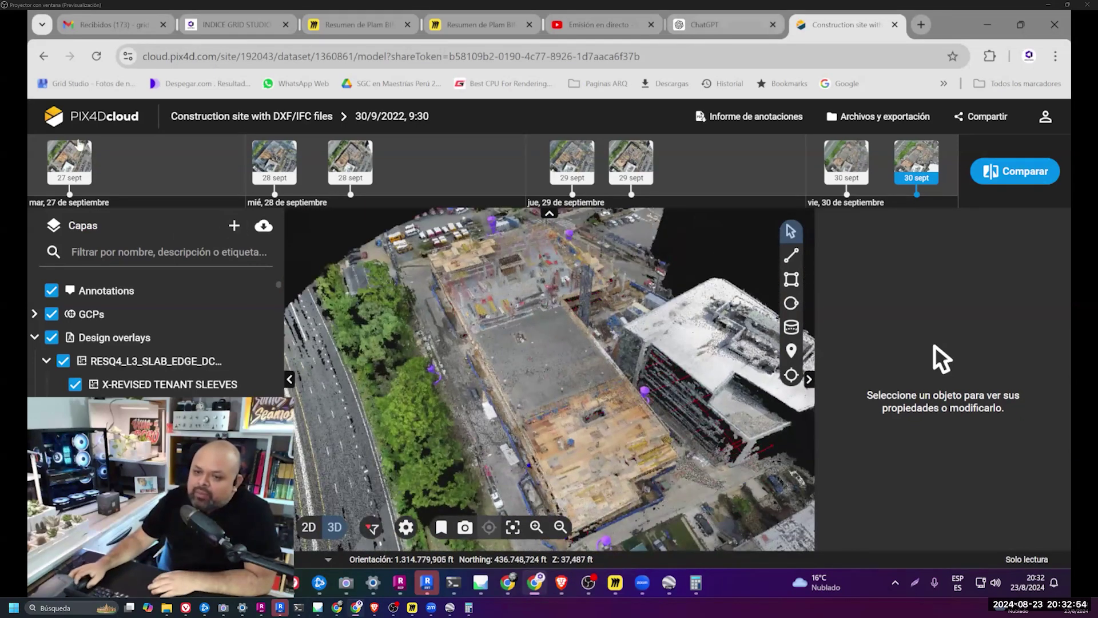
pyautogui.click(44, 56)
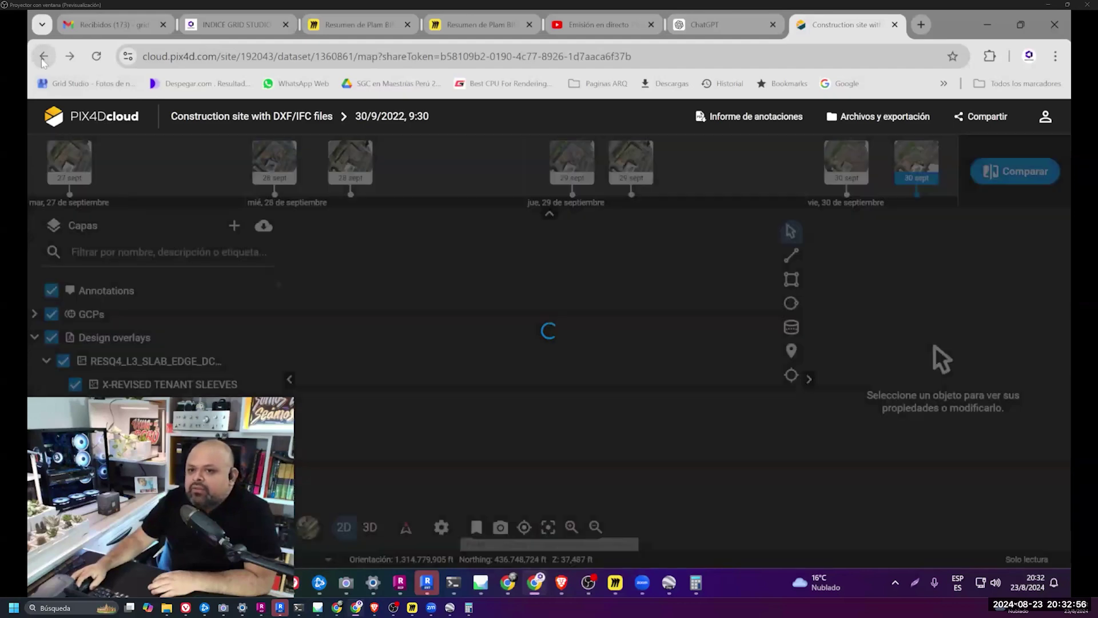
pyautogui.hotkey('alt', 'Left')
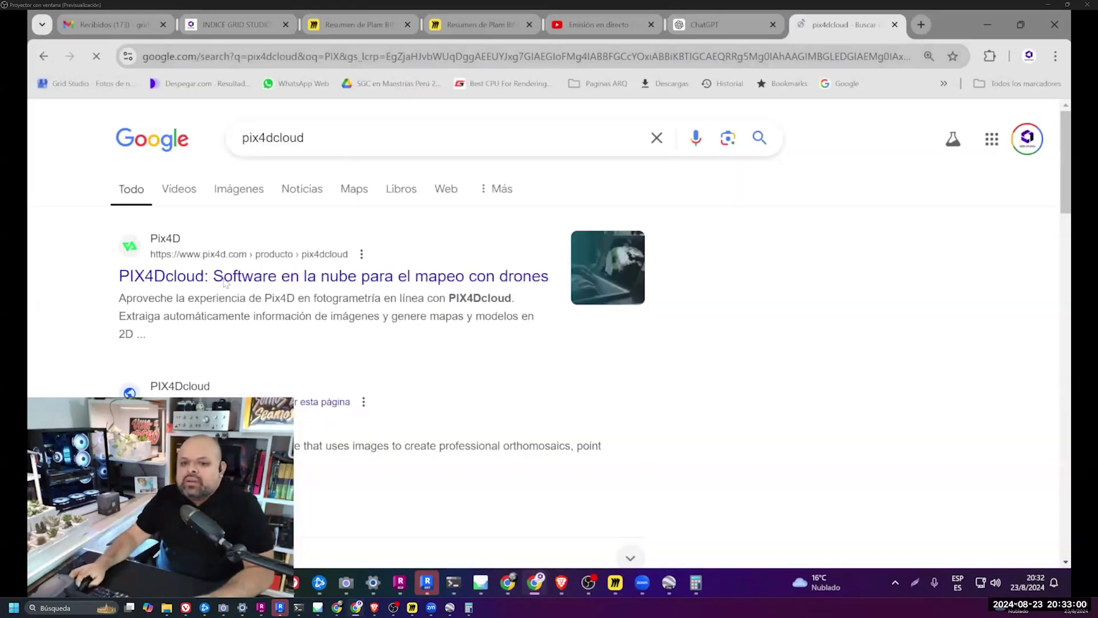
pyautogui.hotkey('alt', 'Right')
pyautogui.scroll(-5, 747, 317)
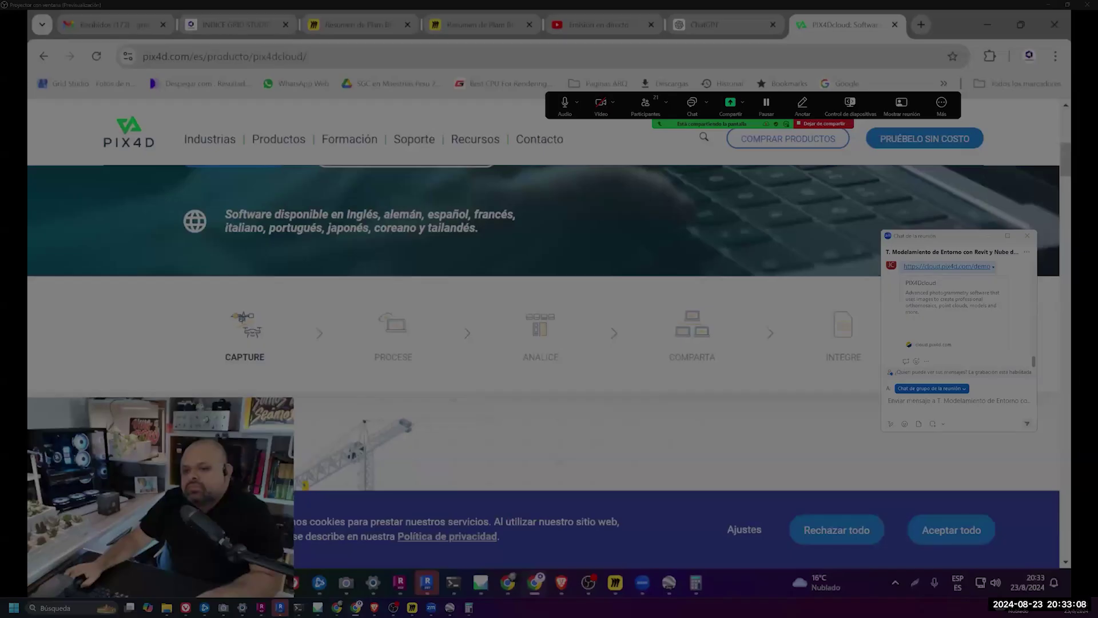
pyautogui.keyDown('ctrl'); pyautogui.scroll(-2, 678, 333); pyautogui.keyUp('ctrl')
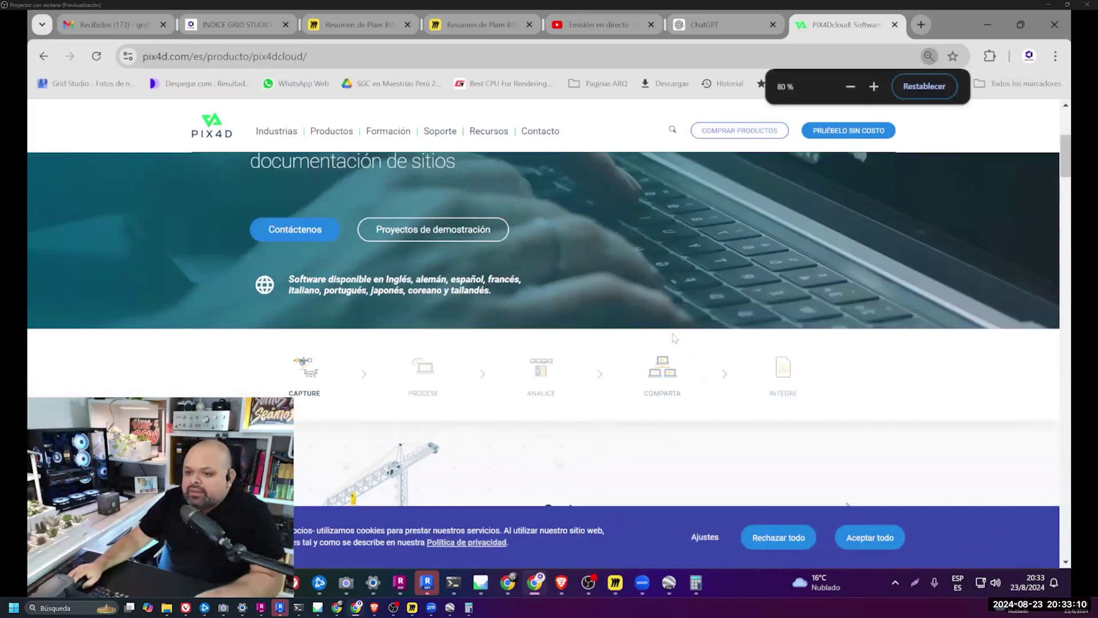
pyautogui.scroll(-3, 677, 334)
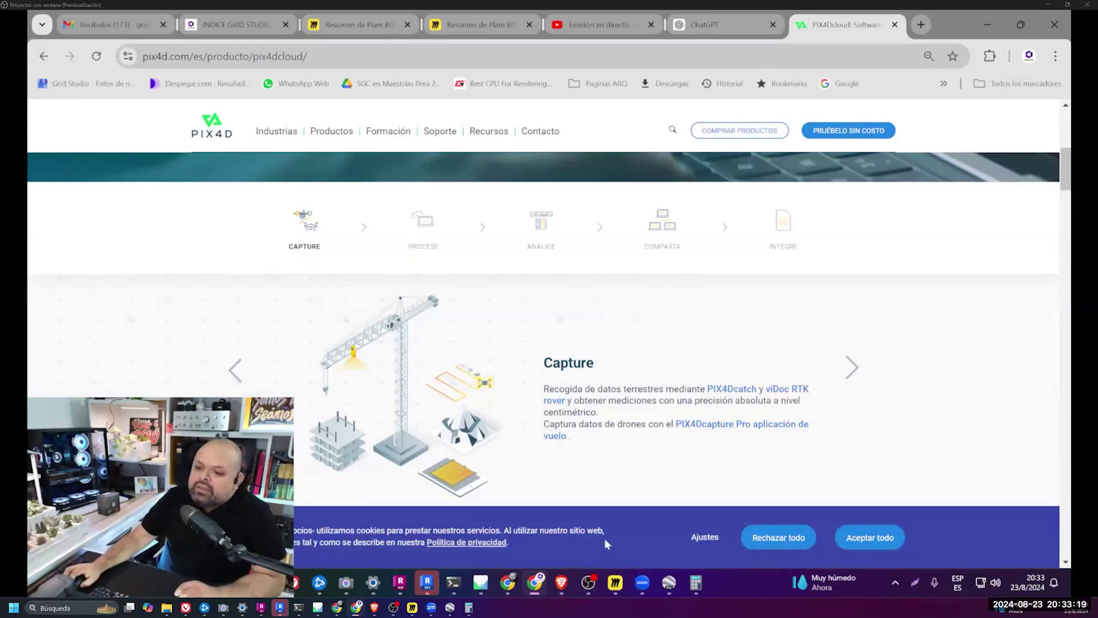
pyautogui.click(616, 584)
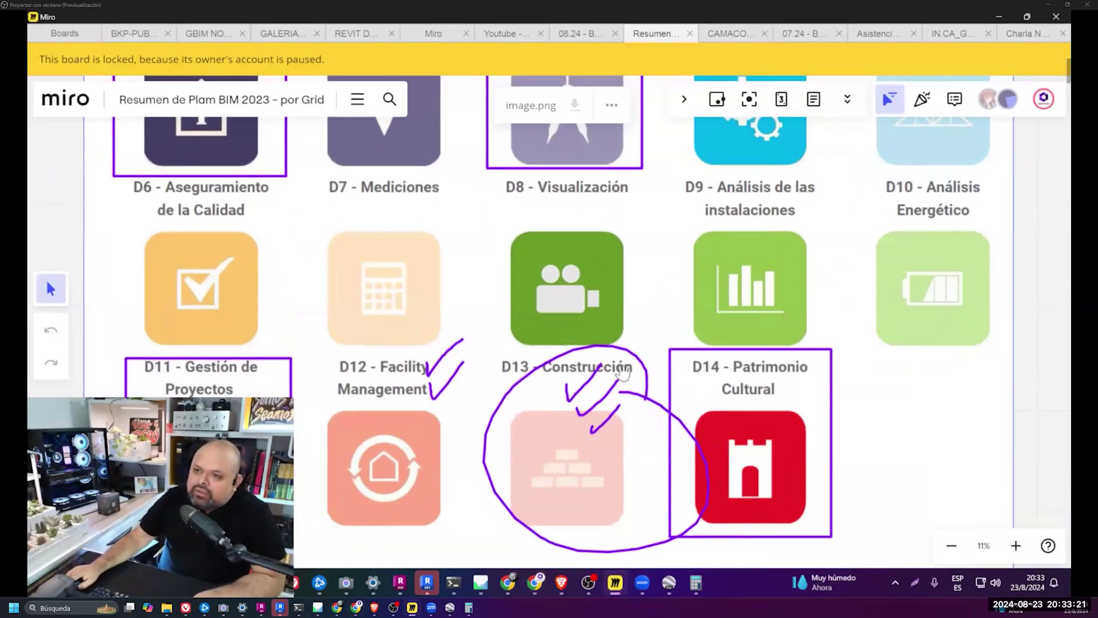
# - Paste the PIX4D Capture screenshot on Charla Nube de Puntos, enlarged beside the storage charts
pyautogui.hotkey('ctrl', '9')
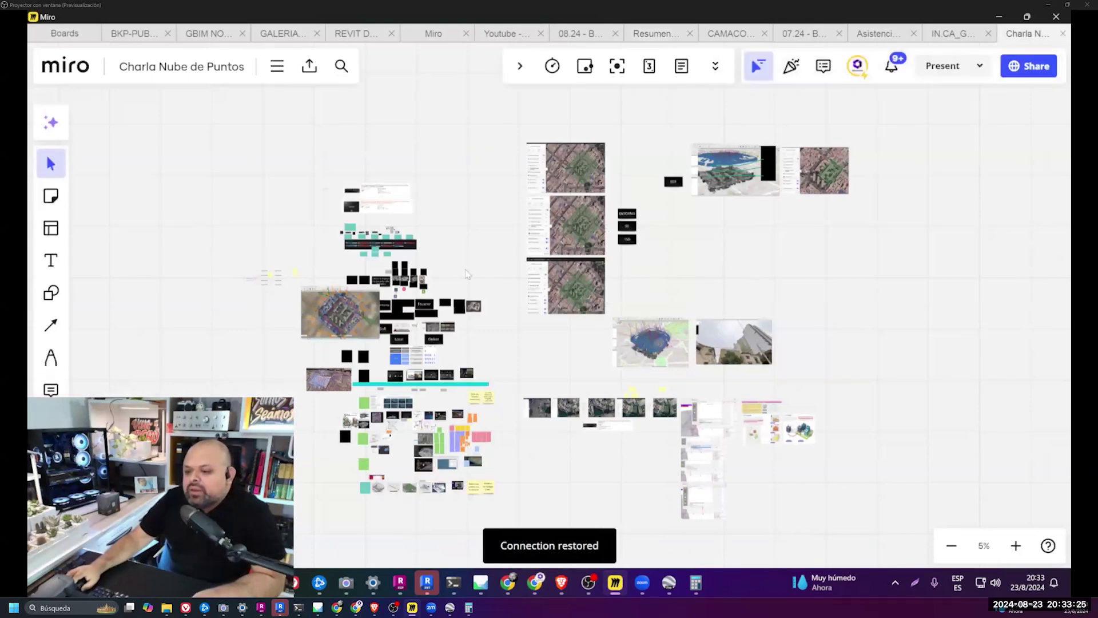
pyautogui.scroll(10, 463, 323)
pyautogui.hotkey('ctrl', 'v')
pyautogui.moveTo(524, 311); pyautogui.dragTo(426, 357)
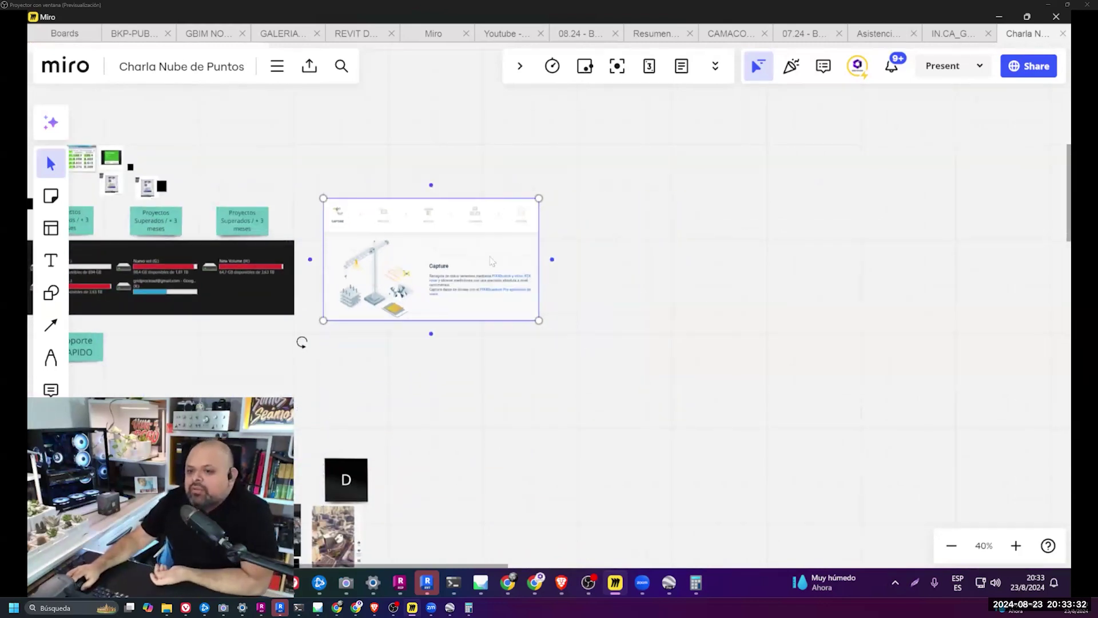
pyautogui.moveTo(577, 315)
pyautogui.mouseDown()
pyautogui.moveTo(517, 362)
pyautogui.moveTo(666, 444)
pyautogui.mouseUp()
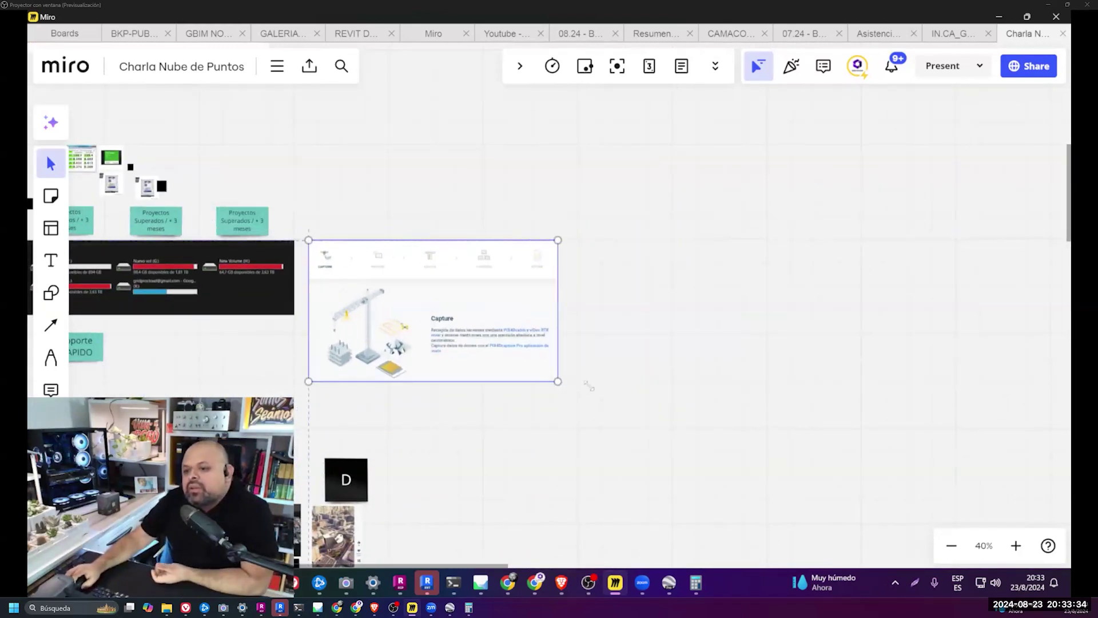
pyautogui.click(772, 372)
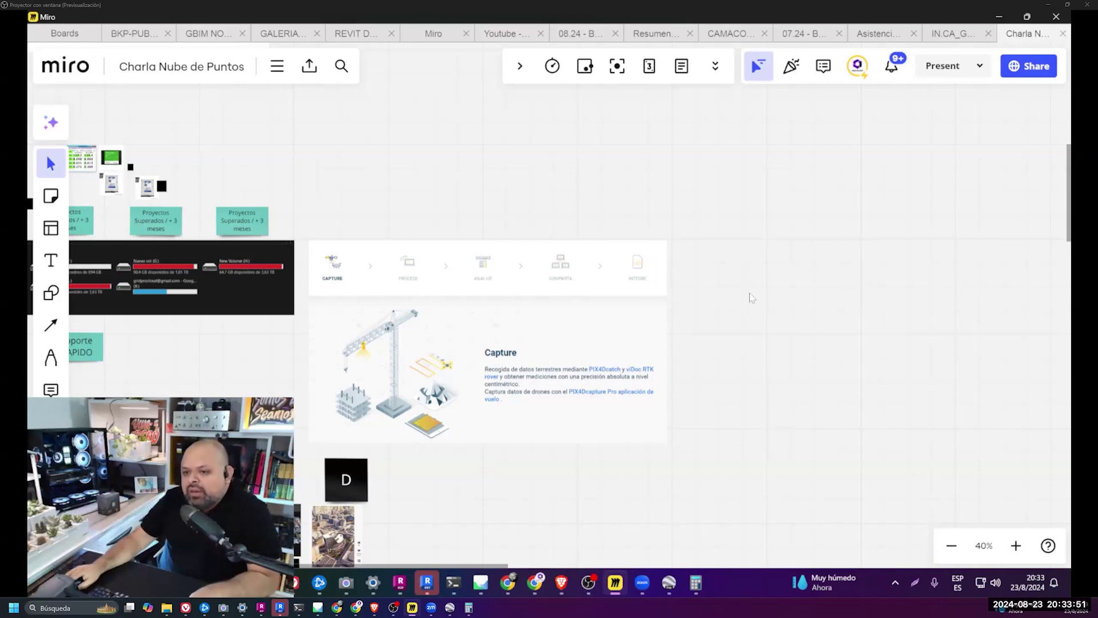
pyautogui.scroll(-5, 747, 296)
pyautogui.moveTo(760, 296); pyautogui.dragTo(679, 254, button='right')
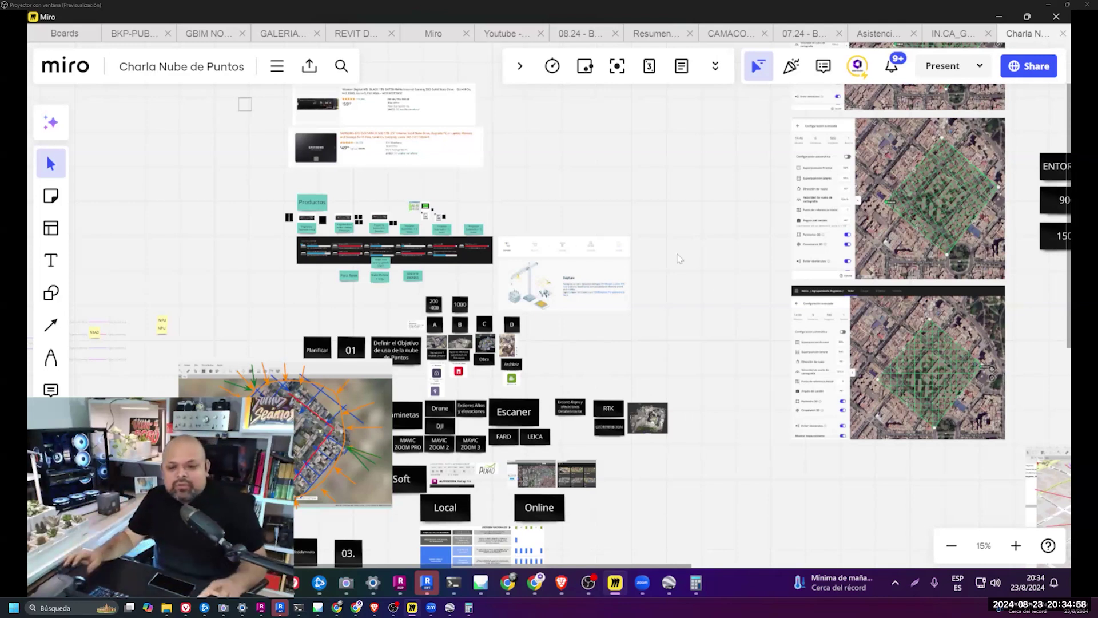
# - Back in Chrome, run a web search for POLICAM
pyautogui.hotkey('alt', 'Tab')
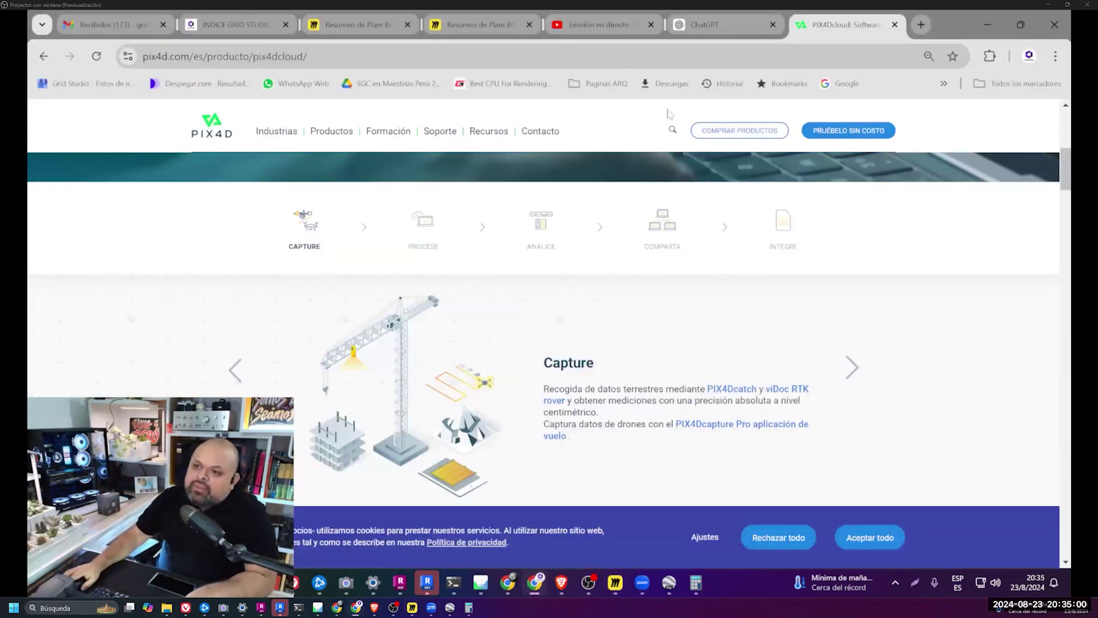
pyautogui.write('l')
pyautogui.press('BackSpace')
pyautogui.press('BackSpace')
pyautogui.write('l')
pyautogui.press('BackSpace')
pyautogui.press('BackSpace')
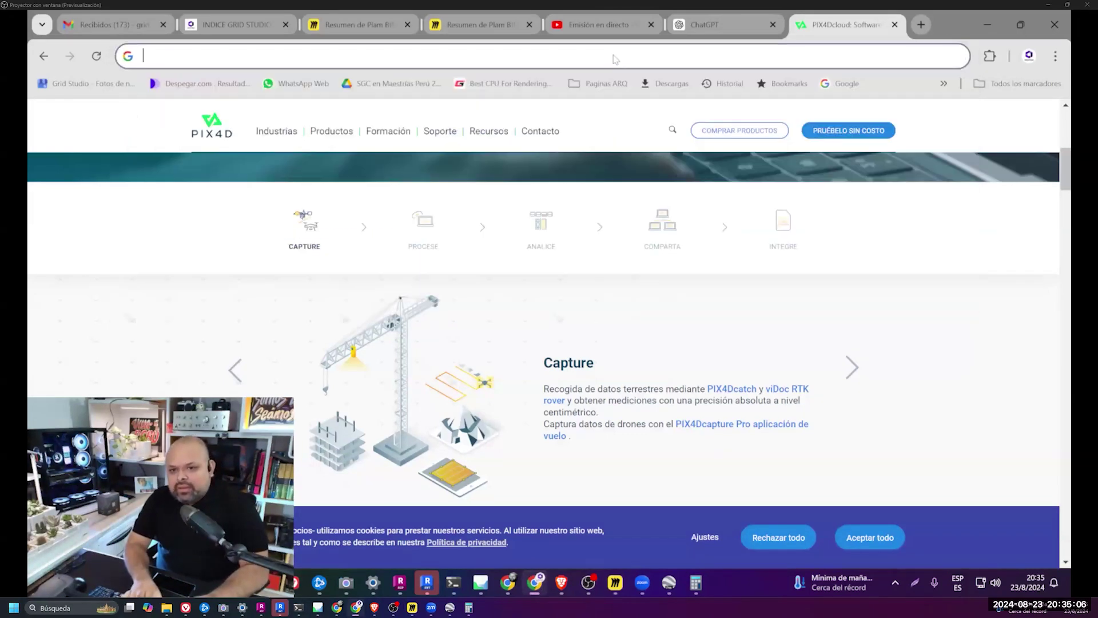
pyautogui.write('IA')
pyautogui.press('BackSpace')
pyautogui.press('BackSpace')
pyautogui.press('BackSpace')
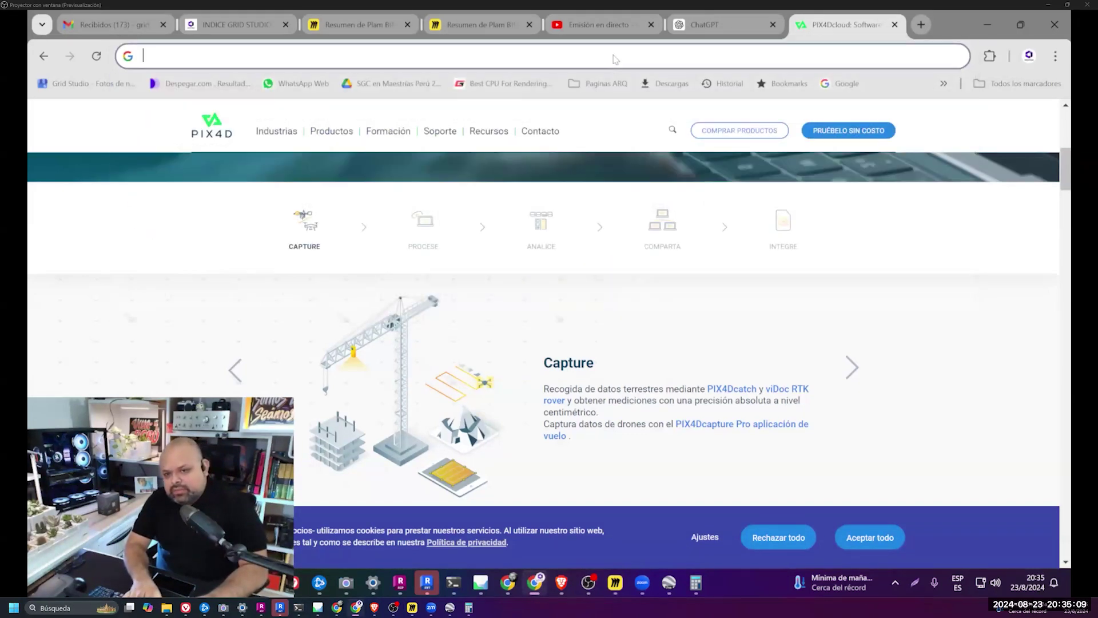
pyautogui.write('POL')
pyautogui.press('BackSpace')
pyautogui.write('OLICAM')
pyautogui.press('Return')
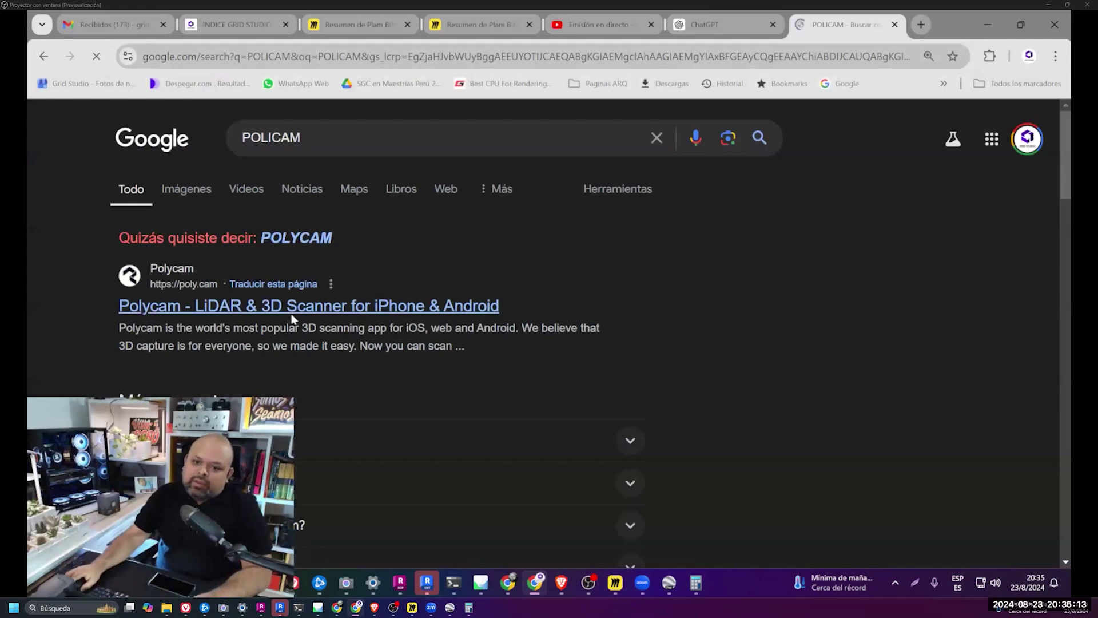
# - Open the poly.cam site and log in with a Google account
pyautogui.click(338, 307)
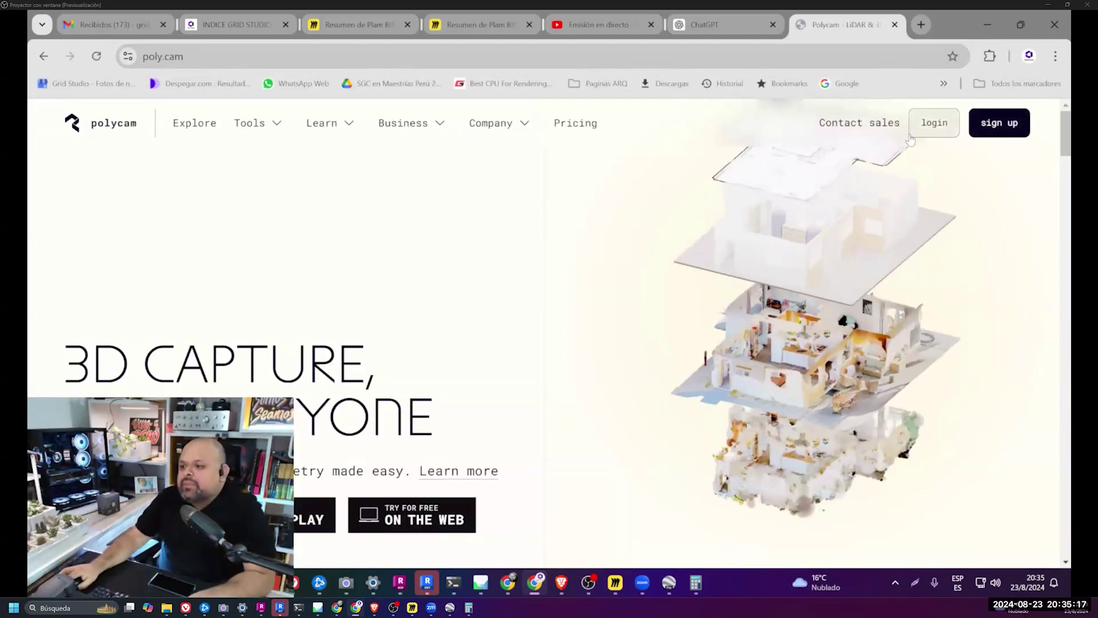
pyautogui.click(946, 123)
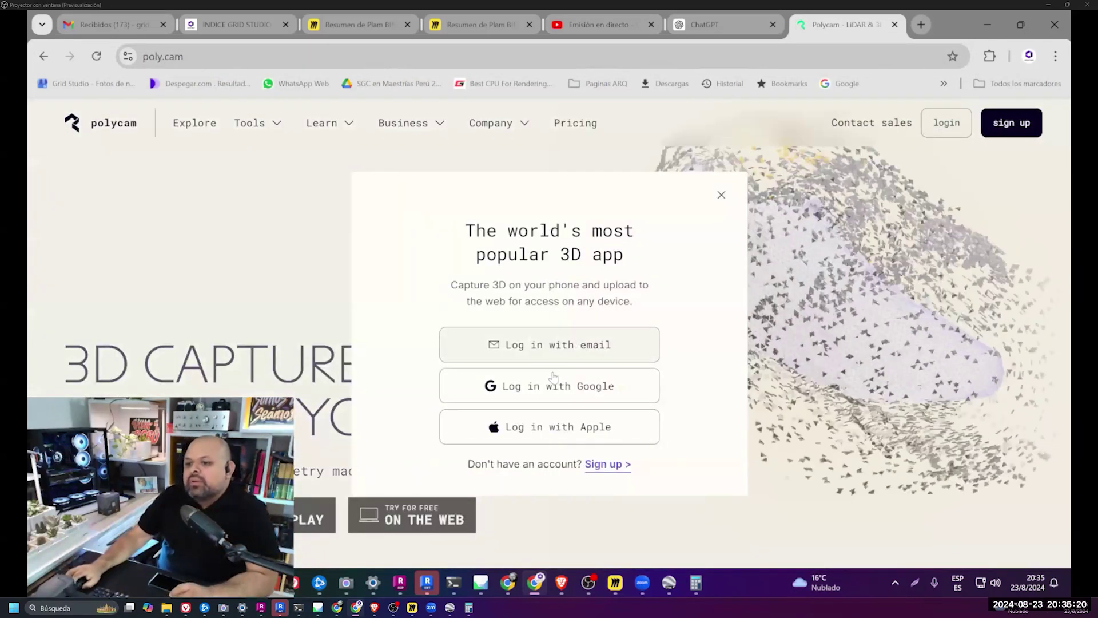
pyautogui.click(561, 382)
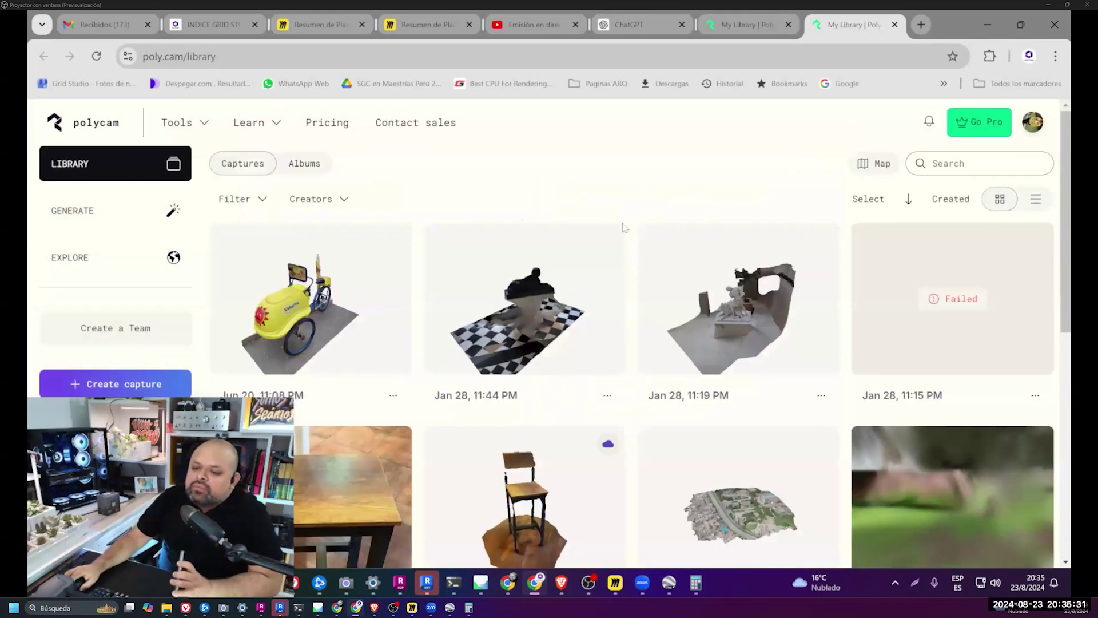
# - Open the Jan 28, 11:19 PM statue capture and orbit around it, including from above
pyautogui.click(739, 313)
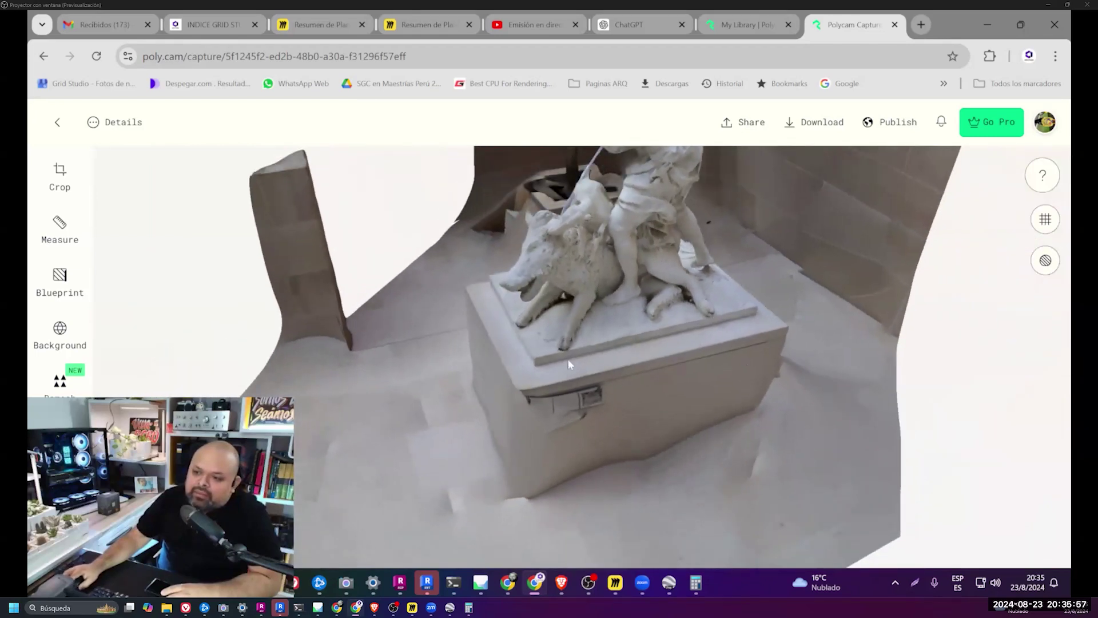
pyautogui.moveTo(569, 363); pyautogui.dragTo(259, 354)
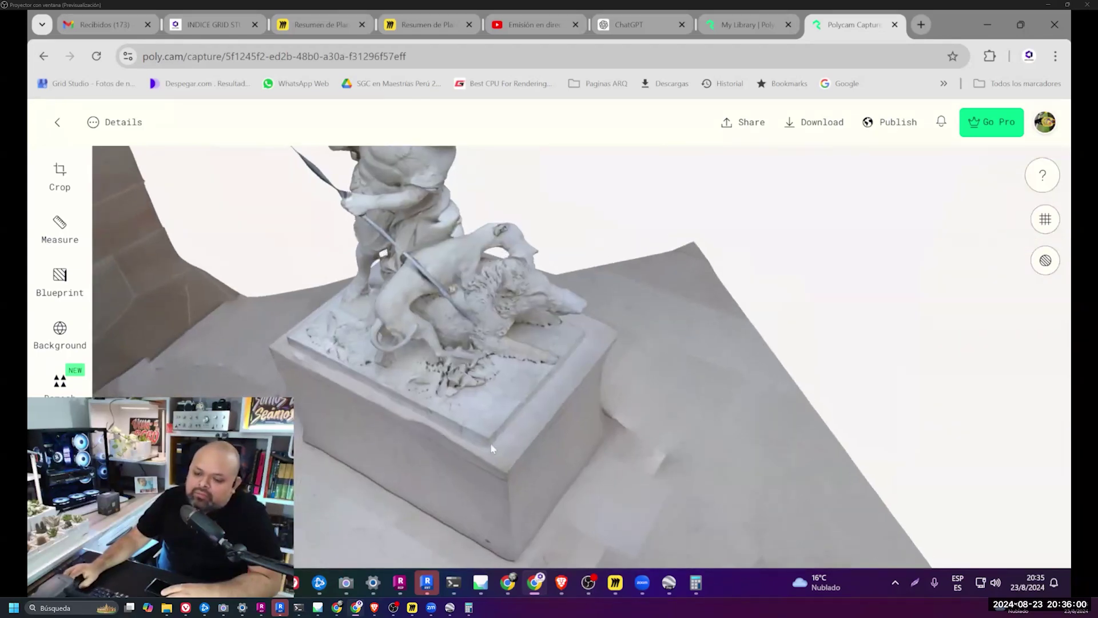
pyautogui.moveTo(518, 479); pyautogui.dragTo(323, 455)
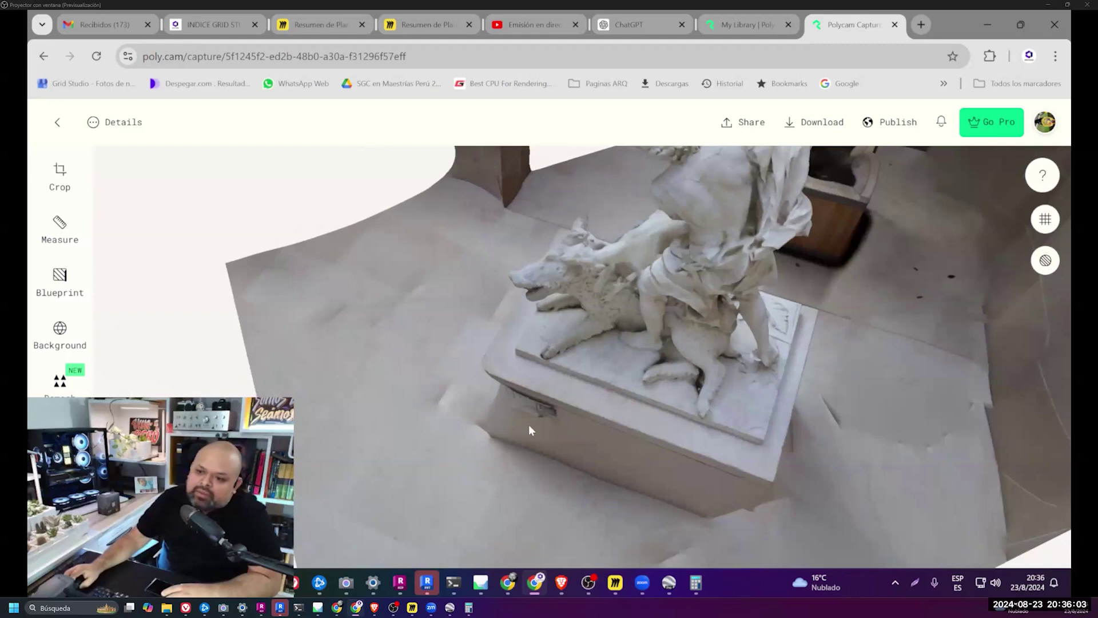
pyautogui.moveTo(529, 424)
pyautogui.mouseDown()
pyautogui.moveTo(623, 387)
pyautogui.moveTo(527, 490)
pyautogui.mouseUp()
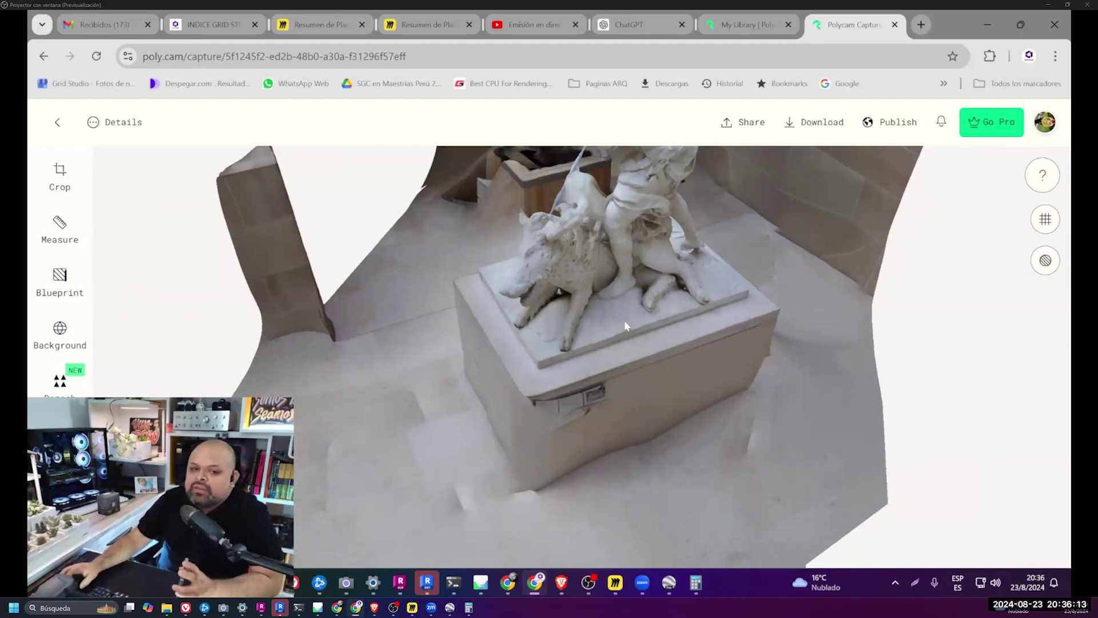
pyautogui.moveTo(538, 333)
pyautogui.mouseDown()
pyautogui.moveTo(649, 450)
pyautogui.moveTo(560, 414)
pyautogui.moveTo(608, 334)
pyautogui.mouseUp()
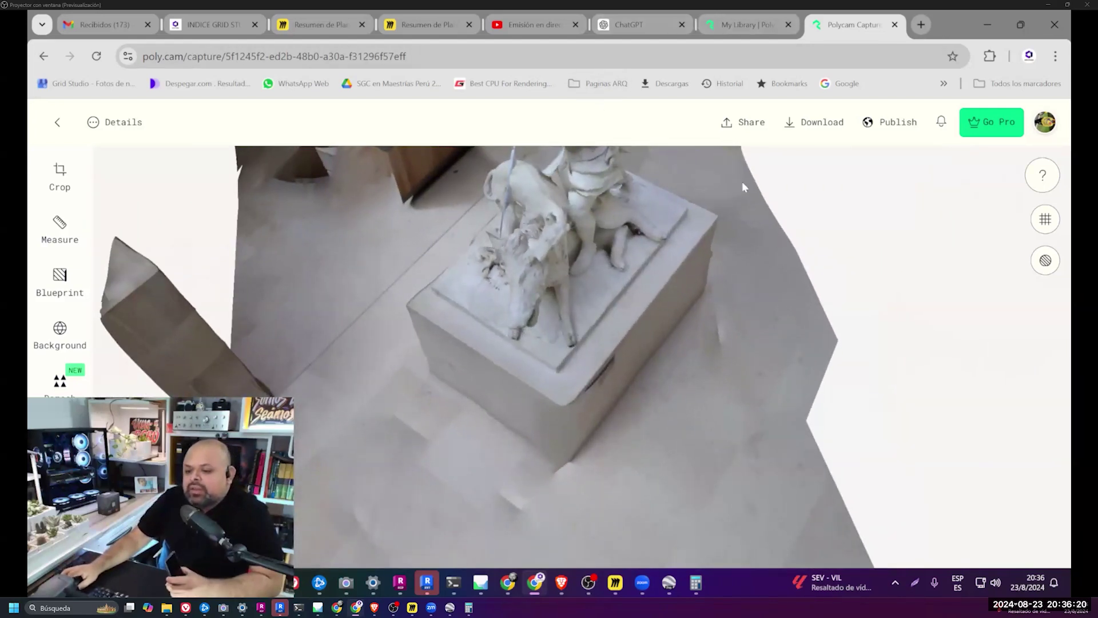
# - Zoom into the Metashape orthomosaic, then return to the Polycam statue and orbit slightly
pyautogui.click(481, 582)
pyautogui.click(361, 513)
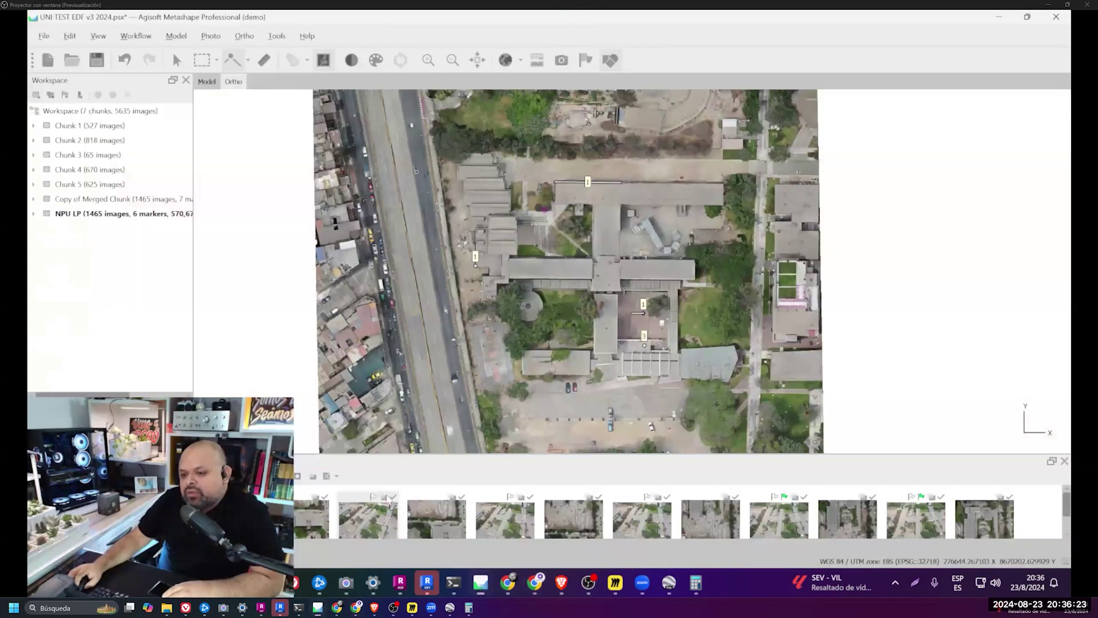
pyautogui.scroll(2, 532, 241)
pyautogui.scroll(2, 531, 241)
pyautogui.scroll(3, 525, 276)
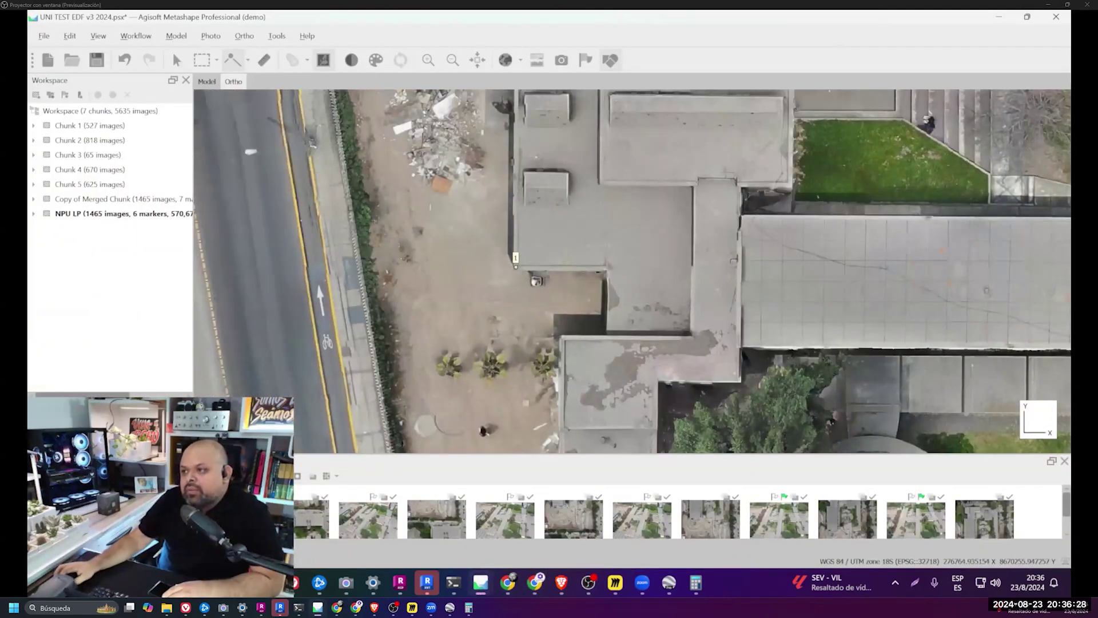
pyautogui.click(998, 17)
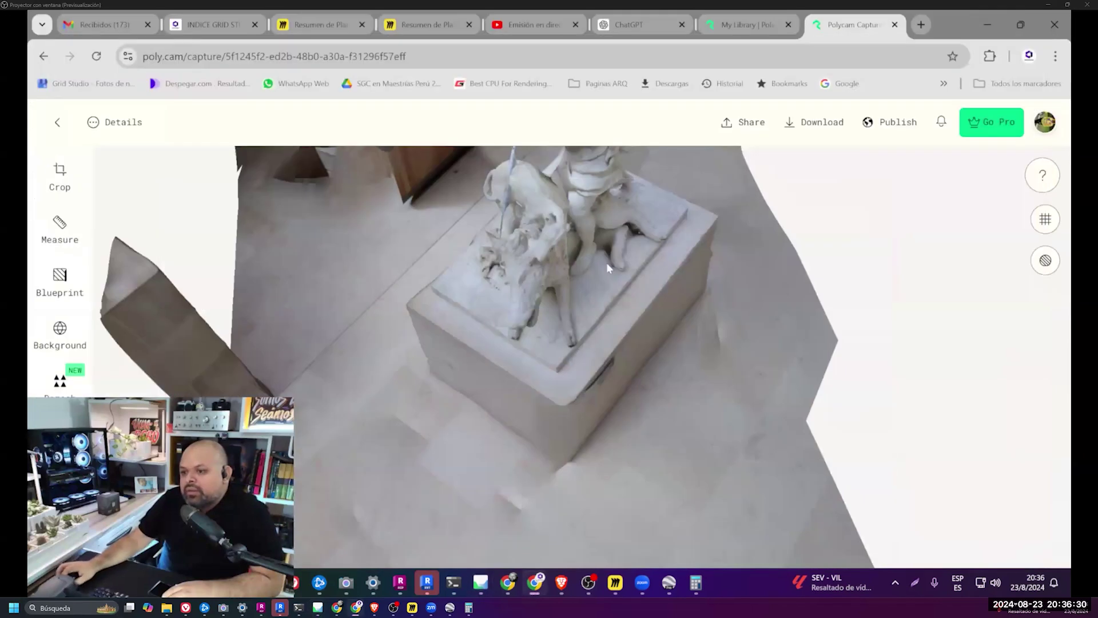
pyautogui.moveTo(437, 364); pyautogui.dragTo(427, 373)
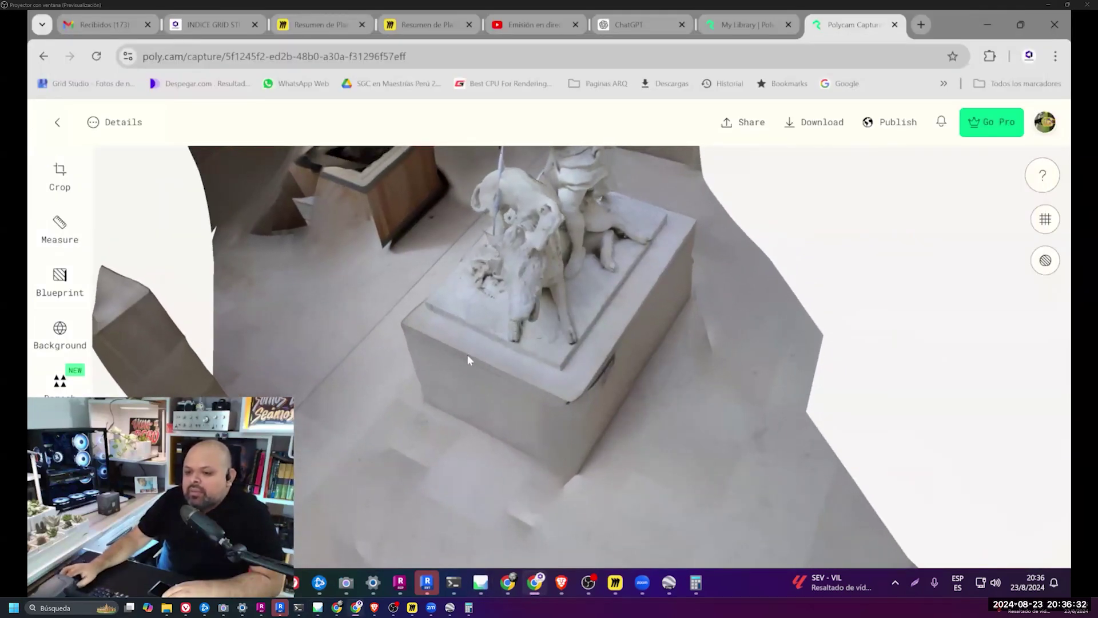
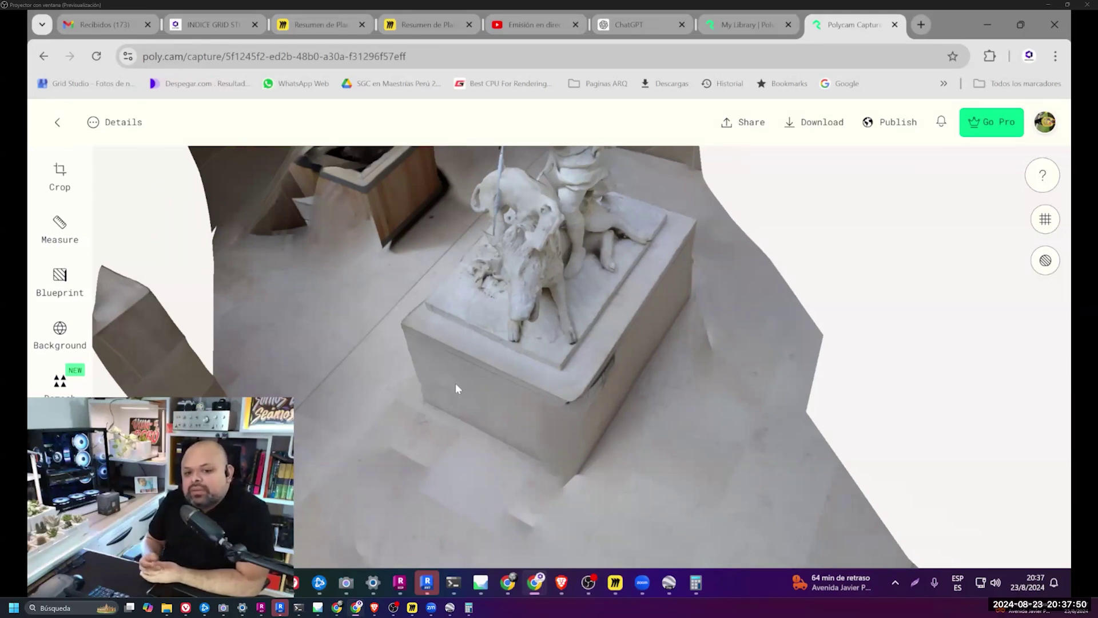
# - Return to the Polycam library and open the aerial campus capture
pyautogui.hotkey('alt', 'Left')
pyautogui.scroll(-2, 771, 355)
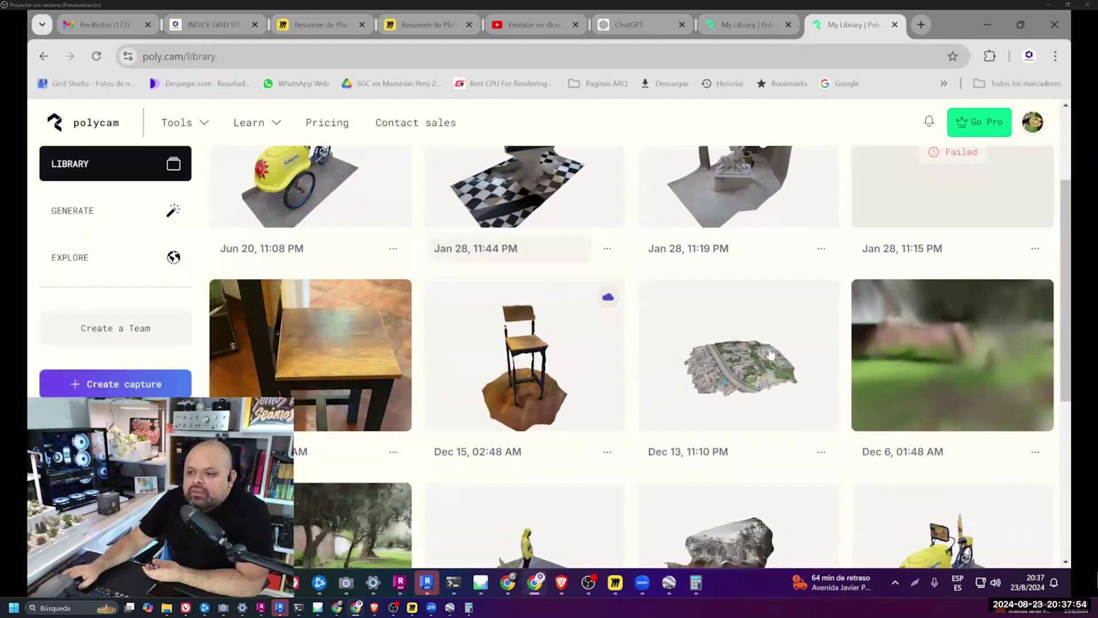
pyautogui.click(770, 354)
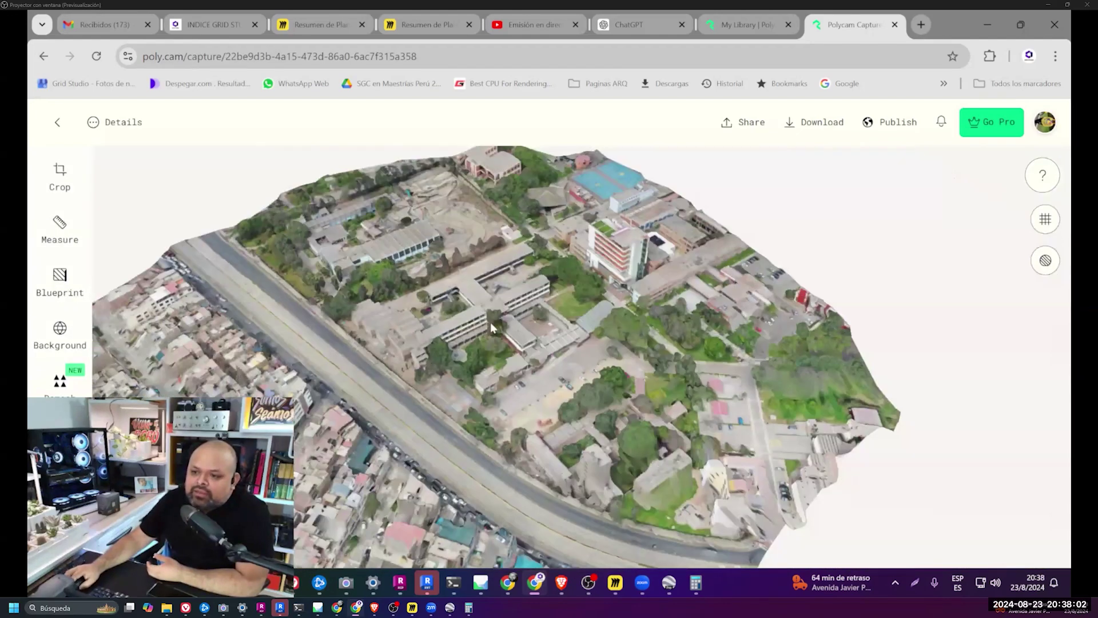
# - Orbit and zoom the campus model to an angled view of the courtyard building
pyautogui.moveTo(489, 321)
pyautogui.mouseDown()
pyautogui.moveTo(662, 342)
pyautogui.moveTo(462, 353)
pyautogui.mouseUp()
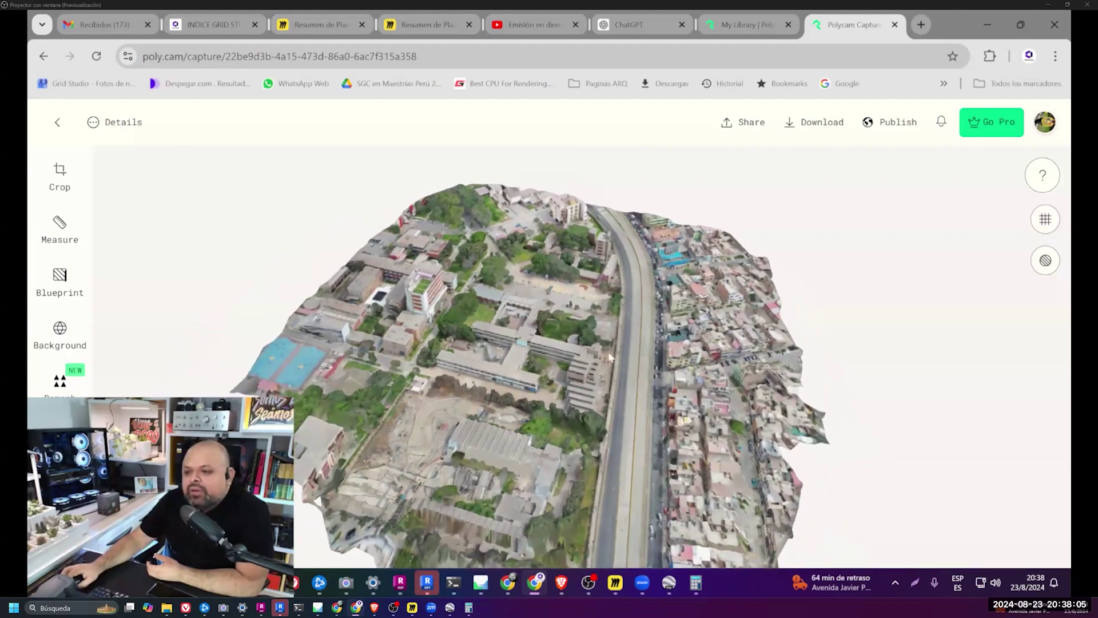
pyautogui.scroll(5, 462, 353)
pyautogui.scroll(5, 457, 320)
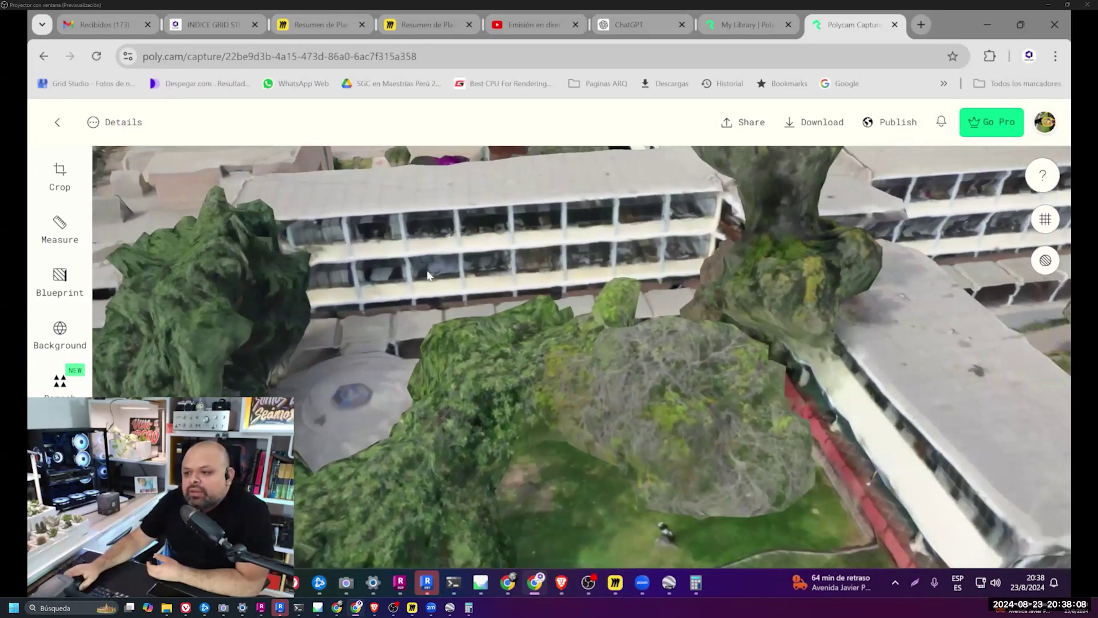
pyautogui.moveTo(428, 275); pyautogui.dragTo(585, 332)
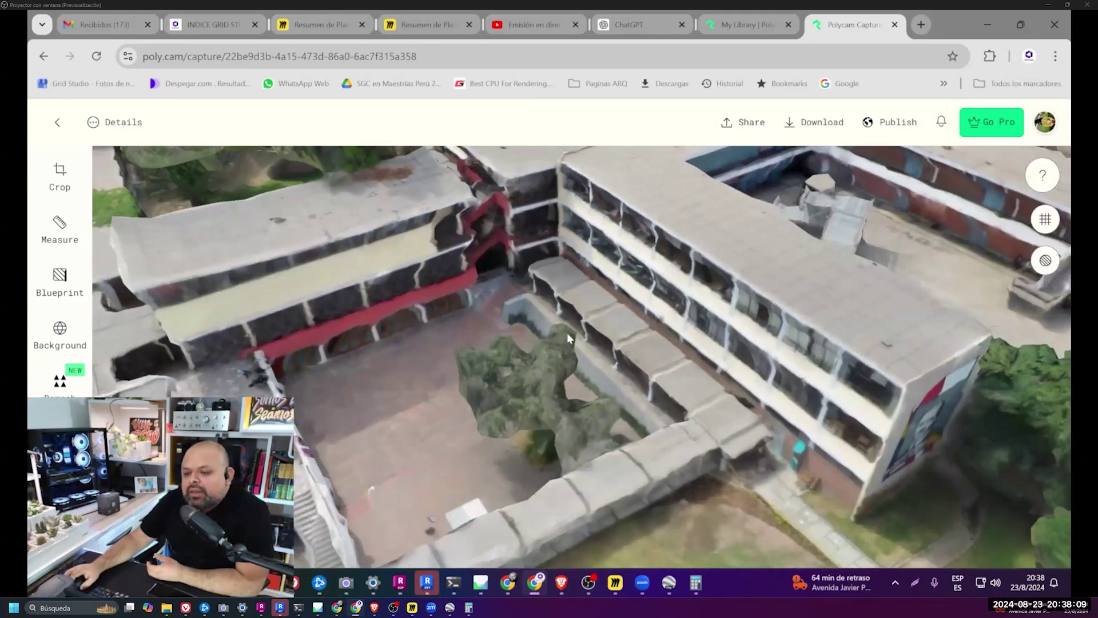
pyautogui.scroll(3, 557, 332)
pyautogui.scroll(-2, 566, 330)
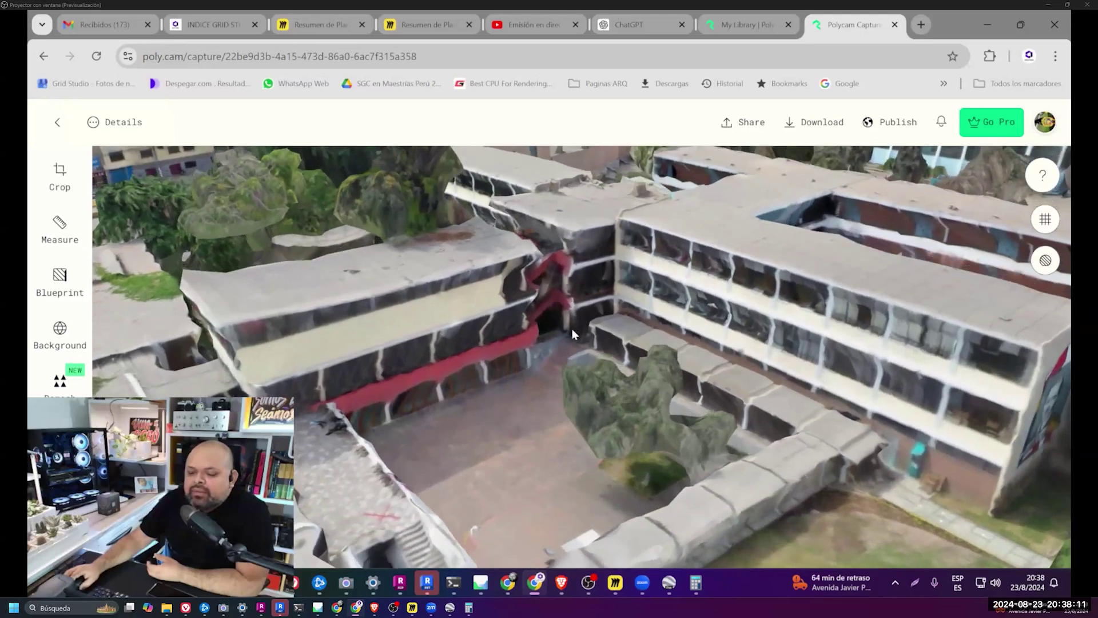
pyautogui.scroll(-5, 569, 323)
pyautogui.scroll(4, 575, 308)
pyautogui.scroll(3, 574, 303)
pyautogui.scroll(2, 566, 346)
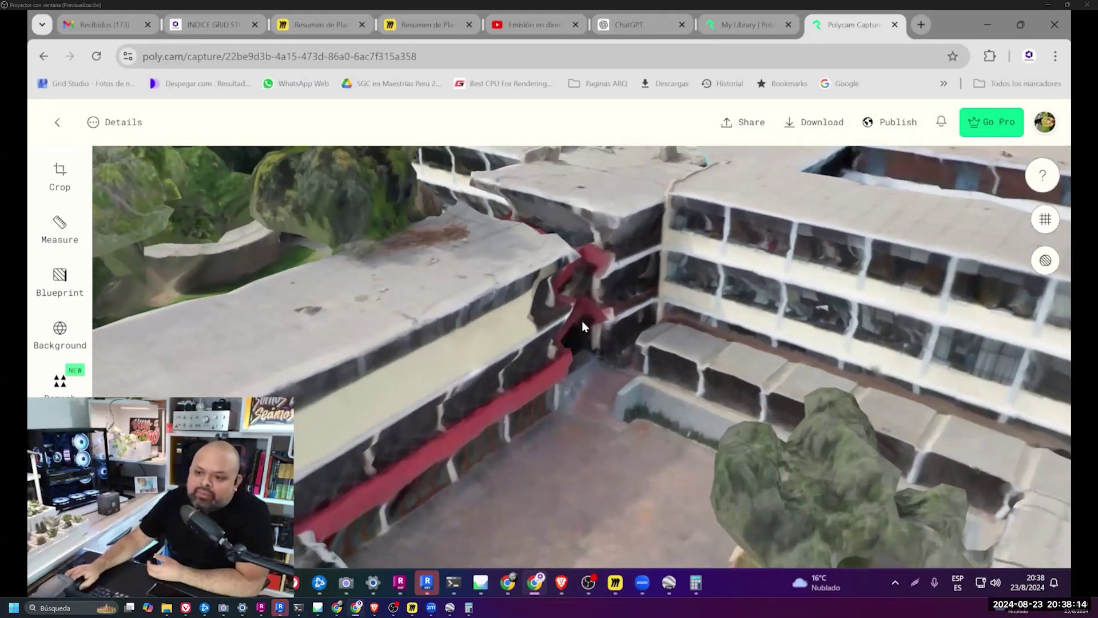
pyautogui.moveTo(481, 582)
pyautogui.click(346, 518)
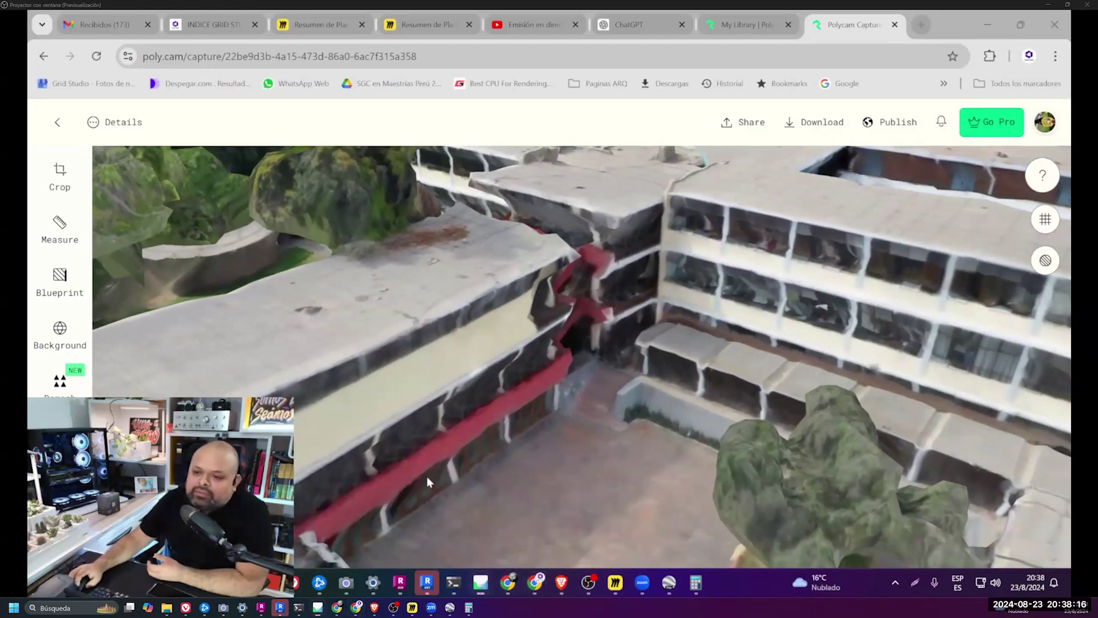
# - Zoom into the red stairs of the NPU LP campus model, tilt around them, and zoom back out
pyautogui.scroll(2, 651, 292)
pyautogui.scroll(2, 641, 289)
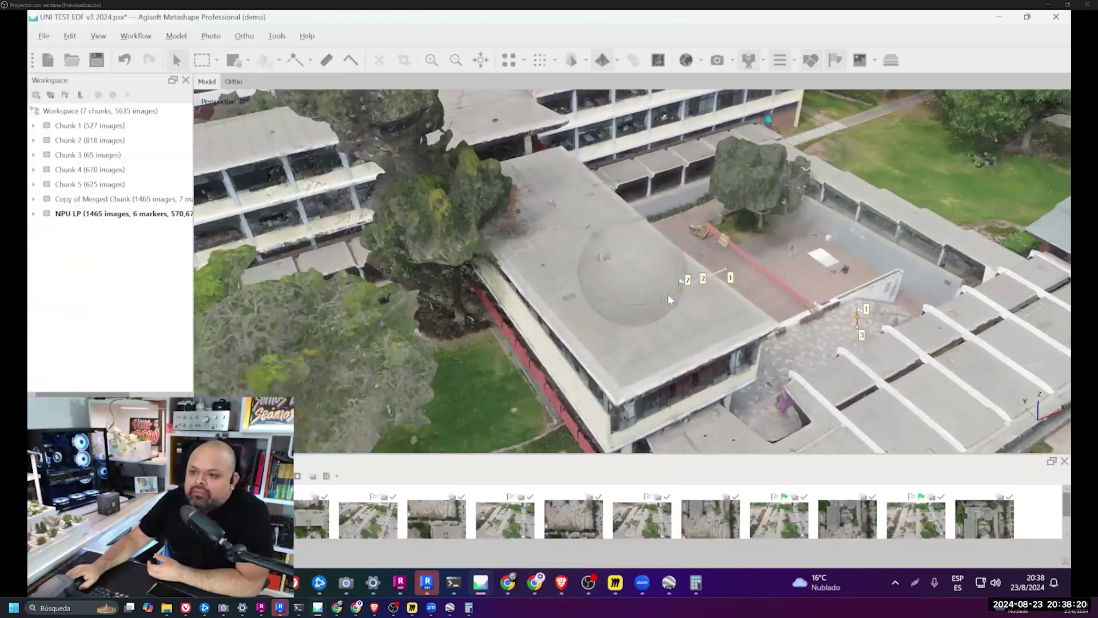
pyautogui.scroll(2, 629, 283)
pyautogui.scroll(1, 623, 280)
pyautogui.scroll(1, 623, 280)
pyautogui.scroll(1, 658, 279)
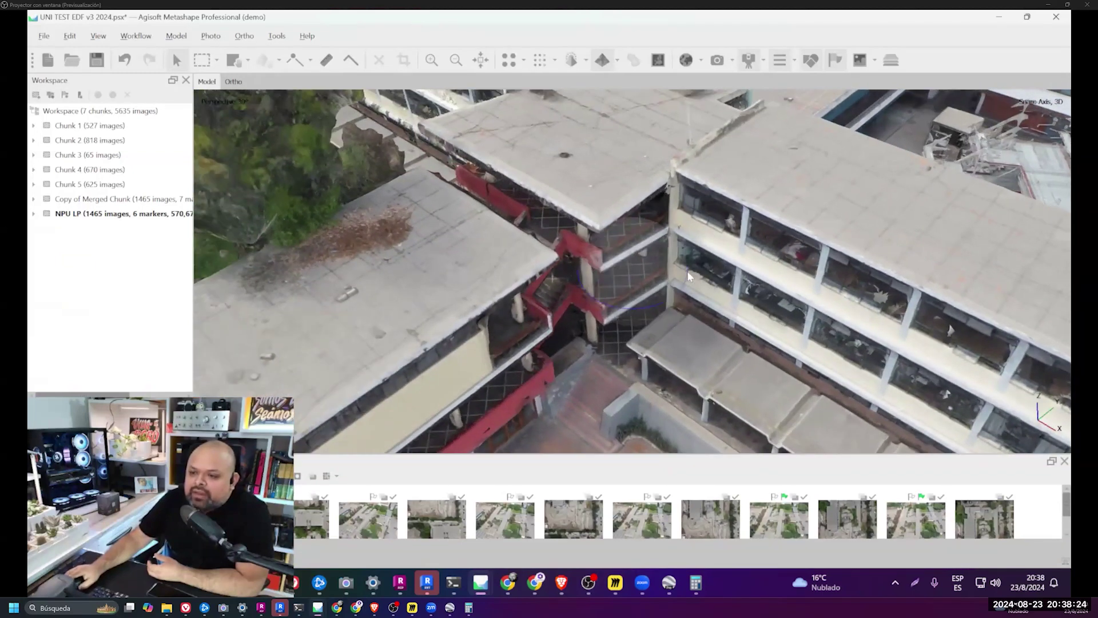
pyautogui.scroll(1, 590, 309)
pyautogui.scroll(1, 584, 289)
pyautogui.scroll(1, 581, 269)
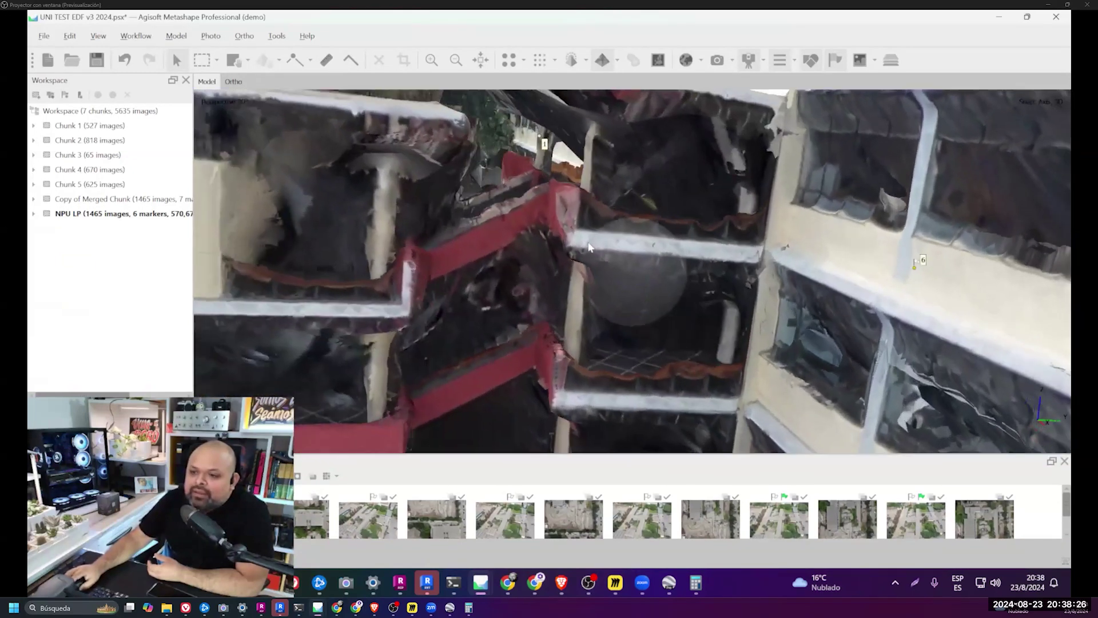
pyautogui.scroll(1, 579, 249)
pyautogui.moveTo(579, 246)
pyautogui.mouseDown()
pyautogui.moveTo(632, 290)
pyautogui.moveTo(632, 257)
pyautogui.moveTo(652, 261)
pyautogui.moveTo(602, 303)
pyautogui.moveTo(698, 303)
pyautogui.moveTo(690, 278)
pyautogui.mouseUp()
pyautogui.scroll(-3, 652, 262)
pyautogui.scroll(-3, 629, 283)
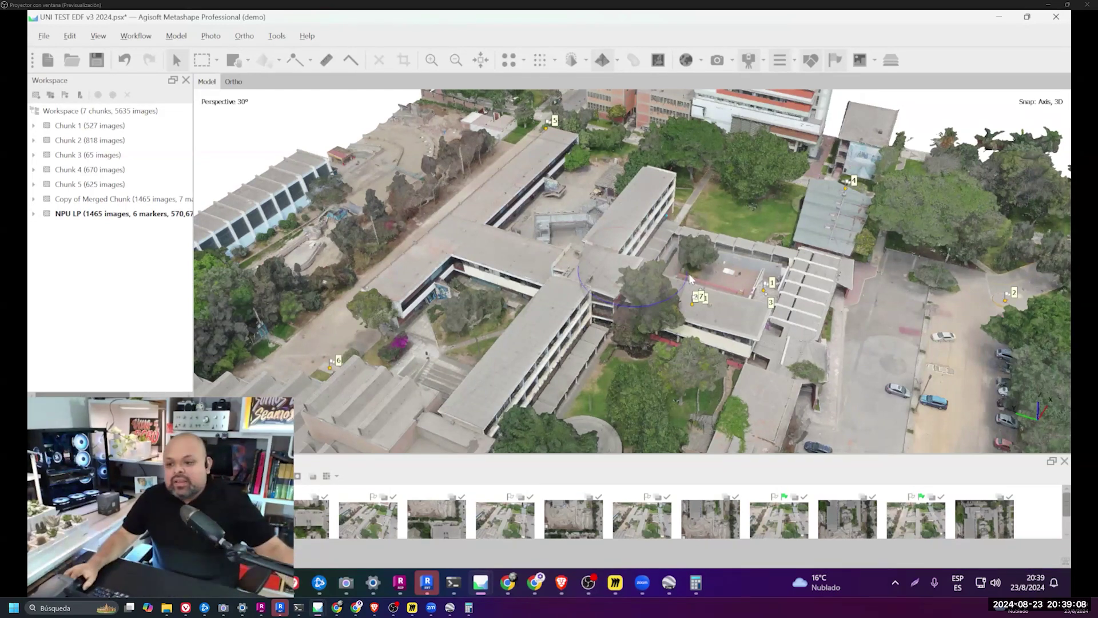
# - Minimize Metashape and orbit the Polycam campus model to show more behind it
pyautogui.click(998, 17)
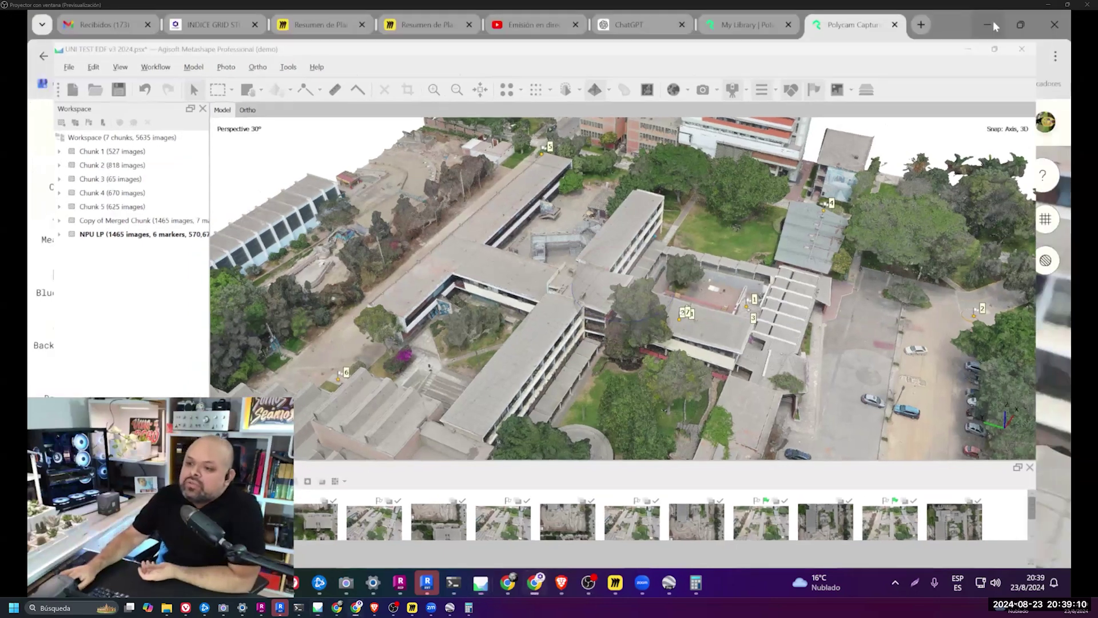
pyautogui.scroll(-10, 685, 204)
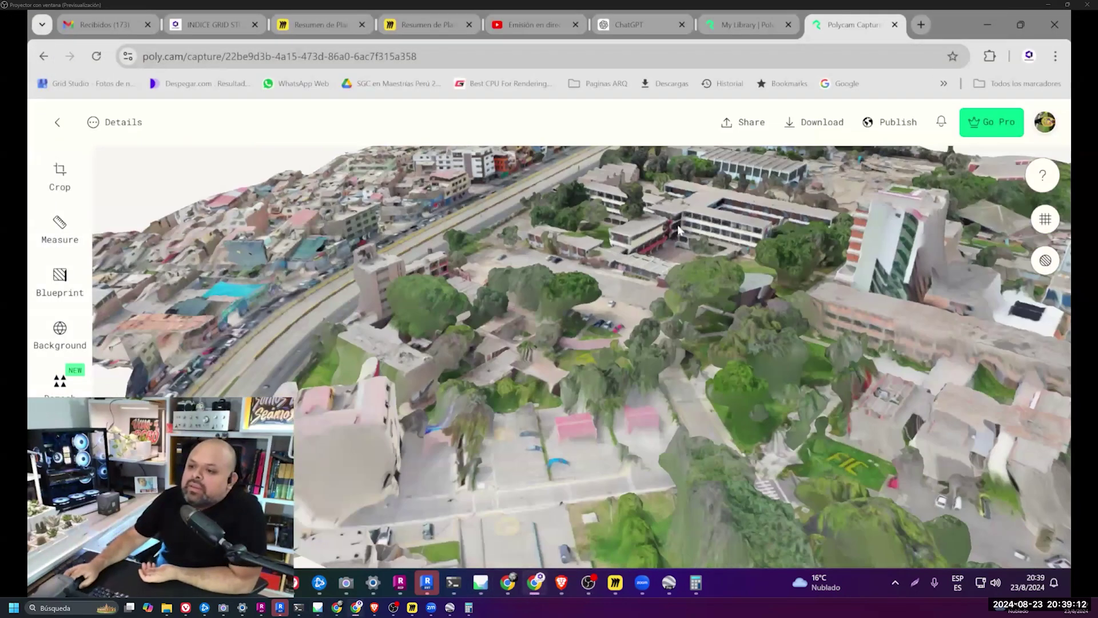
pyautogui.scroll(3, 585, 304)
pyautogui.scroll(3, 613, 344)
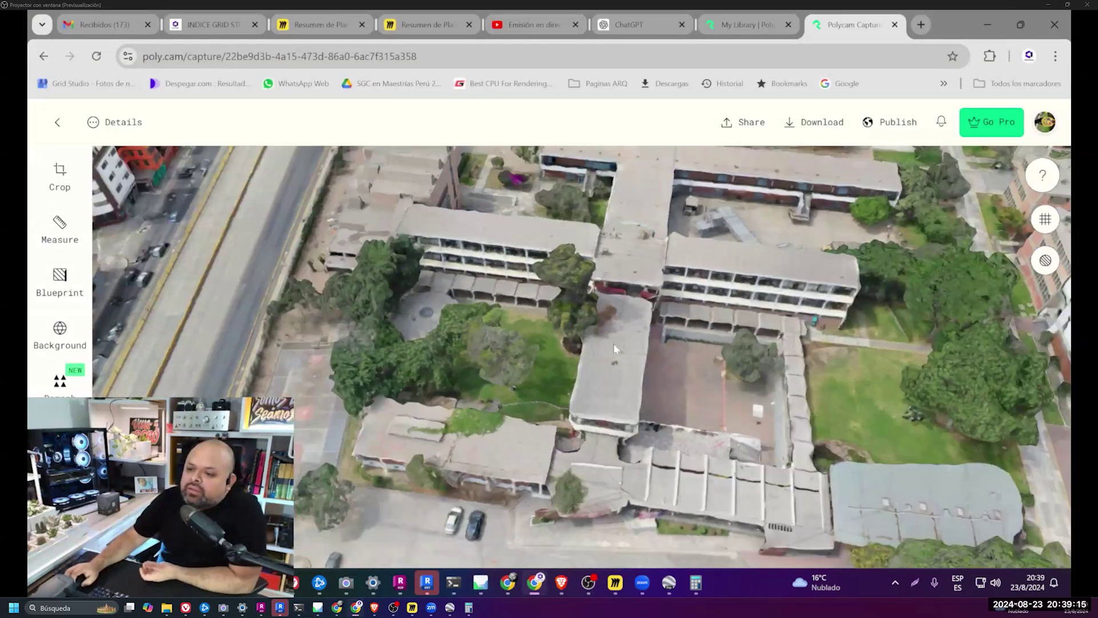
pyautogui.scroll(3, 706, 327)
pyautogui.moveTo(696, 275); pyautogui.dragTo(731, 259)
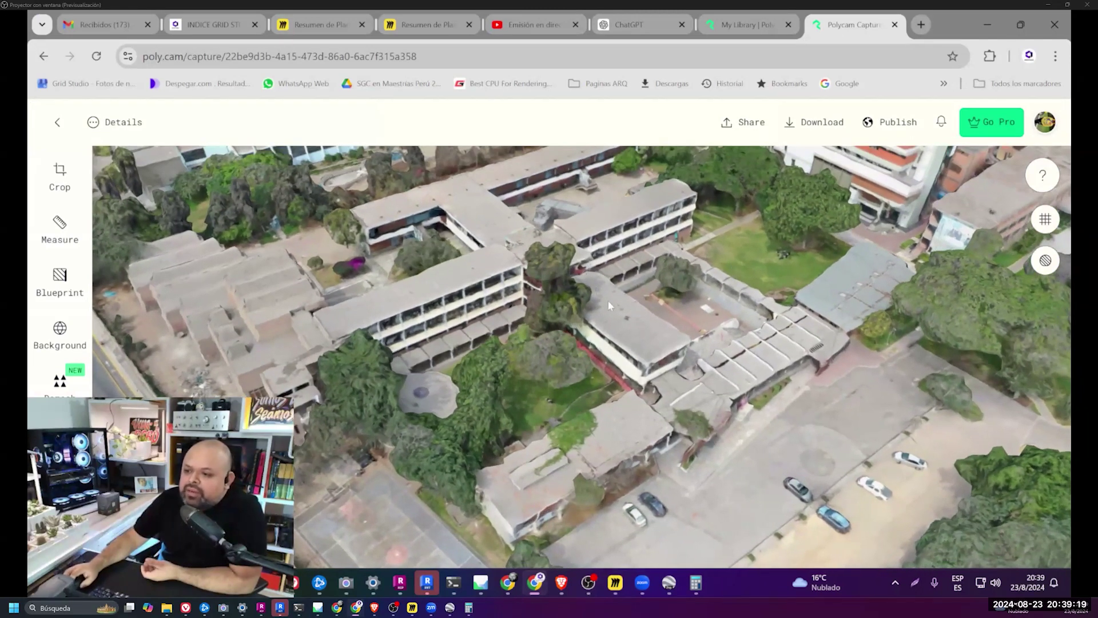
pyautogui.moveTo(593, 318); pyautogui.dragTo(478, 327)
pyautogui.scroll(2, 479, 327)
pyautogui.scroll(2, 503, 315)
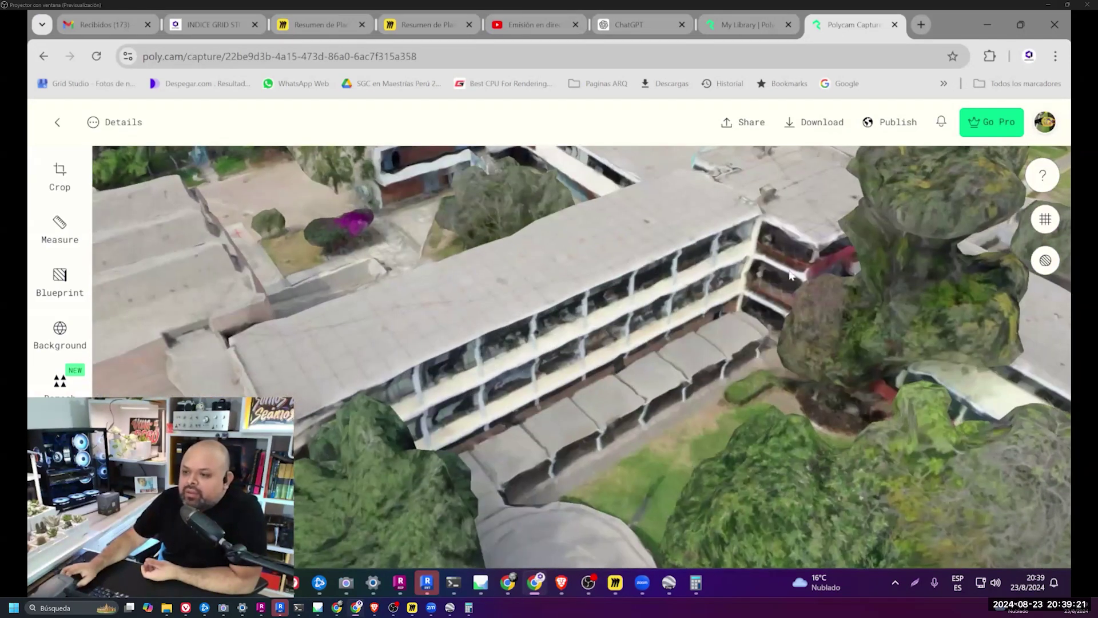
pyautogui.scroll(2, 538, 297)
pyautogui.scroll(2, 571, 280)
pyautogui.scroll(-3, 571, 274)
# - Orbit around the building wing, zoom out, and restore the UNI TEST EDF v3 2024.psx project
pyautogui.moveTo(571, 274)
pyautogui.mouseDown()
pyautogui.moveTo(575, 311)
pyautogui.moveTo(549, 294)
pyautogui.mouseUp()
pyautogui.scroll(3, 544, 290)
pyautogui.scroll(-3, 544, 290)
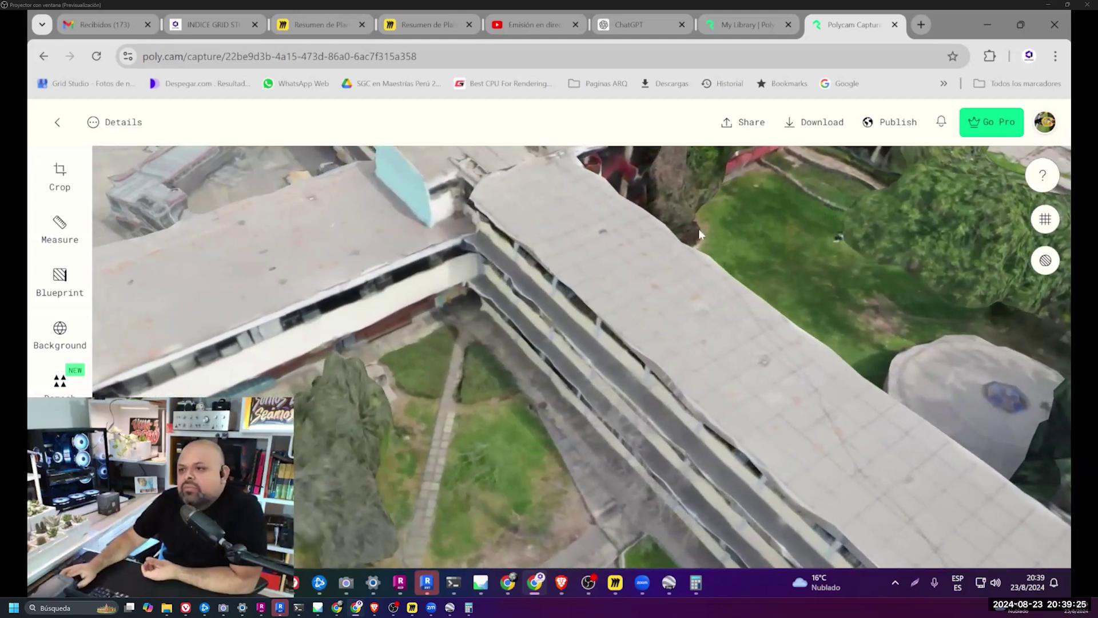
pyautogui.scroll(-2, 640, 222)
pyautogui.scroll(-2, 640, 223)
pyautogui.scroll(-2, 643, 227)
pyautogui.scroll(-2, 629, 246)
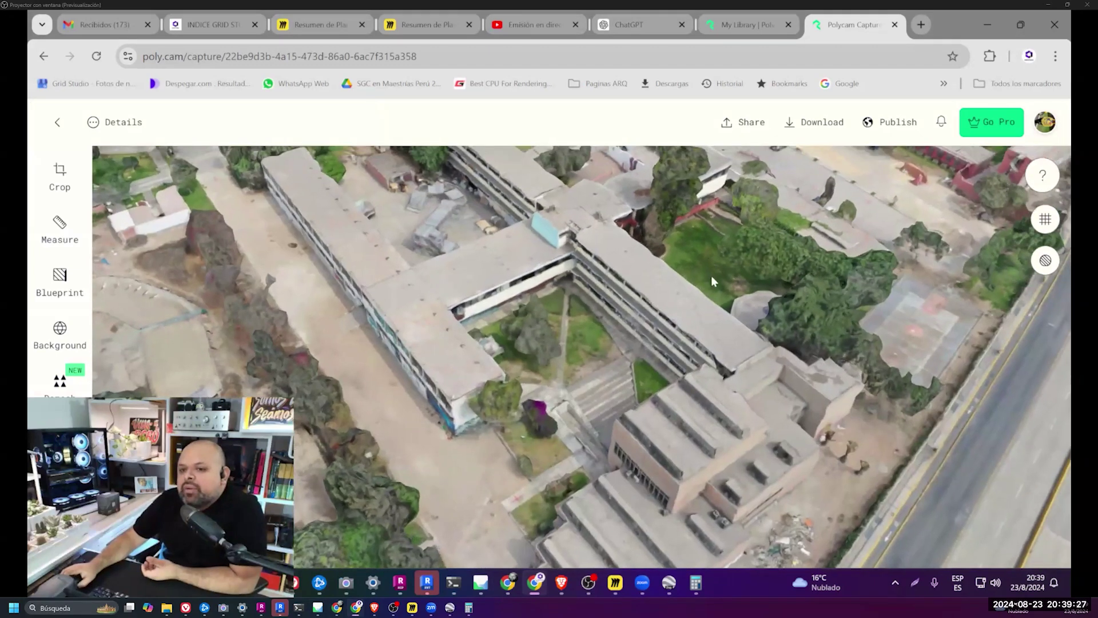
pyautogui.scroll(-2, 614, 264)
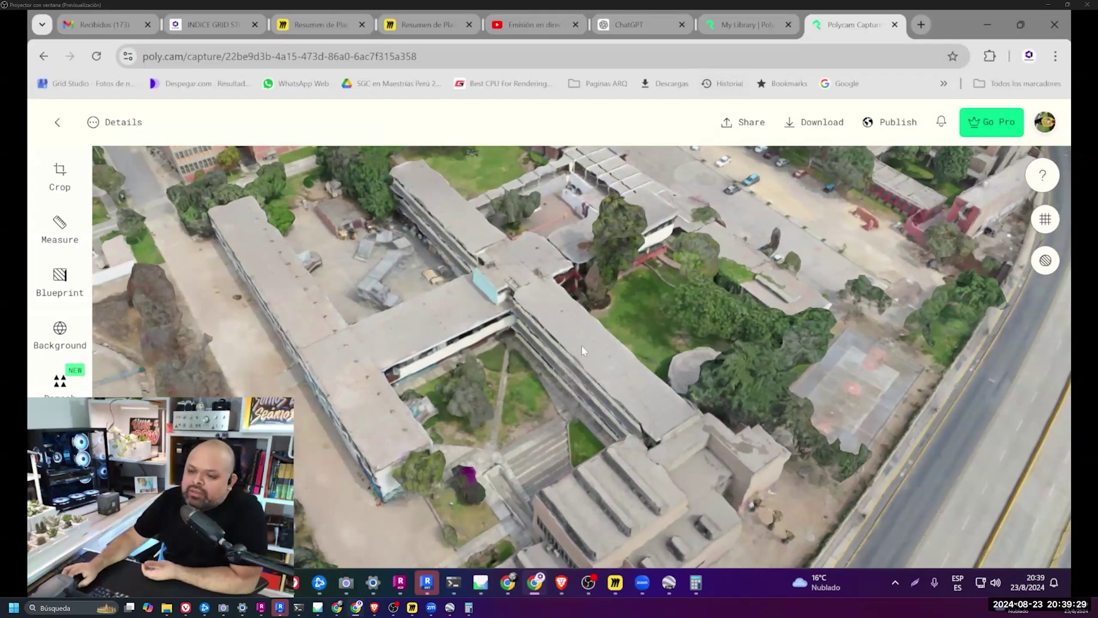
pyautogui.scroll(3, 313, 403)
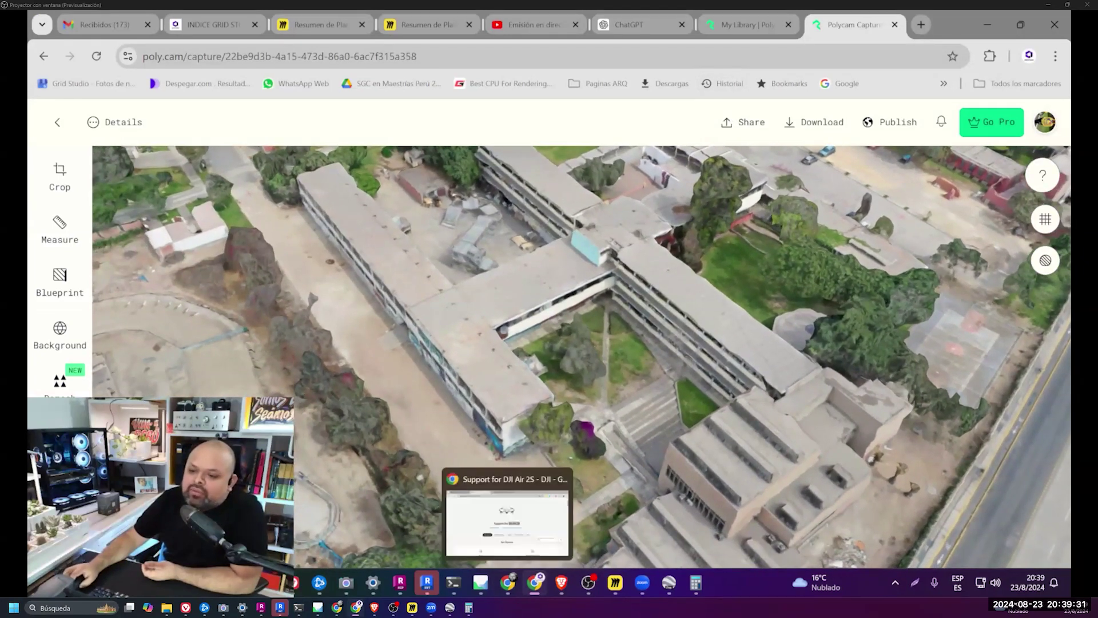
pyautogui.click(479, 585)
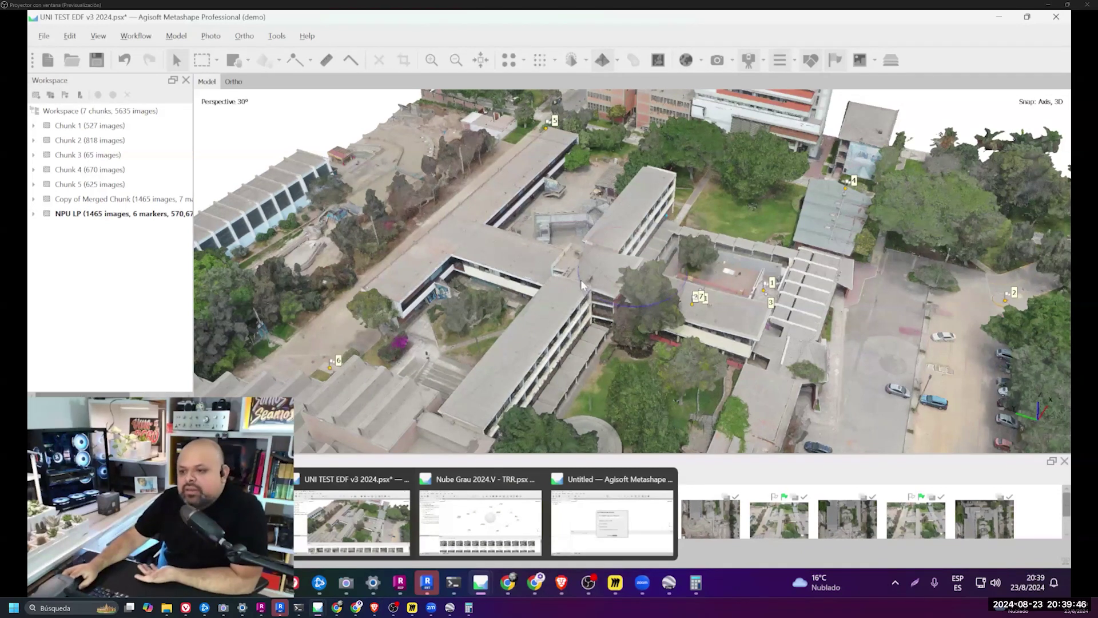
# - Rotate the Metashape campus model slightly, then switch to the ReCap building point cloud
pyautogui.moveTo(581, 279)
pyautogui.mouseDown()
pyautogui.moveTo(592, 296)
pyautogui.moveTo(681, 303)
pyautogui.mouseUp()
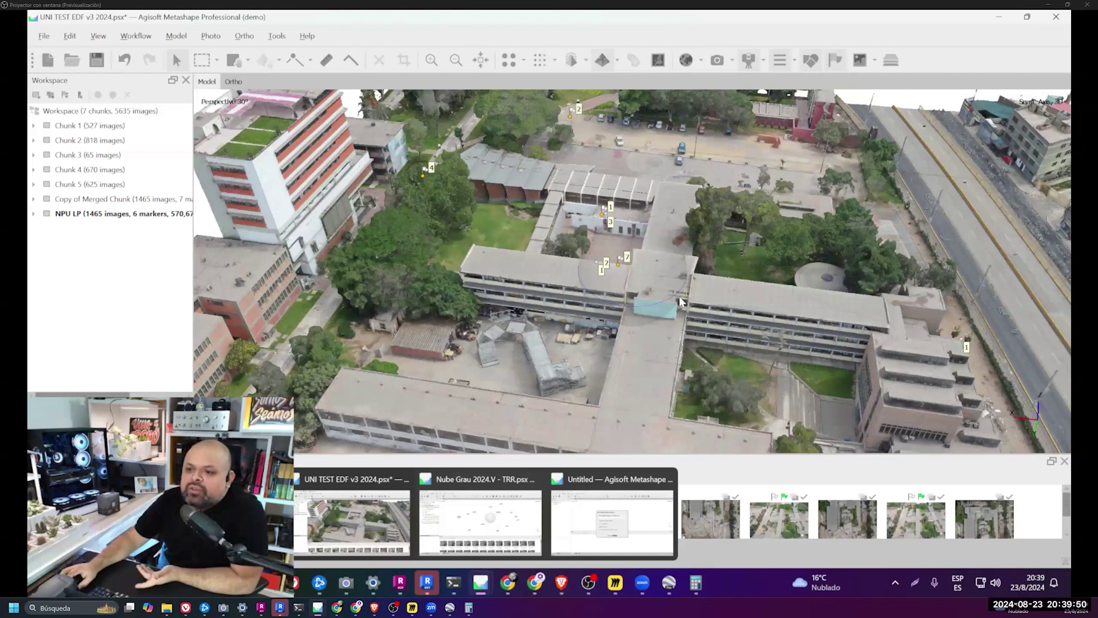
pyautogui.moveTo(352, 511)
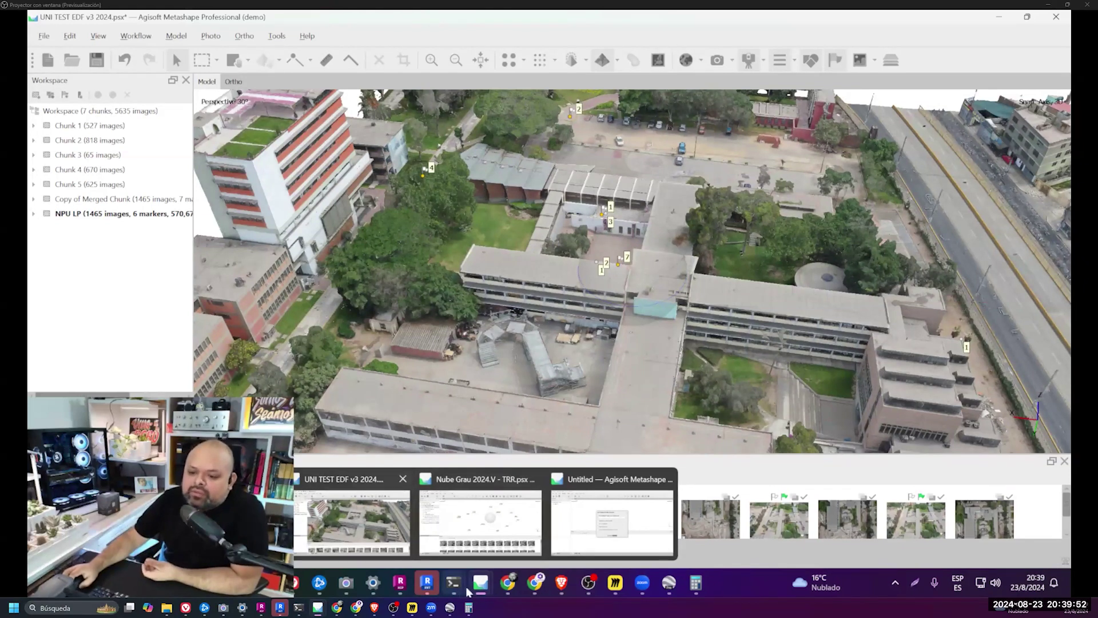
pyautogui.click(399, 583)
# - Orbit and zoom the ReCap point cloud to a frontal view of the apartment building
pyautogui.moveTo(648, 390)
pyautogui.mouseDown()
pyautogui.moveTo(665, 279)
pyautogui.moveTo(624, 408)
pyautogui.mouseUp()
pyautogui.scroll(3, 665, 279)
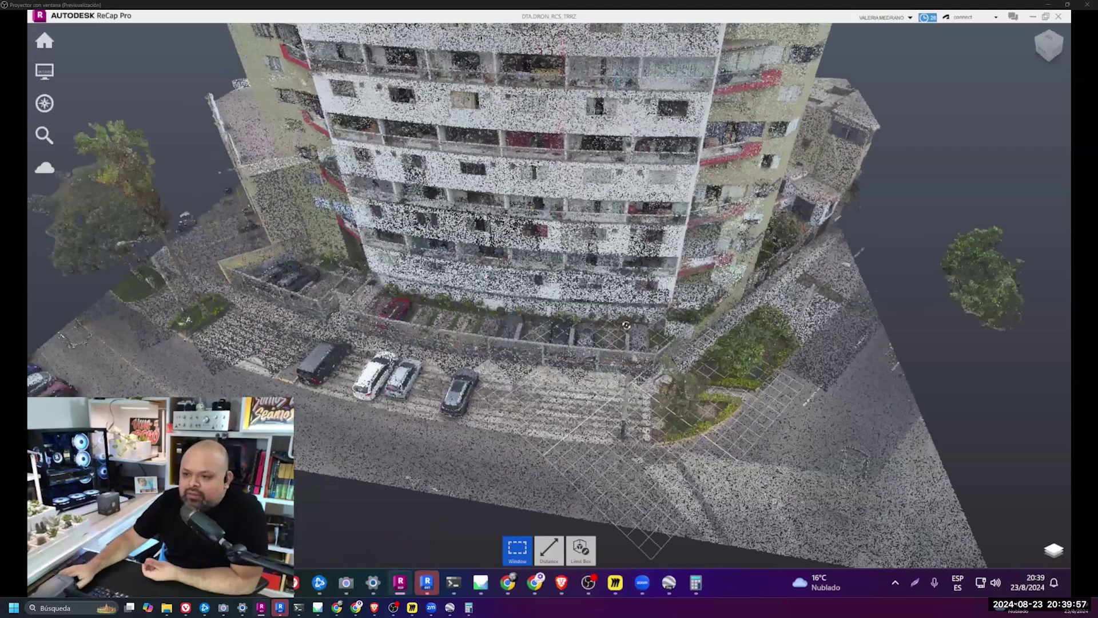
pyautogui.scroll(-3, 623, 408)
pyautogui.scroll(5, 624, 409)
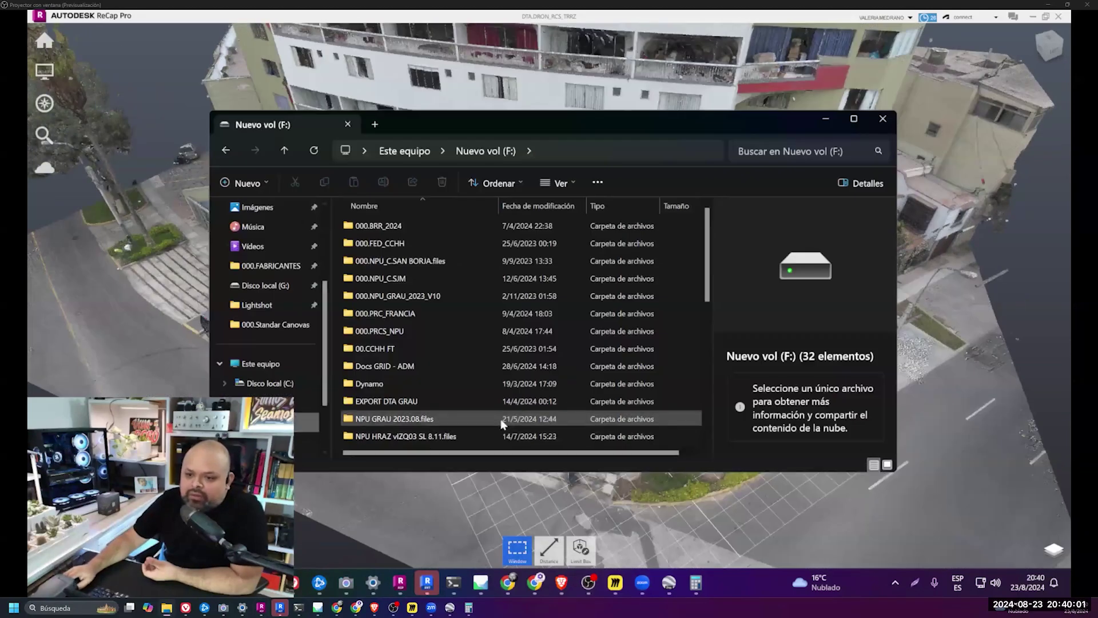
pyautogui.scroll(-2, 469, 404)
pyautogui.scroll(-3, 469, 404)
pyautogui.scroll(5, 469, 404)
pyautogui.scroll(-1, 268, 366)
pyautogui.scroll(-3, 469, 404)
# - Browse the drives and select the UNI 05.04.24 scan in the F: drive's .RCS search results
pyautogui.click(303, 403)
pyautogui.click(288, 381)
pyautogui.hotkey('alt', 'Left')
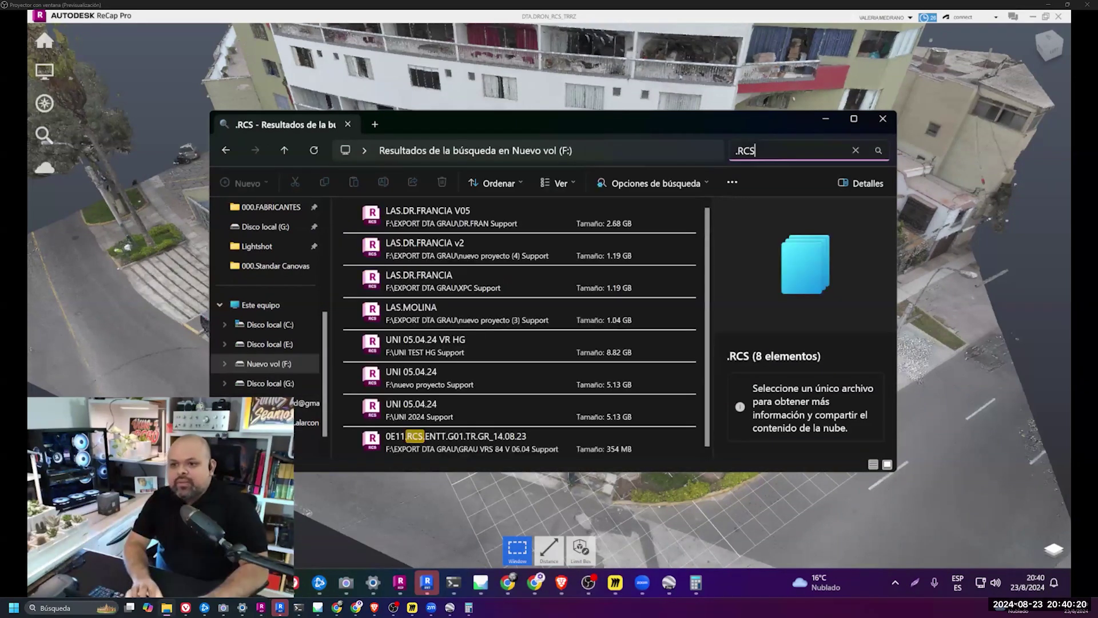
pyautogui.scroll(-3, 506, 311)
pyautogui.click(506, 310)
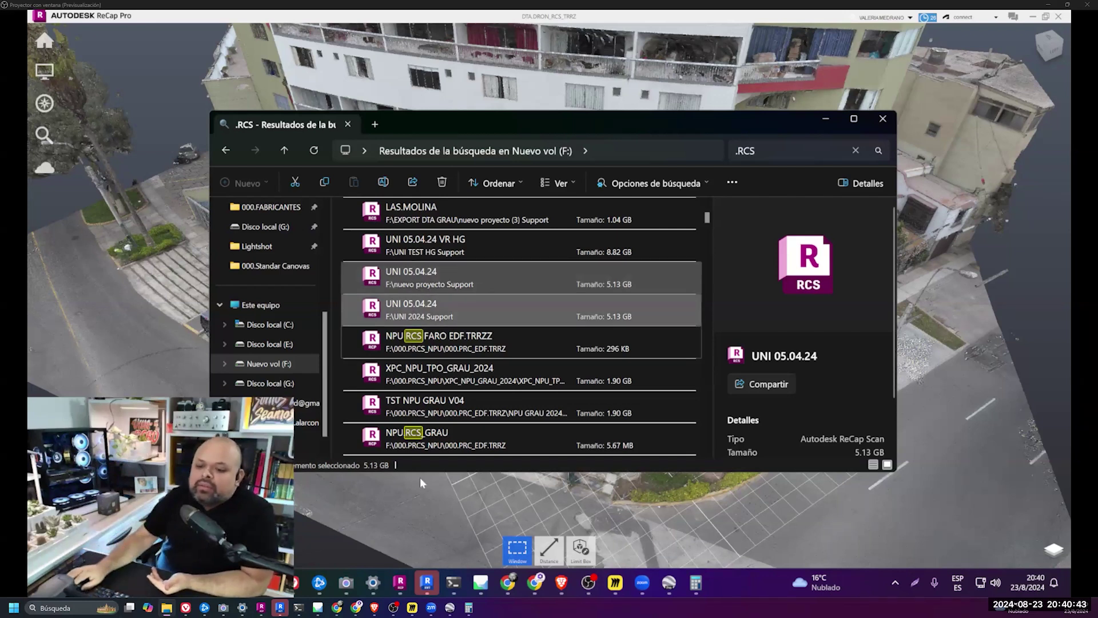
# - Open the UNI 05.04.24 scan in ReCap so the new project dialog appears
pyautogui.click(409, 584)
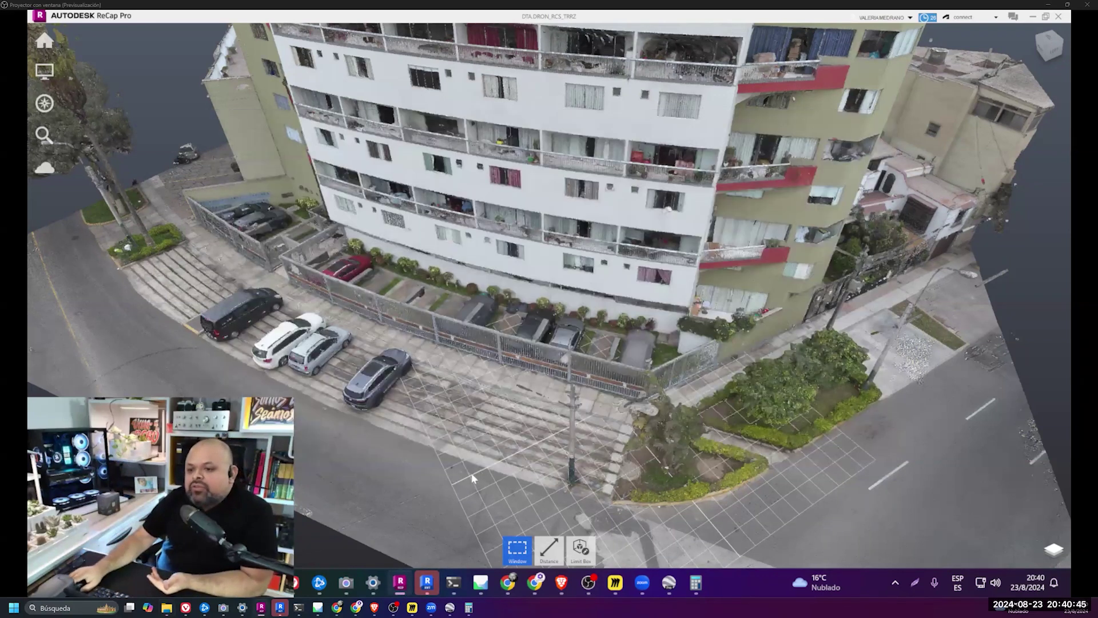
pyautogui.scroll(-2, 417, 564)
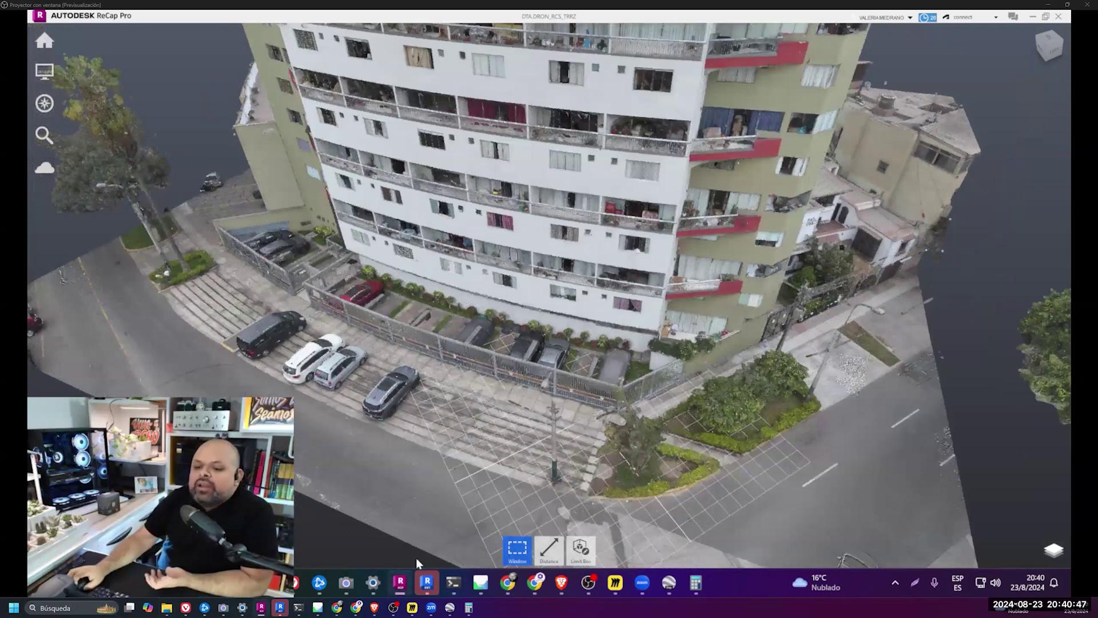
pyautogui.click(1032, 16)
pyautogui.doubleClick(481, 312)
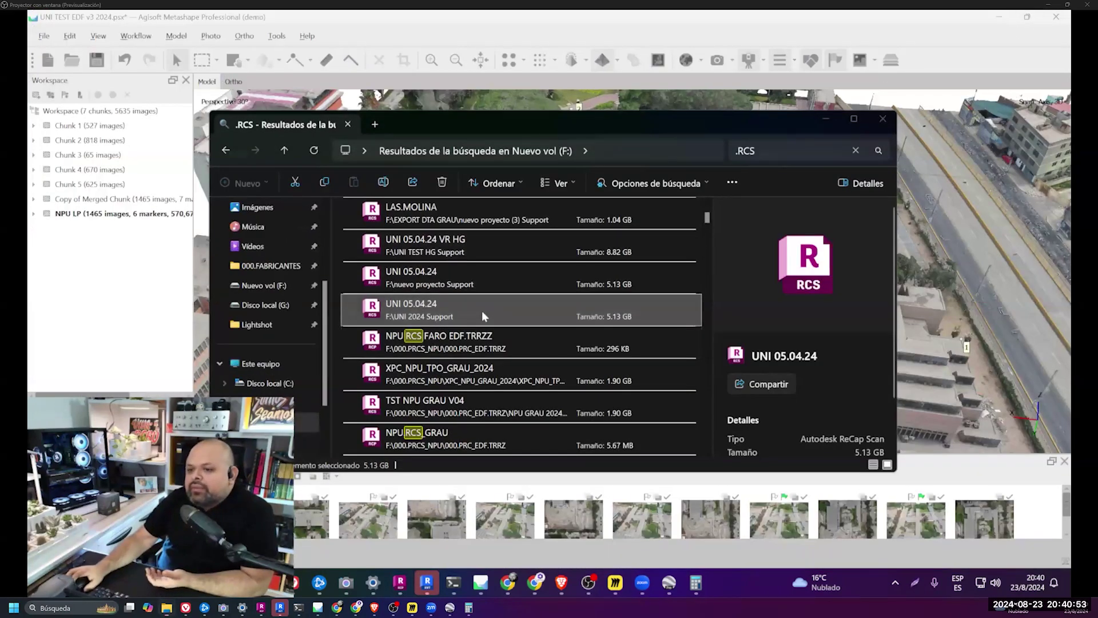
pyautogui.click(393, 592)
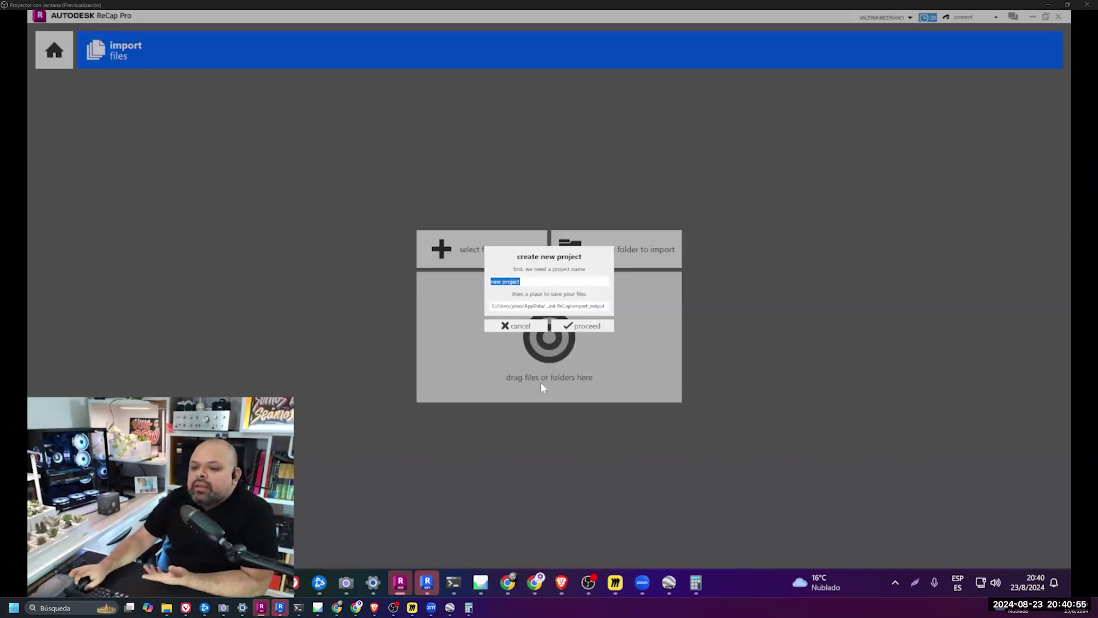
# - Proceed with the new project and launch it to view the UNI 05.04.24 point cloud
pyautogui.click(576, 330)
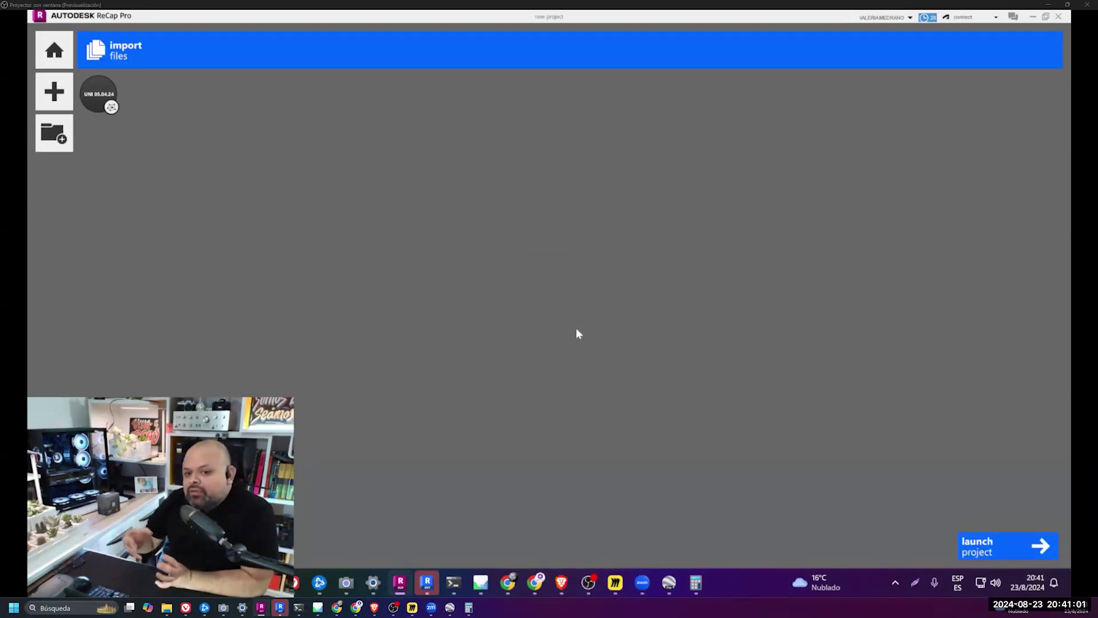
pyautogui.click(1018, 548)
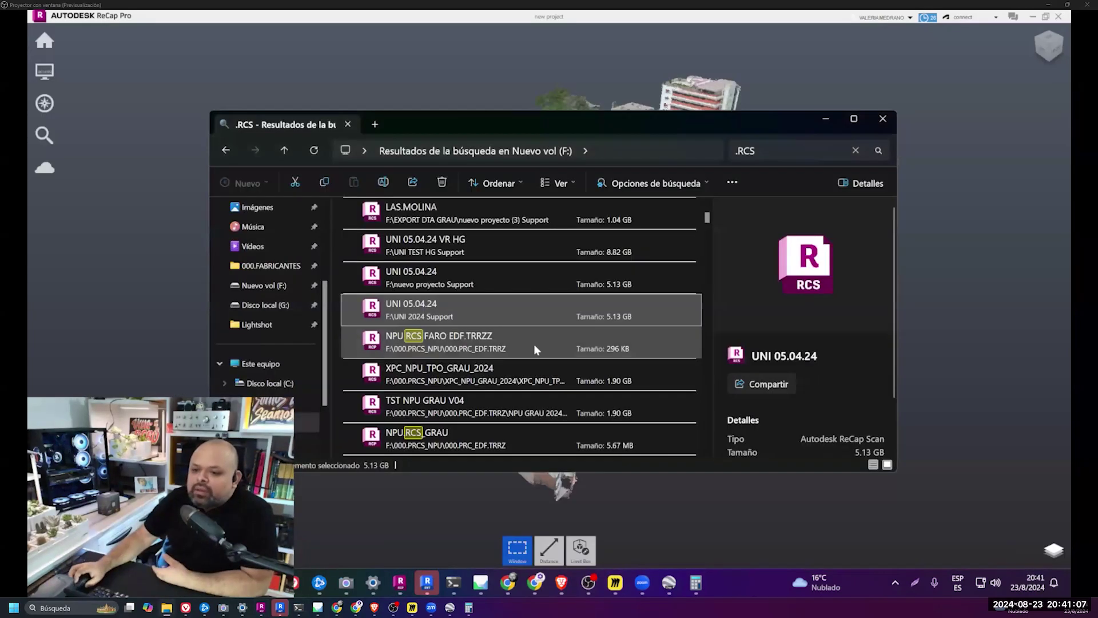
# - Select NPU RCS FARO EDF.TRRZZ in the .RCS search results, briefly checking the Metashape view
pyautogui.click(517, 342)
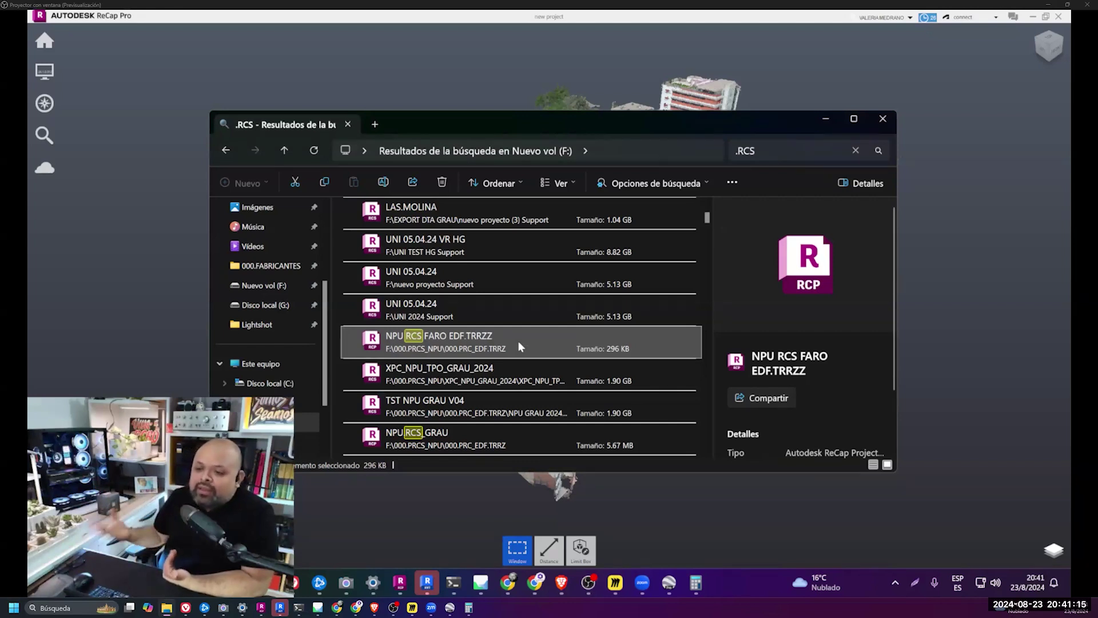
pyautogui.scroll(-5, 518, 372)
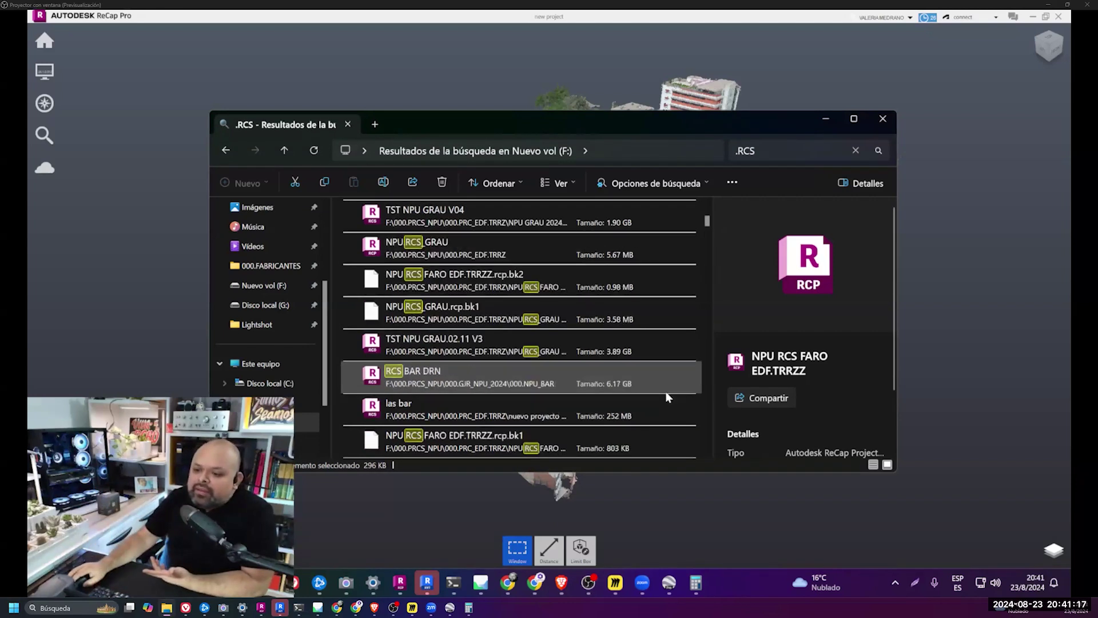
pyautogui.click(825, 119)
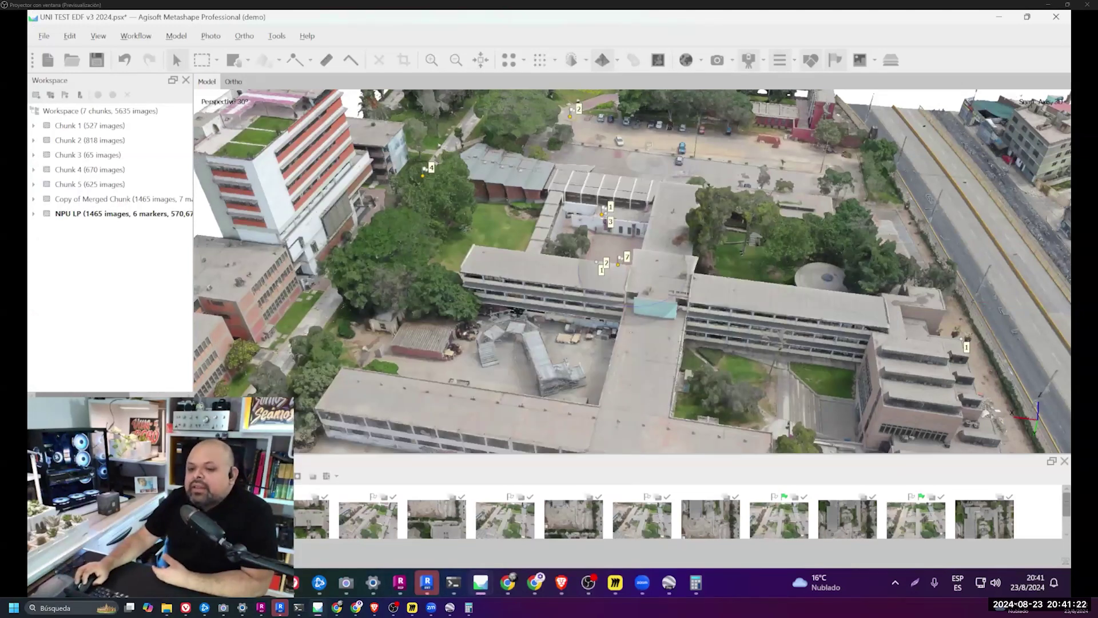
pyautogui.click(481, 582)
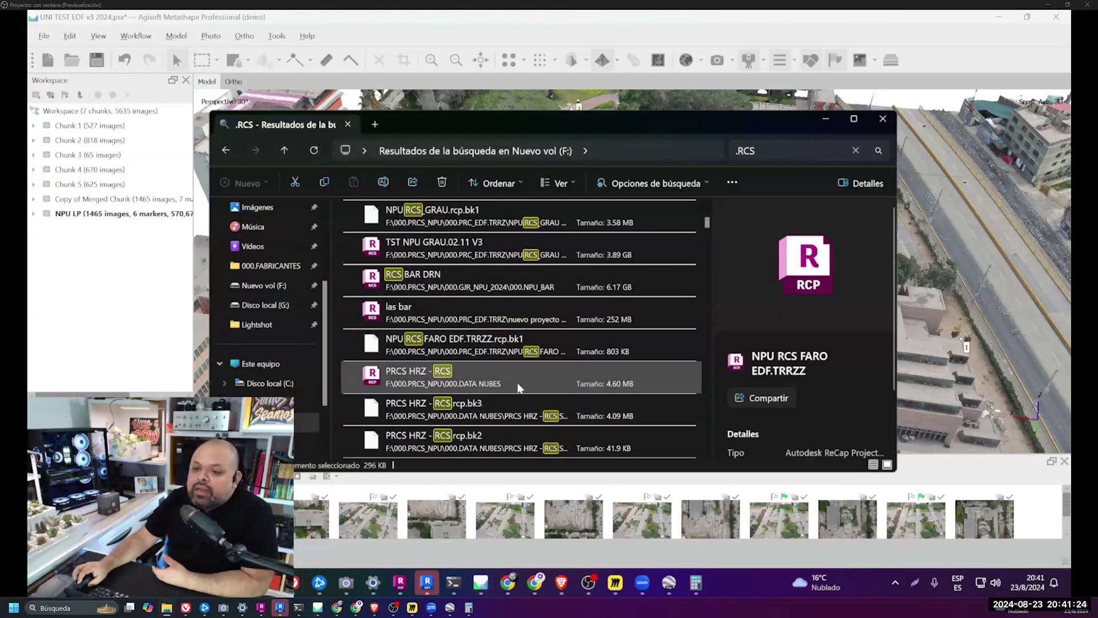
pyautogui.scroll(3, 517, 387)
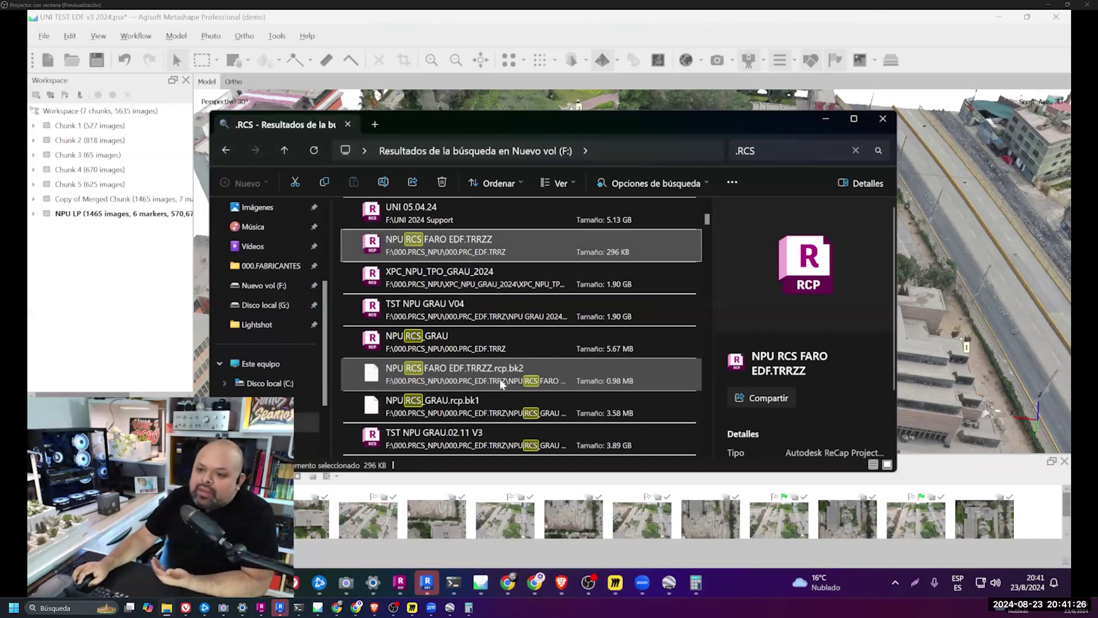
pyautogui.scroll(1, 503, 366)
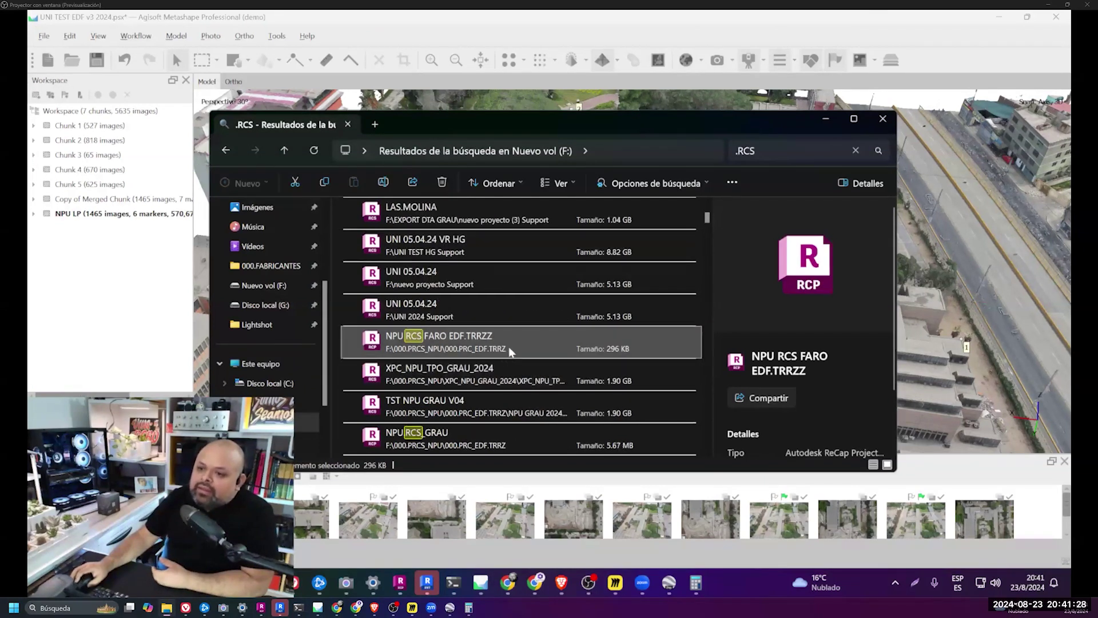
# - Open the file location of NPU RCS FARO EDF.TRRZZ and reselect it in 000.PRC_EDF.TRRZ
pyautogui.rightClick(509, 347)
pyautogui.click(592, 177)
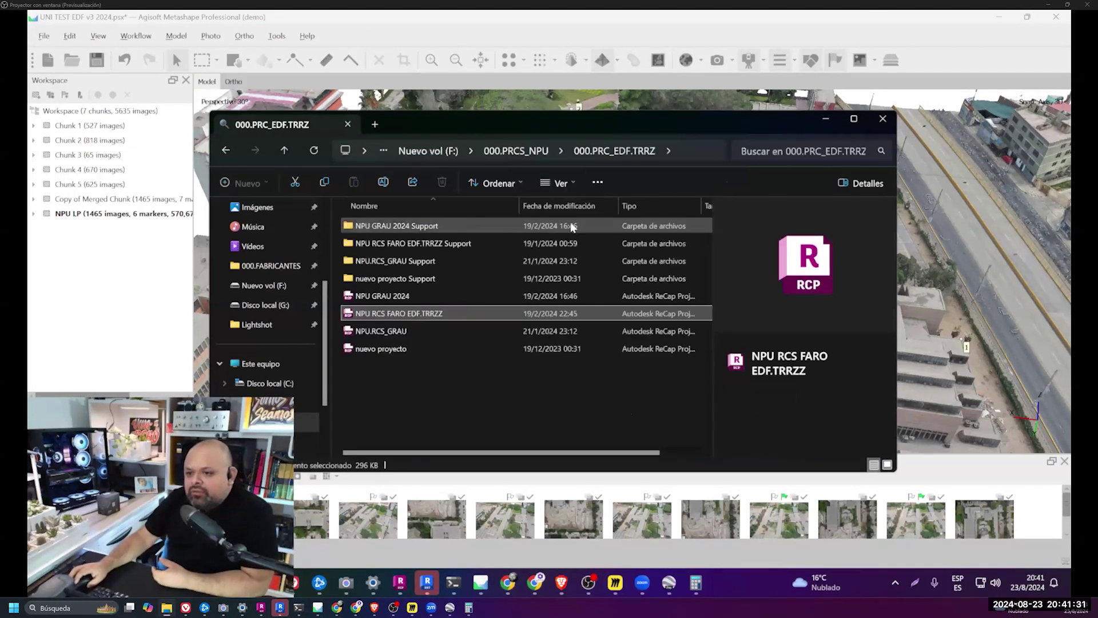
pyautogui.click(466, 382)
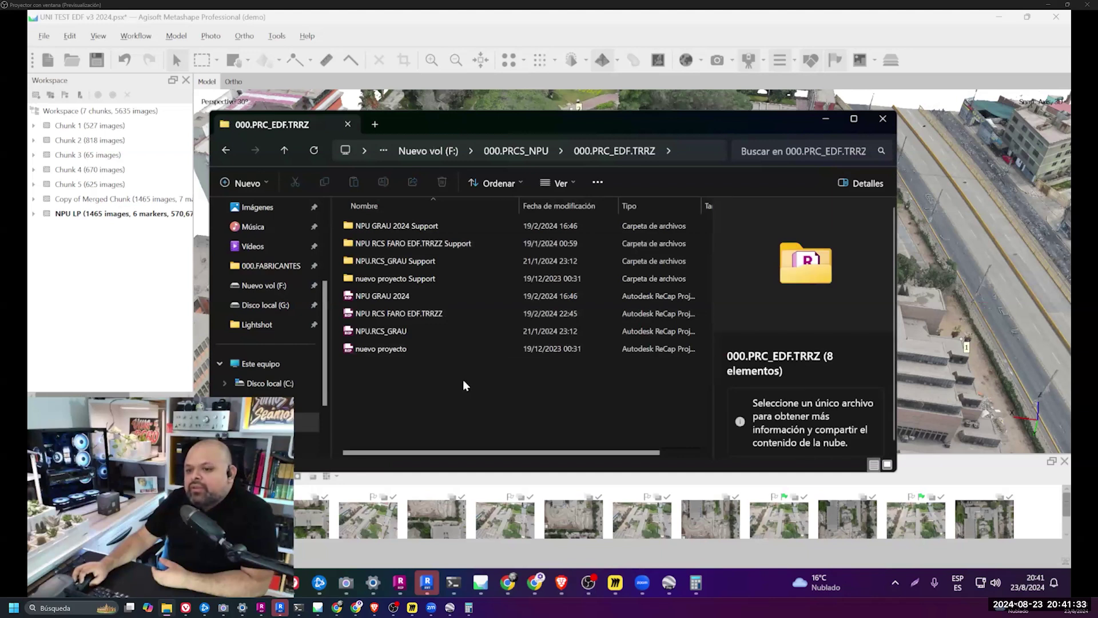
pyautogui.click(398, 313)
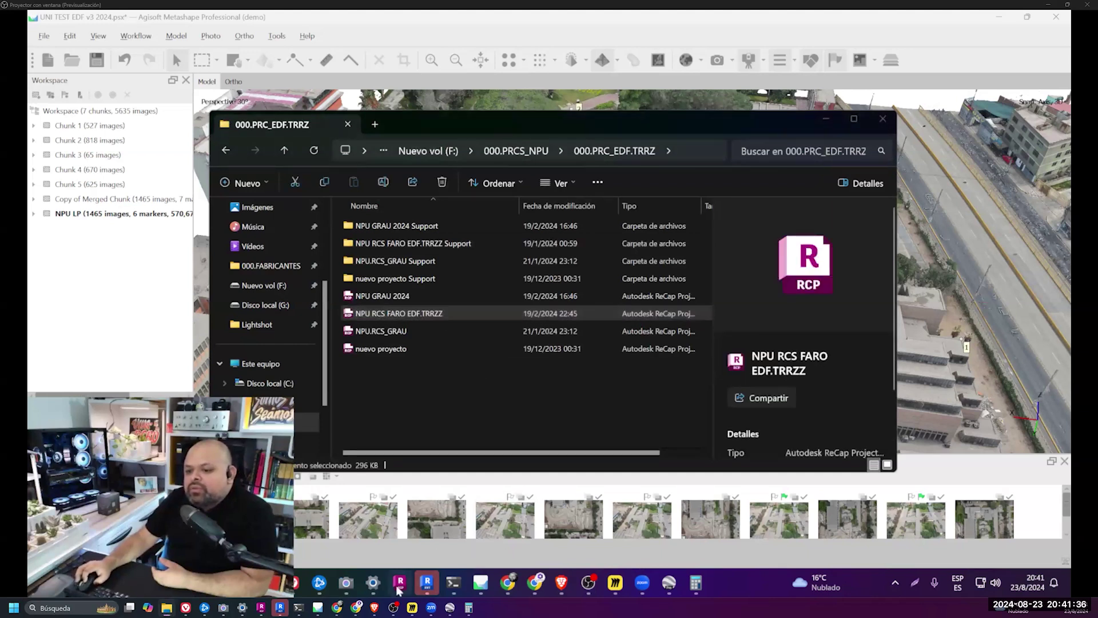
pyautogui.click(399, 584)
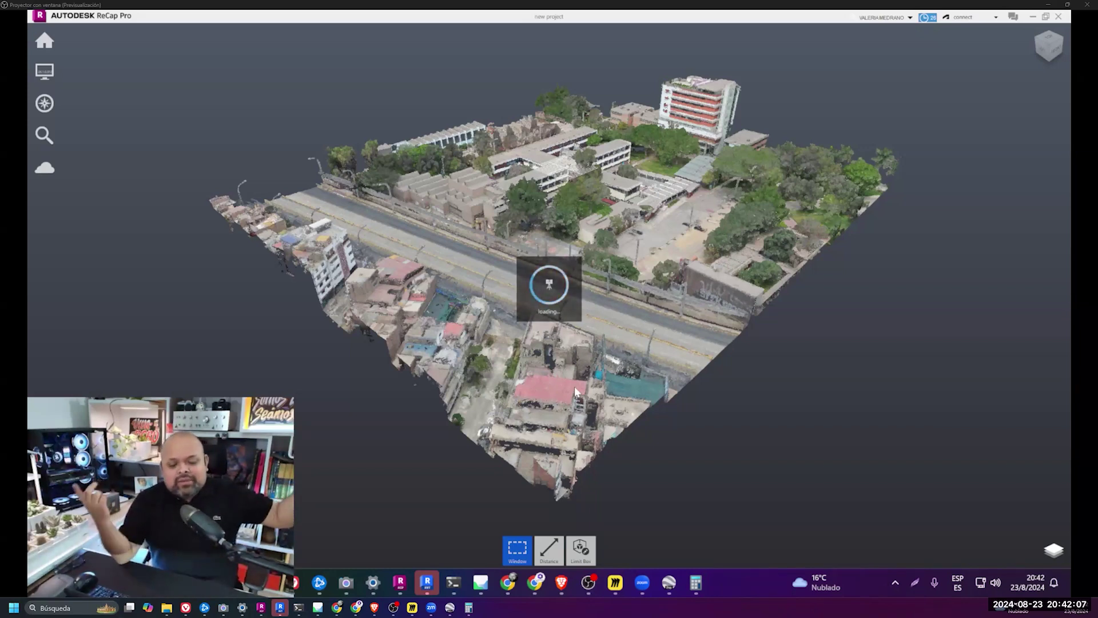
# - Bring up a File Explorer window over ReCap showing Este equipo's drives
pyautogui.hotkey('alt', 'Tab')
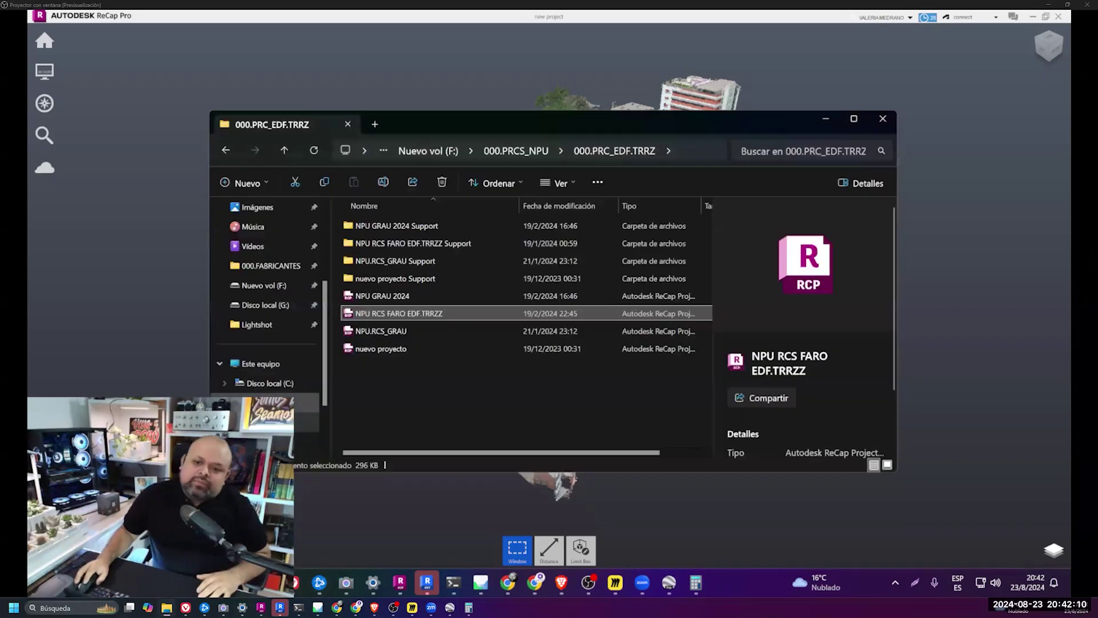
pyautogui.click(269, 366)
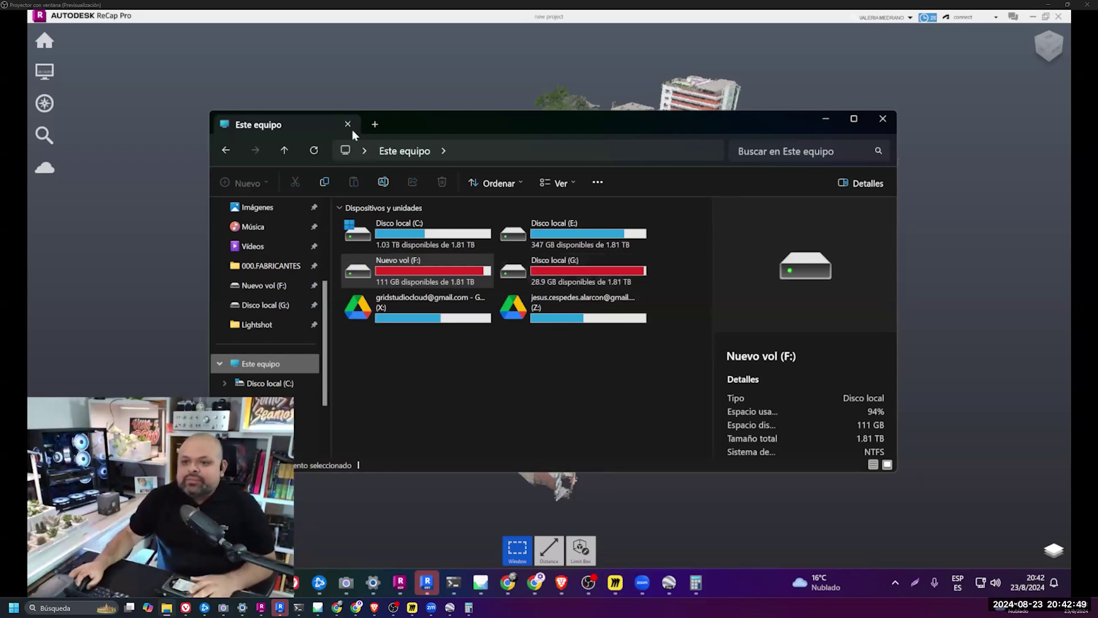
# - Check free space on drives C: and E:, then bring up the Charla Nube de Puntos Miro board
pyautogui.click(823, 119)
pyautogui.click(400, 582)
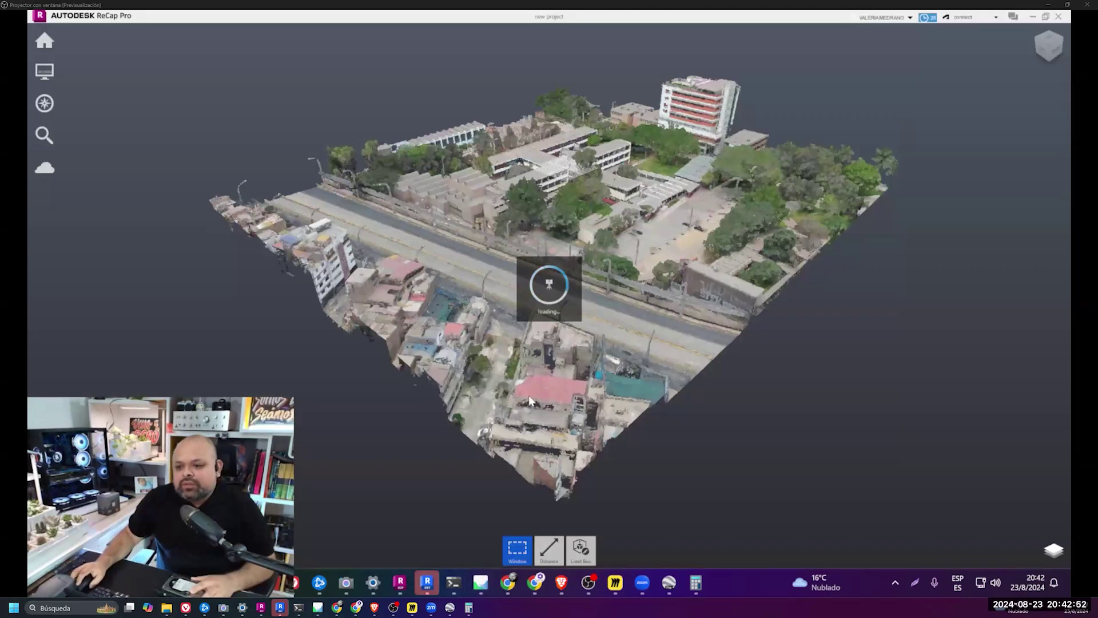
pyautogui.moveTo(426, 582)
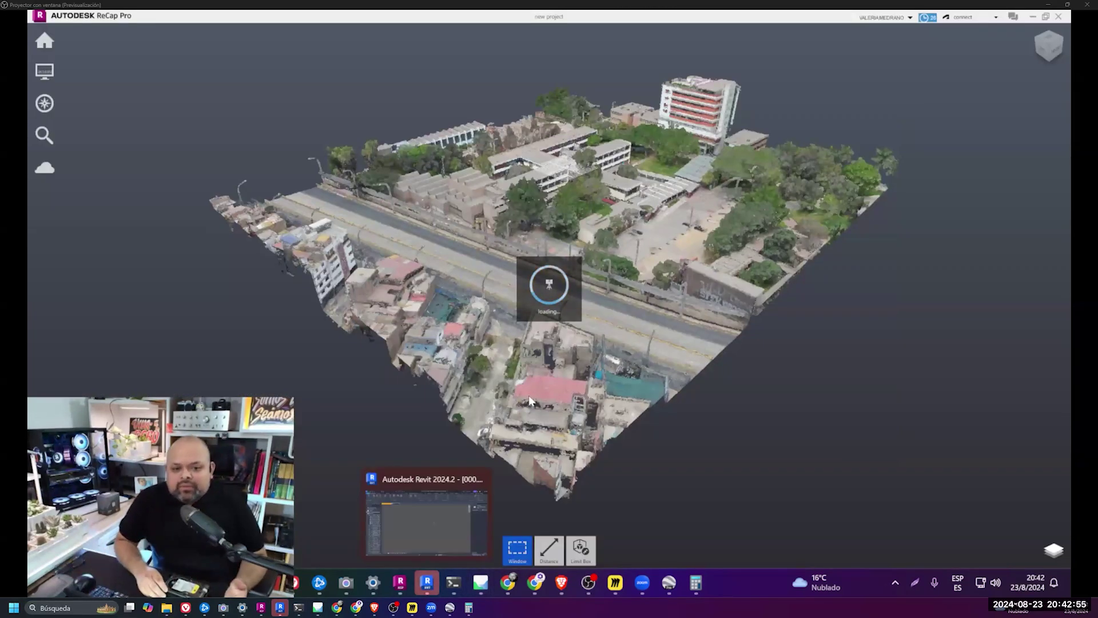
pyautogui.hotkey('alt', 'Tab')
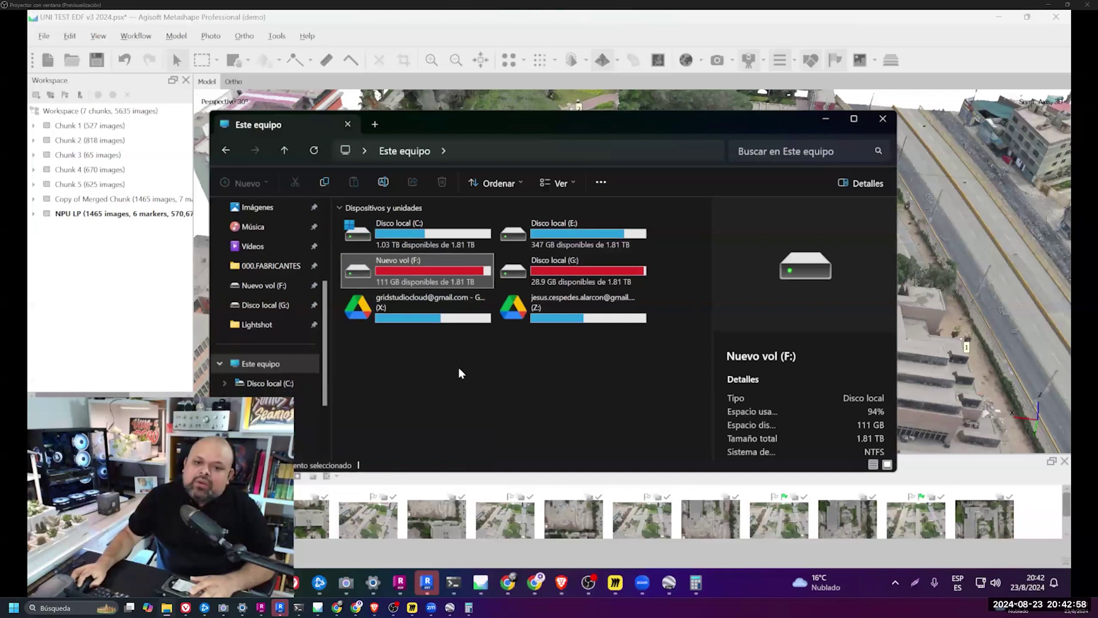
pyautogui.click(459, 370)
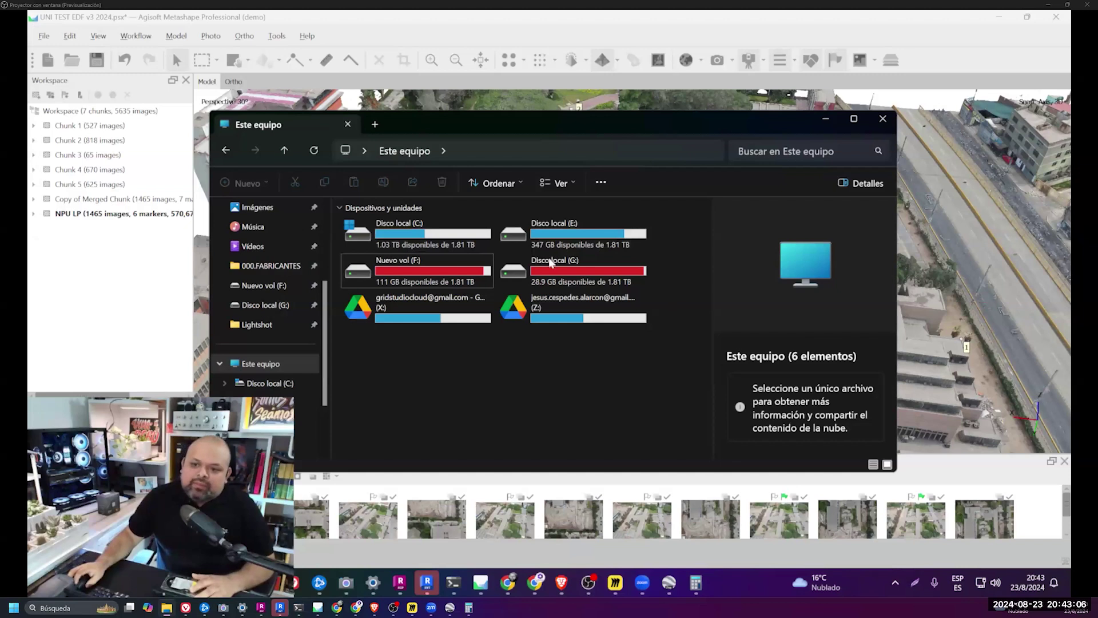
pyautogui.click(470, 241)
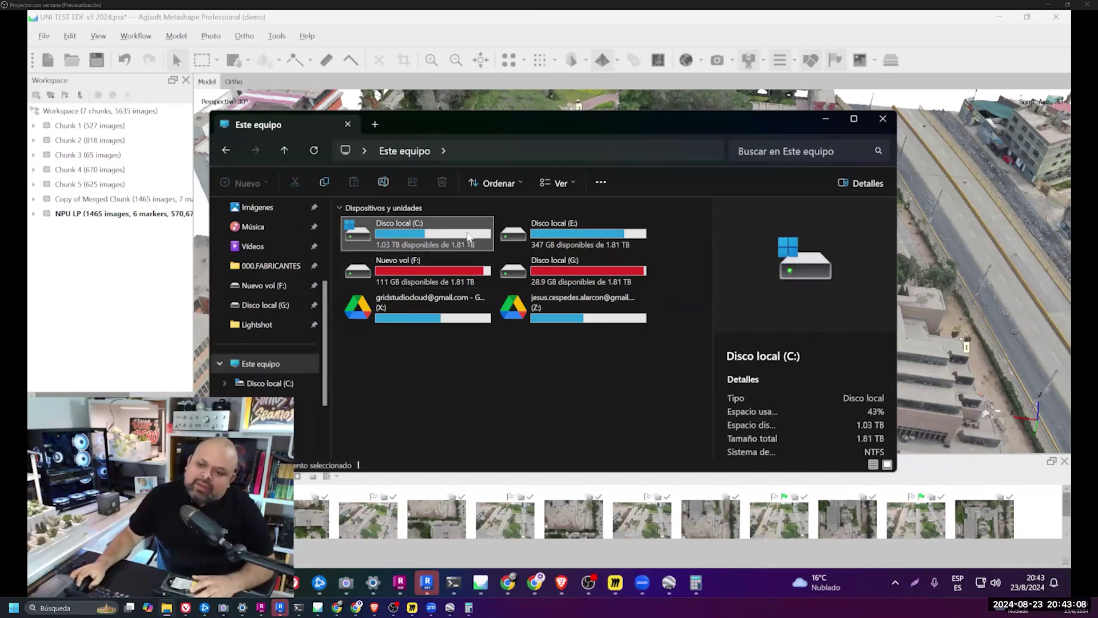
pyautogui.click(560, 229)
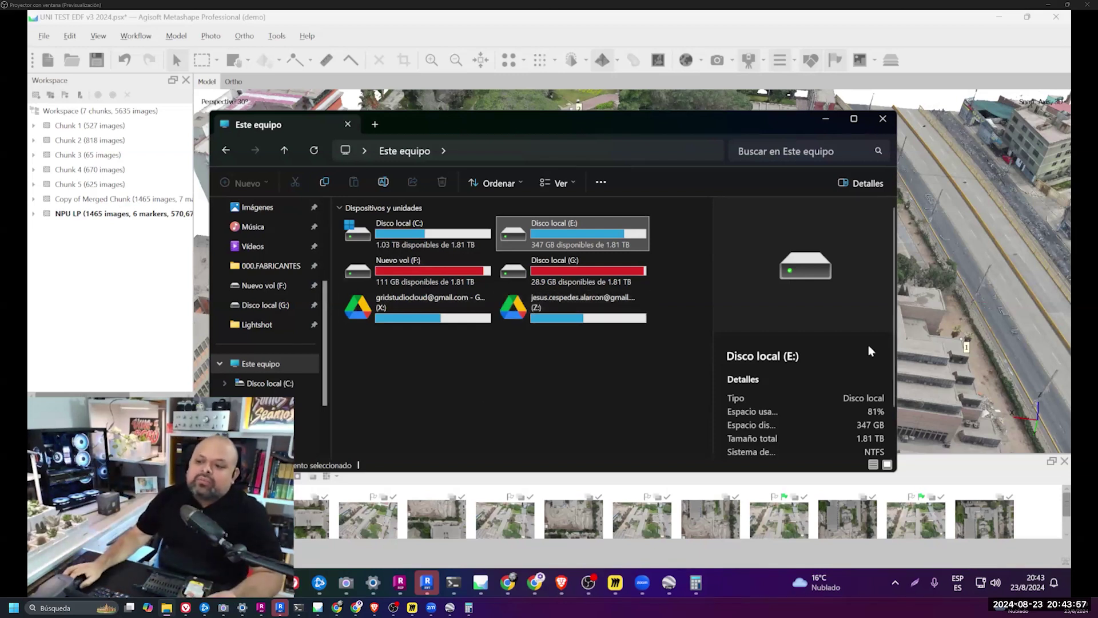
pyautogui.click(425, 583)
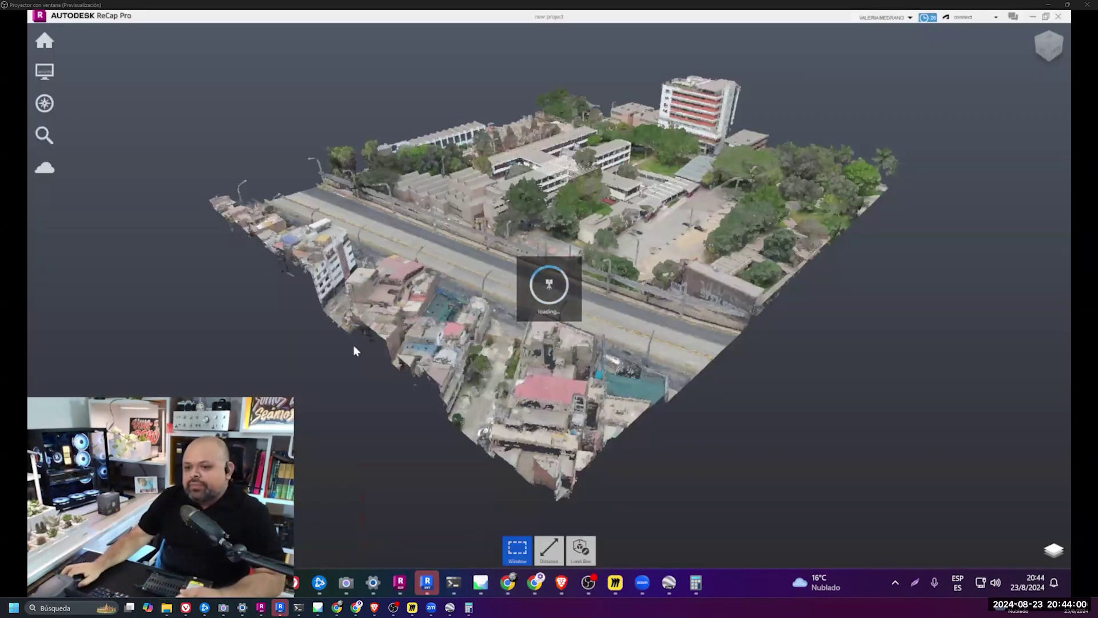
pyautogui.click(623, 586)
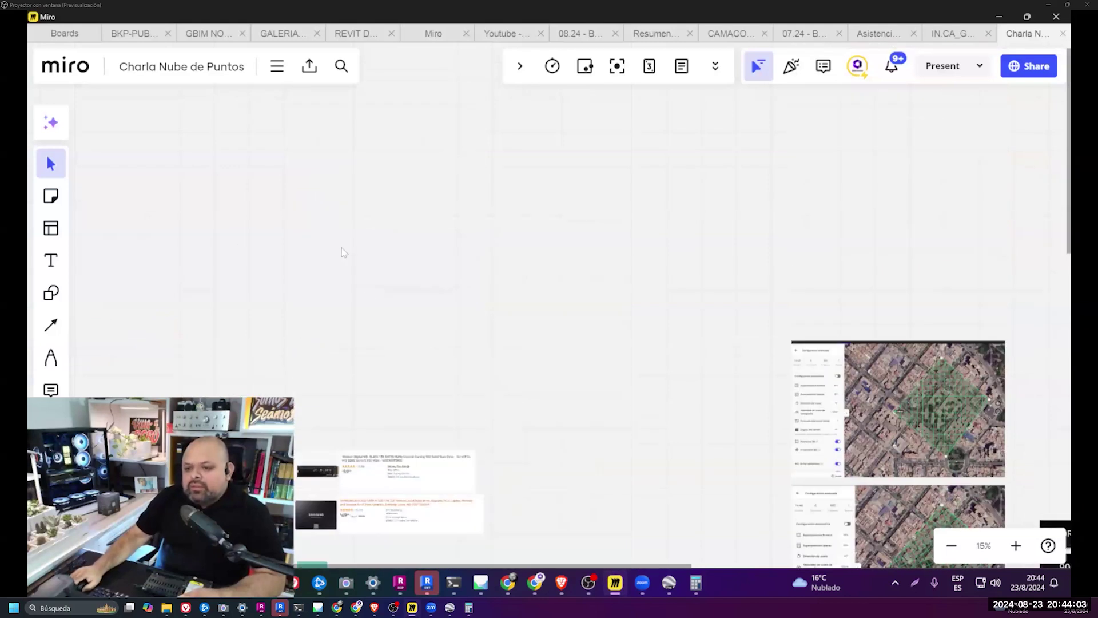
# - Center the SSD image and rename the Productos sticky to '990 PRO'
pyautogui.scroll(10, 342, 337)
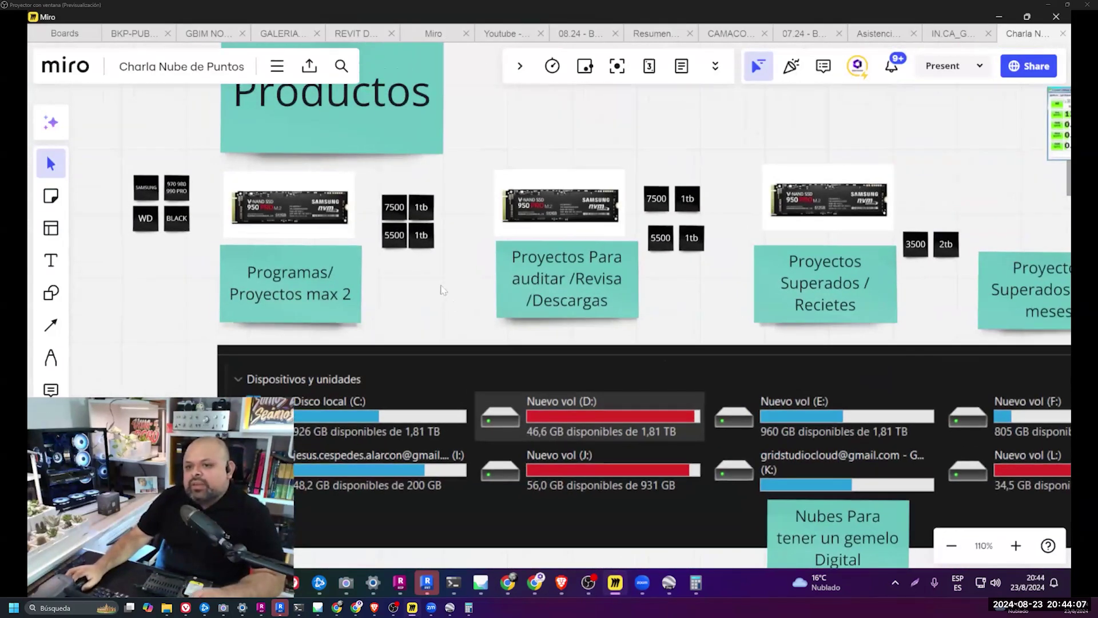
pyautogui.scroll(3, 435, 286)
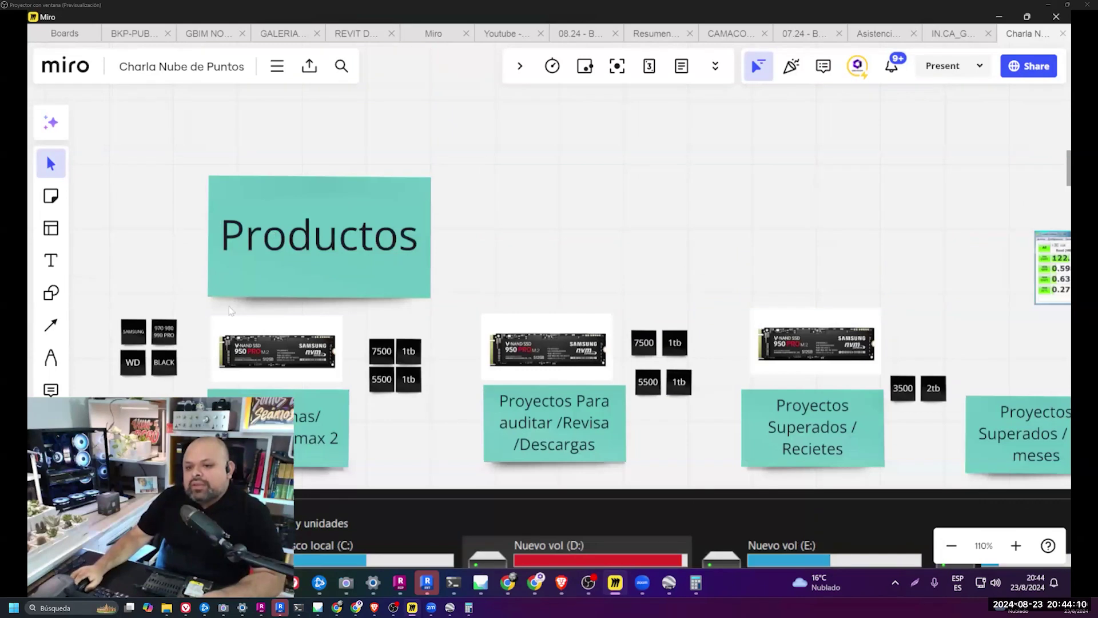
pyautogui.scroll(5, 230, 310)
pyautogui.scroll(2, 235, 304)
pyautogui.scroll(2, 355, 276)
pyautogui.scroll(1, 373, 238)
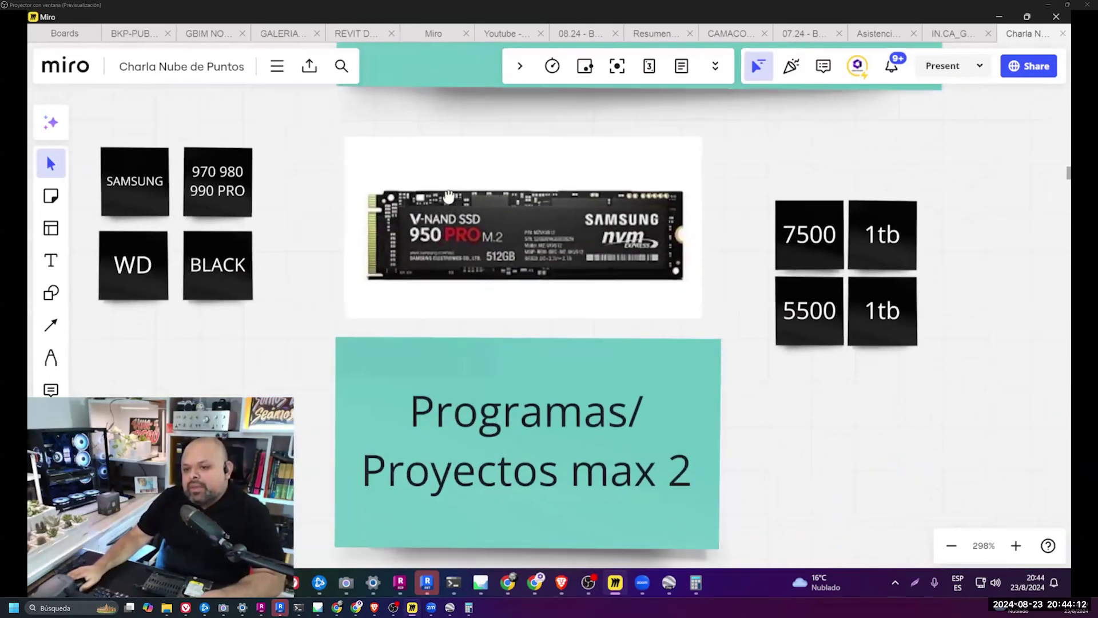
pyautogui.moveTo(449, 196); pyautogui.dragTo(377, 193, button='middle')
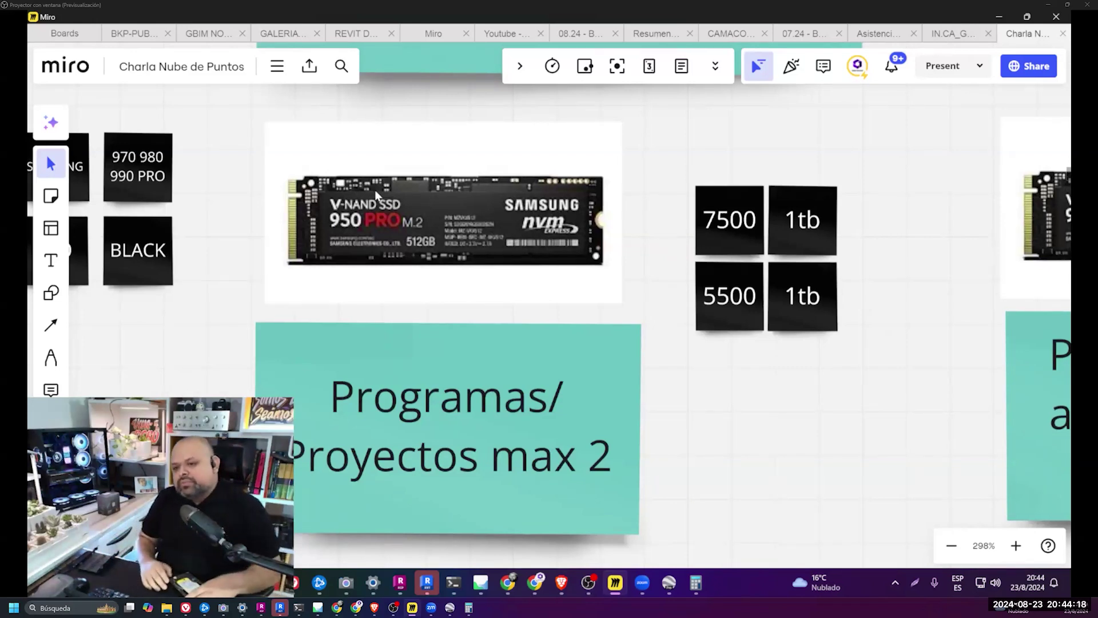
pyautogui.click(414, 212)
pyautogui.scroll(3, 414, 211)
pyautogui.scroll(3, 414, 211)
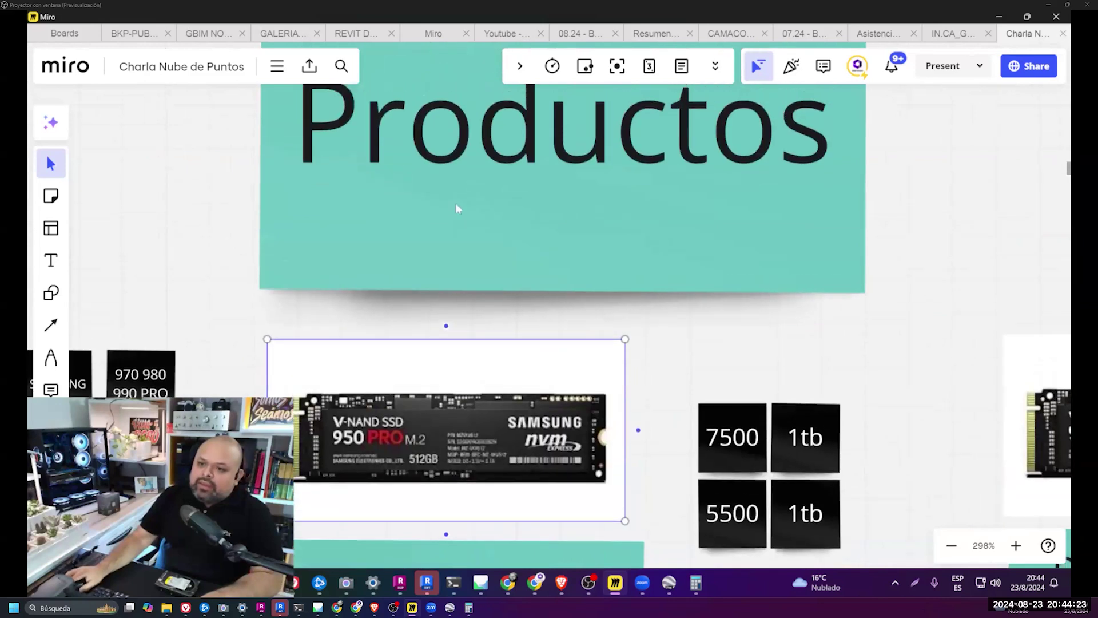
pyautogui.keyDown('ctrl'); pyautogui.scroll(-3, 471, 144); pyautogui.keyUp('ctrl')
pyautogui.doubleClick(472, 145)
pyautogui.hotkey('ctrl', 'a')
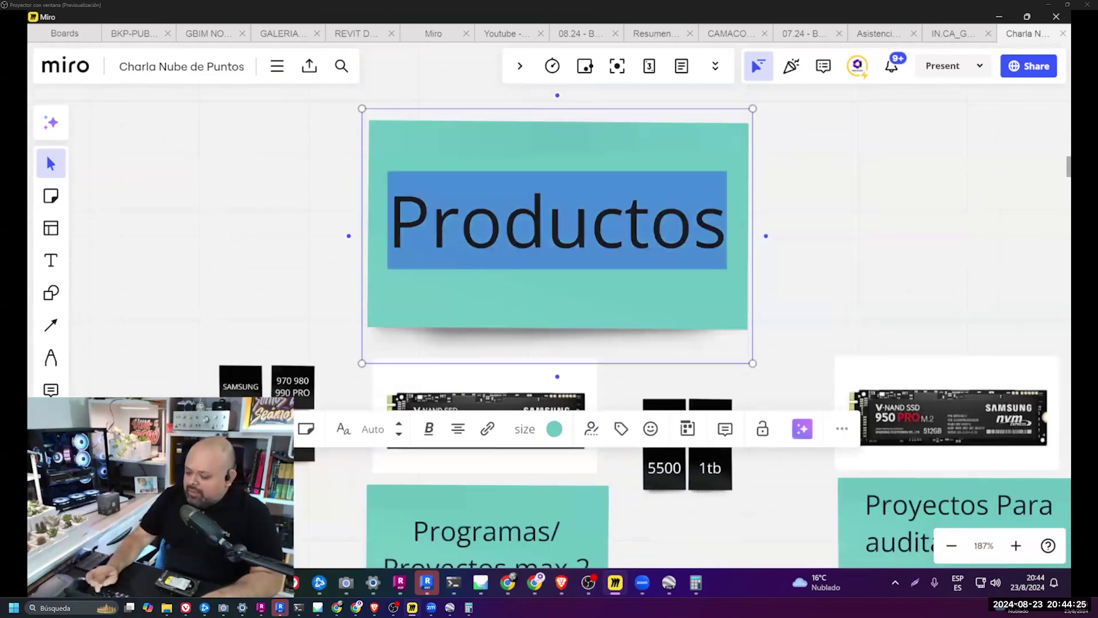
pyautogui.write('990 PRO')
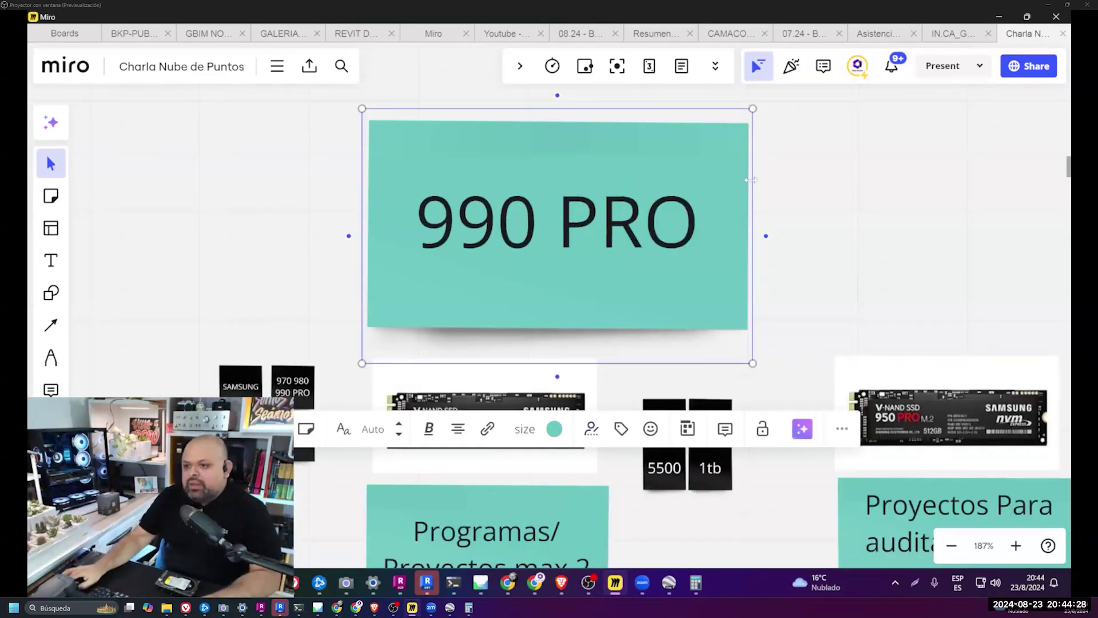
pyautogui.click(840, 238)
# - Shrink and reposition the 990 PRO sticky, and duplicate it as a '2TB' sticky
pyautogui.moveTo(716, 245); pyautogui.dragTo(470, 233)
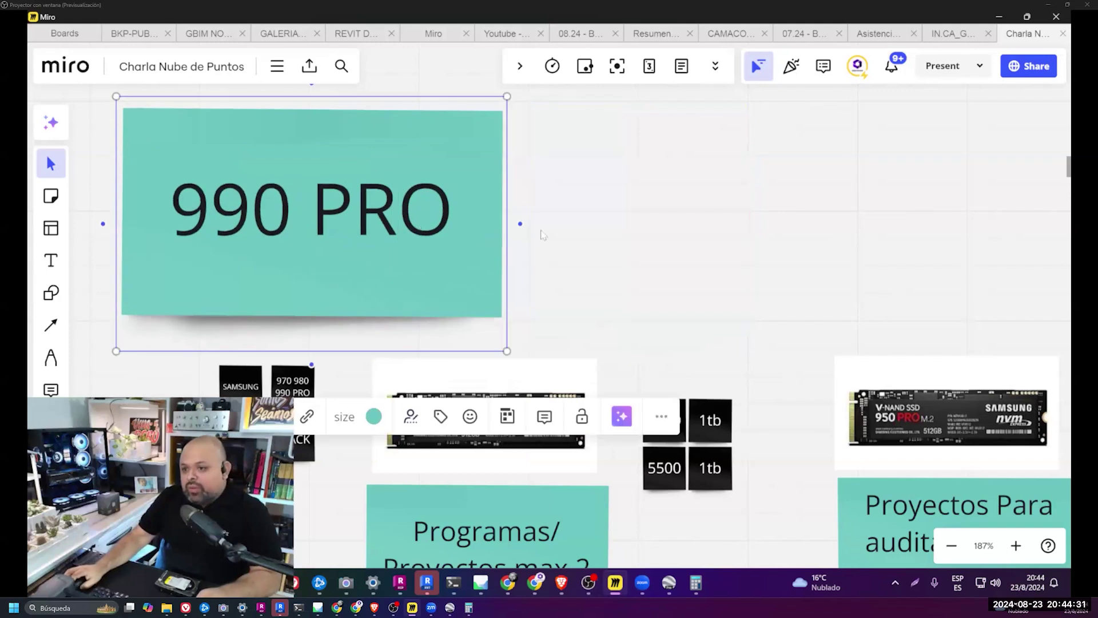
pyautogui.moveTo(507, 350); pyautogui.dragTo(398, 266)
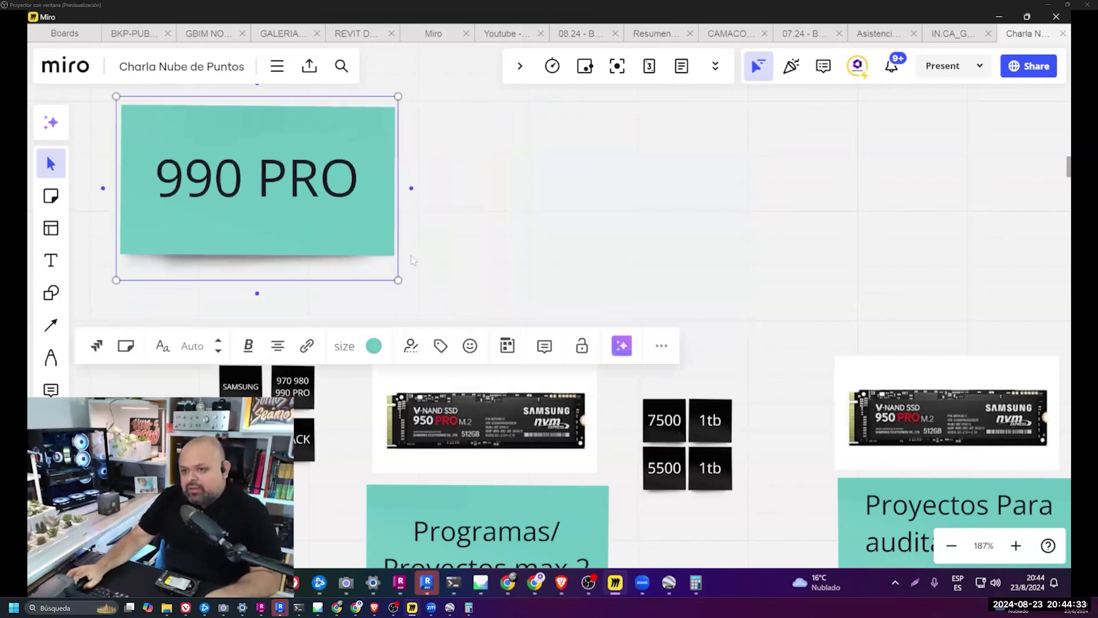
pyautogui.moveTo(324, 196); pyautogui.dragTo(400, 237)
pyautogui.hotkey('ctrl', 'd')
pyautogui.press('Return')
pyautogui.write('2TB')
pyautogui.click(858, 234)
# - Copy the 990 PRO / 2TB pair to the right and change the copy to 980 PRO
pyautogui.scroll(-2, 858, 234)
pyautogui.hscroll(3, 417, 225)
pyautogui.scroll(-5, 635, 243)
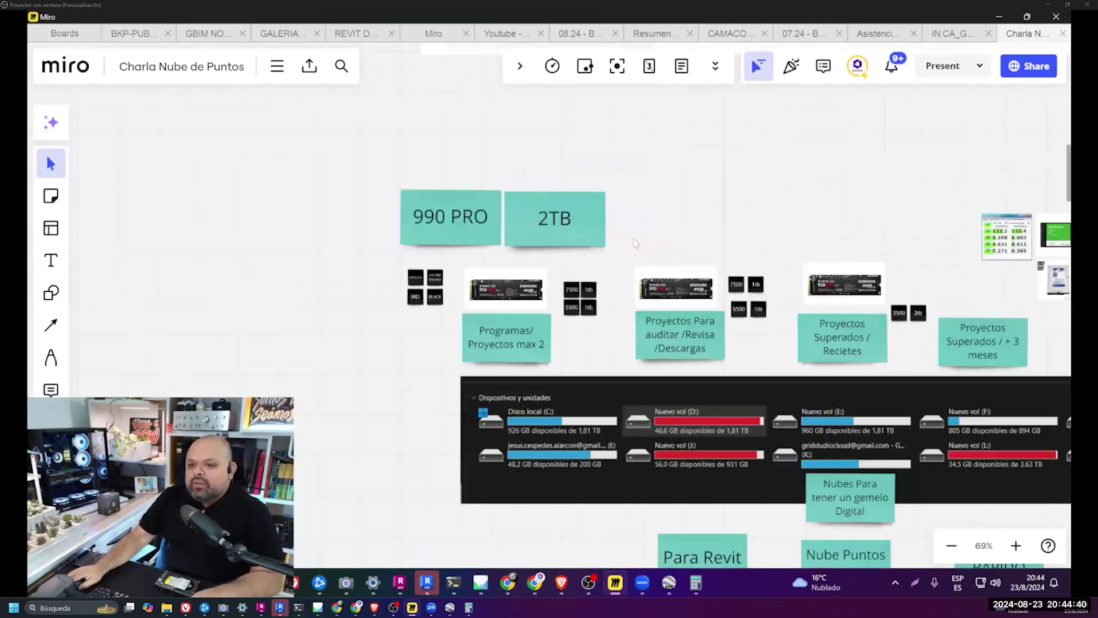
pyautogui.moveTo(678, 200); pyautogui.dragTo(400, 228)
pyautogui.moveTo(533, 236); pyautogui.dragTo(787, 237)
pyautogui.click(694, 225)
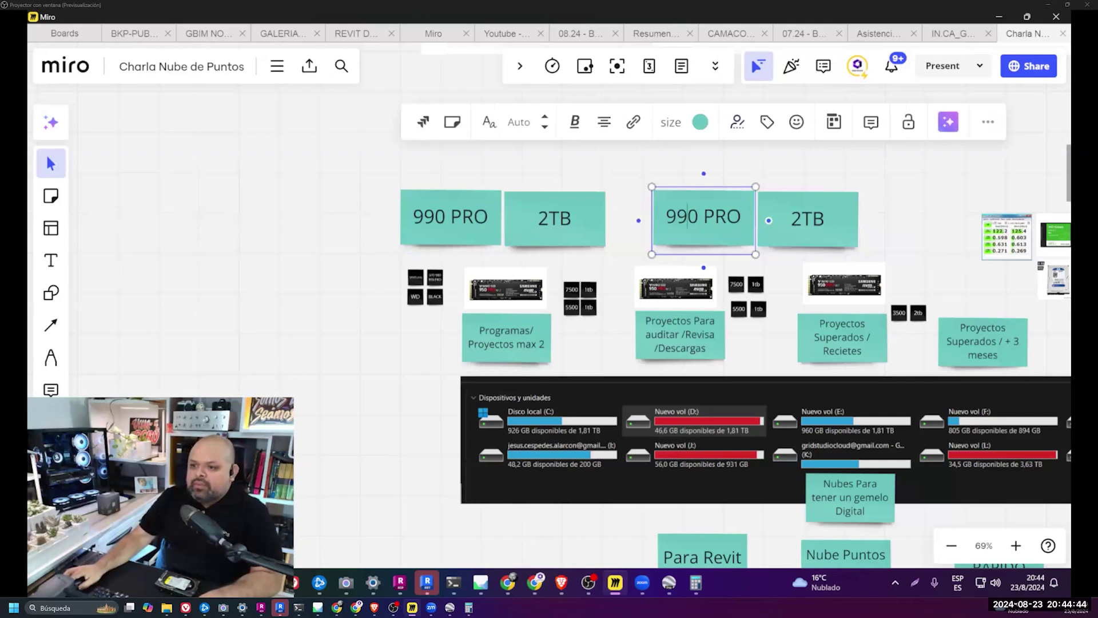
pyautogui.press('BackSpace')
pyautogui.write('8')
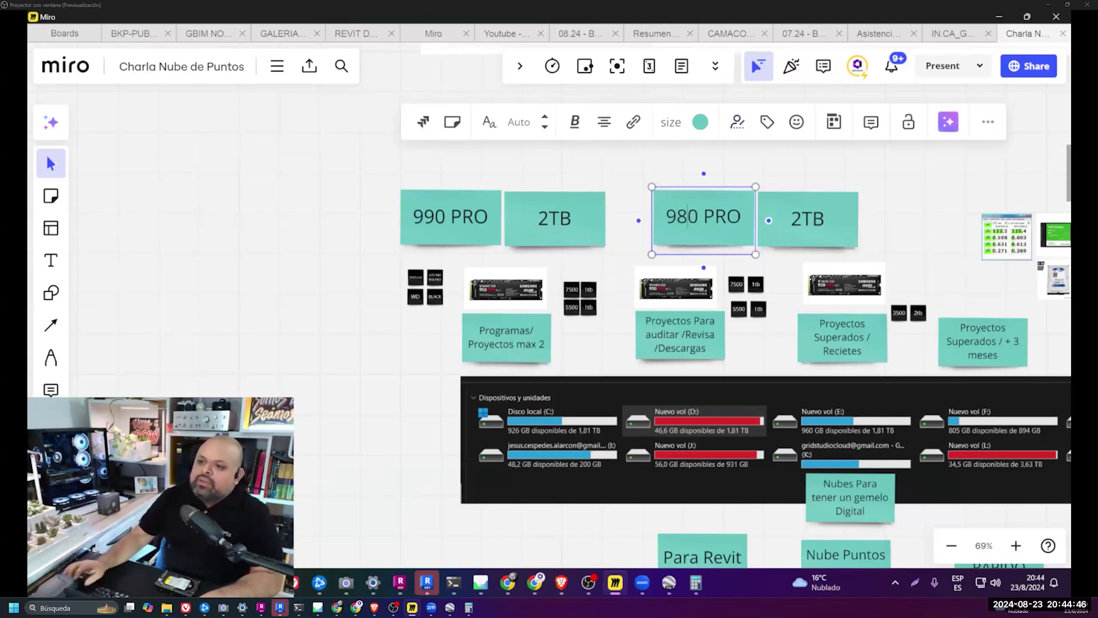
# - Copy the 980 PRO / 2TB pair again and shift the drive images right to make room
pyautogui.moveTo(900, 220); pyautogui.dragTo(649, 261, button='right')
pyautogui.moveTo(682, 196); pyautogui.dragTo(479, 269)
pyautogui.moveTo(922, 231); pyautogui.dragTo(725, 350)
pyautogui.moveTo(806, 276); pyautogui.dragTo(874, 280)
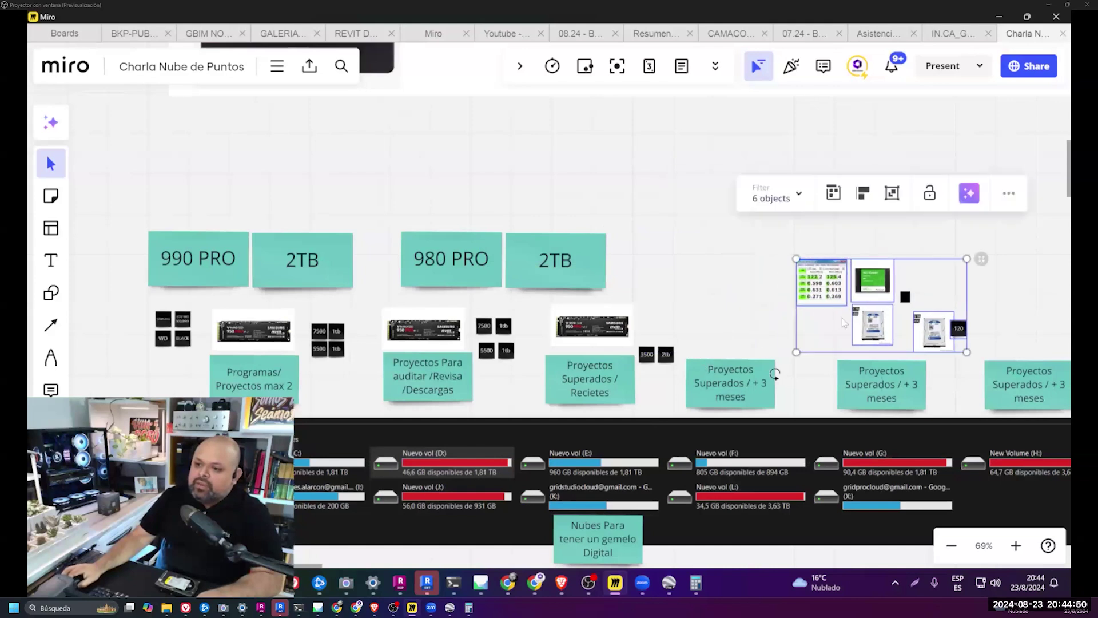
pyautogui.keyDown('alt'); pyautogui.moveTo(471, 281); pyautogui.dragTo(688, 282); pyautogui.keyUp('alt')
pyautogui.moveTo(688, 282); pyautogui.dragTo(502, 276, button='right')
pyautogui.moveTo(818, 233)
pyautogui.mouseDown()
pyautogui.moveTo(659, 334)
pyautogui.moveTo(740, 335)
pyautogui.mouseUp()
pyautogui.moveTo(639, 298); pyautogui.dragTo(710, 297, button='right')
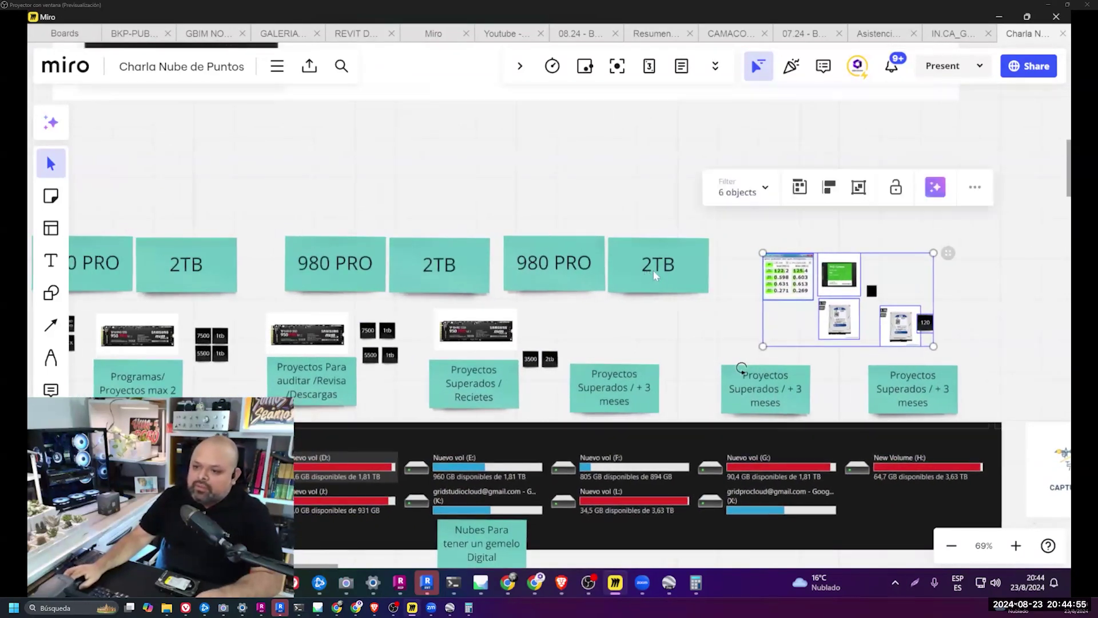
# - Rename the new copy to 'X3' and line it up with the sticky row
pyautogui.click(554, 263)
pyautogui.write('X3')
pyautogui.click(711, 298)
pyautogui.moveTo(575, 274); pyautogui.dragTo(569, 277)
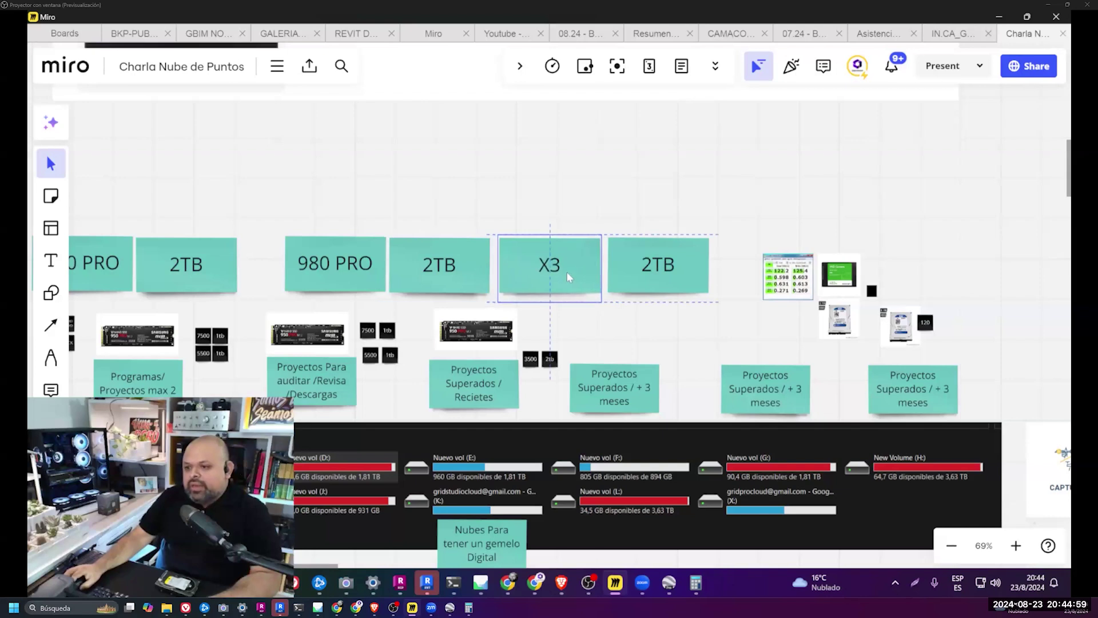
pyautogui.moveTo(565, 278); pyautogui.dragTo(365, 278, button='right')
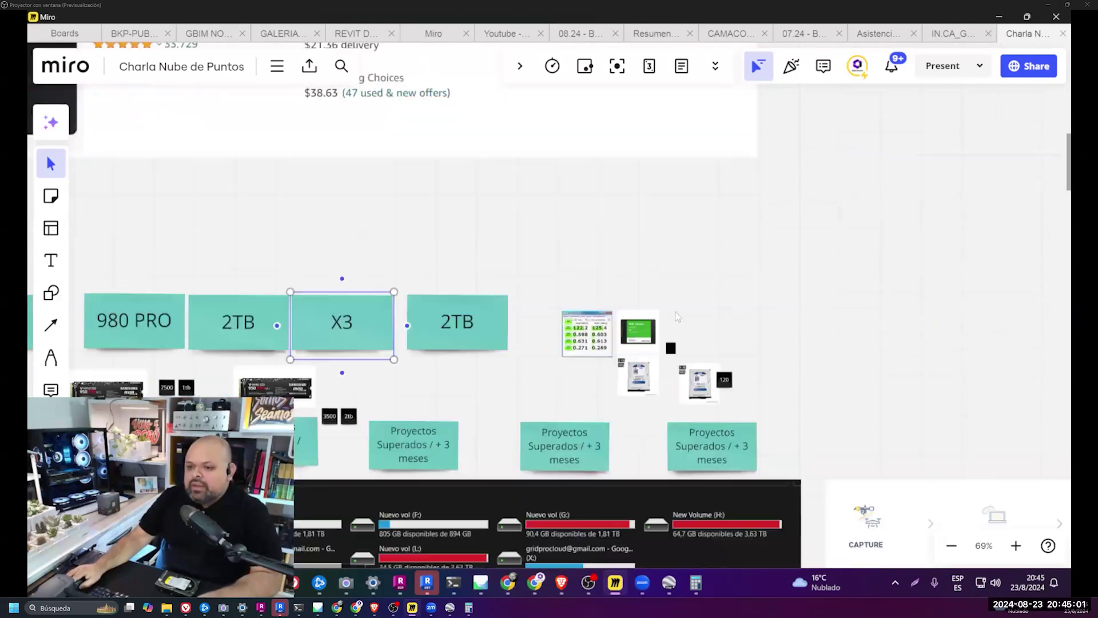
# - Shift the HDD, CrystalDiskMark and WD Green images right; place the 600 label left of CrystalDiskMark
pyautogui.scroll(5, 678, 374)
pyautogui.moveTo(677, 374); pyautogui.dragTo(655, 333, button='right')
pyautogui.moveTo(572, 354); pyautogui.dragTo(613, 371)
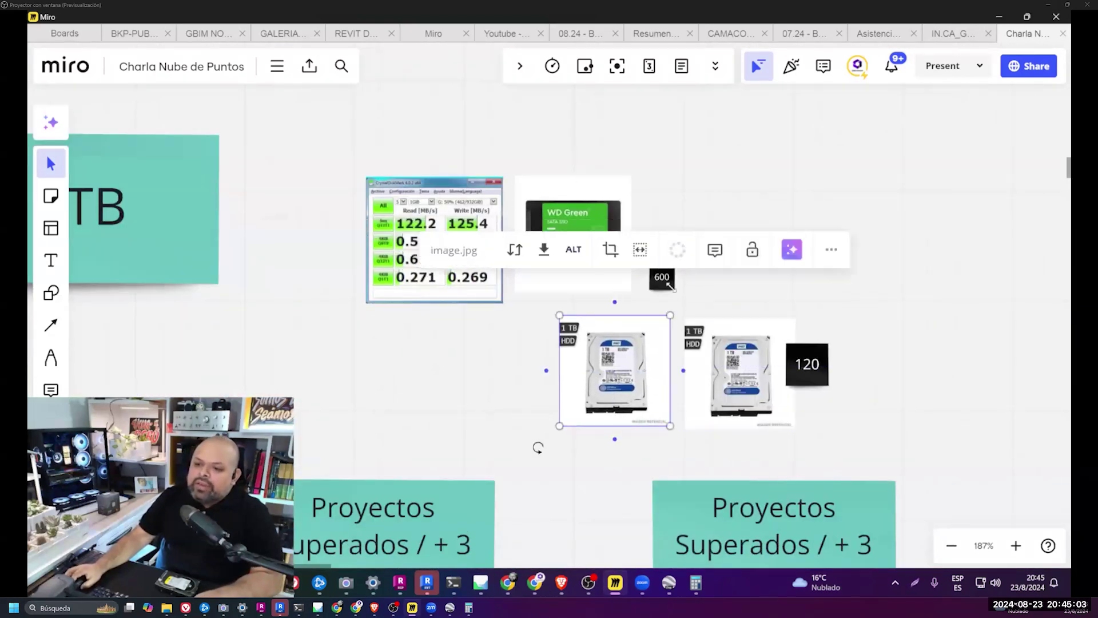
pyautogui.click(581, 170)
pyautogui.moveTo(730, 152)
pyautogui.mouseDown()
pyautogui.moveTo(436, 233)
pyautogui.moveTo(632, 234)
pyautogui.mouseUp()
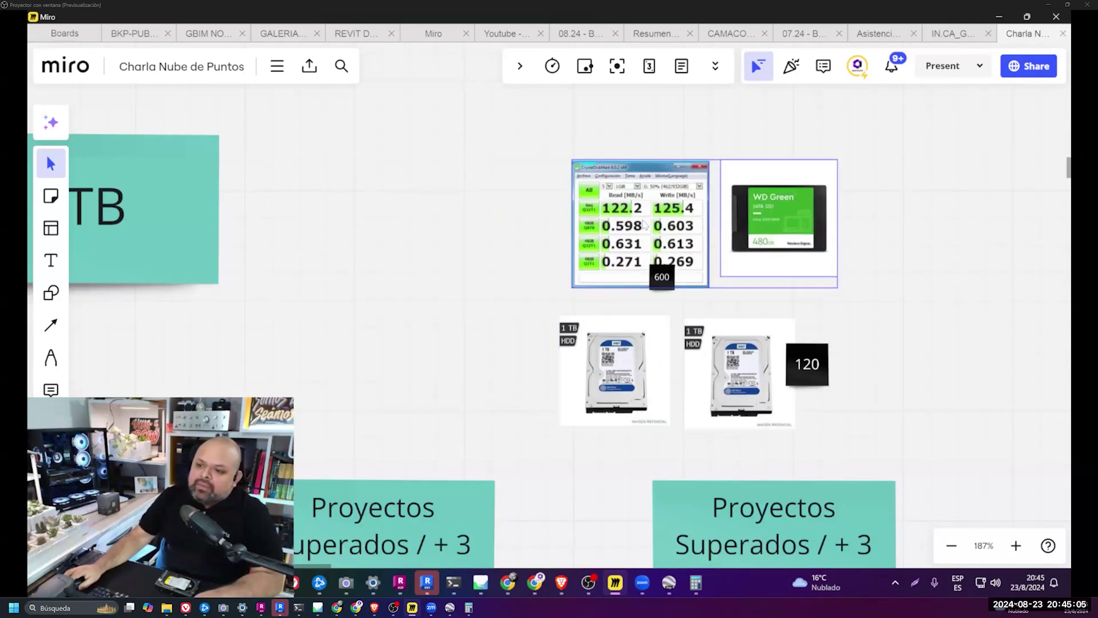
pyautogui.moveTo(661, 277); pyautogui.dragTo(527, 274)
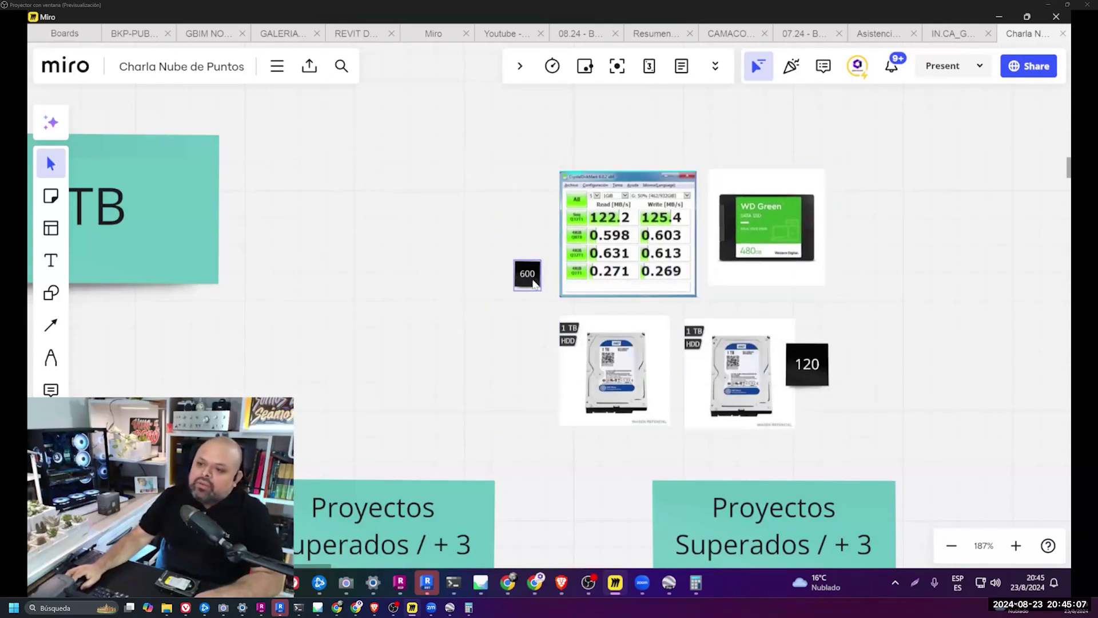
pyautogui.click(480, 340)
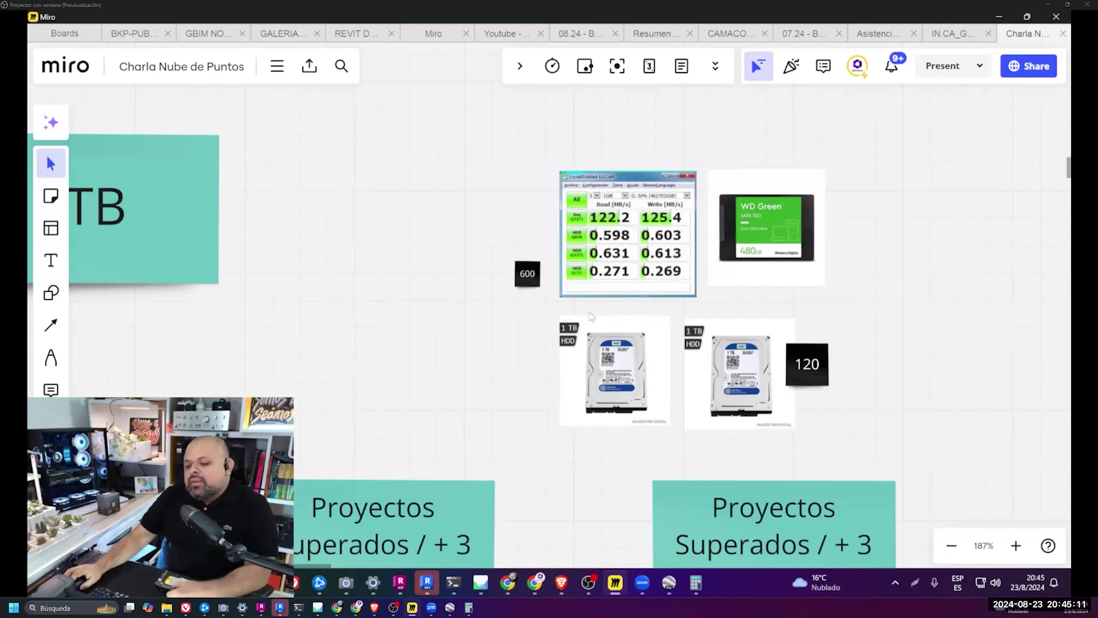
# - Pan the board back to the 980 PRO, X3 and Proyectos Para auditar stickies
pyautogui.moveTo(400, 320); pyautogui.dragTo(698, 319, button='right')
pyautogui.moveTo(463, 319); pyautogui.dragTo(698, 319, button='right')
pyautogui.moveTo(309, 318); pyautogui.dragTo(782, 297, button='right')
pyautogui.moveTo(404, 321); pyautogui.dragTo(781, 297, button='right')
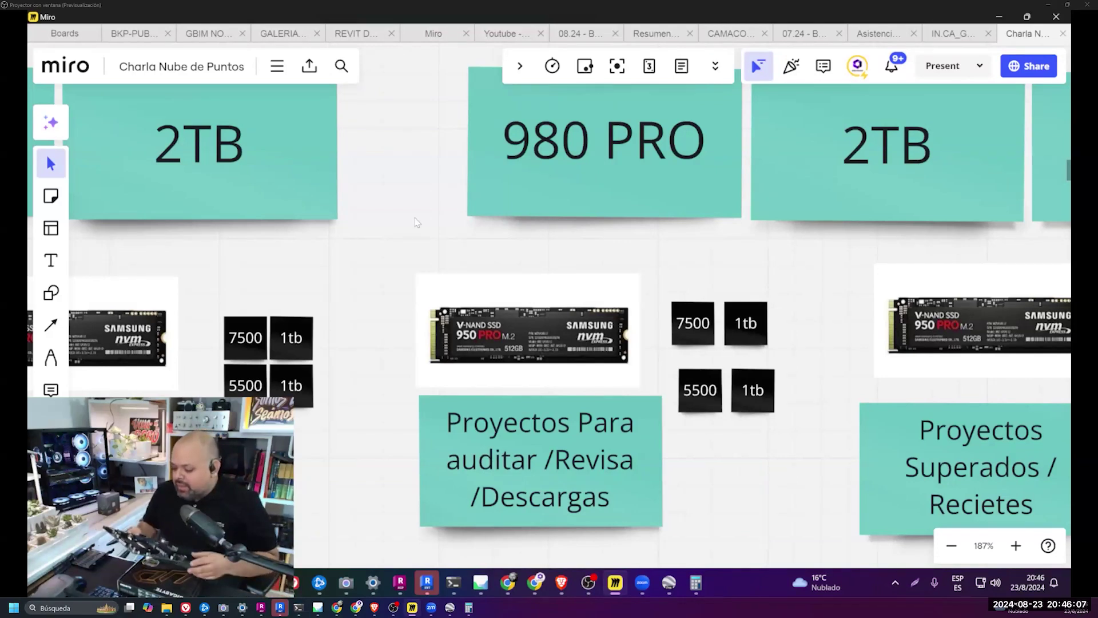
# - Launch Calculator via search and compute 550 ÷ 3.75, giving 146.666666666667
pyautogui.press('super')
pyautogui.write('calc')
pyautogui.press('Return')
pyautogui.write('550 ÷ ')
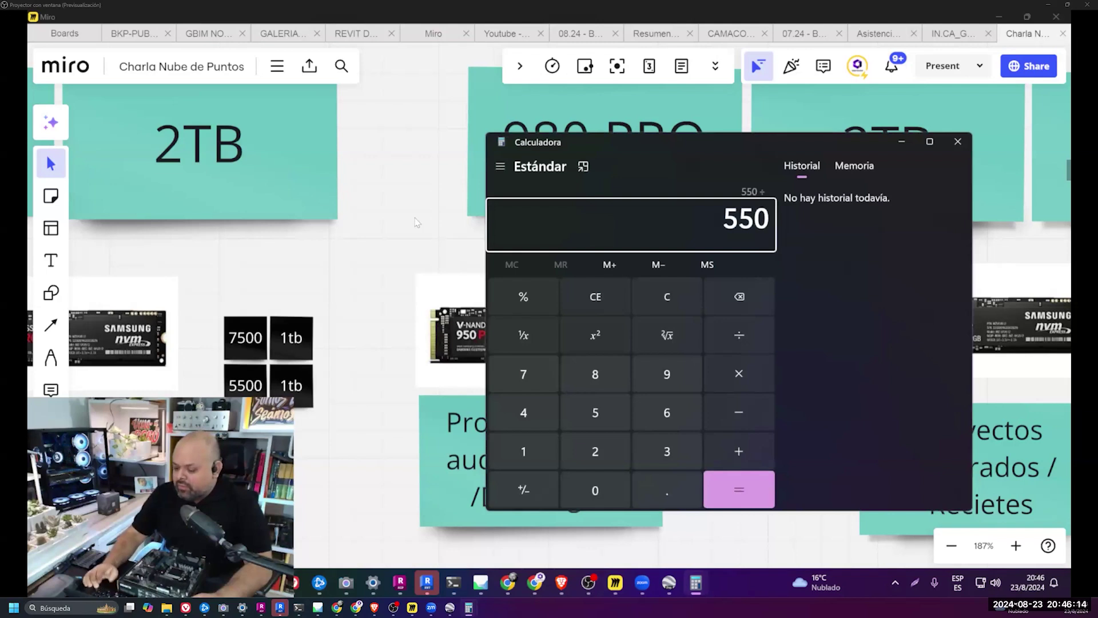
pyautogui.write('3.75')
pyautogui.press('Return')
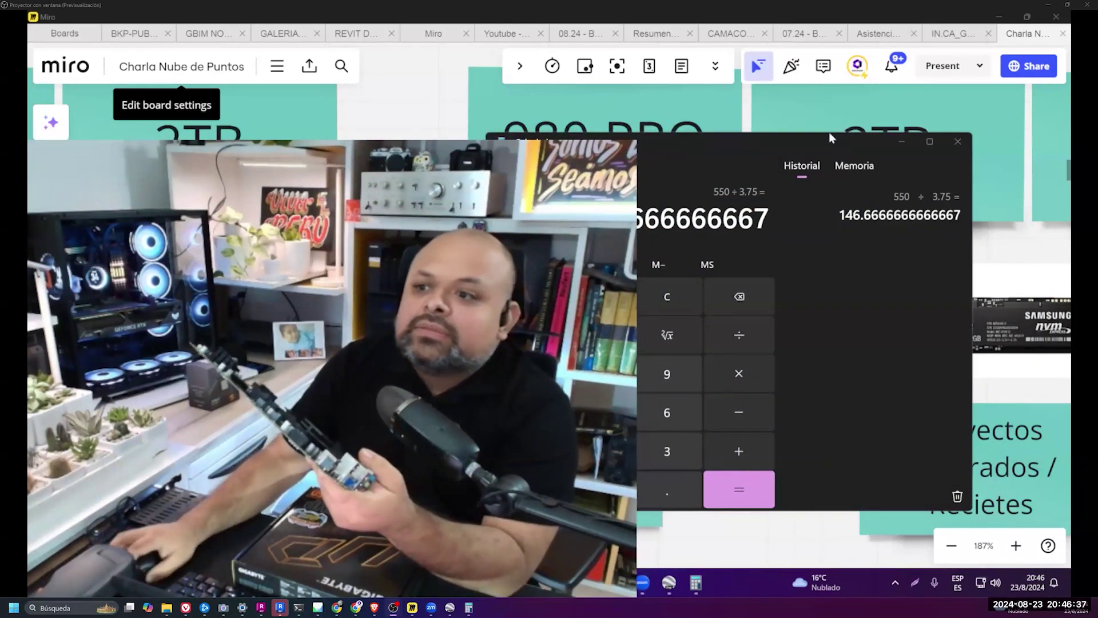
# - Minimize Calculator from the taskbar to reveal the Miro board
pyautogui.click(903, 143)
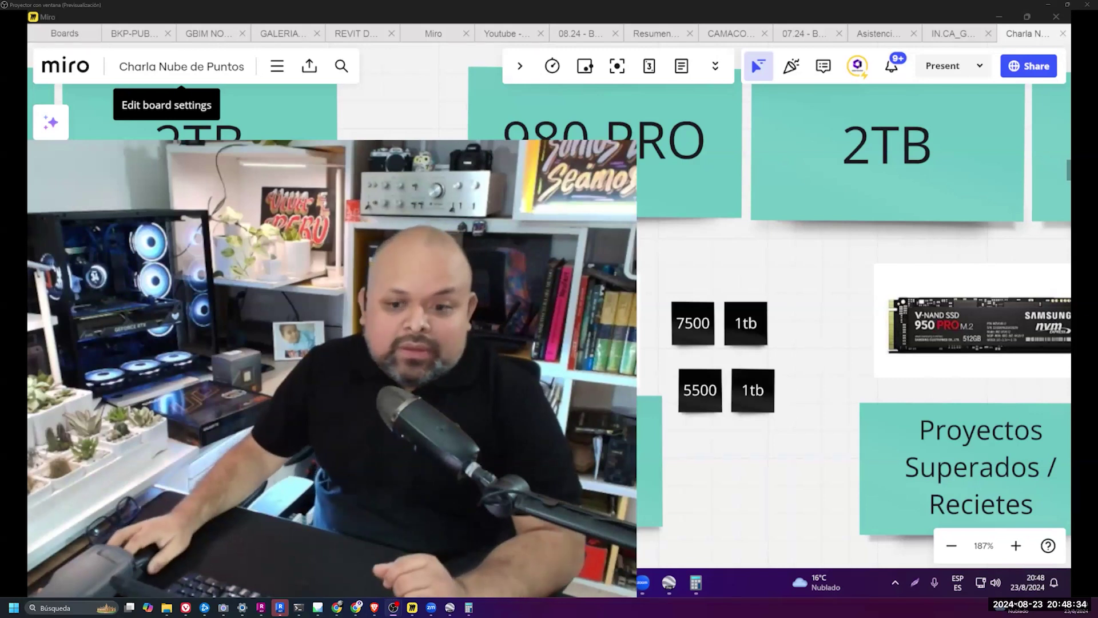
# - Glance at drive free space in File Explorer, then switch the Notion index to another gallery view
pyautogui.press('super+e')
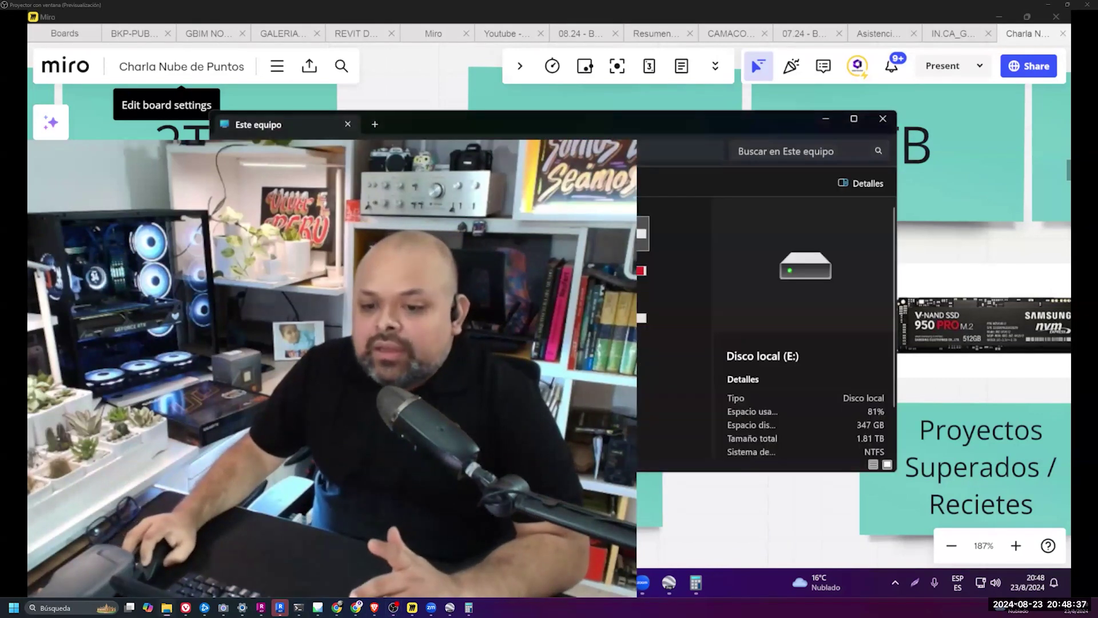
pyautogui.hotkey('alt', 'F4')
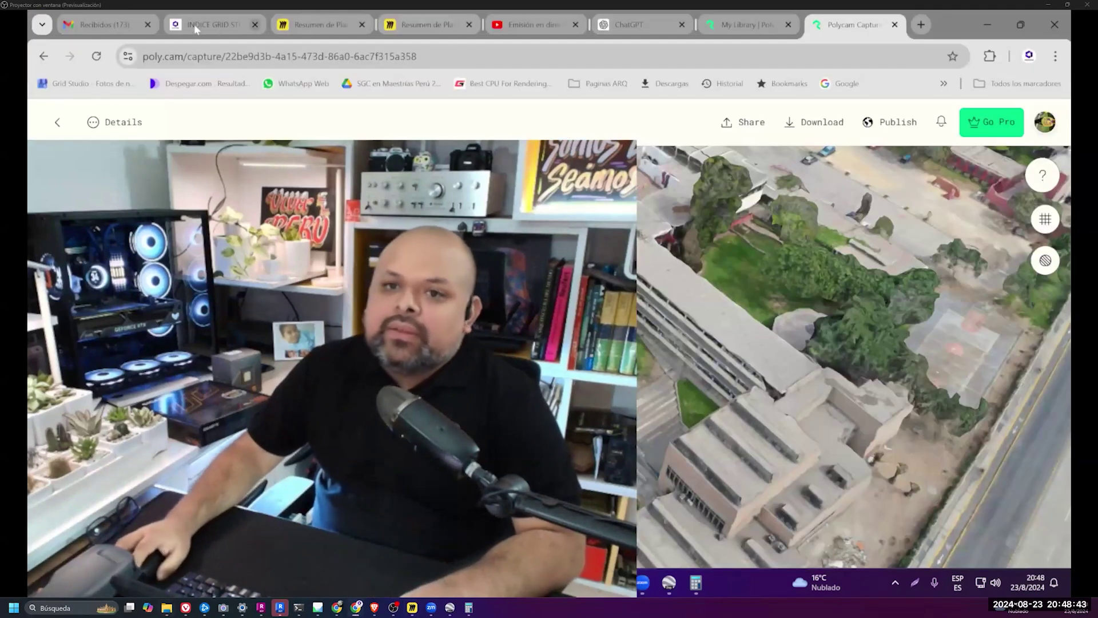
pyautogui.click(195, 27)
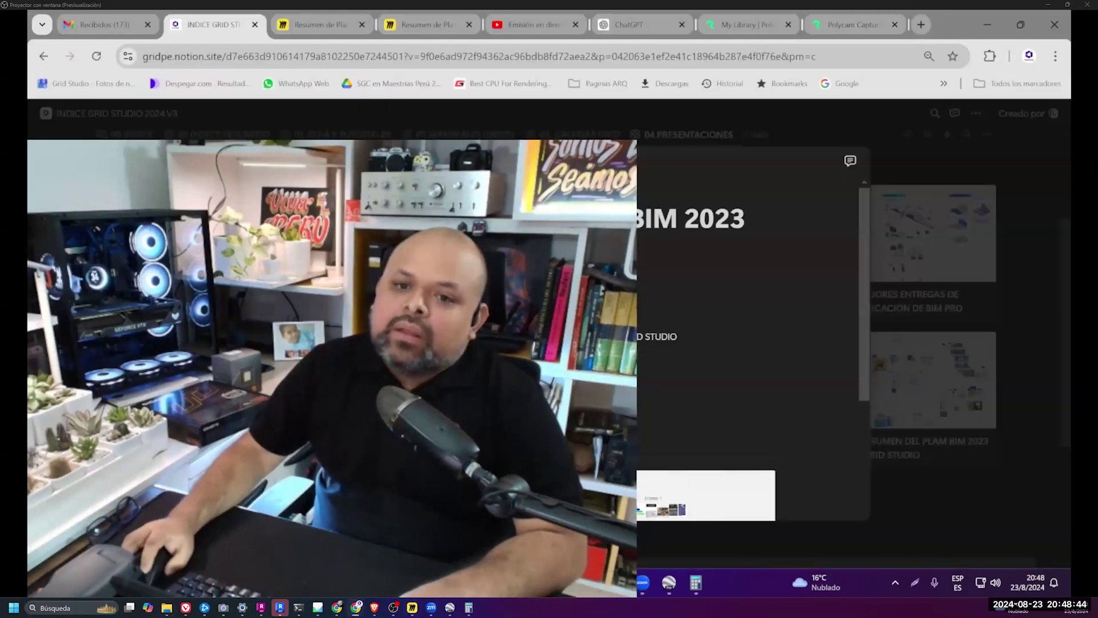
pyautogui.click(253, 139)
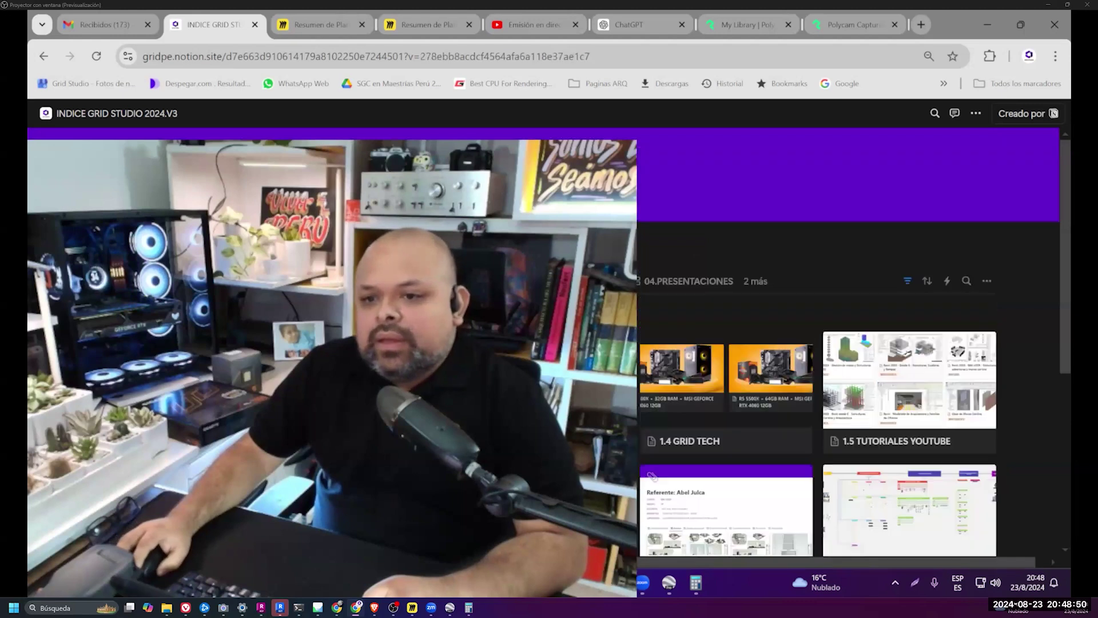
# - Open a gallery page in INDICE GRID STUDIO 2024.V3 and follow its Miro board link
pyautogui.scroll(-3, 744, 346)
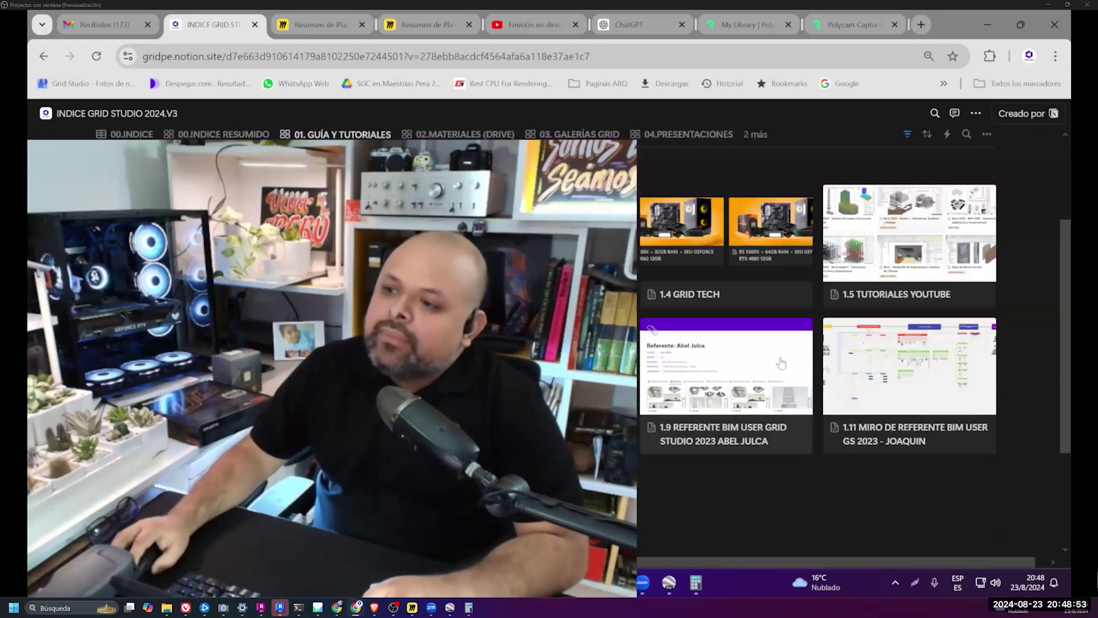
pyautogui.click(909, 366)
pyautogui.click(707, 474)
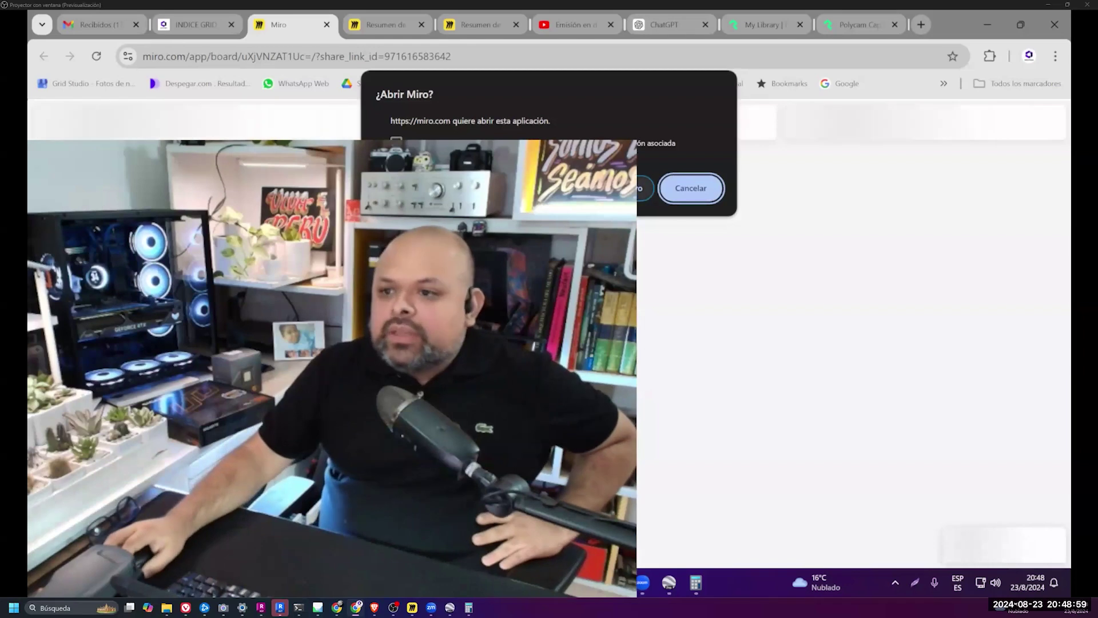
pyautogui.press('Escape')
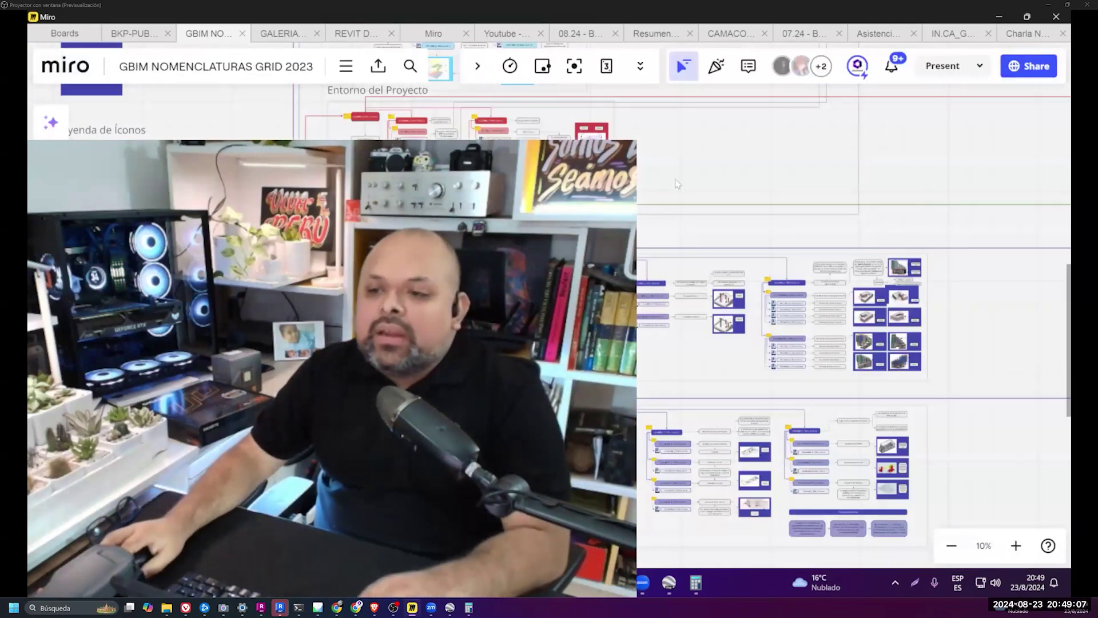
# - Scroll and zoom the canvas in on the red Sector 1 and Sector 2 street-network map
pyautogui.scroll(3, 658, 257)
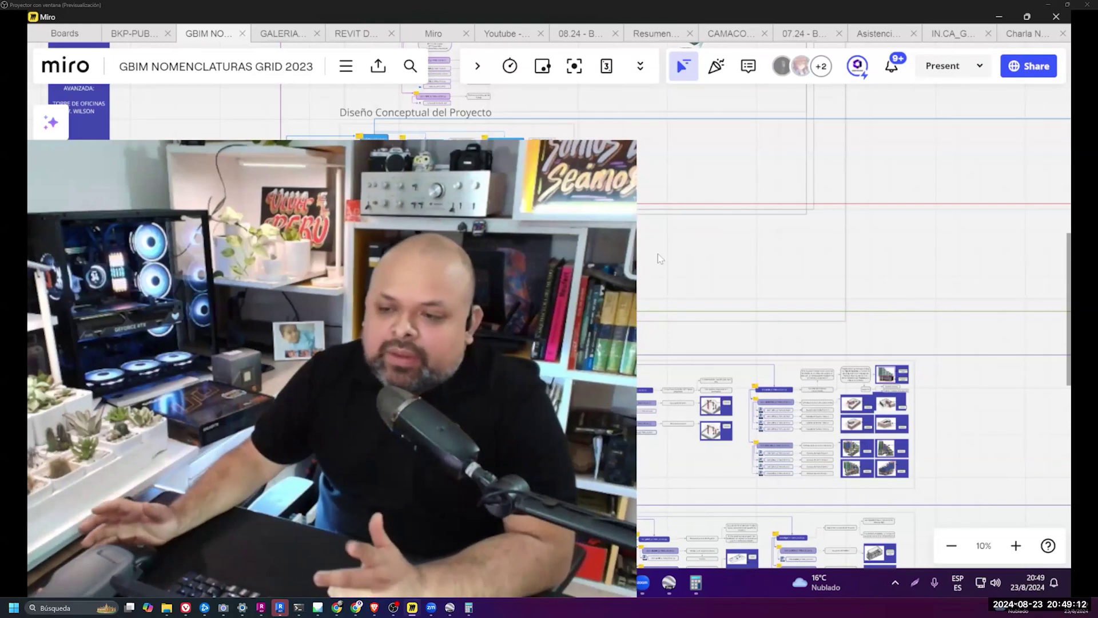
pyautogui.scroll(3, 673, 256)
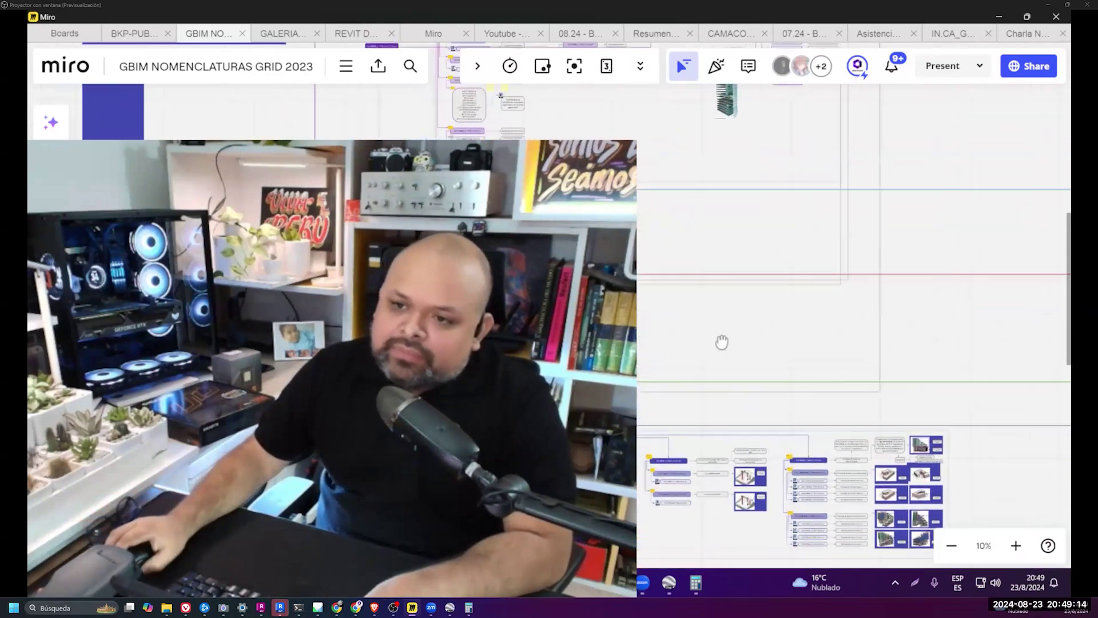
pyautogui.scroll(5, 660, 255)
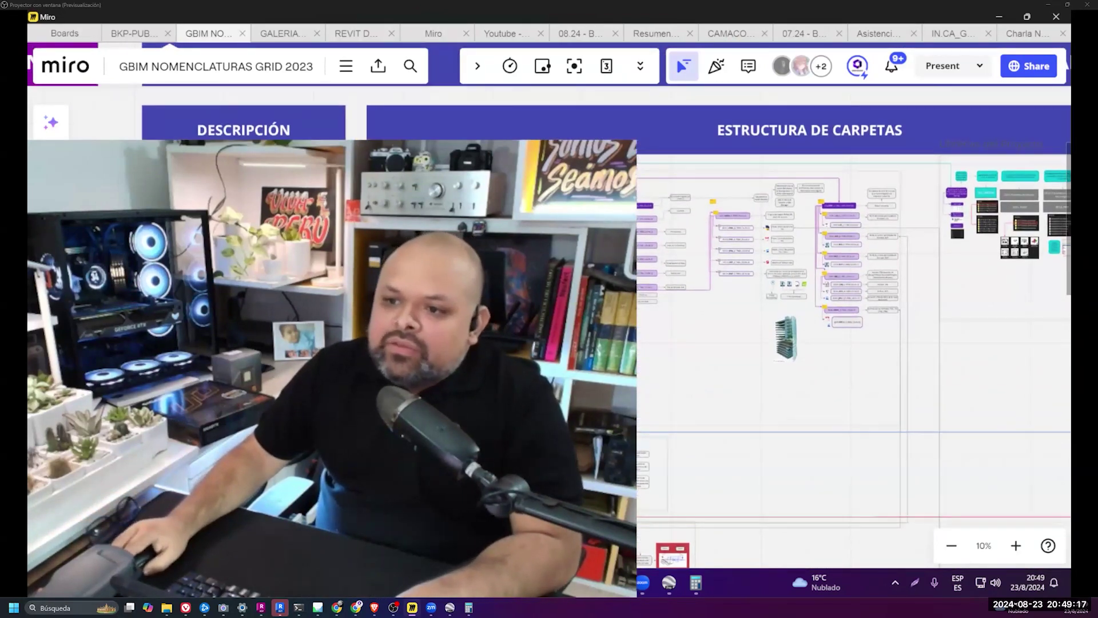
pyautogui.scroll(-2, 884, 423)
pyautogui.scroll(-4, 884, 422)
pyautogui.scroll(5, 884, 422)
pyautogui.scroll(3, 884, 422)
pyautogui.scroll(-3, 695, 294)
pyautogui.scroll(-2, 696, 294)
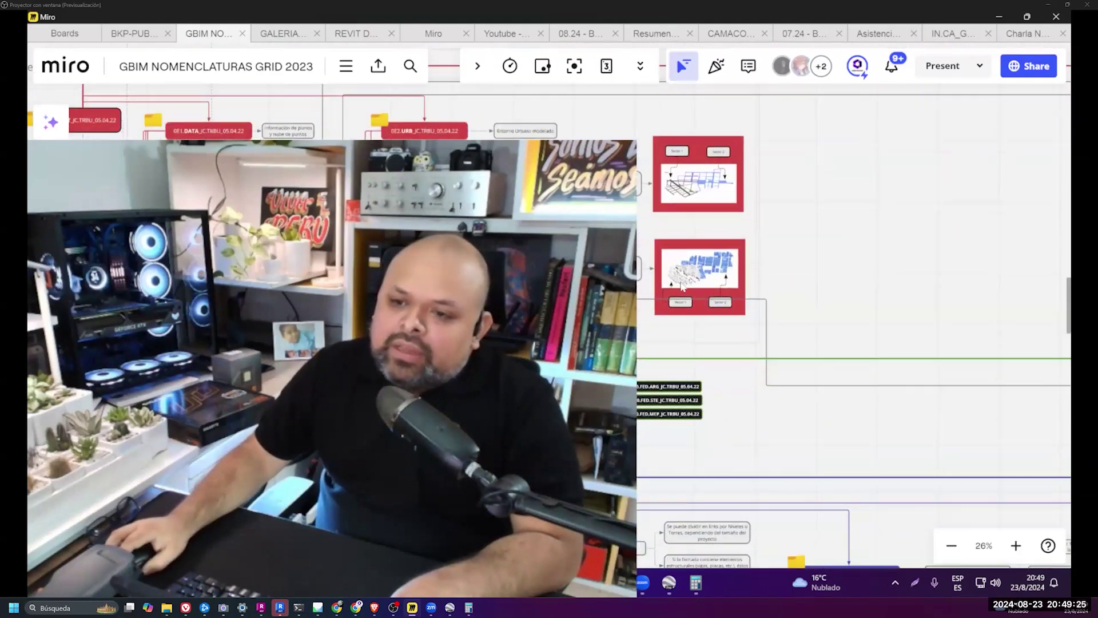
pyautogui.scroll(-2, 681, 286)
pyautogui.scroll(-2, 680, 286)
pyautogui.scroll(4, 778, 351)
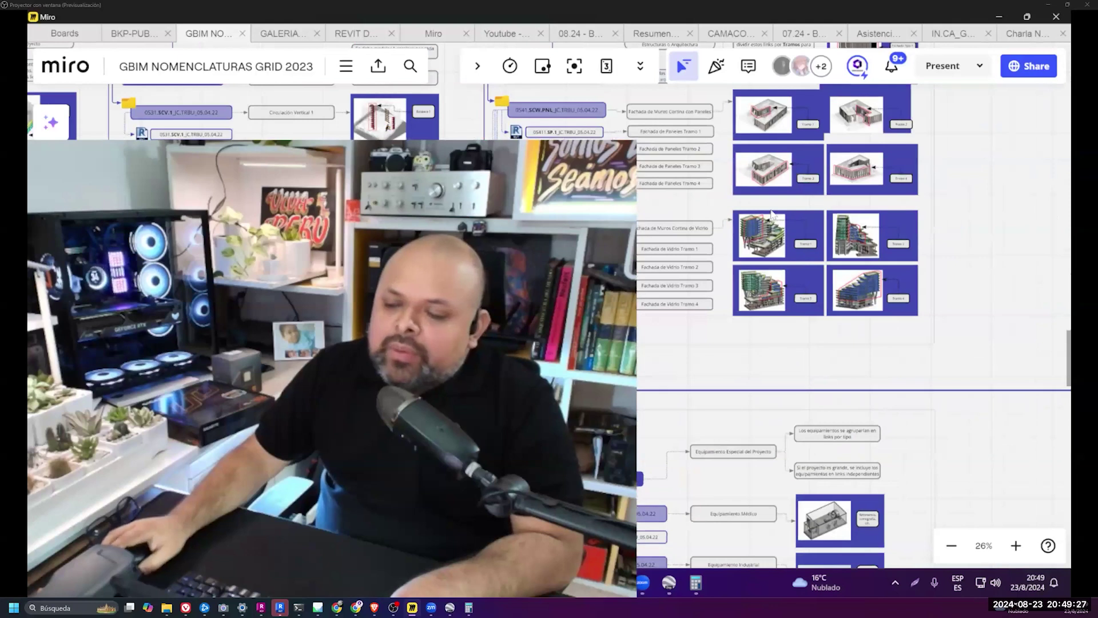
pyautogui.scroll(-2, 770, 214)
pyautogui.scroll(4, 664, 273)
pyautogui.scroll(-2, 661, 267)
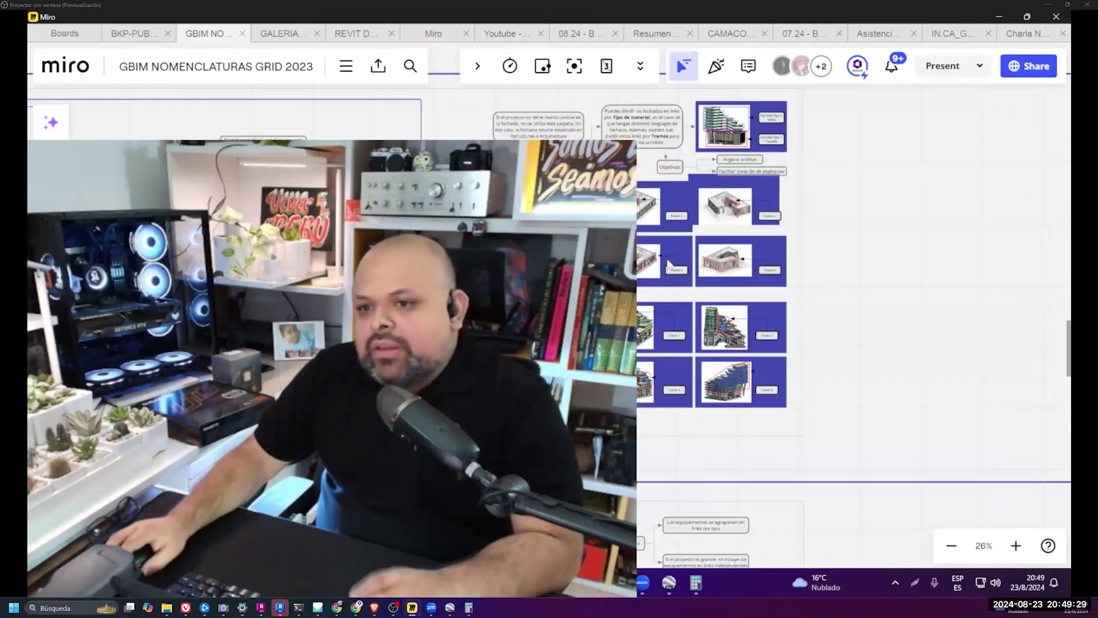
pyautogui.scroll(5, 789, 203)
pyautogui.scroll(5, 789, 203)
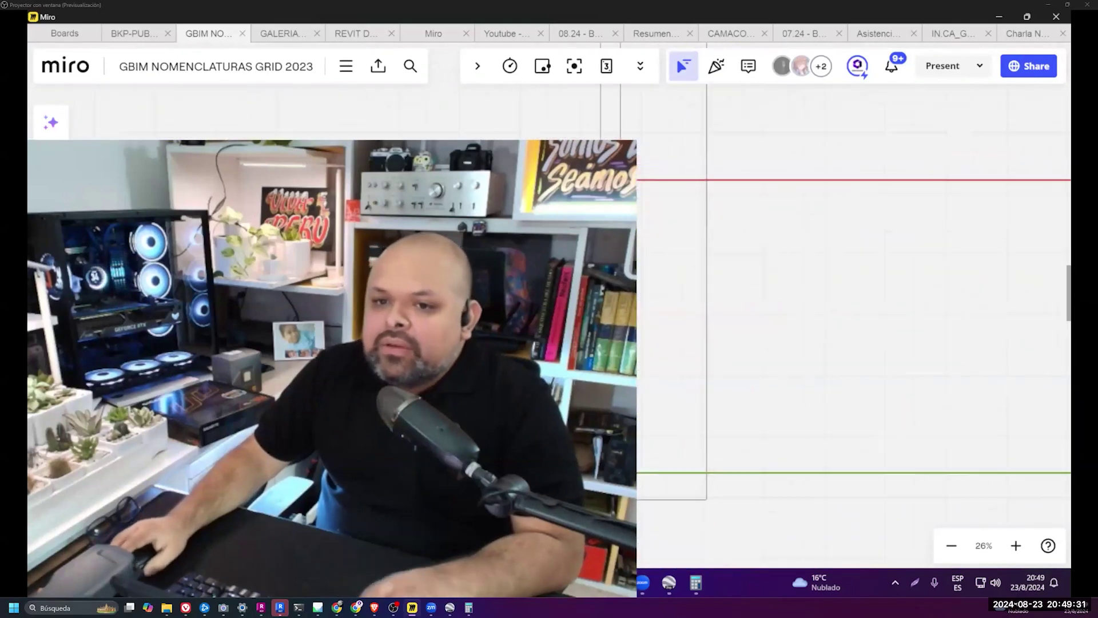
pyautogui.scroll(5, 852, 321)
pyautogui.hscroll(-5, 734, 172)
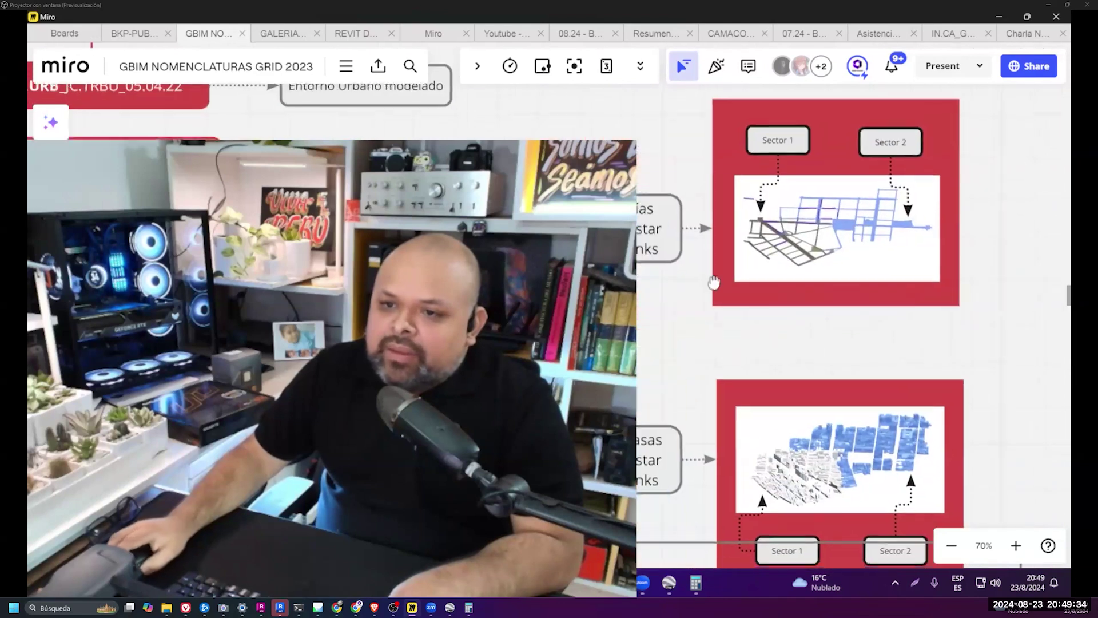
pyautogui.scroll(-1, 734, 171)
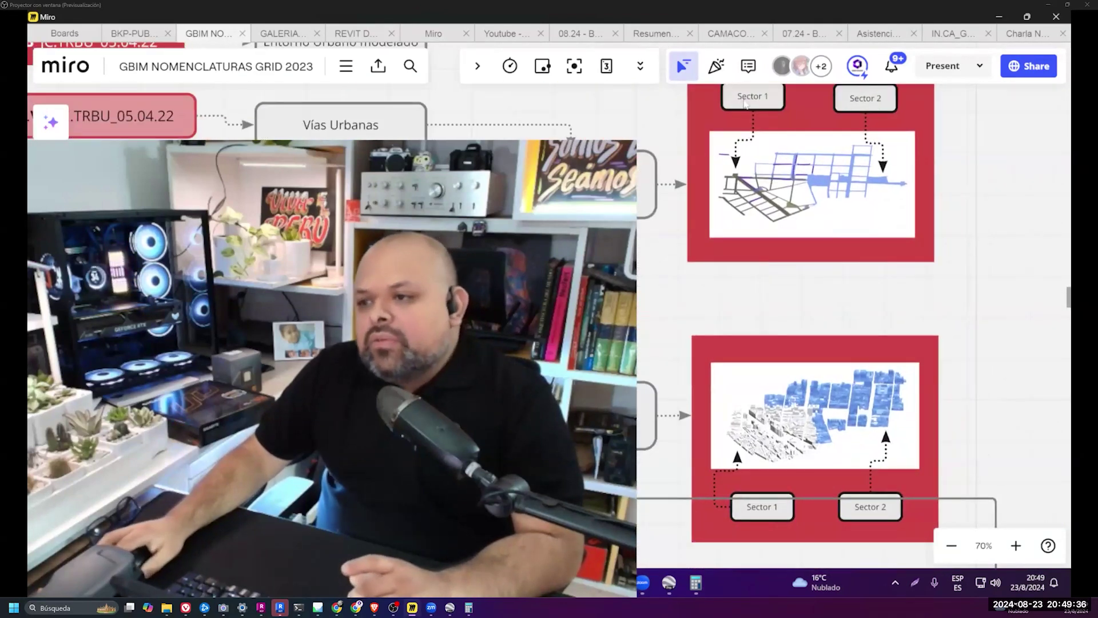
pyautogui.scroll(2, 850, 183)
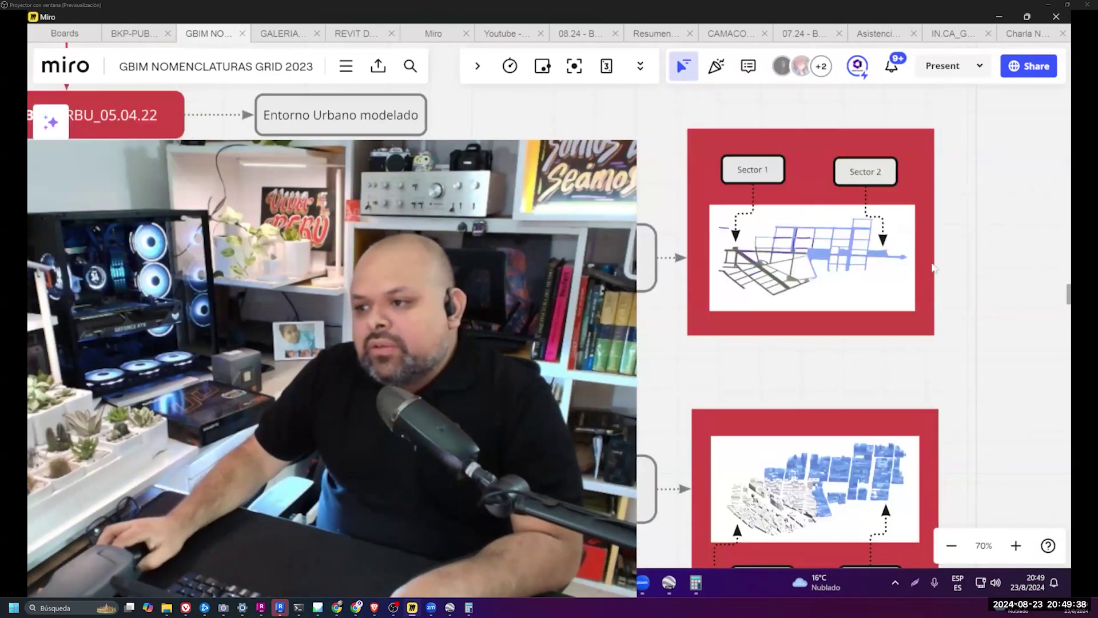
pyautogui.scroll(3, 930, 264)
pyautogui.scroll(3, 801, 223)
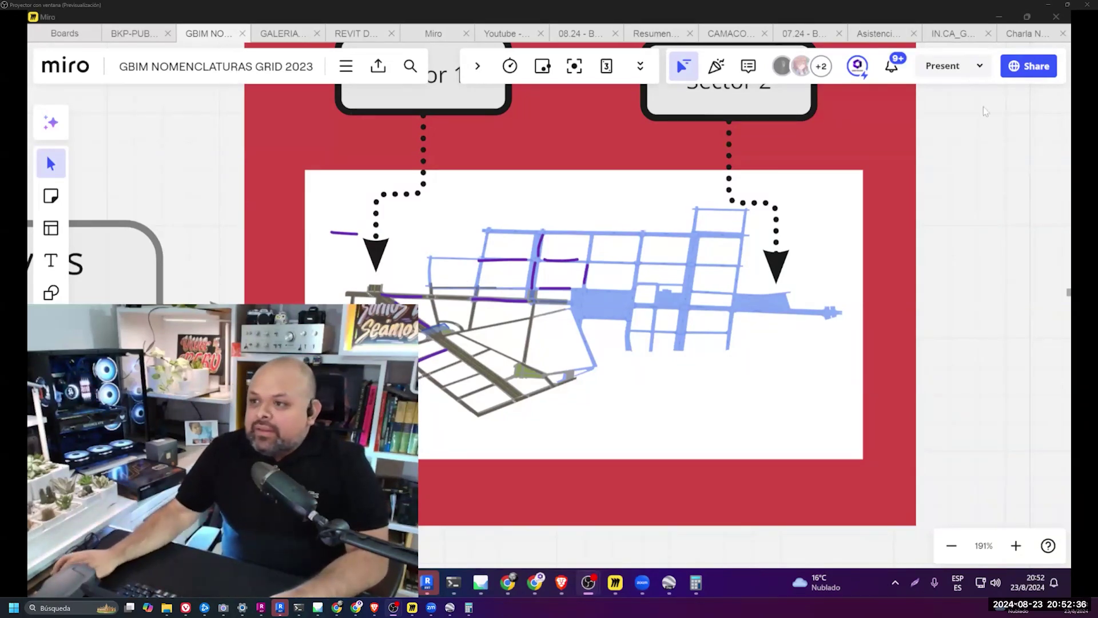
# - Copy the Charla Nube de Puntos board link and bring the GBIM board browser window forward
pyautogui.click(1024, 33)
pyautogui.scroll(-5, 754, 222)
pyautogui.hscroll(6, 755, 222)
pyautogui.scroll(-2, 778, 211)
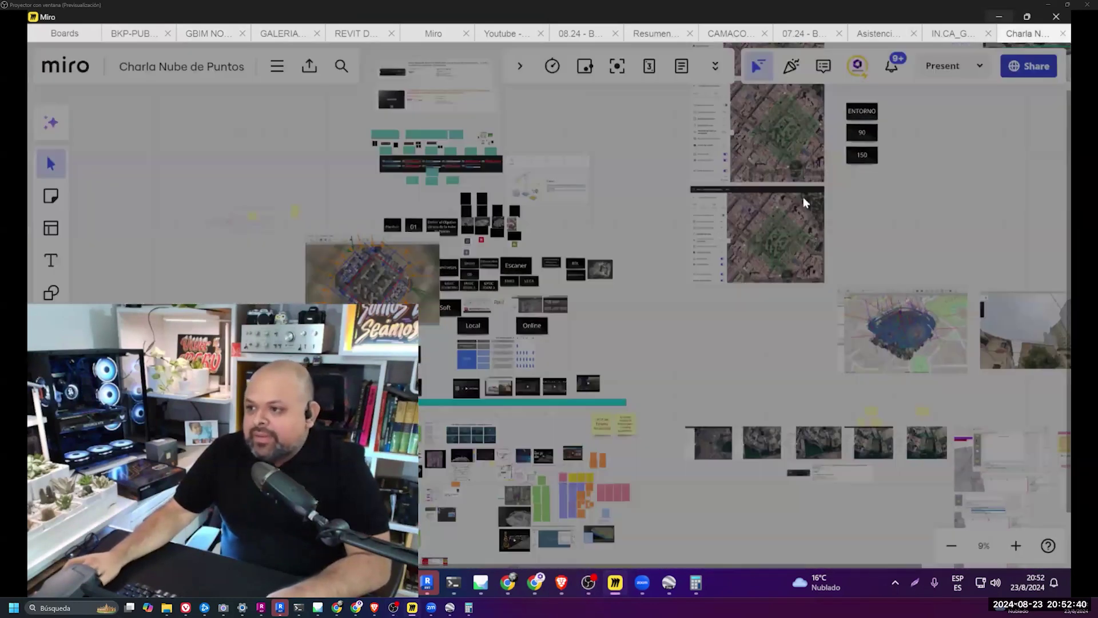
pyautogui.click(430, 355)
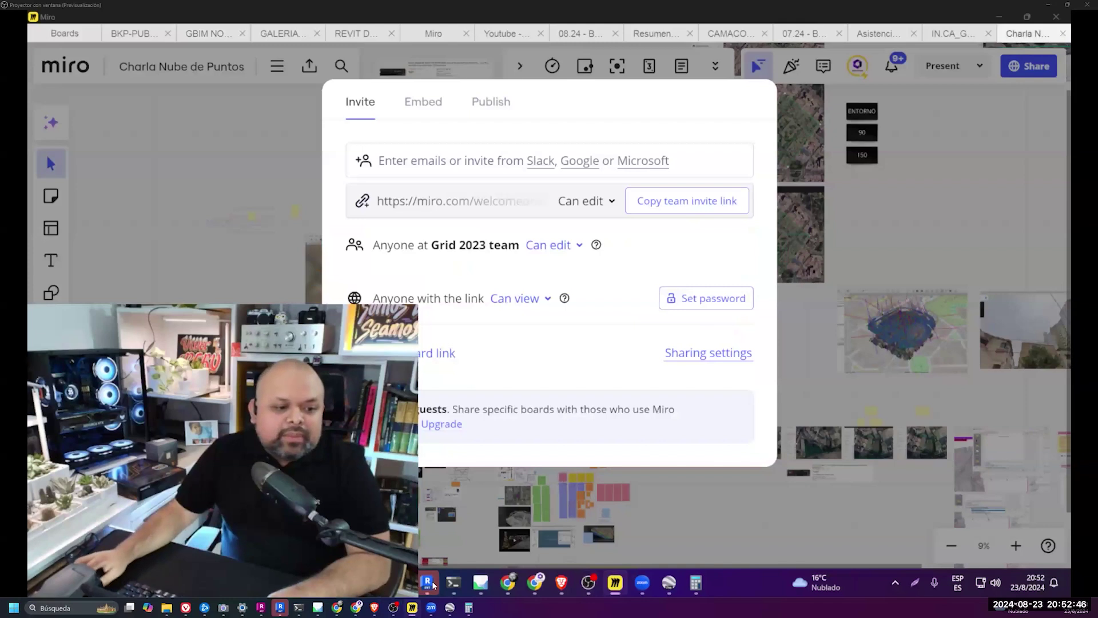
pyautogui.click(341, 608)
# - Post the copied Miro board link in the YouTube Studio live chat, then return to the DJI window
pyautogui.click(355, 607)
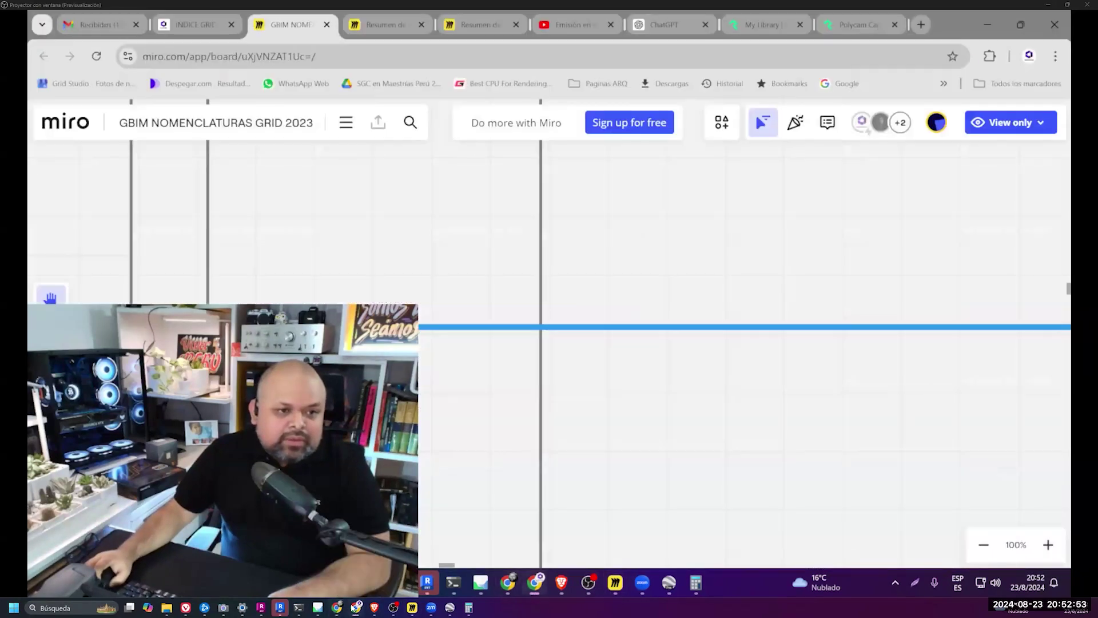
pyautogui.hotkey('ctrl', '6')
pyautogui.hotkey('ctrl', 'v')
pyautogui.press('Return')
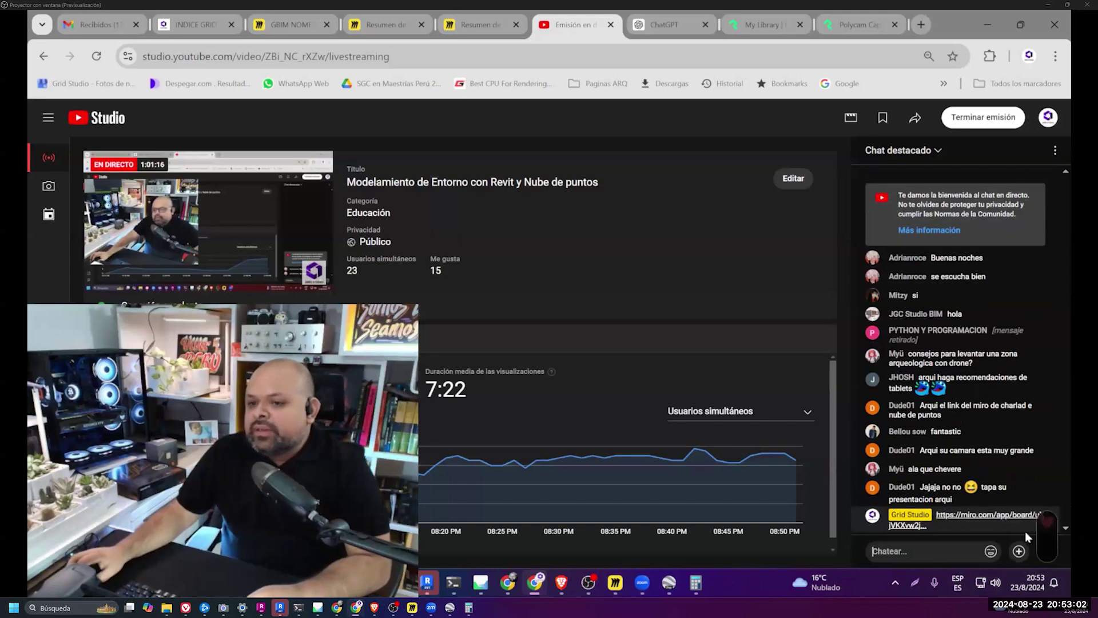
pyautogui.hotkey('alt', 'Tab')
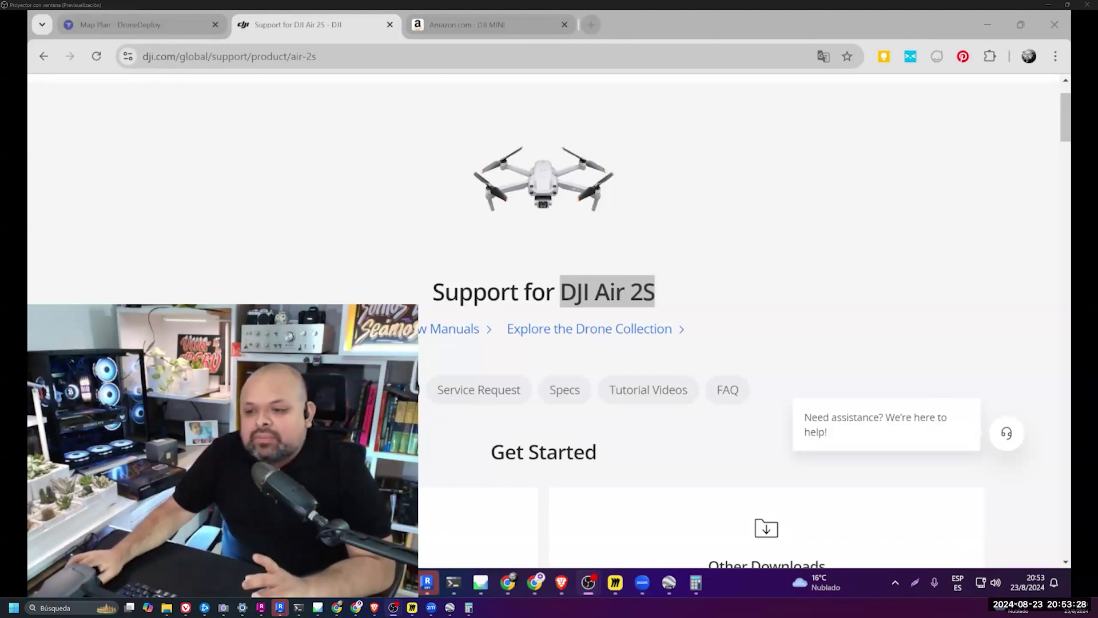
# - Scroll the DJI Air 2S page, cycle windows, and bring up the Map Plan - DroneDeploy tab
pyautogui.scroll(-3, 550, 320)
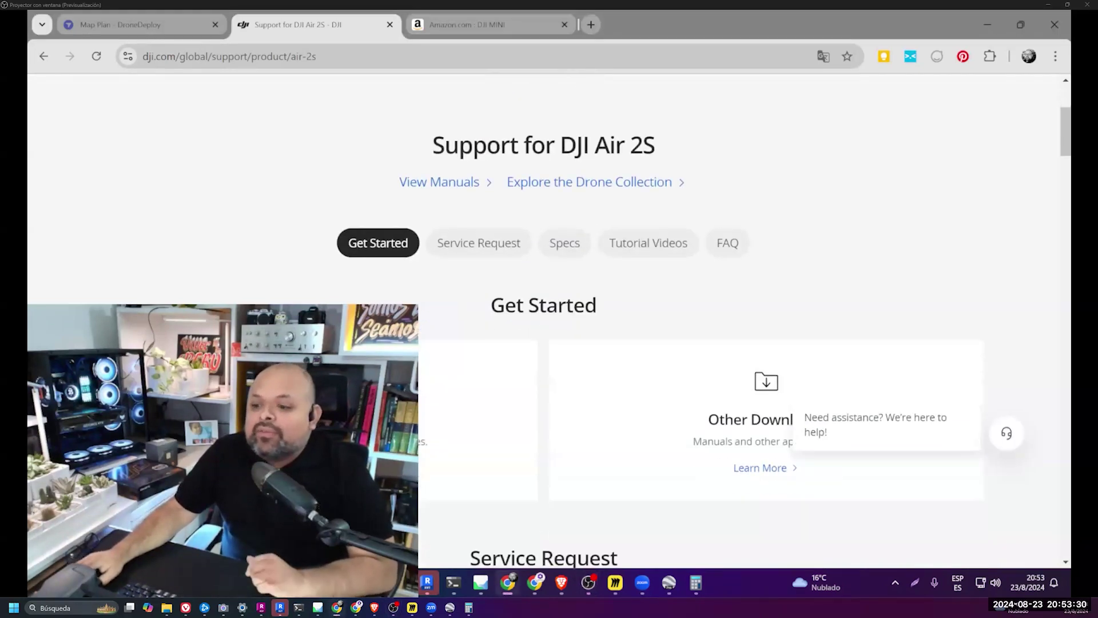
pyautogui.scroll(-2, 549, 321)
pyautogui.click(615, 582)
pyautogui.click(502, 584)
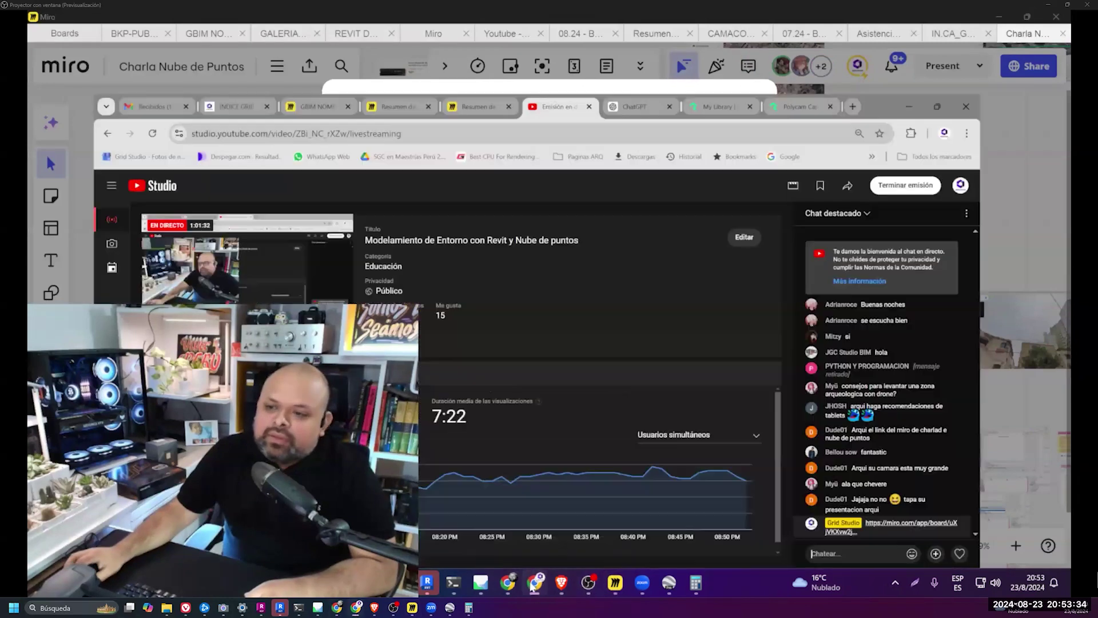
pyautogui.click(498, 585)
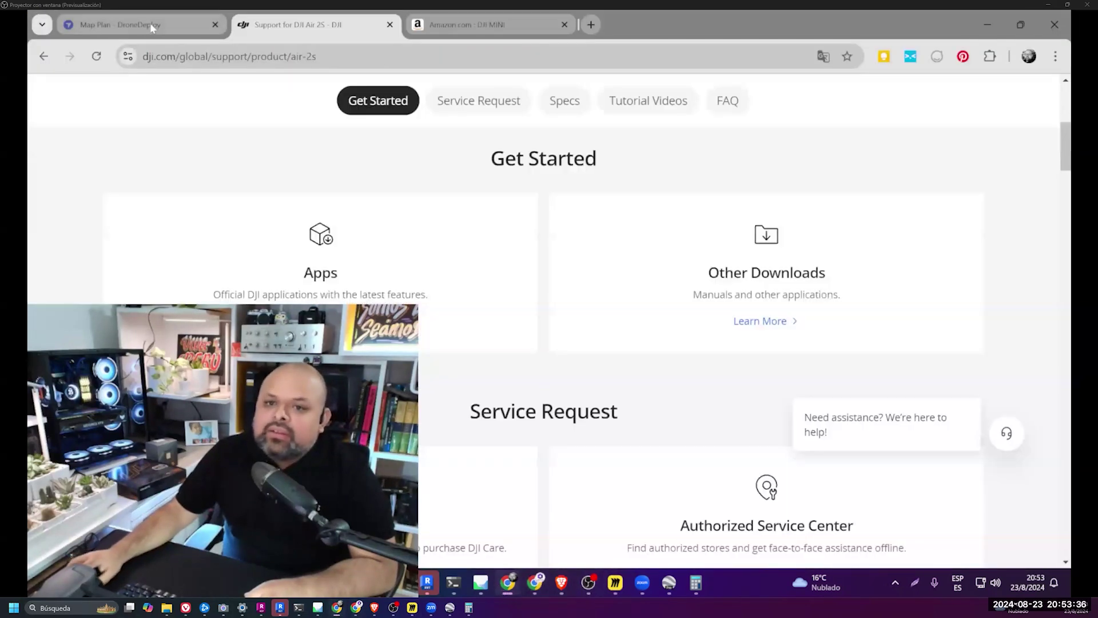
pyautogui.click(152, 28)
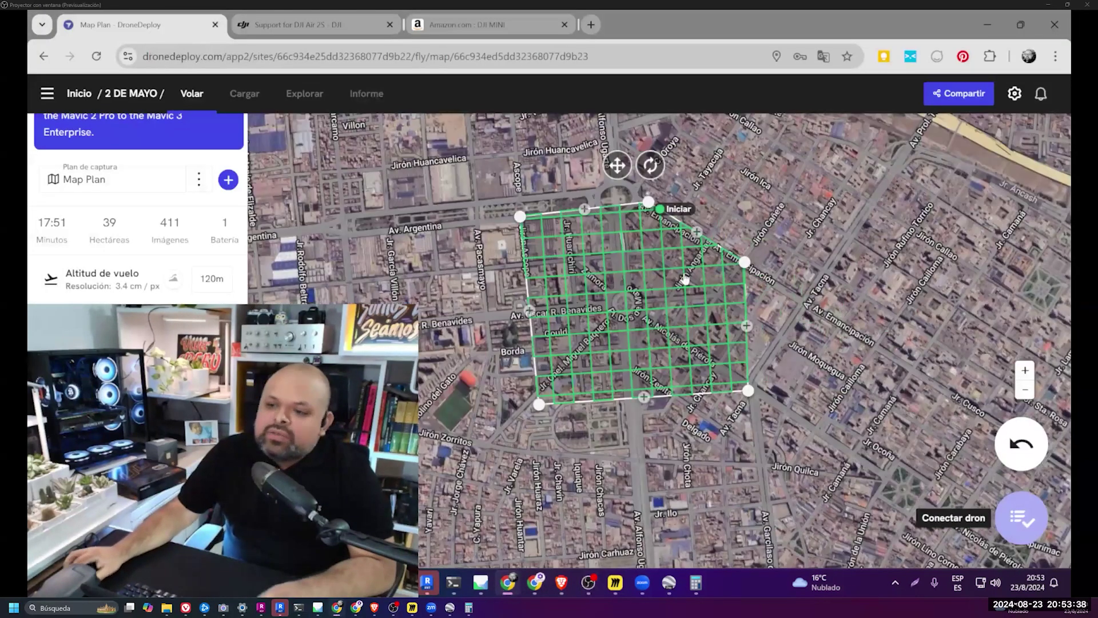
# - Rename the Map Plan flight plan to GRAU V1
pyautogui.scroll(2, 845, 286)
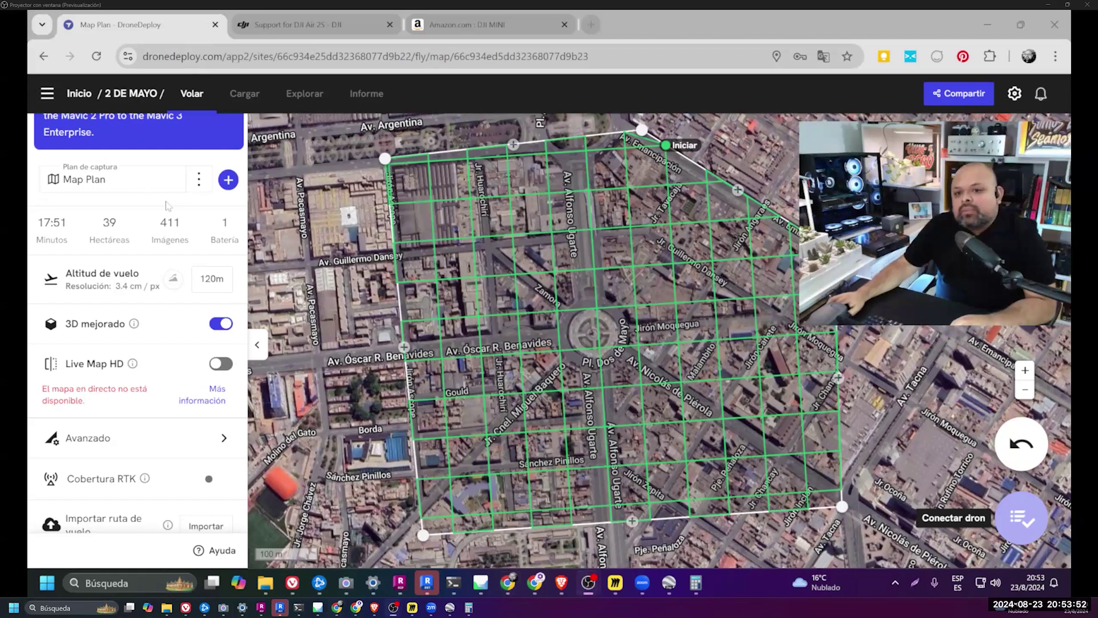
pyautogui.click(196, 181)
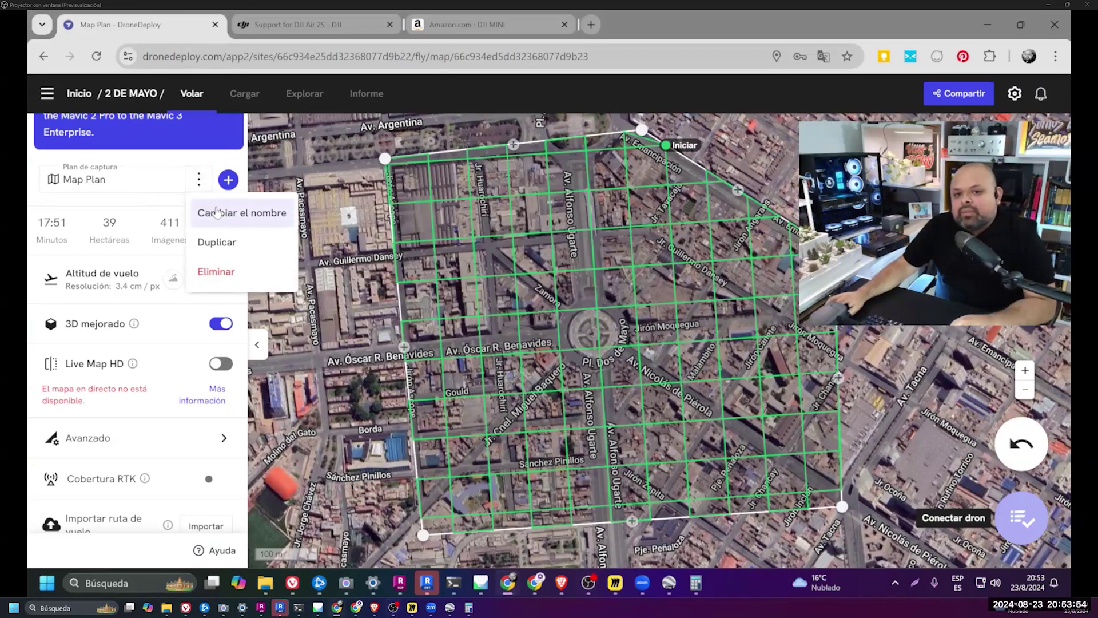
pyautogui.click(216, 212)
pyautogui.write('GRAU ')
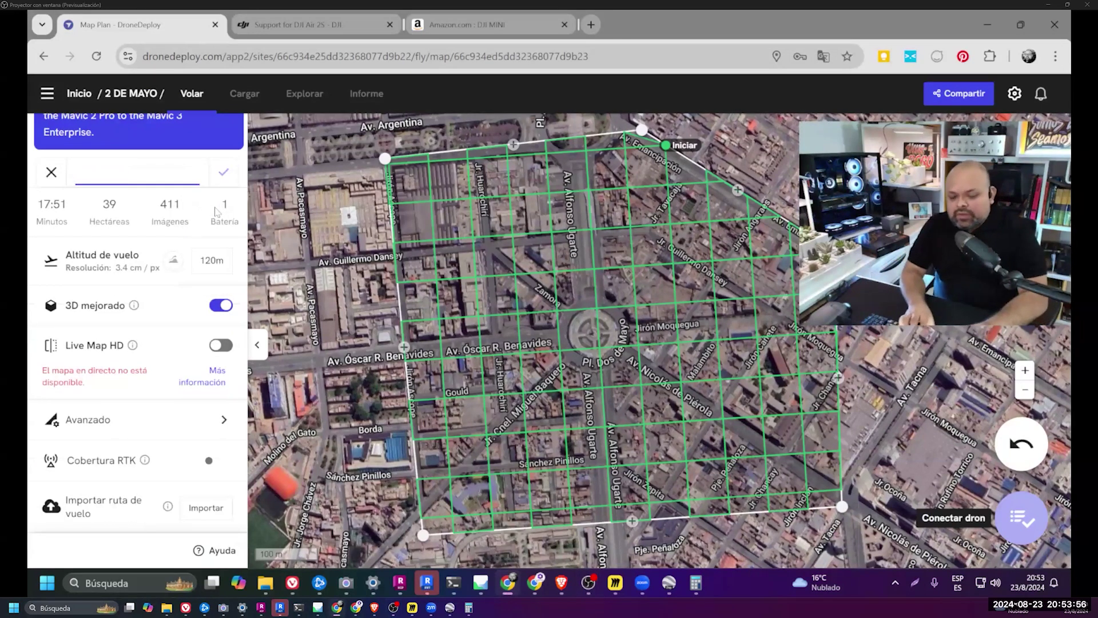
pyautogui.write('V1')
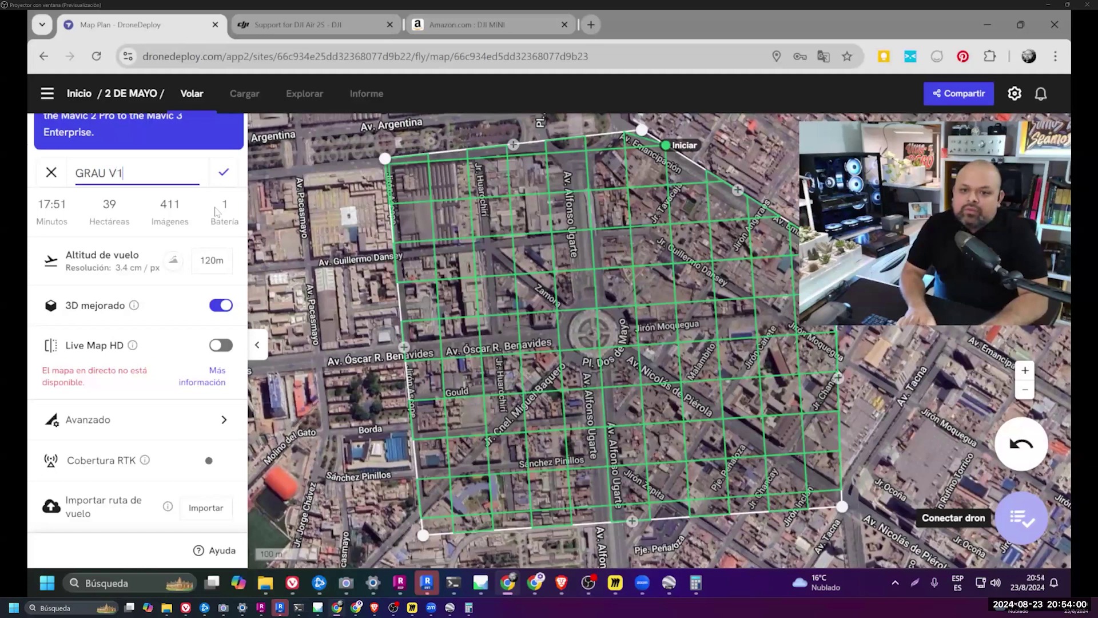
pyautogui.click(223, 172)
# - Rename the flight plan again, replacing GRAU V1 with 2 MAYO V1 - ENT
pyautogui.click(198, 180)
pyautogui.click(229, 212)
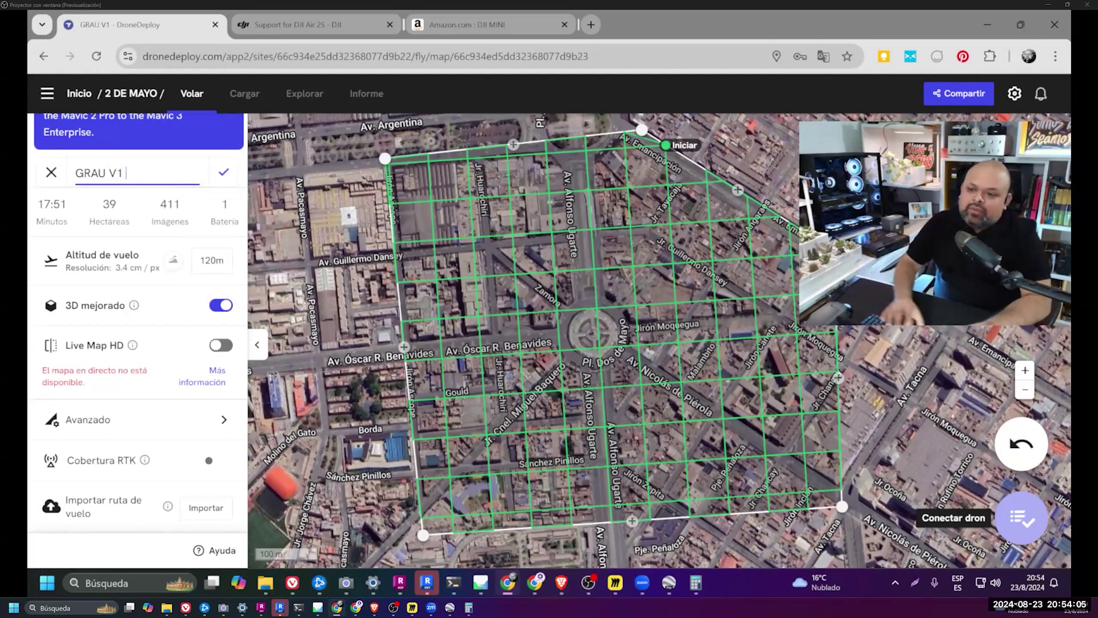
pyautogui.hotkey('ctrl', 'a')
pyautogui.write('2 MAYO V')
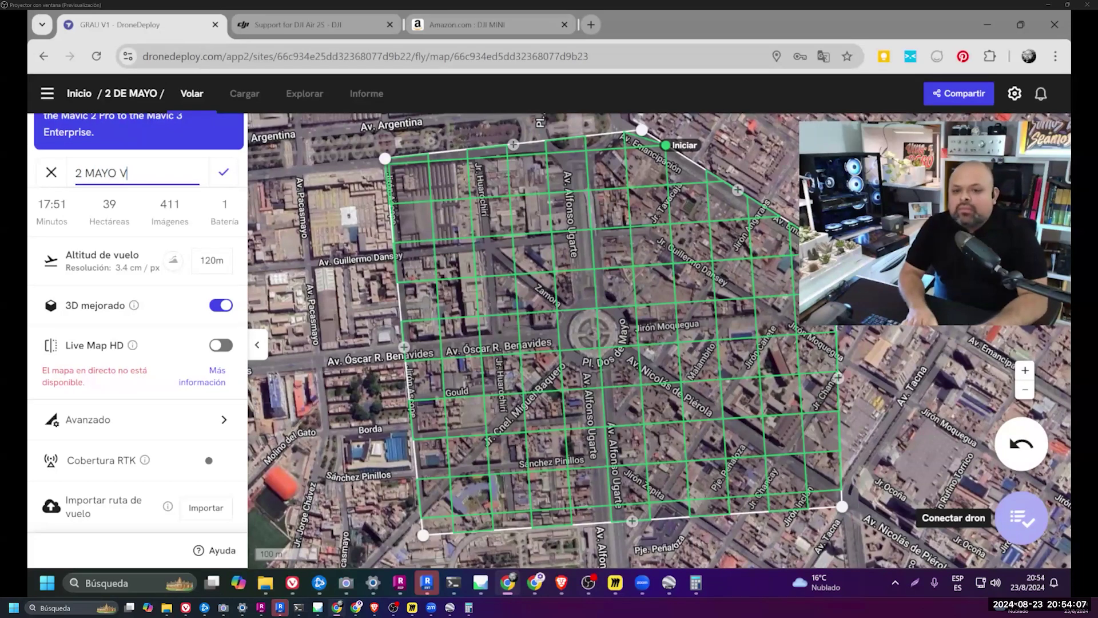
pyautogui.write('1 - EN')
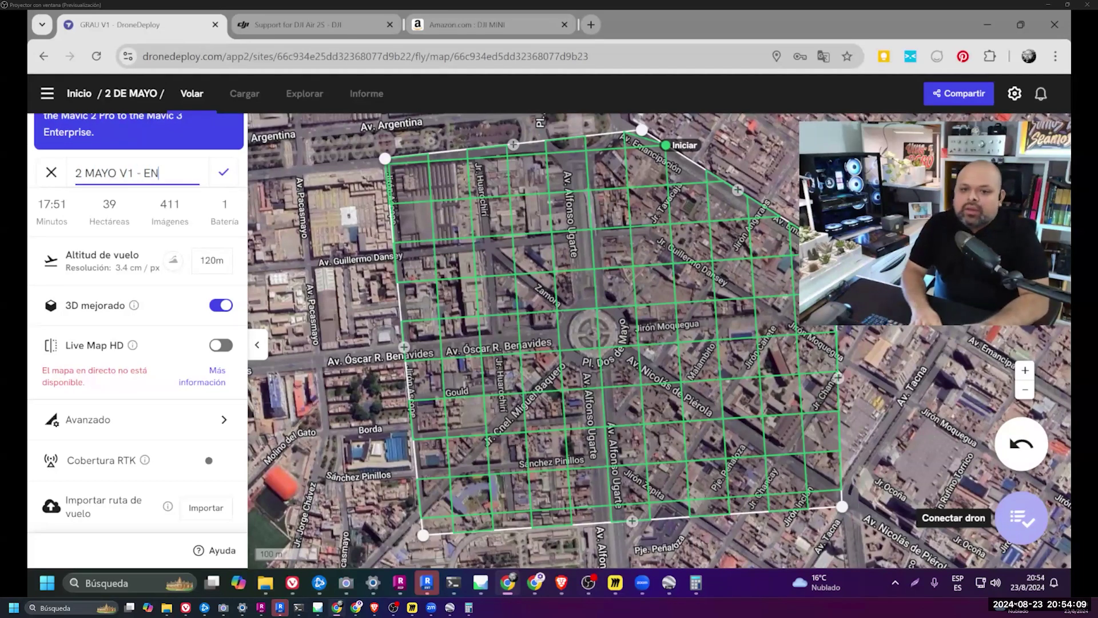
pyautogui.write('T')
pyautogui.press('Return')
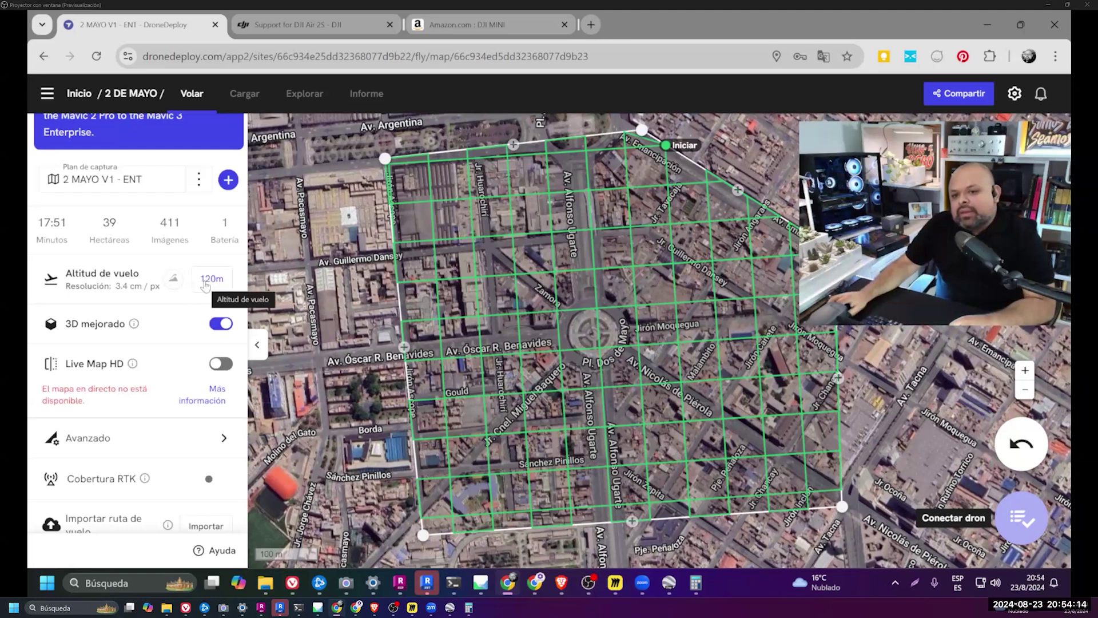
# - Turn off automatic configuration under Avanzado and set lateral and frontal overlap to 80%
pyautogui.scroll(-2, 149, 324)
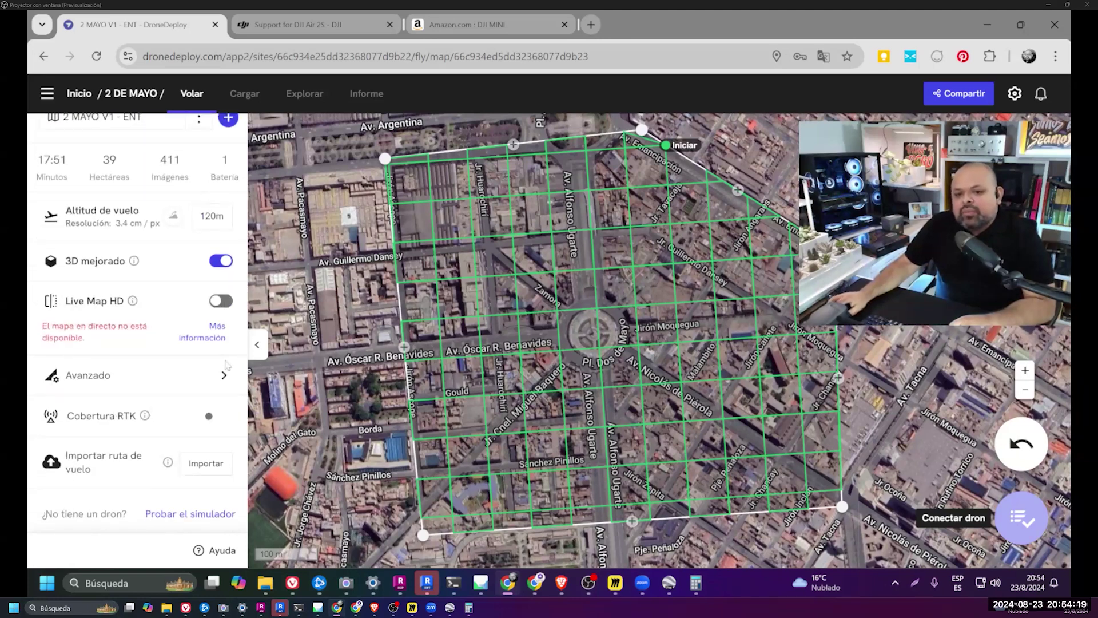
pyautogui.click(194, 380)
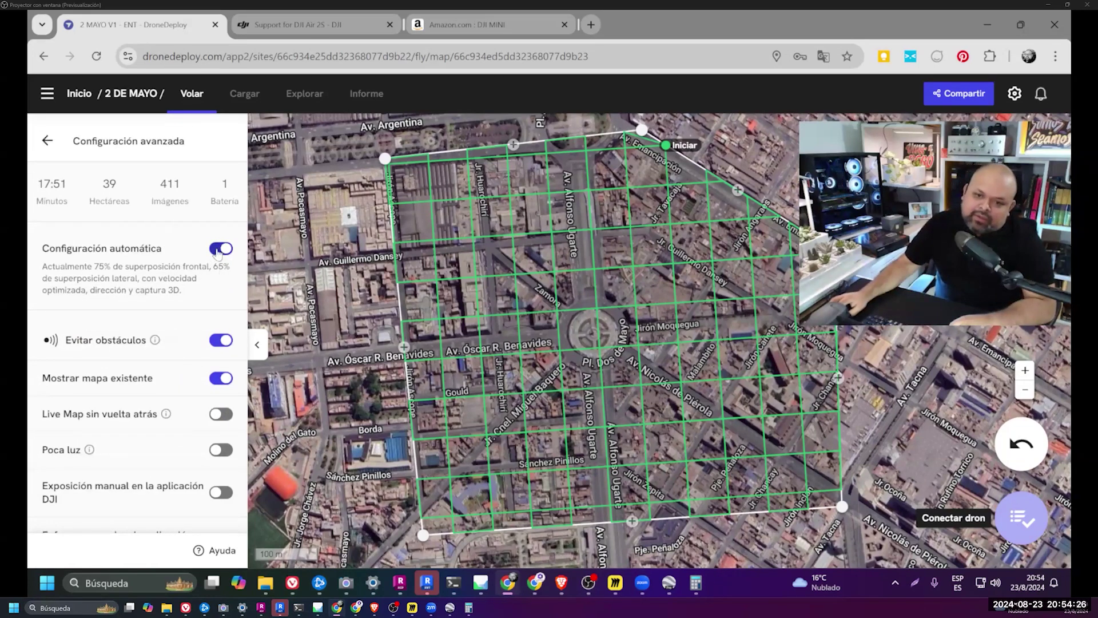
pyautogui.click(221, 248)
pyautogui.click(213, 323)
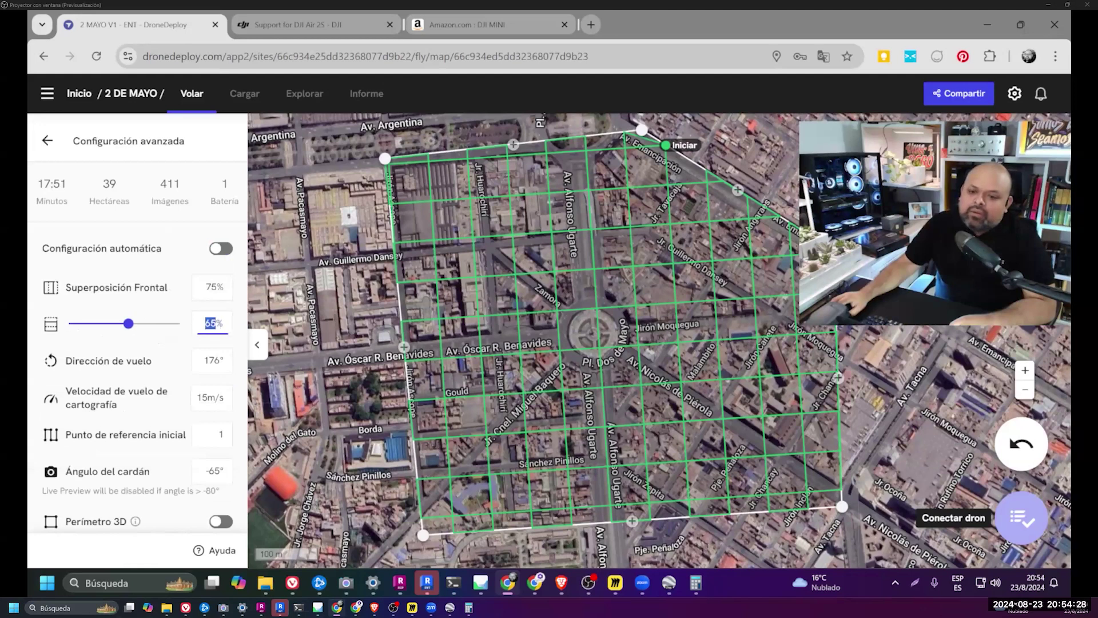
pyautogui.write('80')
pyautogui.click(216, 286)
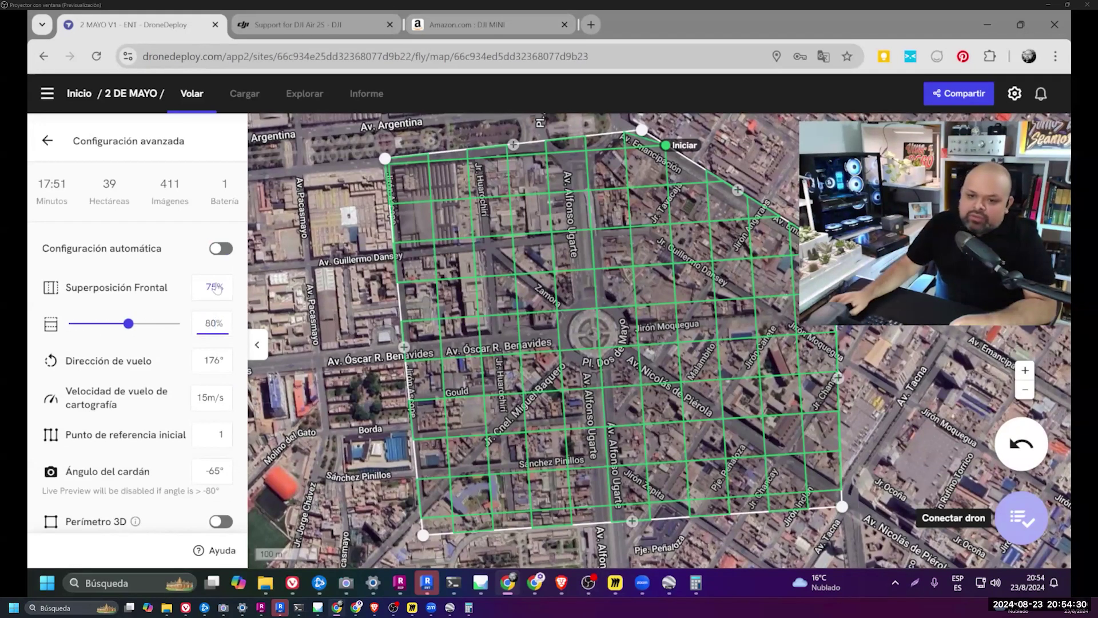
pyautogui.doubleClick(209, 286)
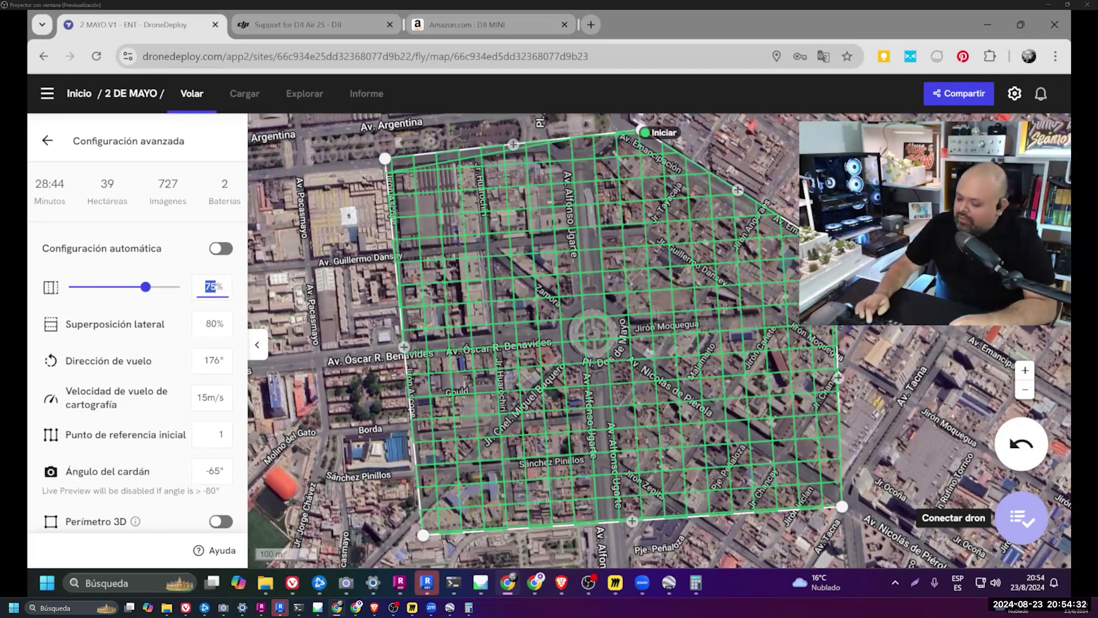
pyautogui.write('800')
pyautogui.click(252, 219)
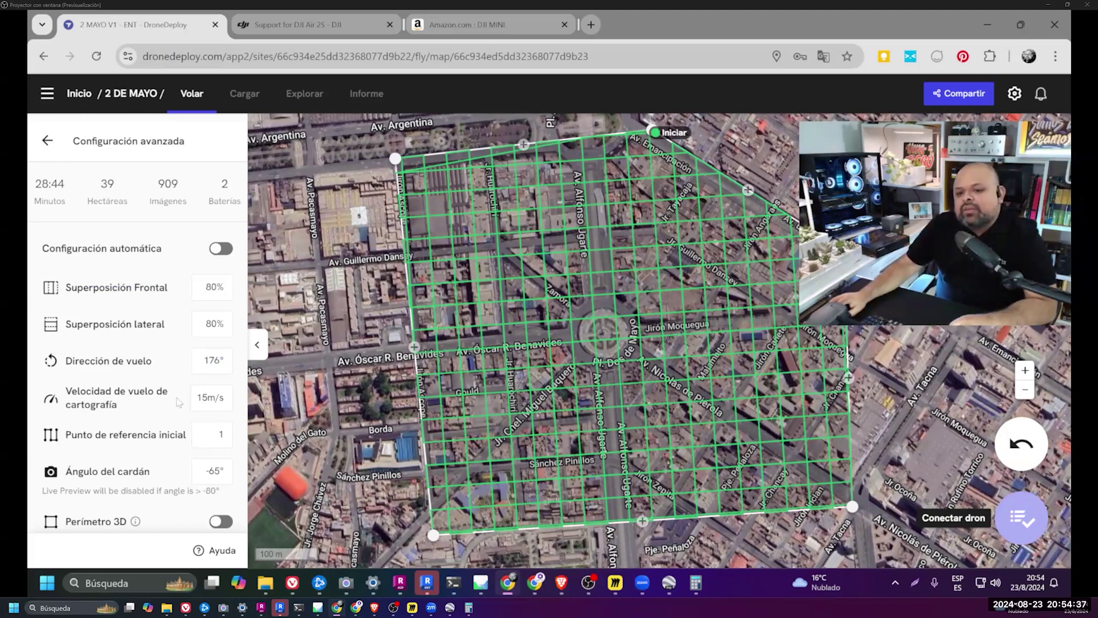
# - Toggle Crosshatch 3D off and back on, leaving it enabled
pyautogui.scroll(-3, 181, 413)
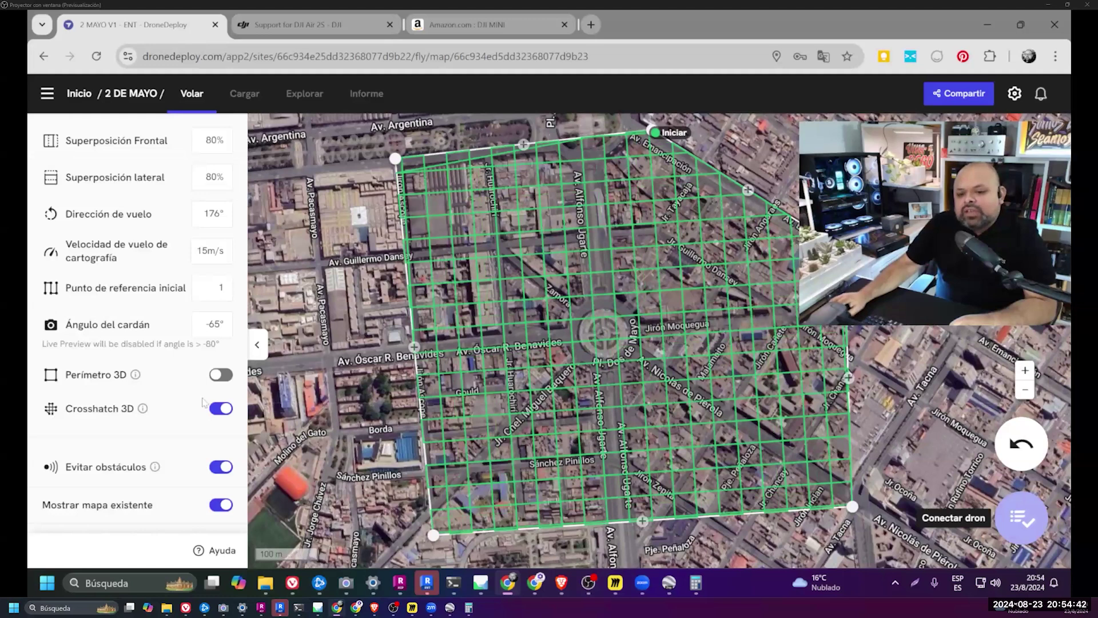
pyautogui.click(223, 408)
pyautogui.click(224, 407)
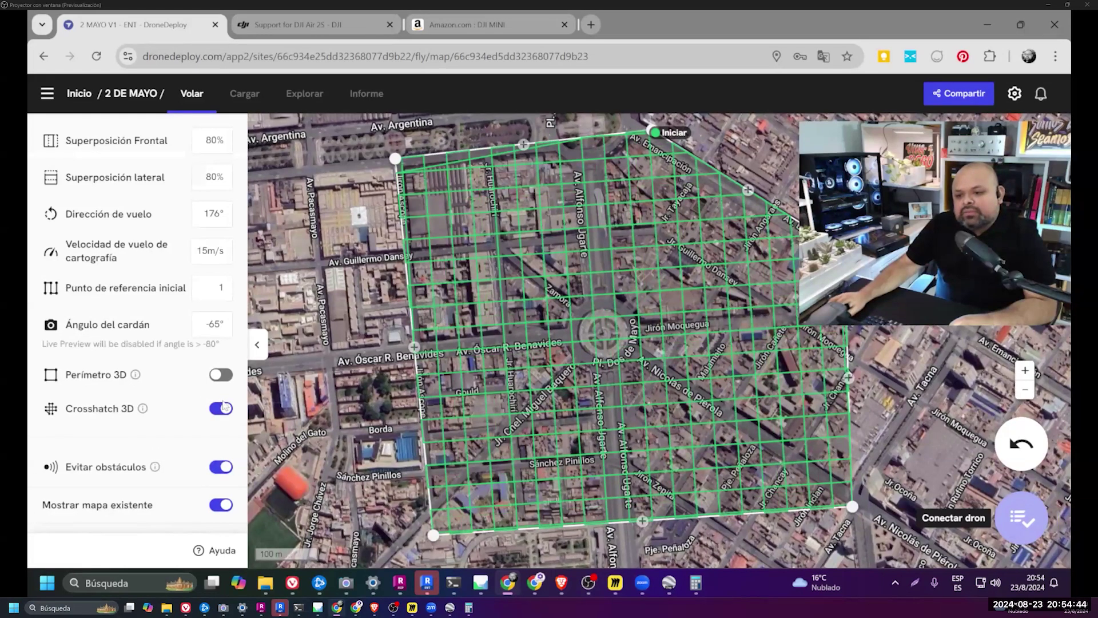
pyautogui.click(221, 397)
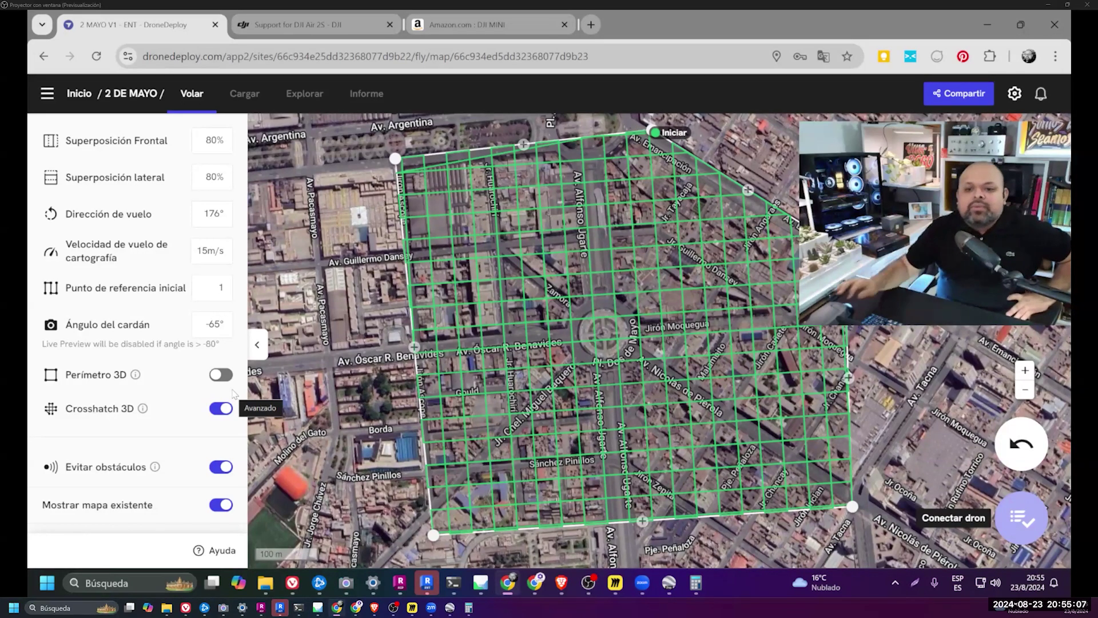
# - Replace the Crosshatch 3D flight pattern with a 3D perimeter (Perímetro 3D)
pyautogui.click(220, 408)
pyautogui.click(223, 364)
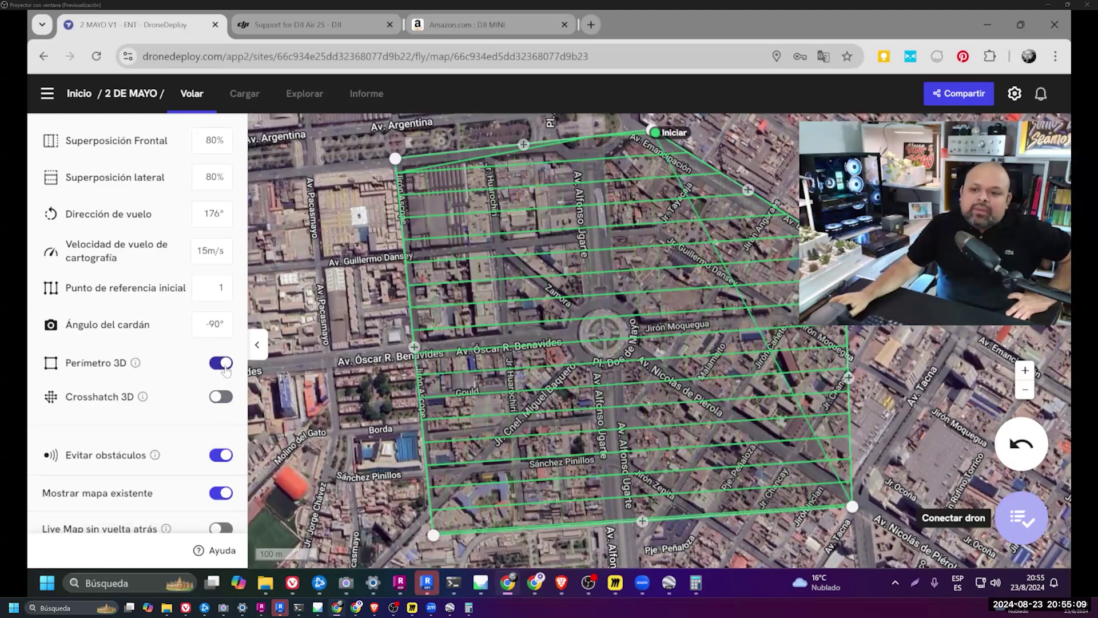
pyautogui.scroll(3, 181, 337)
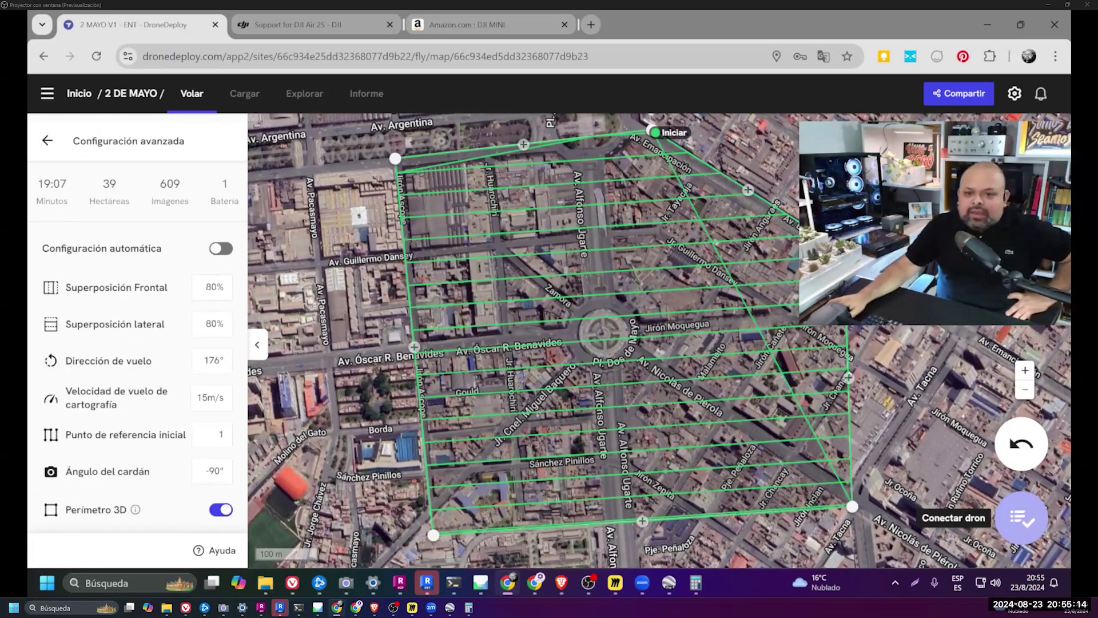
pyautogui.scroll(-2, 137, 305)
pyautogui.scroll(-3, 137, 305)
pyautogui.scroll(-2, 137, 305)
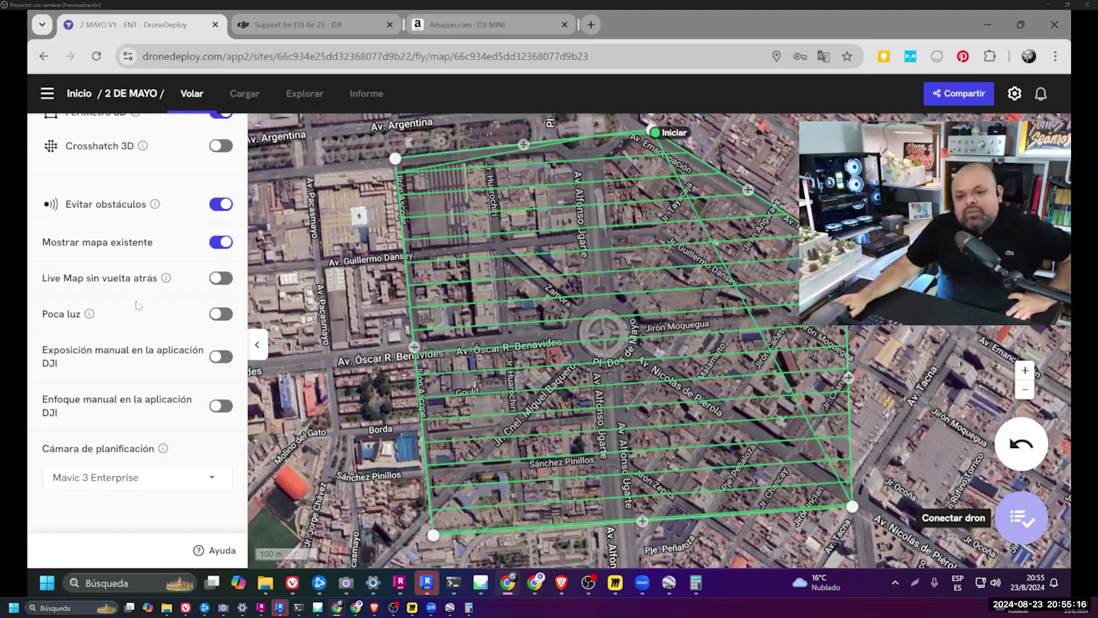
# - Try the Mavic 2 Pro Camera as the planning camera, then restore the original camera
pyautogui.click(165, 482)
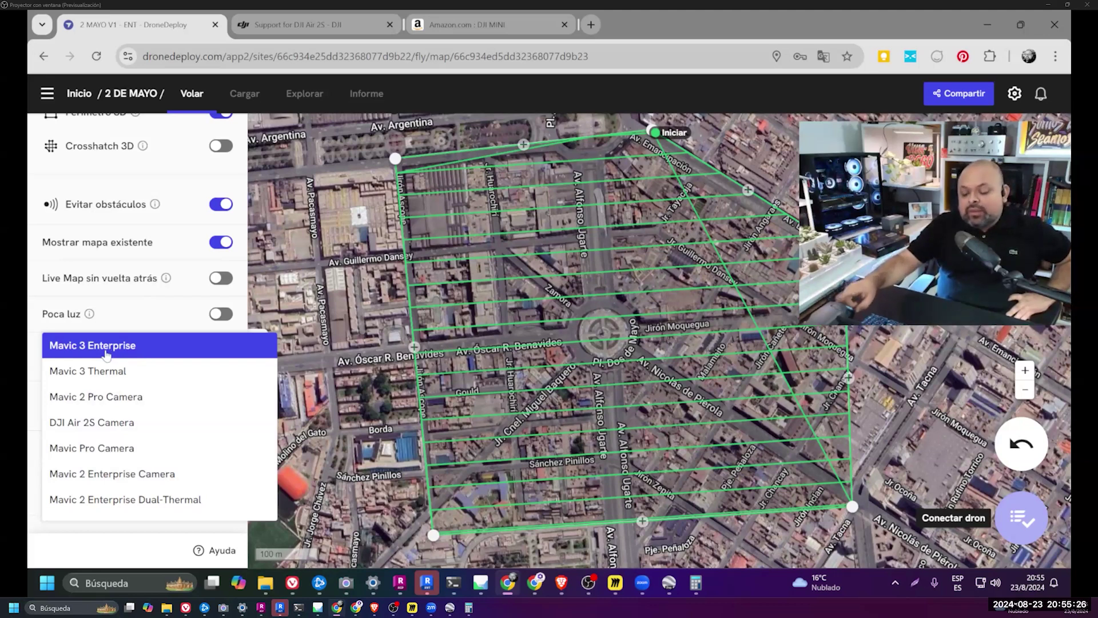
pyautogui.click(131, 403)
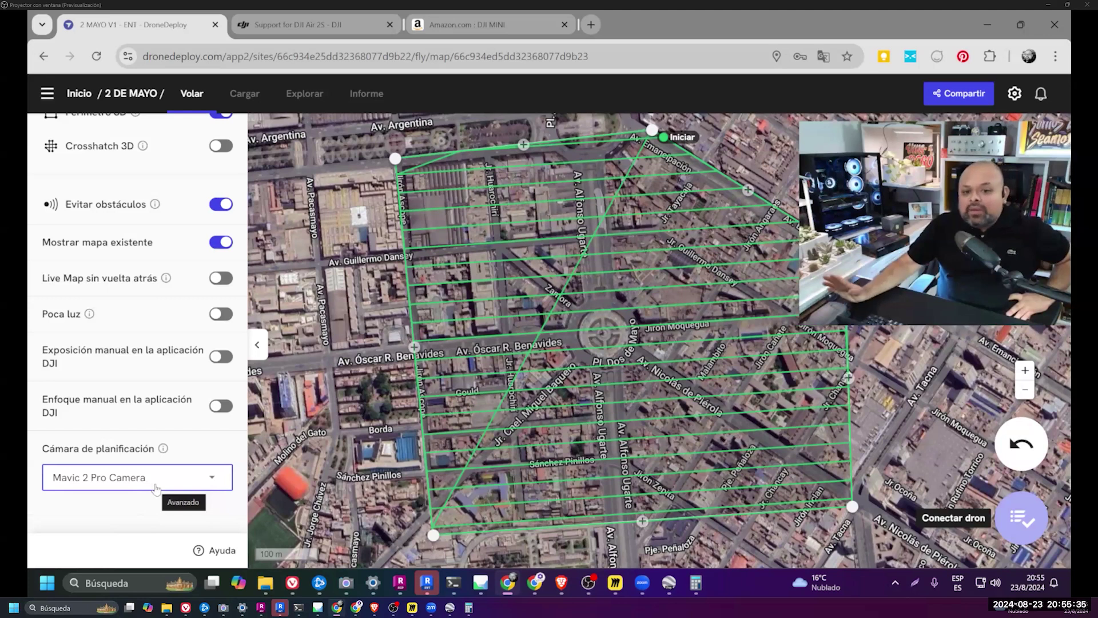
pyautogui.click(113, 489)
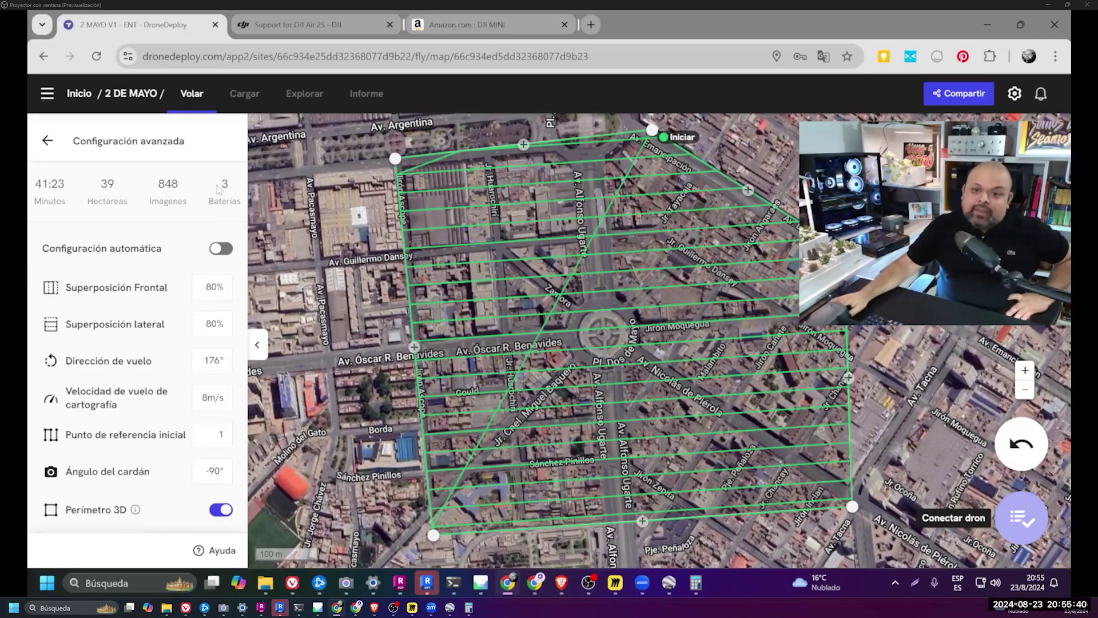
pyautogui.scroll(-3, 209, 329)
pyautogui.scroll(-1, 134, 501)
pyautogui.scroll(-3, 134, 502)
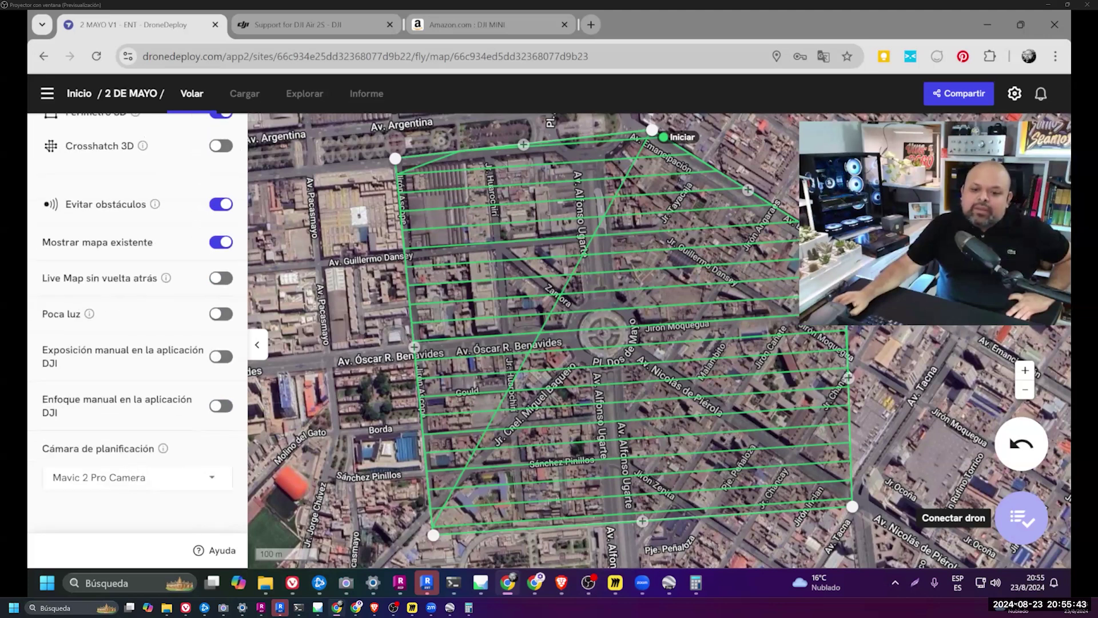
pyautogui.click(129, 477)
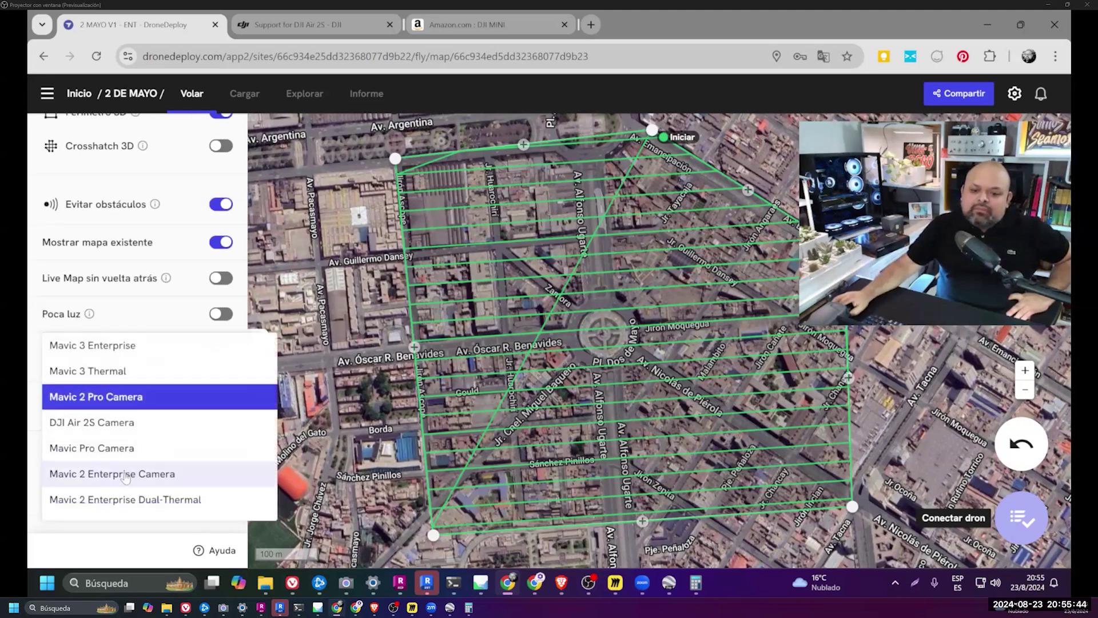
pyautogui.click(122, 345)
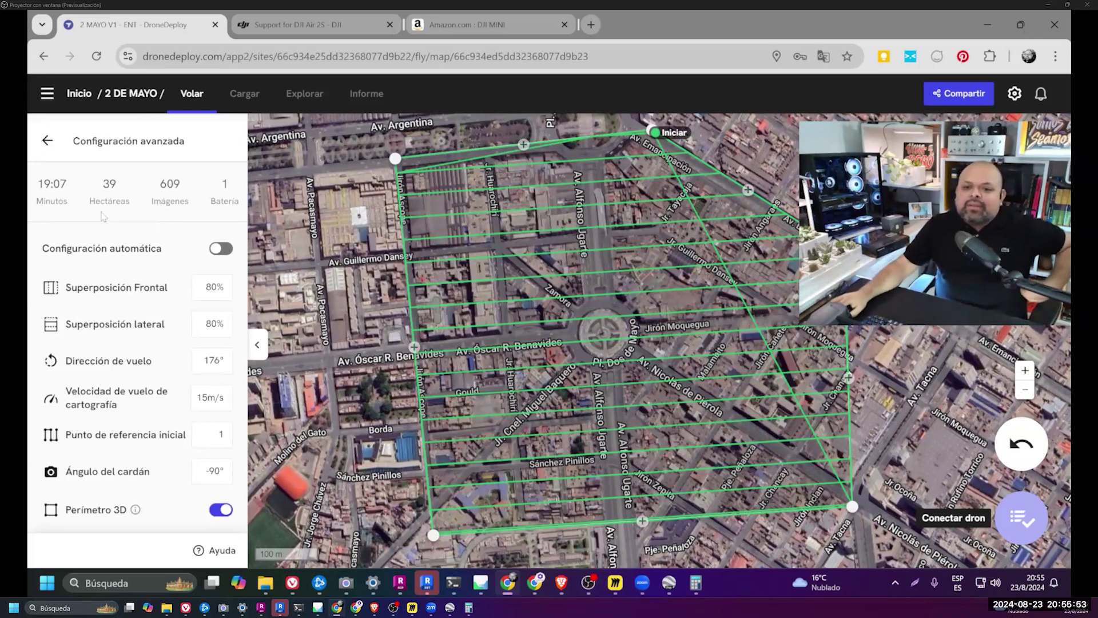
# - Set front and side overlap to 70%, cutting the mission to 14:51 minutes and 307 images
pyautogui.scroll(-5, 109, 234)
pyautogui.scroll(5, 117, 250)
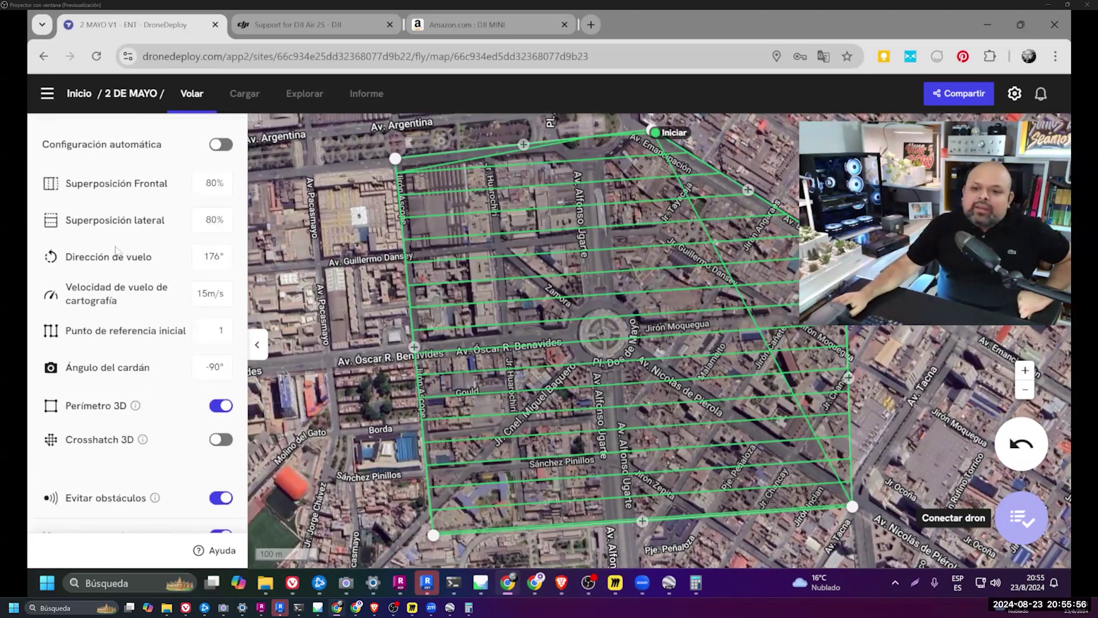
pyautogui.click(153, 183)
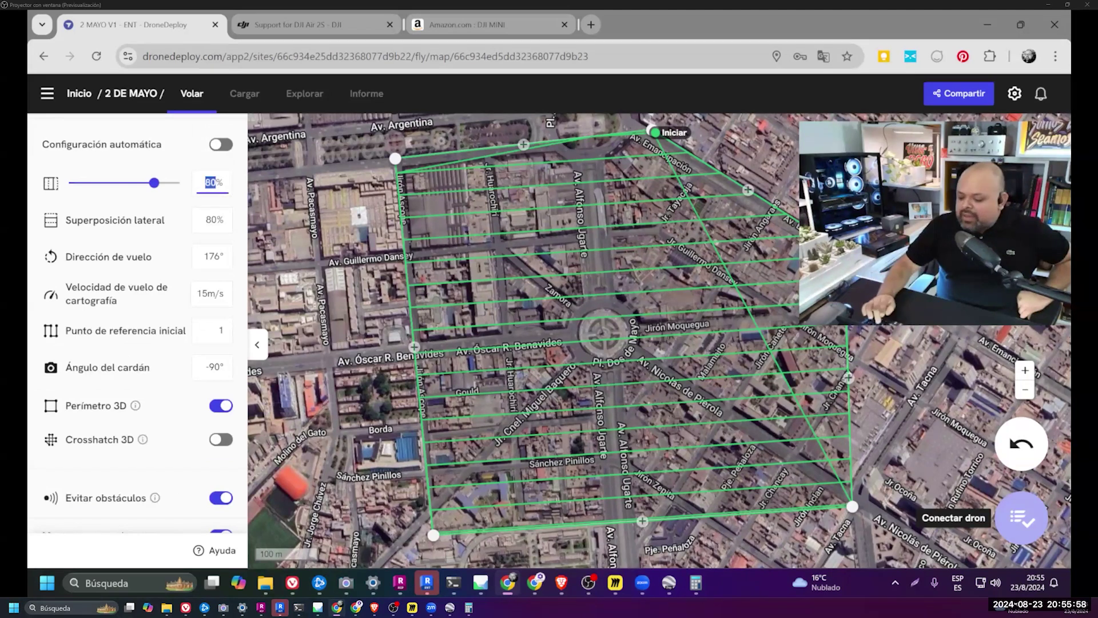
pyautogui.write('70')
pyautogui.click(209, 219)
pyautogui.write('70')
pyautogui.click(313, 231)
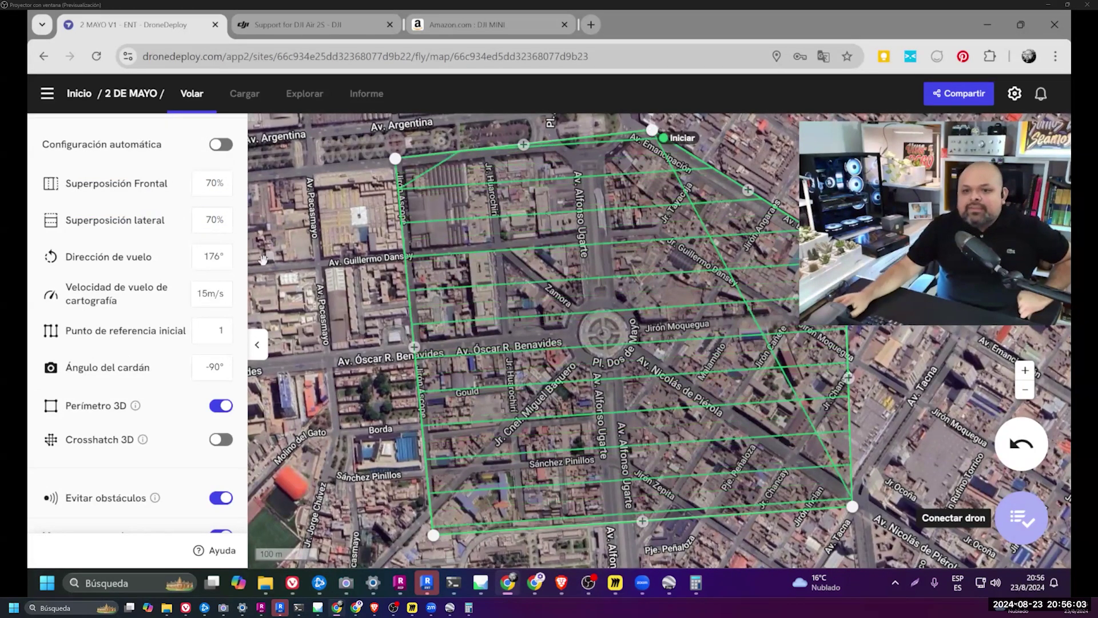
pyautogui.scroll(2, 200, 228)
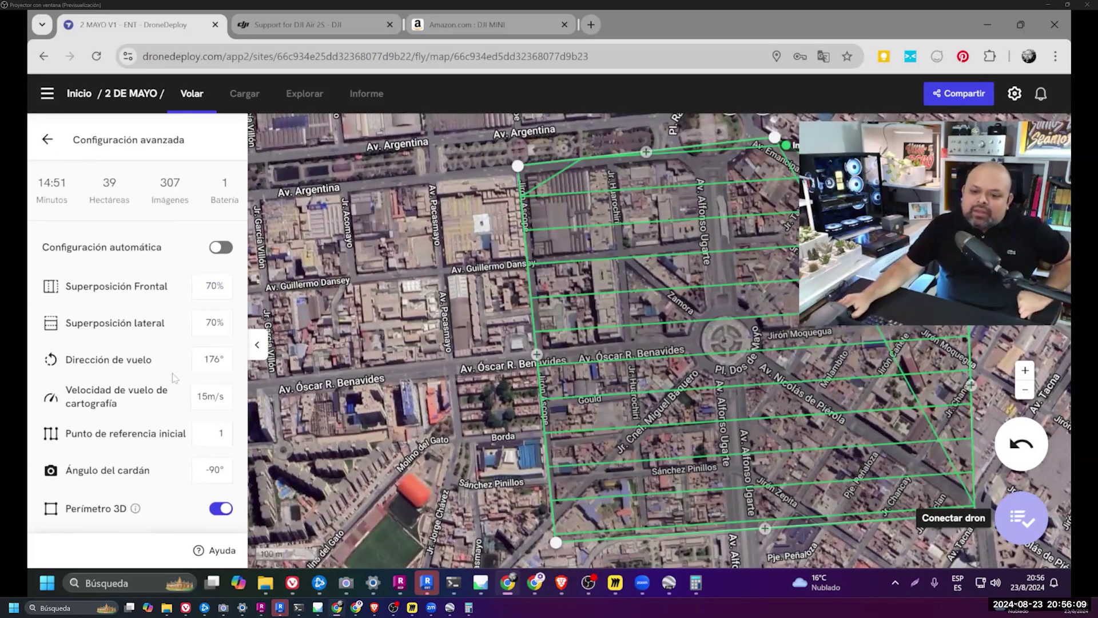
pyautogui.scroll(-1, 77, 415)
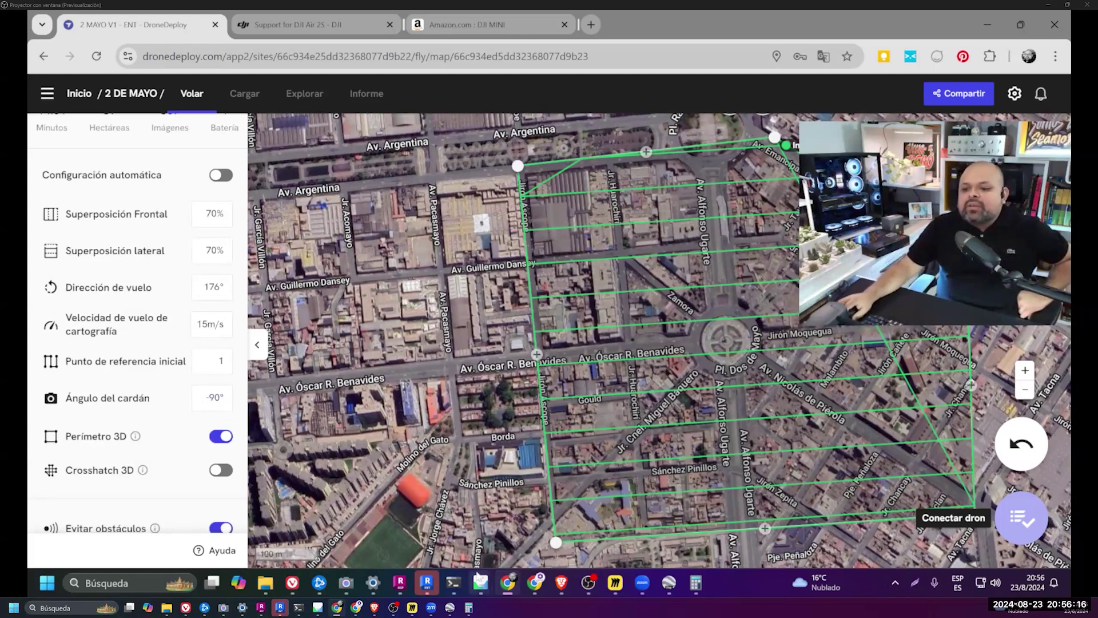
pyautogui.click(265, 583)
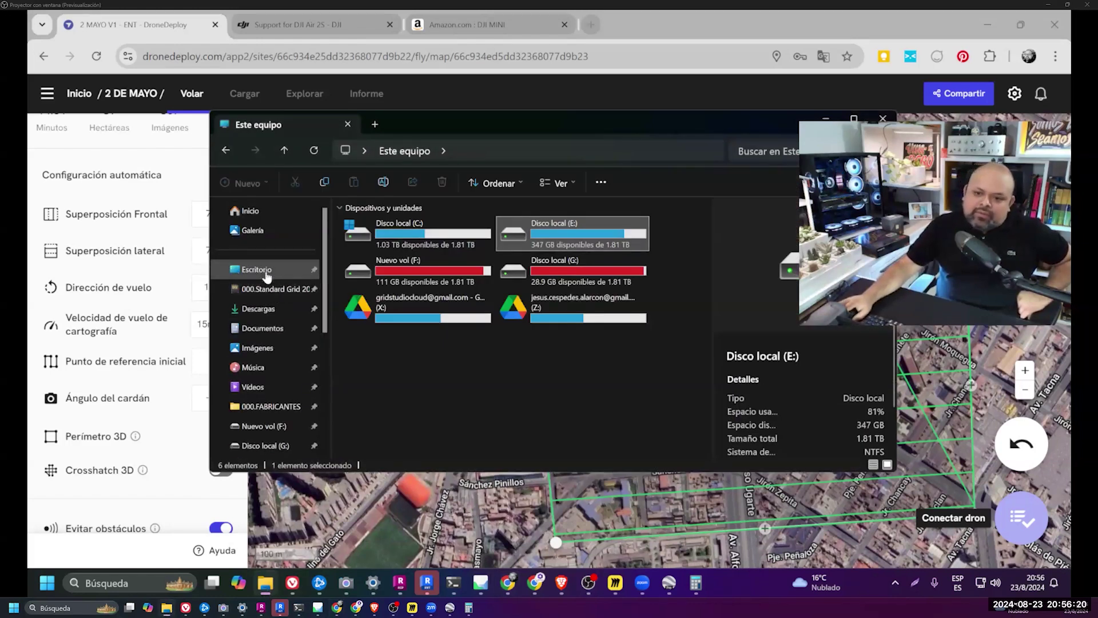
# - Browse from Escritorio back to the drives and into the cloud drive's Mi unidad folder
pyautogui.click(255, 268)
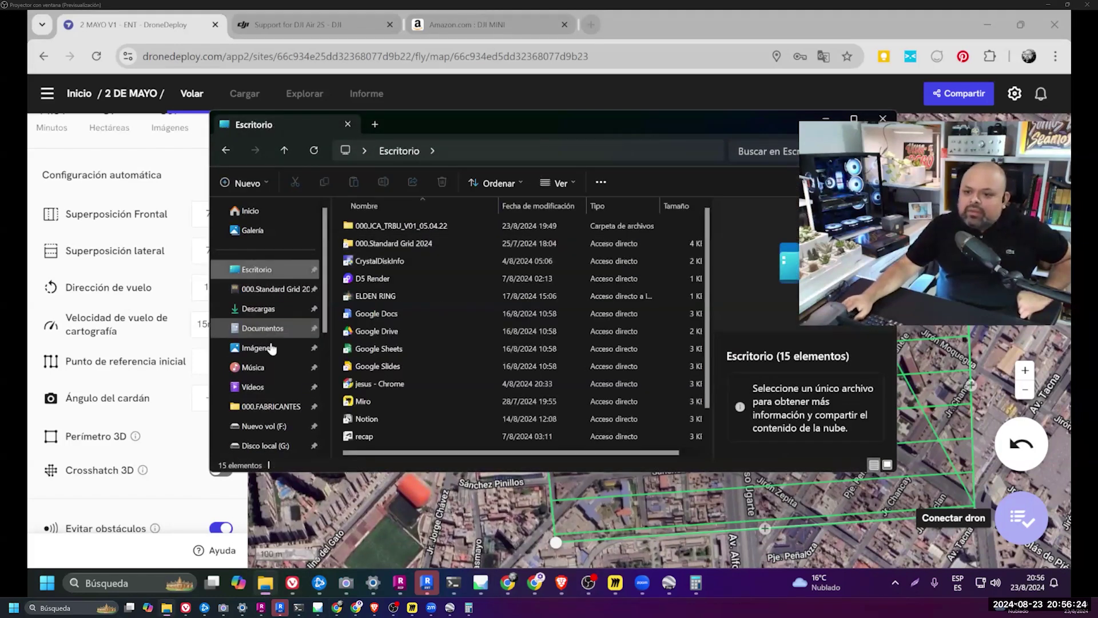
pyautogui.scroll(-4, 269, 326)
pyautogui.click(260, 285)
pyautogui.click(284, 346)
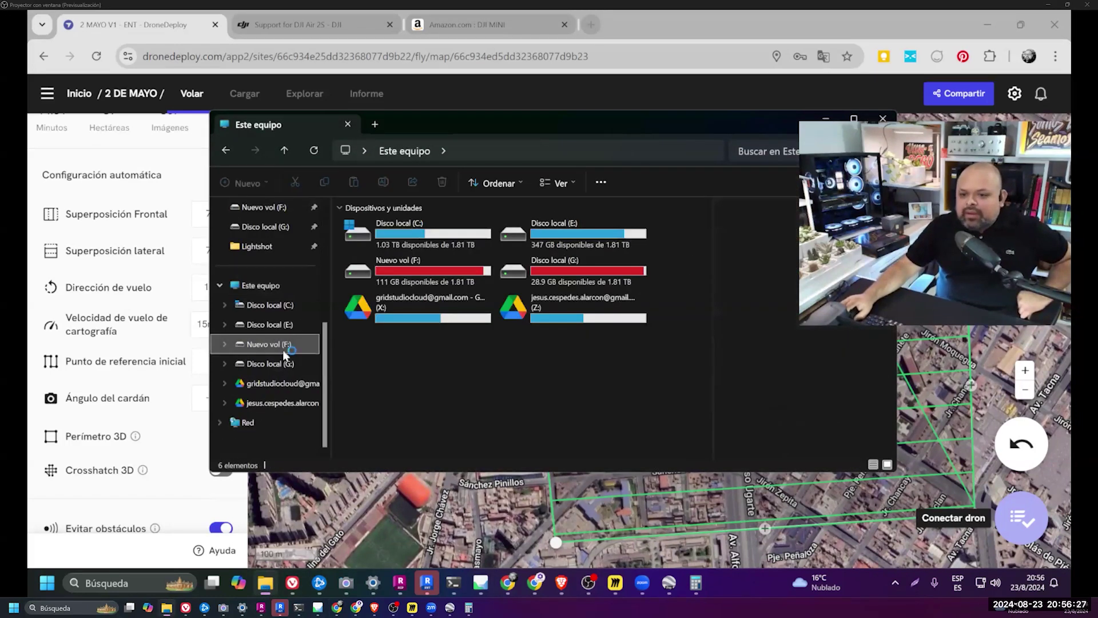
pyautogui.click(282, 383)
pyautogui.click(282, 403)
pyautogui.click(426, 332)
# - Open 000.GRID STUDIO AGO 2024 through to 0E12.ORPH_BC.G1.GR_14.03.23 and select ORTH GRAU PSD.psd
pyautogui.doubleClick(426, 331)
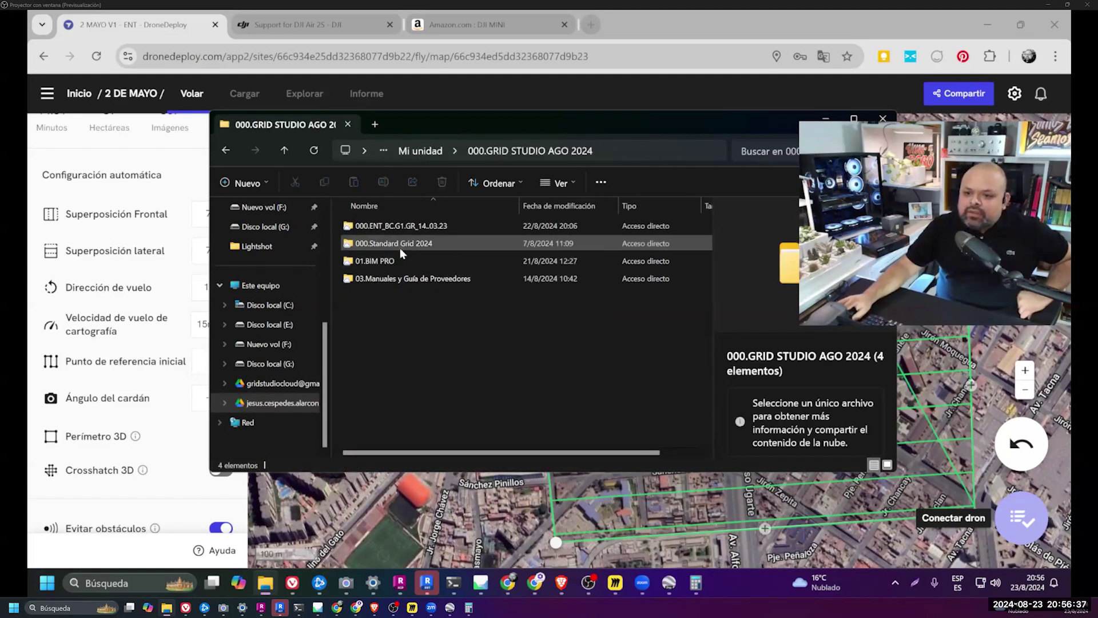
pyautogui.doubleClick(401, 231)
pyautogui.doubleClick(416, 243)
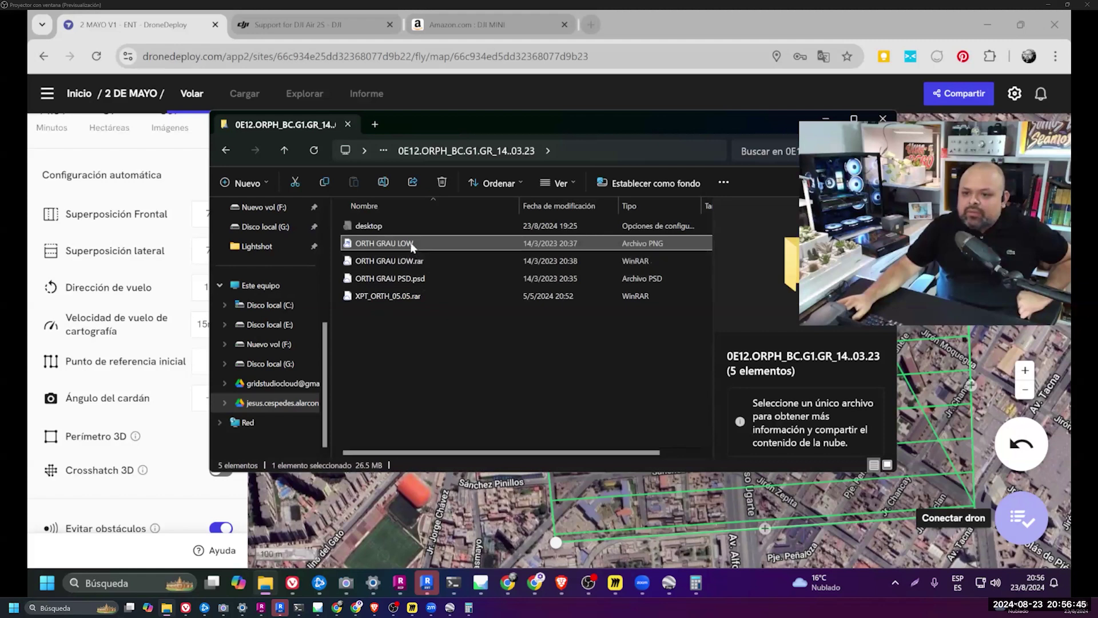
pyautogui.click(389, 278)
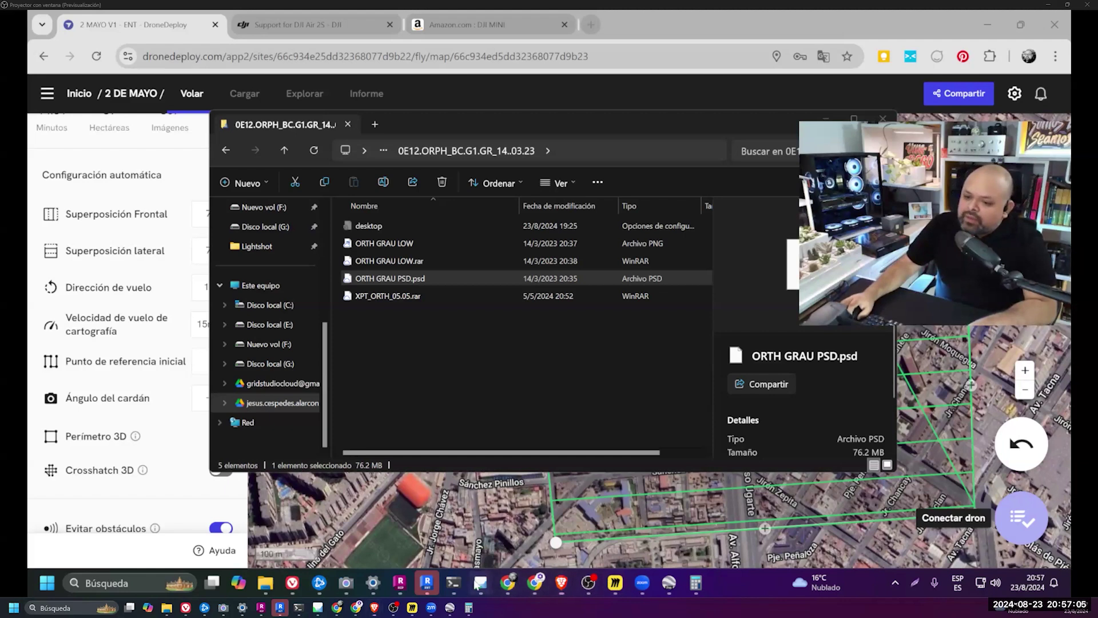
pyautogui.click(480, 583)
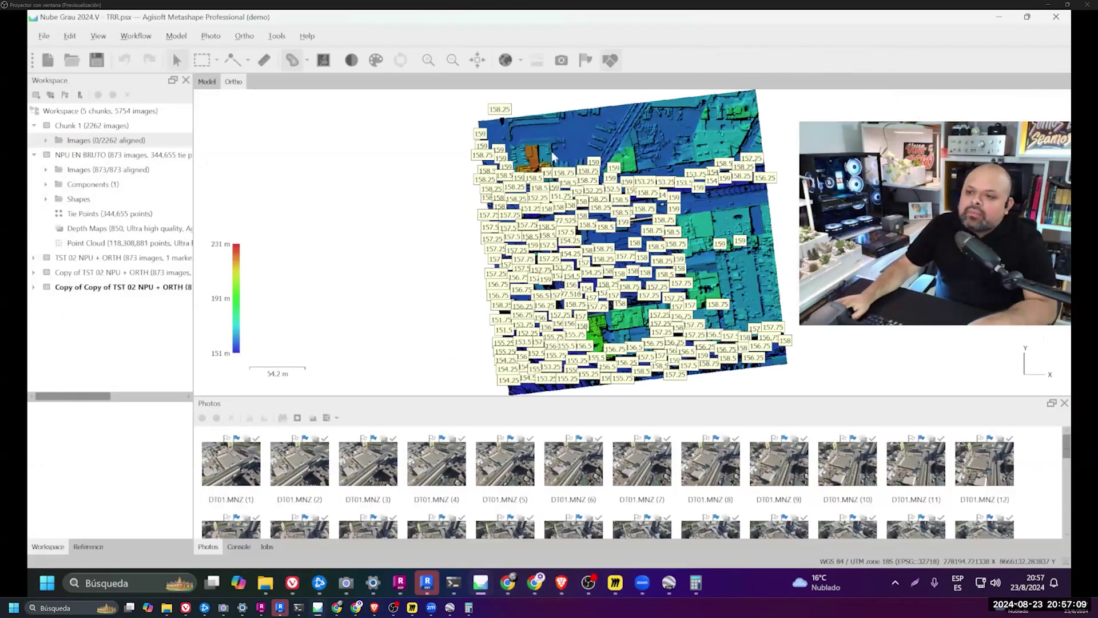
# - Zoom the Nube Grau 2024.V orthomosaic onto marker PC 01 and pan toward P-ORG and PC07
pyautogui.scroll(5, 686, 223)
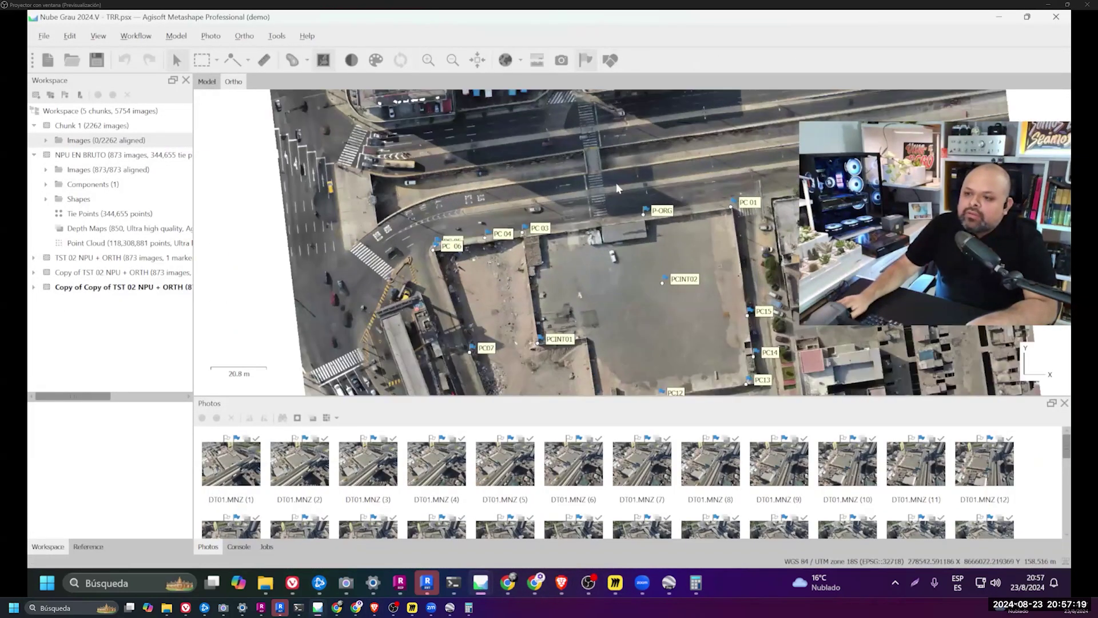
pyautogui.scroll(4, 744, 218)
pyautogui.scroll(4, 767, 215)
pyautogui.scroll(4, 775, 214)
pyautogui.scroll(3, 774, 214)
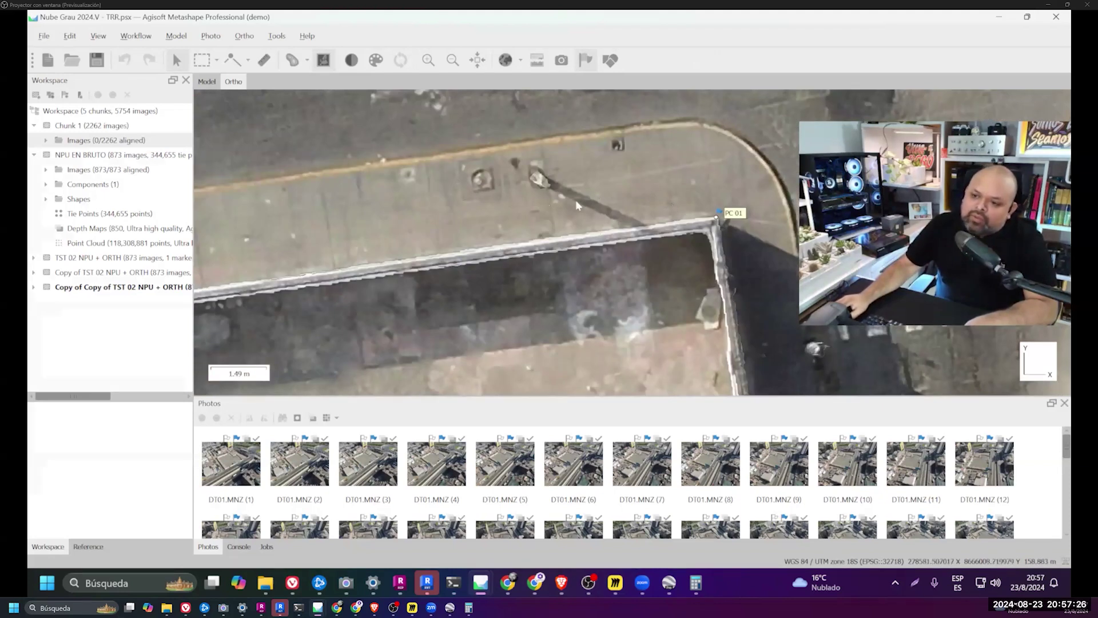
pyautogui.scroll(-2, 579, 207)
pyautogui.moveTo(579, 207)
pyautogui.mouseDown()
pyautogui.moveTo(329, 258)
pyautogui.moveTo(421, 253)
pyautogui.moveTo(487, 286)
pyautogui.moveTo(477, 249)
pyautogui.moveTo(559, 197)
pyautogui.mouseUp()
pyautogui.scroll(-3, 559, 197)
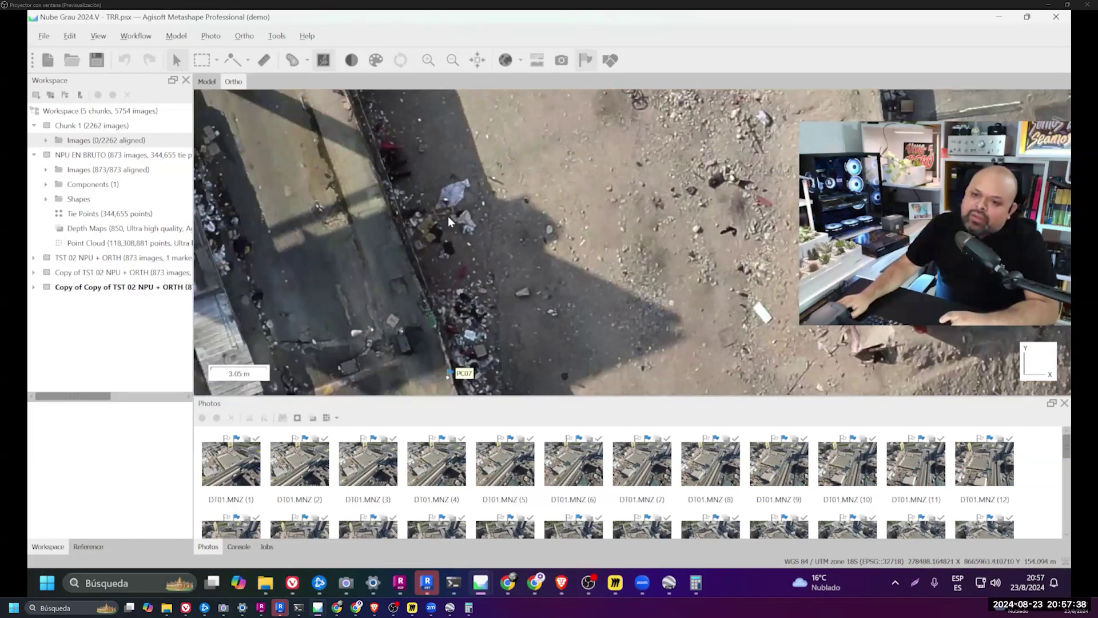
pyautogui.hotkey('ctrl', 'Tab')
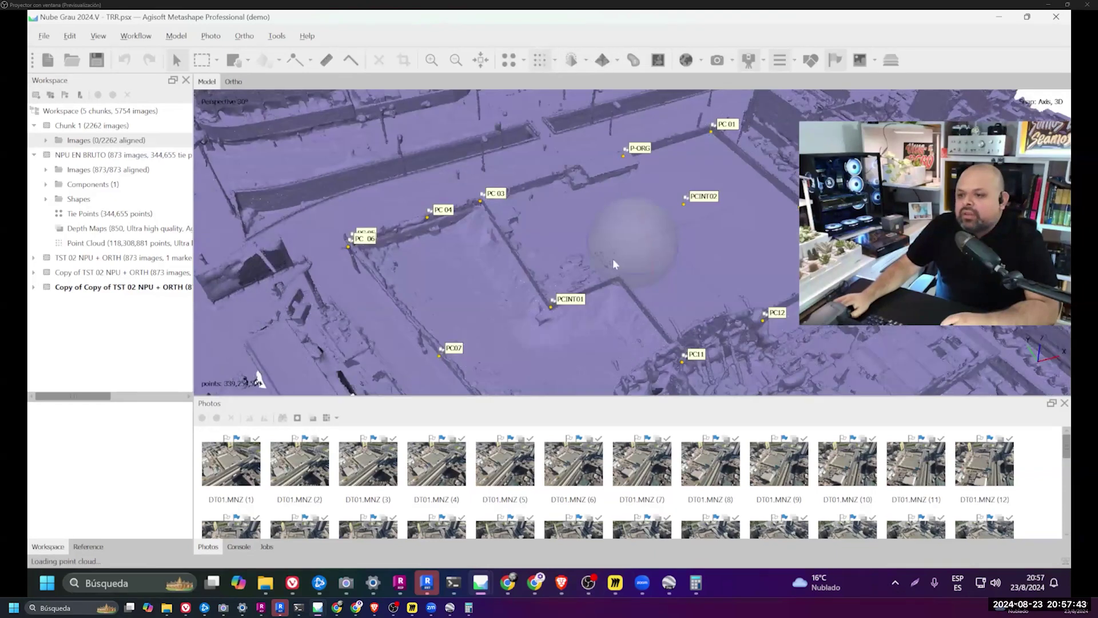
# - Orbit the city block and display the point cloud in true Color
pyautogui.moveTo(612, 258)
pyautogui.mouseDown()
pyautogui.moveTo(624, 265)
pyautogui.moveTo(602, 258)
pyautogui.moveTo(683, 203)
pyautogui.moveTo(702, 174)
pyautogui.moveTo(622, 261)
pyautogui.mouseUp()
pyautogui.moveTo(689, 262)
pyautogui.mouseDown()
pyautogui.moveTo(668, 274)
pyautogui.moveTo(707, 260)
pyautogui.moveTo(693, 237)
pyautogui.moveTo(705, 237)
pyautogui.moveTo(612, 198)
pyautogui.moveTo(623, 197)
pyautogui.moveTo(651, 219)
pyautogui.moveTo(612, 223)
pyautogui.moveTo(651, 188)
pyautogui.moveTo(650, 173)
pyautogui.moveTo(605, 176)
pyautogui.moveTo(654, 176)
pyautogui.mouseUp()
pyautogui.click(555, 59)
pyautogui.click(572, 98)
# - Overlay the elevation model with Show DEM and orbit to an oblique view of the block
pyautogui.moveTo(600, 197)
pyautogui.mouseDown()
pyautogui.moveTo(569, 155)
pyautogui.moveTo(595, 172)
pyautogui.mouseUp()
pyautogui.scroll(-5, 569, 154)
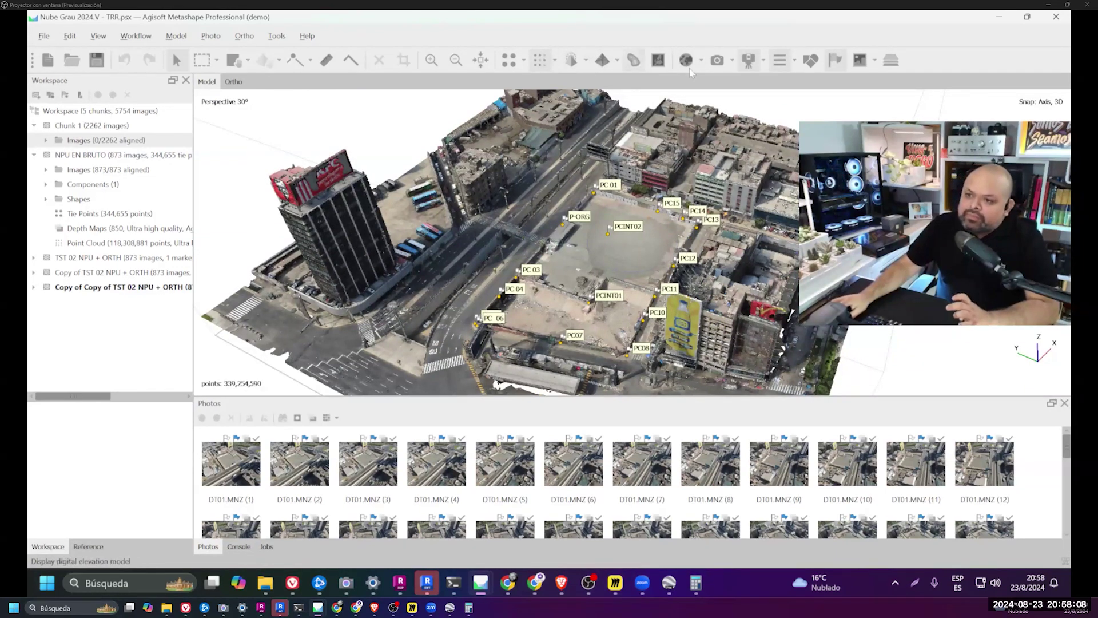
pyautogui.click(811, 61)
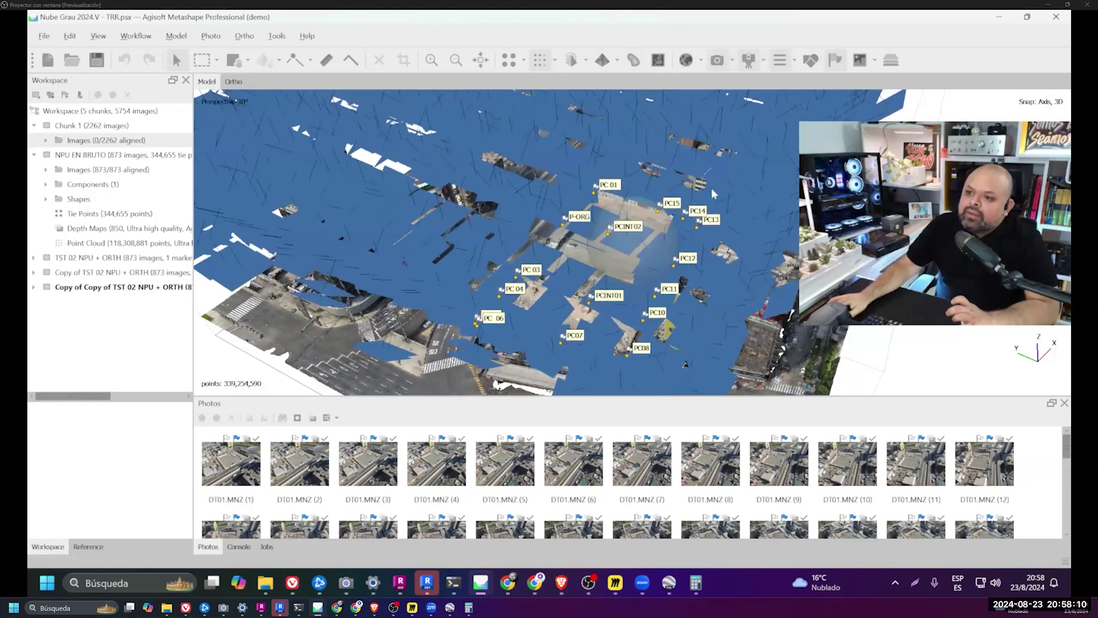
pyautogui.moveTo(572, 149); pyautogui.dragTo(664, 188)
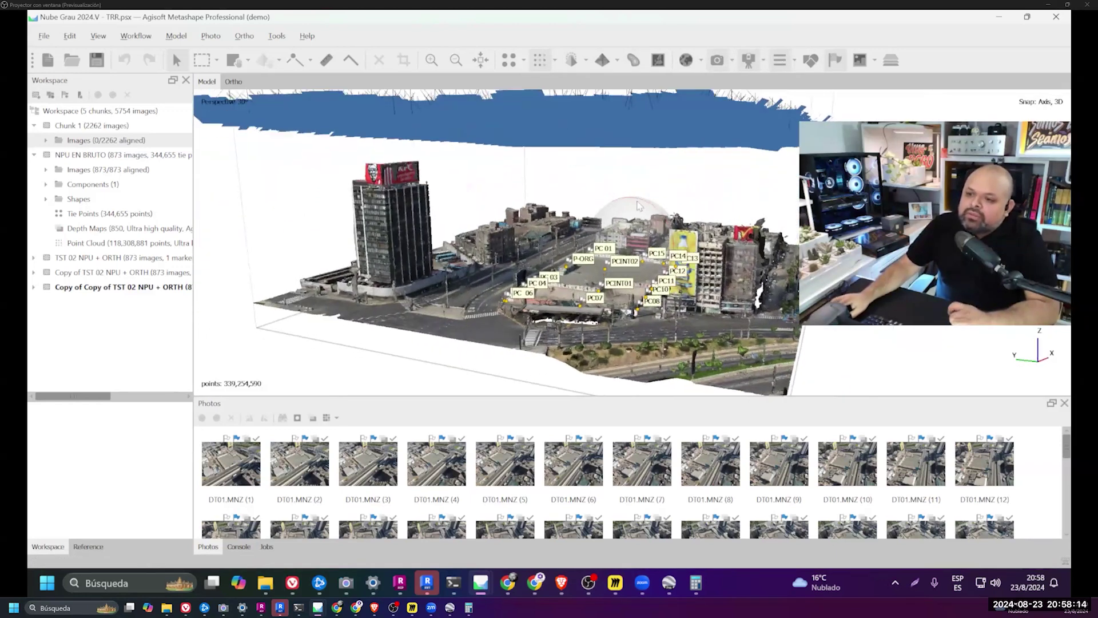
pyautogui.moveTo(664, 188); pyautogui.dragTo(635, 214)
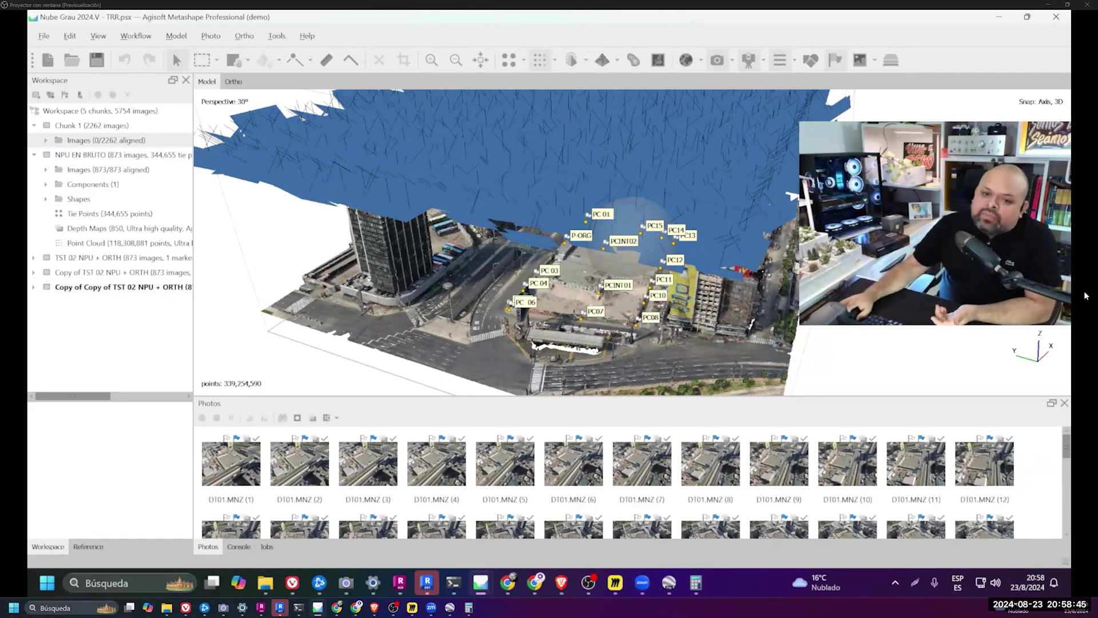
# - Expand the copied TST 02 chunk and inspect its 339,254,590-point dense cloud options
pyautogui.click(33, 287)
pyautogui.scroll(-2, 69, 320)
pyautogui.click(103, 346)
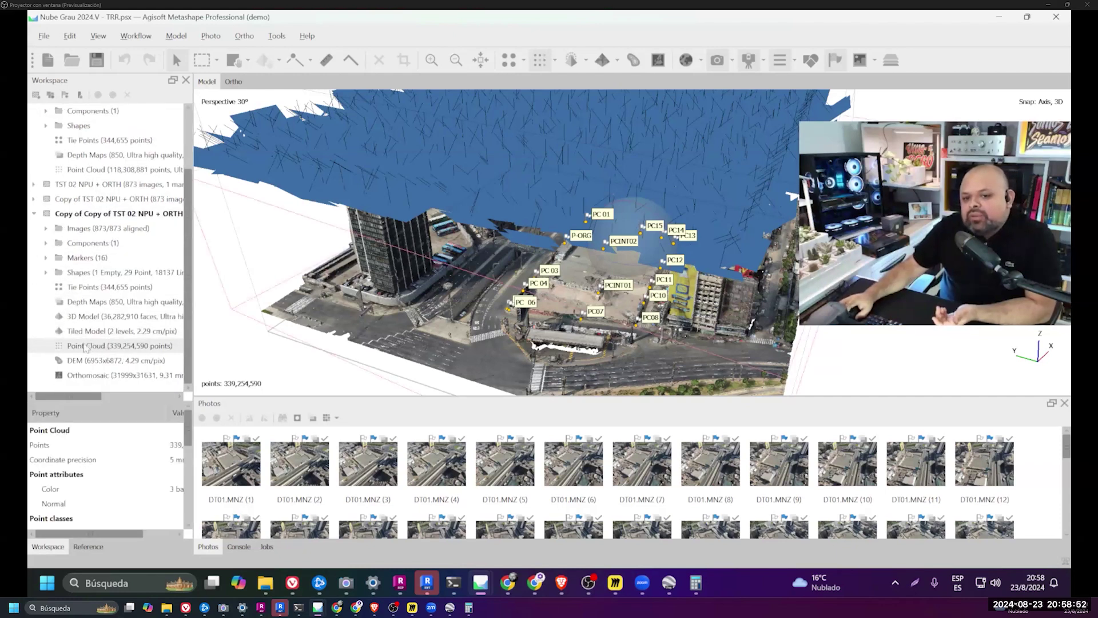
pyautogui.rightClick(88, 348)
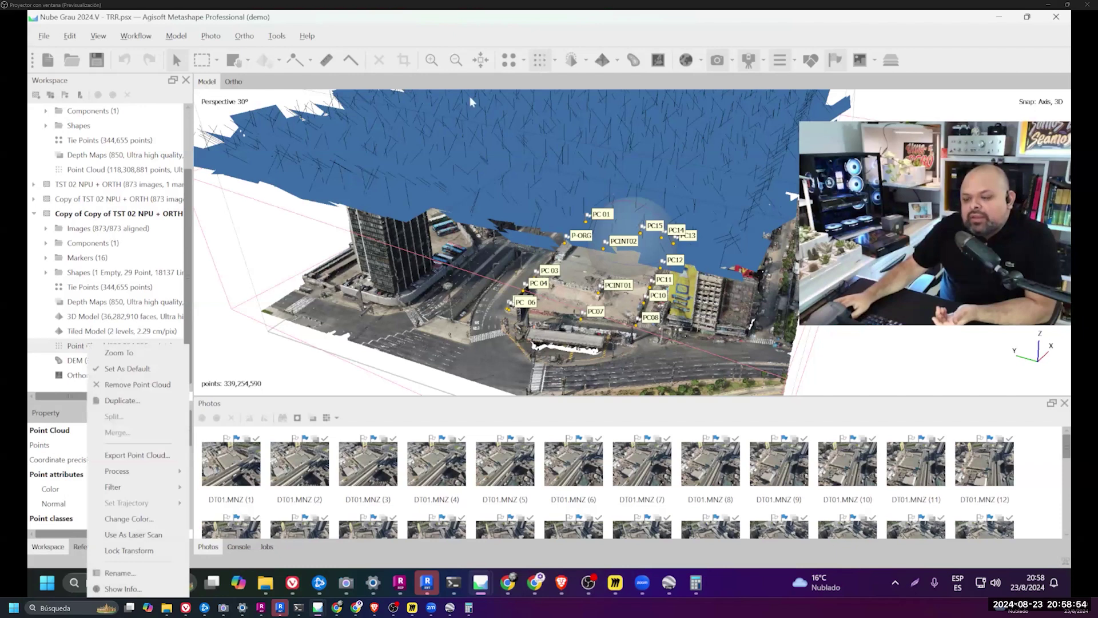
# - Display the 344,655 sparse tie points, return to the dense cloud, and list the Workflow steps
pyautogui.click(103, 289)
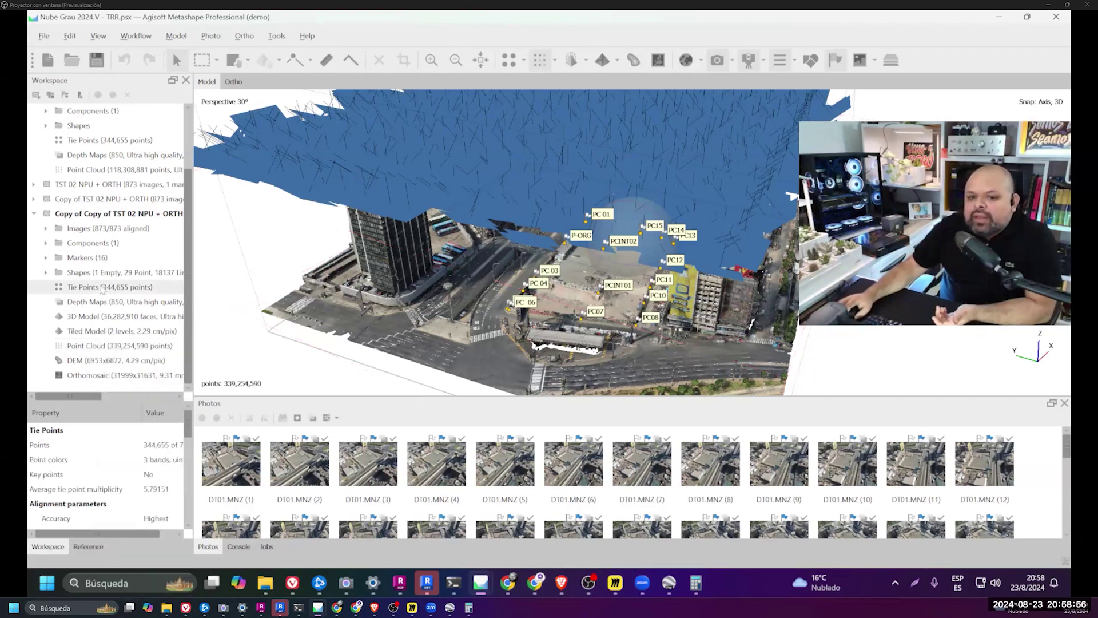
pyautogui.doubleClick(102, 289)
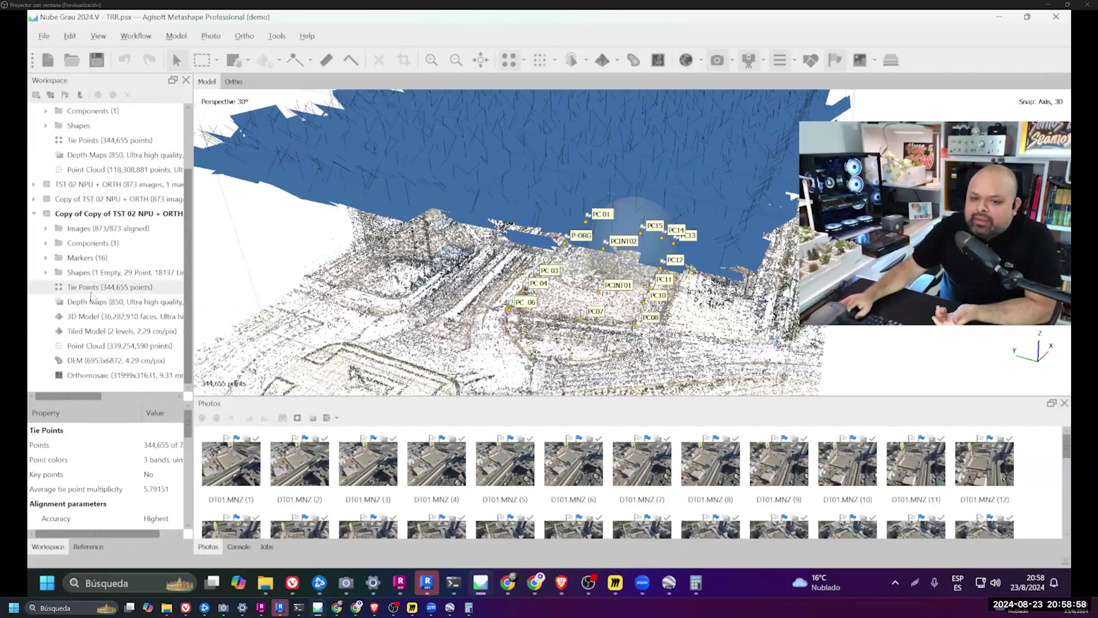
pyautogui.doubleClick(93, 349)
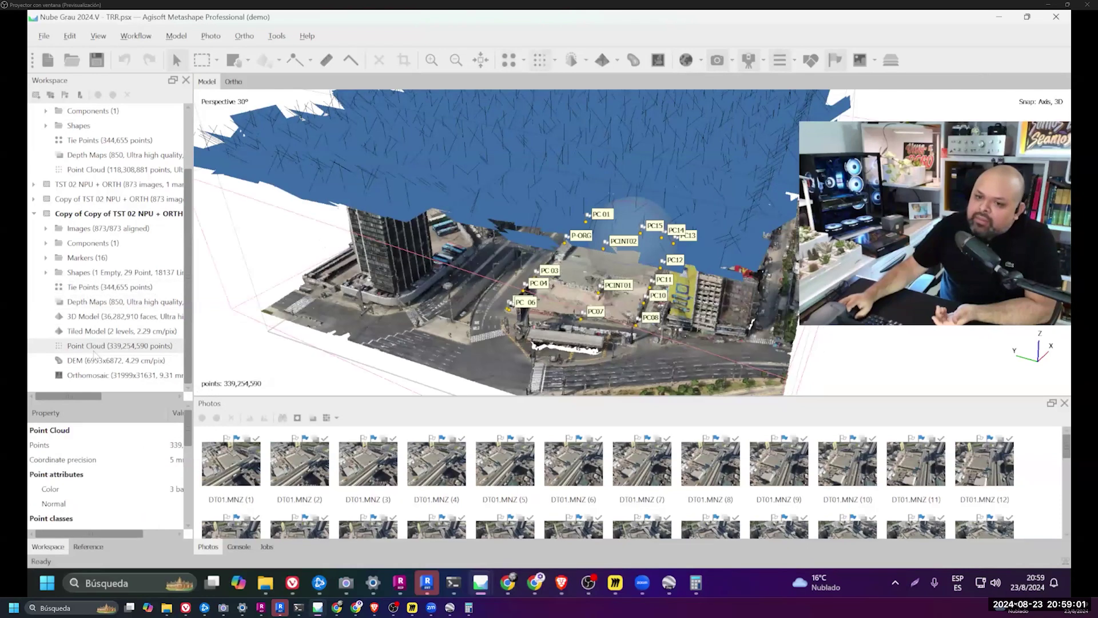
pyautogui.click(109, 288)
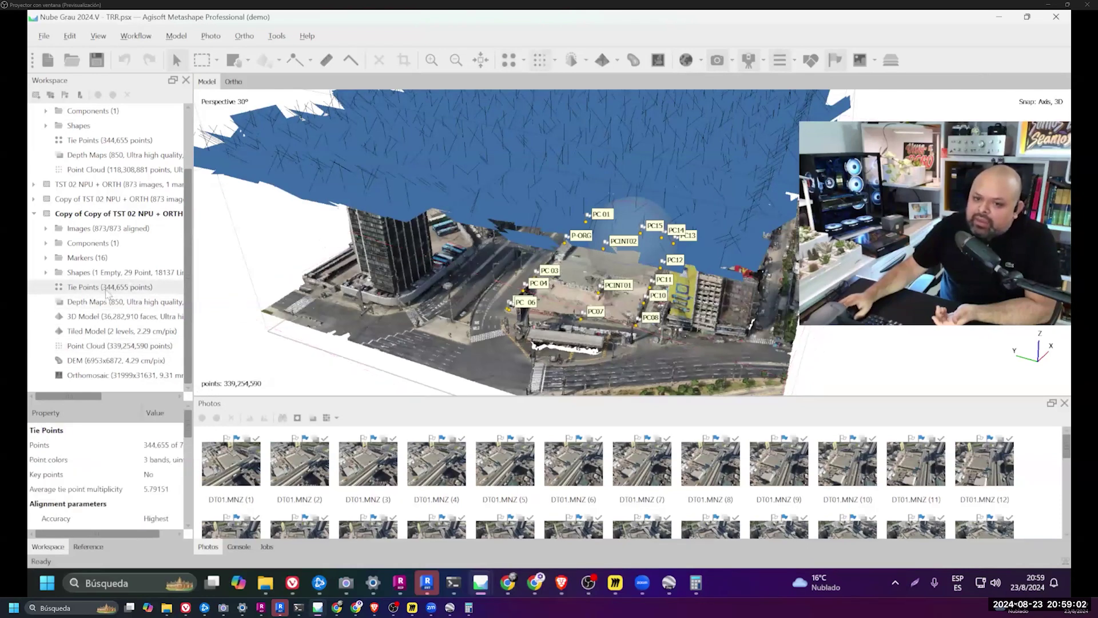
pyautogui.click(136, 36)
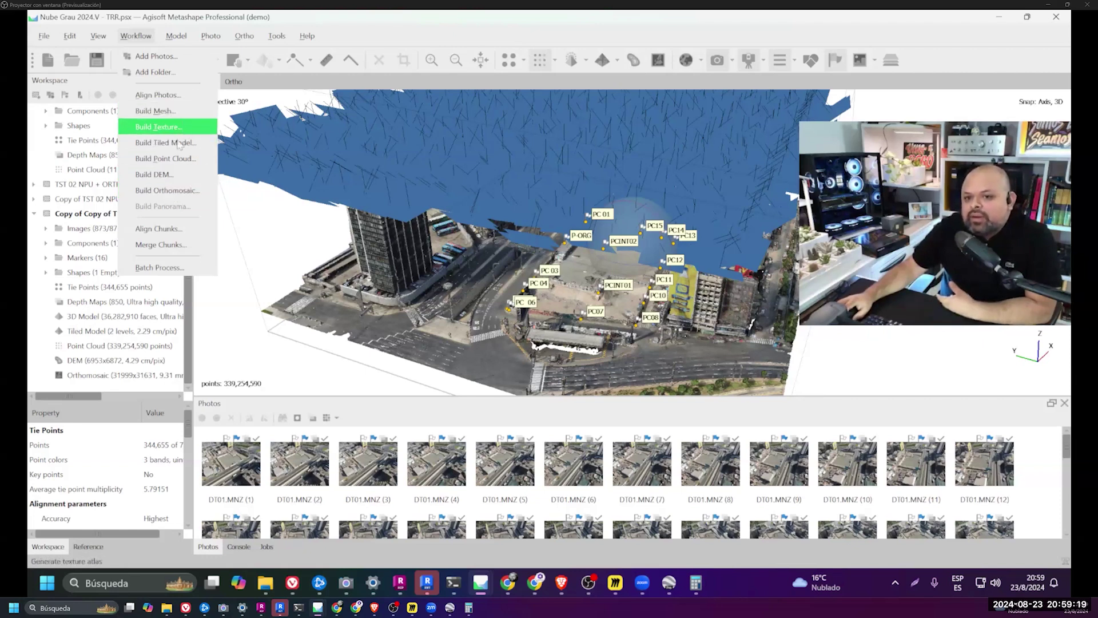
# - Review Build Point Cloud quality options (Ultra high to Lowest) and cancel without building
pyautogui.click(171, 158)
pyautogui.moveTo(491, 231); pyautogui.dragTo(269, 174)
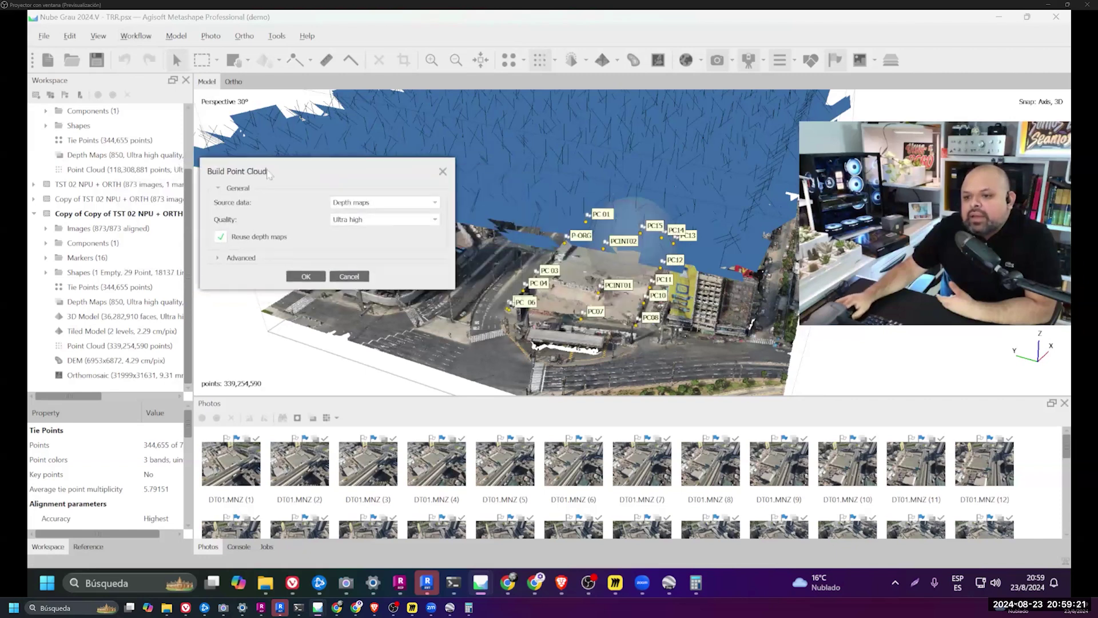
pyautogui.click(409, 219)
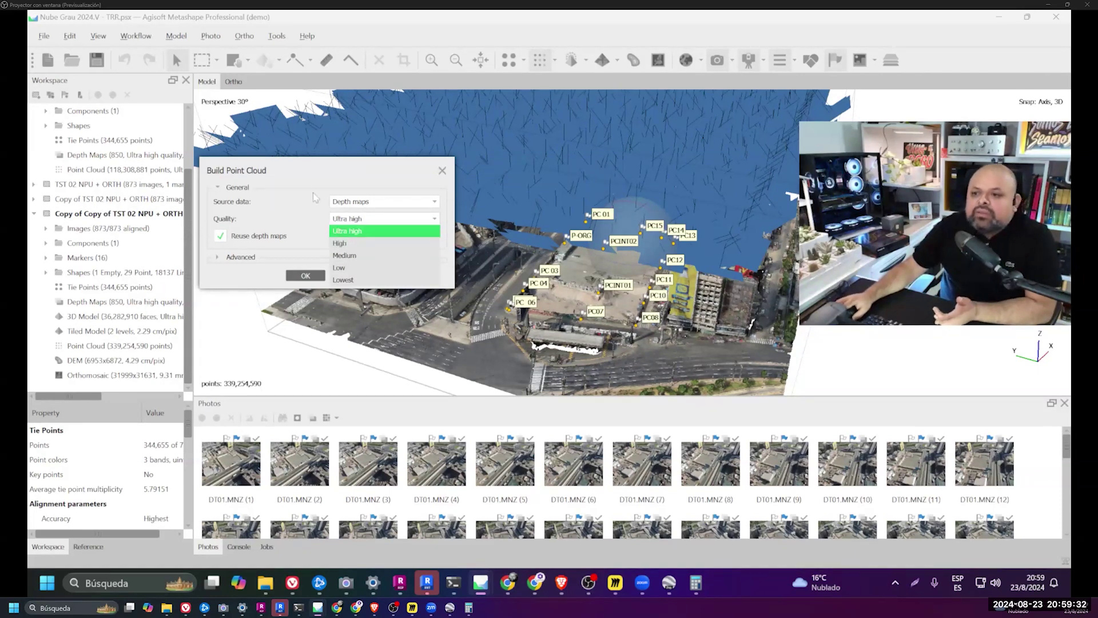
pyautogui.click(443, 170)
# - Zoom in and orbit to inspect the marked site from another side
pyautogui.scroll(3, 505, 227)
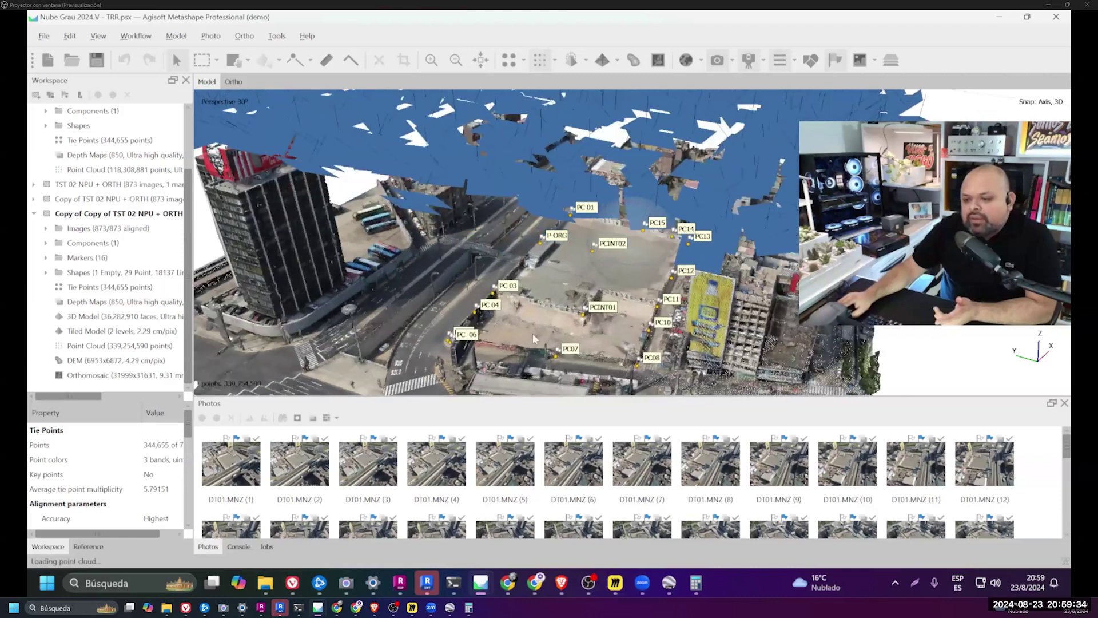
pyautogui.scroll(5, 583, 291)
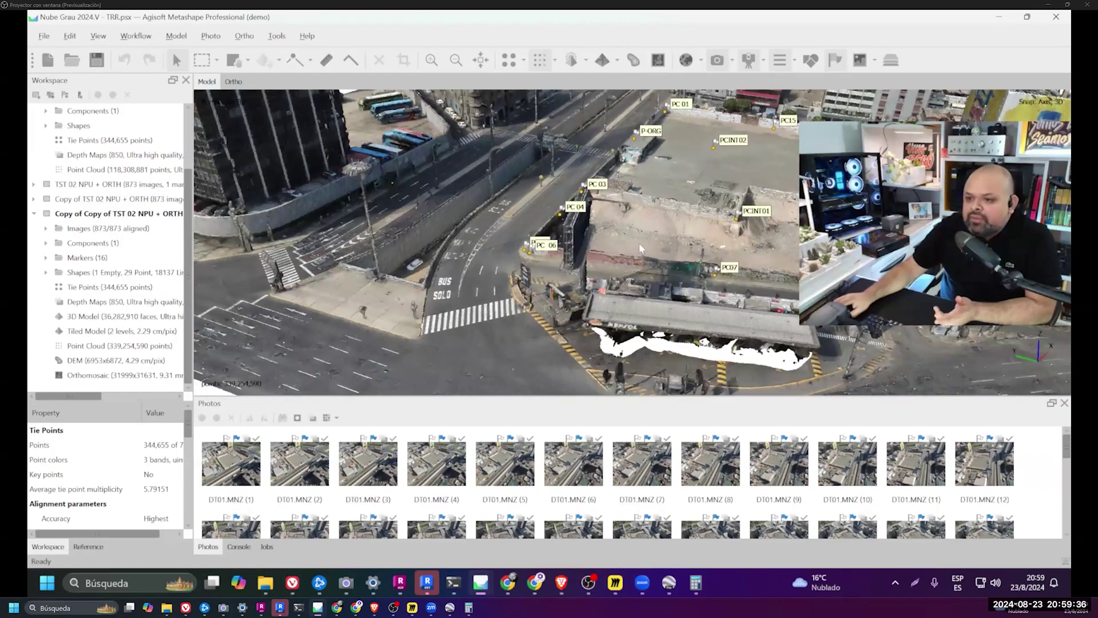
pyautogui.moveTo(640, 248)
pyautogui.mouseDown()
pyautogui.moveTo(589, 262)
pyautogui.moveTo(650, 223)
pyautogui.moveTo(639, 194)
pyautogui.moveTo(608, 209)
pyautogui.moveTo(629, 195)
pyautogui.mouseUp()
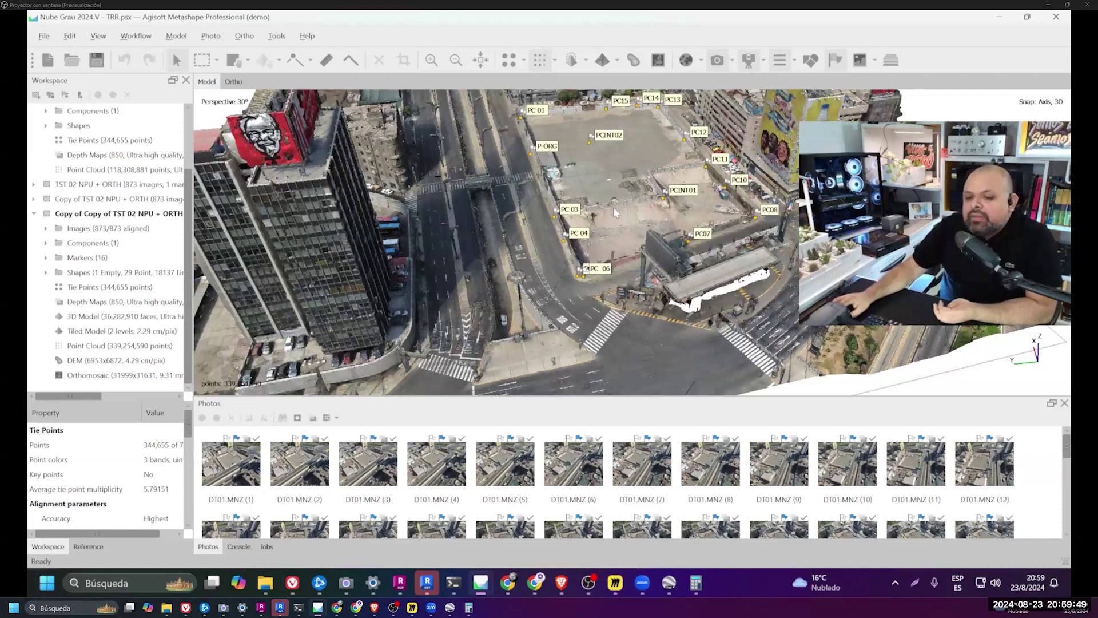
pyautogui.click(117, 346)
pyautogui.rightClick(117, 346)
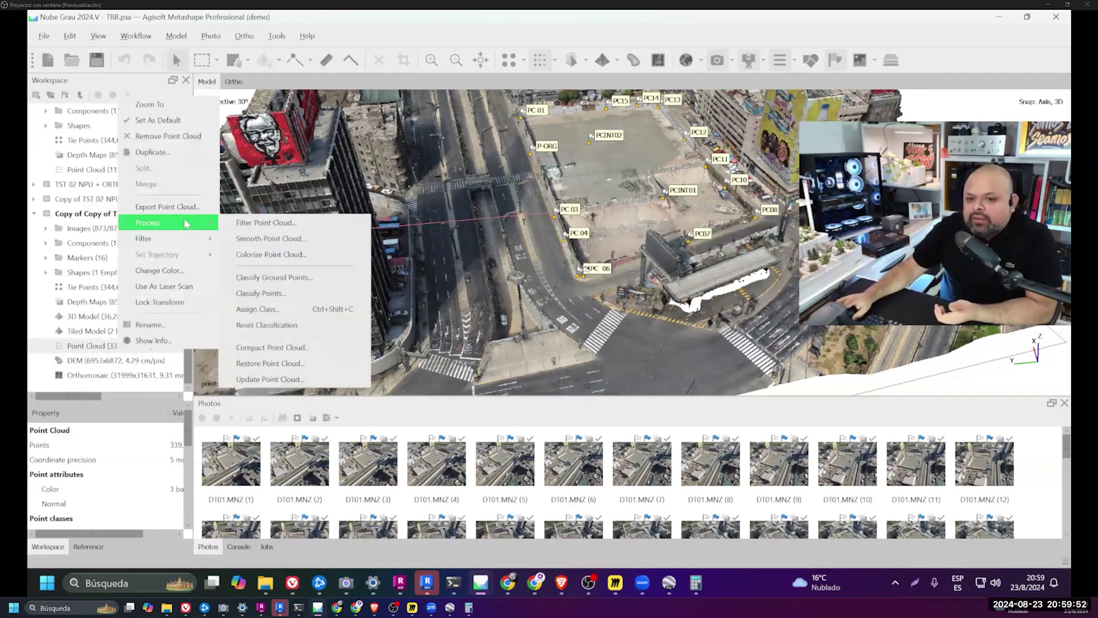
pyautogui.click(167, 206)
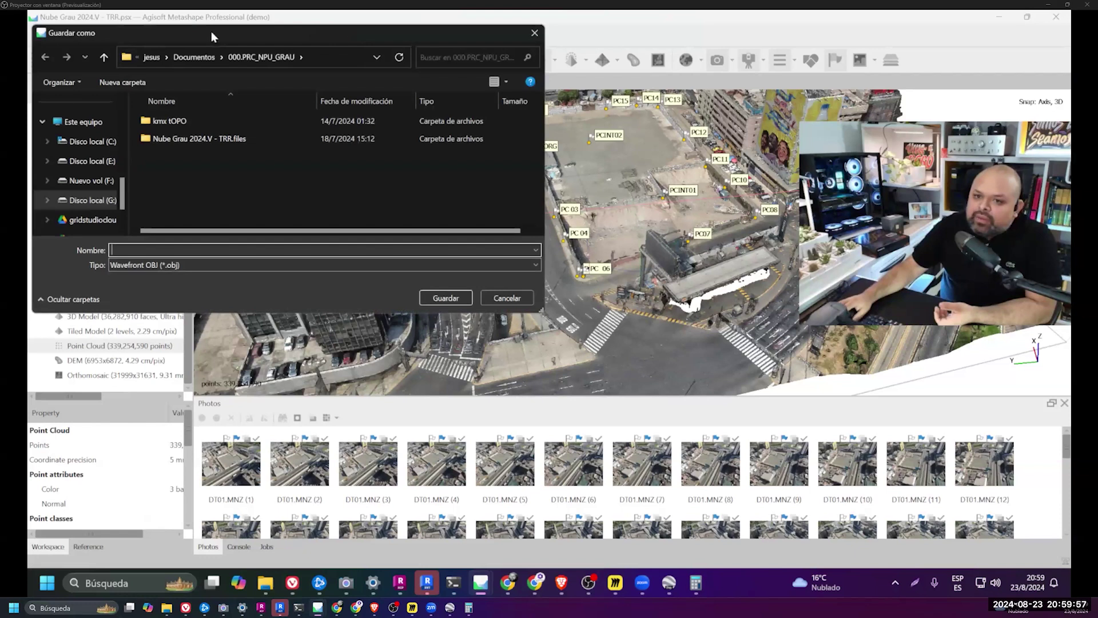
pyautogui.moveTo(211, 31); pyautogui.dragTo(510, 76)
pyautogui.click(494, 313)
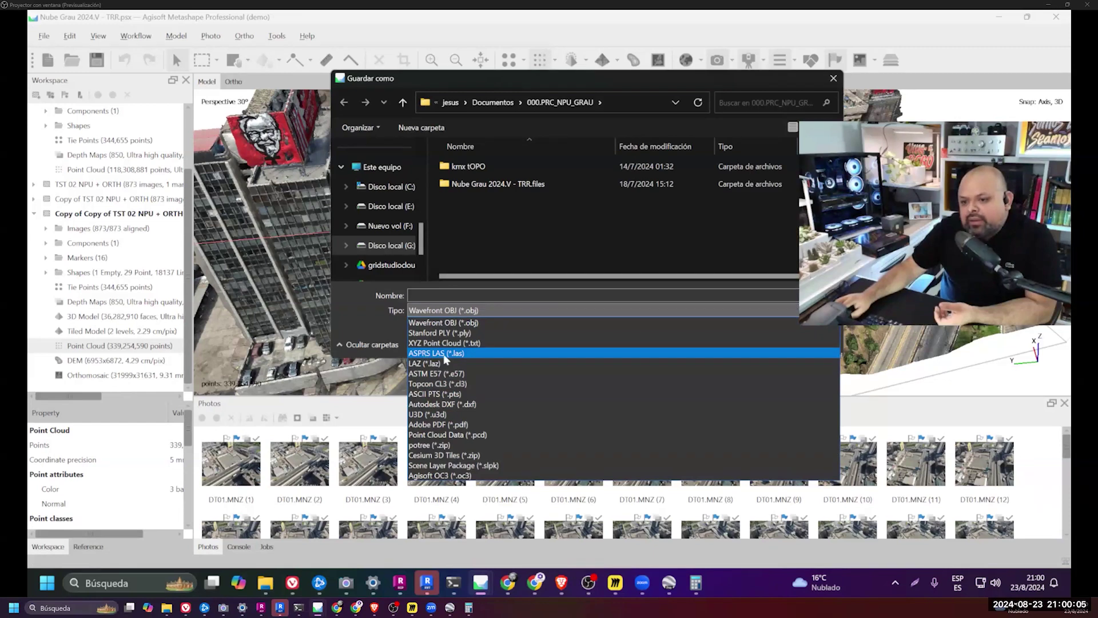
pyautogui.click(445, 355)
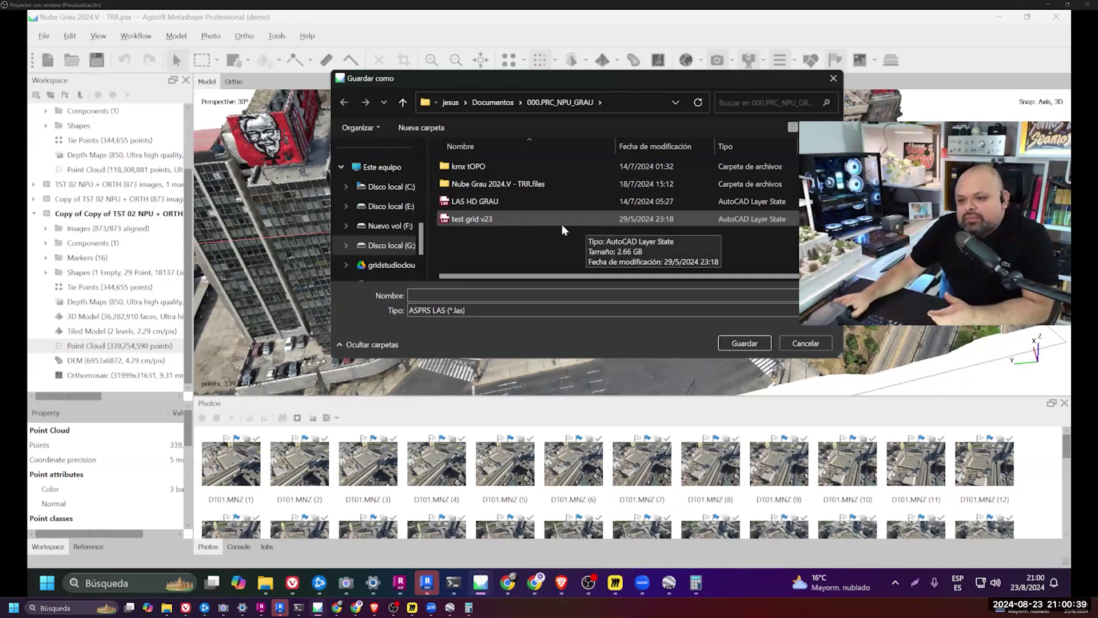
pyautogui.write('LAS GRAU V')
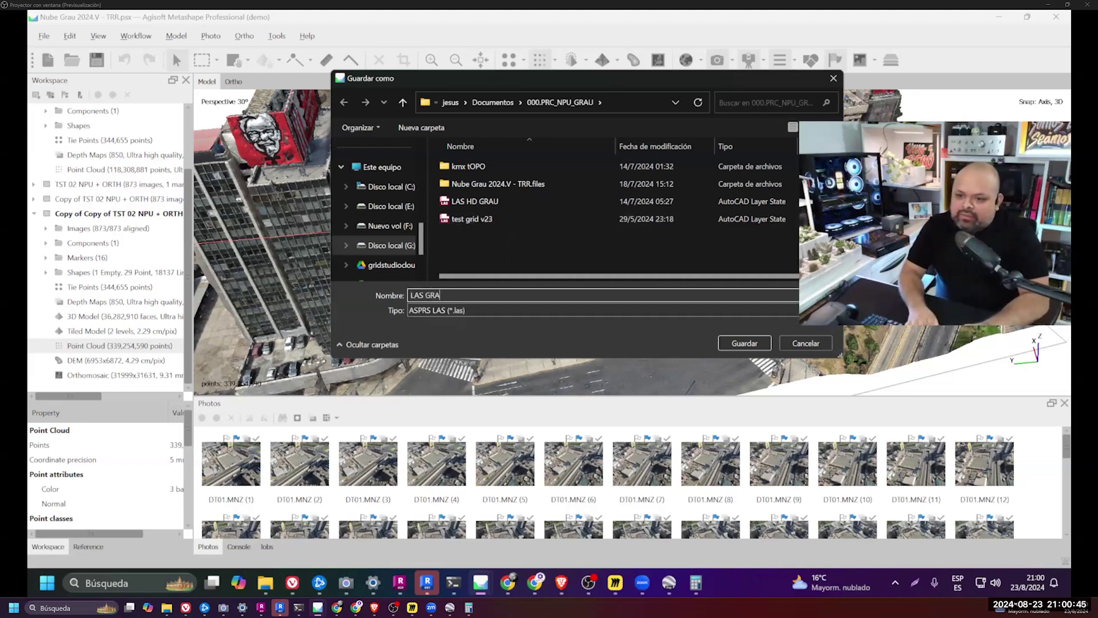
pyautogui.press('Return')
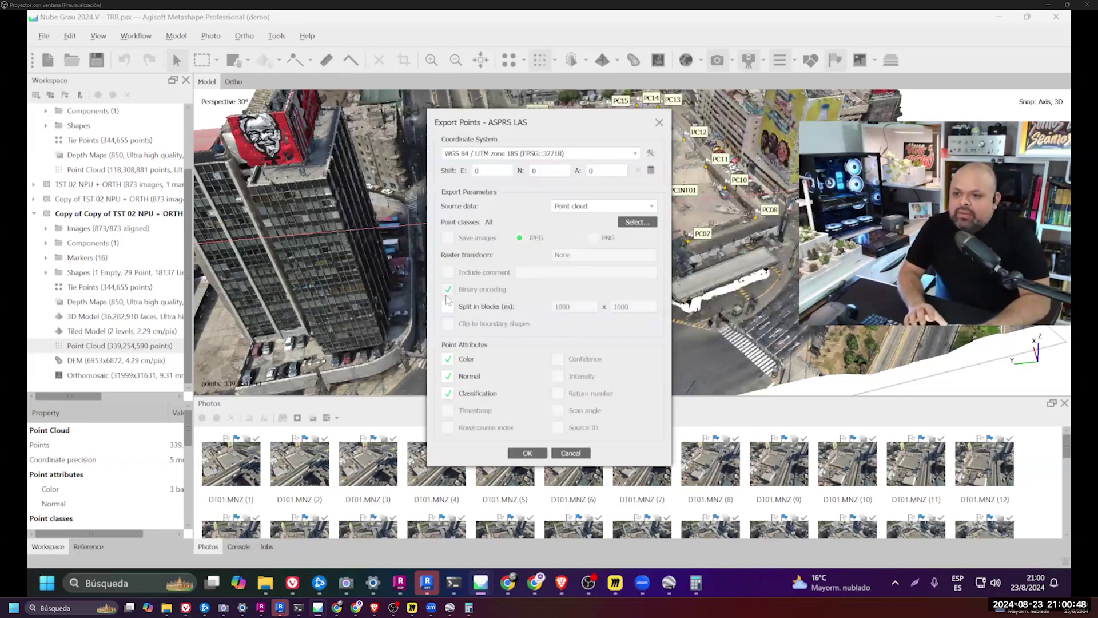
pyautogui.click(565, 154)
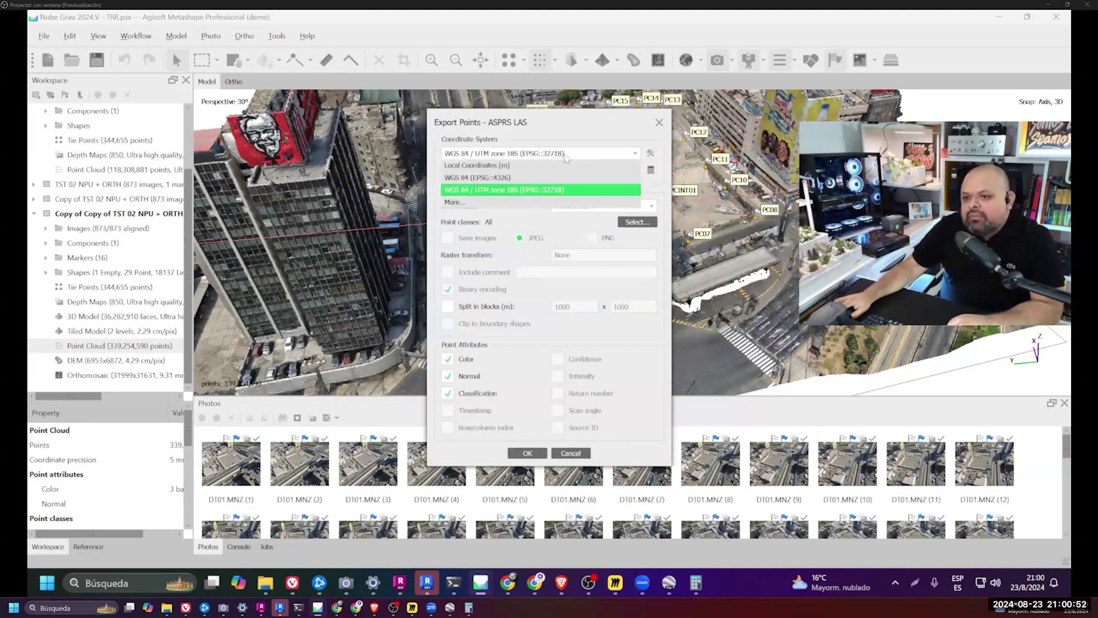
pyautogui.click(565, 156)
pyautogui.click(528, 455)
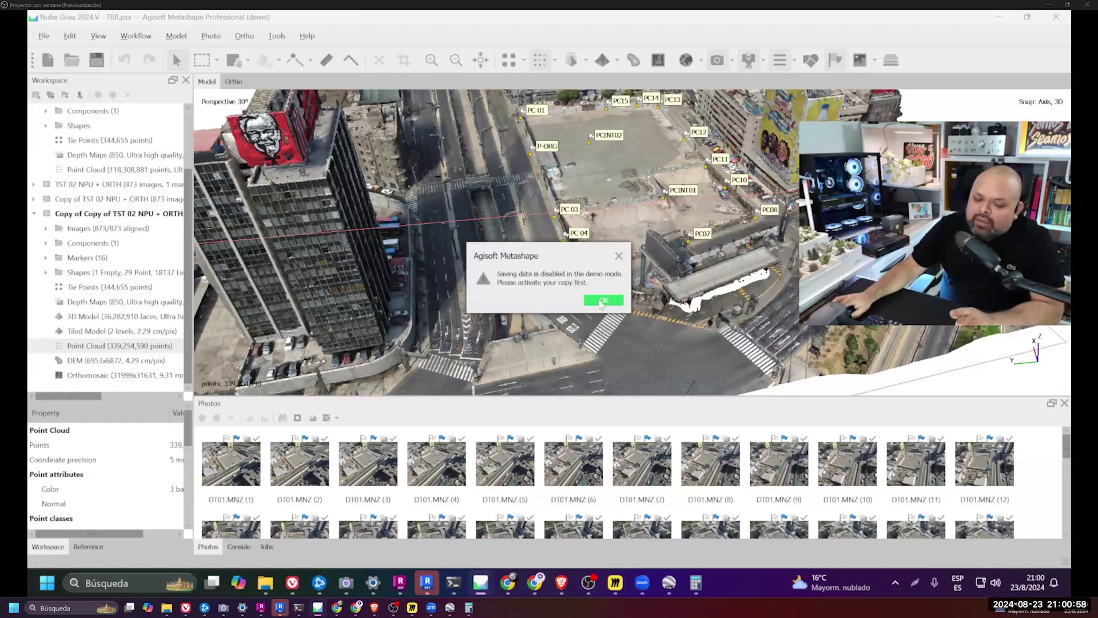
pyautogui.click(603, 301)
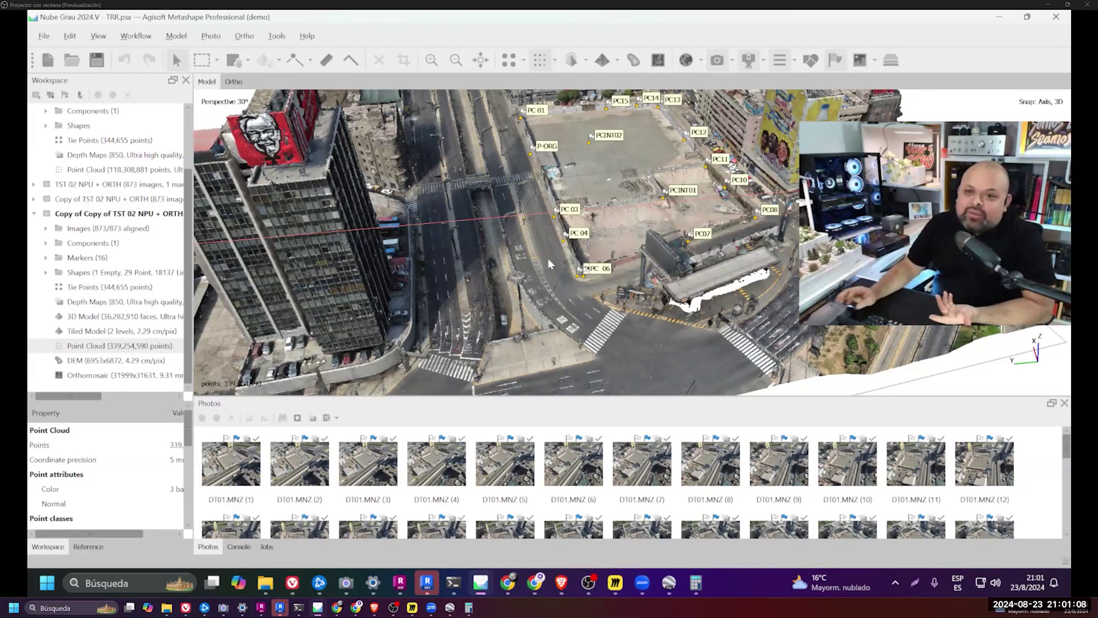
# - Compare the Copy chunks' 66,710,885-point and 339,254,590-point clouds, selecting the larger one
pyautogui.rightClick(110, 346)
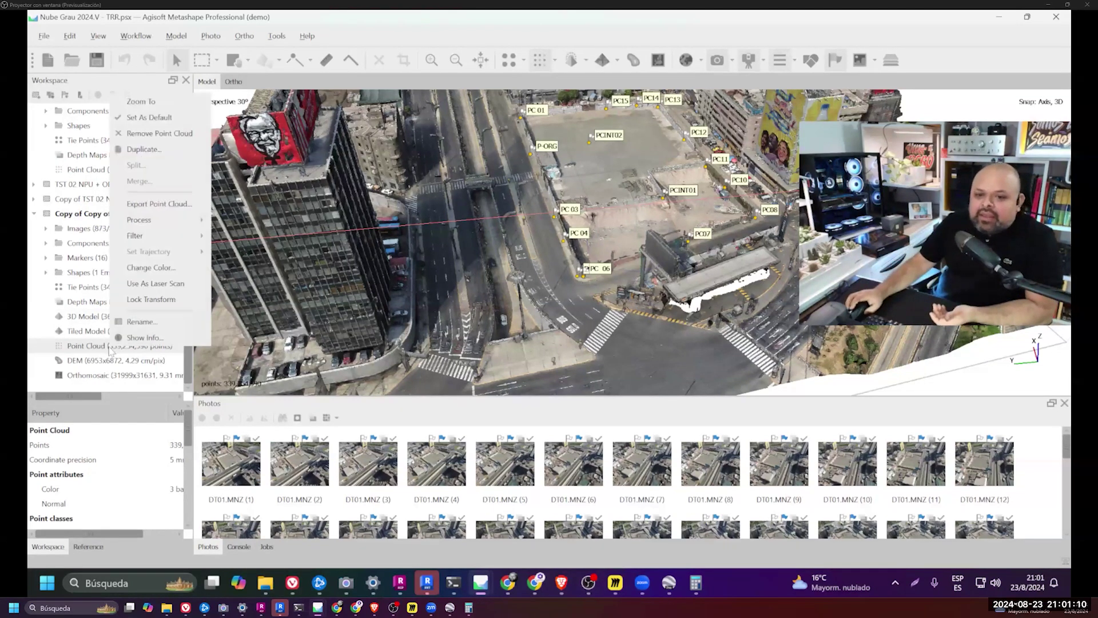
pyautogui.click(33, 213)
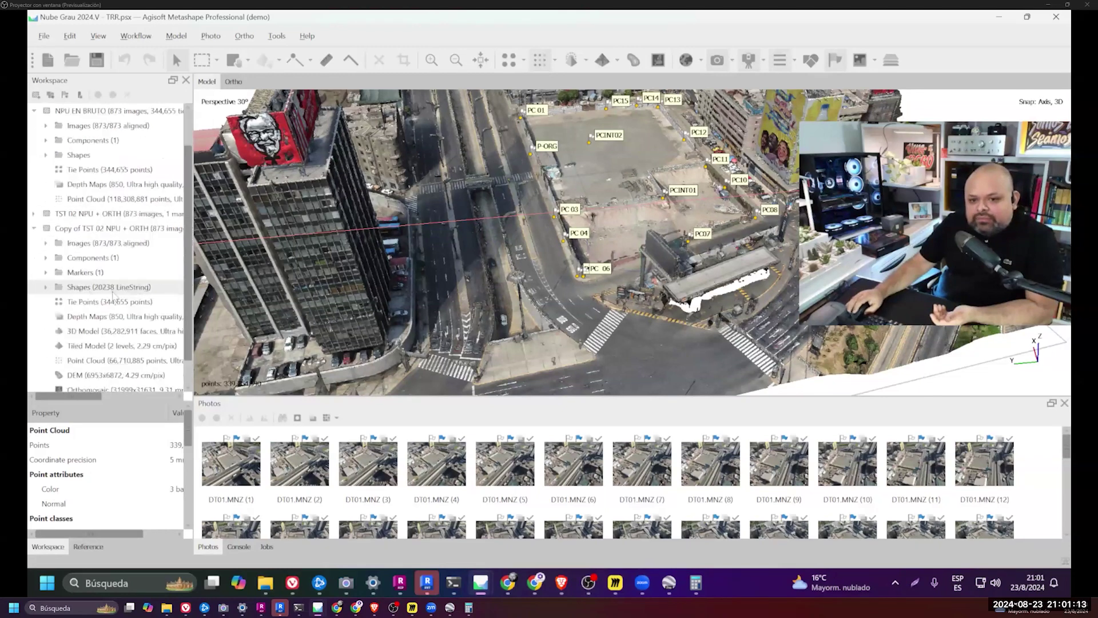
pyautogui.click(114, 336)
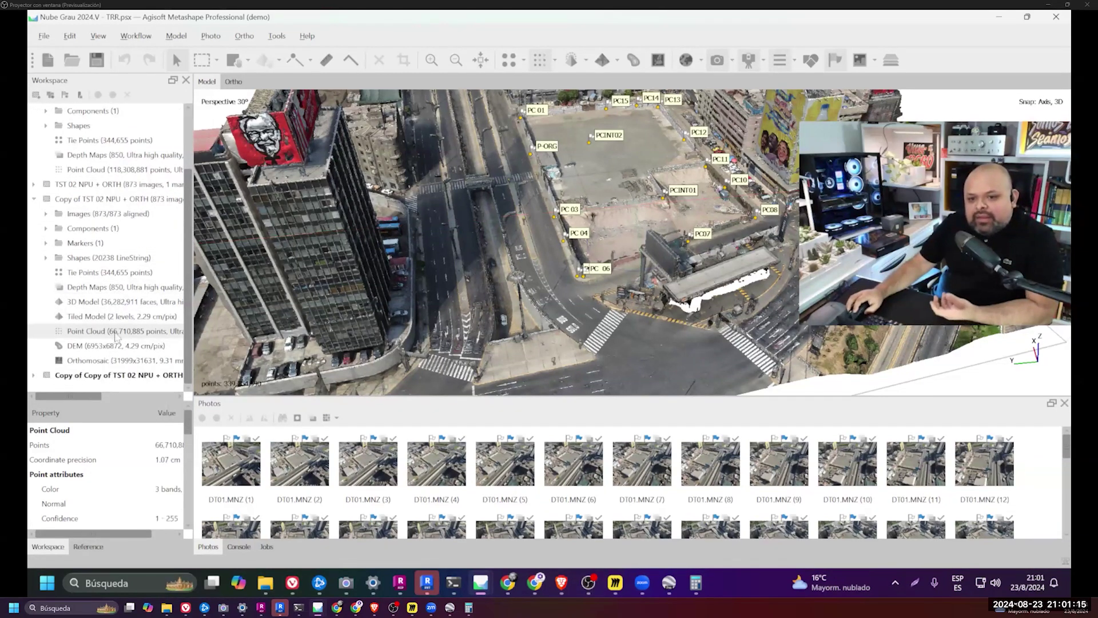
pyautogui.click(34, 375)
pyautogui.scroll(-3, 78, 340)
pyautogui.scroll(-1, 77, 339)
pyautogui.click(130, 347)
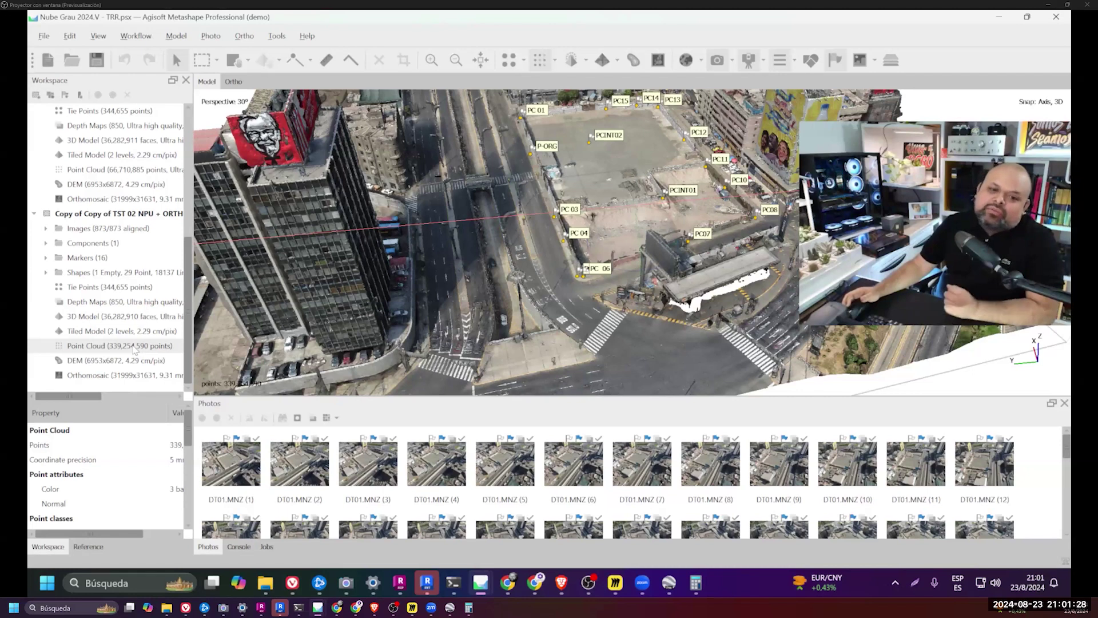
# - Zoom out and orbit toward the PC 05/PC 06 corner and the BUS SOLO lane
pyautogui.scroll(3, 610, 250)
pyautogui.scroll(3, 567, 249)
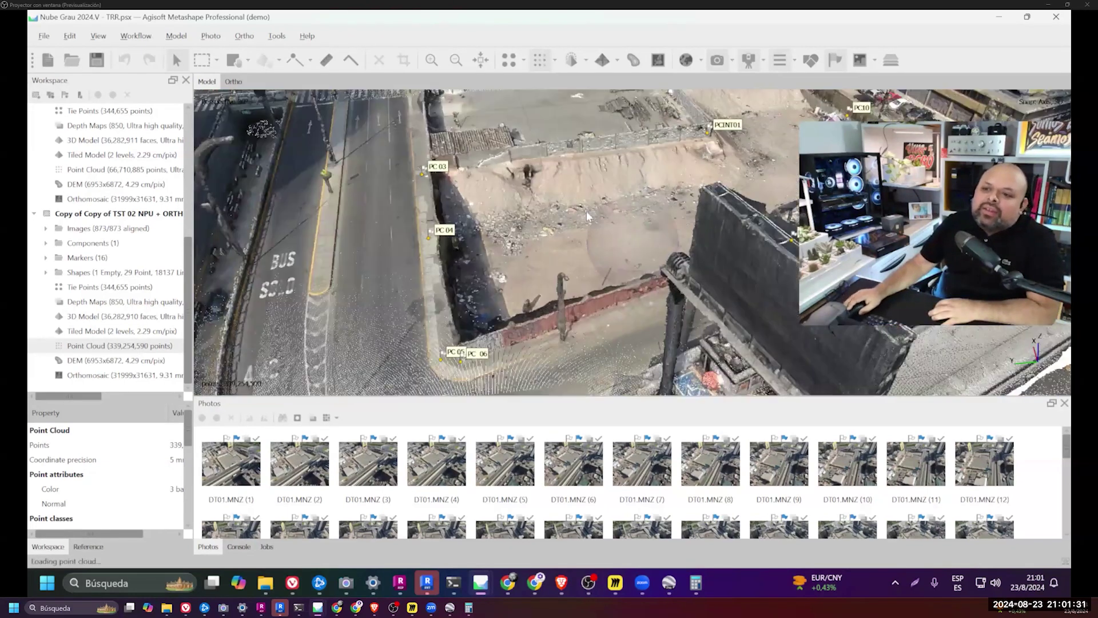
pyautogui.scroll(3, 586, 211)
pyautogui.scroll(2, 647, 243)
pyautogui.moveTo(647, 244); pyautogui.dragTo(726, 211)
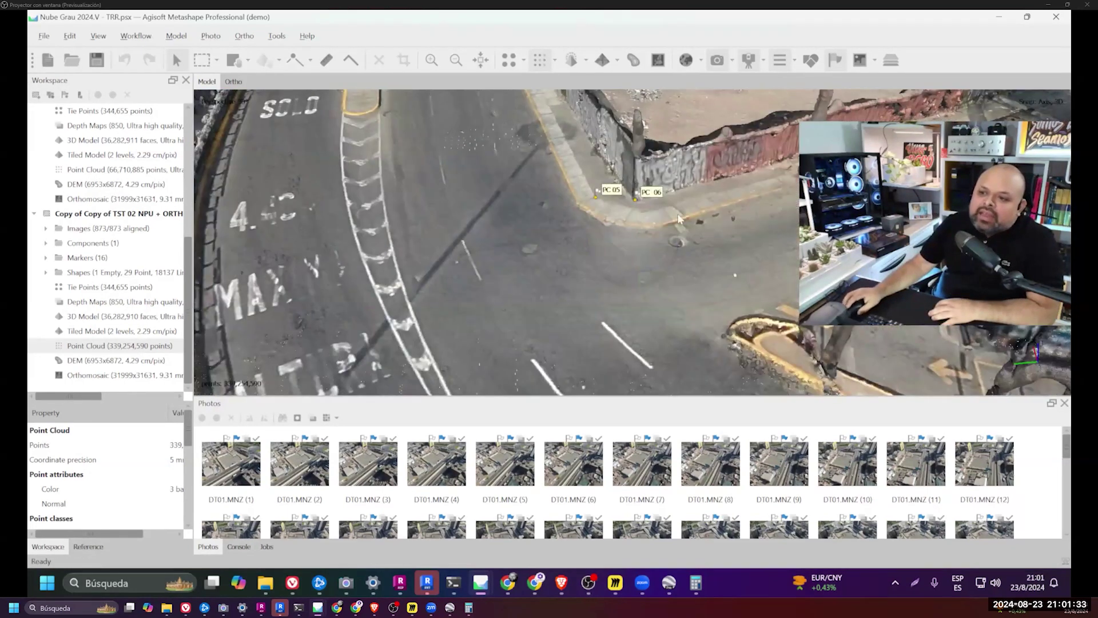
pyautogui.scroll(3, 608, 235)
pyautogui.scroll(-2, 613, 239)
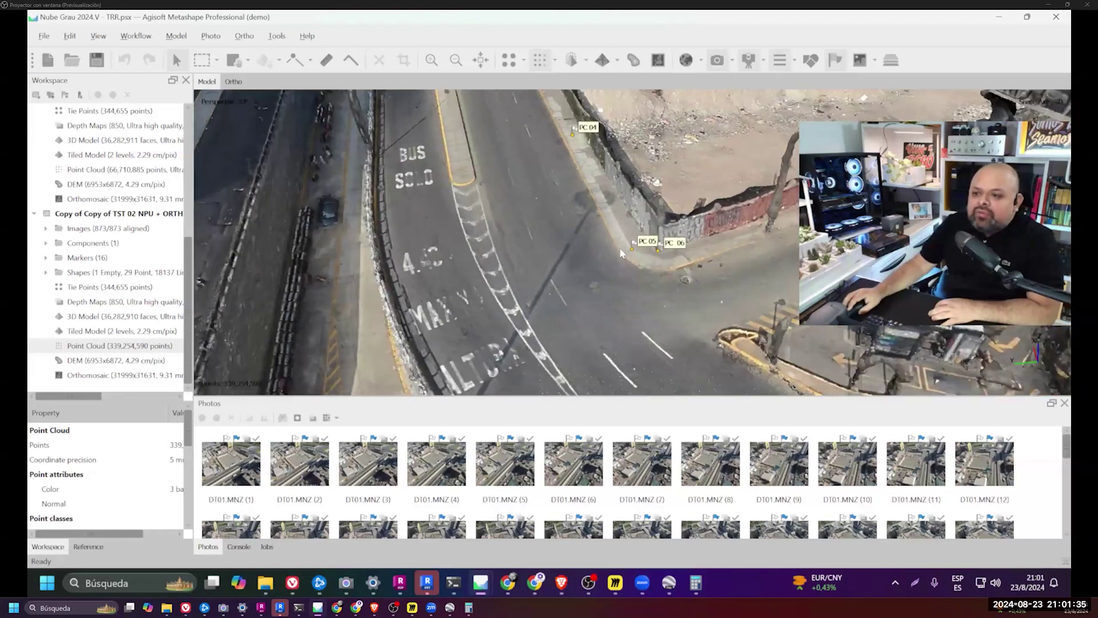
pyautogui.moveTo(634, 210); pyautogui.dragTo(493, 198)
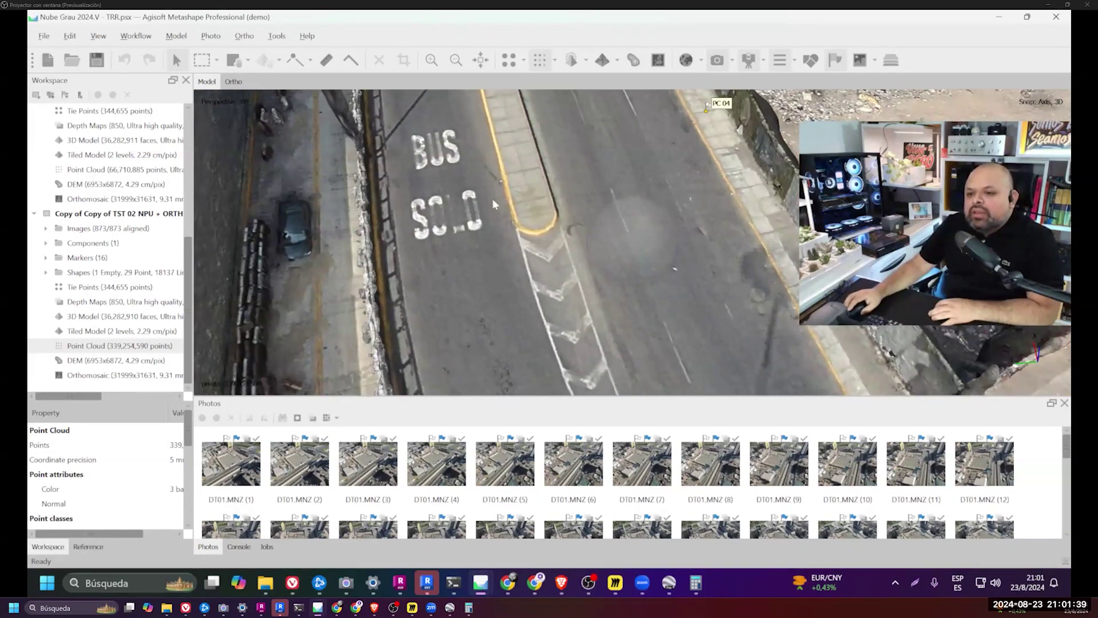
# - Zoom out and orbit around the tower to a top-down view of markers PC 01 to PC15
pyautogui.scroll(3, 493, 198)
pyautogui.scroll(-3, 542, 215)
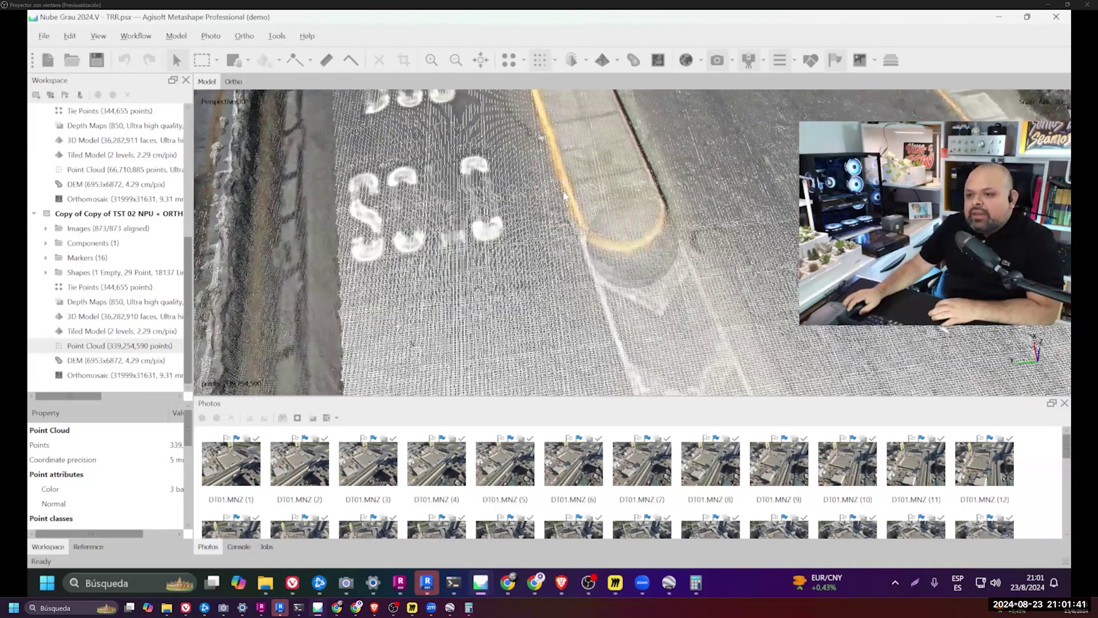
pyautogui.scroll(-2, 635, 209)
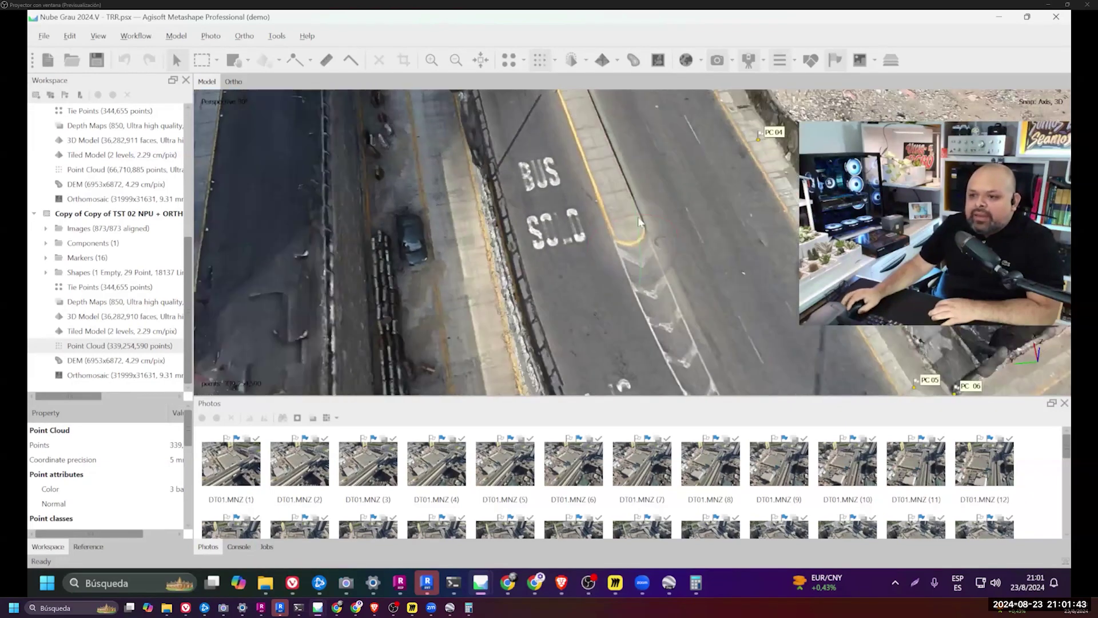
pyautogui.scroll(-2, 637, 211)
pyautogui.scroll(-2, 637, 211)
pyautogui.scroll(-2, 625, 218)
pyautogui.scroll(-2, 584, 222)
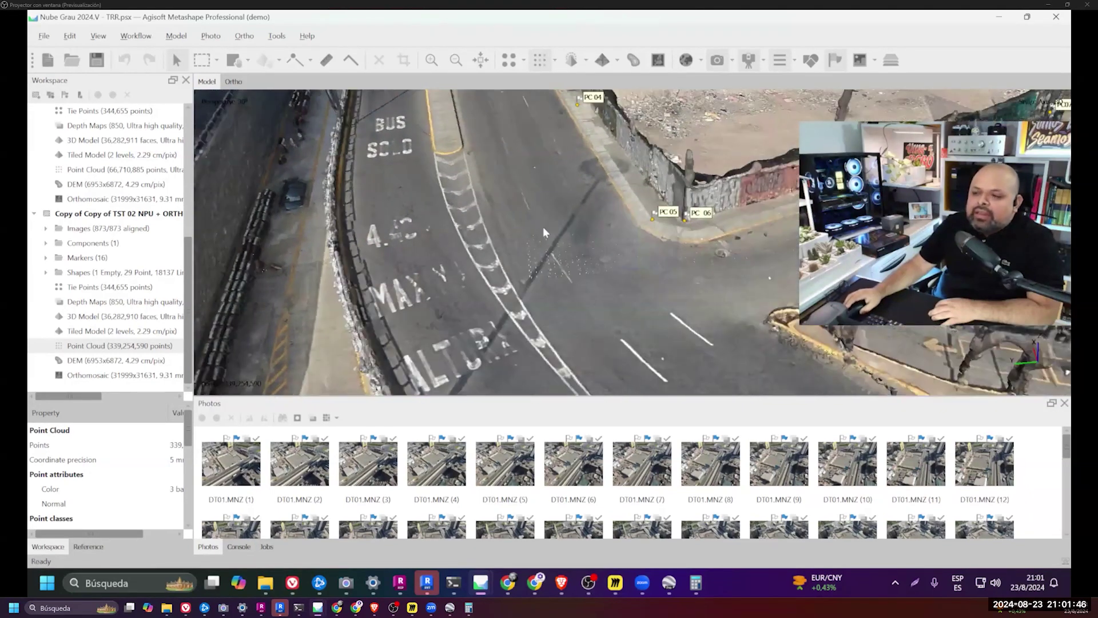
pyautogui.scroll(-2, 544, 227)
pyautogui.scroll(-2, 629, 207)
pyautogui.scroll(-2, 631, 204)
pyautogui.scroll(-2, 631, 207)
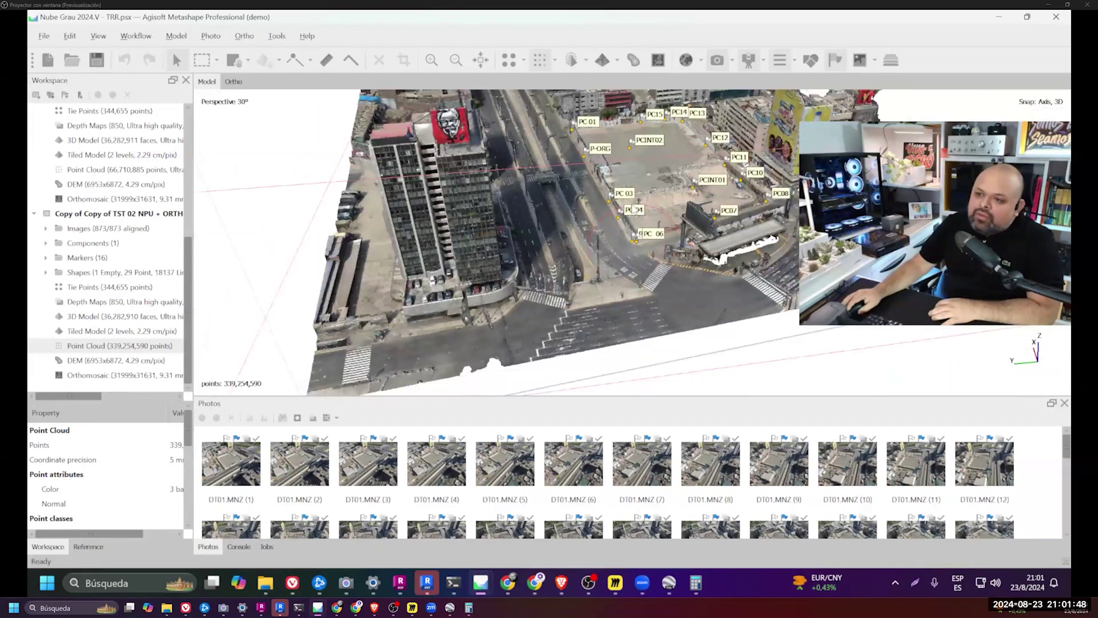
pyautogui.scroll(-2, 638, 217)
pyautogui.moveTo(641, 222); pyautogui.dragTo(627, 194)
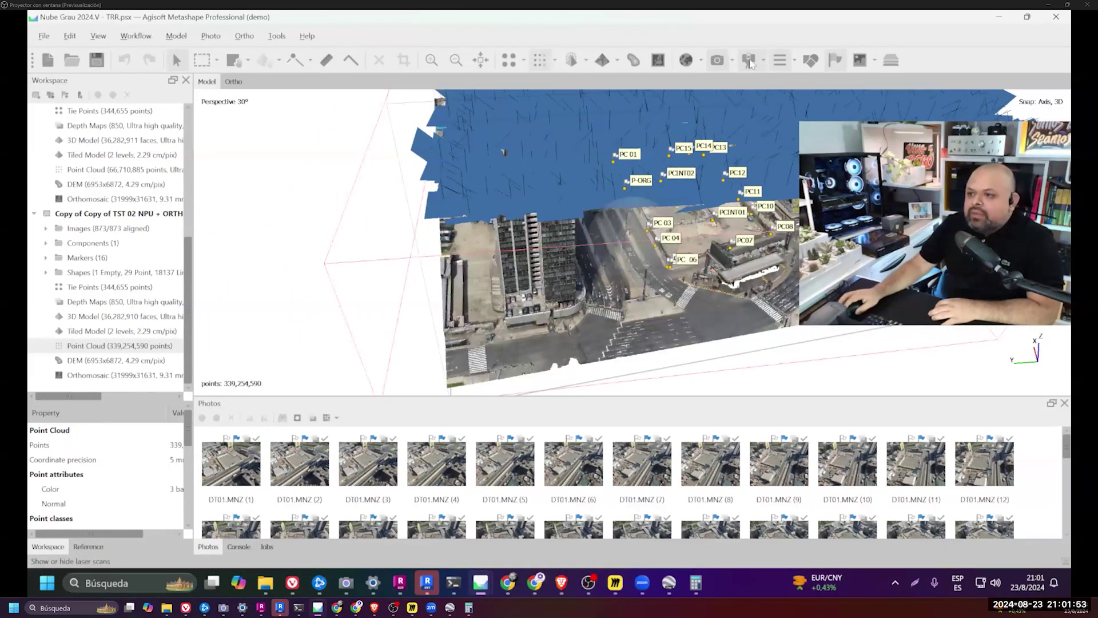
pyautogui.scroll(2, 646, 209)
pyautogui.scroll(2, 668, 222)
pyautogui.moveTo(668, 222)
pyautogui.mouseDown()
pyautogui.moveTo(734, 263)
pyautogui.moveTo(639, 277)
pyautogui.moveTo(662, 210)
pyautogui.moveTo(672, 251)
pyautogui.mouseUp()
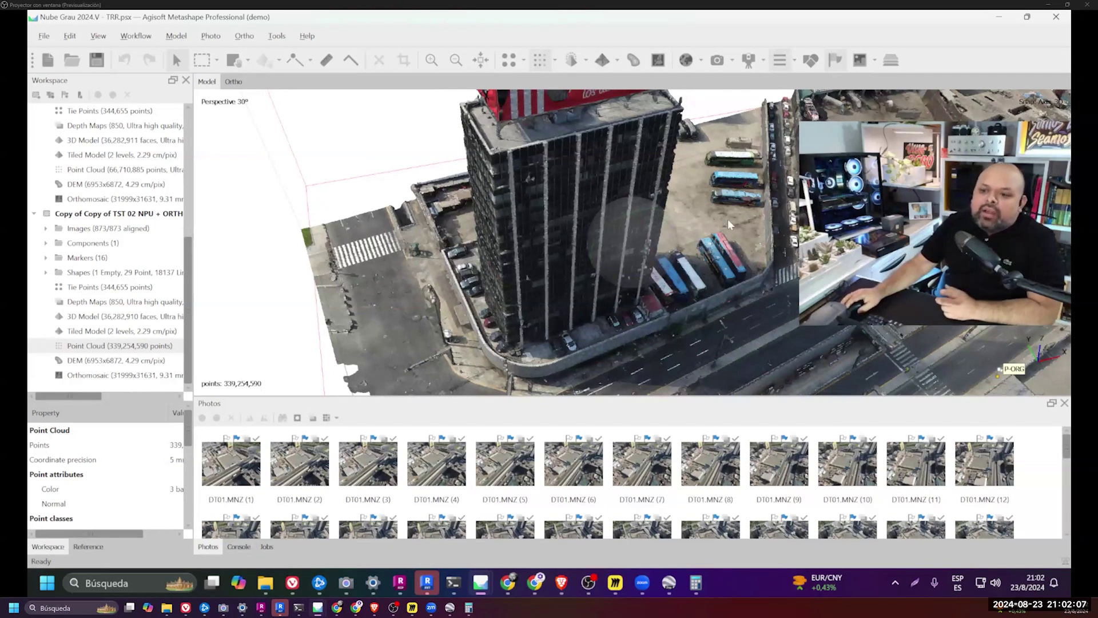
pyautogui.scroll(-5, 728, 219)
pyautogui.moveTo(727, 218)
pyautogui.mouseDown()
pyautogui.moveTo(677, 250)
pyautogui.moveTo(575, 153)
pyautogui.moveTo(672, 166)
pyautogui.mouseUp()
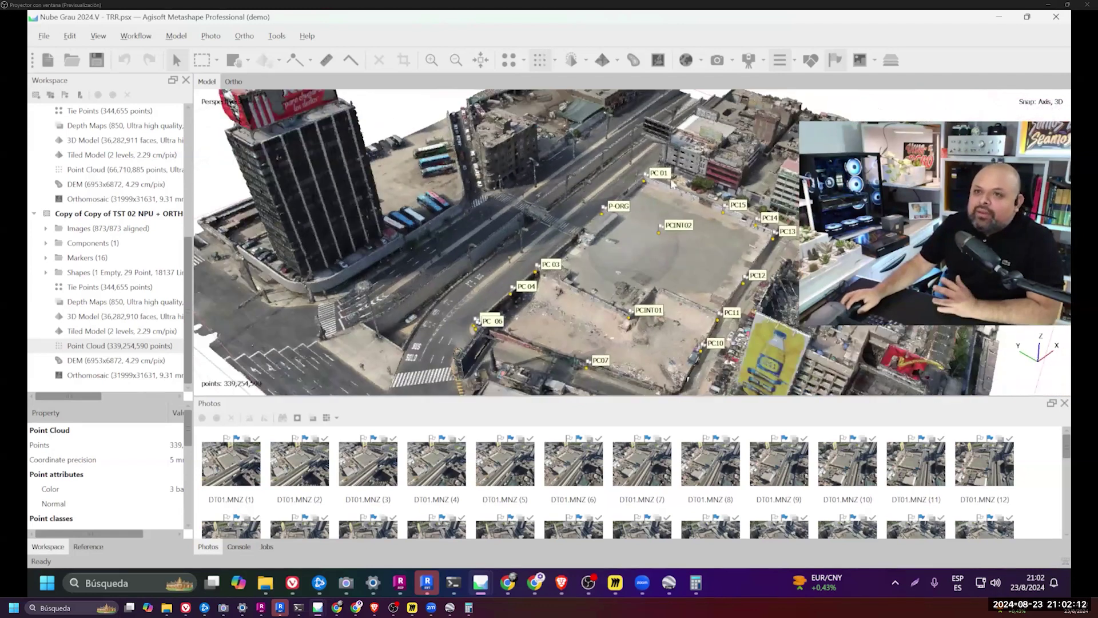
# - Colour the city-block point cloud by classification and show the camera positions
pyautogui.scroll(-3, 672, 166)
pyautogui.click(555, 60)
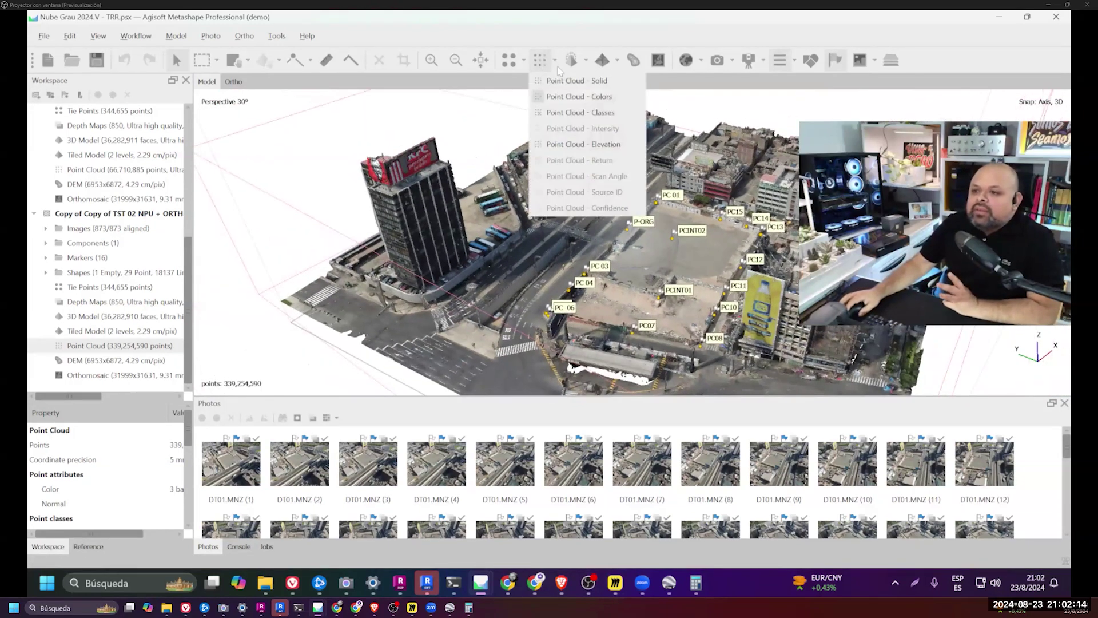
pyautogui.click(589, 97)
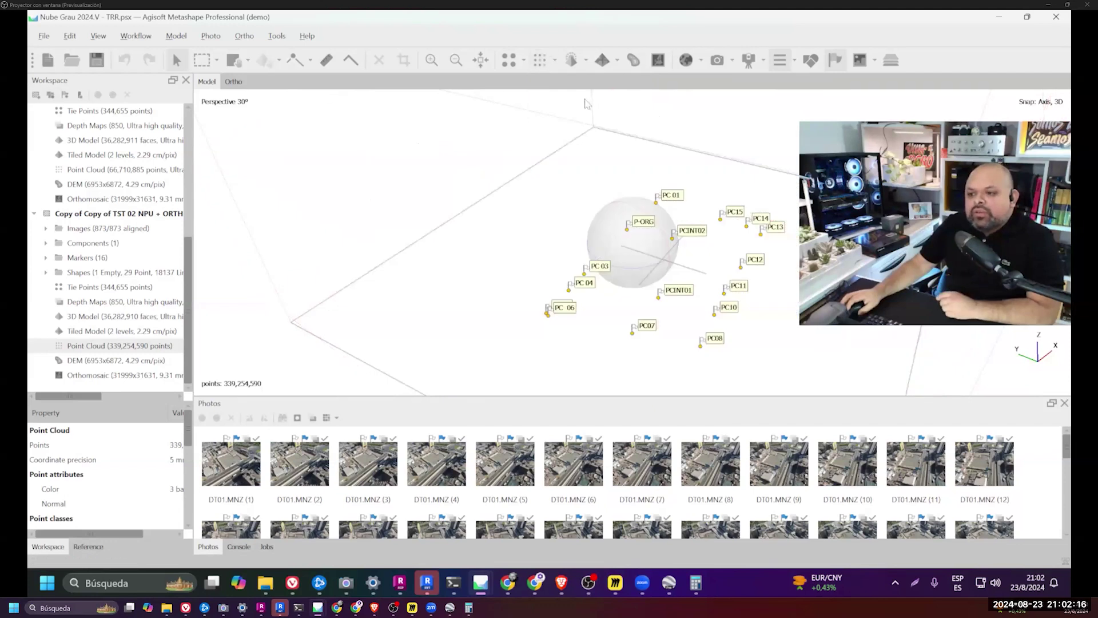
pyautogui.click(554, 60)
pyautogui.click(587, 113)
pyautogui.moveTo(467, 130); pyautogui.dragTo(431, 114)
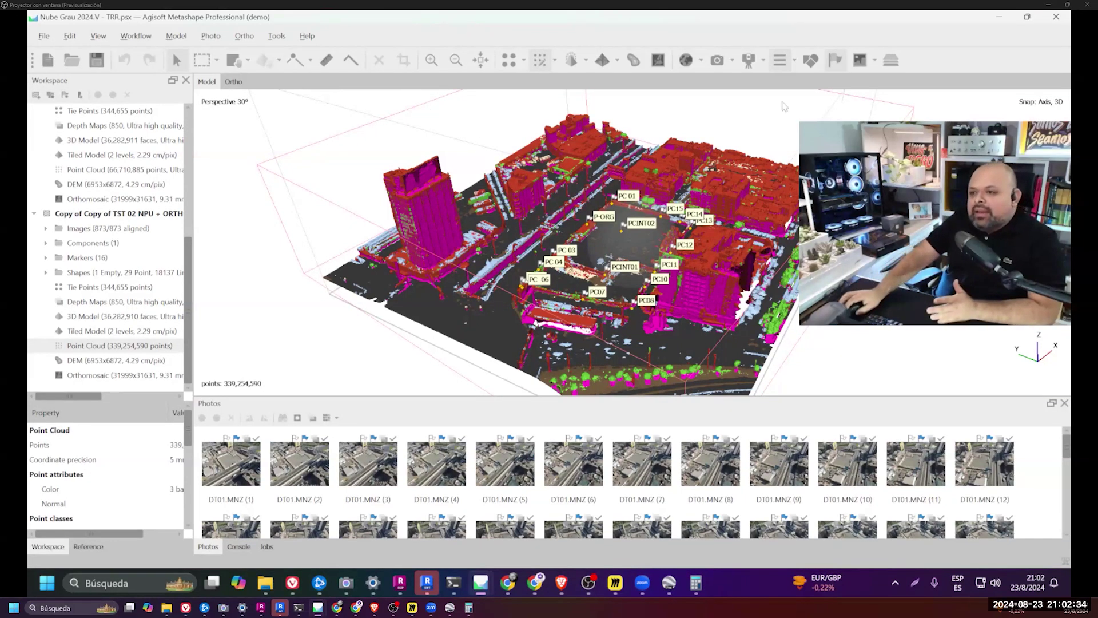
pyautogui.click(718, 65)
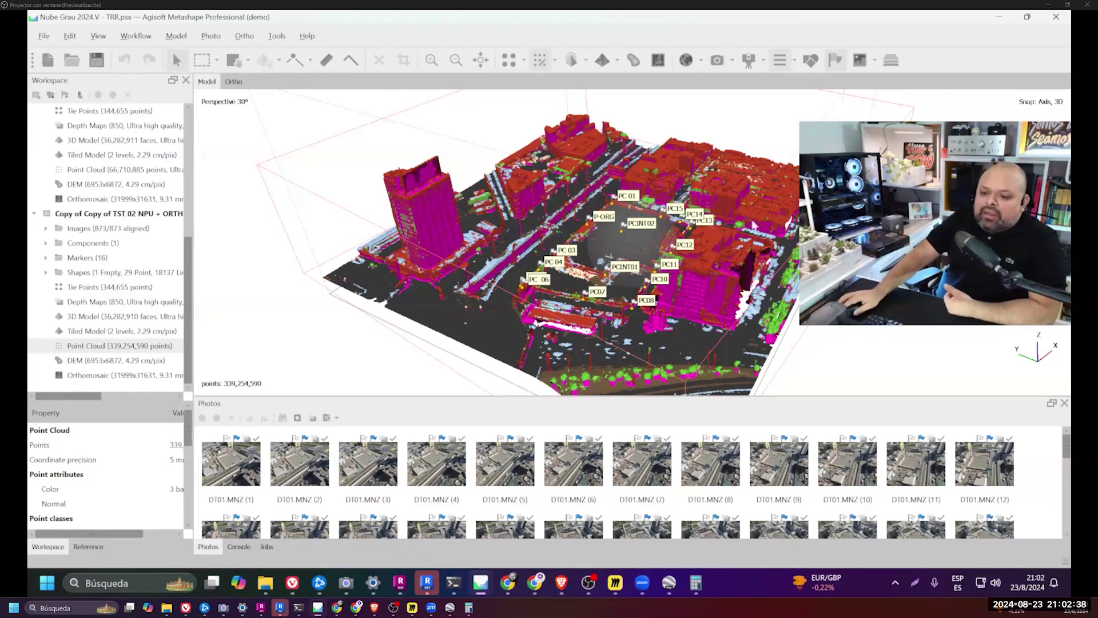
pyautogui.click(508, 583)
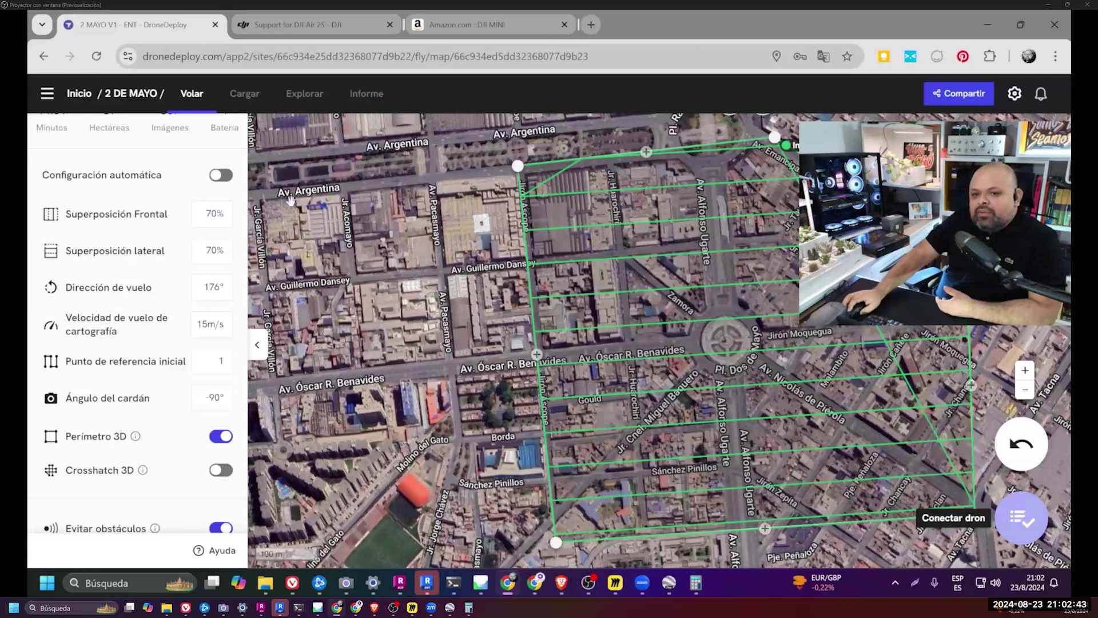
# - Turn Crosshatch 3D back on at -65° gimbal in DroneDeploy, then return to Metashape
pyautogui.scroll(-2, 511, 215)
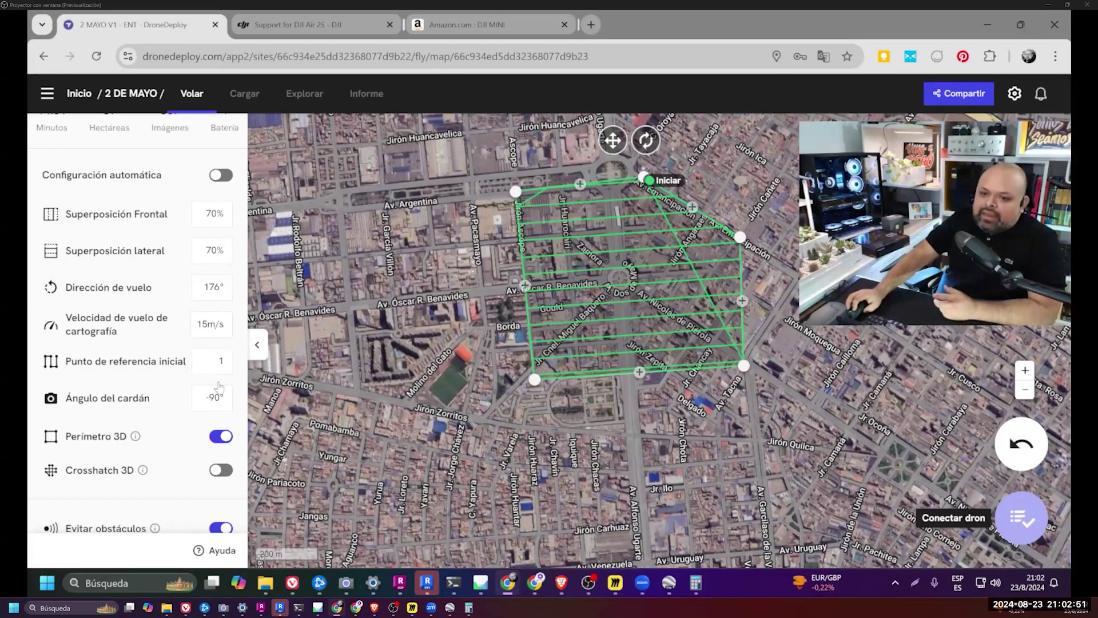
pyautogui.scroll(-1, 220, 450)
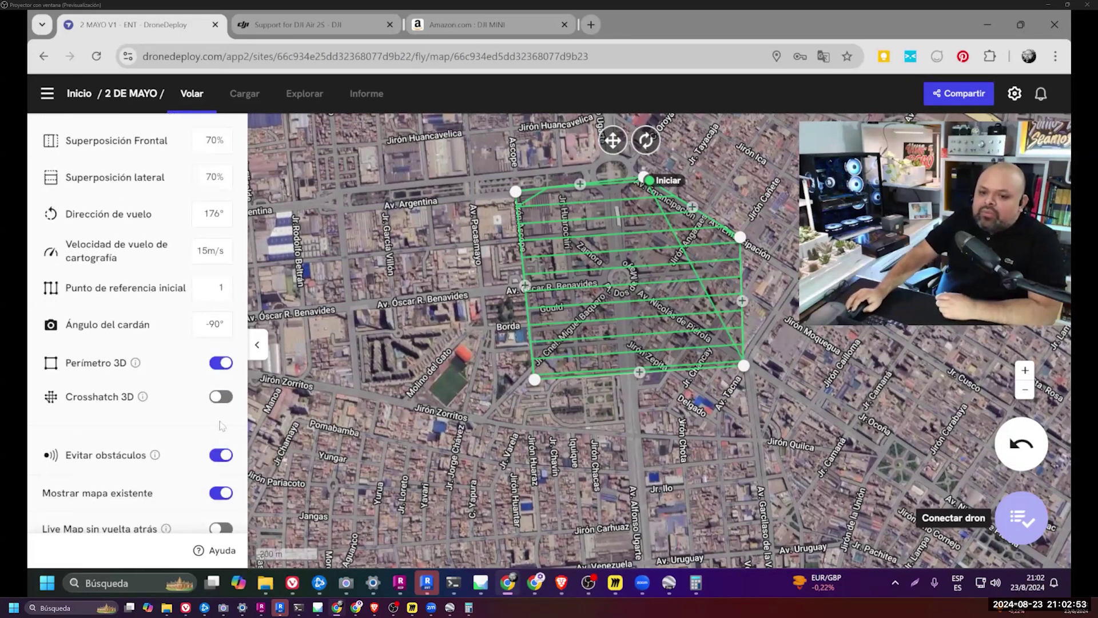
pyautogui.click(220, 407)
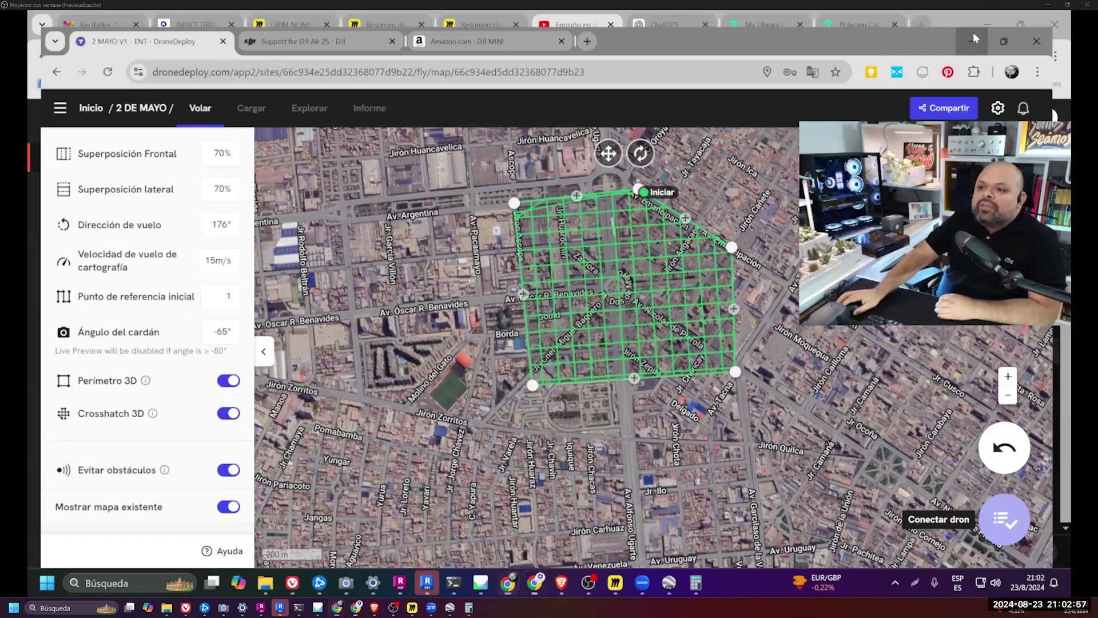
pyautogui.click(987, 25)
pyautogui.moveTo(480, 583)
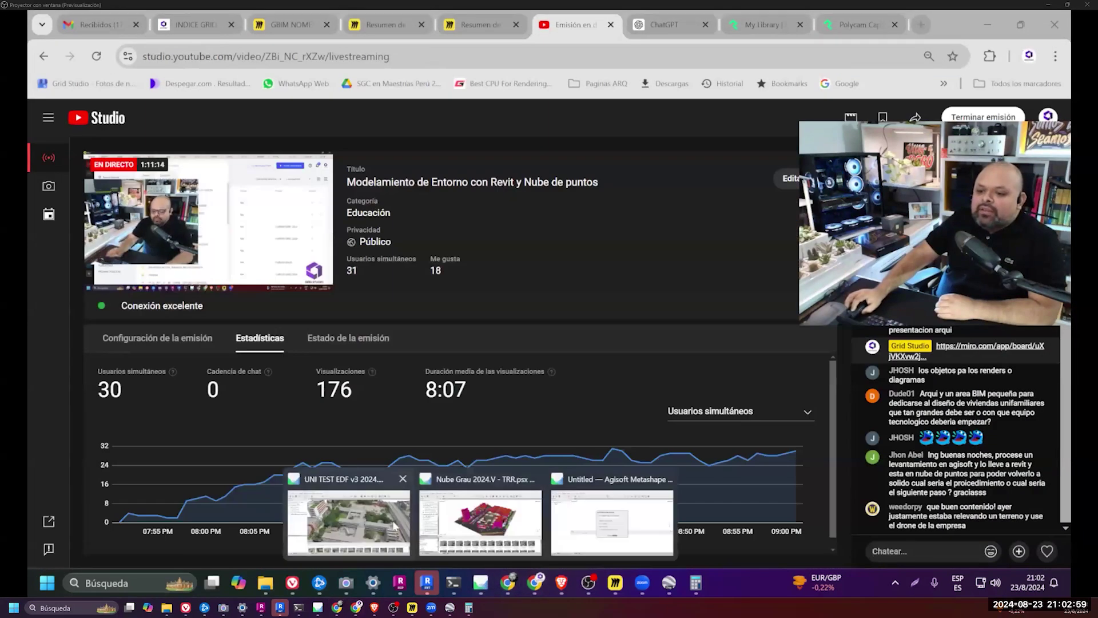
pyautogui.click(483, 515)
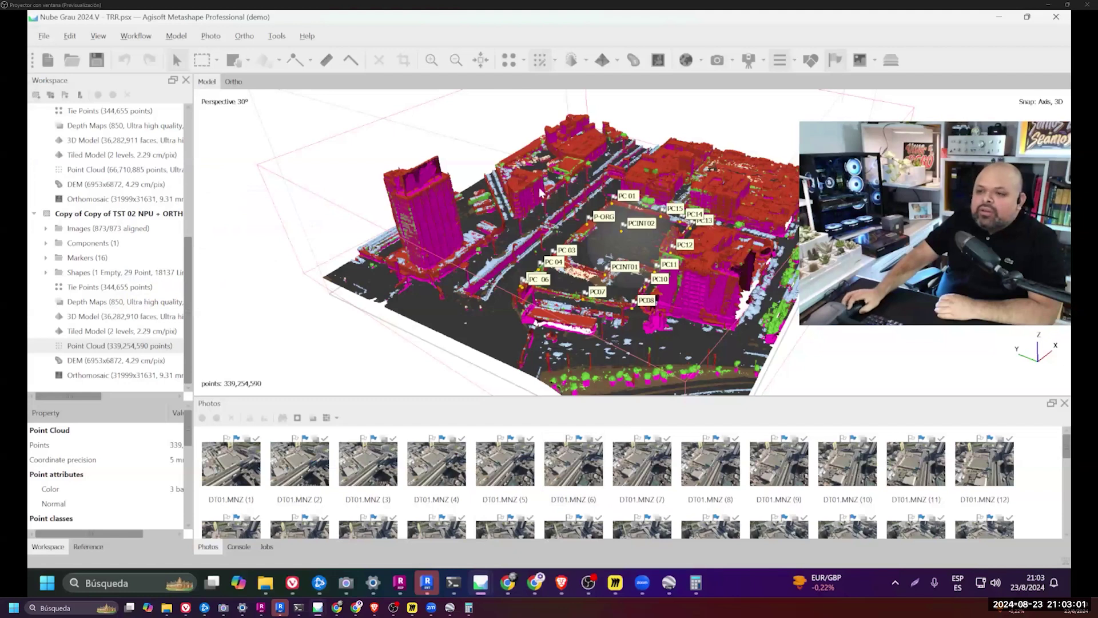
# - View the other chunk's point cloud from the top (numpad 7), panned toward the stadium area
pyautogui.press('KP_7')
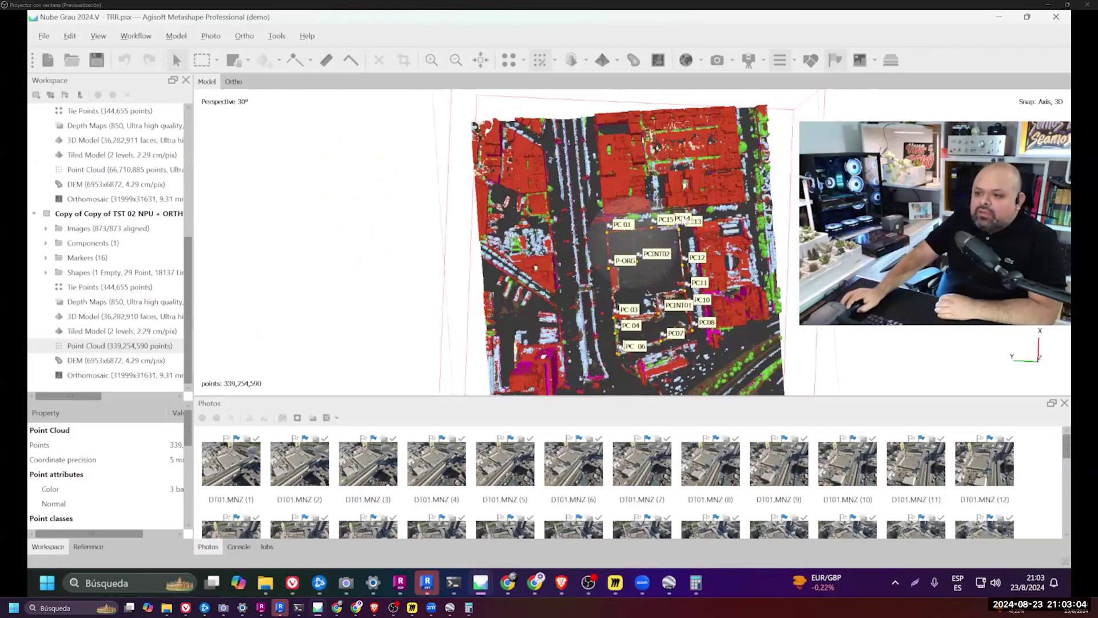
pyautogui.scroll(1, 114, 189)
pyautogui.doubleClick(114, 214)
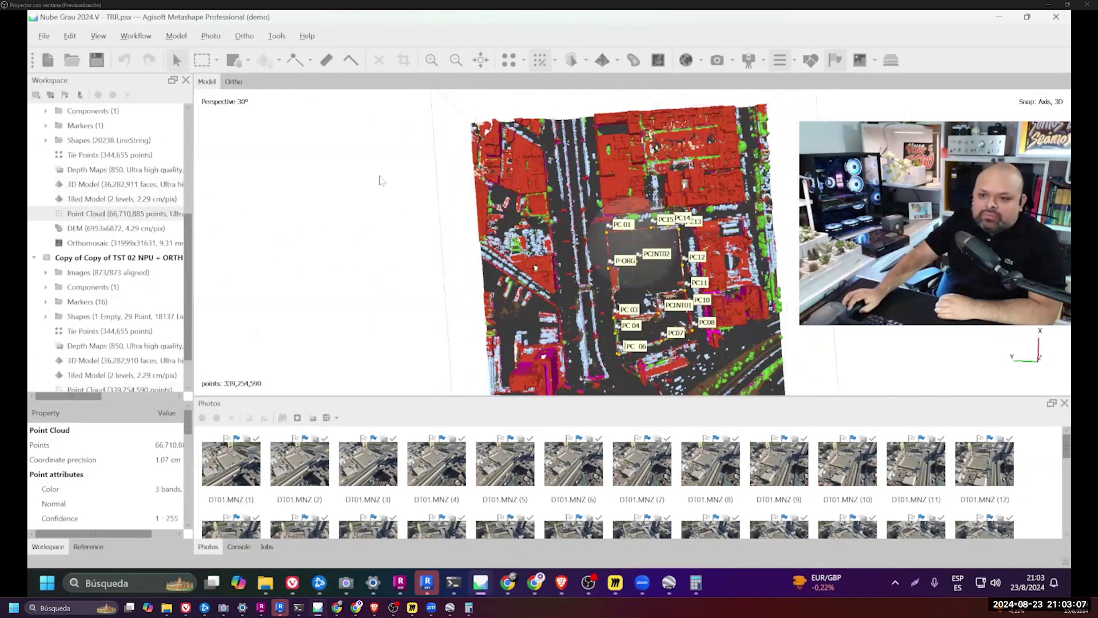
pyautogui.moveTo(661, 266)
pyautogui.mouseDown(button='right')
pyautogui.moveTo(689, 222)
pyautogui.moveTo(657, 248)
pyautogui.mouseUp(button='right')
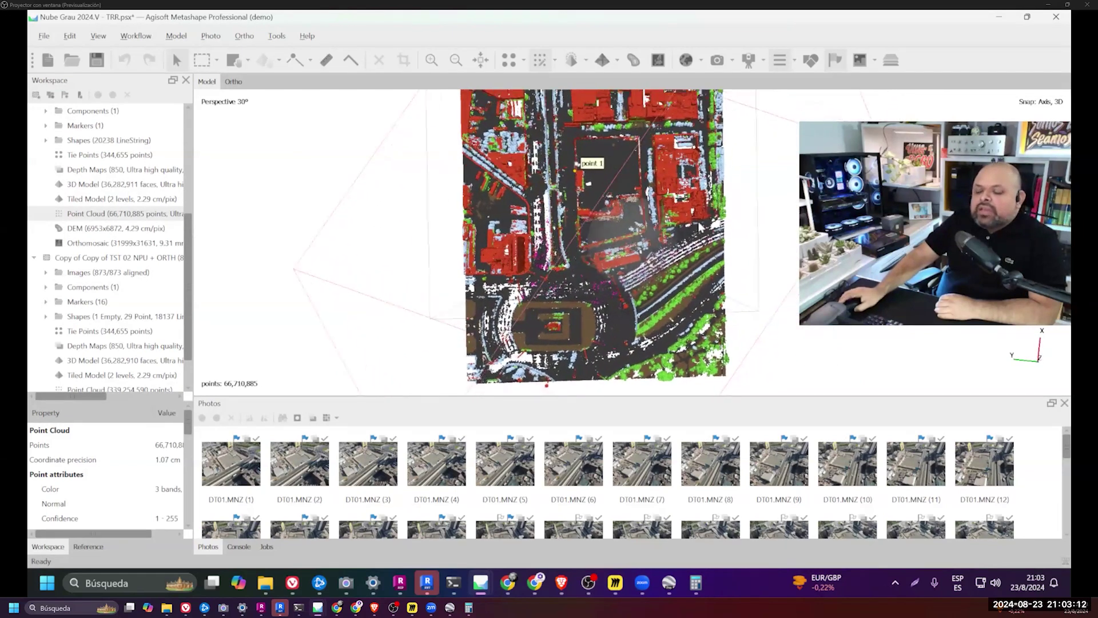
# - Set the point cloud display to Point Cloud - Colors, leaving tiled model options unchanged
pyautogui.click(555, 60)
pyautogui.click(586, 98)
pyautogui.scroll(-1, 667, 229)
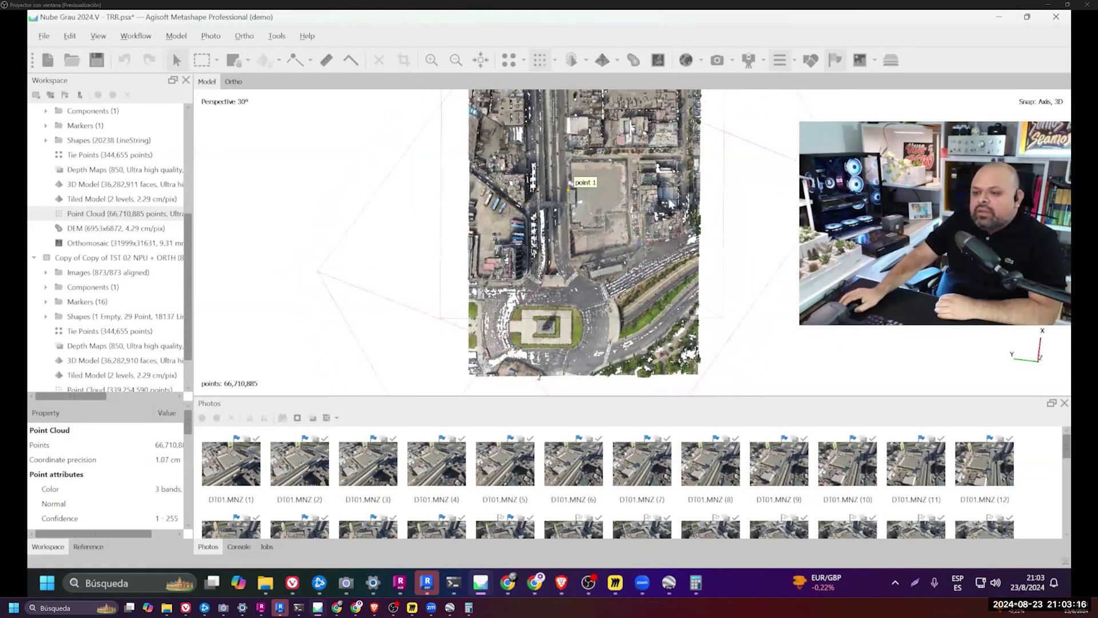
pyautogui.scroll(-1, 667, 228)
pyautogui.scroll(-1, 667, 229)
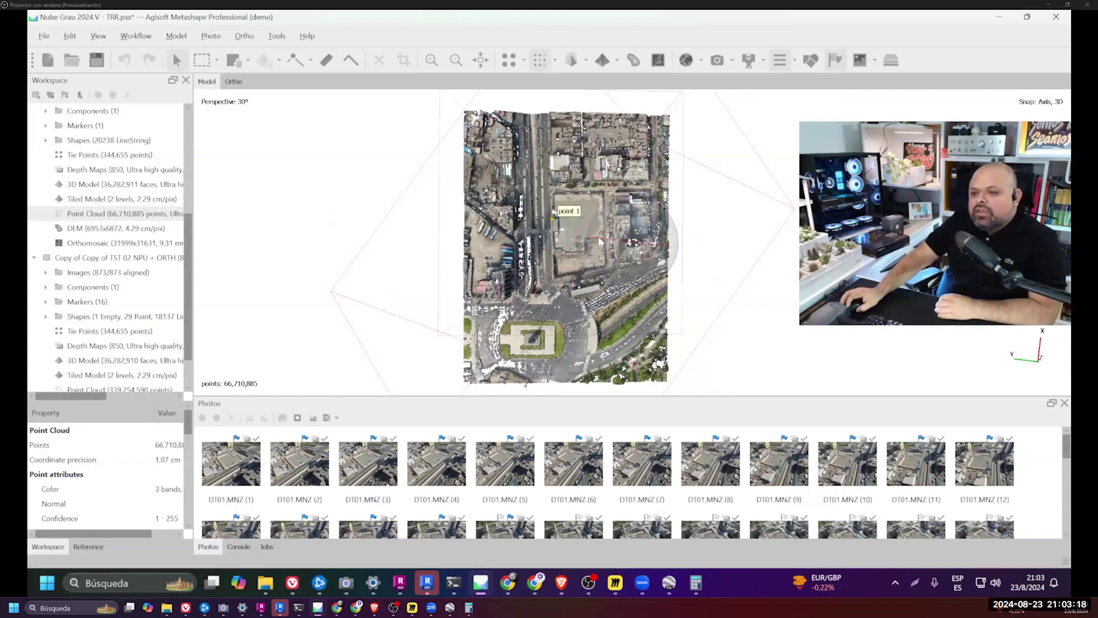
pyautogui.click(618, 63)
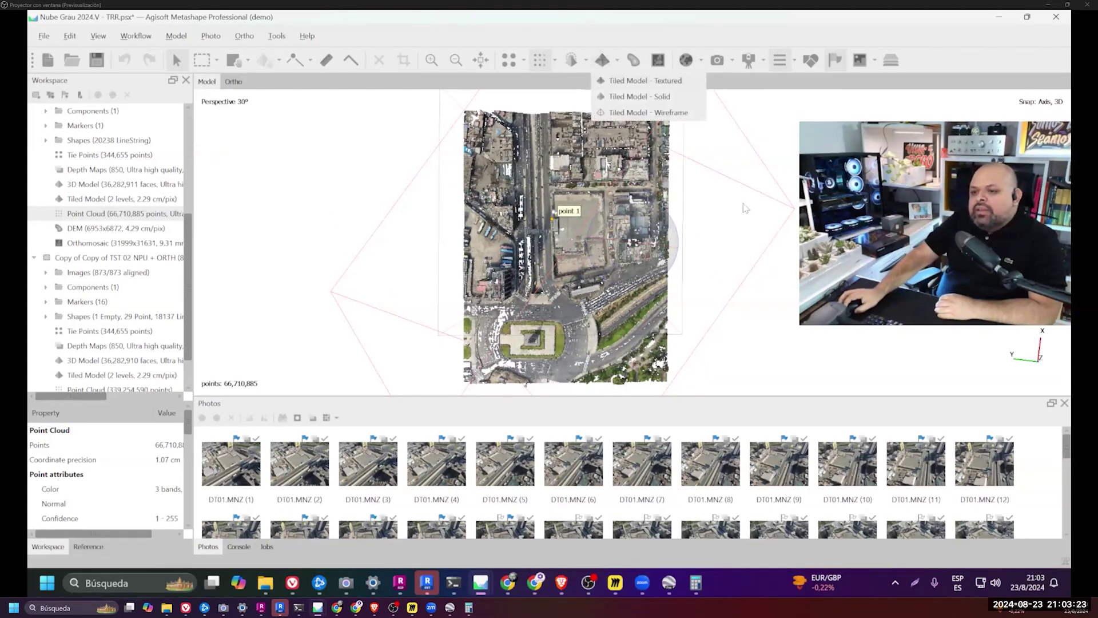
pyautogui.press('Escape')
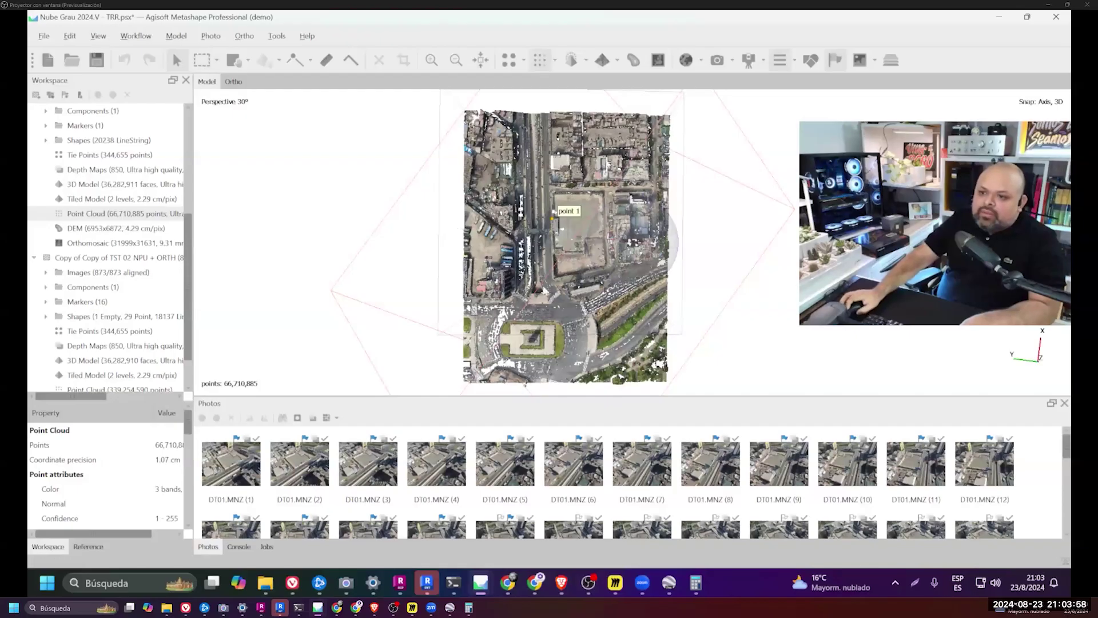
pyautogui.moveTo(427, 582)
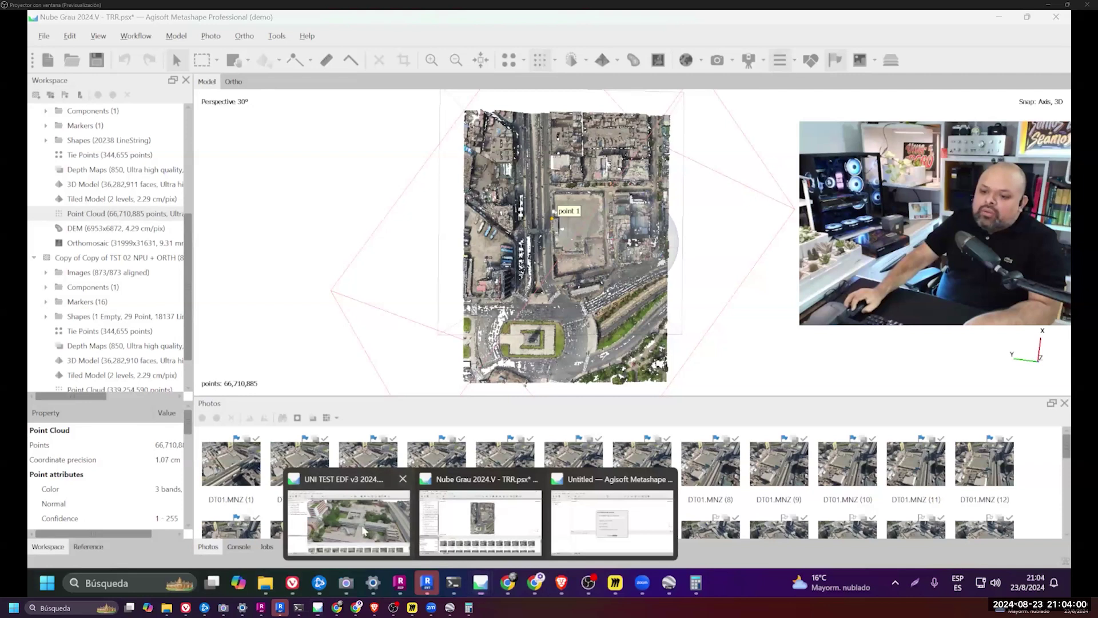
pyautogui.click(349, 515)
pyautogui.moveTo(638, 253); pyautogui.dragTo(653, 222)
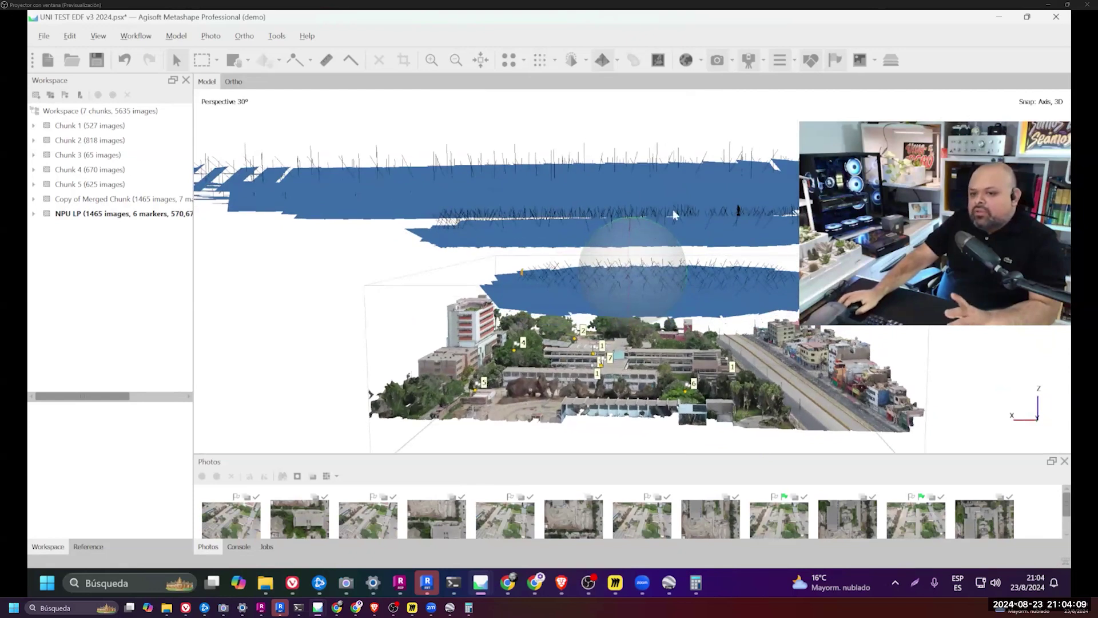
pyautogui.moveTo(652, 215); pyautogui.dragTo(655, 220)
pyautogui.scroll(2, 647, 300)
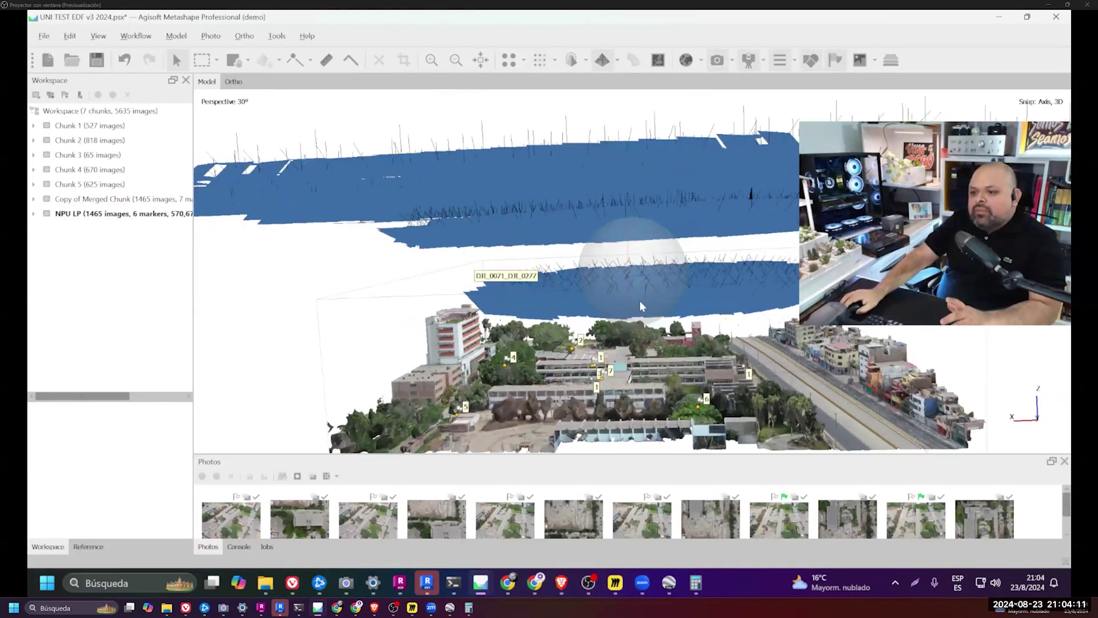
pyautogui.scroll(3, 623, 274)
pyautogui.scroll(3, 629, 229)
pyautogui.moveTo(639, 211)
pyautogui.mouseDown()
pyautogui.moveTo(631, 306)
pyautogui.moveTo(647, 283)
pyautogui.moveTo(613, 280)
pyautogui.moveTo(656, 286)
pyautogui.mouseUp()
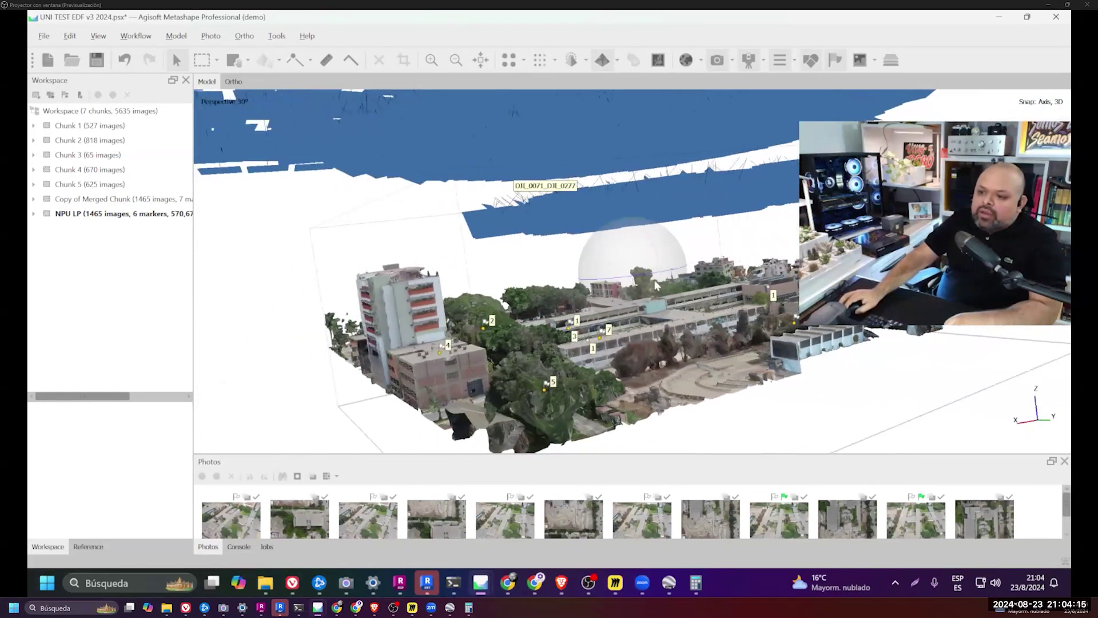
pyautogui.moveTo(682, 321)
pyautogui.mouseDown()
pyautogui.moveTo(702, 275)
pyautogui.moveTo(681, 286)
pyautogui.mouseUp()
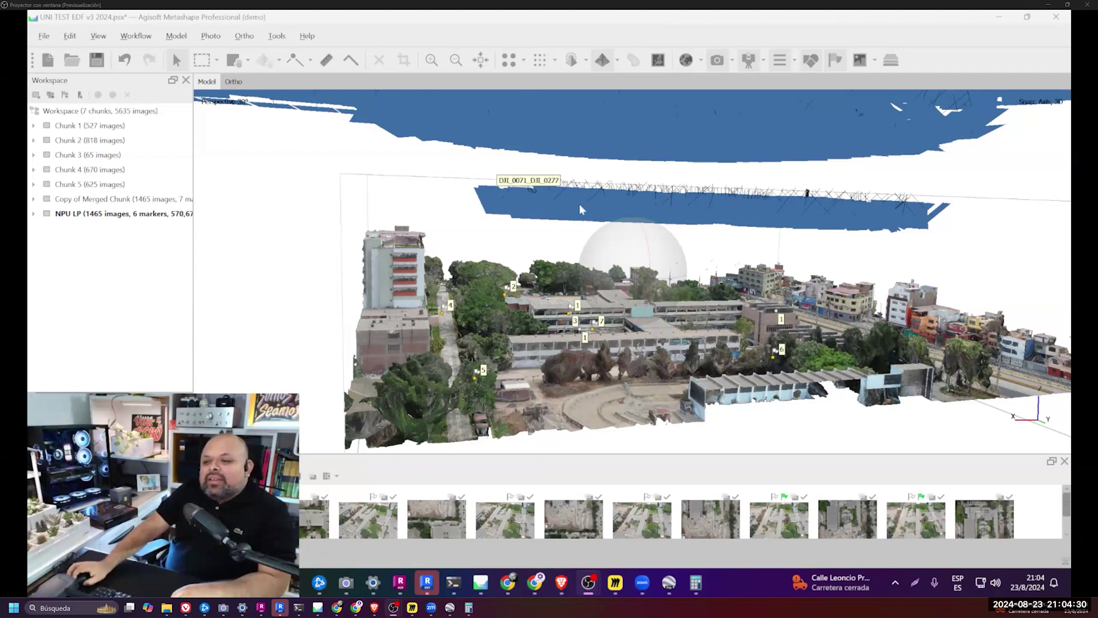
pyautogui.moveTo(580, 209)
pyautogui.mouseDown()
pyautogui.moveTo(609, 242)
pyautogui.moveTo(658, 227)
pyautogui.mouseUp()
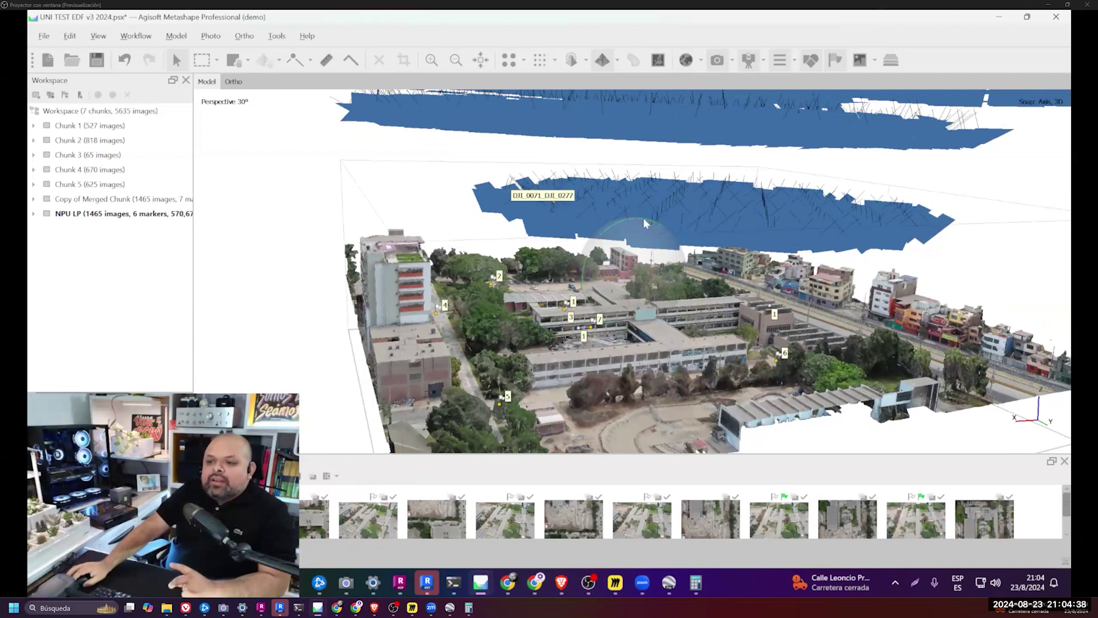
pyautogui.moveTo(643, 217); pyautogui.dragTo(642, 224)
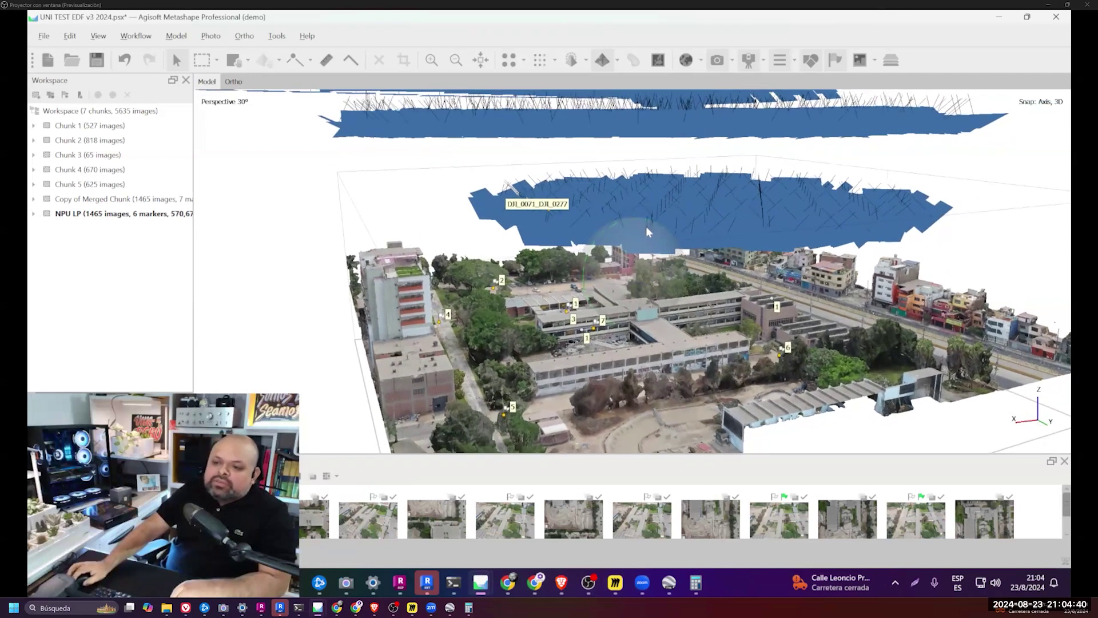
pyautogui.scroll(-3, 658, 227)
pyautogui.moveTo(657, 227); pyautogui.dragTo(632, 223)
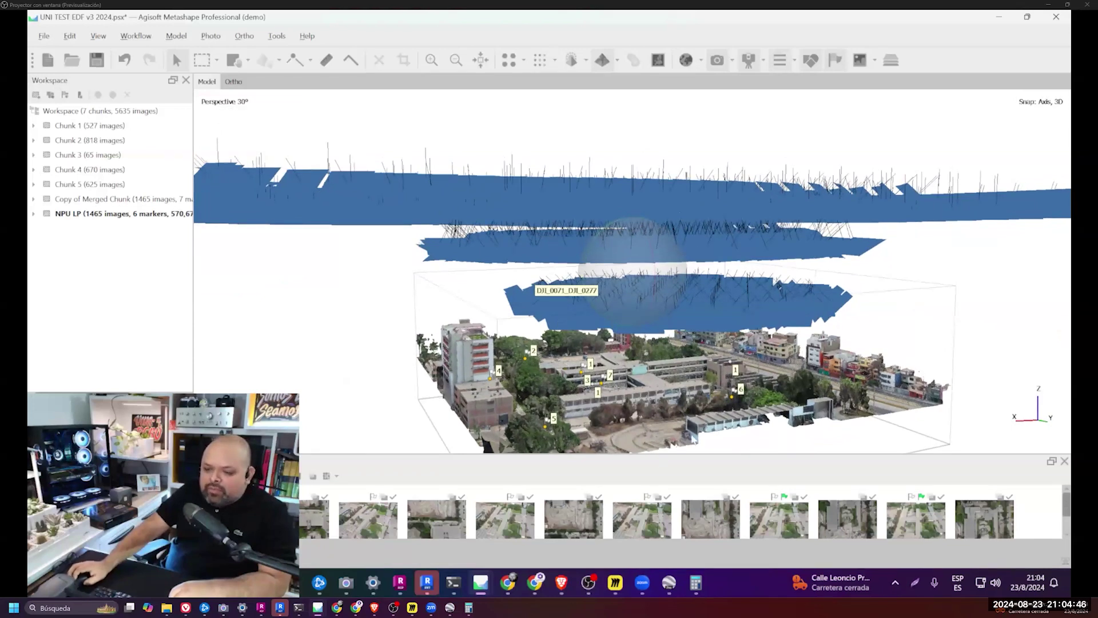
pyautogui.scroll(3, 686, 423)
pyautogui.scroll(-2, 641, 309)
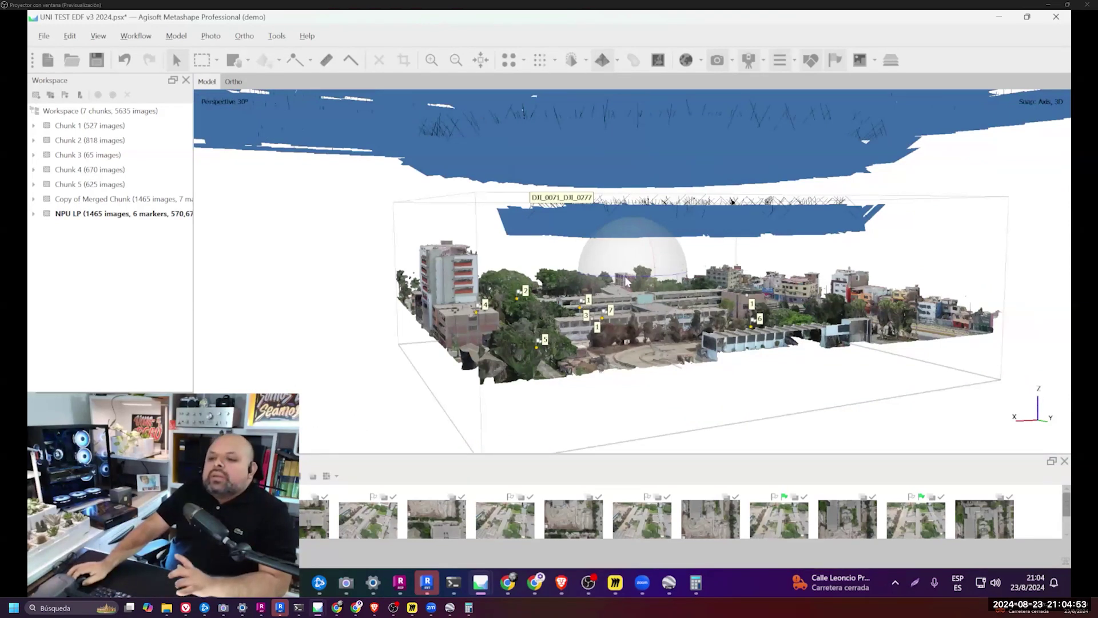
pyautogui.moveTo(732, 201)
pyautogui.mouseDown()
pyautogui.moveTo(631, 294)
pyautogui.moveTo(640, 242)
pyautogui.mouseUp()
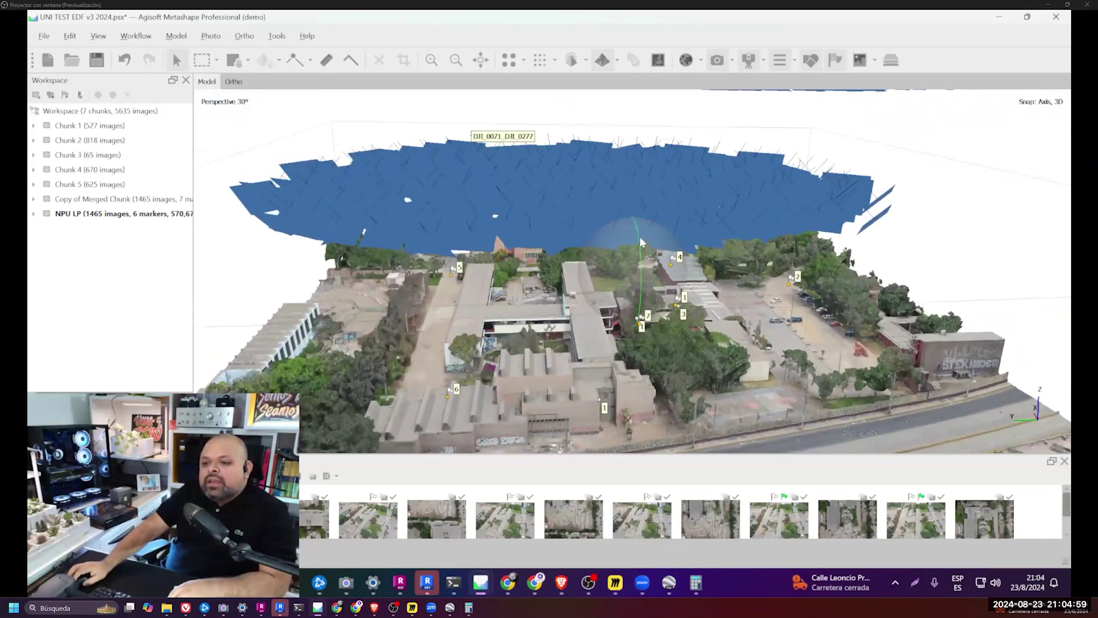
pyautogui.scroll(1, 641, 242)
pyautogui.scroll(2, 618, 263)
pyautogui.scroll(2, 578, 291)
pyautogui.scroll(2, 542, 322)
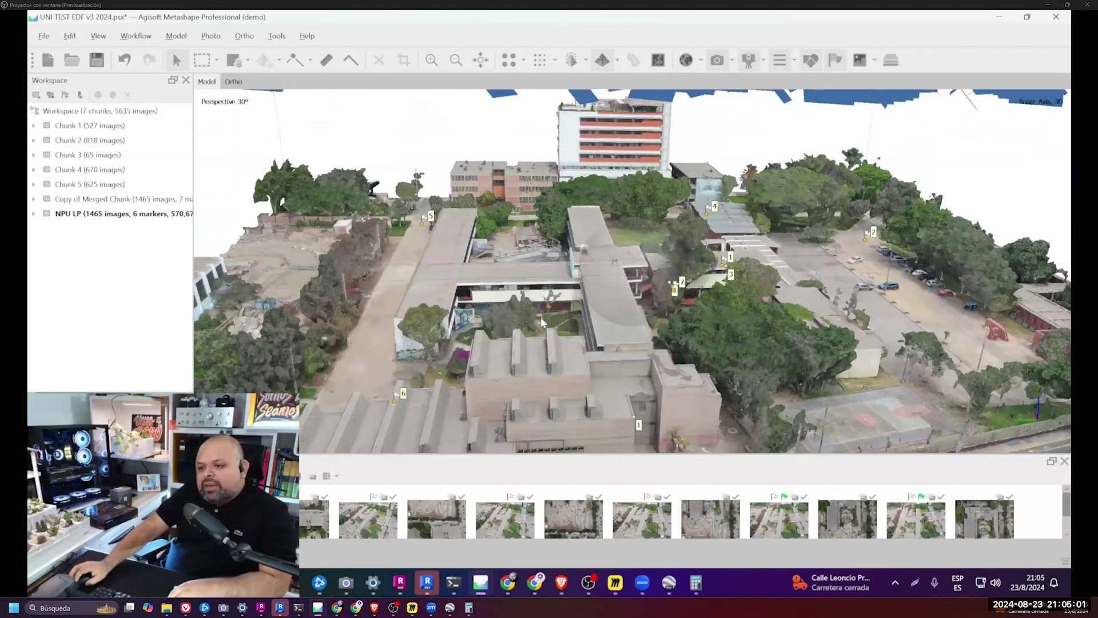
pyautogui.moveTo(542, 321)
pyautogui.mouseDown()
pyautogui.moveTo(649, 297)
pyautogui.moveTo(561, 292)
pyautogui.mouseUp()
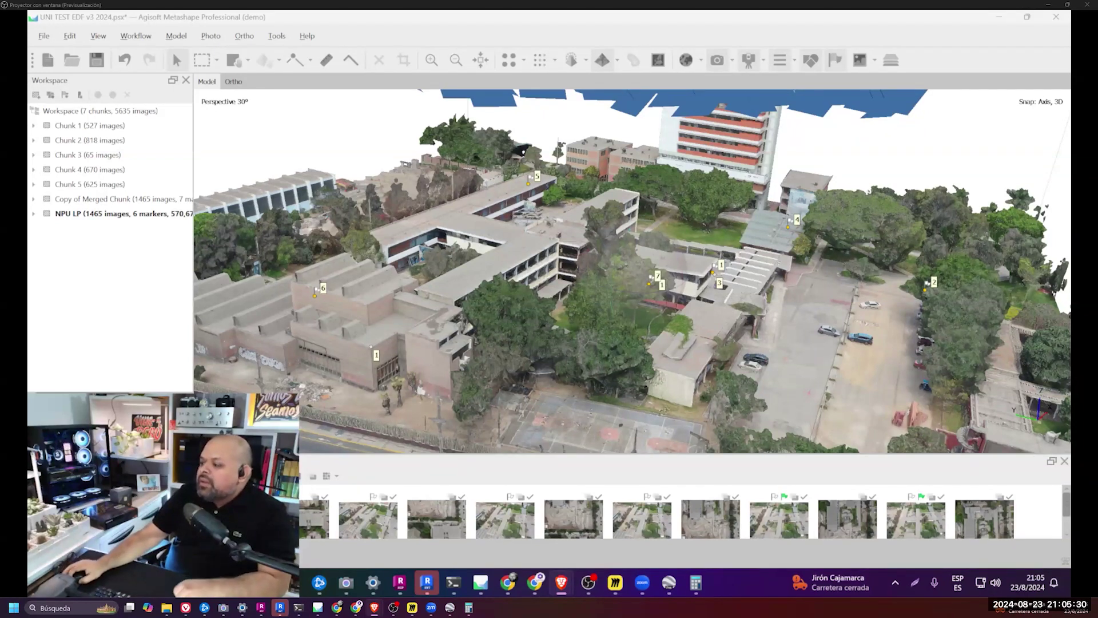
pyautogui.moveTo(675, 224); pyautogui.dragTo(692, 216)
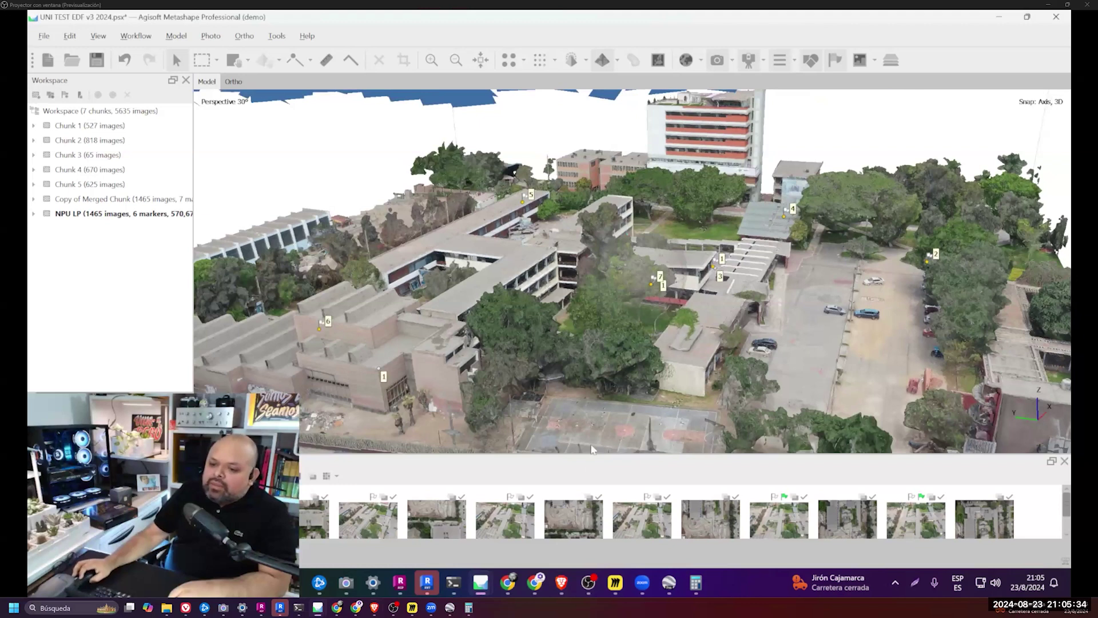
pyautogui.moveTo(427, 582)
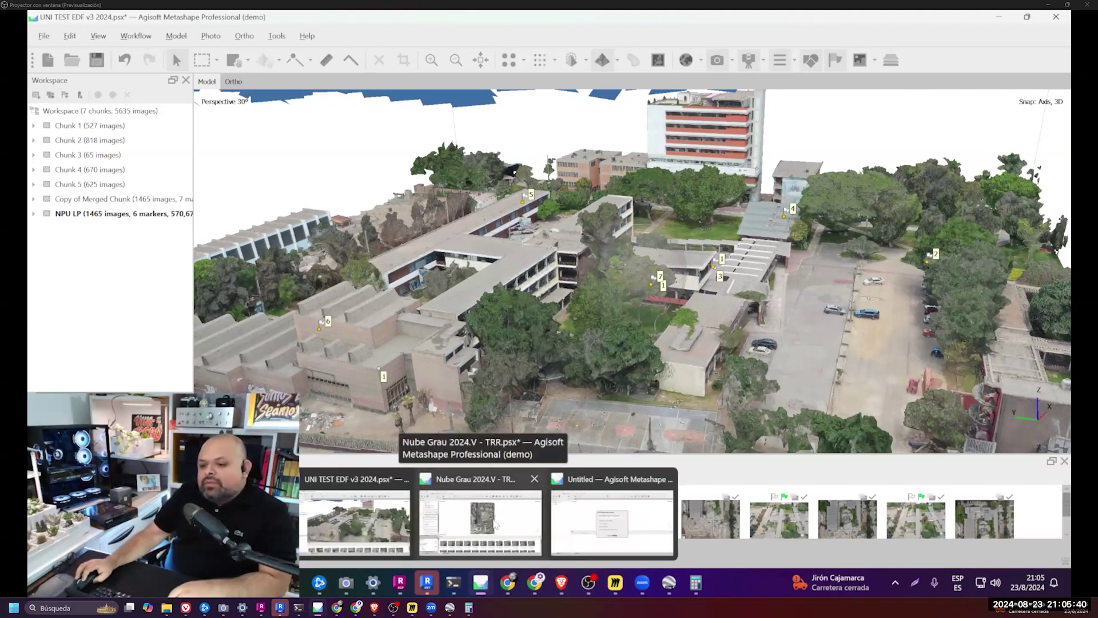
# - Bring up the Nube Grau 2024.V - TRR project and colour its point cloud by class
pyautogui.click(495, 524)
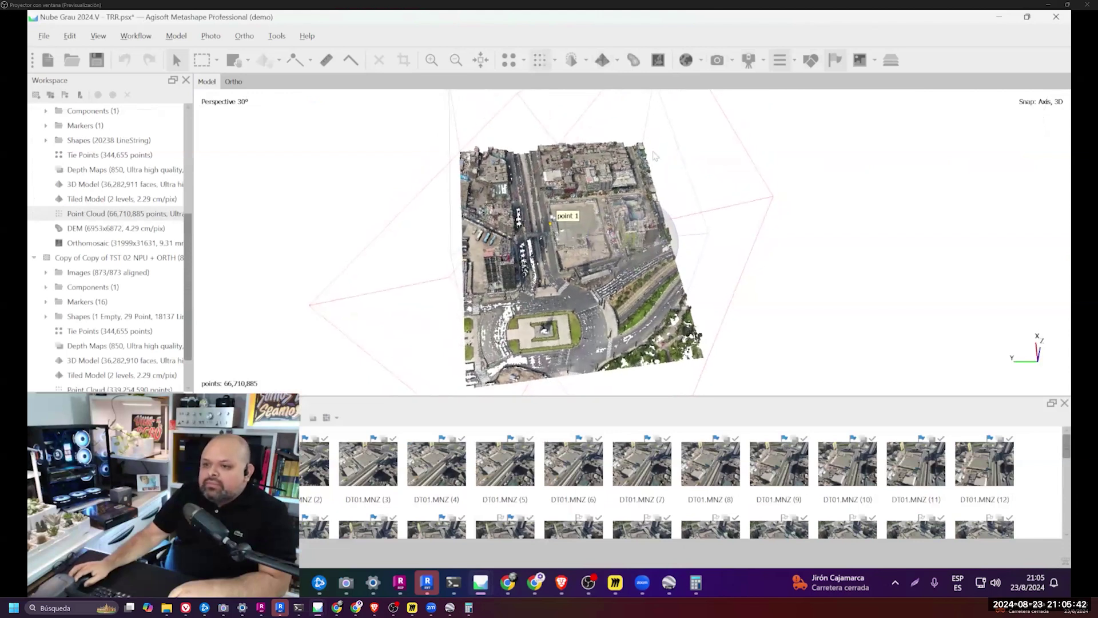
pyautogui.click(555, 60)
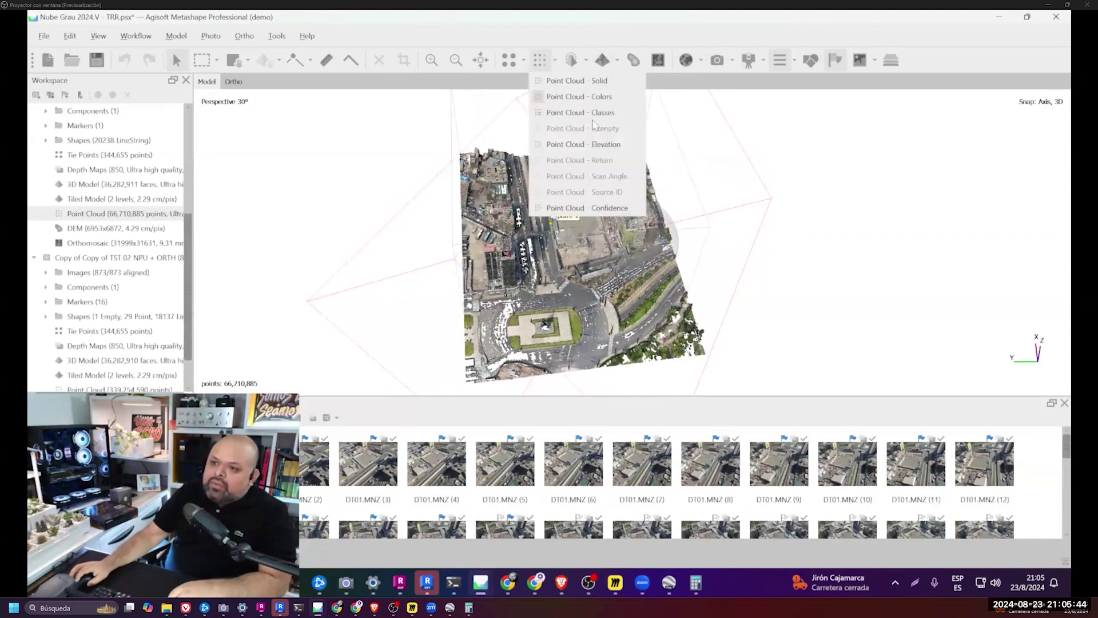
pyautogui.click(593, 114)
pyautogui.scroll(5, 625, 182)
pyautogui.moveTo(625, 182)
pyautogui.mouseDown()
pyautogui.moveTo(686, 213)
pyautogui.moveTo(666, 226)
pyautogui.moveTo(632, 227)
pyautogui.moveTo(621, 208)
pyautogui.moveTo(681, 198)
pyautogui.moveTo(676, 215)
pyautogui.moveTo(648, 199)
pyautogui.moveTo(675, 177)
pyautogui.mouseUp()
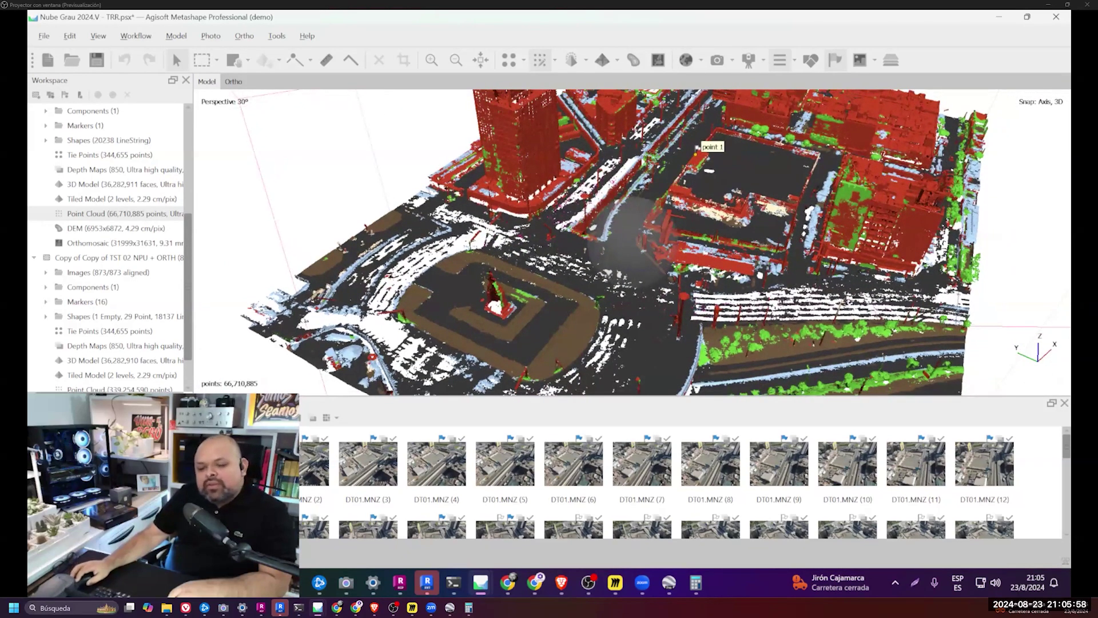
# - Zoom in, reapply class colouring, then switch the cloud to Point Cloud - Colors
pyautogui.scroll(1, 575, 272)
pyautogui.scroll(1, 572, 272)
pyautogui.scroll(1, 569, 272)
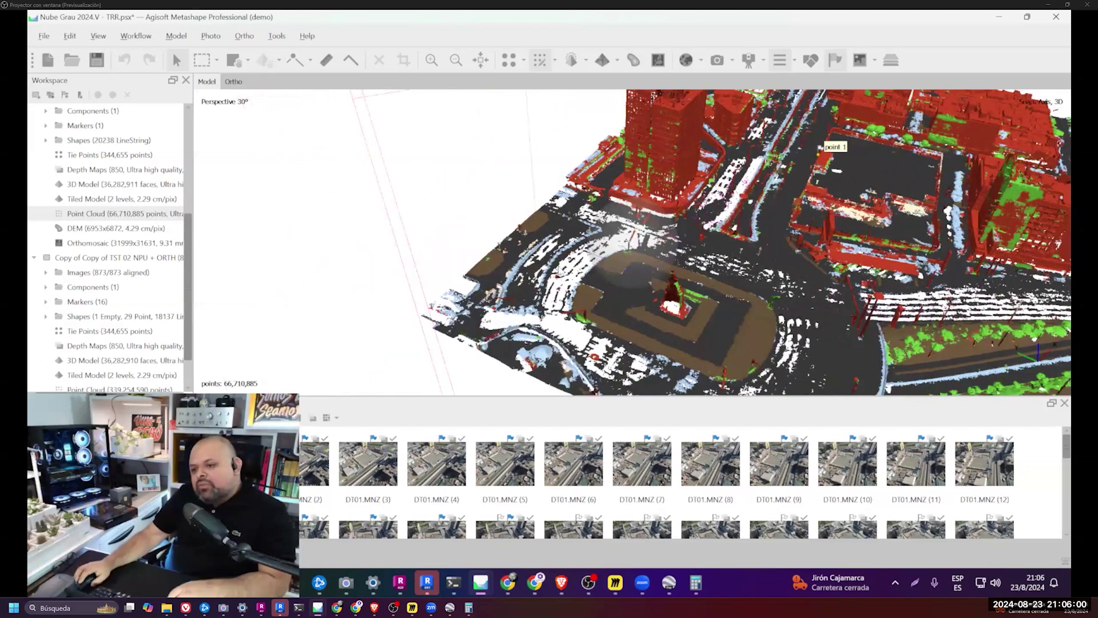
pyautogui.scroll(1, 564, 270)
pyautogui.scroll(1, 563, 270)
pyautogui.scroll(2, 566, 269)
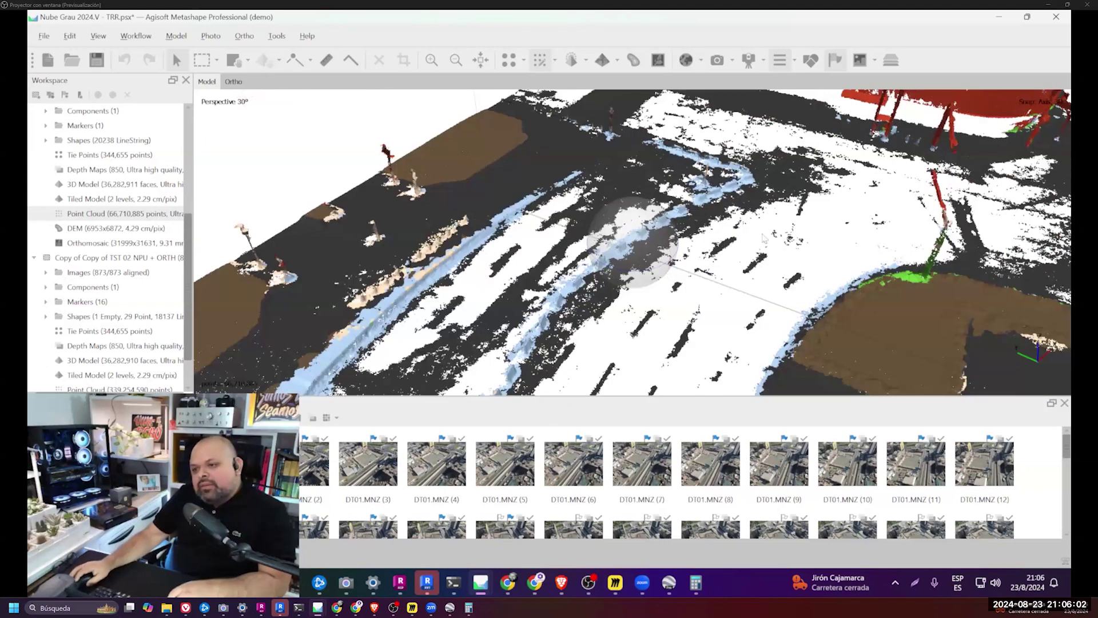
pyautogui.click(555, 61)
pyautogui.click(581, 112)
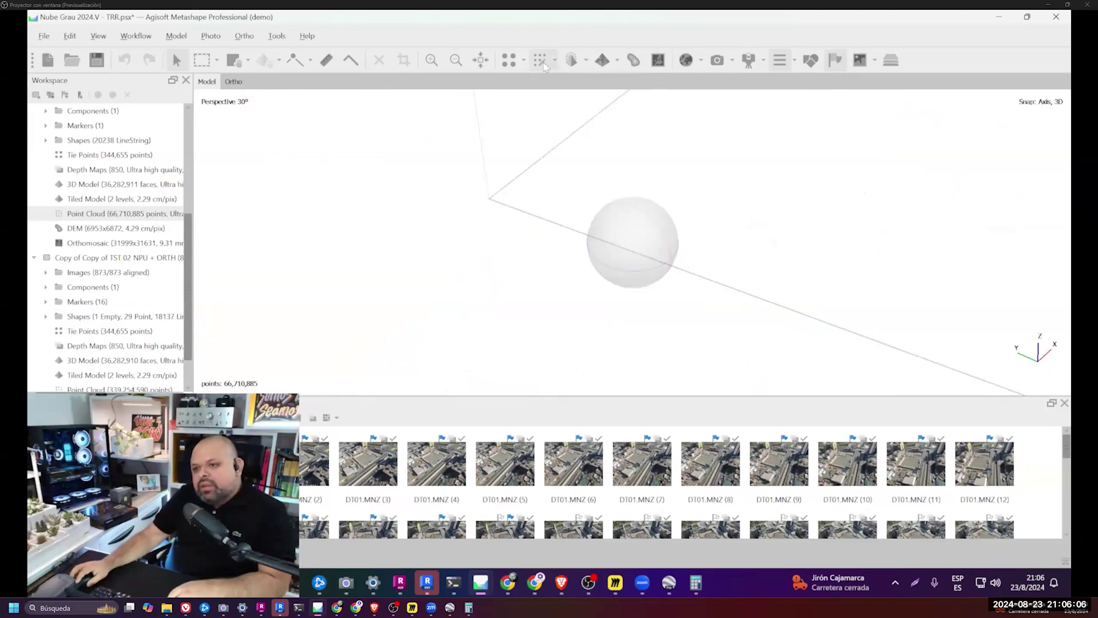
pyautogui.click(556, 62)
pyautogui.click(579, 96)
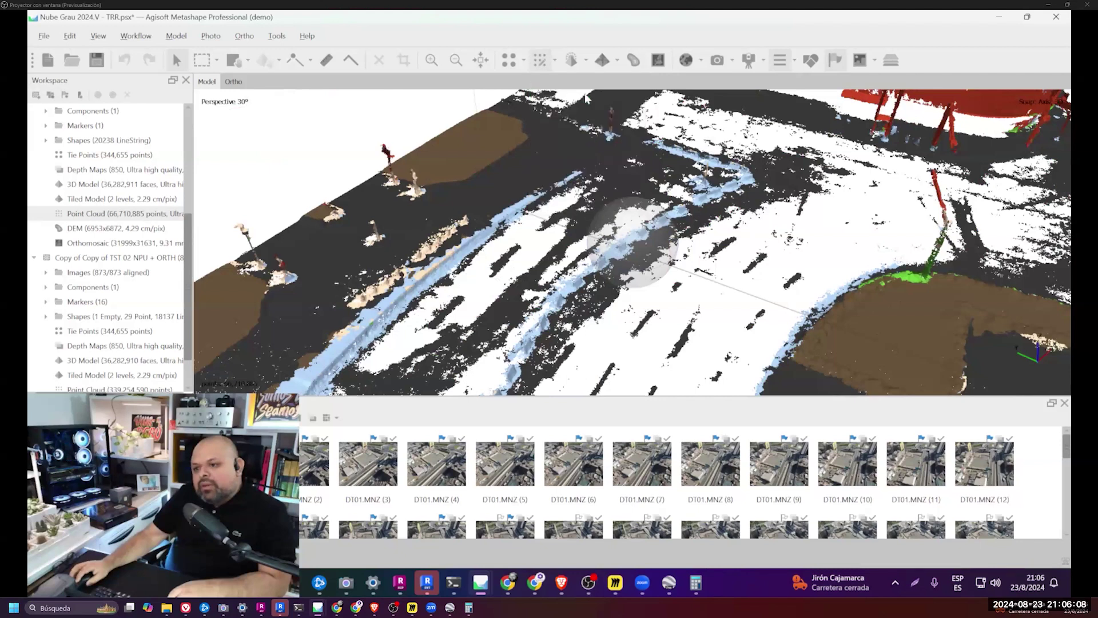
# - Orbit the true-colour cloud around the grass plaza and statue, then bring up the Miro board
pyautogui.moveTo(755, 196)
pyautogui.mouseDown()
pyautogui.moveTo(603, 242)
pyautogui.moveTo(615, 245)
pyautogui.mouseUp()
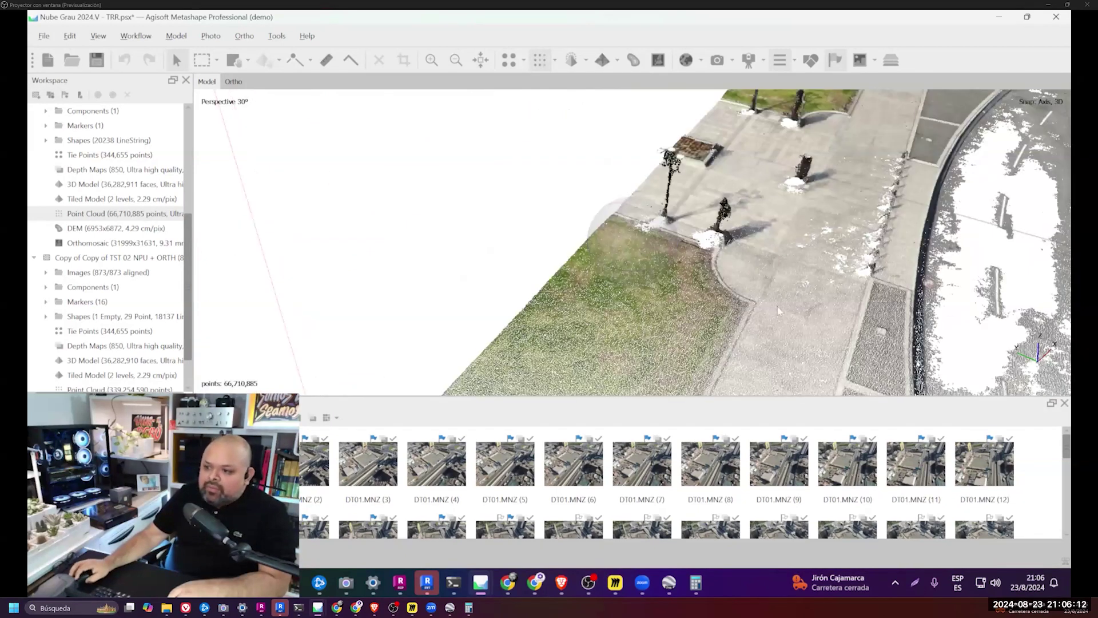
pyautogui.moveTo(811, 257)
pyautogui.mouseDown()
pyautogui.moveTo(744, 223)
pyautogui.moveTo(765, 225)
pyautogui.moveTo(628, 240)
pyautogui.moveTo(733, 203)
pyautogui.mouseUp()
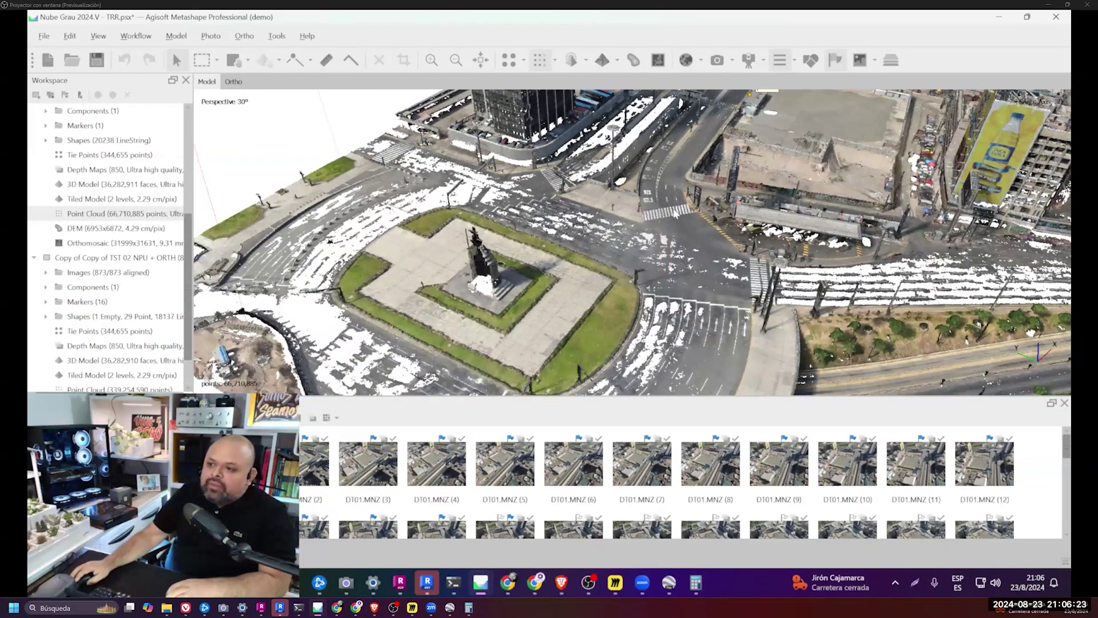
pyautogui.moveTo(676, 213); pyautogui.dragTo(657, 226)
pyautogui.moveTo(695, 185); pyautogui.dragTo(663, 197)
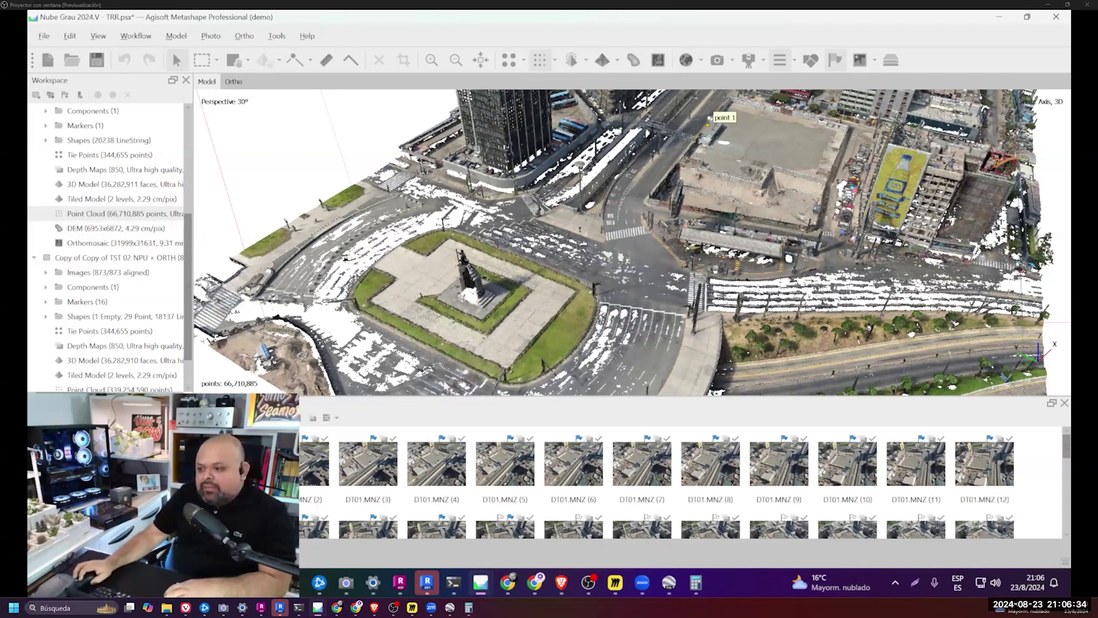
pyautogui.moveTo(535, 583)
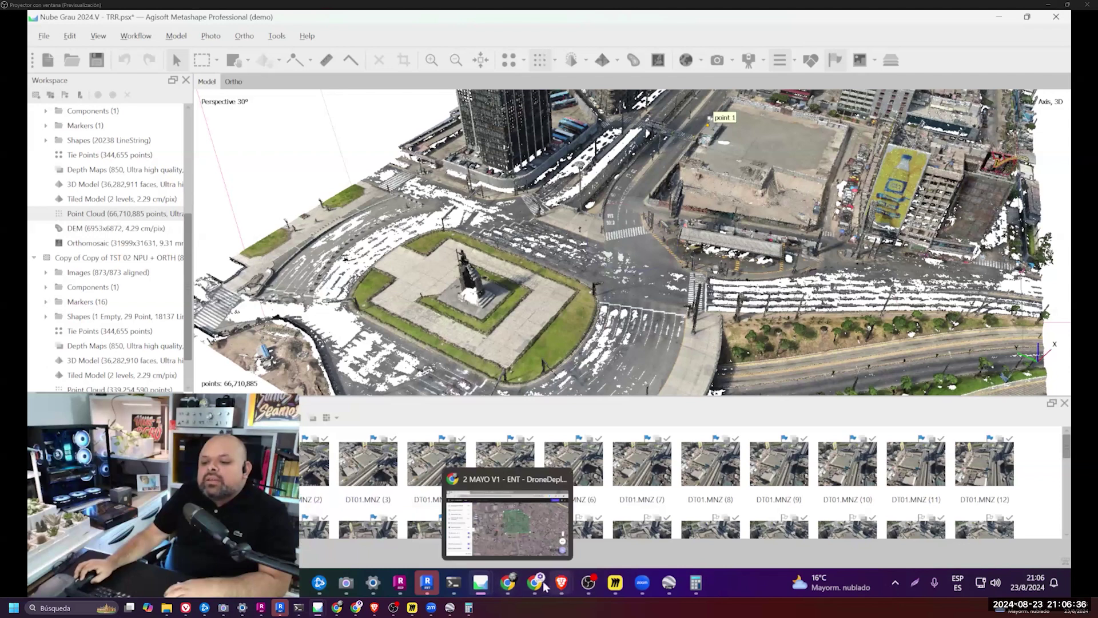
pyautogui.click(615, 582)
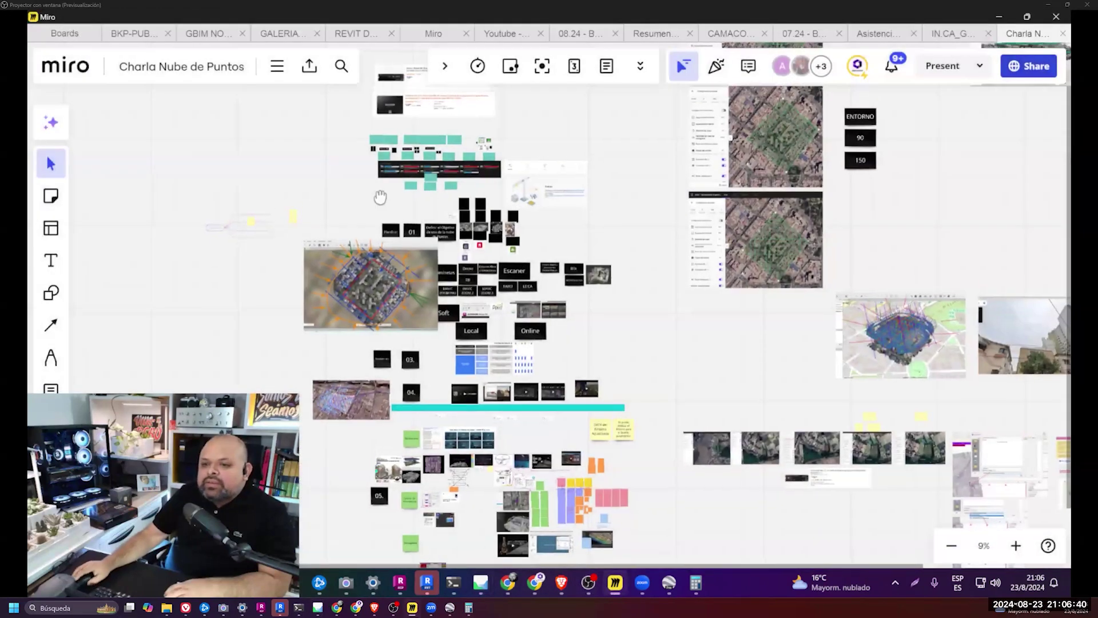
pyautogui.scroll(10, 422, 280)
pyautogui.scroll(-5, 458, 297)
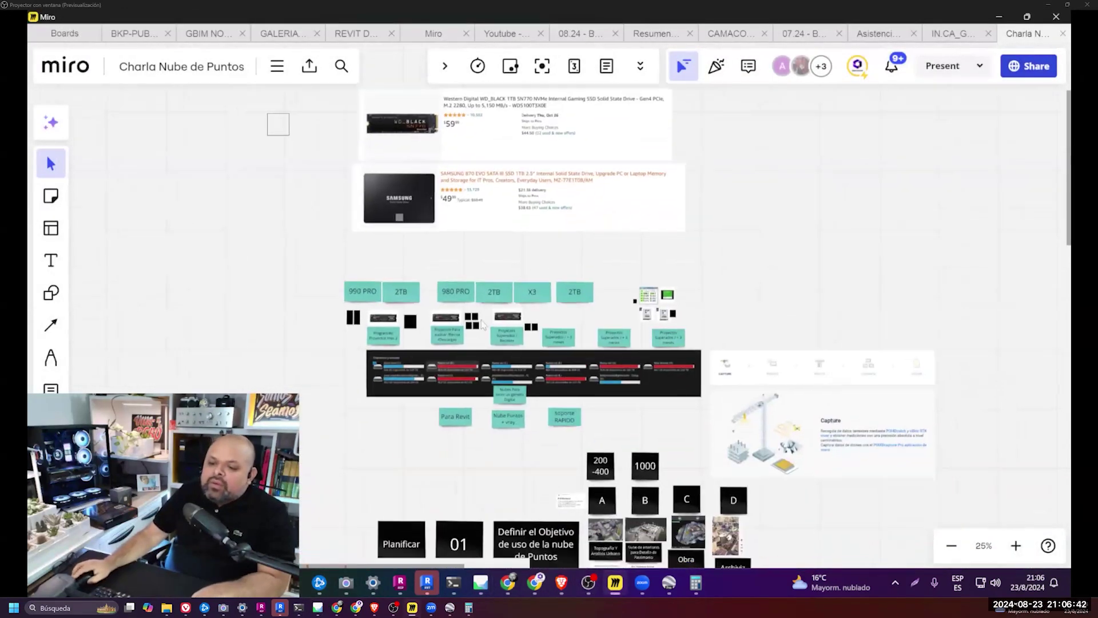
pyautogui.scroll(10, 474, 311)
pyautogui.scroll(-5, 474, 313)
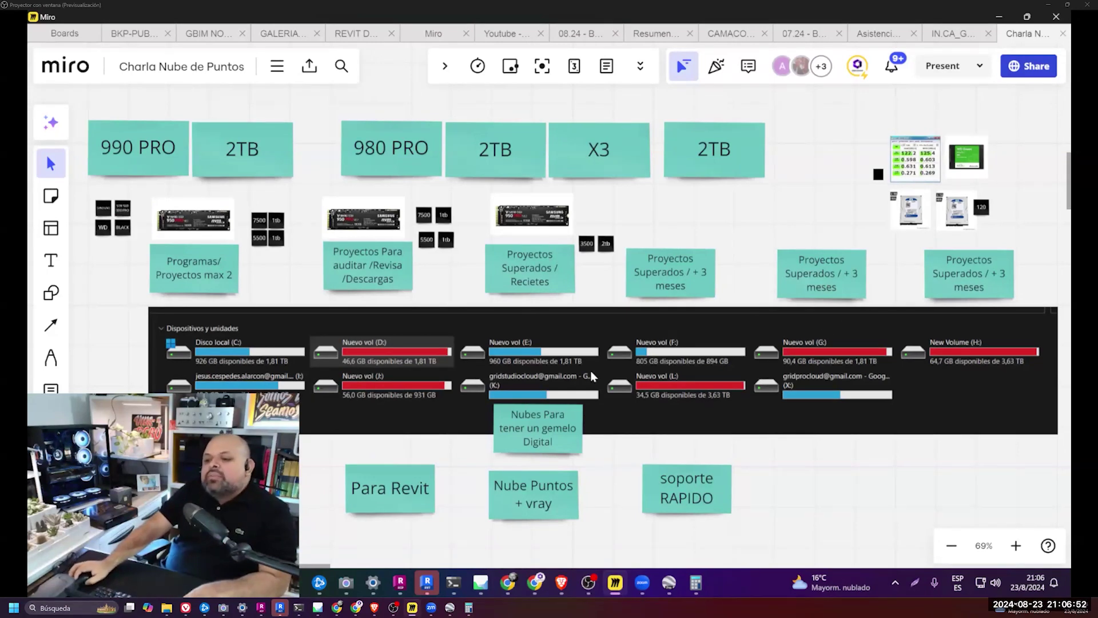
pyautogui.scroll(5, 286, 360)
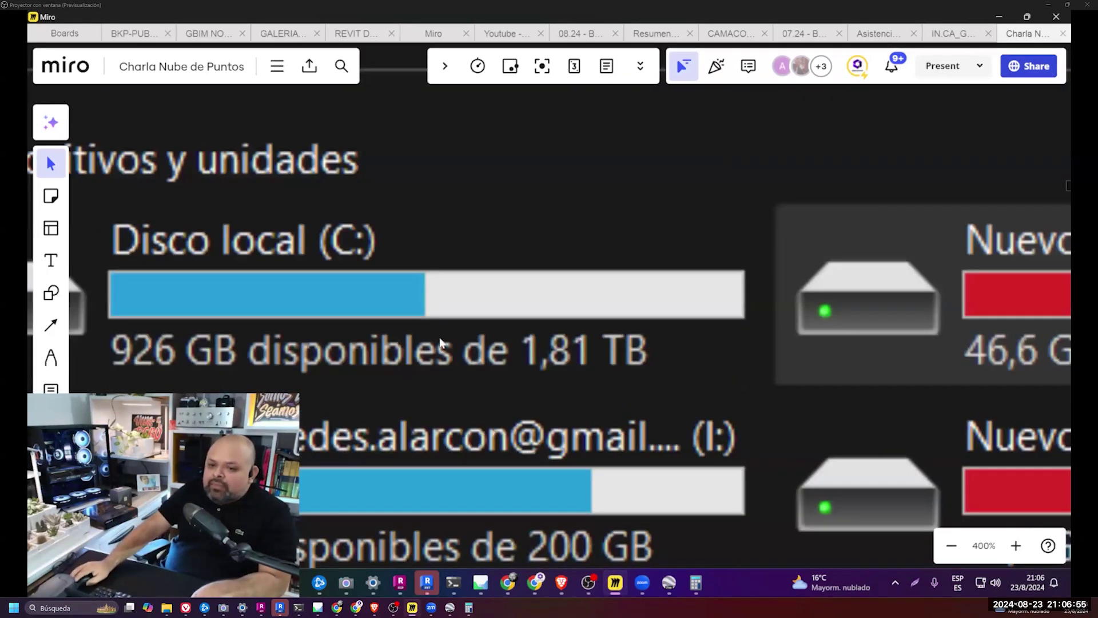
pyautogui.scroll(-2, 426, 337)
pyautogui.scroll(-5, 426, 337)
pyautogui.scroll(3, 417, 315)
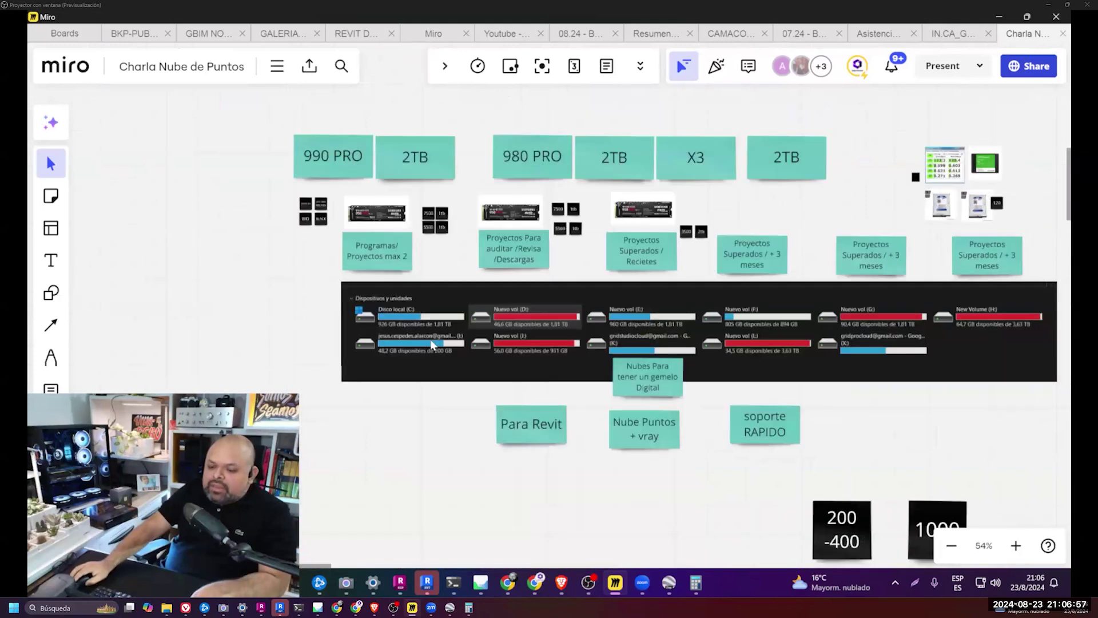
pyautogui.scroll(2, 409, 296)
pyautogui.scroll(-6, 410, 295)
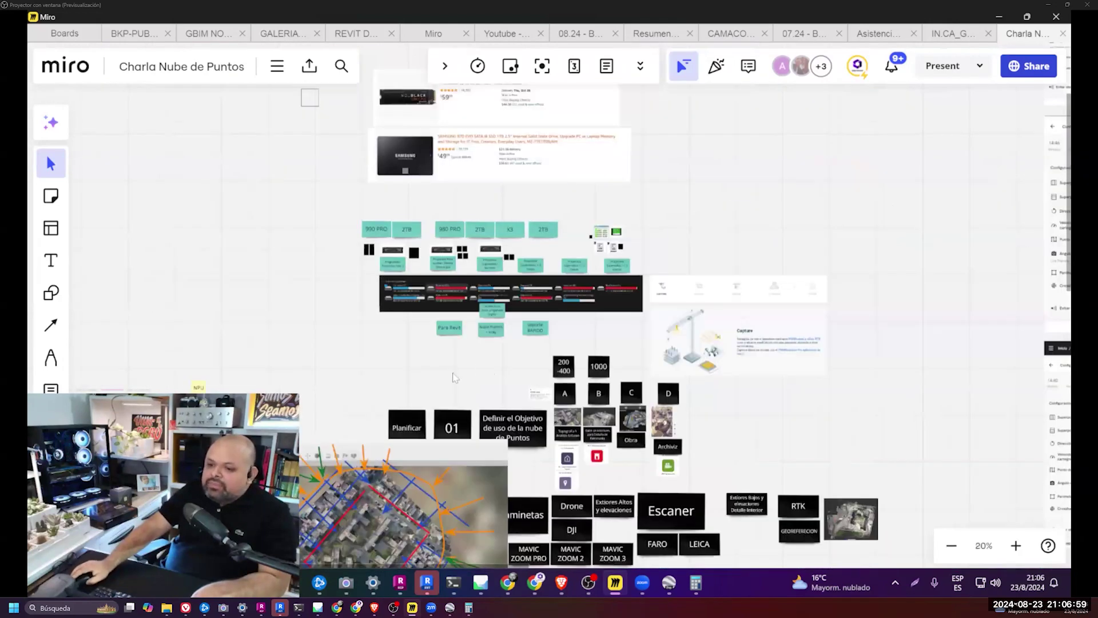
pyautogui.scroll(3, 454, 378)
pyautogui.scroll(3, 486, 389)
pyautogui.scroll(-3, 509, 392)
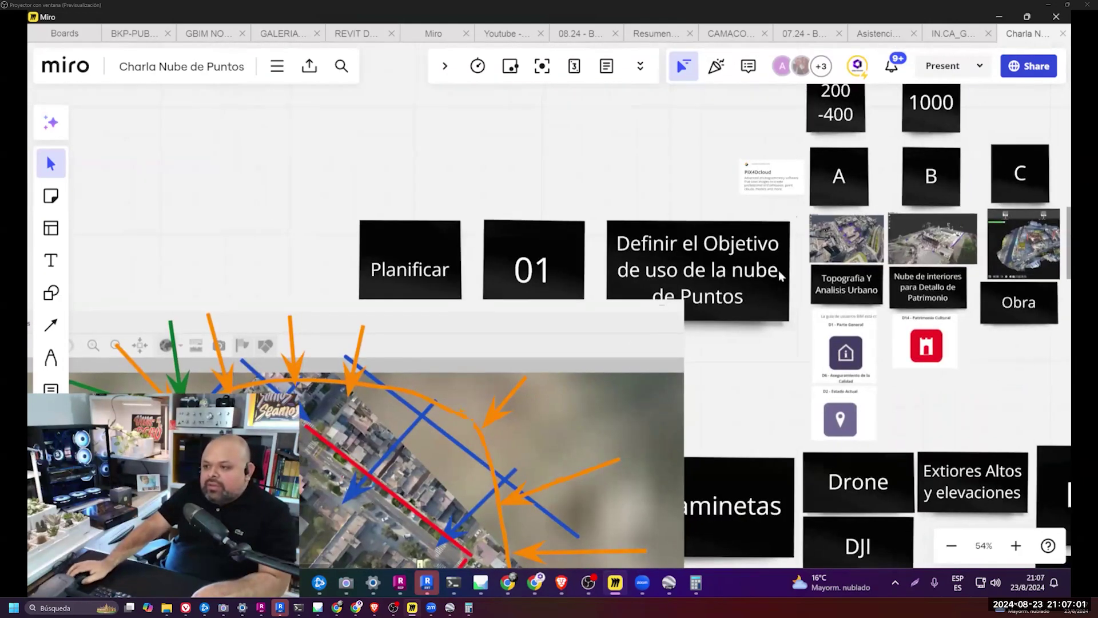
pyautogui.scroll(-2, 781, 277)
# - Zoom into the A–D point-cloud images and select the heritage point-cloud image
pyautogui.scroll(5, 777, 303)
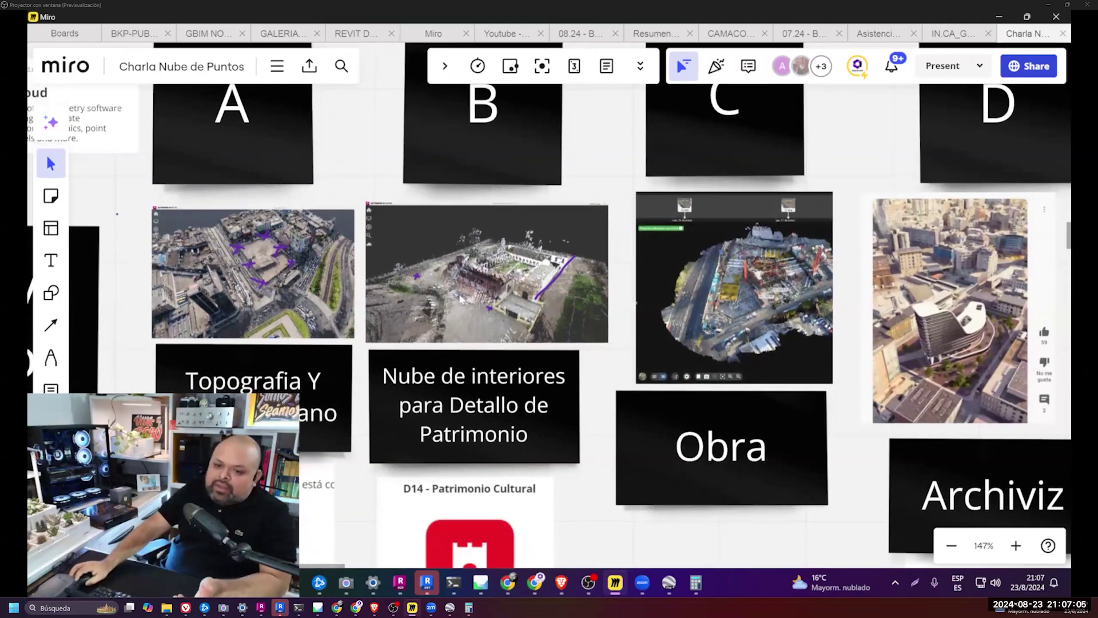
pyautogui.hscroll(2, 534, 306)
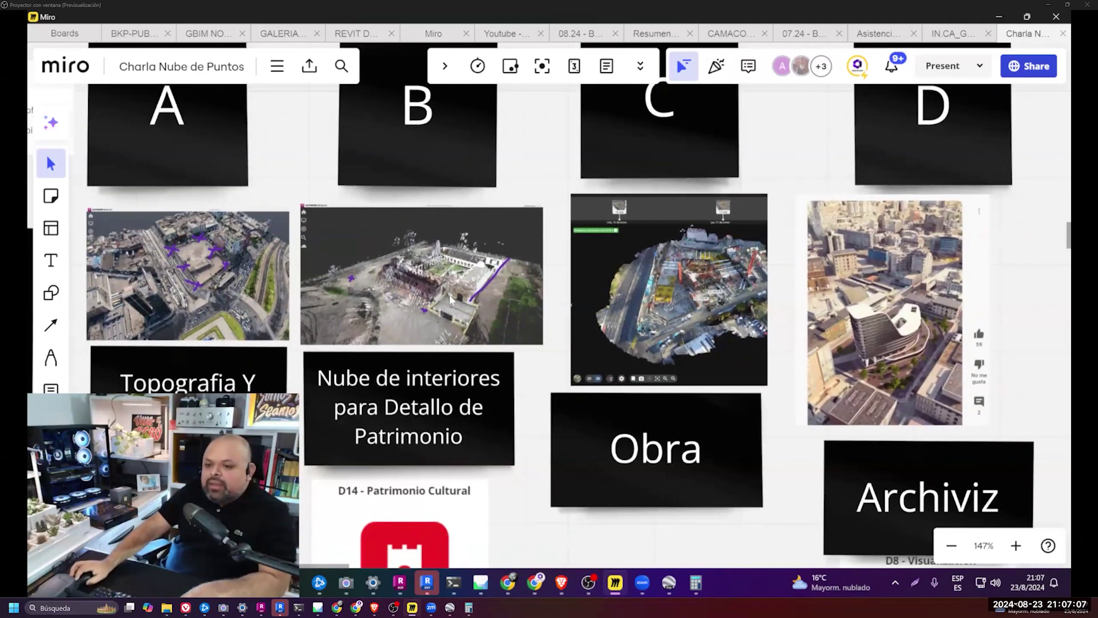
pyautogui.scroll(5, 450, 298)
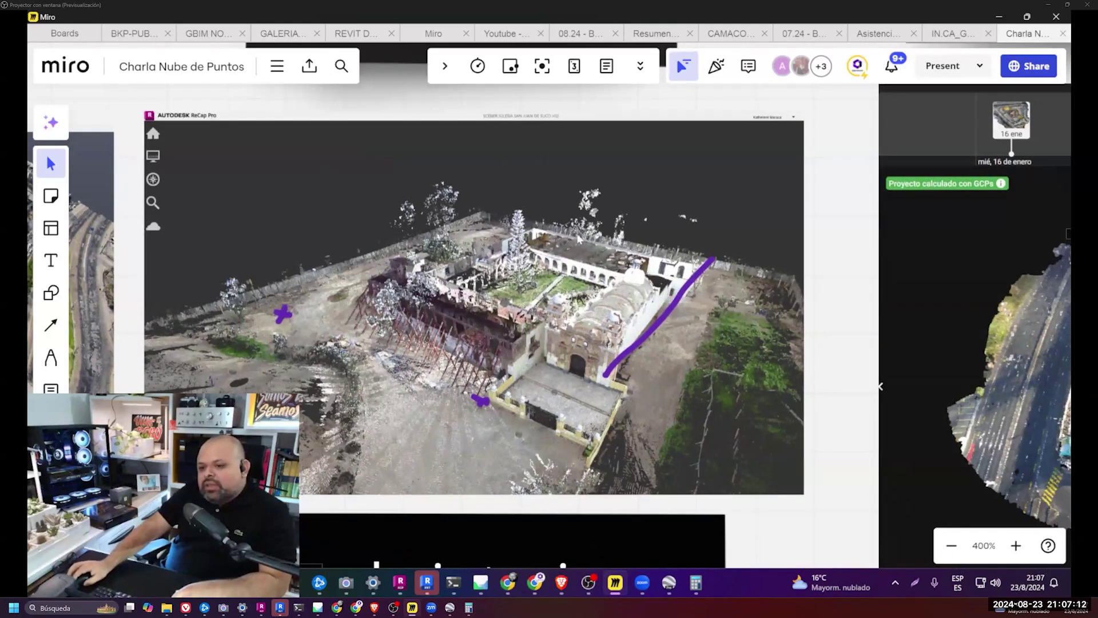
pyautogui.click(554, 311)
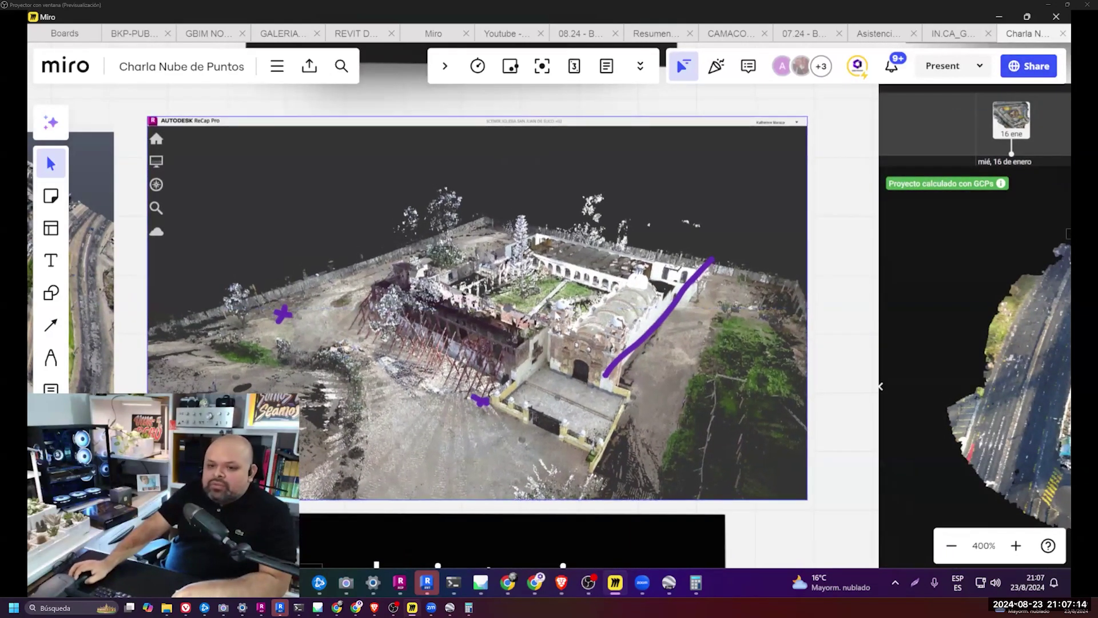
# - Move the aerial block image with coloured arrows further left, beside Planificar and Herraminetas
pyautogui.hscroll(10, 767, 280)
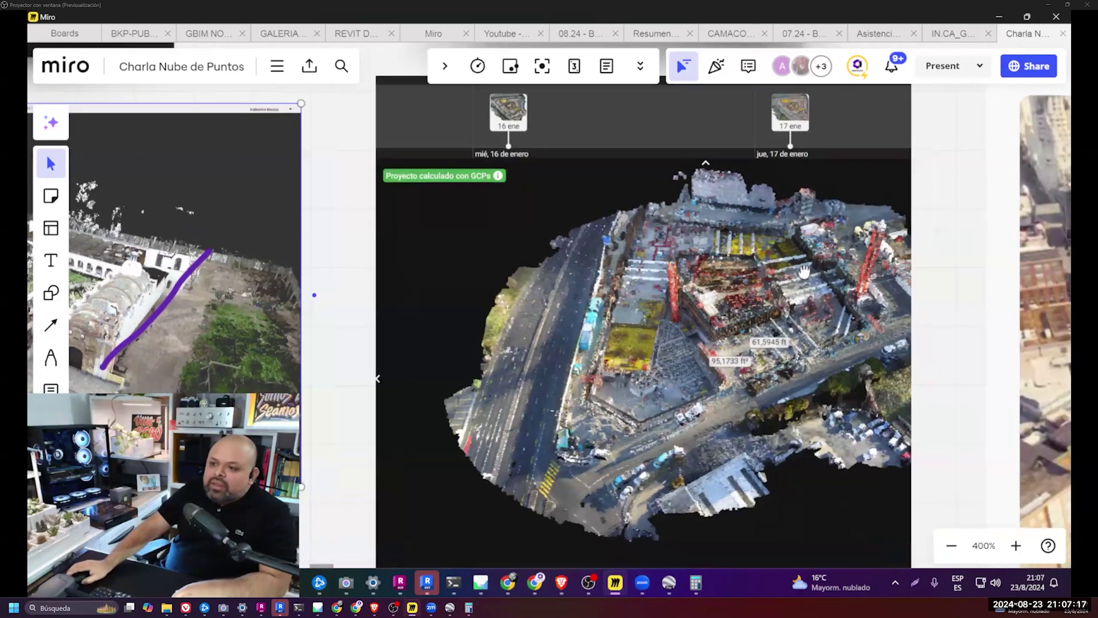
pyautogui.hscroll(2, 664, 261)
pyautogui.hscroll(5, 828, 277)
pyautogui.hscroll(5, 829, 277)
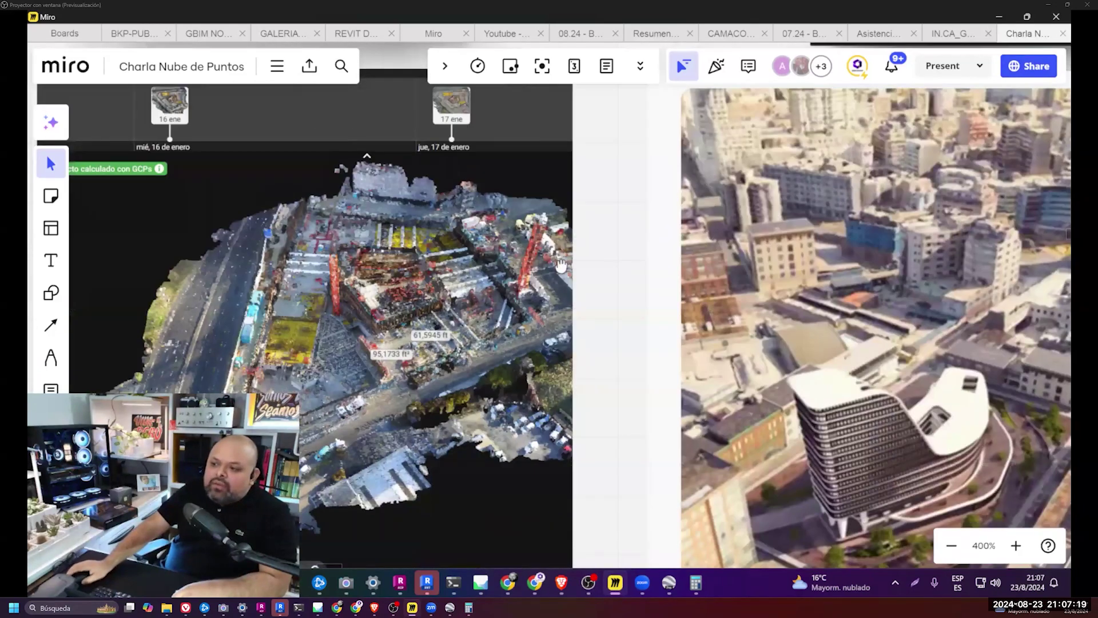
pyautogui.hscroll(8, 801, 277)
pyautogui.keyDown('ctrl'); pyautogui.scroll(-5, 711, 277); pyautogui.keyUp('ctrl')
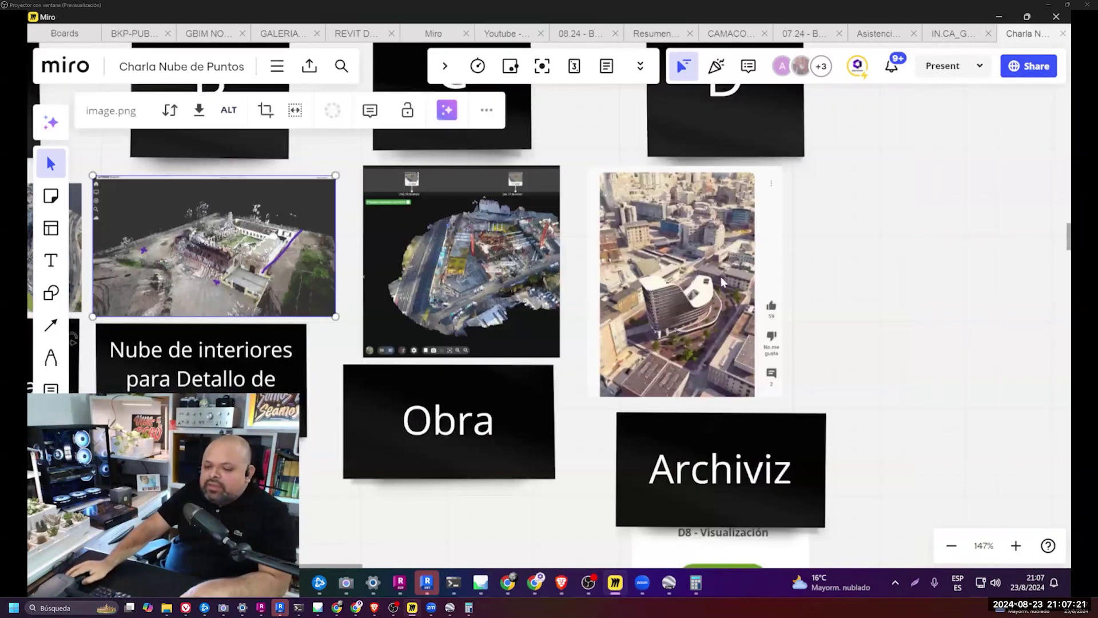
pyautogui.keyDown('ctrl'); pyautogui.scroll(-5, 581, 321); pyautogui.keyUp('ctrl')
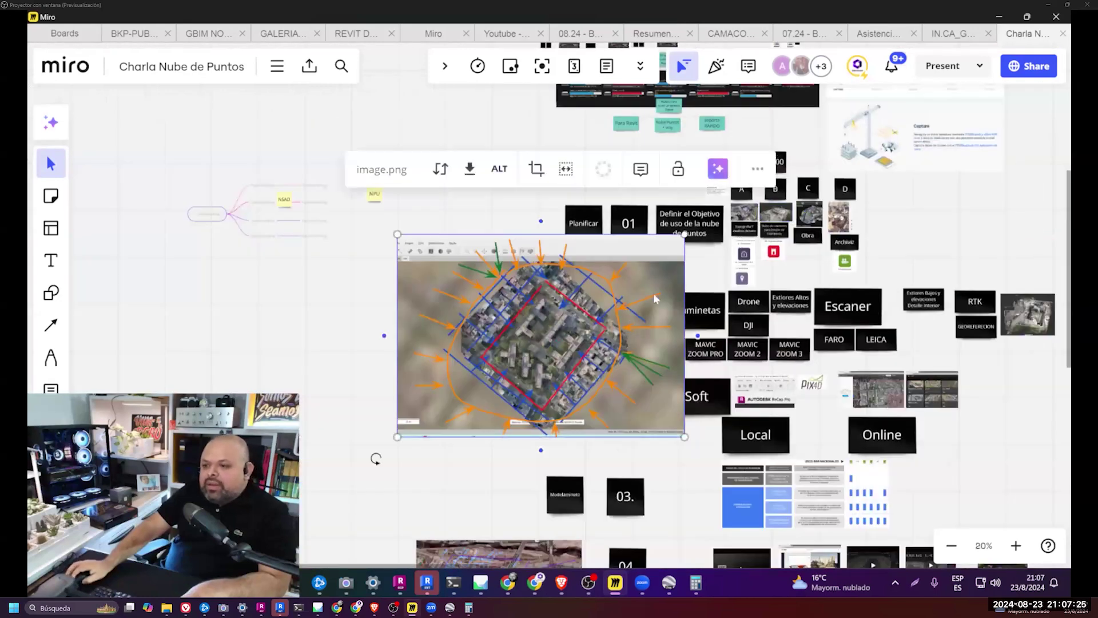
pyautogui.moveTo(655, 297); pyautogui.dragTo(526, 304)
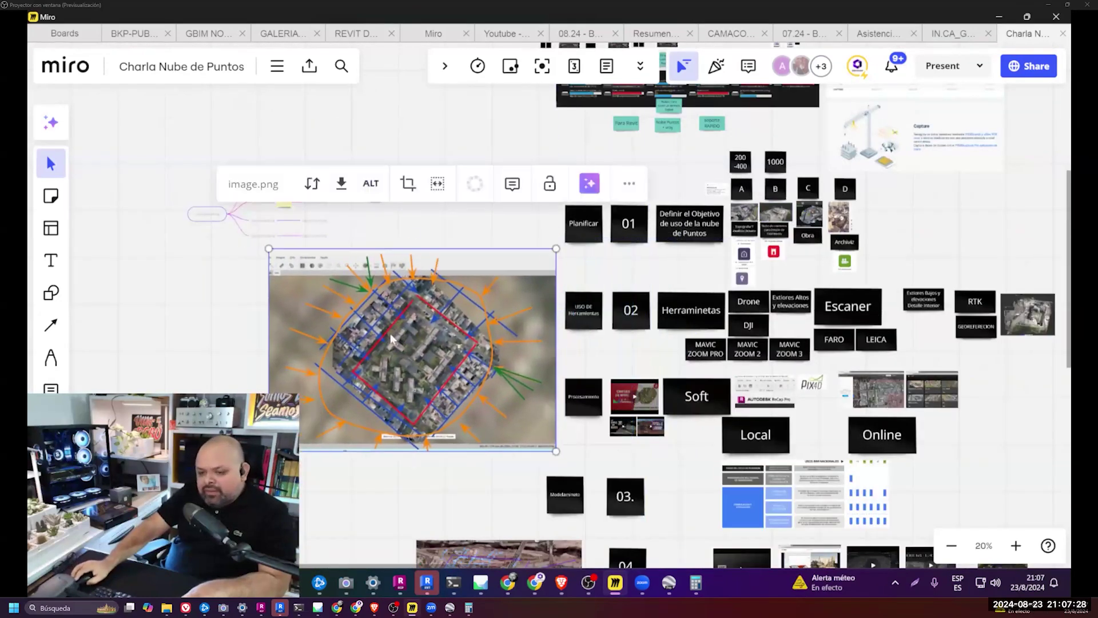
# - Pan across the aerial image to the Soft section and the embedded drone survey video
pyautogui.keyDown('ctrl'); pyautogui.scroll(5, 391, 335); pyautogui.keyUp('ctrl')
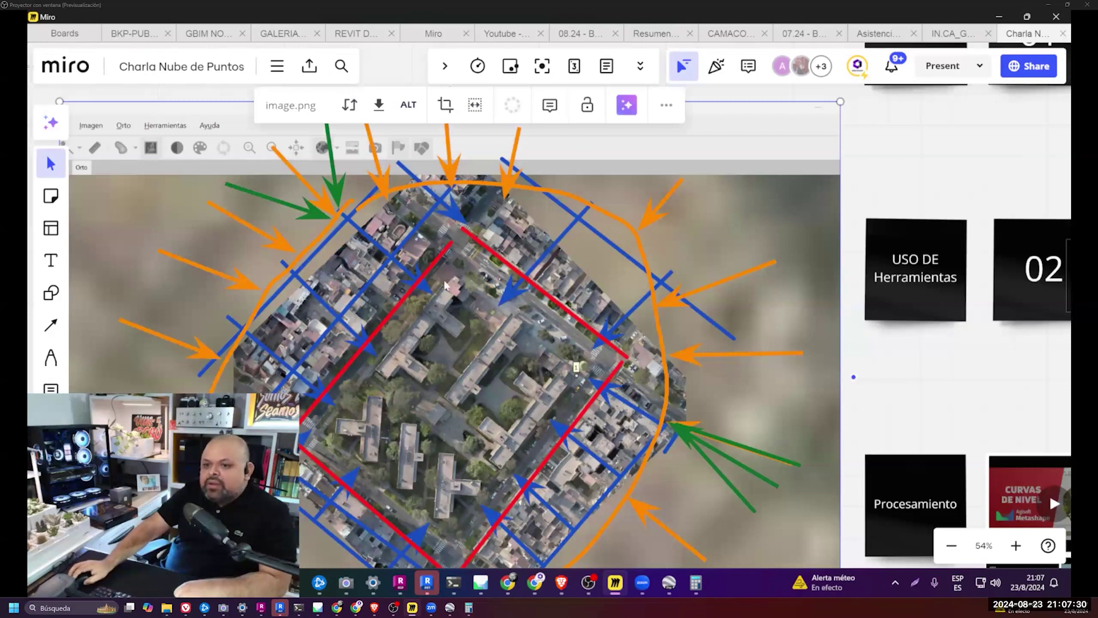
pyautogui.moveTo(499, 319); pyautogui.dragTo(583, 267, button='middle')
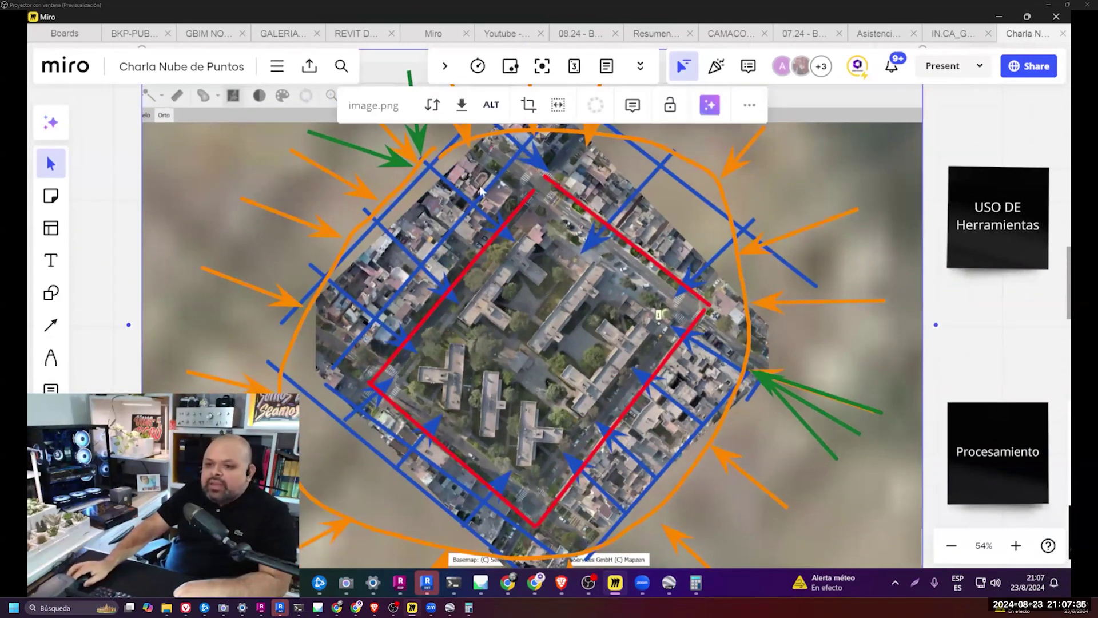
pyautogui.hscroll(10, 669, 278)
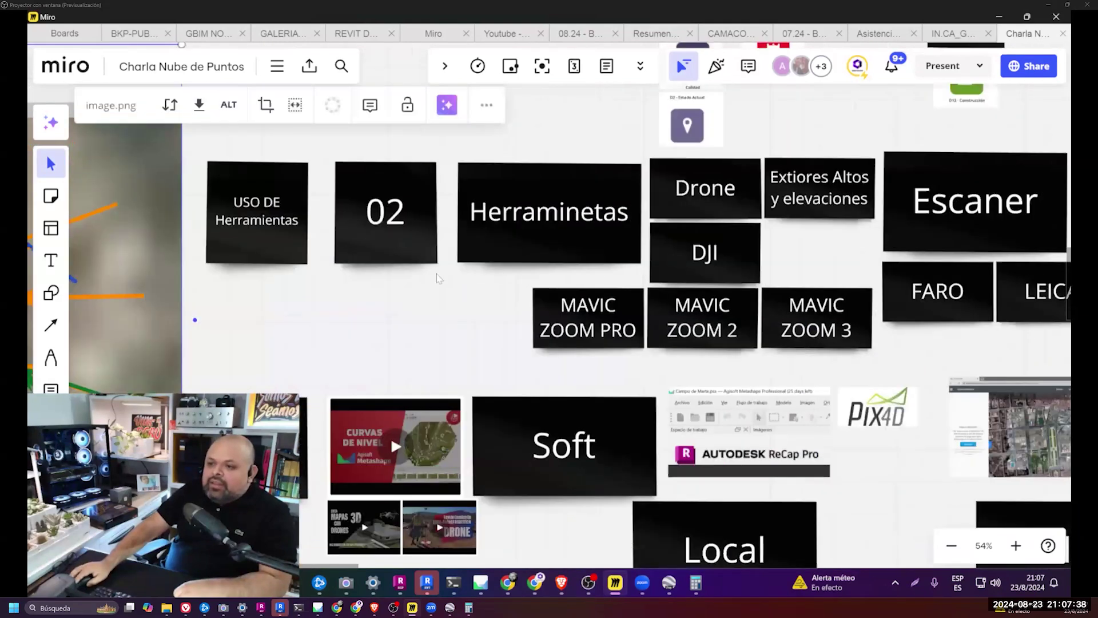
pyautogui.hscroll(2, 761, 255)
pyautogui.hscroll(2, 642, 240)
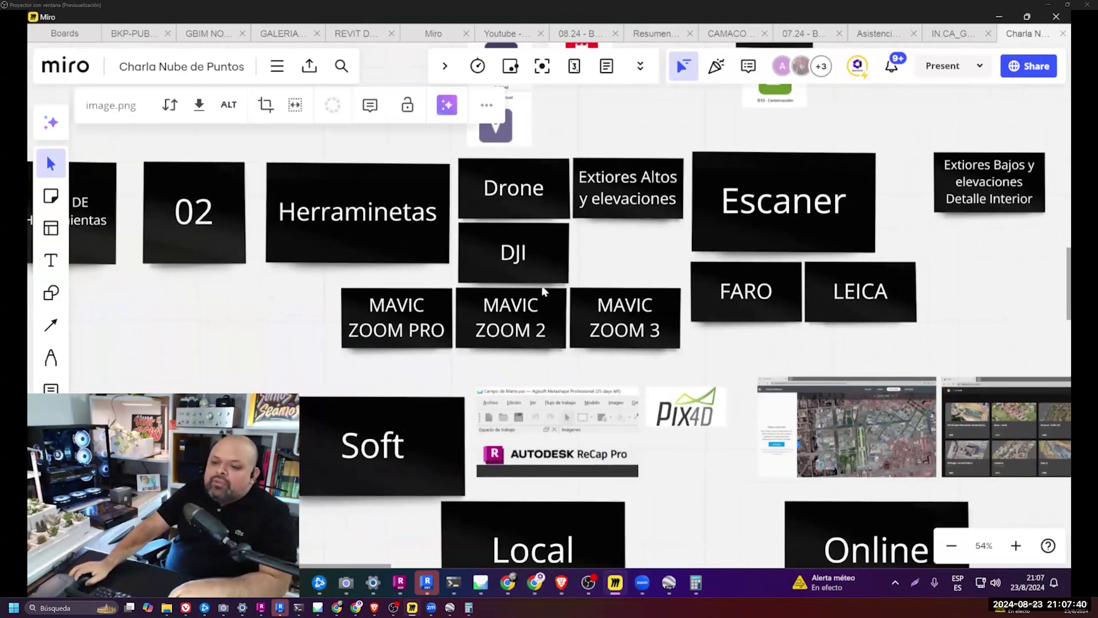
pyautogui.hscroll(4, 574, 289)
pyautogui.scroll(-5, 611, 281)
pyautogui.hscroll(-3, 635, 295)
pyautogui.scroll(10, 571, 303)
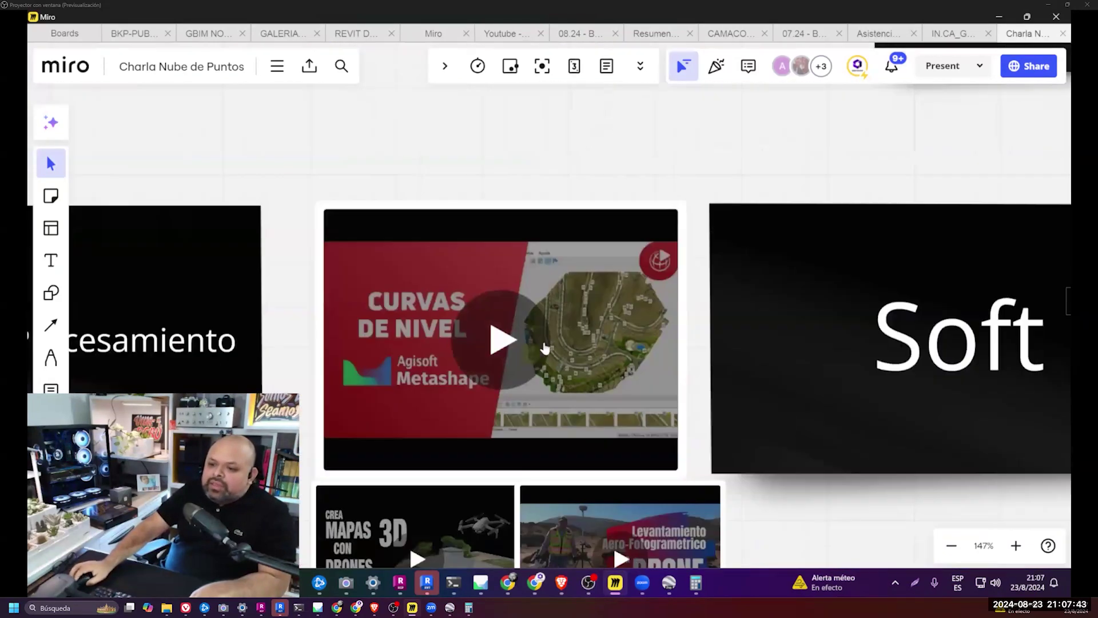
pyautogui.scroll(-1, 552, 254)
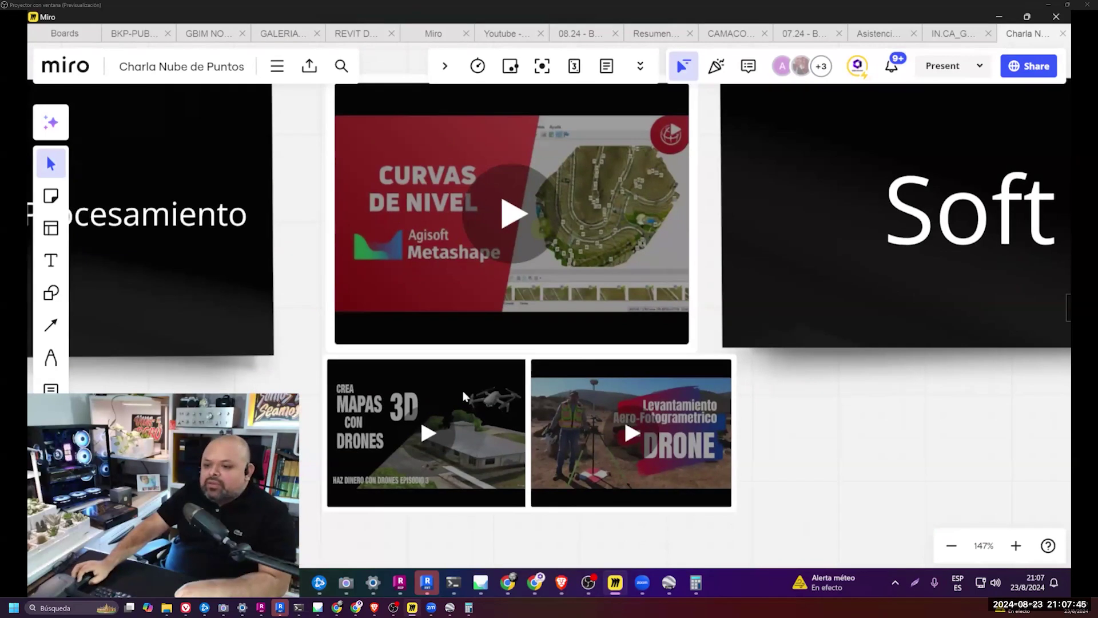
# - Play the drone survey video, which reports it is unavailable, and follow its YouTube link
pyautogui.click(684, 392)
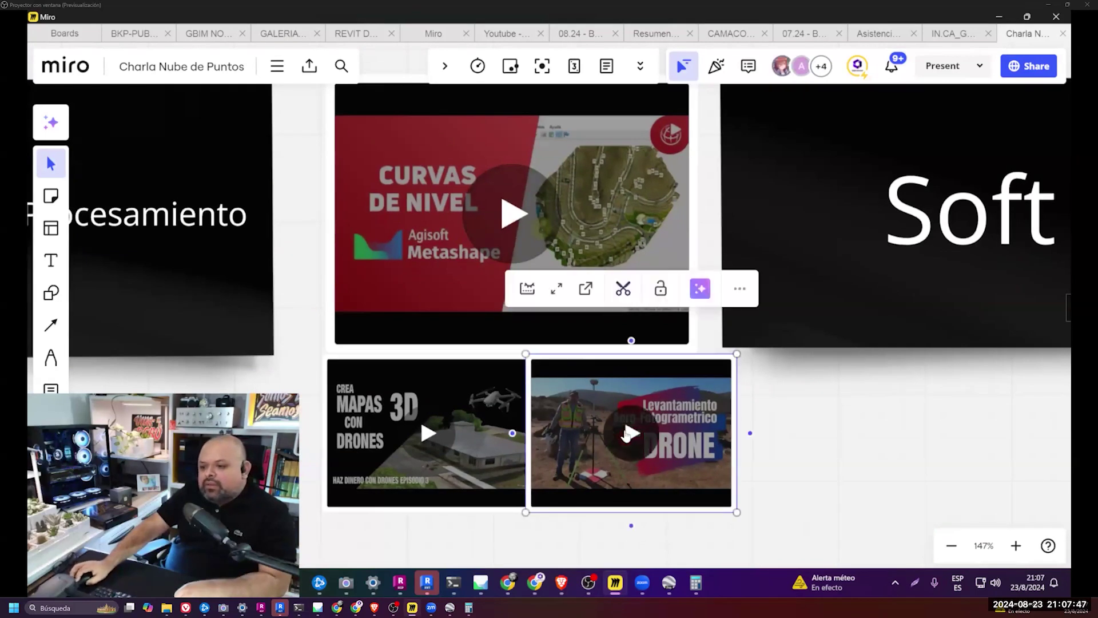
pyautogui.click(627, 432)
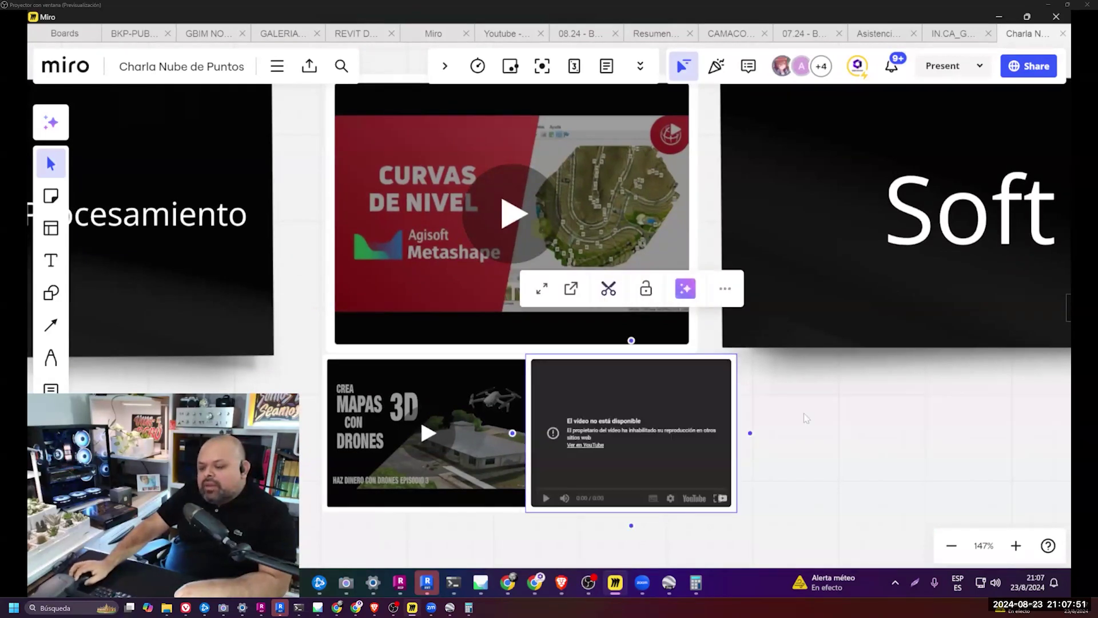
pyautogui.click(691, 382)
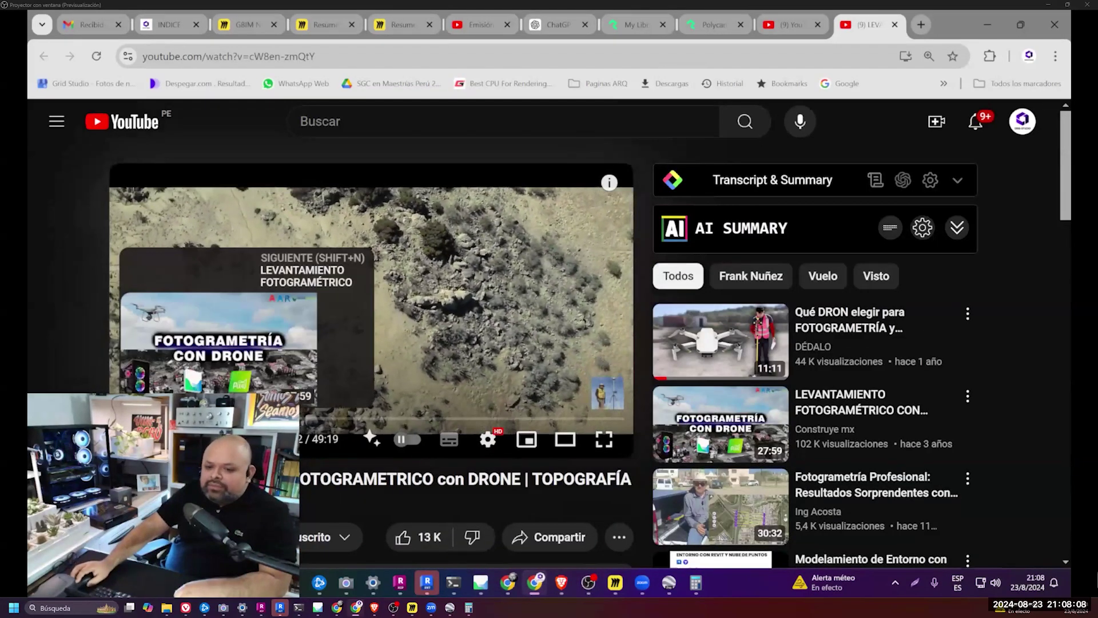
# - Watch the LEVANTAMIENTO AERO-FOTOGRAMETRICO con DRONE video fullscreen, then exit and close its tab
pyautogui.click(604, 440)
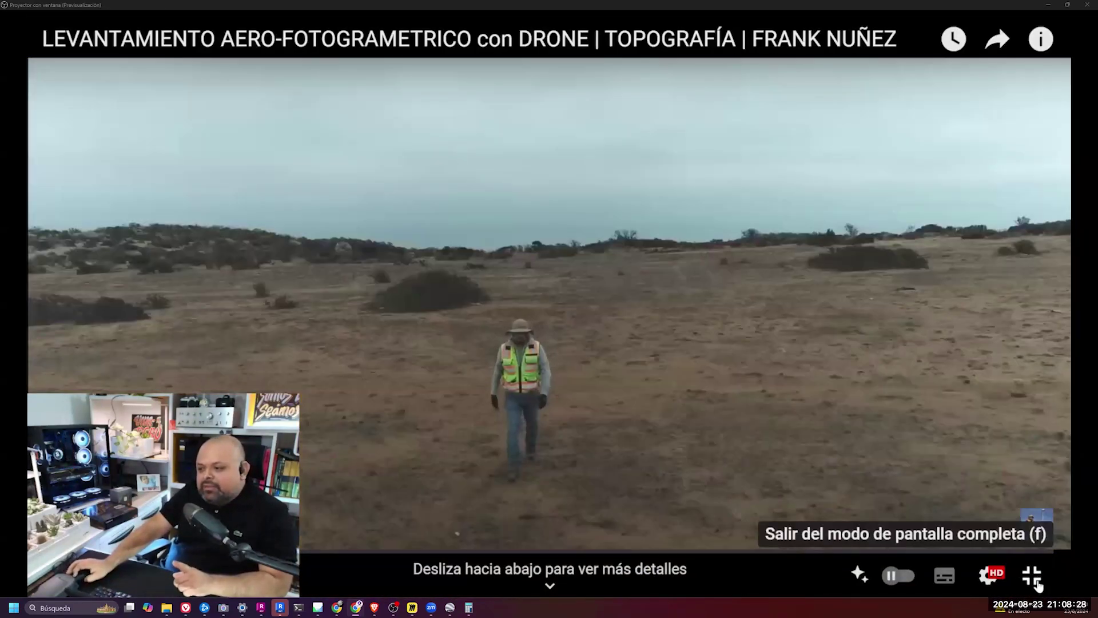
pyautogui.click(1037, 584)
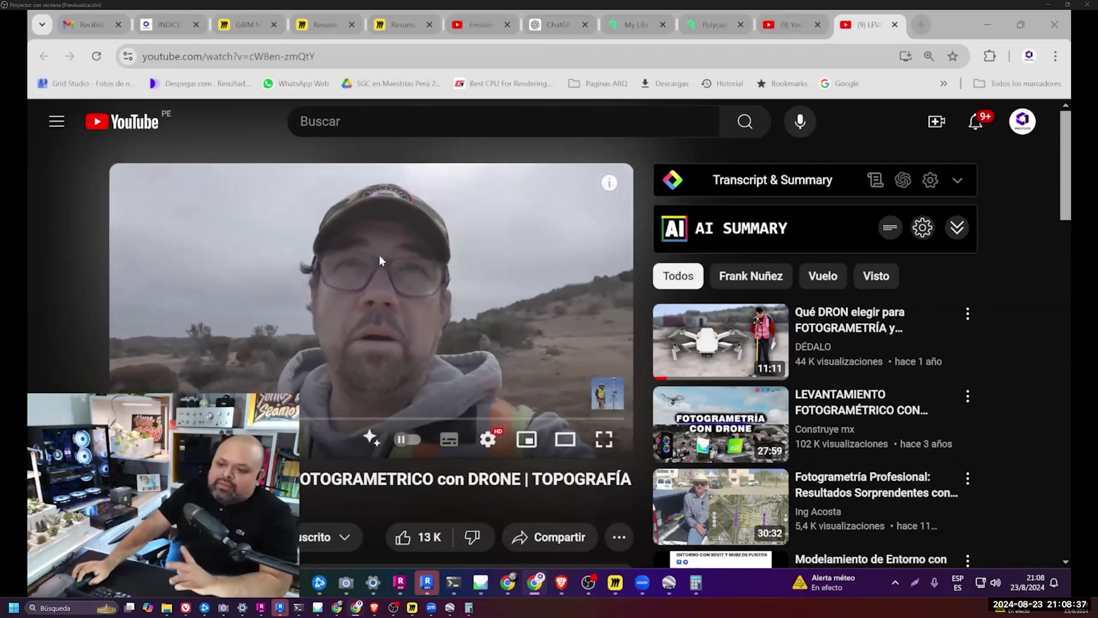
pyautogui.hotkey('ctrl', 'l')
# - Return to Miro and centre the view on the Soft, Local and Online cards, nothing selected
pyautogui.click(1020, 31)
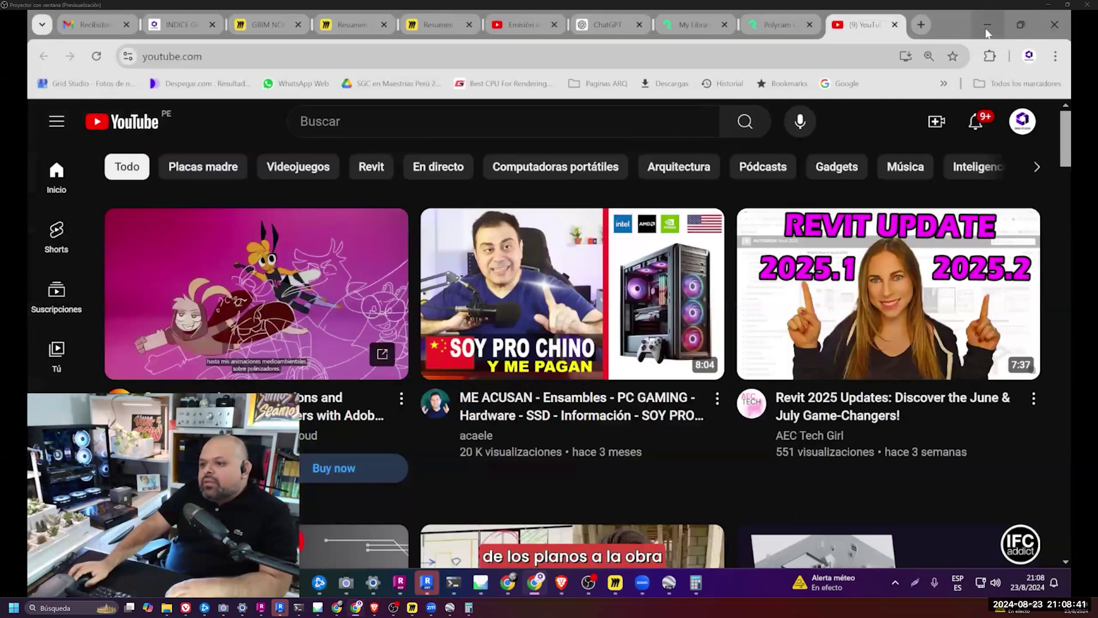
pyautogui.click(821, 343)
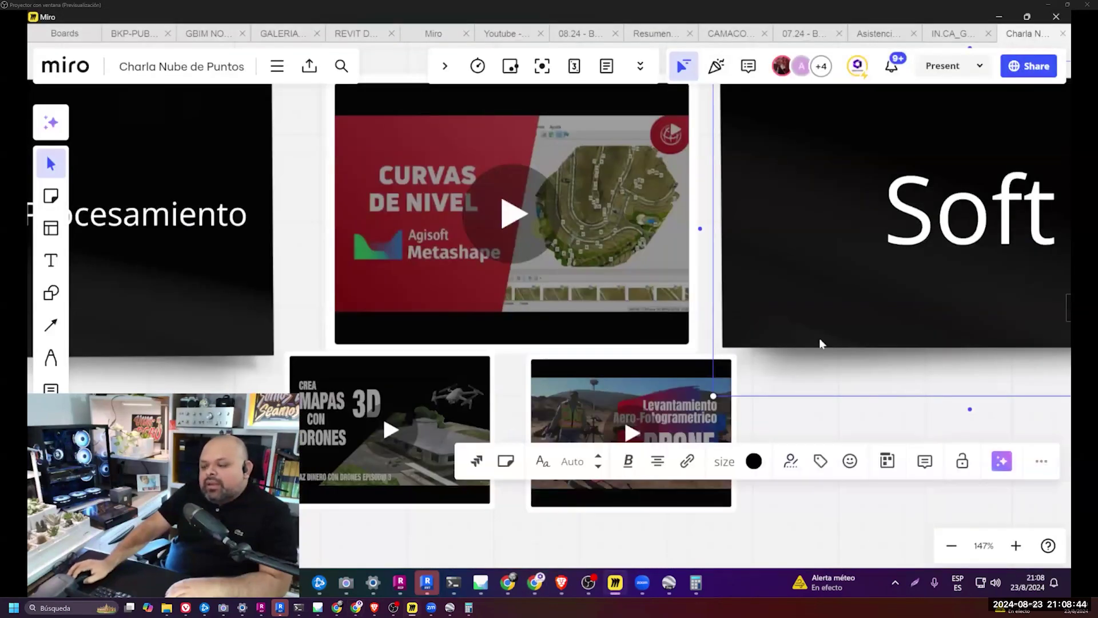
pyautogui.scroll(-10, 690, 330)
pyautogui.scroll(3, 690, 330)
pyautogui.scroll(2, 710, 319)
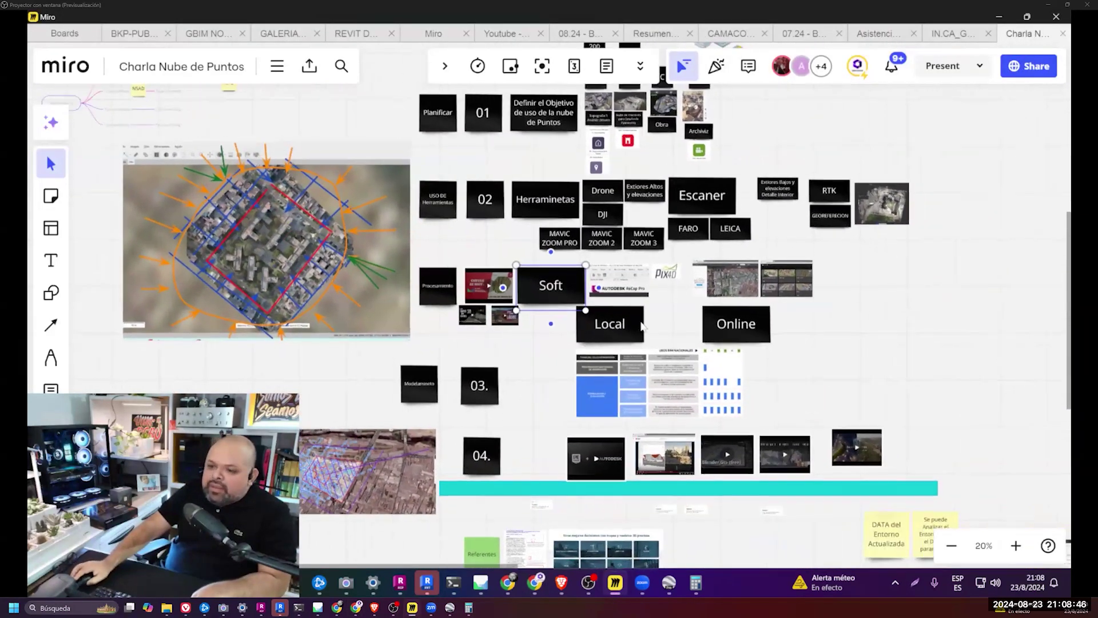
pyautogui.scroll(8, 720, 315)
pyautogui.scroll(-5, 727, 312)
pyautogui.moveTo(734, 312); pyautogui.dragTo(611, 313, button='right')
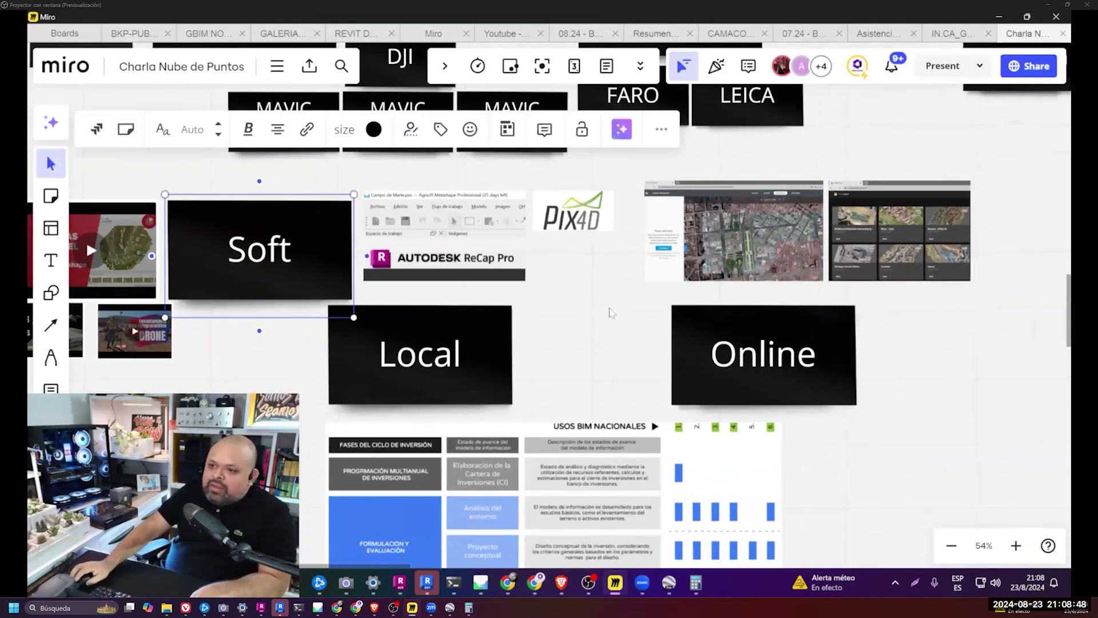
pyautogui.click(608, 301)
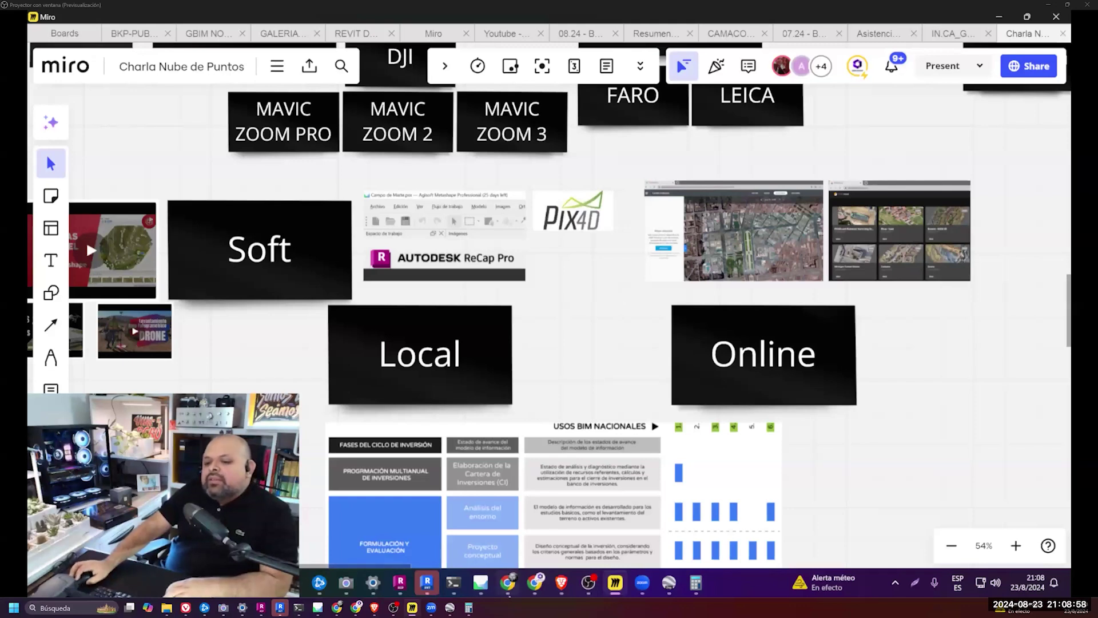
# - Bring up the UNI TEST EDF v3 2024 campus project, then ReCap Pro's point cloud
pyautogui.moveTo(399, 582)
pyautogui.click(375, 527)
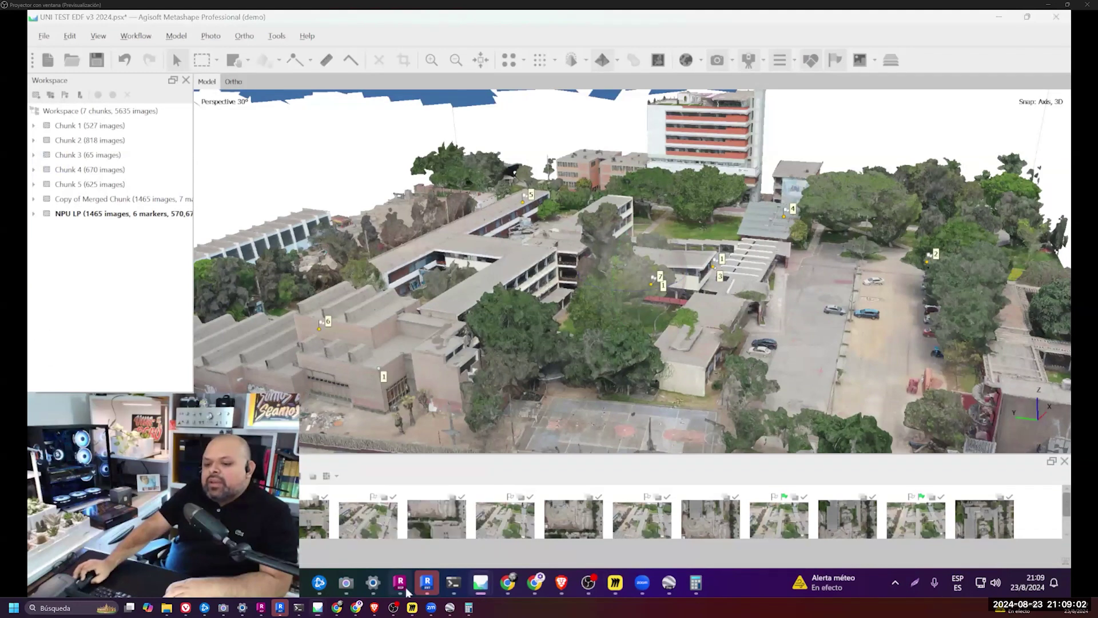
pyautogui.click(426, 583)
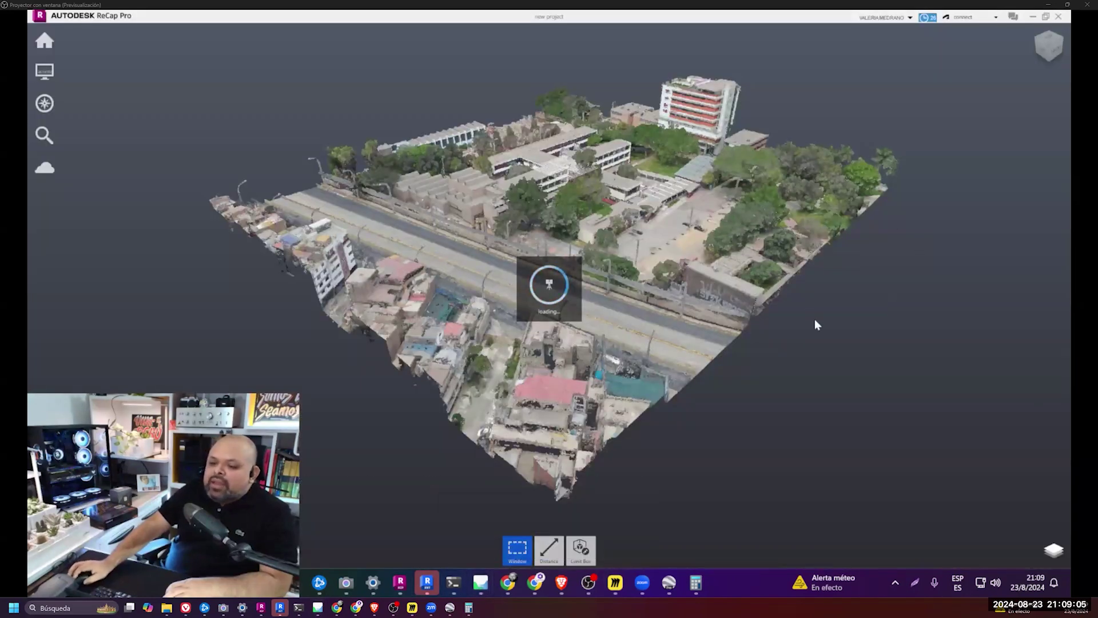
pyautogui.moveTo(561, 582)
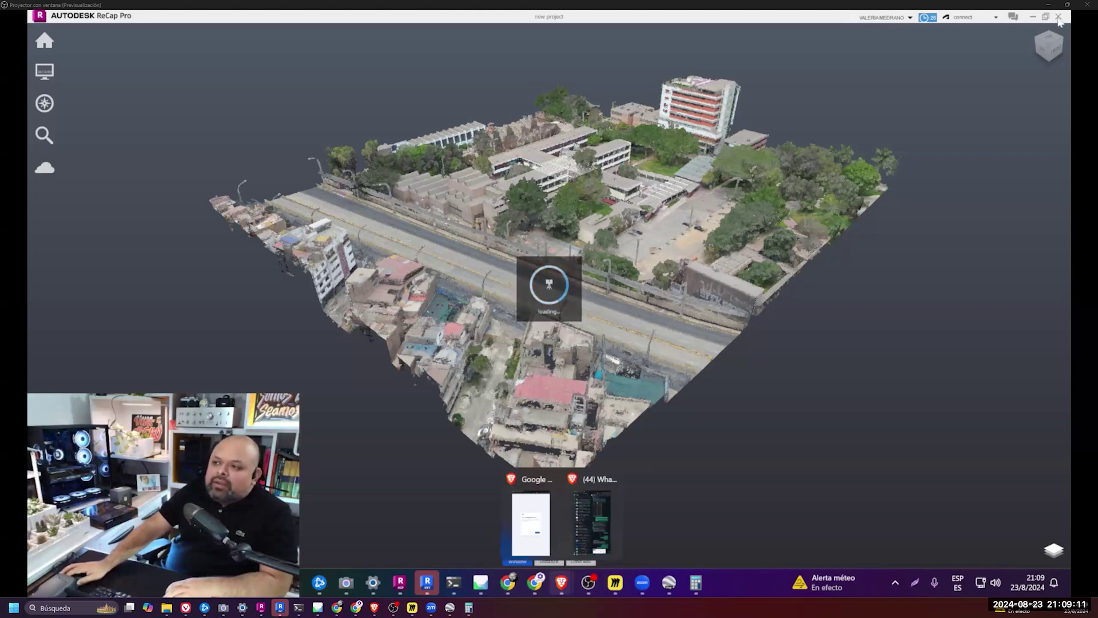
# - Open and dismiss ReCap's taskbar recent-projects list three times
pyautogui.rightClick(400, 582)
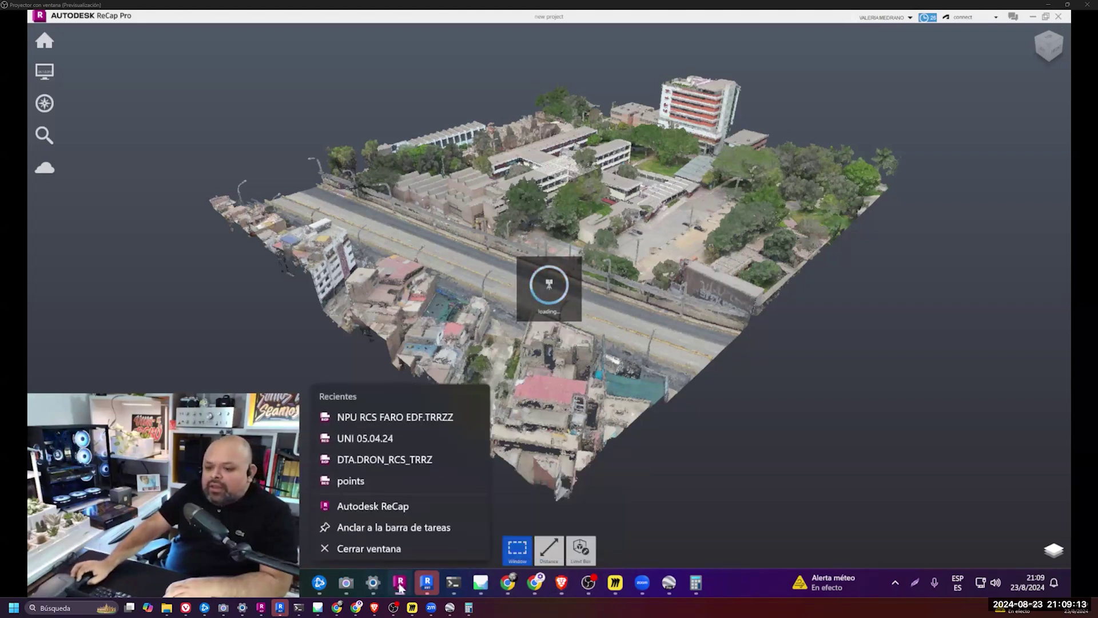
pyautogui.click(382, 563)
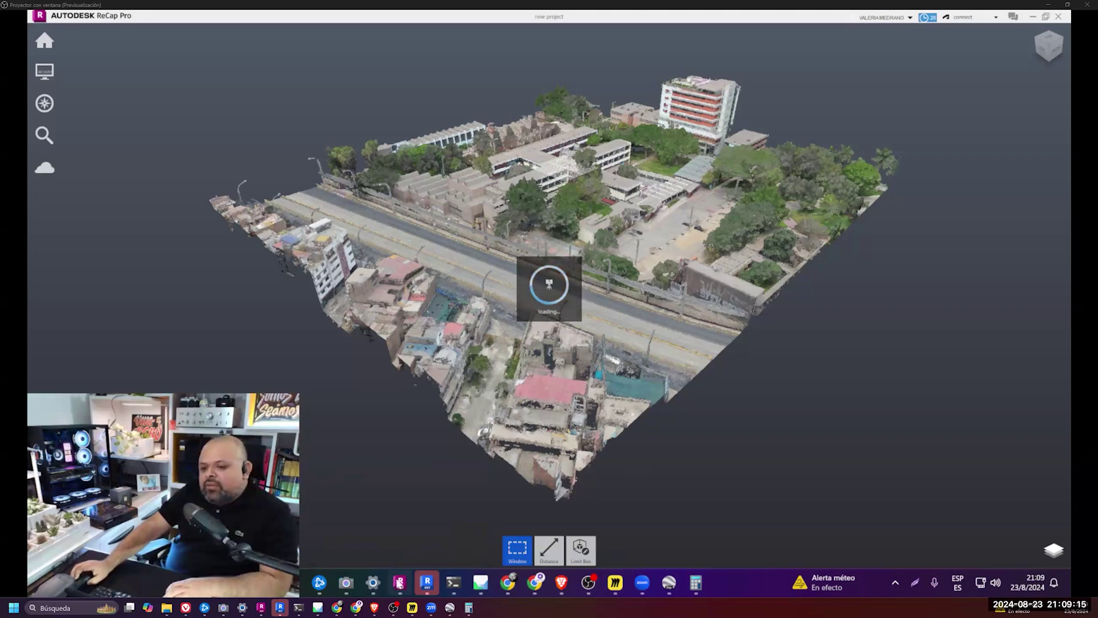
pyautogui.rightClick(400, 582)
pyautogui.click(372, 551)
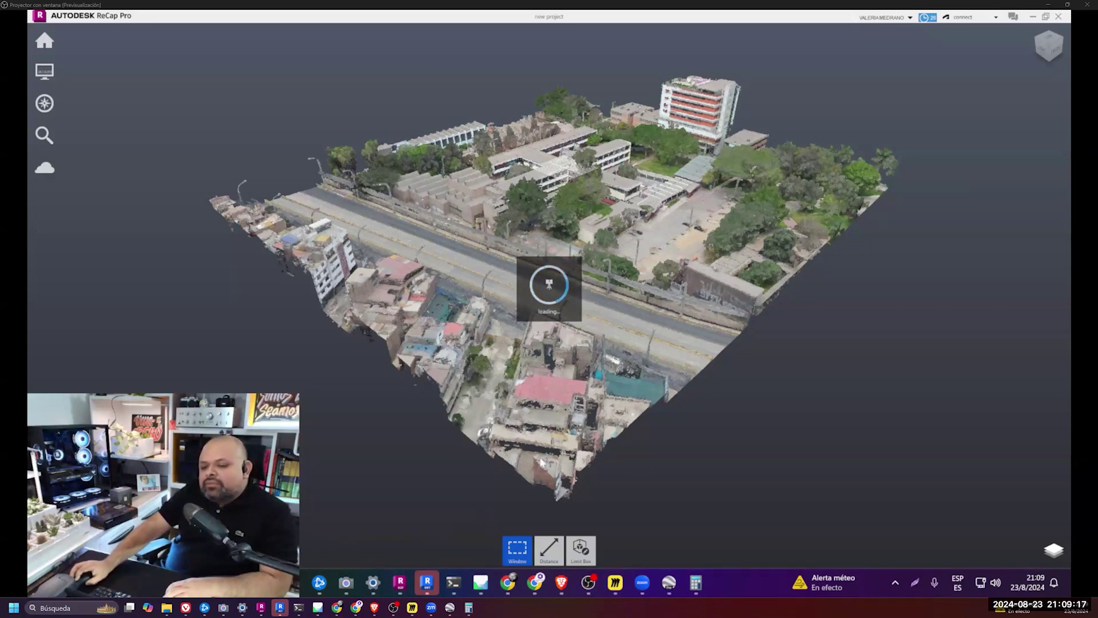
pyautogui.rightClick(426, 582)
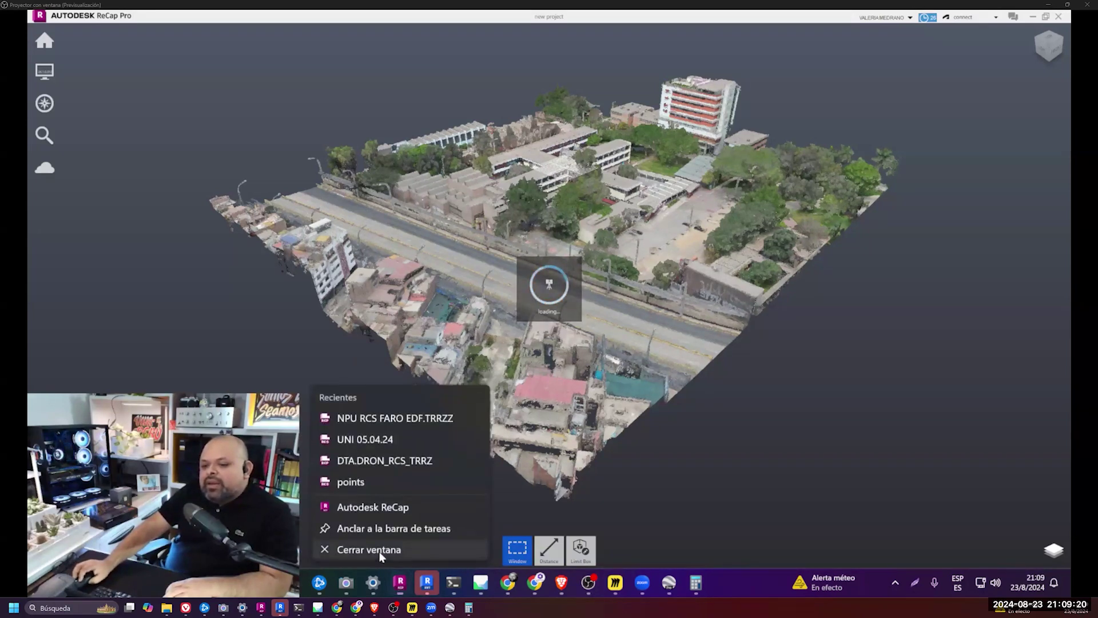
pyautogui.click(410, 535)
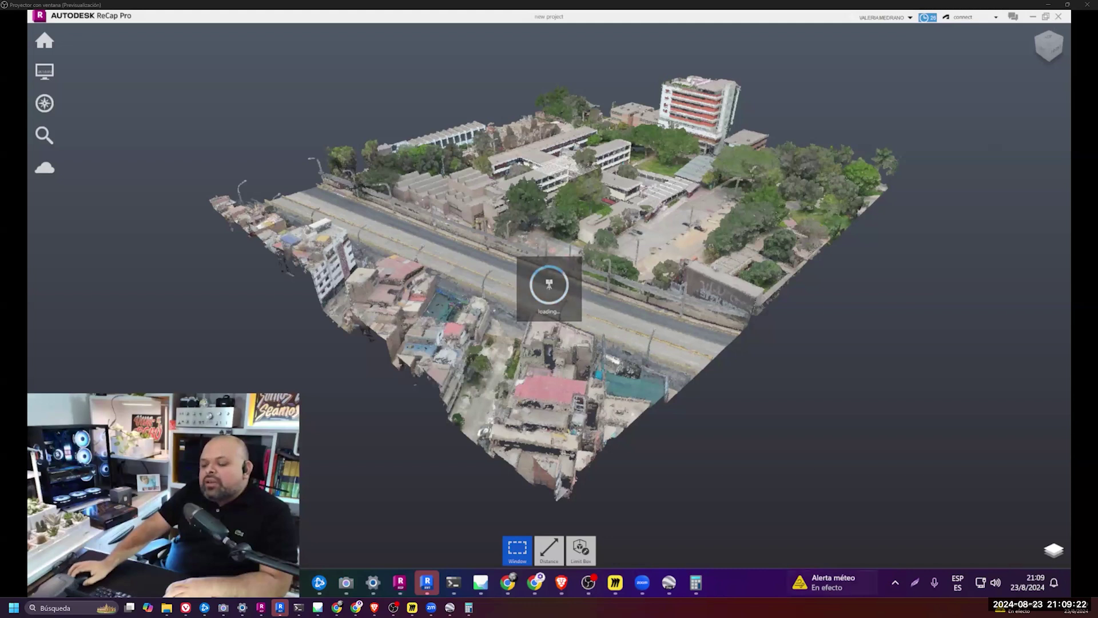
# - Sort Task Manager processes by Memoria, with Agisoft Metashape on top, then return to Miro
pyautogui.rightClick(756, 585)
pyautogui.click(790, 527)
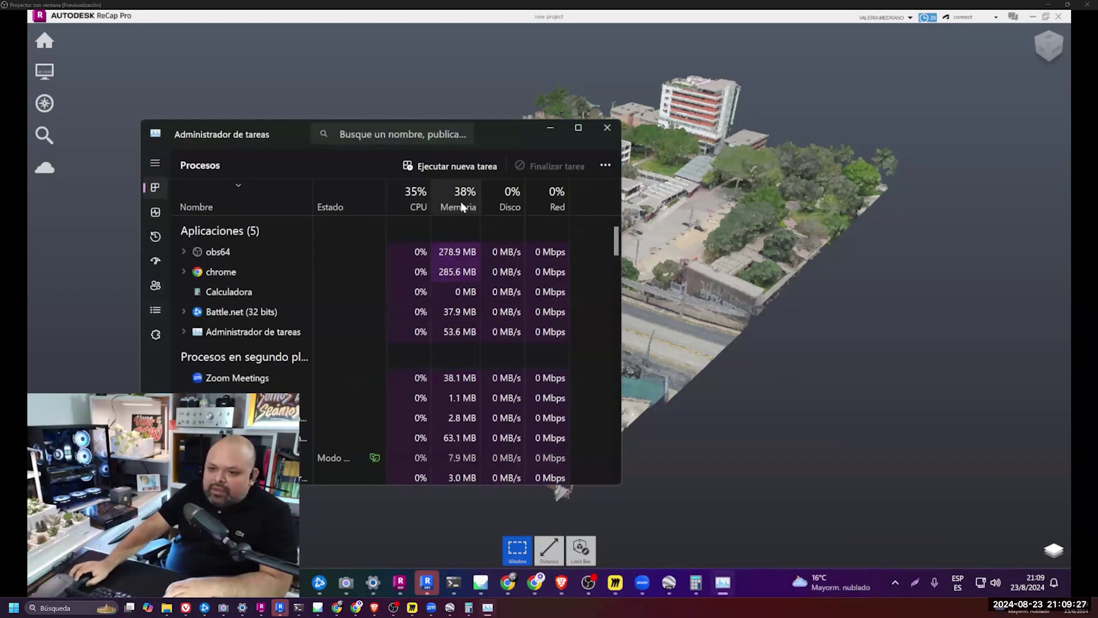
pyautogui.click(461, 206)
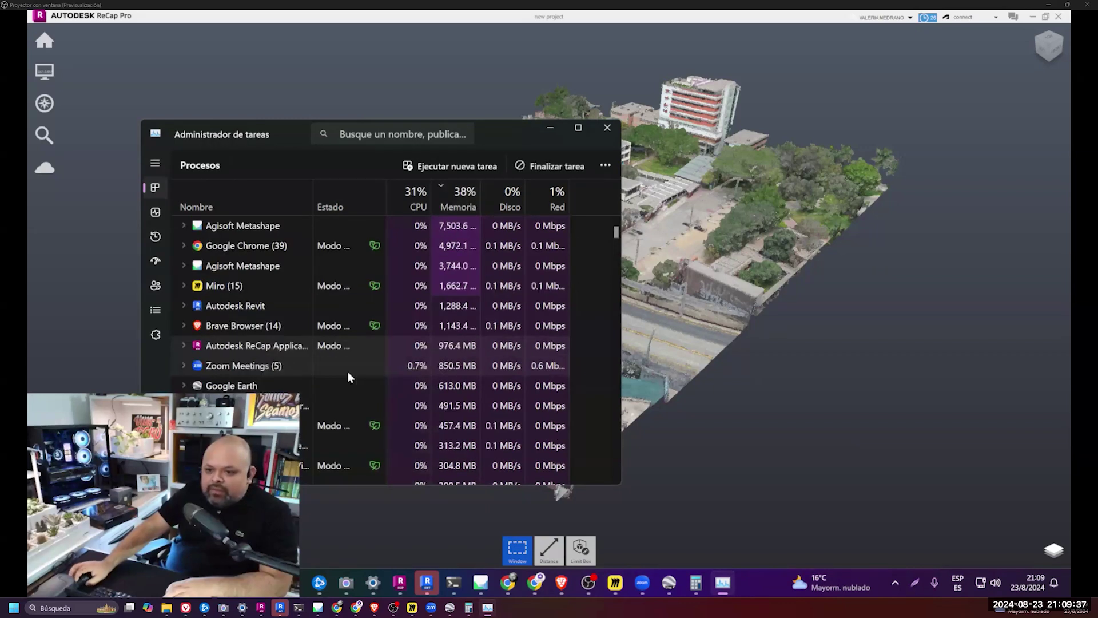
pyautogui.click(586, 588)
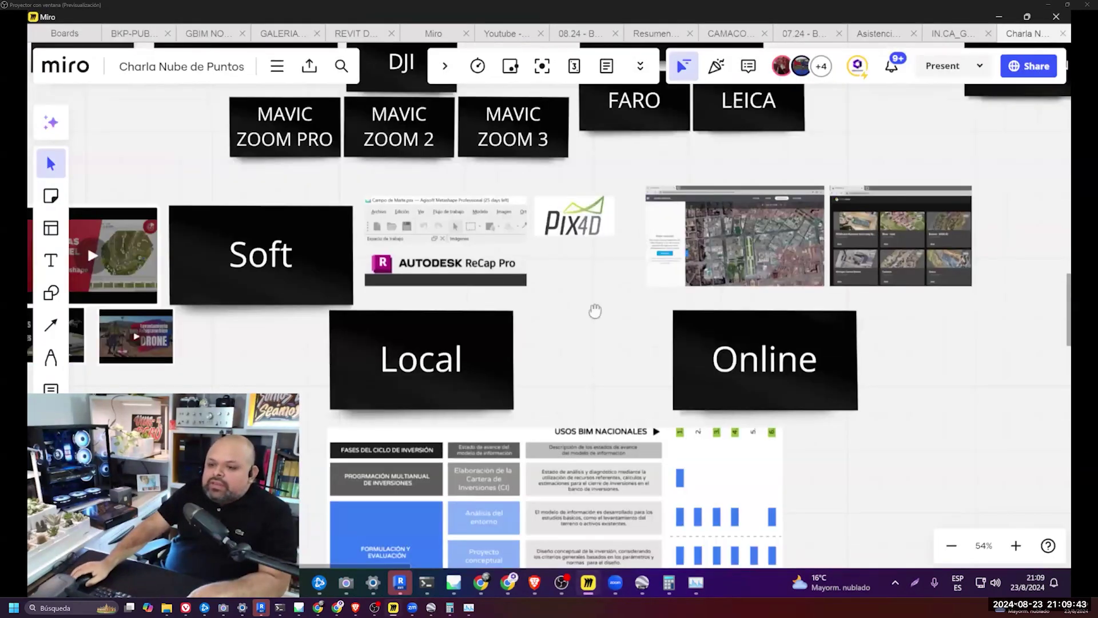
# - Pan the board slightly and nudge the Local card up and right toward the ReCap Pro image
pyautogui.moveTo(593, 311); pyautogui.dragTo(485, 293, button='right')
pyautogui.moveTo(354, 338); pyautogui.dragTo(365, 328)
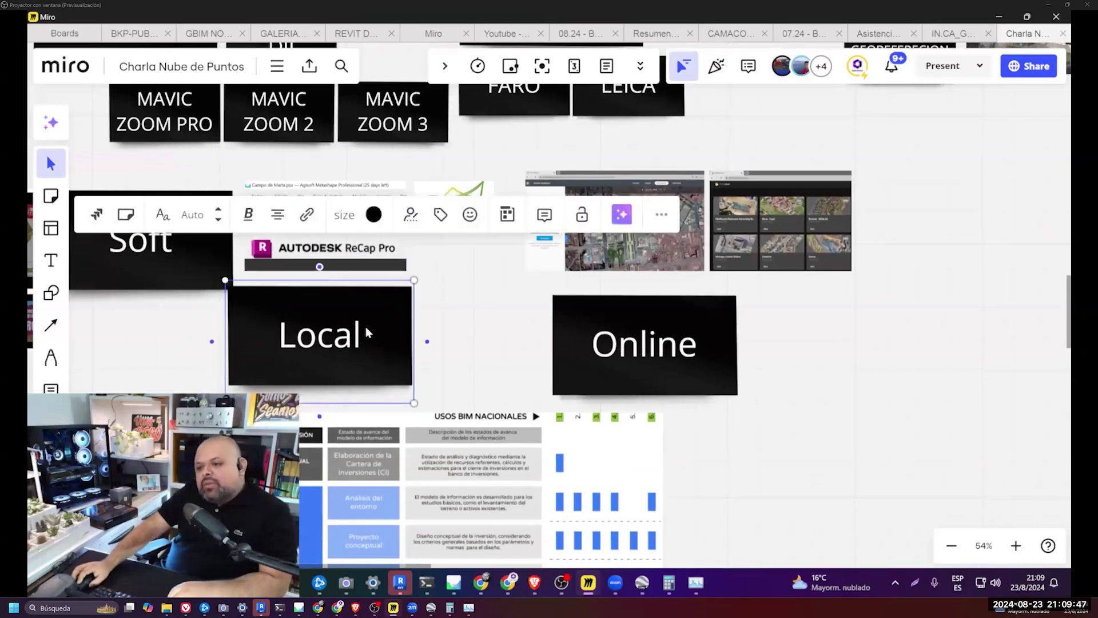
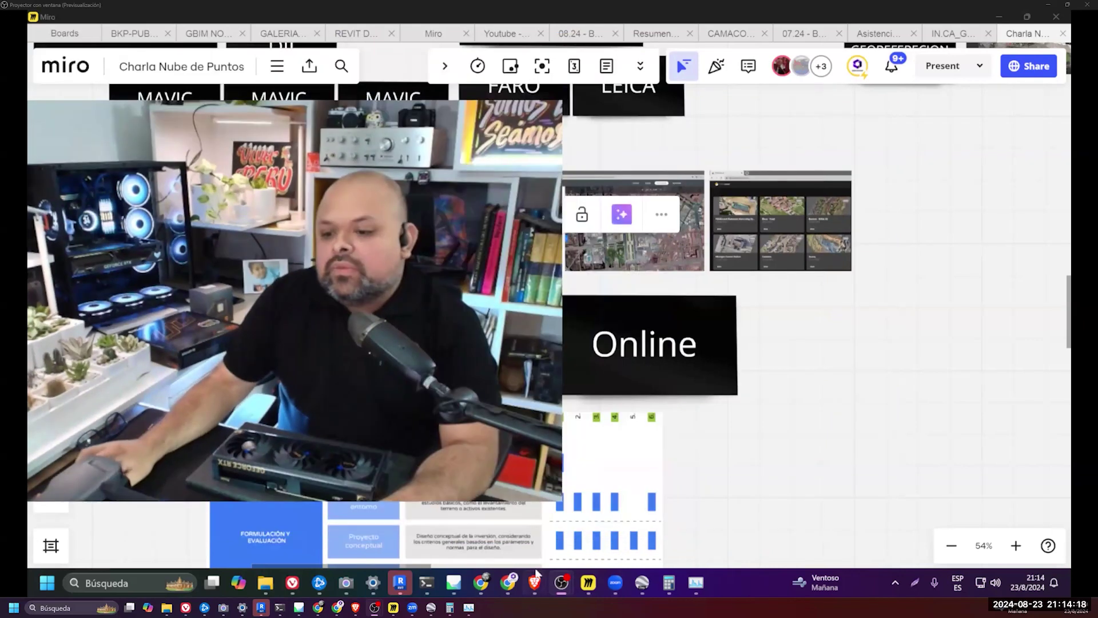
# - Bring Chrome to the front and open a new browser tab
pyautogui.click(512, 584)
pyautogui.rightClick(569, 243)
pyautogui.click(617, 253)
pyautogui.click(866, 33)
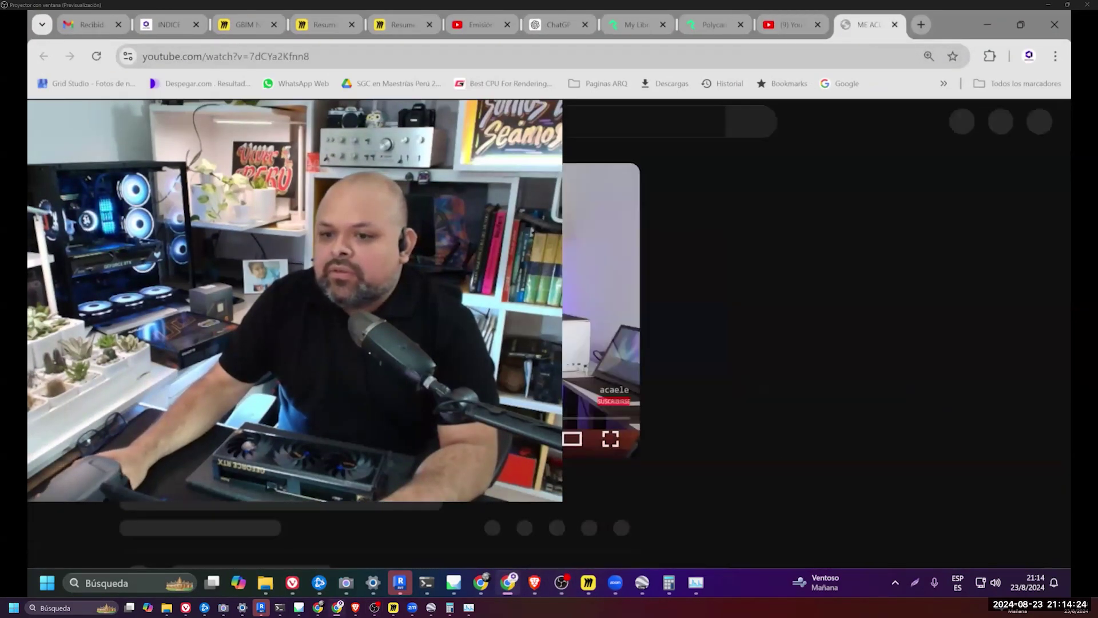
# - Search Google for 'asus pro art', refined to 'asus pro art 4060'
pyautogui.hotkey('ctrl', 'pageup')
pyautogui.hotkey('ctrl', 'l')
pyautogui.write('asus pro art')
pyautogui.press('Return')
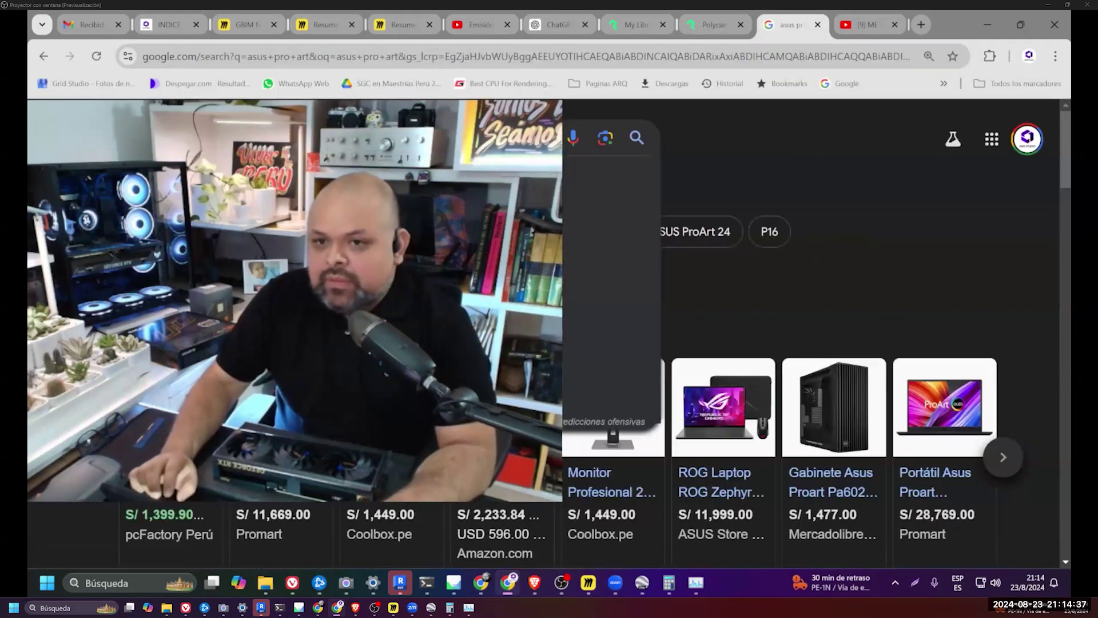
pyautogui.press('Return')
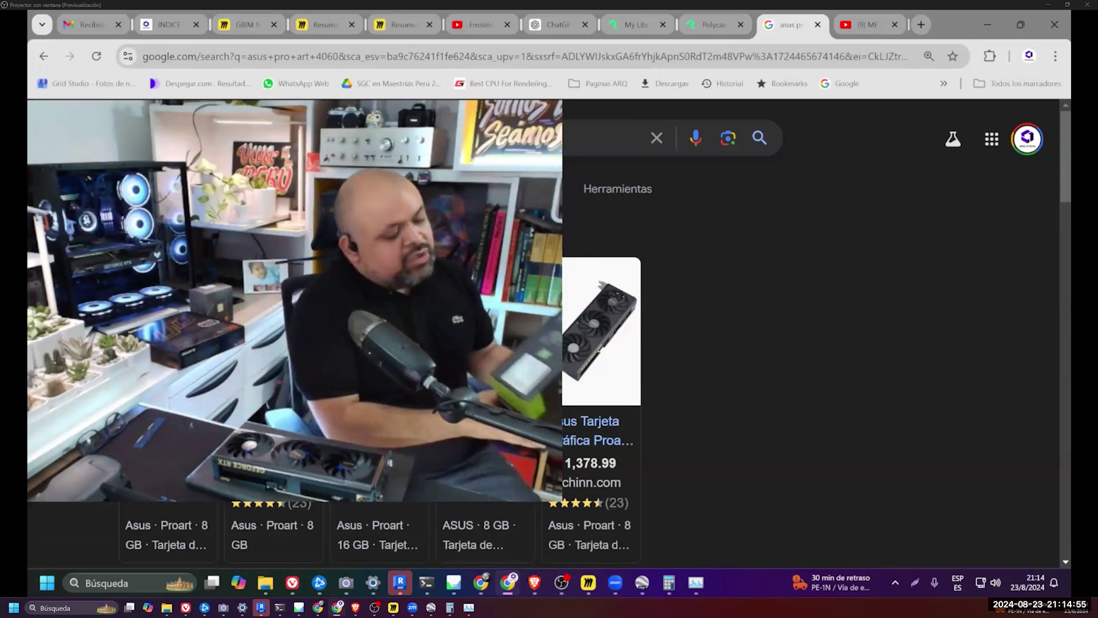
# - Browse the ASUS ProArt 4060 shopping listings, prices and store links
pyautogui.scroll(-5, 717, 295)
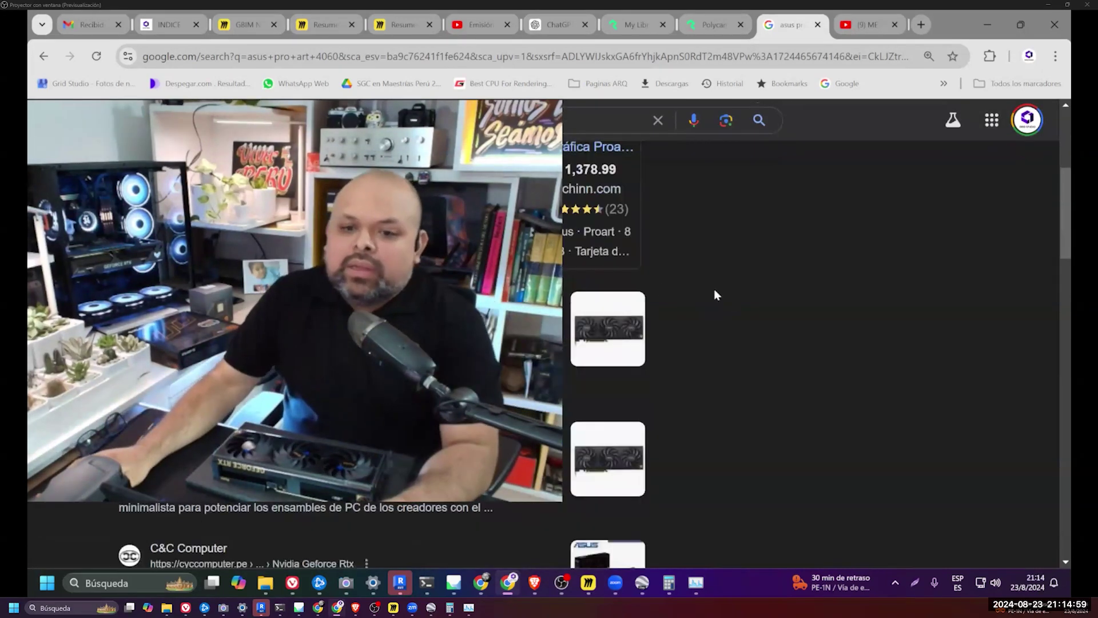
pyautogui.scroll(3, 286, 486)
pyautogui.scroll(-2, 286, 487)
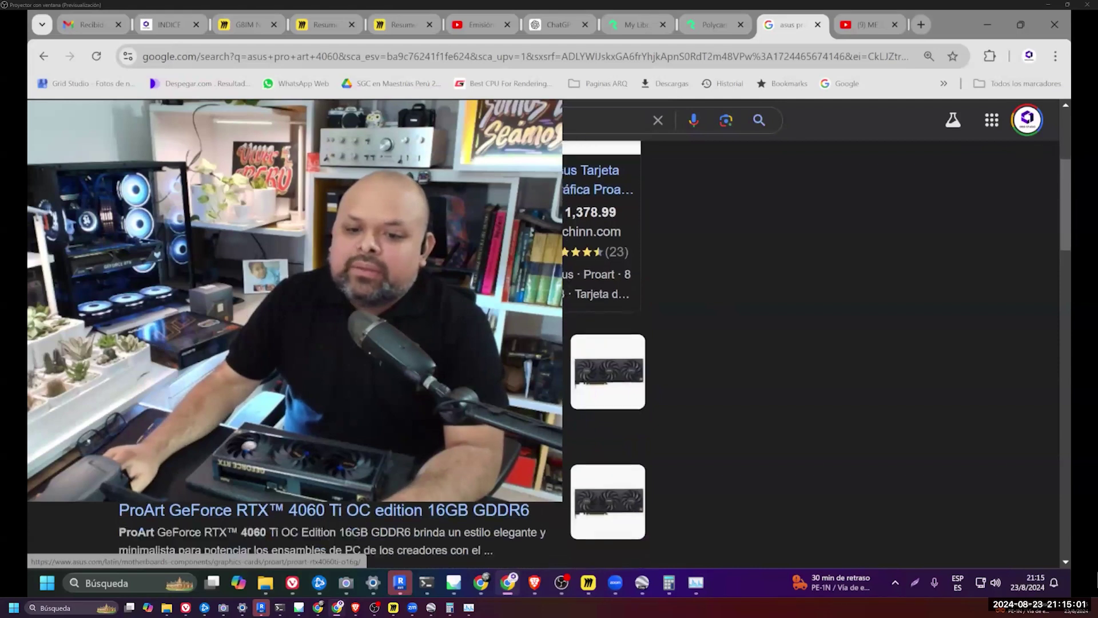
pyautogui.scroll(-3, 286, 514)
pyautogui.scroll(5, 801, 314)
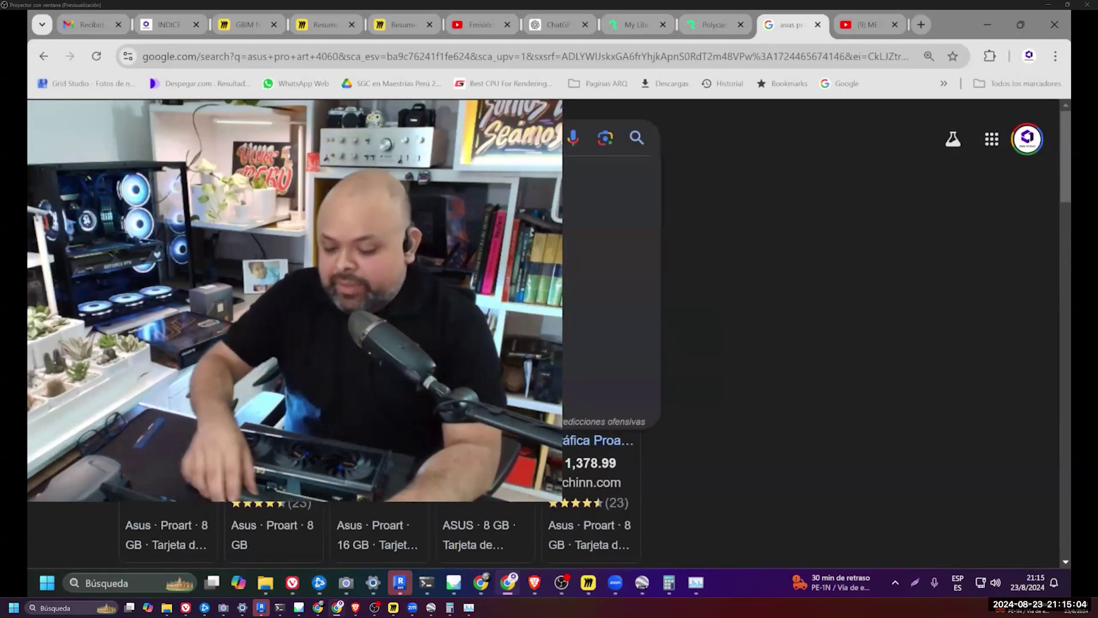
# - Review Compuvision Peru's 4060 results, including the ASUS ProArt RTX 4060 OC at $399.00
pyautogui.press('Return')
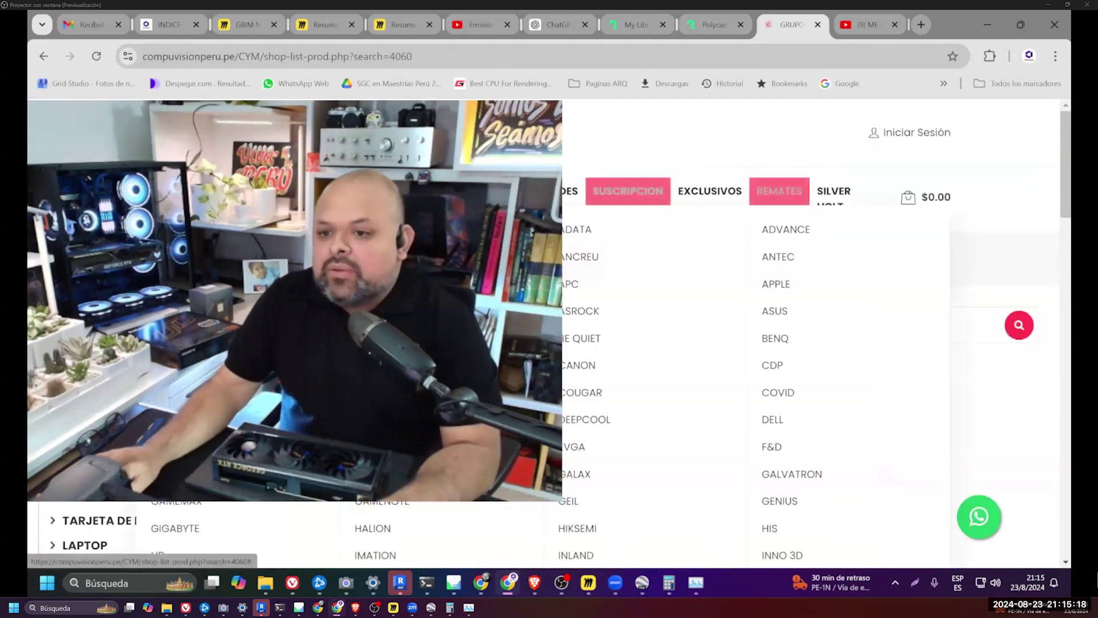
pyautogui.scroll(-5, 947, 312)
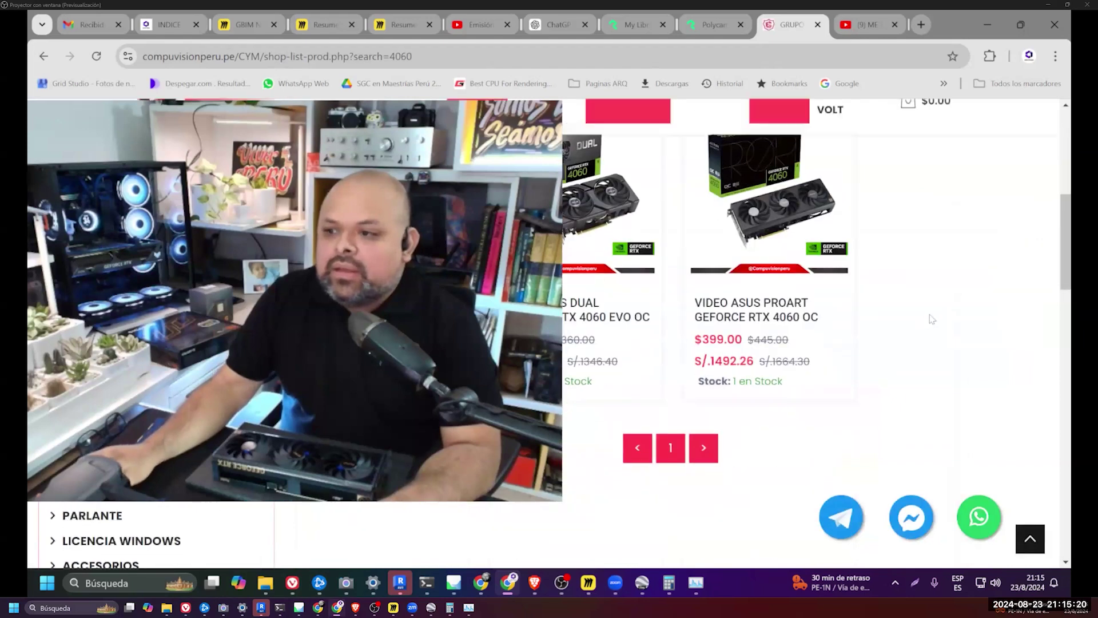
pyautogui.scroll(1, 947, 312)
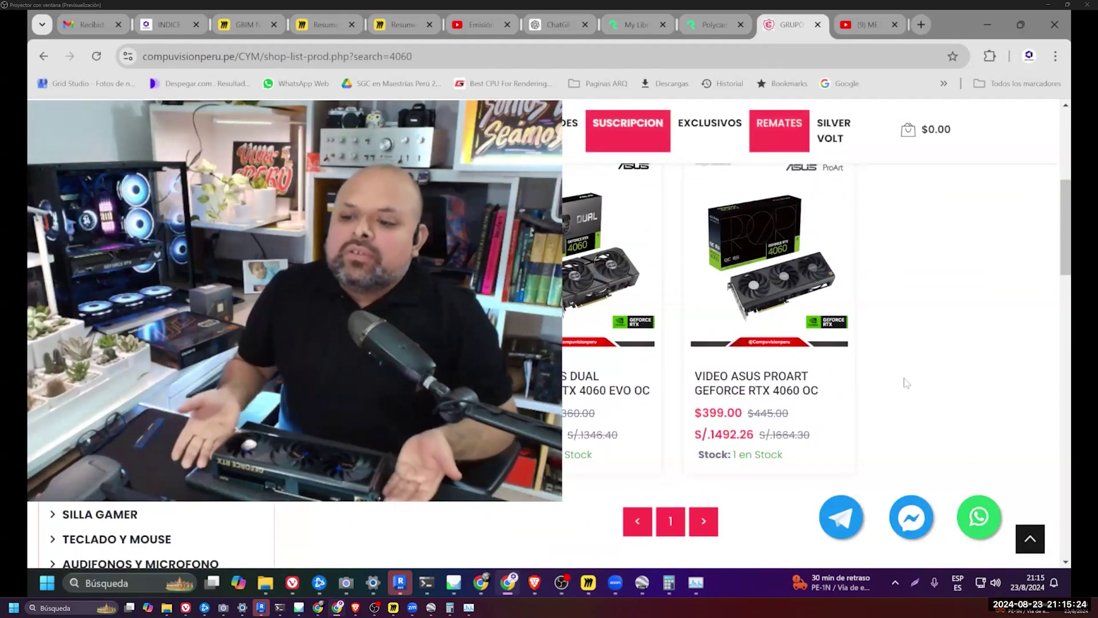
pyautogui.moveTo(605, 266)
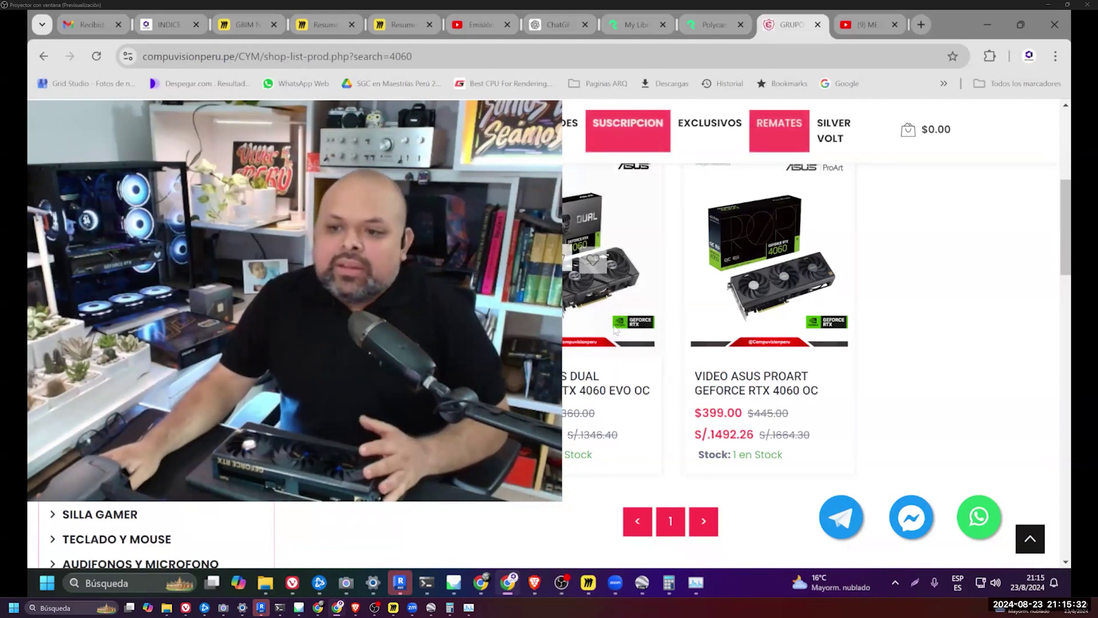
pyautogui.scroll(3, 745, 218)
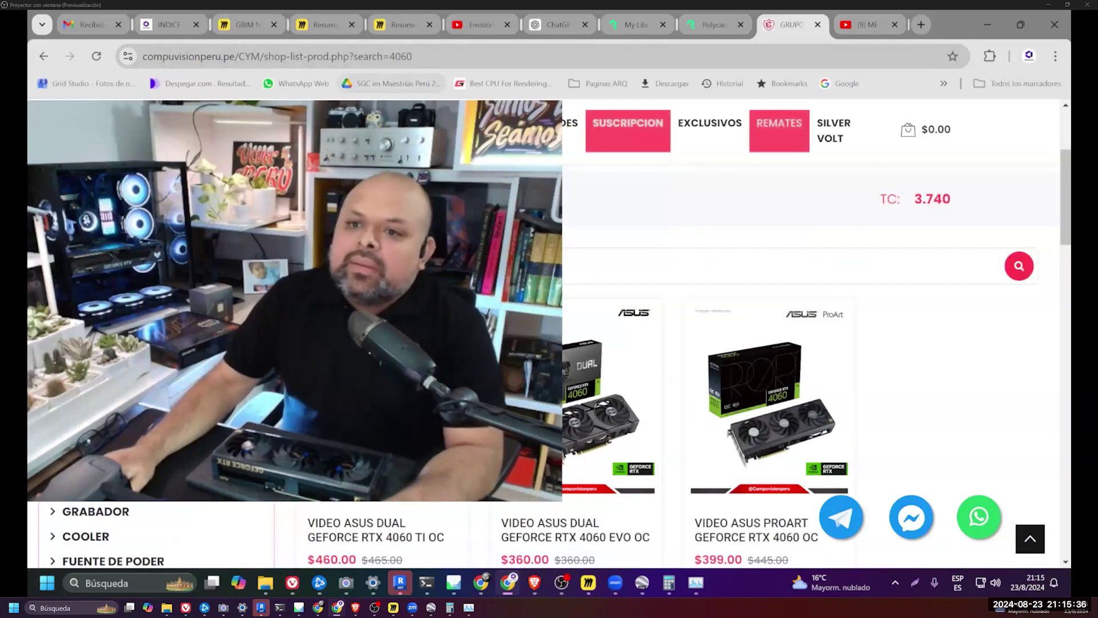
pyautogui.hotkey('ctrl', 'l')
# - Return to Amazon's 4060 search results and browse the 158 RTX 4060 card listings
pyautogui.hotkey('ctrl', 'v')
pyautogui.press('Return')
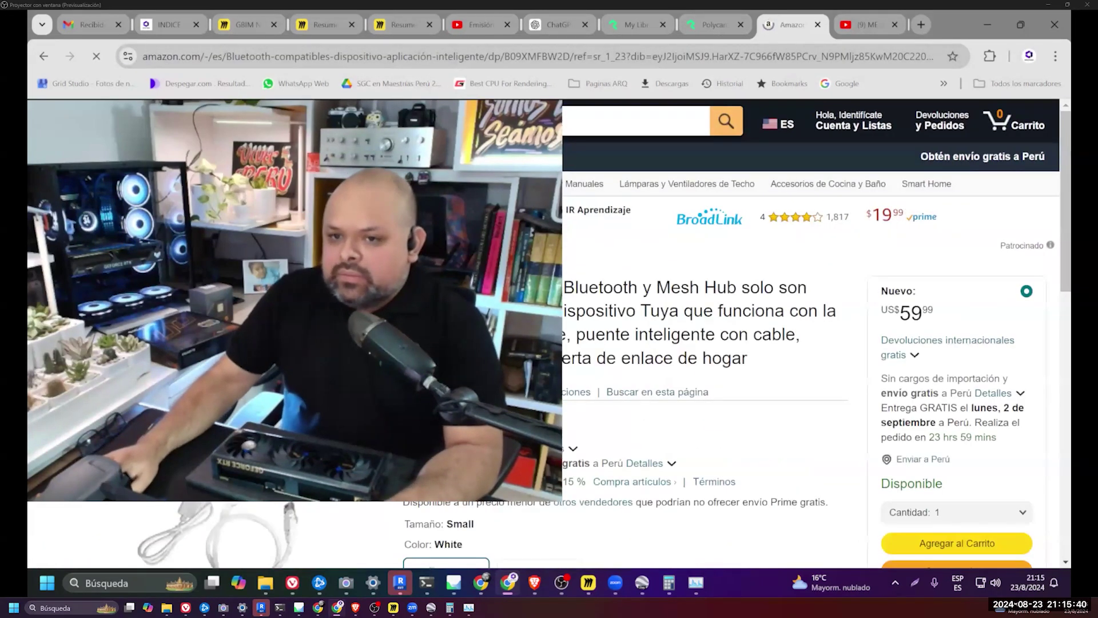
pyautogui.hotkey('alt', 'Left')
pyautogui.scroll(-5, 748, 363)
pyautogui.scroll(-2, 731, 321)
pyautogui.scroll(-5, 738, 315)
pyautogui.scroll(-3, 738, 315)
pyautogui.scroll(3, 738, 314)
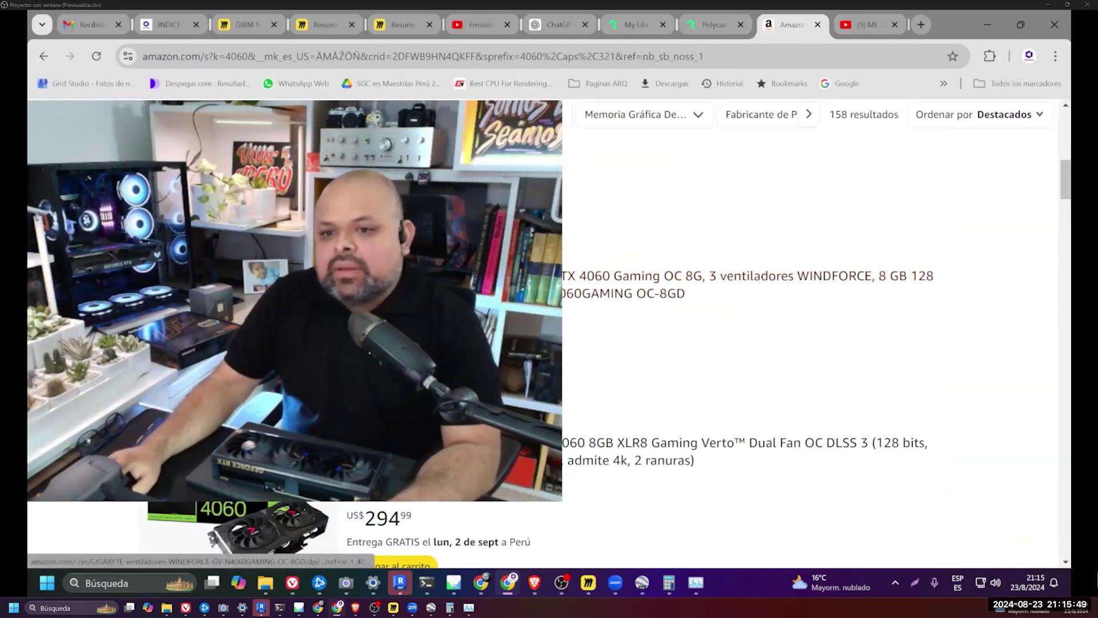
pyautogui.scroll(-3, 738, 286)
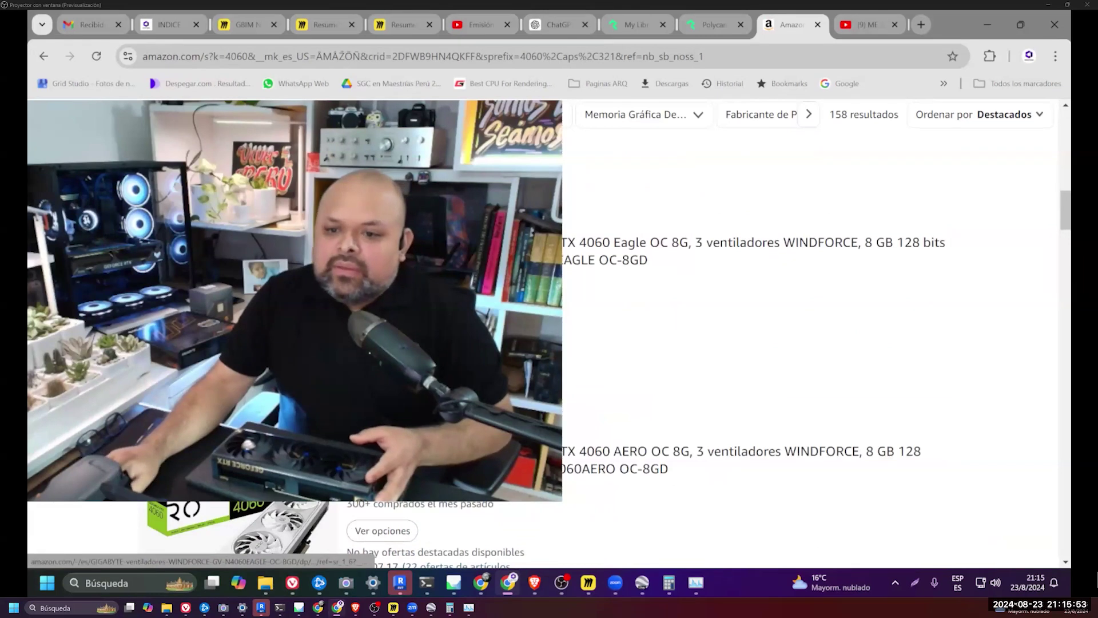
pyautogui.scroll(-3, 645, 328)
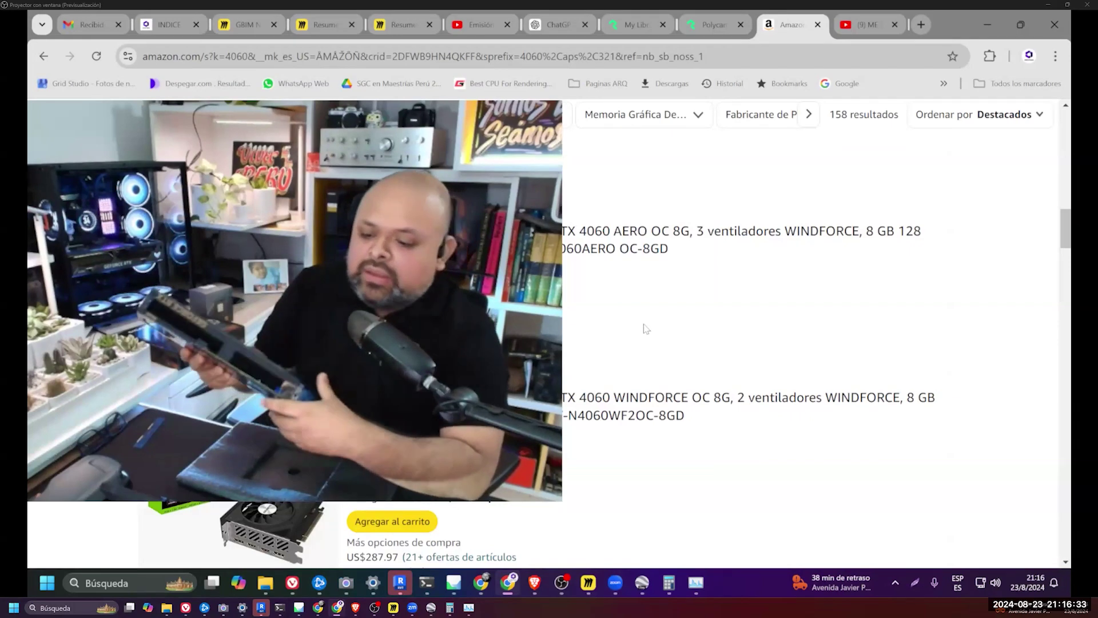
pyautogui.scroll(9, 652, 114)
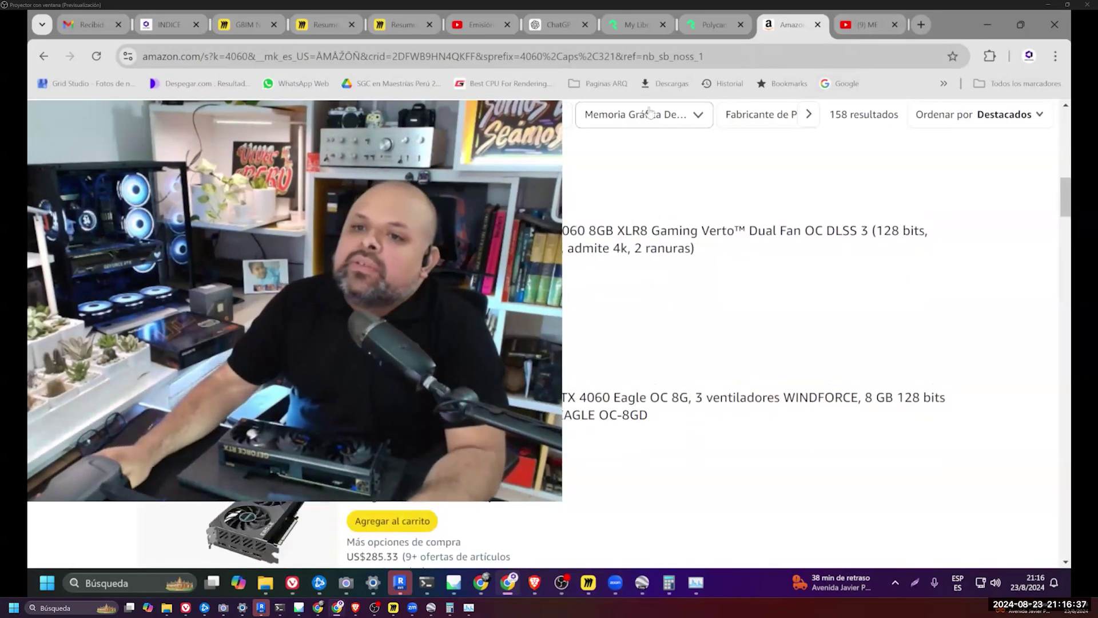
pyautogui.click(594, 27)
# - Google '4060 x 307' and open UserBenchmark's RTX 4060 vs 3070 comparison
pyautogui.hotkey('ctrl', 'l')
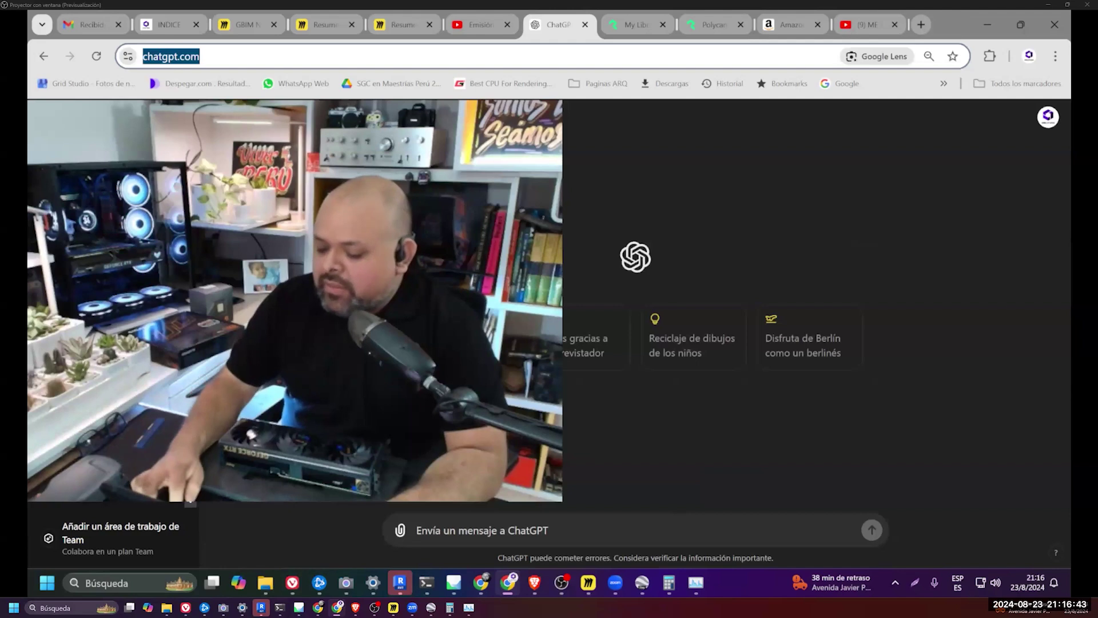
pyautogui.write('4060 x 307')
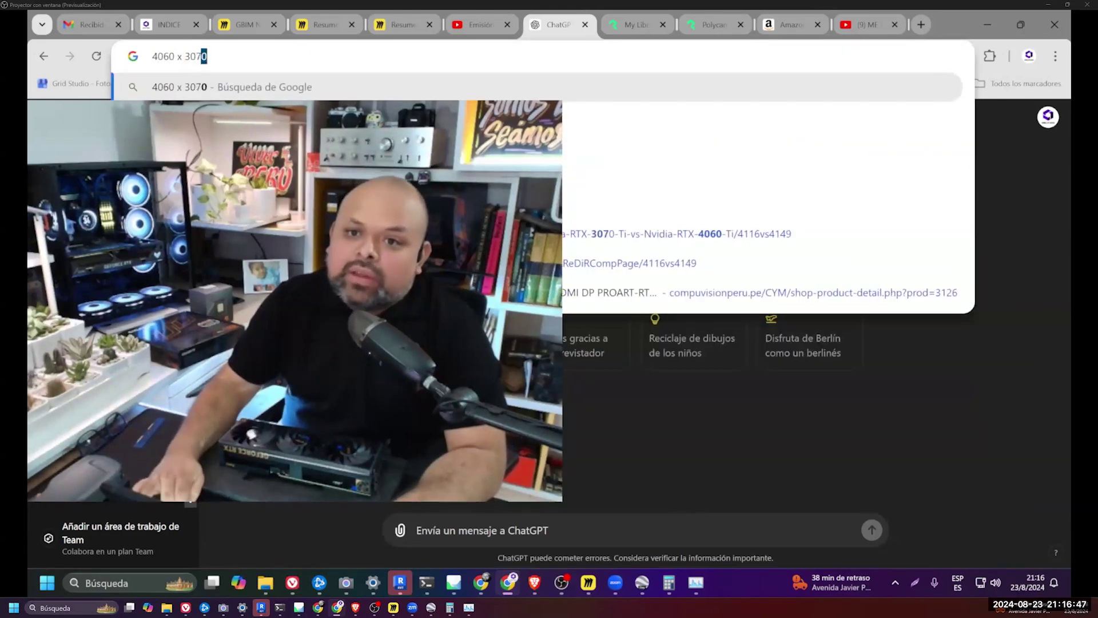
pyautogui.press('Return')
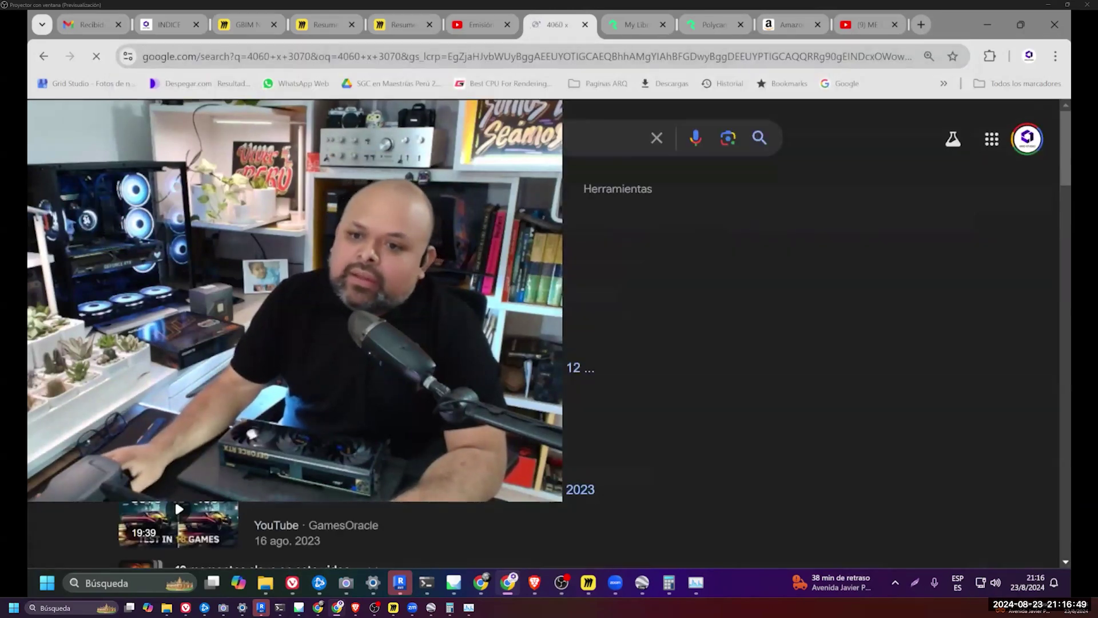
pyautogui.scroll(-8, 801, 343)
pyautogui.scroll(-5, 801, 343)
pyautogui.scroll(-5, 800, 343)
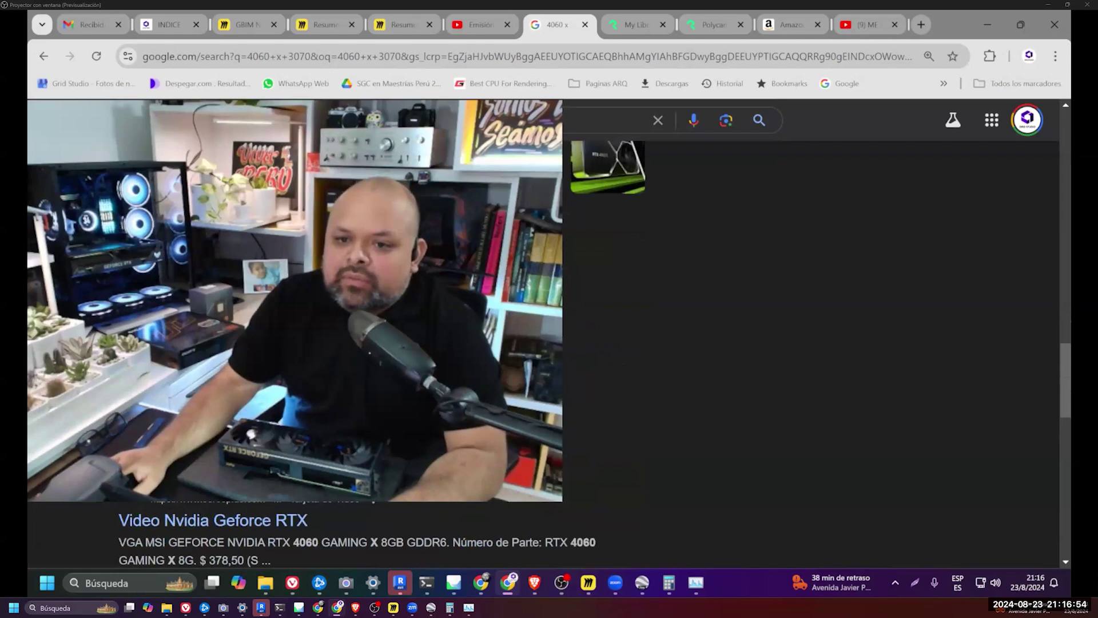
pyautogui.click(257, 138)
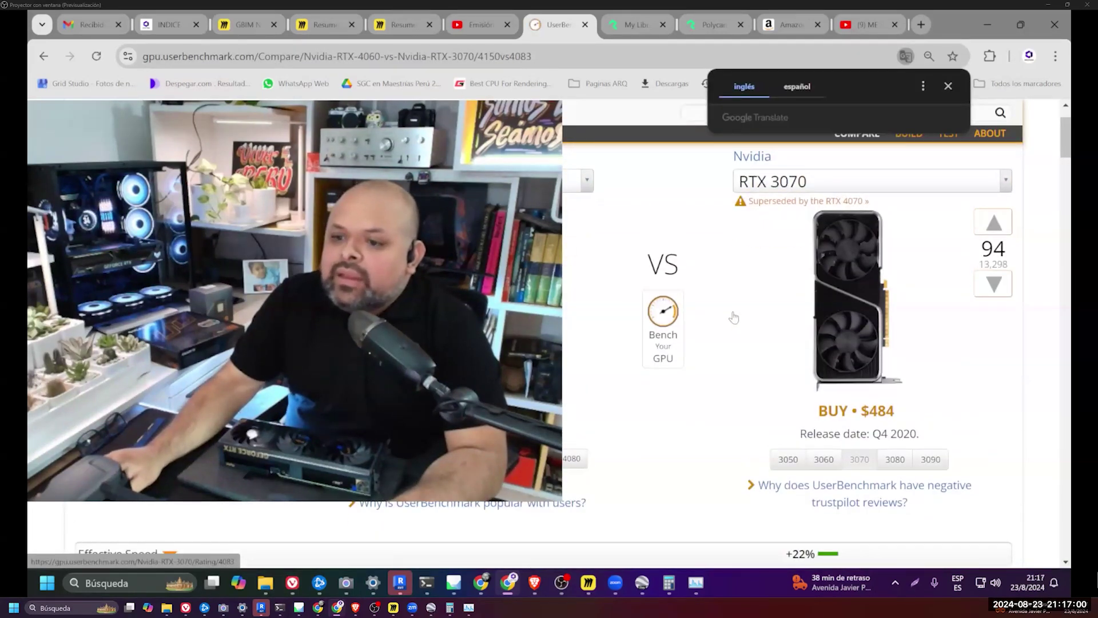
pyautogui.scroll(-1, 767, 454)
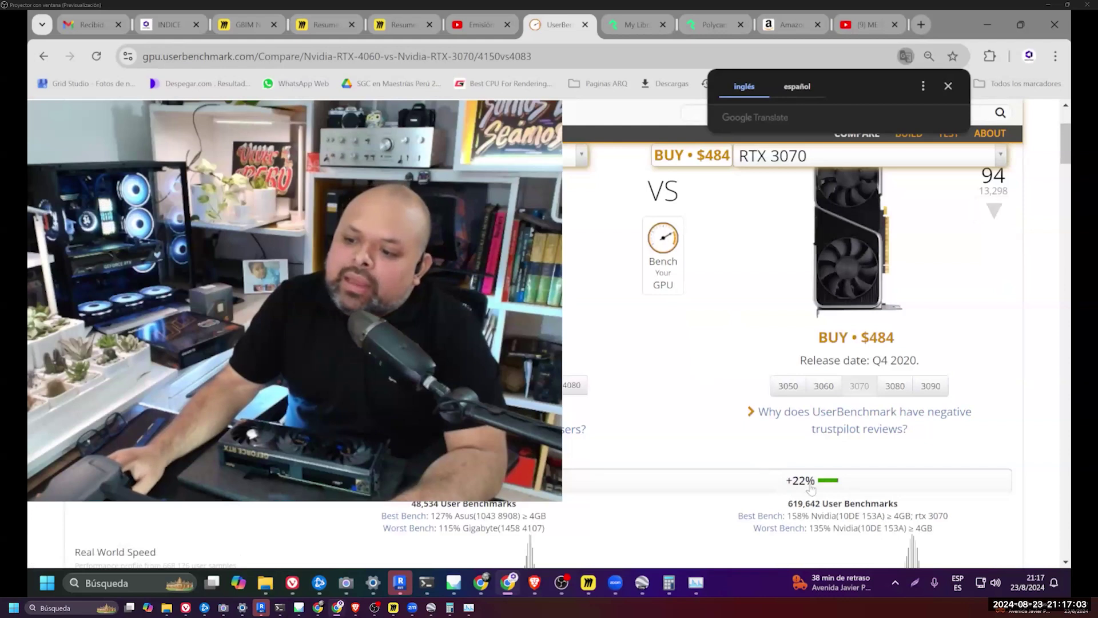
pyautogui.scroll(2, 727, 452)
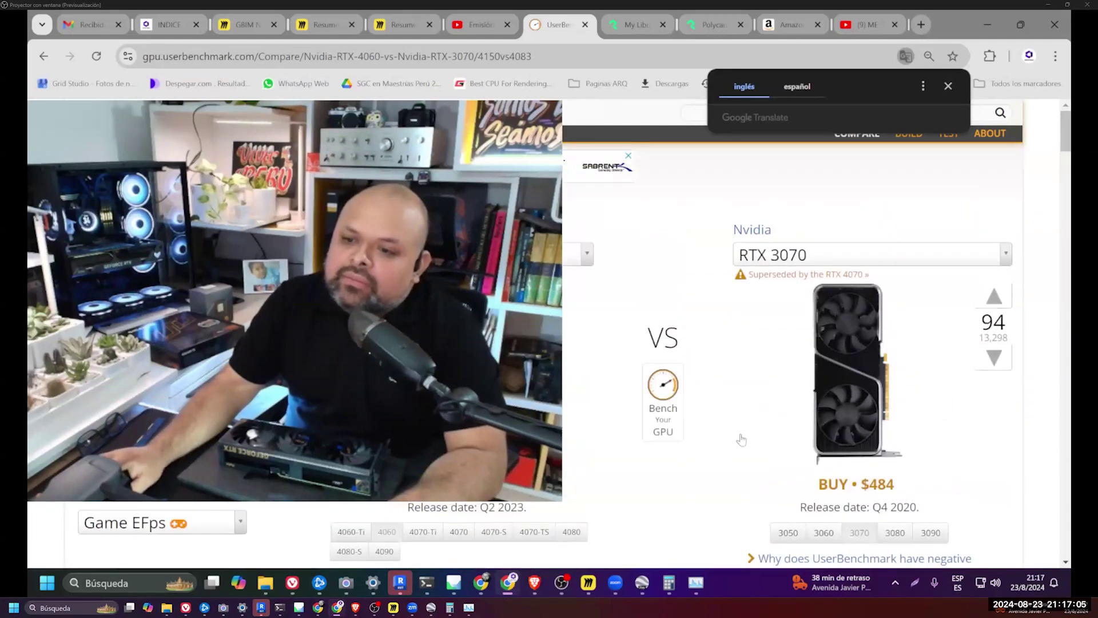
# - Compare the RTX 4060 against the RTX 2080-Ti, then the GTX 1080-Ti at $499
pyautogui.click(815, 262)
pyautogui.write('20')
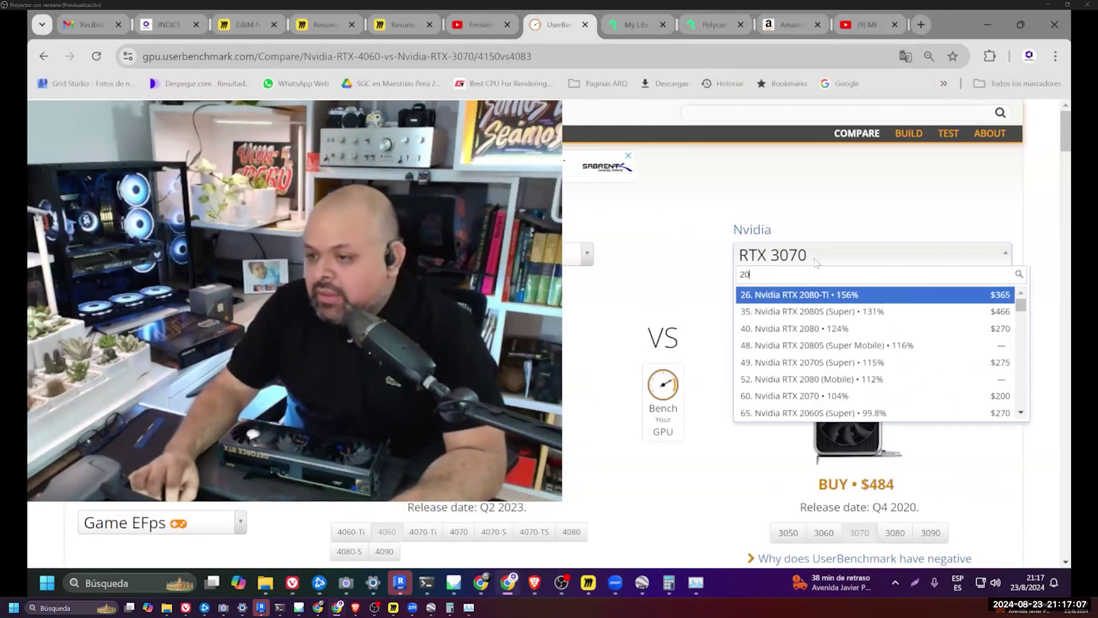
pyautogui.click(757, 289)
pyautogui.click(789, 255)
pyautogui.write('1080')
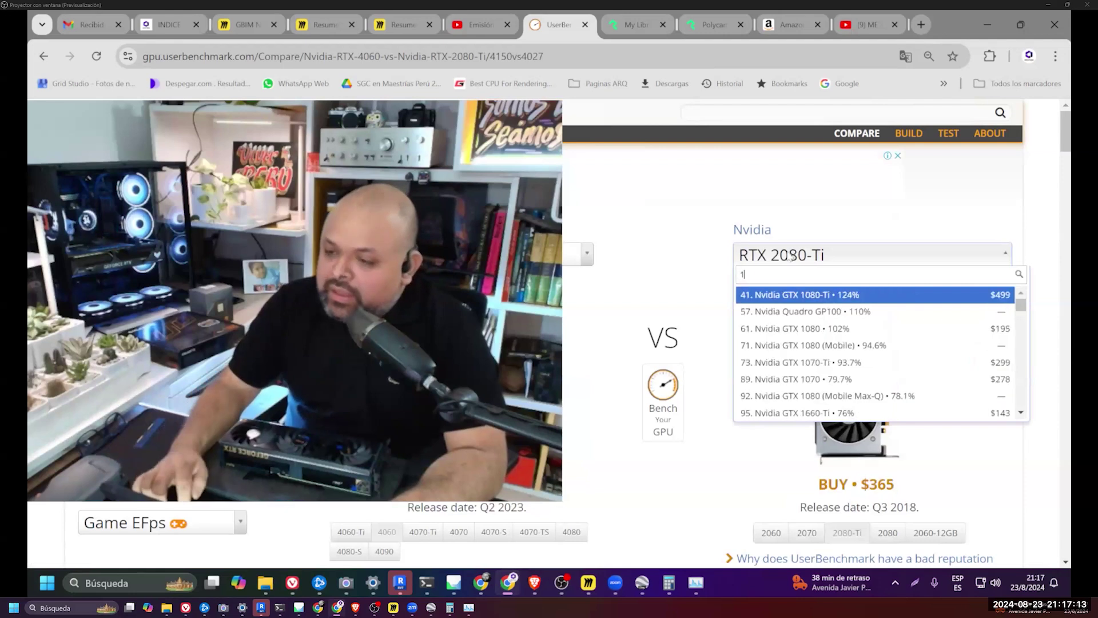
pyautogui.click(796, 295)
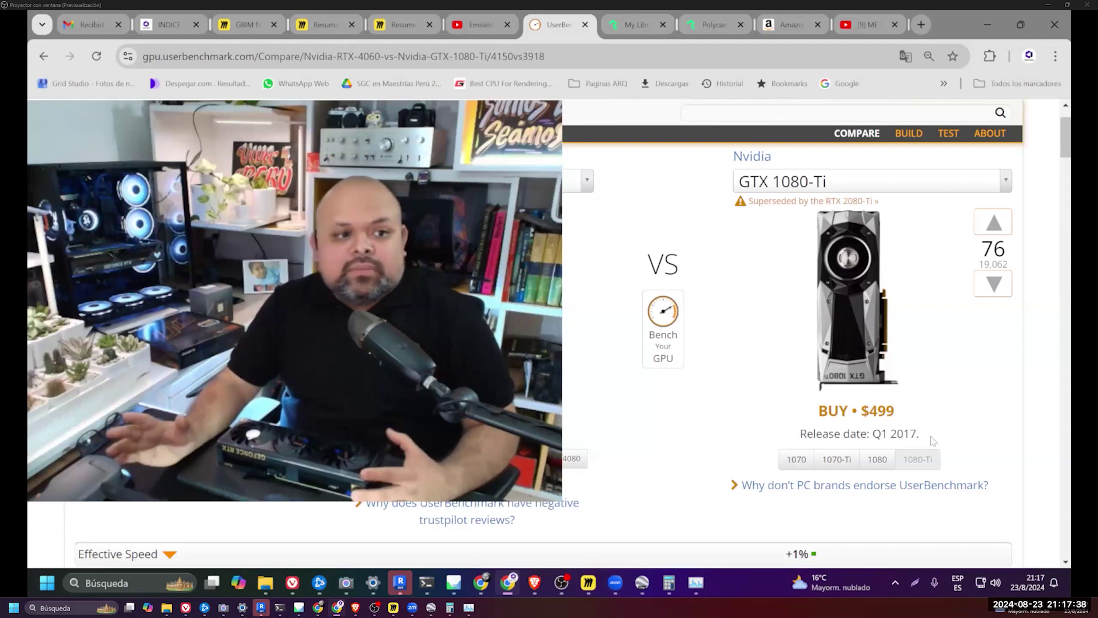
pyautogui.moveTo(896, 410); pyautogui.dragTo(860, 410)
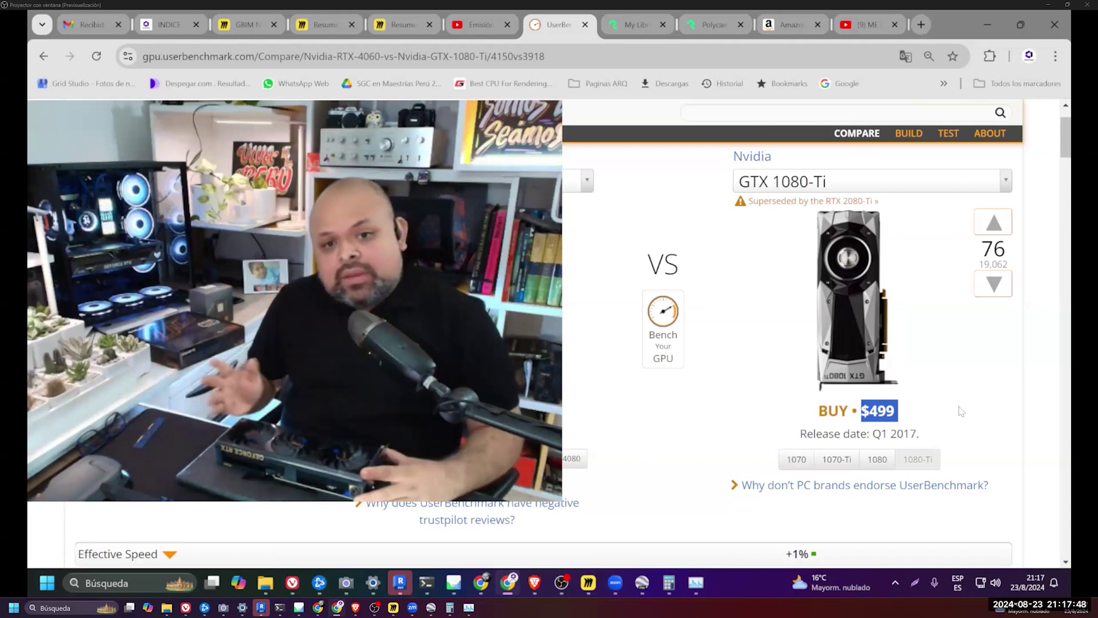
# - Compare the RTX 3050 against the RTX 4070 Ti Super, a +236% effective speed gap
pyautogui.click(817, 184)
pyautogui.write('40')
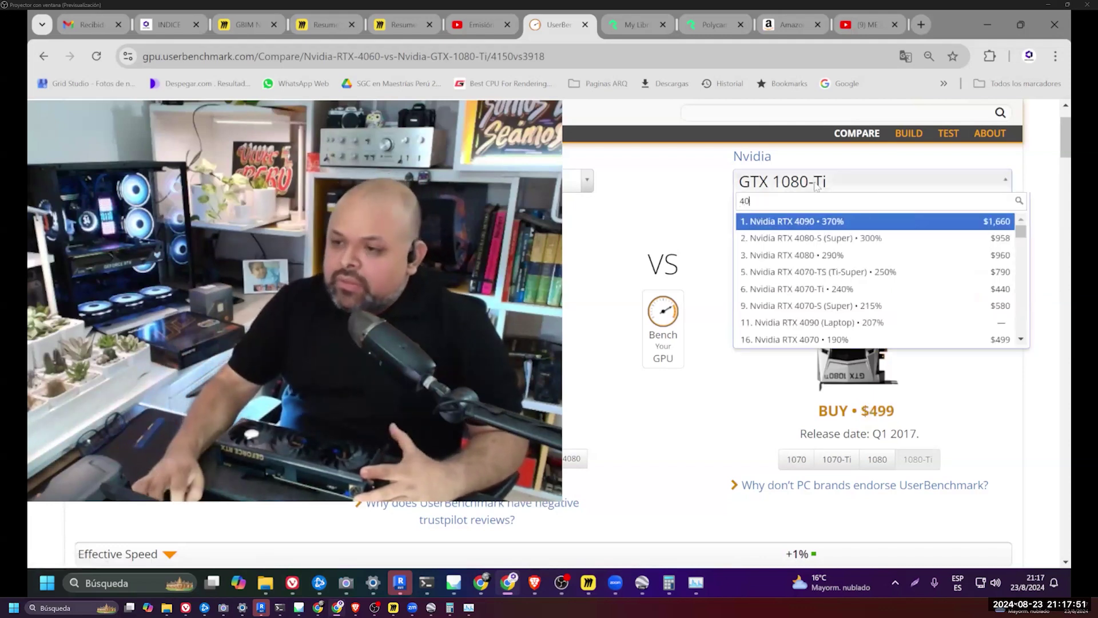
pyautogui.write('70')
pyautogui.press('Return')
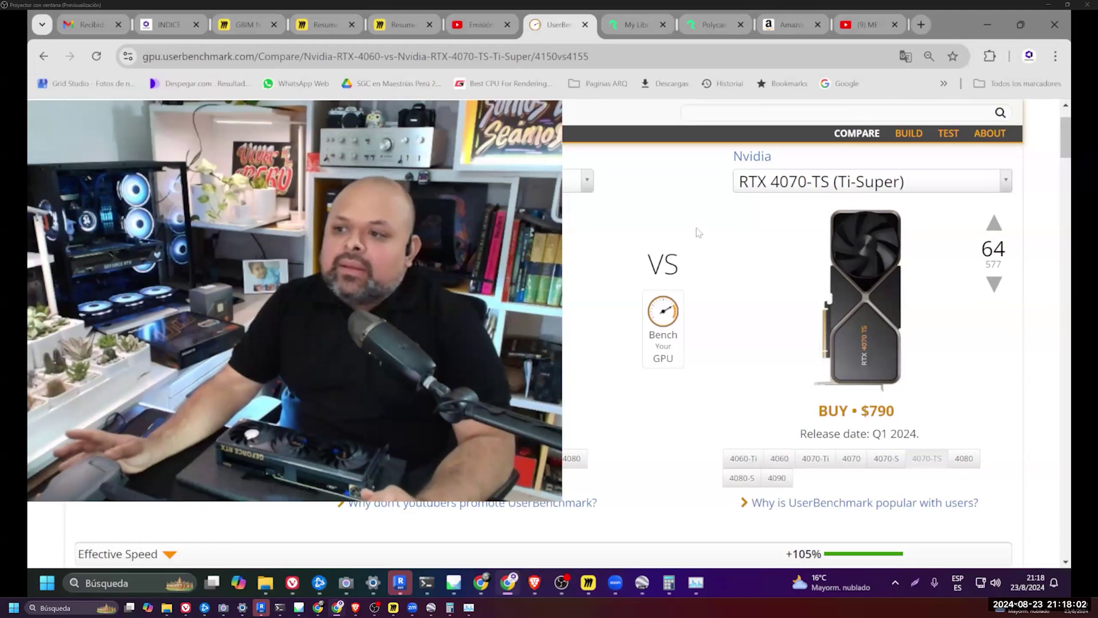
pyautogui.click(583, 181)
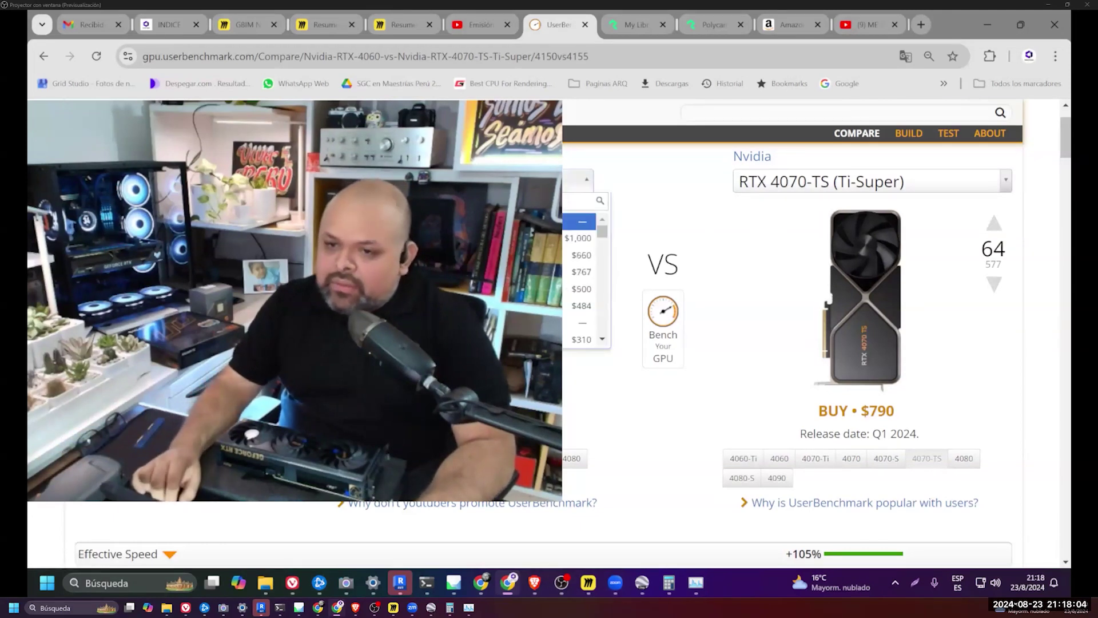
pyautogui.write('3050')
pyautogui.press('Return')
pyautogui.scroll(1, 723, 275)
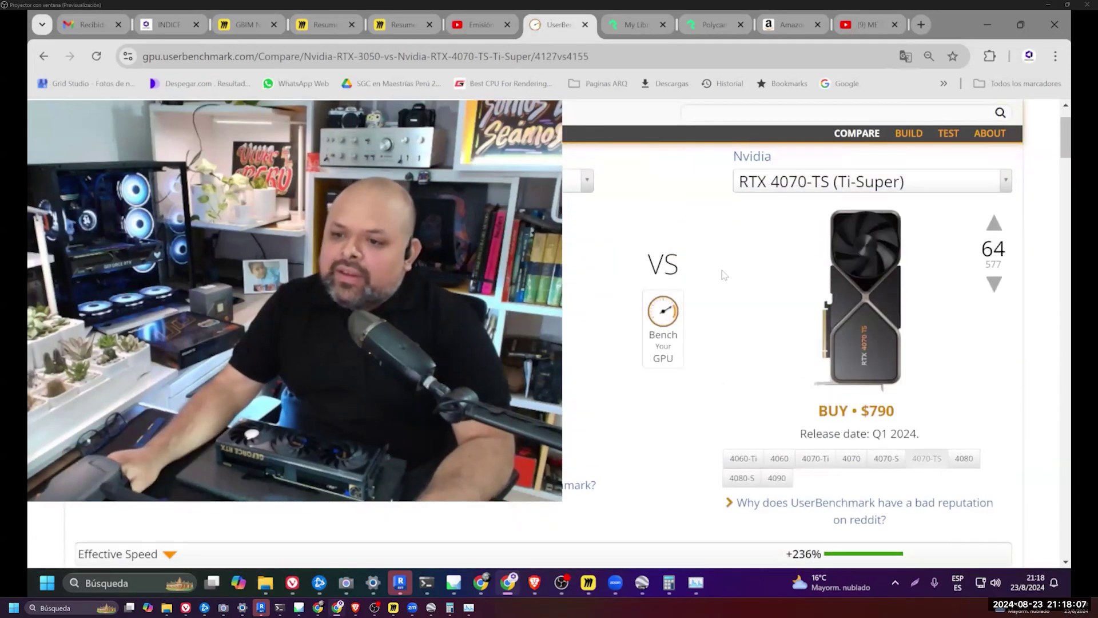
pyautogui.keyDown('ctrl'); pyautogui.scroll(-1, 724, 274); pyautogui.keyUp('ctrl')
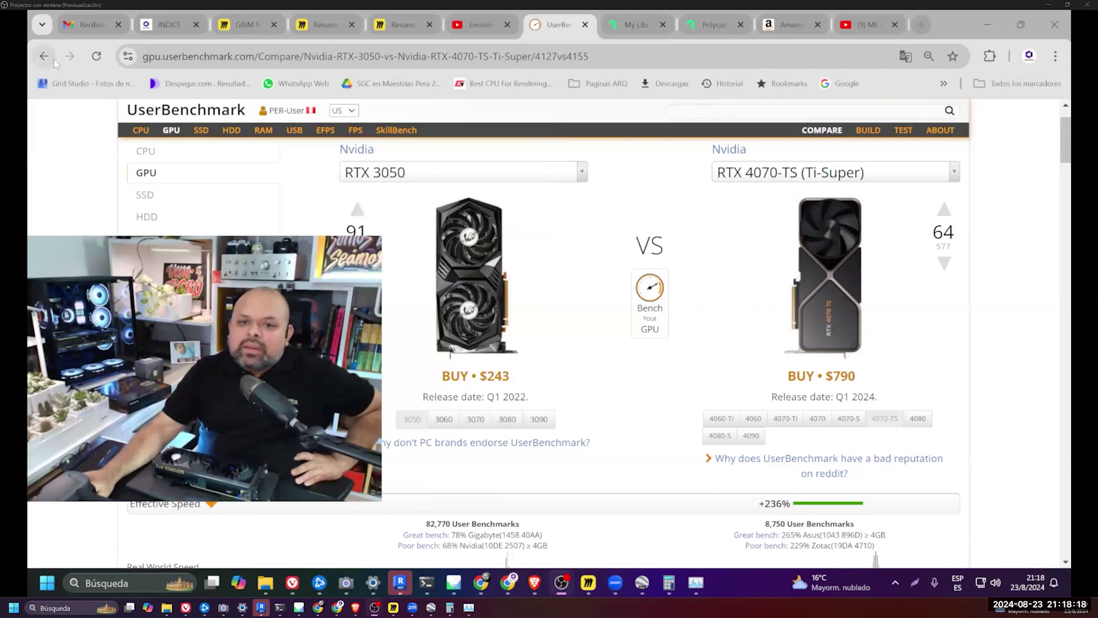
# - Set the first comparison card to the RTX 3050, then to the RTX 4070-Ti
pyautogui.click(51, 58)
pyautogui.click(398, 177)
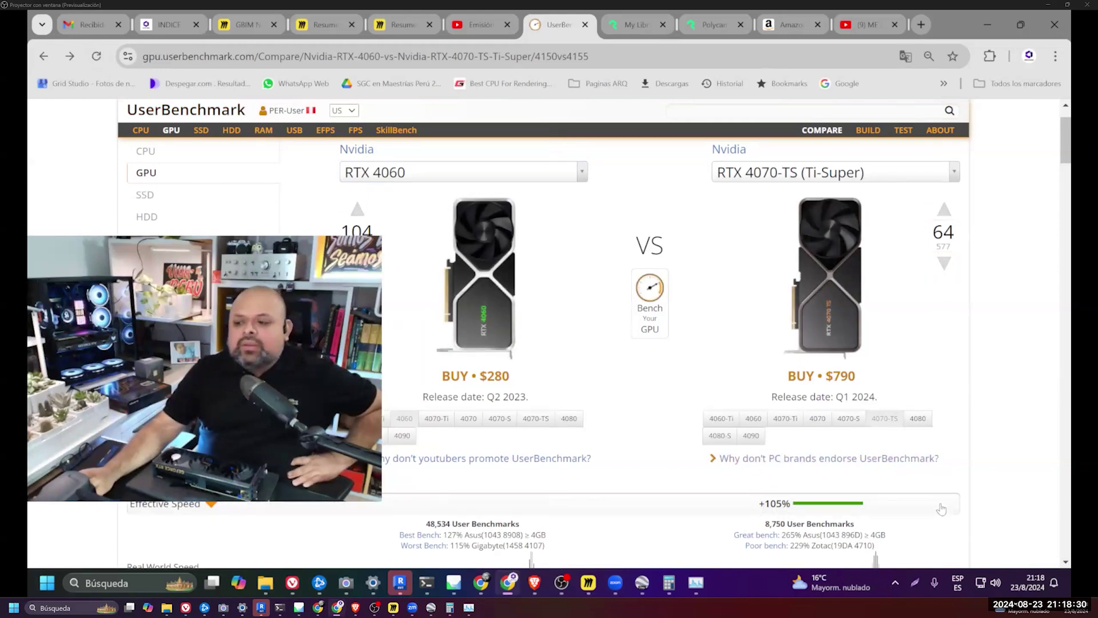
pyautogui.click(497, 174)
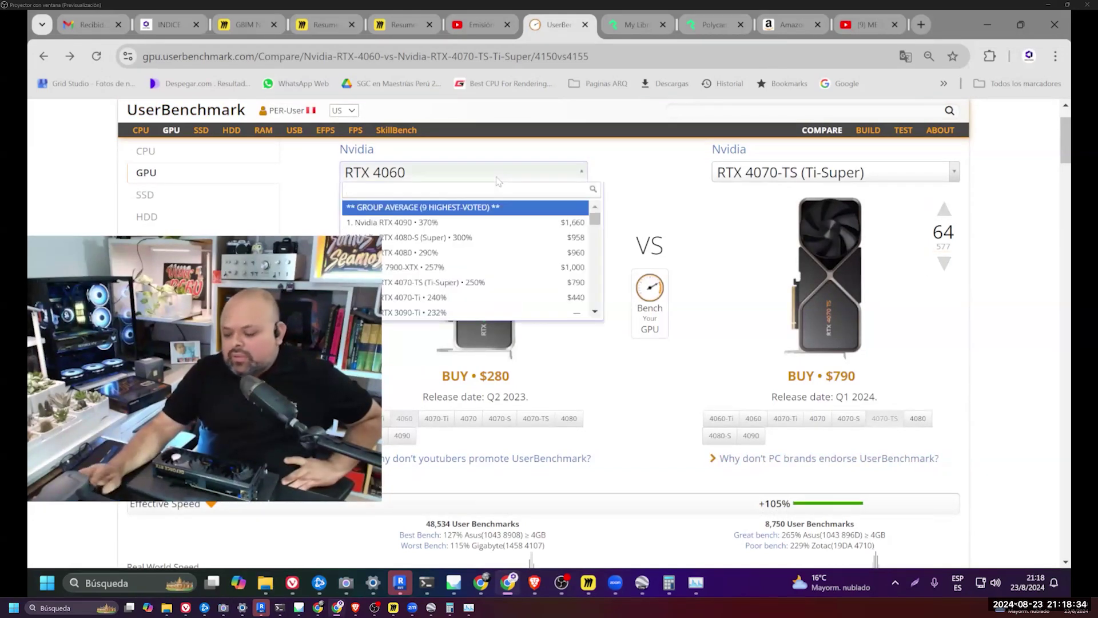
pyautogui.write('3050')
pyautogui.press('Return')
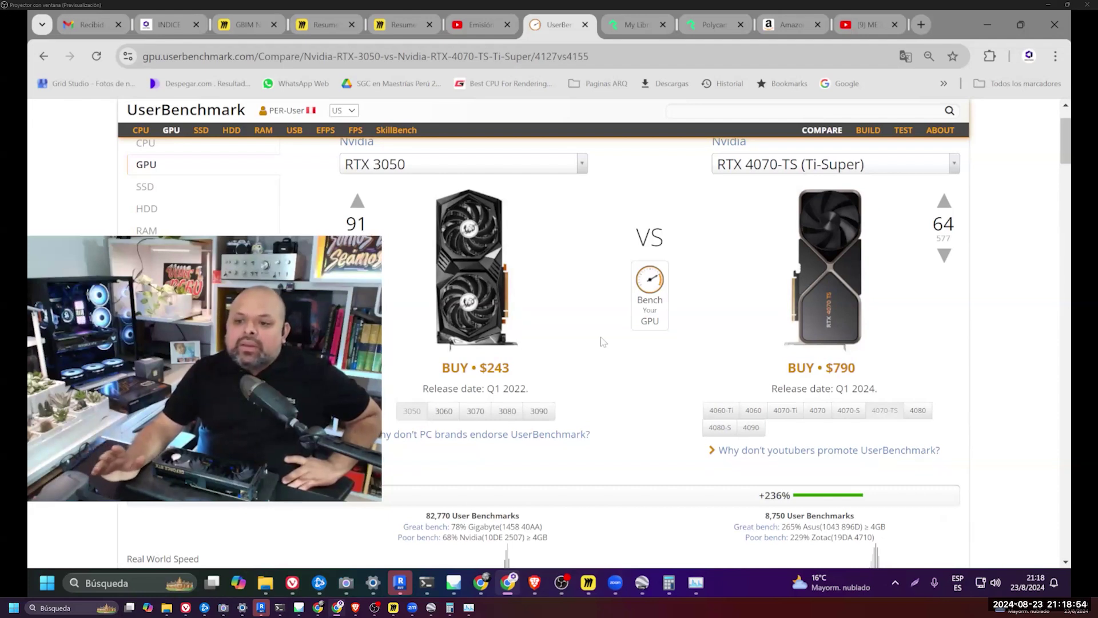
pyautogui.click(486, 168)
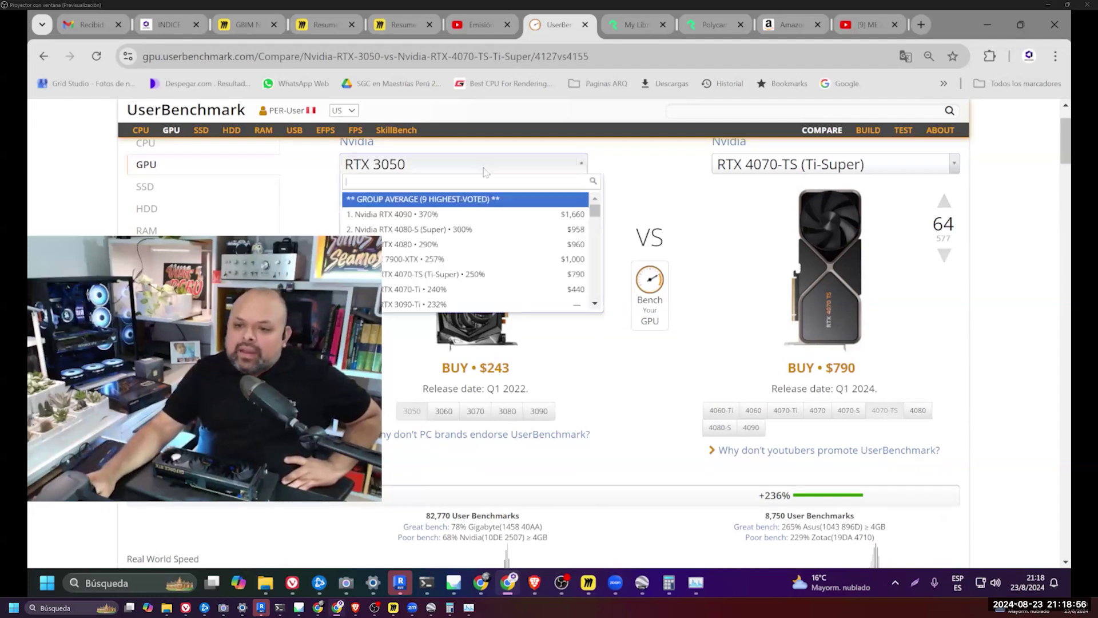
pyautogui.click(454, 289)
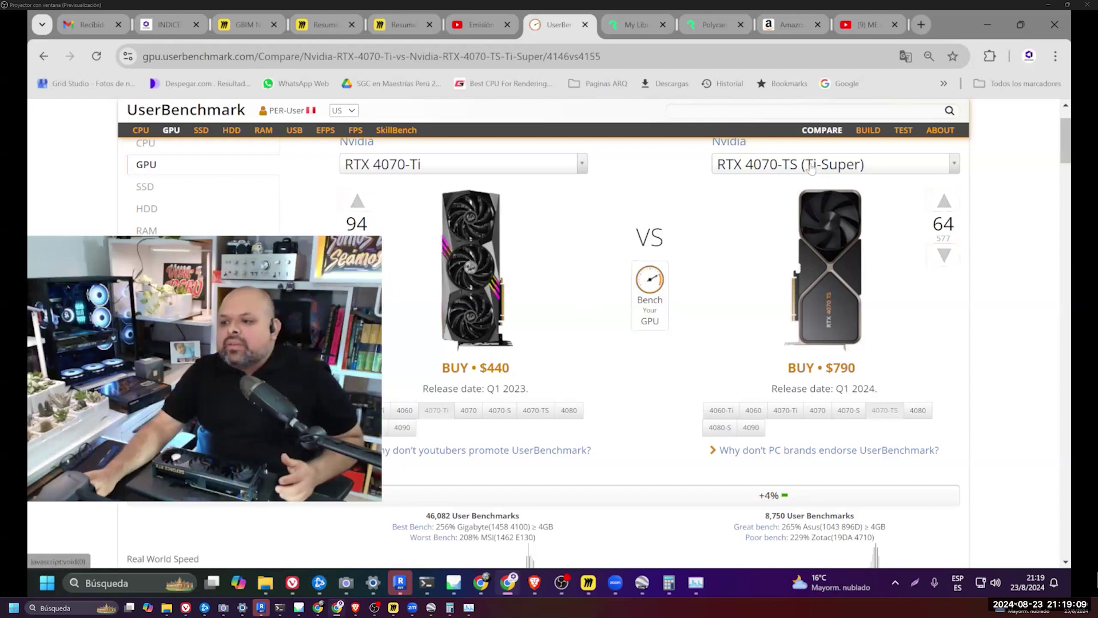
# - Compare the RTX 4080 Super against the RTX 4090, showing a +23% gap
pyautogui.click(829, 164)
pyautogui.click(801, 245)
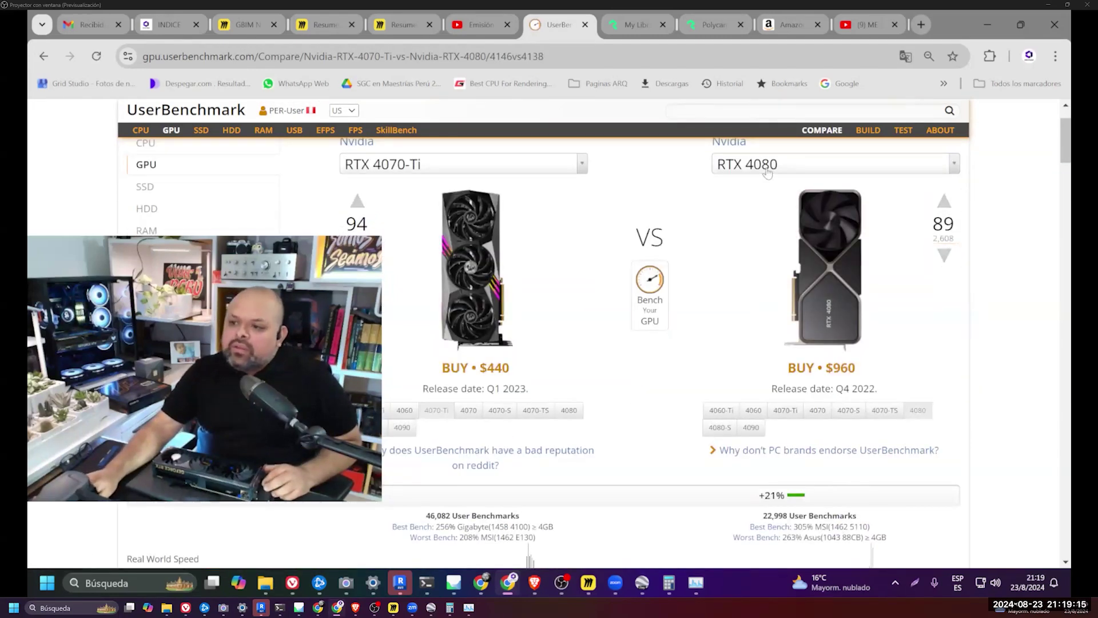
pyautogui.click(766, 166)
pyautogui.write('4090')
pyautogui.press('Return')
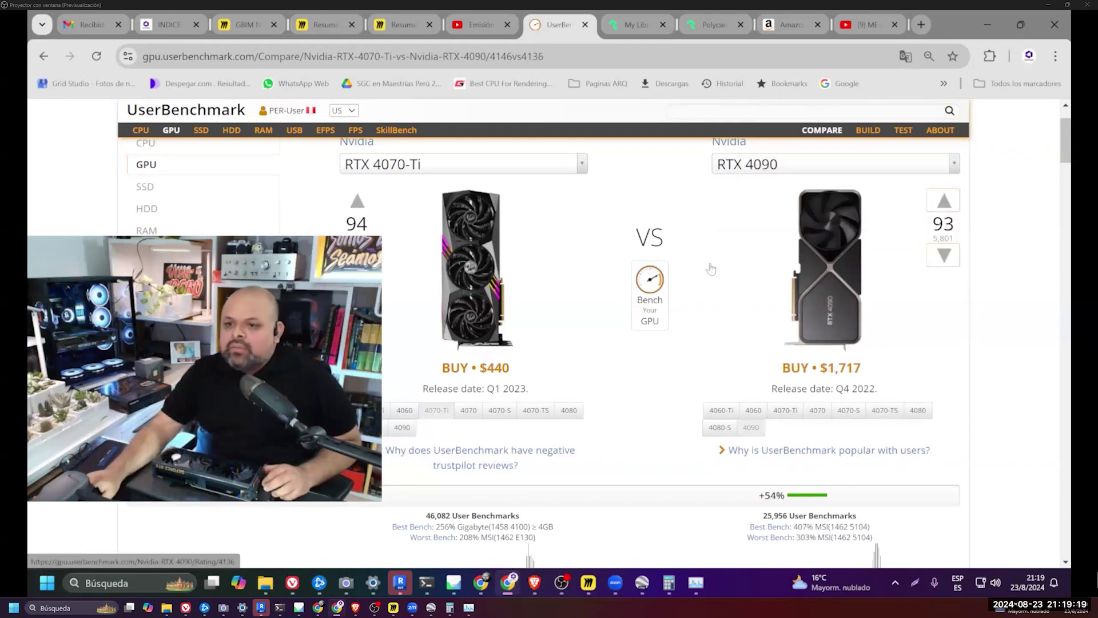
pyautogui.click(510, 167)
pyautogui.write('4080')
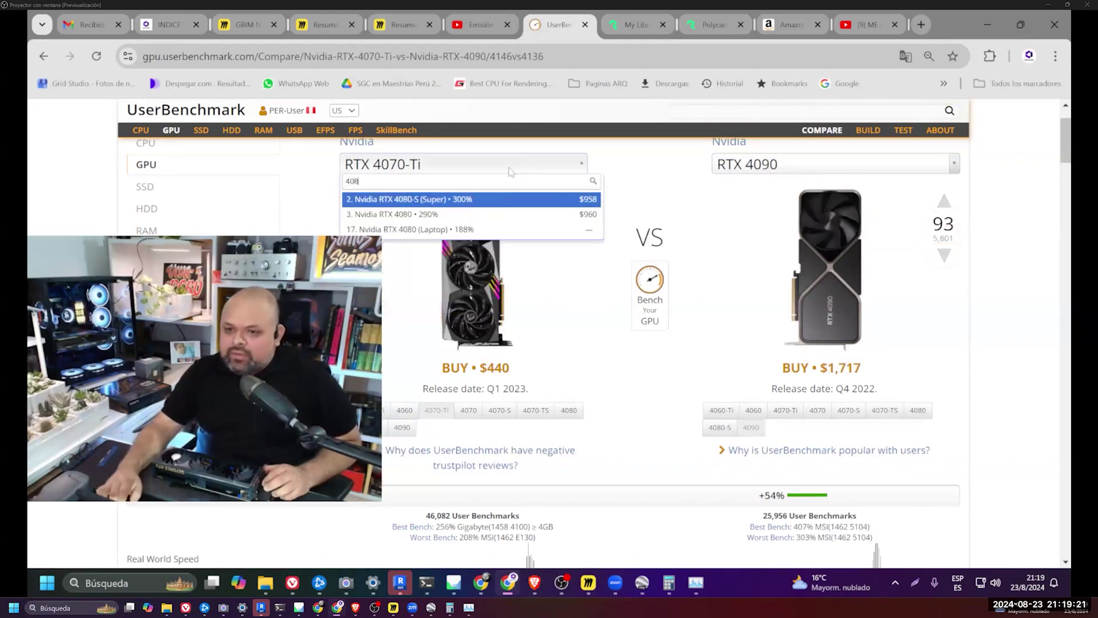
pyautogui.press('Return')
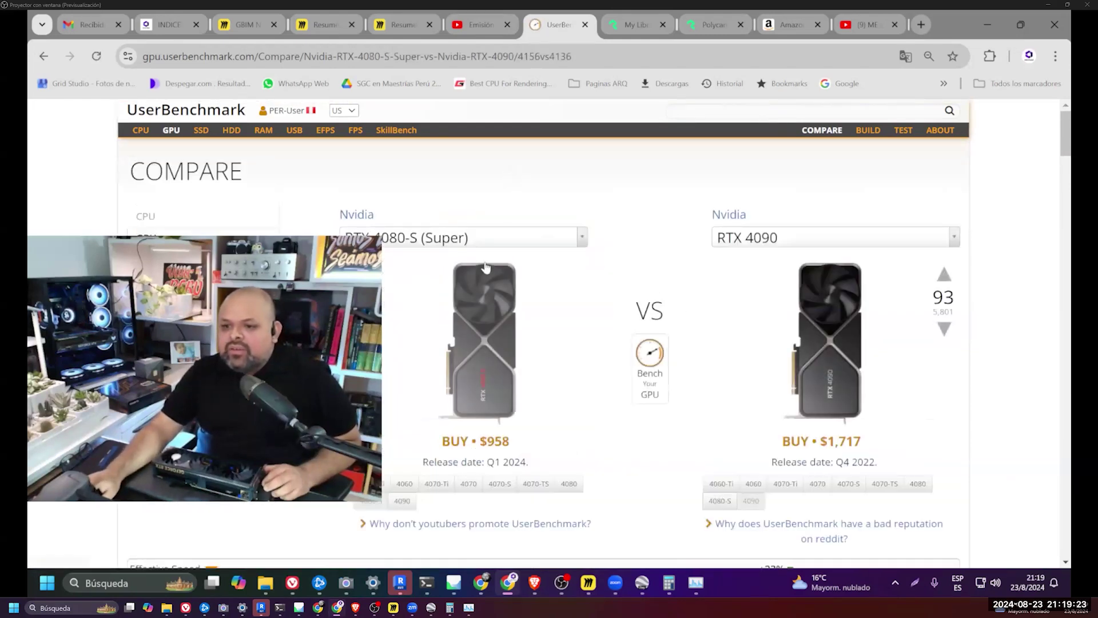
pyautogui.scroll(-3, 605, 264)
pyautogui.scroll(-1, 637, 285)
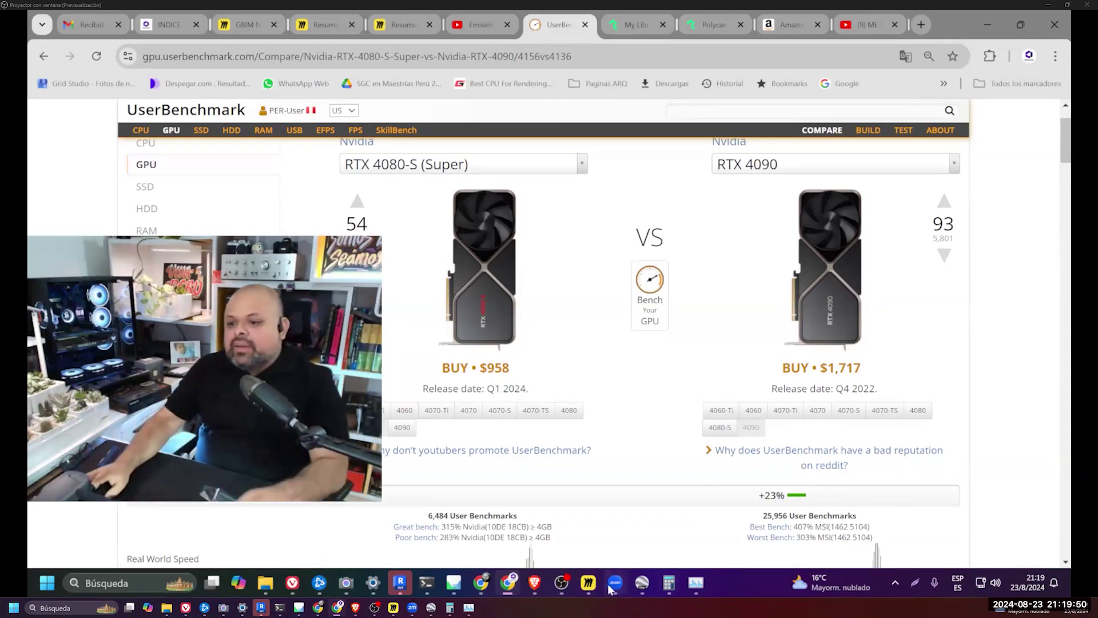
pyautogui.hotkey('alt', 'Tab')
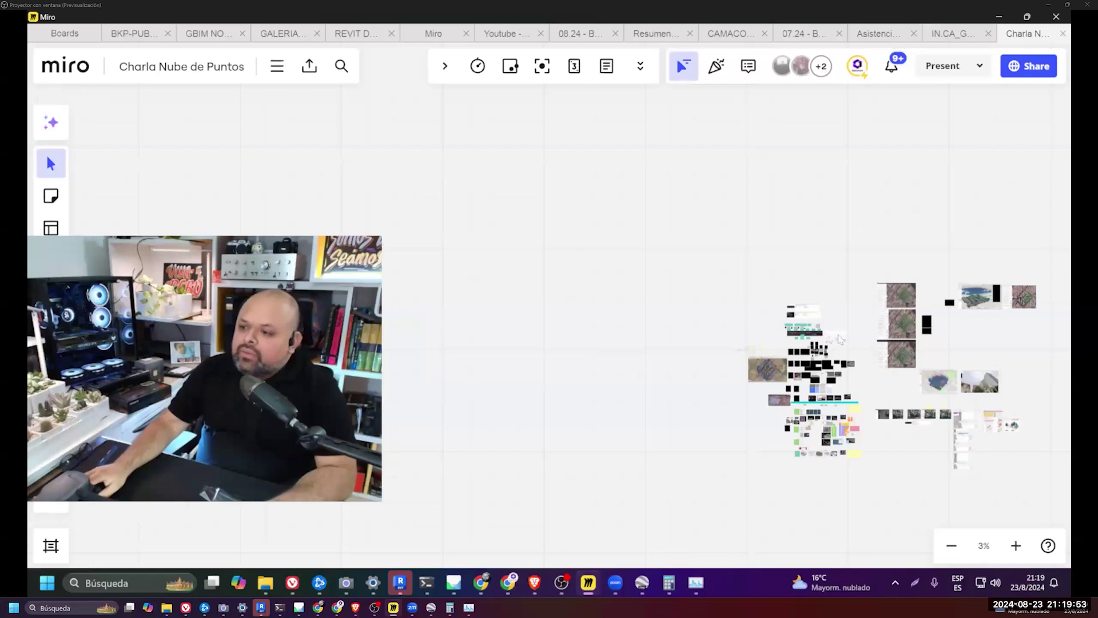
# - Zoom and pan the Miro board to the Usos BIM Nacionales table
pyautogui.scroll(10, 874, 343)
pyautogui.scroll(-2, 711, 366)
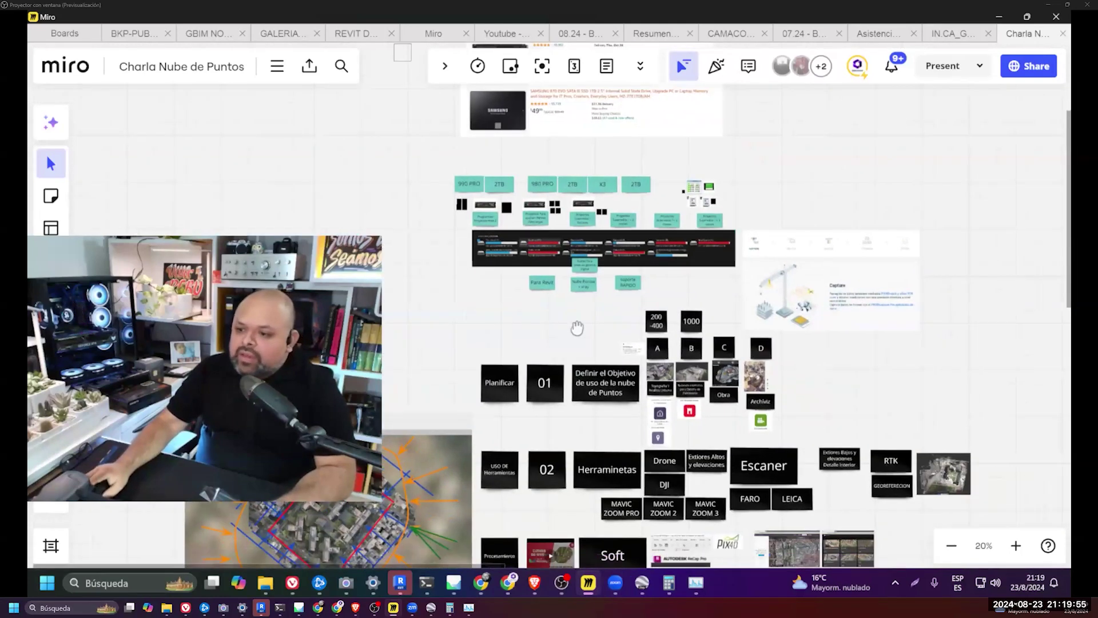
pyautogui.scroll(5, 649, 367)
pyautogui.scroll(-3, 689, 348)
pyautogui.moveTo(699, 316); pyautogui.dragTo(721, 123)
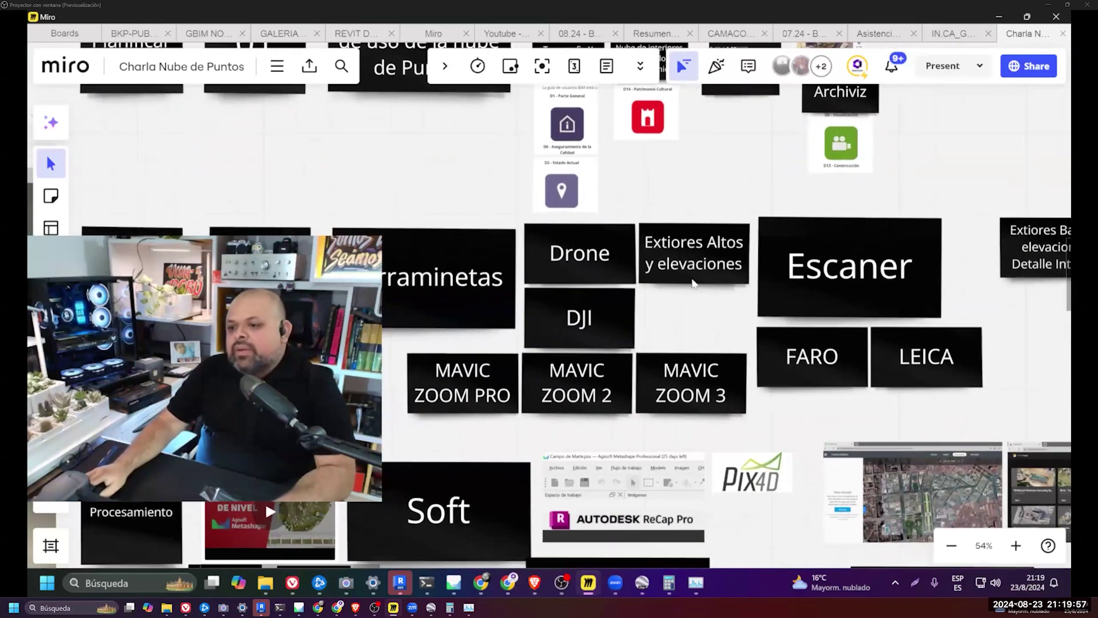
pyautogui.moveTo(265, 501); pyautogui.dragTo(294, 388)
pyautogui.scroll(-2, 549, 294)
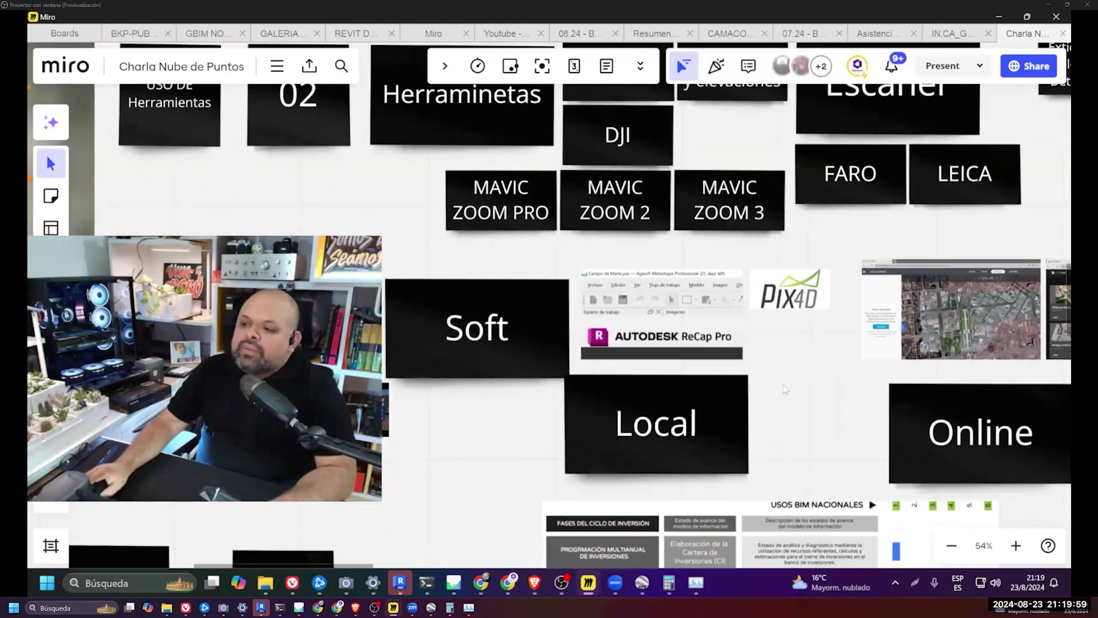
pyautogui.hscroll(5, 549, 293)
pyautogui.scroll(-2, 549, 294)
pyautogui.scroll(-4, 632, 211)
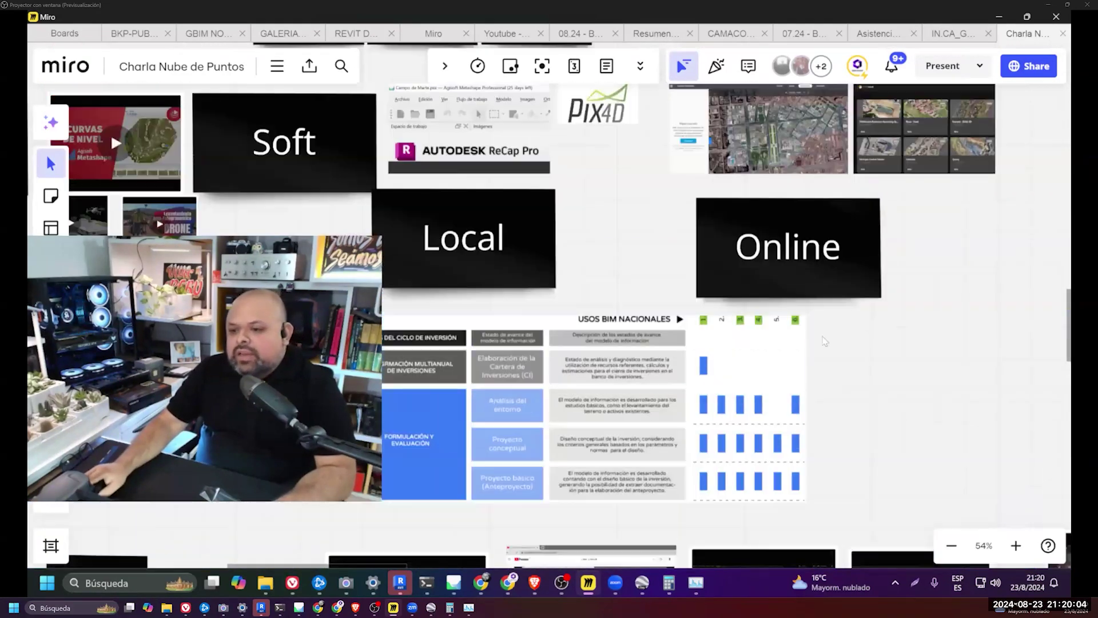
pyautogui.scroll(5, 850, 323)
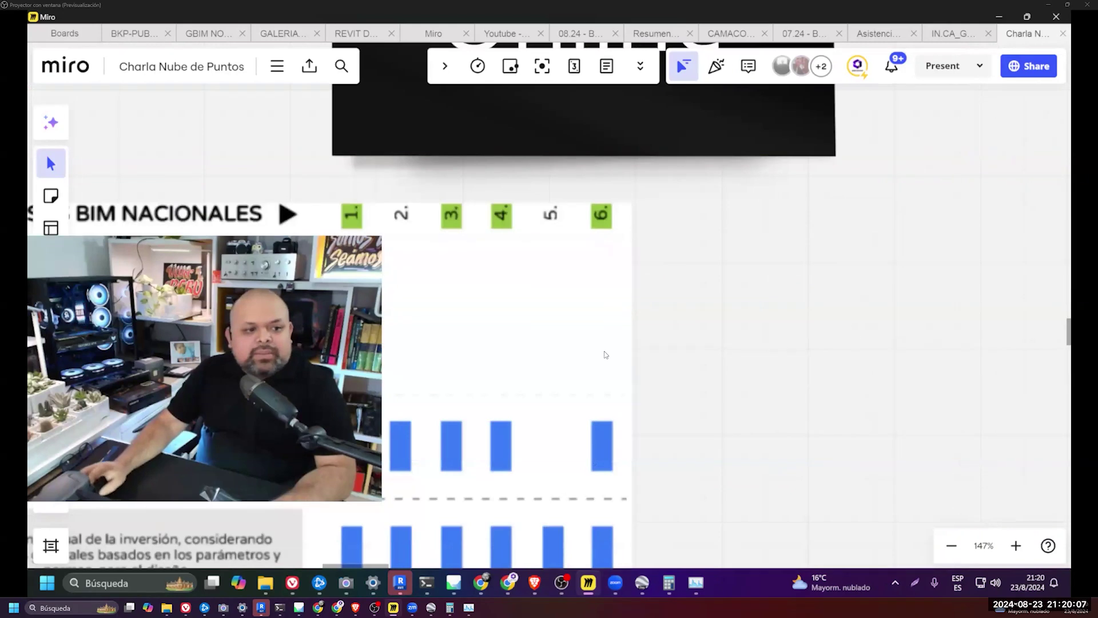
pyautogui.moveTo(775, 373)
pyautogui.mouseDown()
pyautogui.moveTo(607, 194)
pyautogui.moveTo(898, 223)
pyautogui.mouseUp()
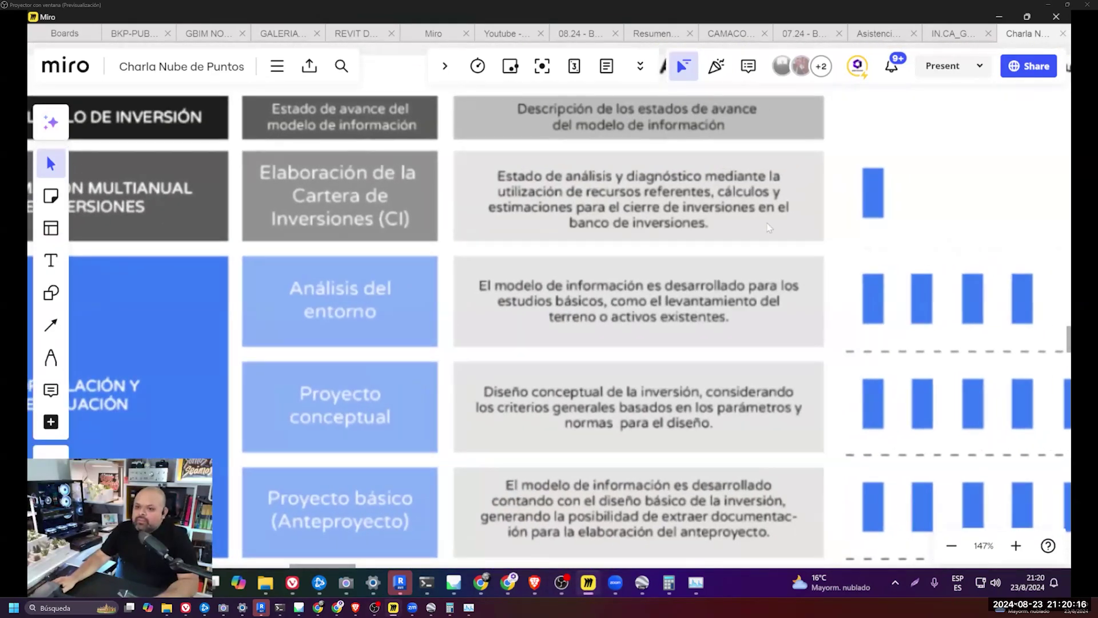
pyautogui.scroll(-5, 898, 223)
# - Move the Usos BIM Nacionales table image up and left, then deselect it
pyautogui.click(812, 366)
pyautogui.moveTo(849, 385); pyautogui.dragTo(932, 424)
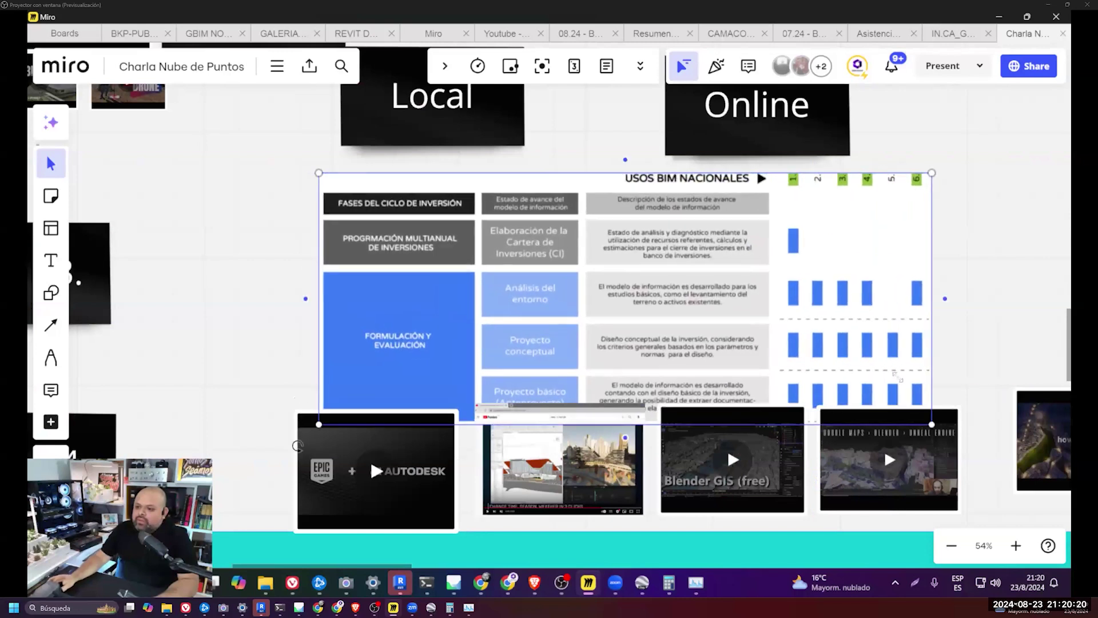
pyautogui.moveTo(886, 286); pyautogui.dragTo(796, 257)
pyautogui.click(913, 269)
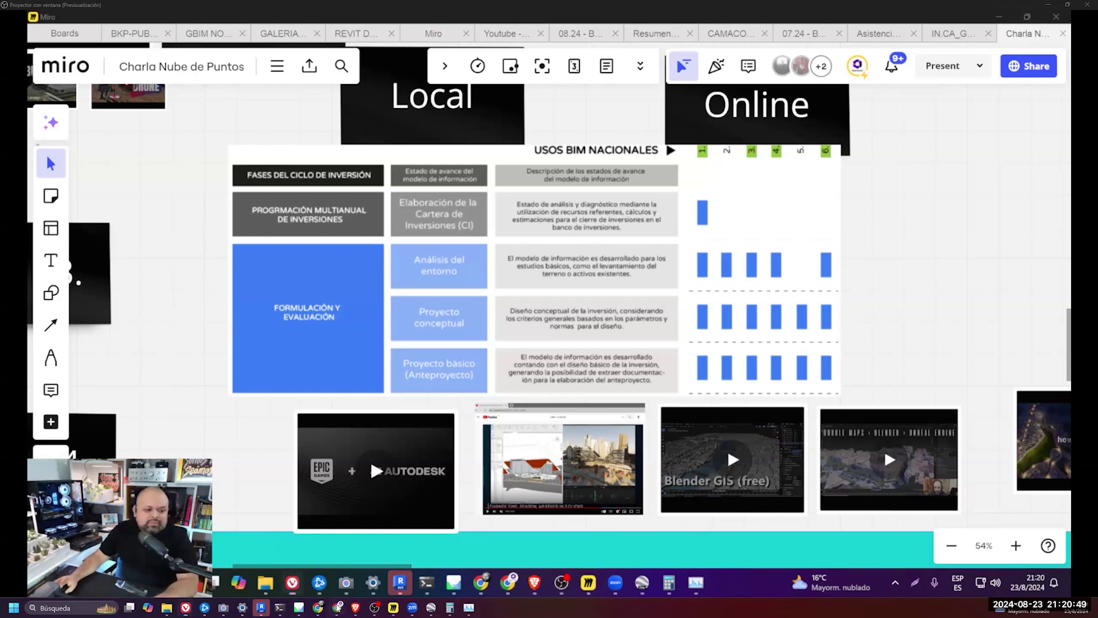
pyautogui.hotkey('alt', 'Tab')
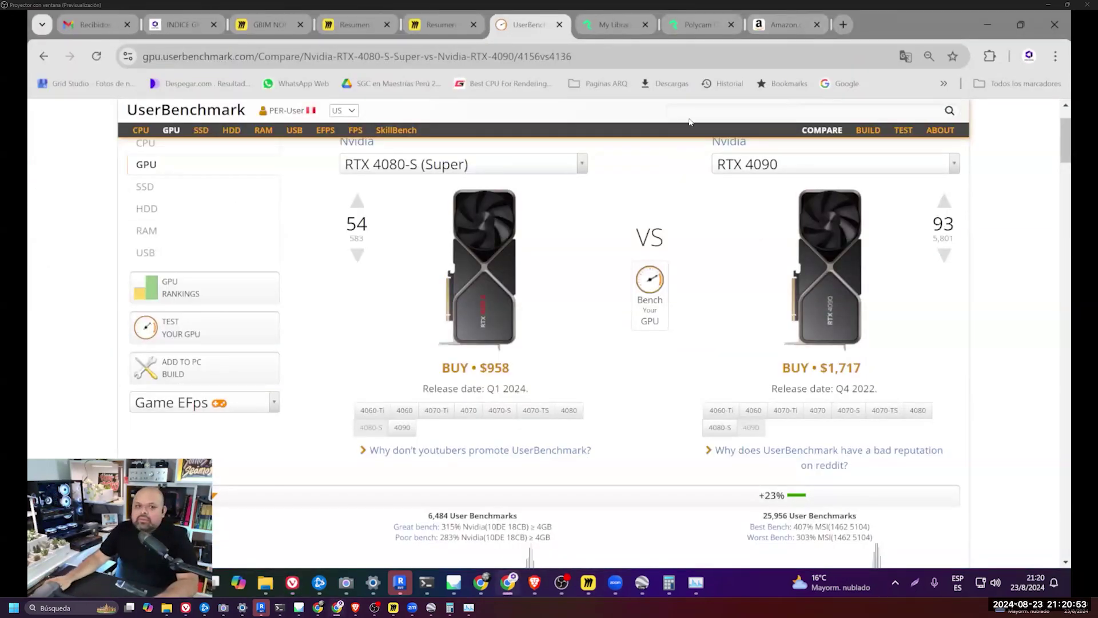
# - Glance at the maximized DroneDeploy flight map, then return to UserBenchmark and the Miro board
pyautogui.press('super+Down')
pyautogui.click(337, 606)
pyautogui.click(317, 607)
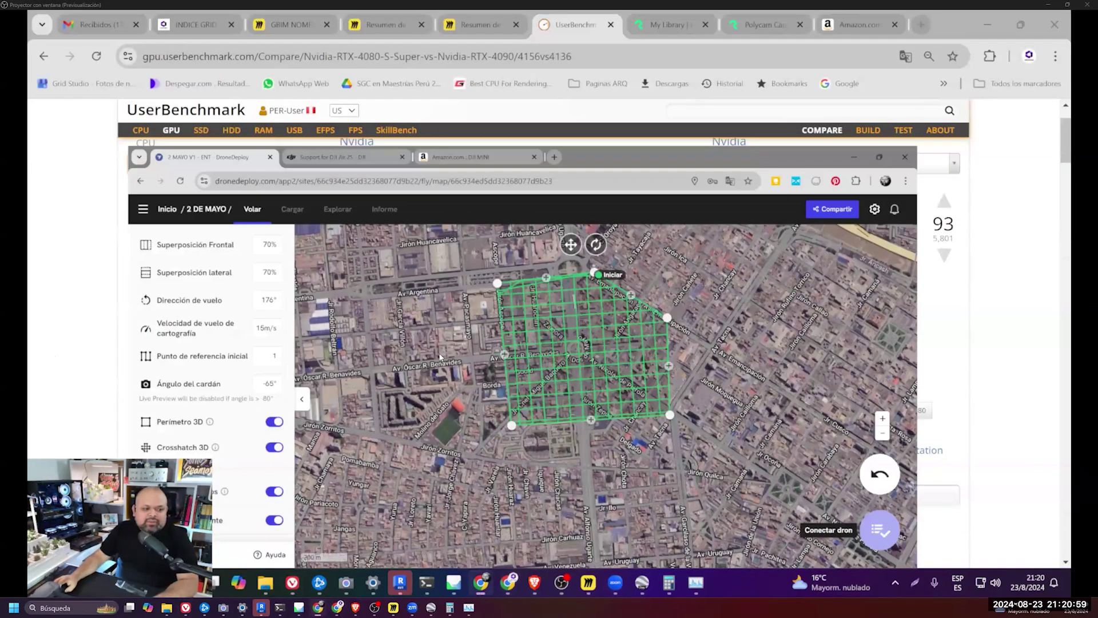
pyautogui.press('super+Up')
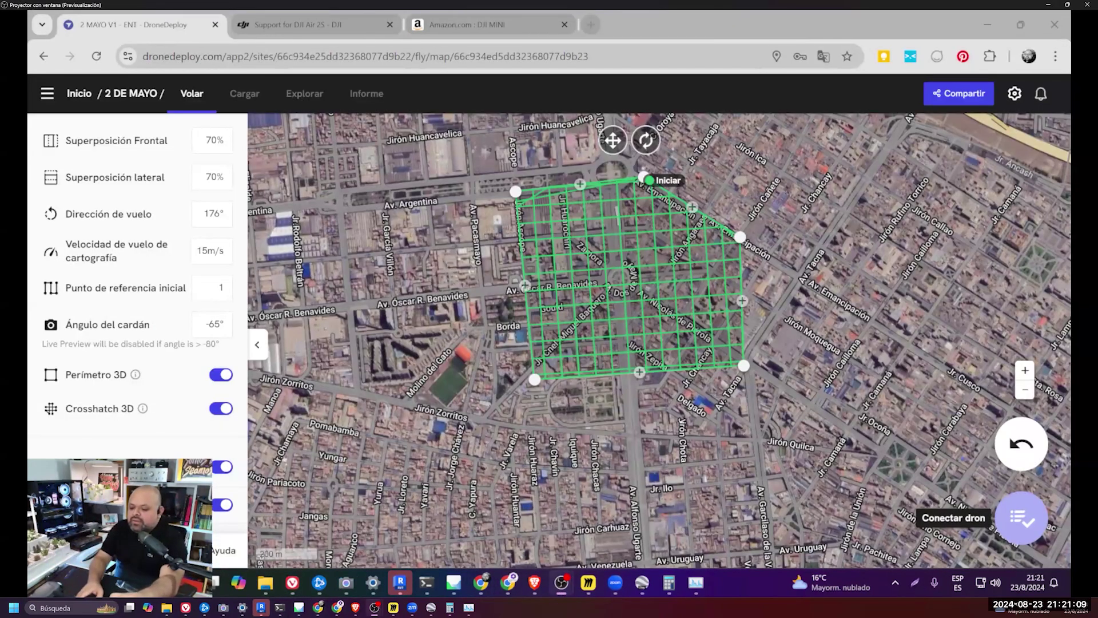
pyautogui.click(509, 586)
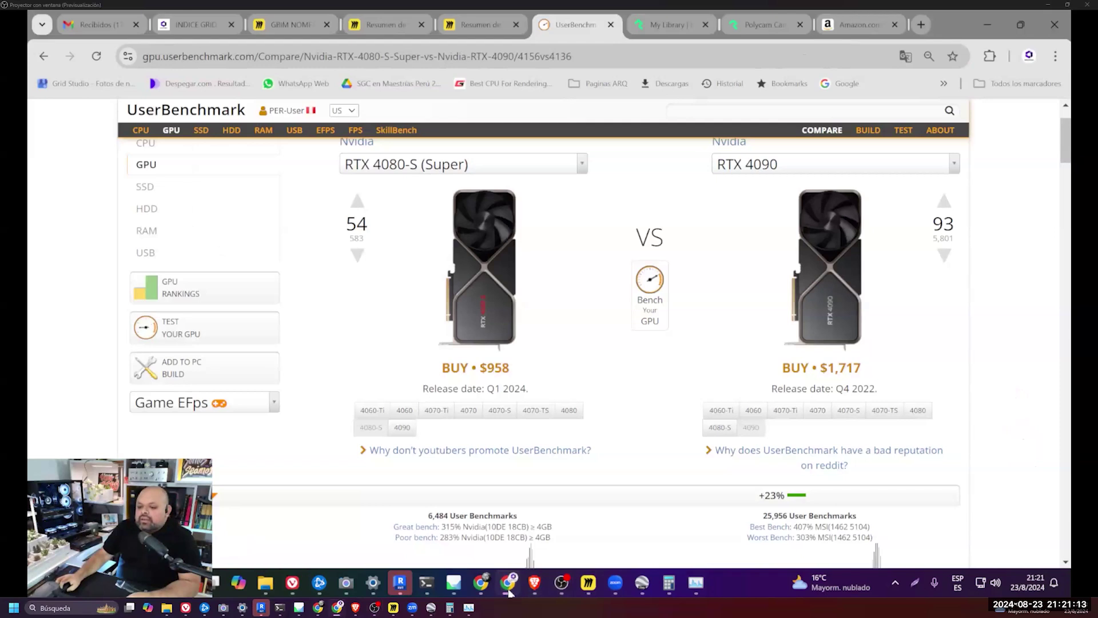
pyautogui.click(588, 582)
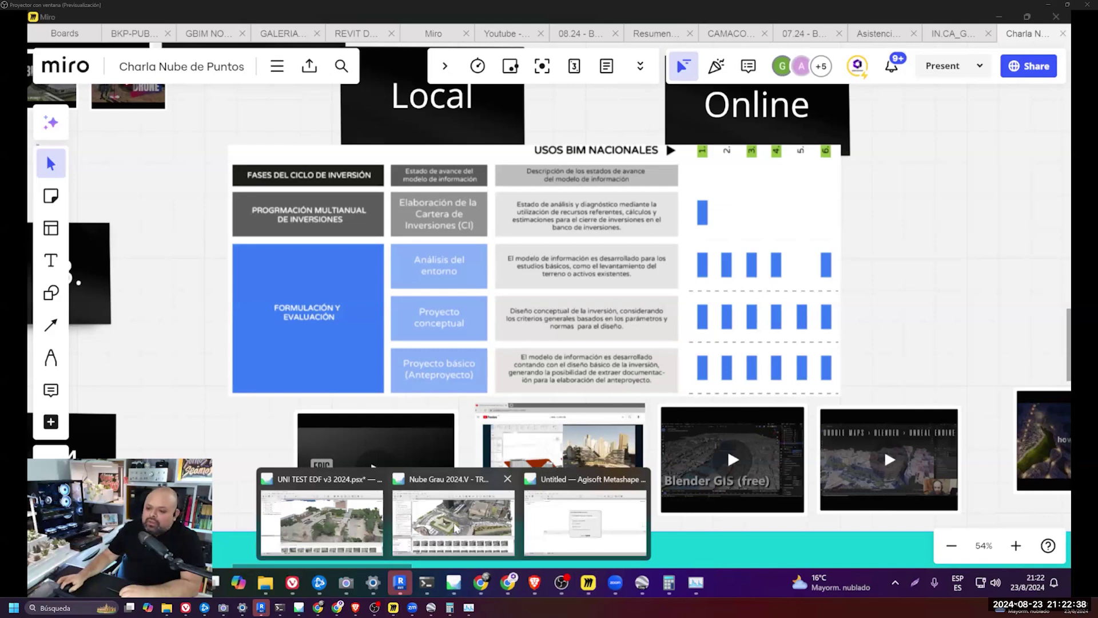
# - Orbit the textured UNI TEST EDF v3 2024 campus model in Metashape, then minimize it
pyautogui.click(455, 524)
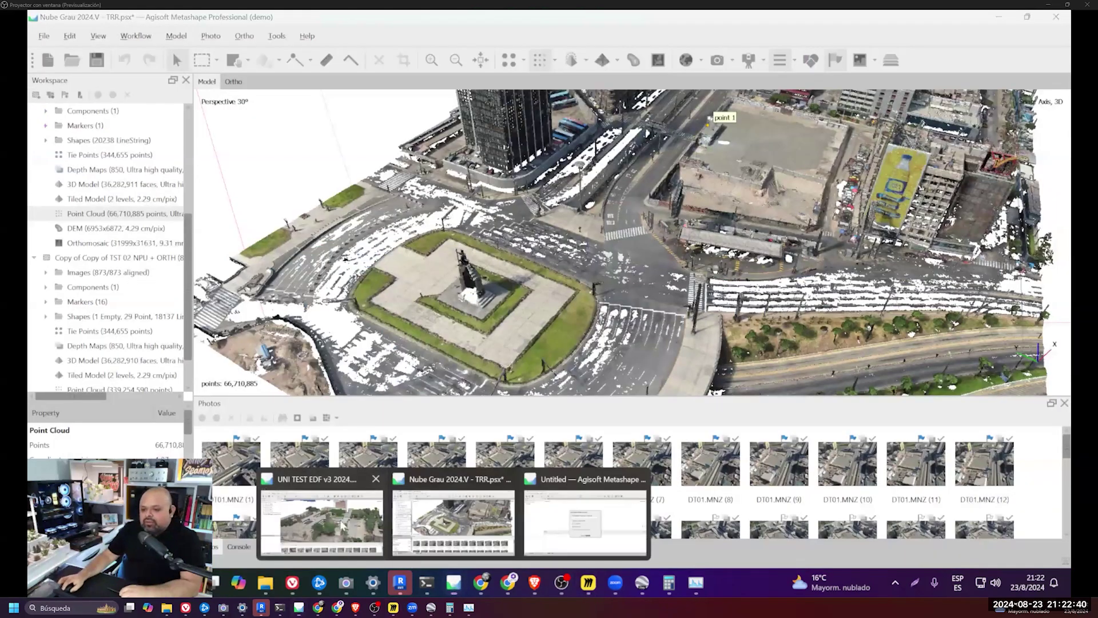
pyautogui.click(321, 522)
pyautogui.moveTo(698, 323); pyautogui.dragTo(692, 242)
pyautogui.click(574, 60)
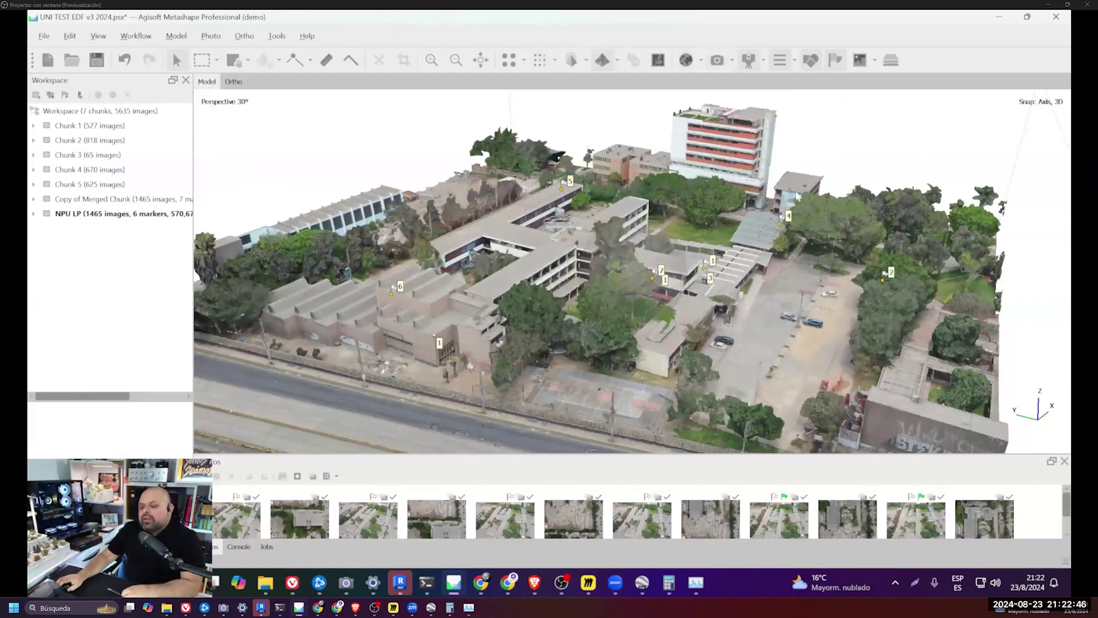
pyautogui.moveTo(675, 269); pyautogui.dragTo(645, 241)
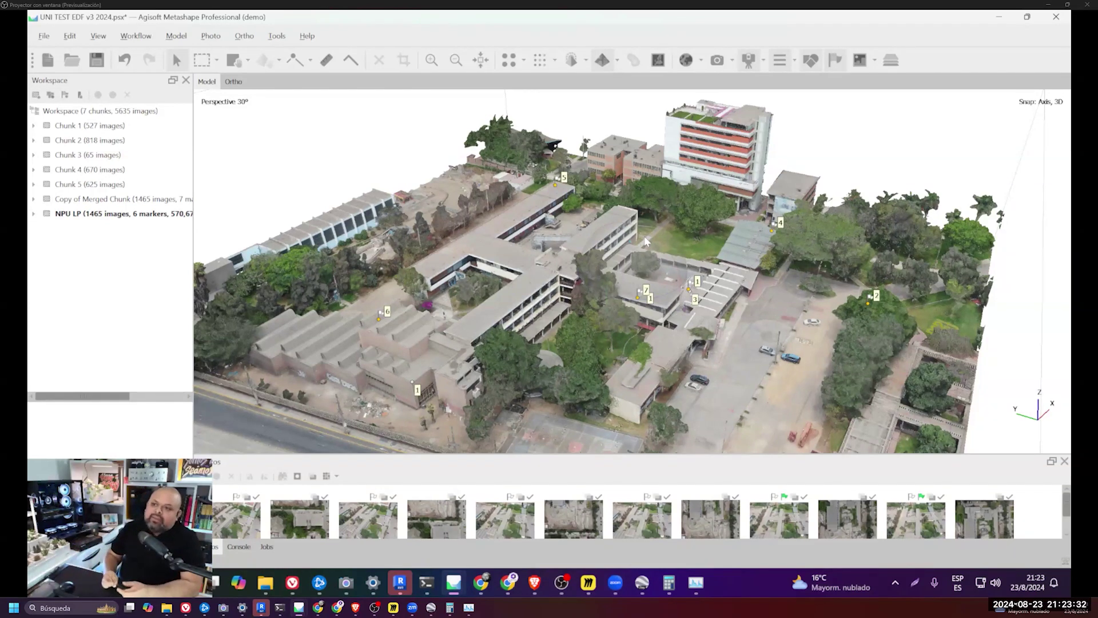
pyautogui.click(561, 577)
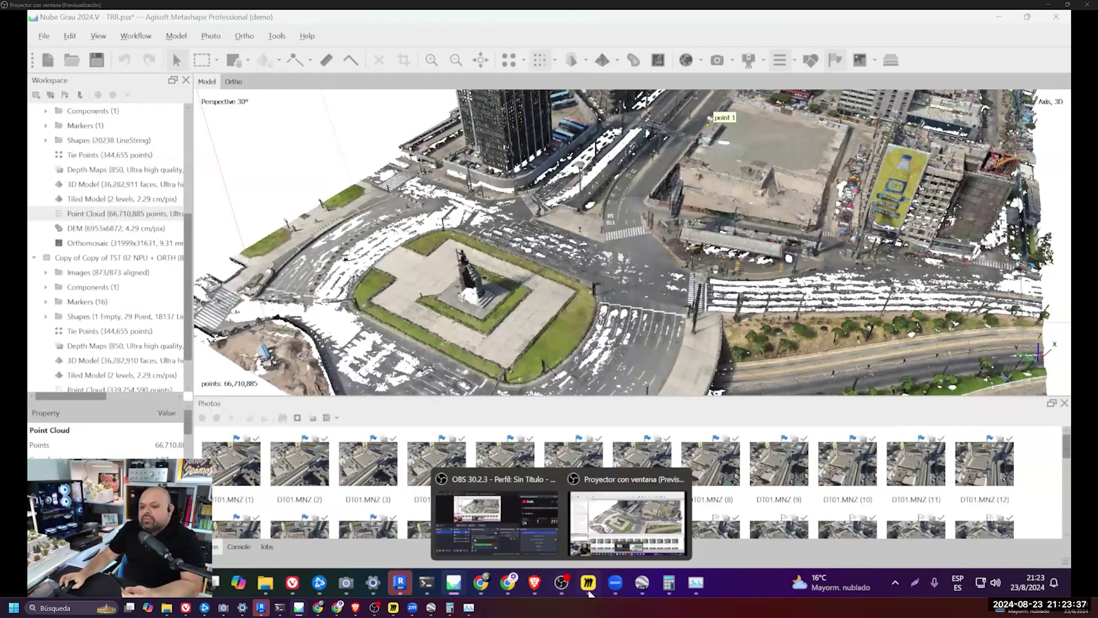
pyautogui.click(588, 582)
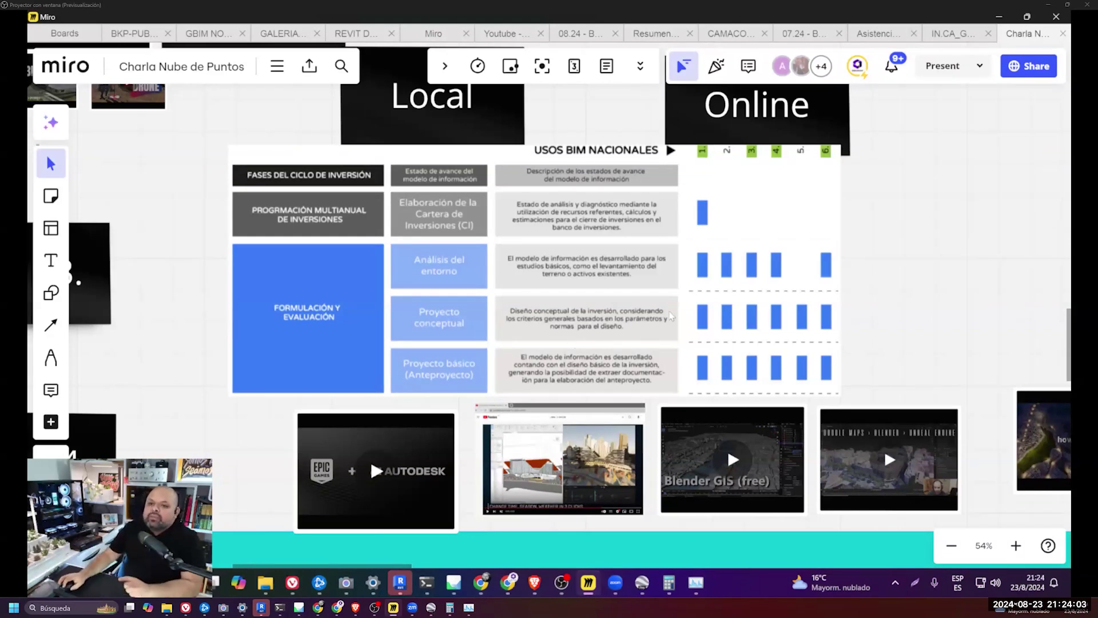
# - Tour the GBIM NOMENCLATURAS GRID 2023 board to the Fases del Proyecto images
pyautogui.hotkey('ctrl', '3')
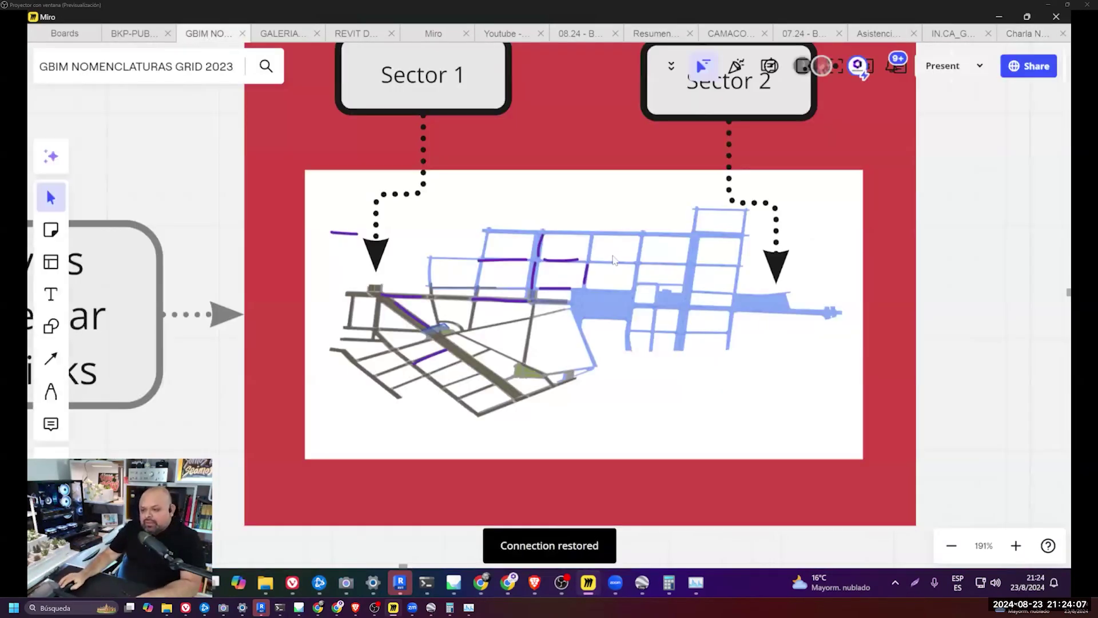
pyautogui.scroll(-5, 613, 260)
pyautogui.scroll(-8, 661, 343)
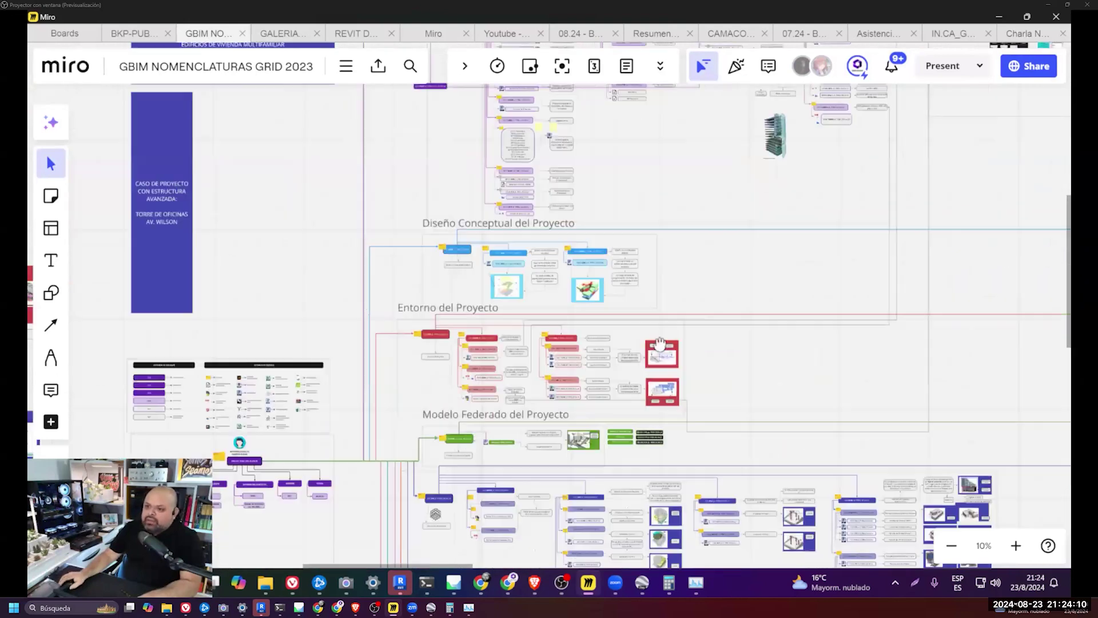
pyautogui.scroll(5, 661, 343)
pyautogui.hscroll(10, 661, 343)
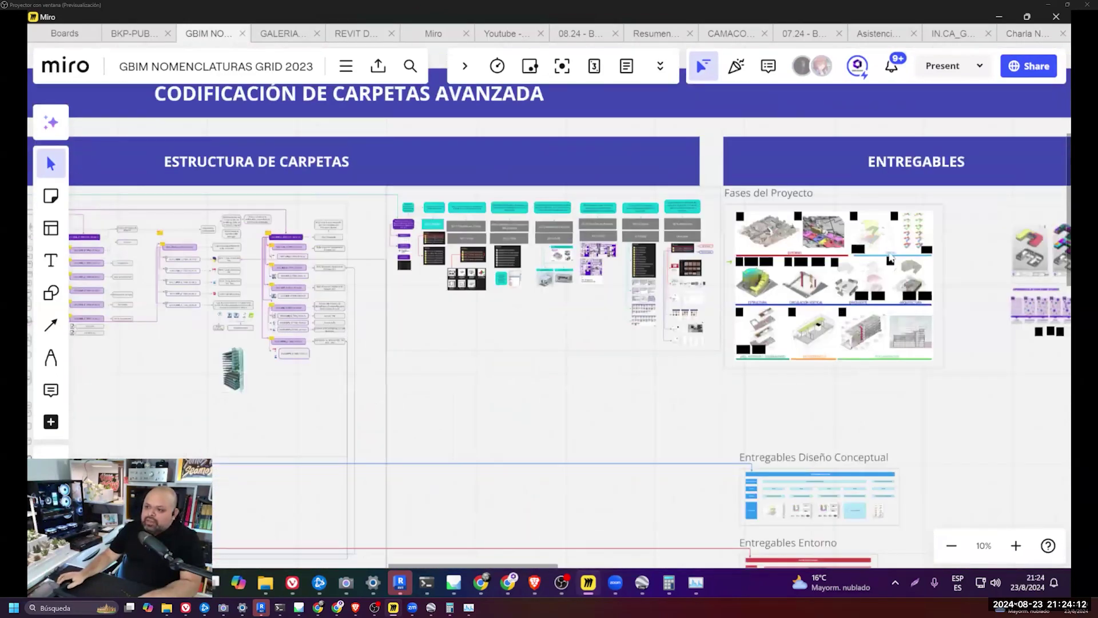
pyautogui.scroll(8, 890, 259)
pyautogui.scroll(-4, 890, 259)
pyautogui.moveTo(714, 218); pyautogui.dragTo(659, 210)
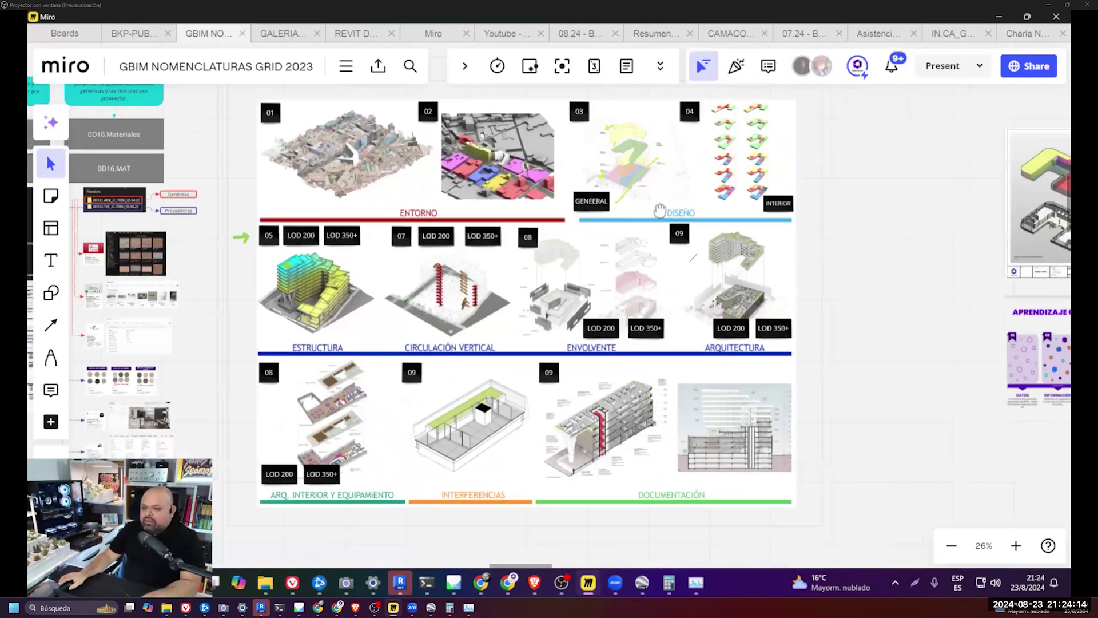
pyautogui.click(508, 583)
# - Open the 1.1 MANUAL EDUCATIVO card as a full 'GUIA BIM USER 2021 - 2024' page and reach its ÍNDICE GENERAL
pyautogui.click(192, 24)
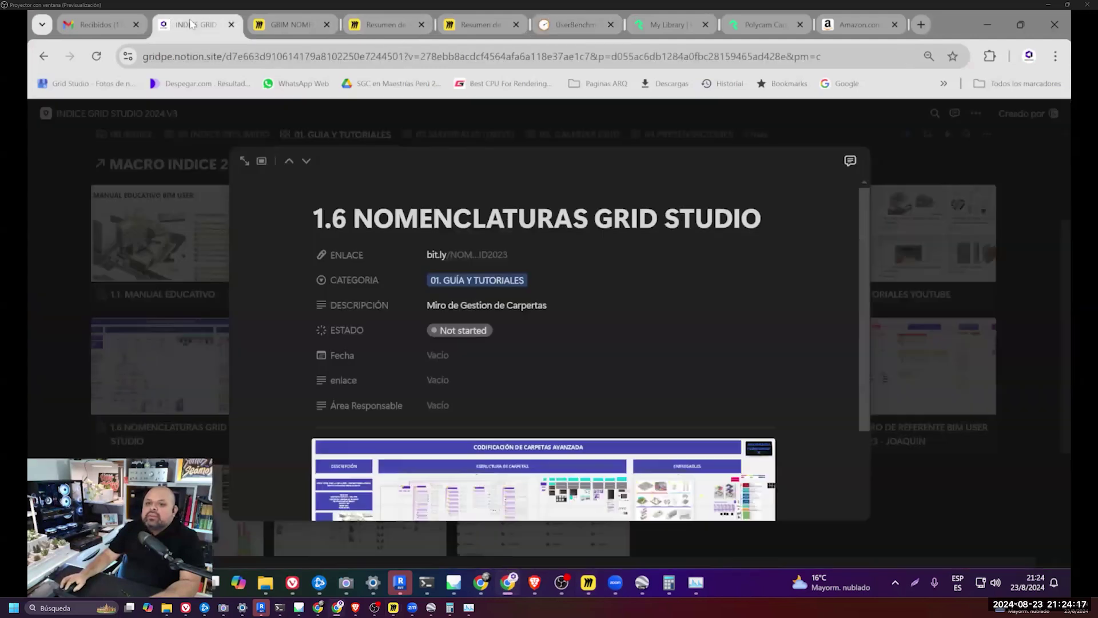
pyautogui.click(73, 190)
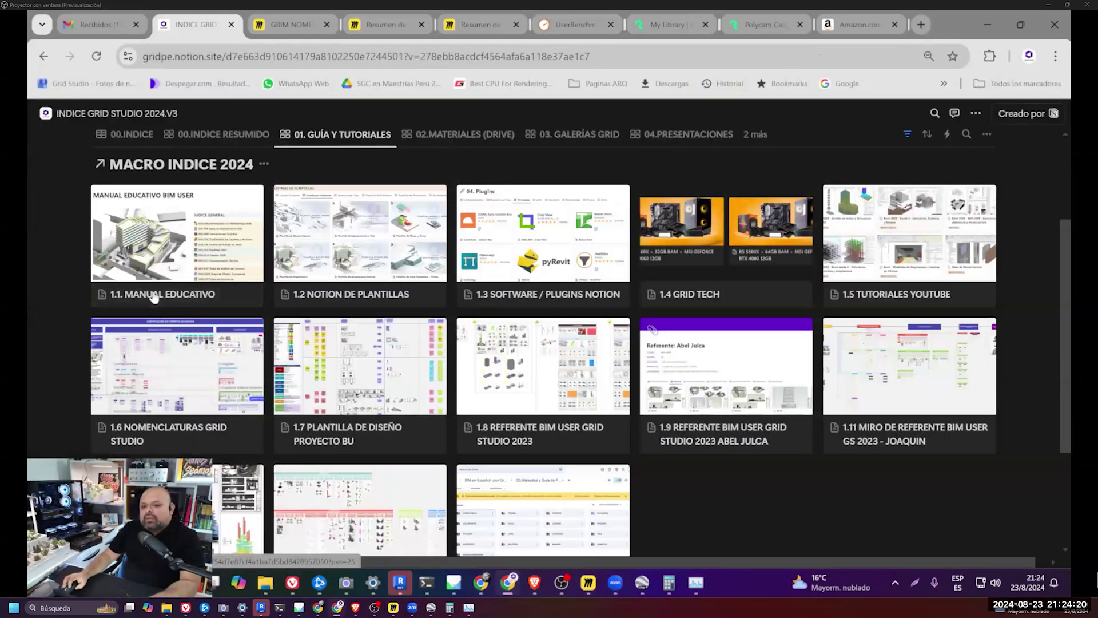
pyautogui.click(154, 296)
pyautogui.click(454, 253)
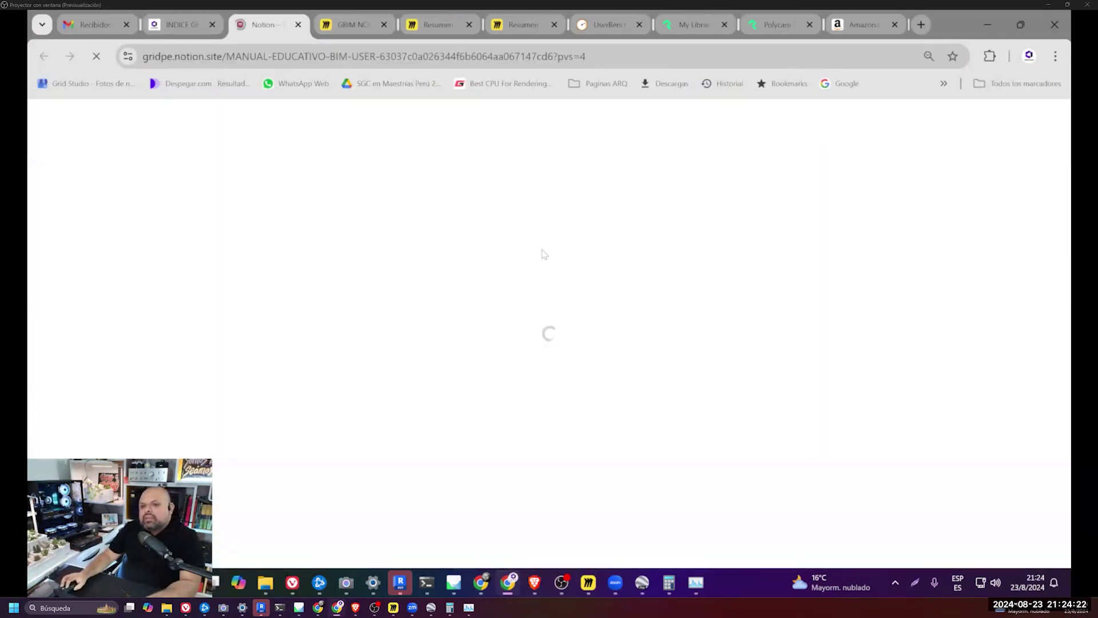
pyautogui.scroll(-4, 564, 241)
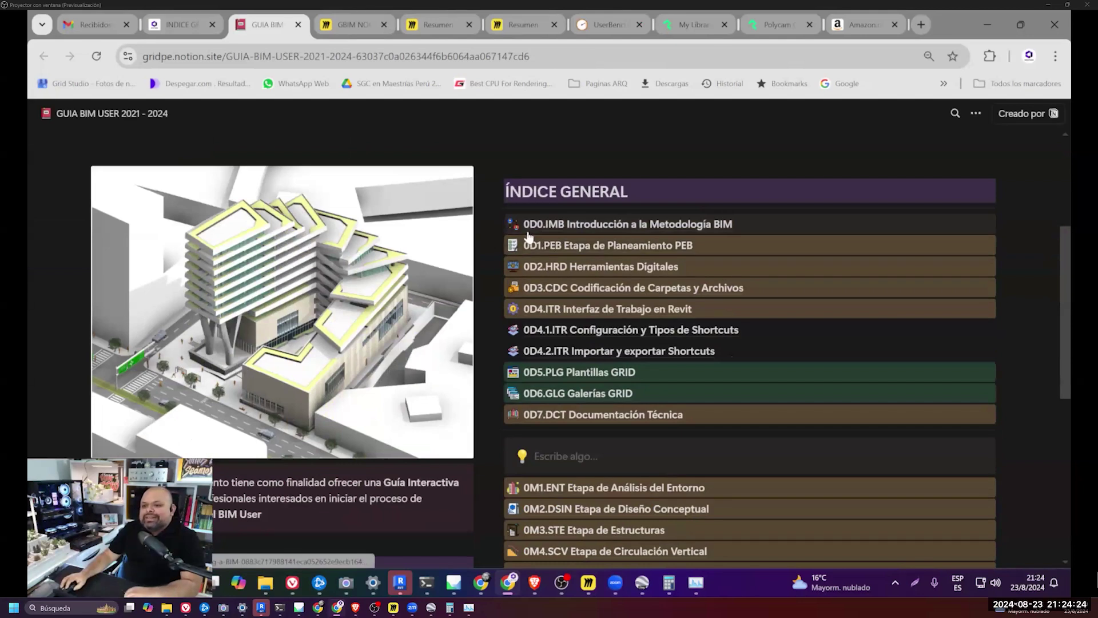
pyautogui.scroll(3, 527, 236)
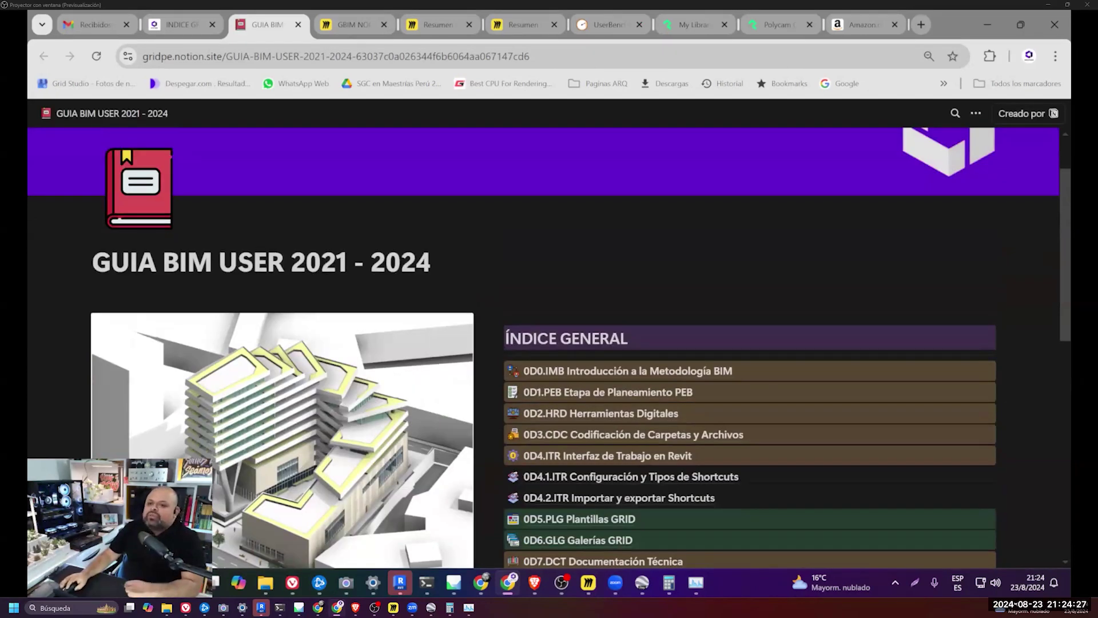
pyautogui.scroll(-1, 549, 343)
pyautogui.scroll(-1, 549, 343)
pyautogui.scroll(1, 549, 343)
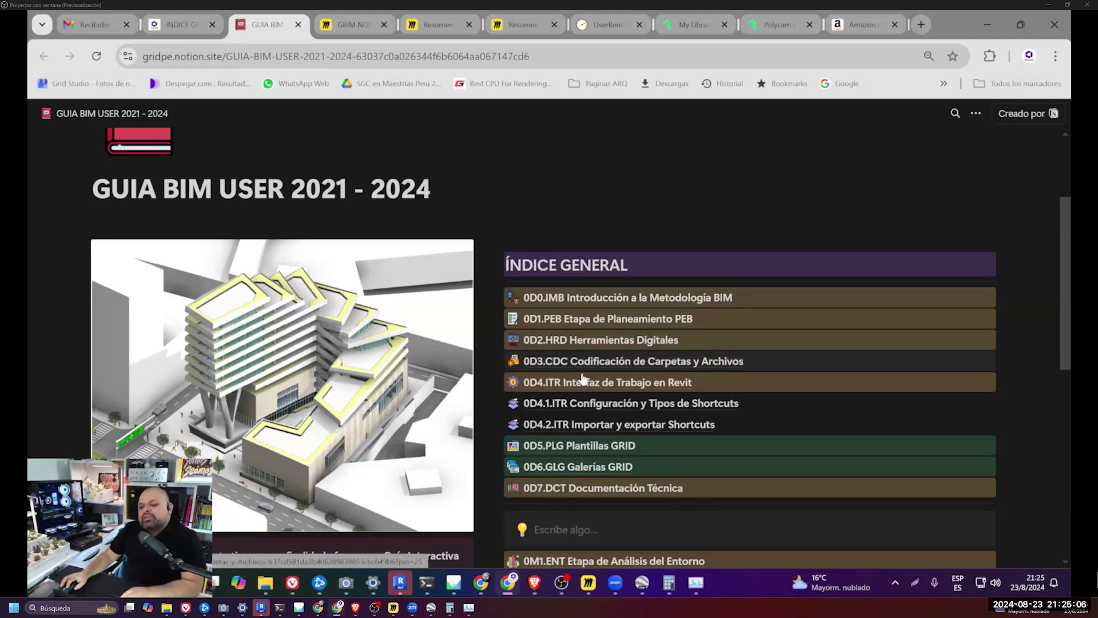
# - In Miro, navigate the GBIM NOMENCLATURAS GRID 2023 board to the 0DS1.ZGE, 0DS2.ZINT and Entorno del Proyecto sections
pyautogui.click(592, 587)
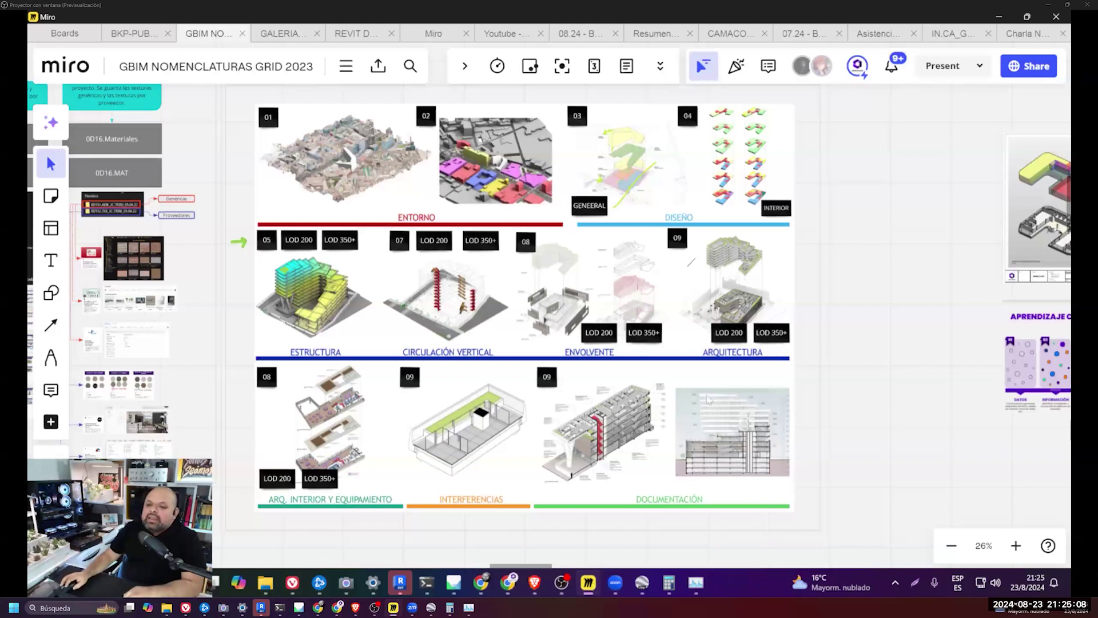
pyautogui.scroll(-5, 756, 341)
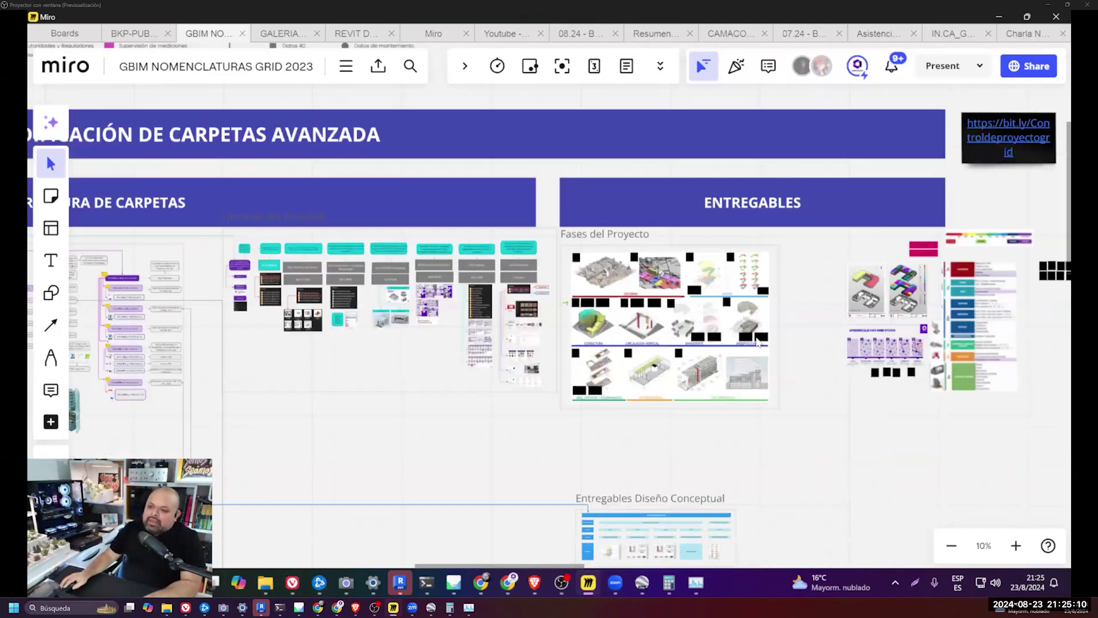
pyautogui.scroll(1, 575, 303)
pyautogui.scroll(5, 575, 303)
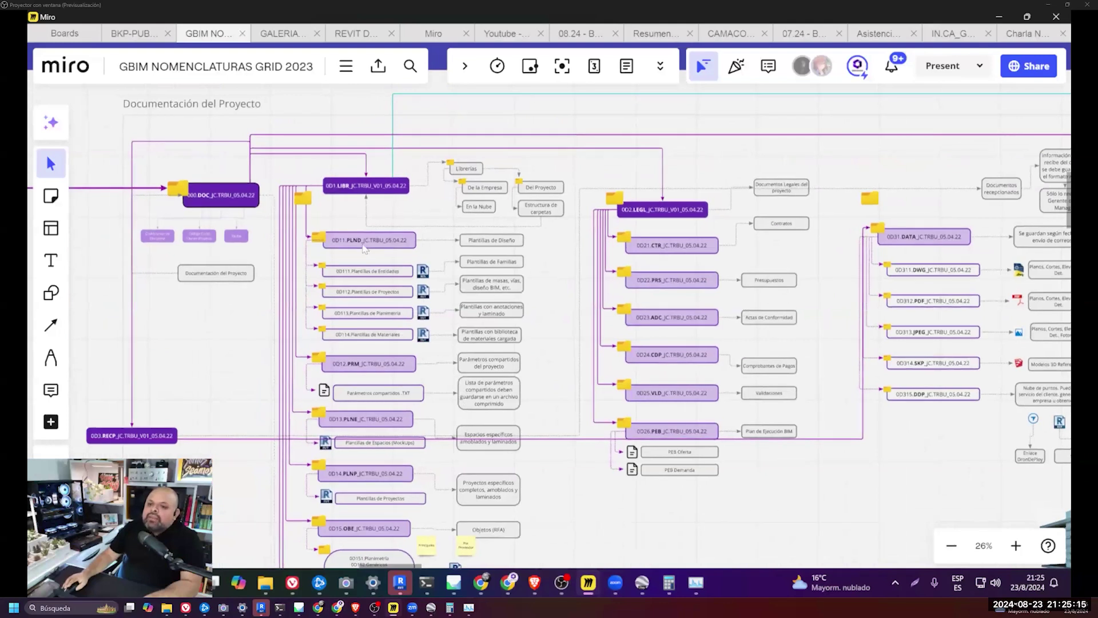
pyautogui.scroll(-3, 398, 243)
pyautogui.moveTo(485, 348); pyautogui.dragTo(481, 162, button='right')
pyautogui.scroll(6, 480, 162)
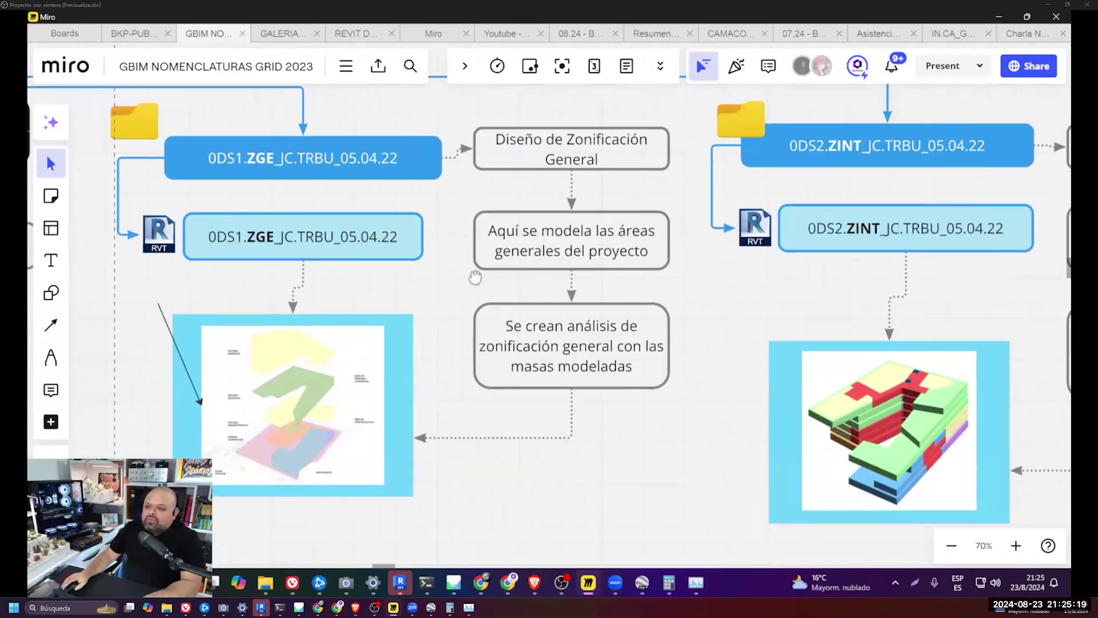
pyautogui.scroll(-5, 480, 274)
pyautogui.moveTo(502, 490); pyautogui.dragTo(473, 310, button='right')
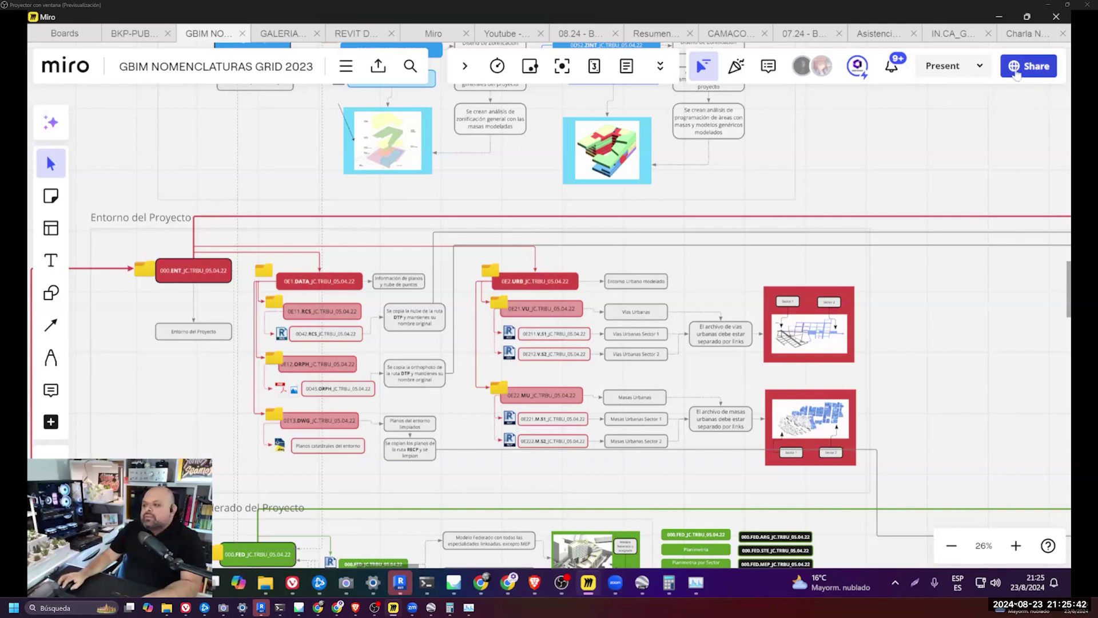
# - Copy the board link from Miro's Share options and close the sharing dialog
pyautogui.click(1017, 74)
pyautogui.click(430, 353)
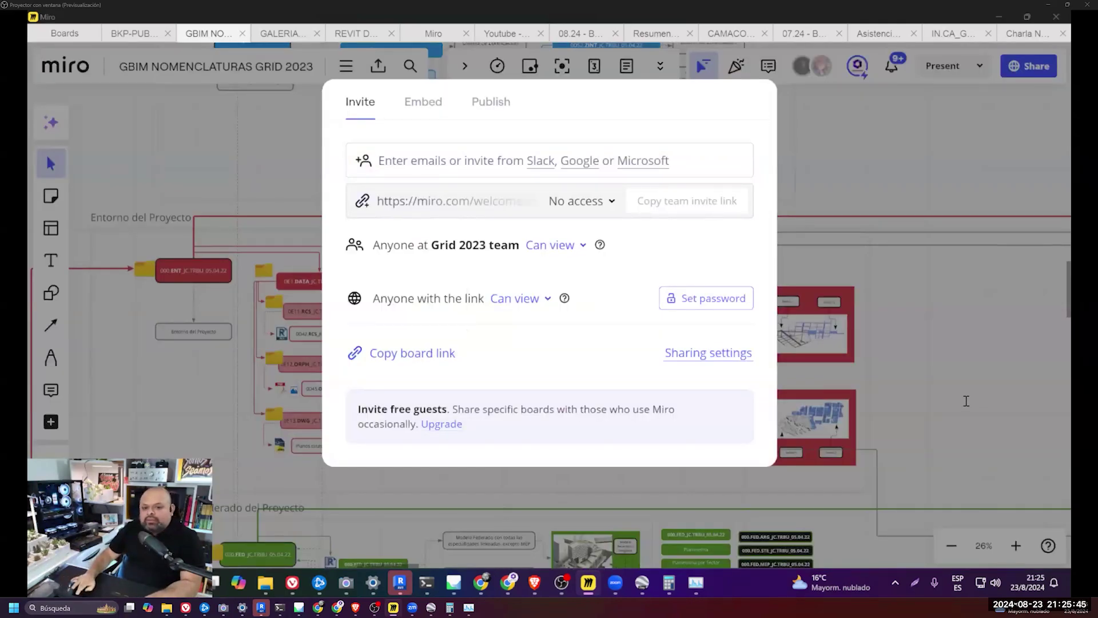
pyautogui.click(874, 185)
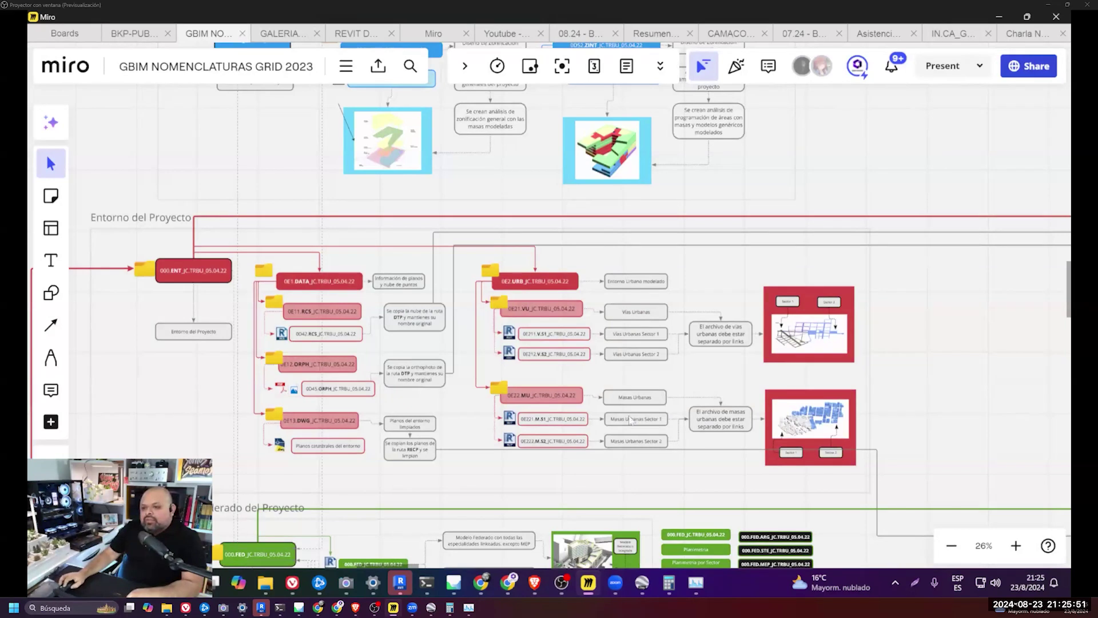
pyautogui.scroll(-1, 801, 360)
pyautogui.scroll(-3, 775, 341)
pyautogui.scroll(-2, 686, 344)
pyautogui.scroll(-2, 621, 346)
# - In the Notion guide, drill into 0M1.ENT > Georreferenciación > Project Base Point y Survey Point
pyautogui.hotkey('alt', 'Tab')
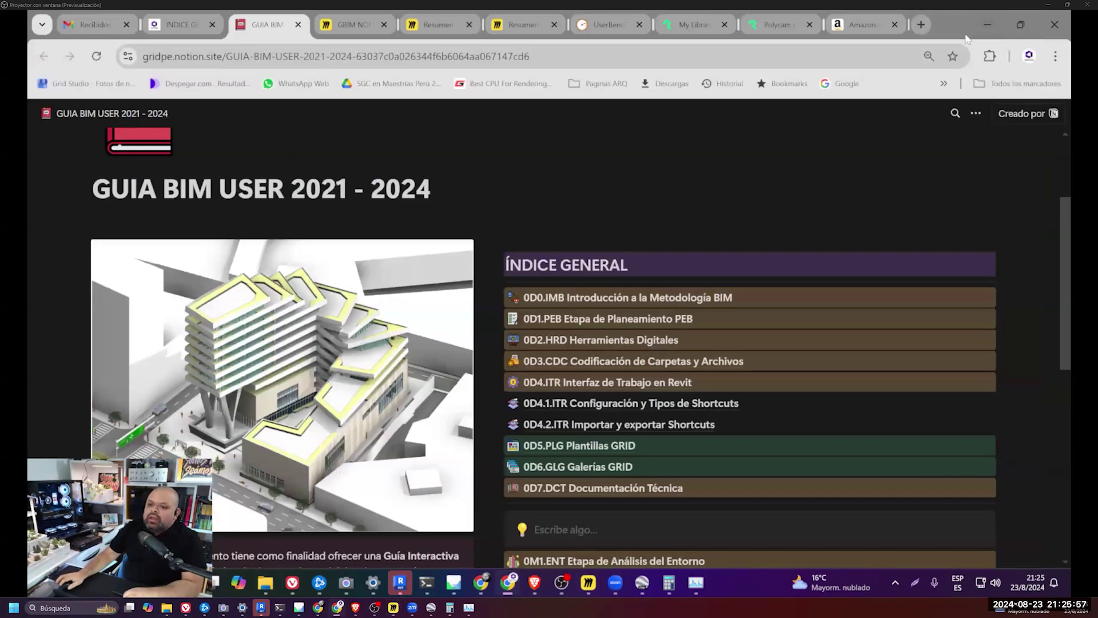
pyautogui.scroll(-2, 658, 356)
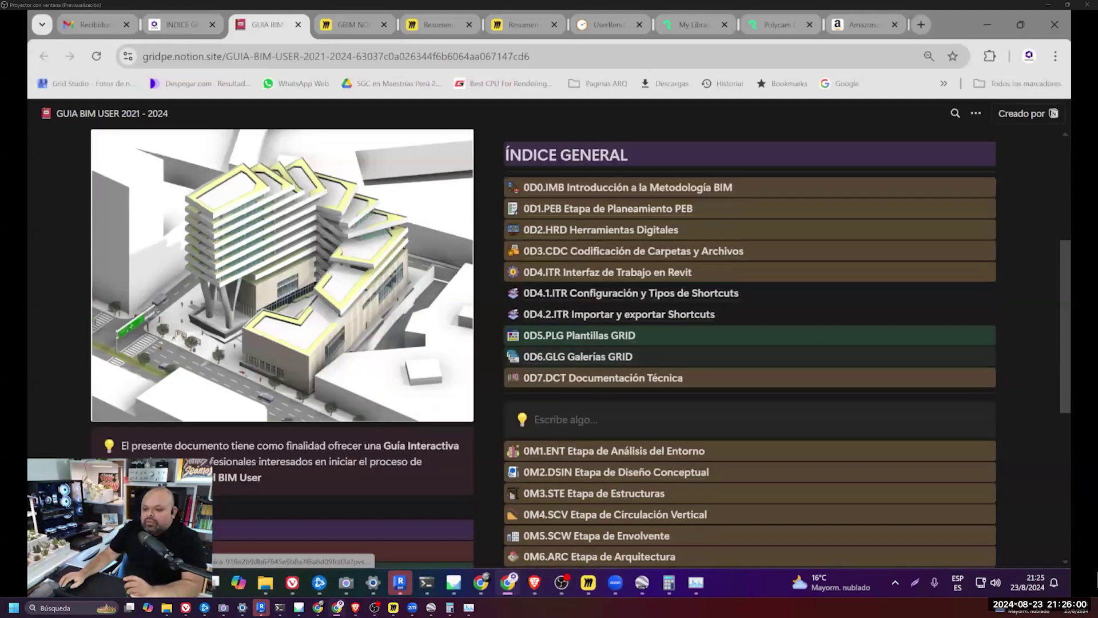
pyautogui.scroll(-3, 583, 275)
pyautogui.click(583, 267)
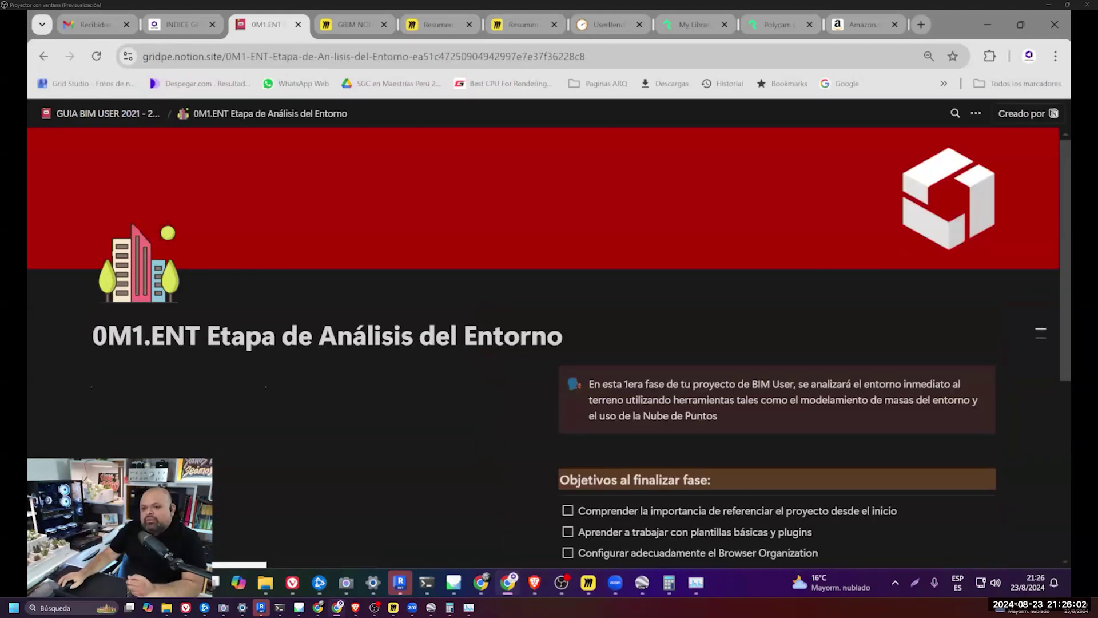
pyautogui.scroll(-2, 502, 286)
pyautogui.scroll(-3, 501, 286)
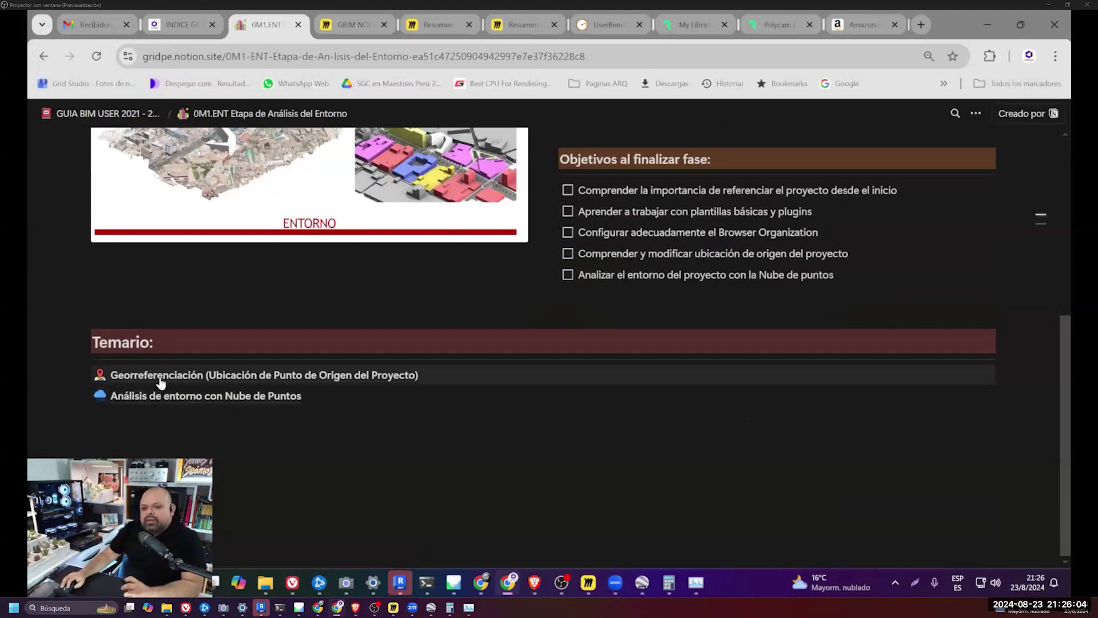
pyautogui.click(157, 376)
pyautogui.scroll(-1, 501, 286)
pyautogui.click(189, 385)
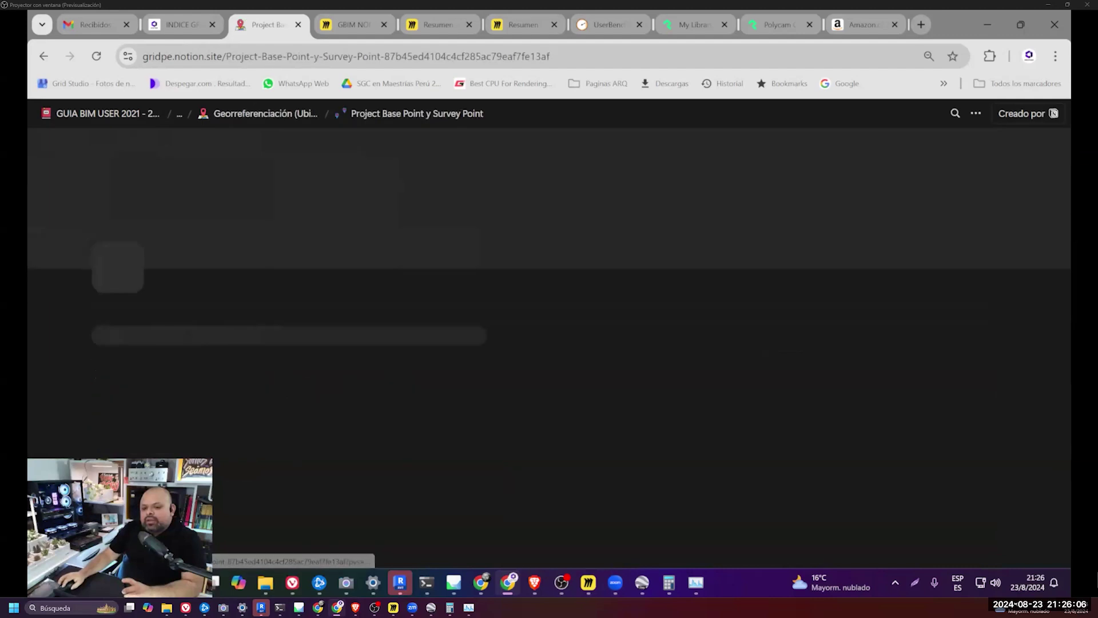
pyautogui.scroll(-2, 502, 286)
pyautogui.scroll(-1, 501, 285)
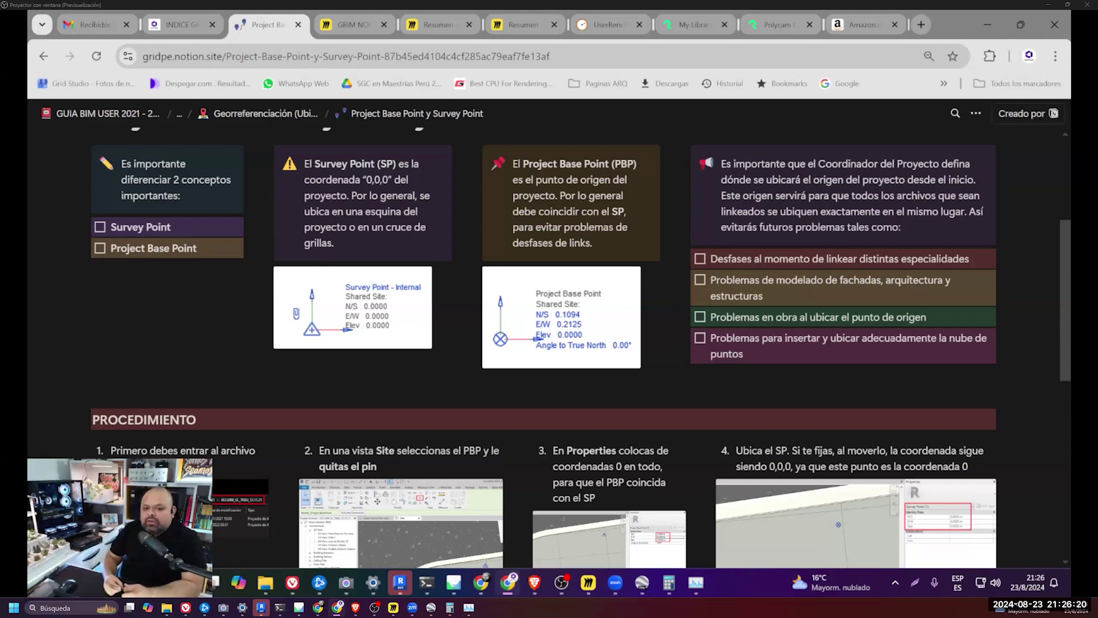
# - Back on the INDICE page, show 04.PRESENTACIONES and open the 4.12 entry's linked Miro board
pyautogui.click(177, 30)
pyautogui.click(70, 218)
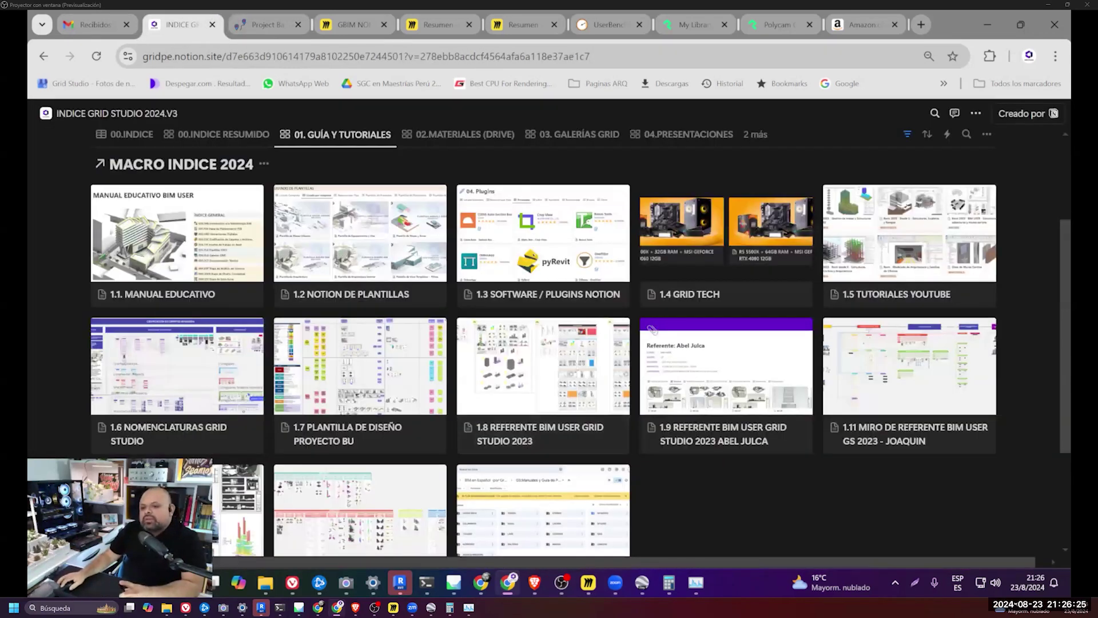
pyautogui.click(588, 137)
pyautogui.click(682, 281)
pyautogui.scroll(-10, 801, 269)
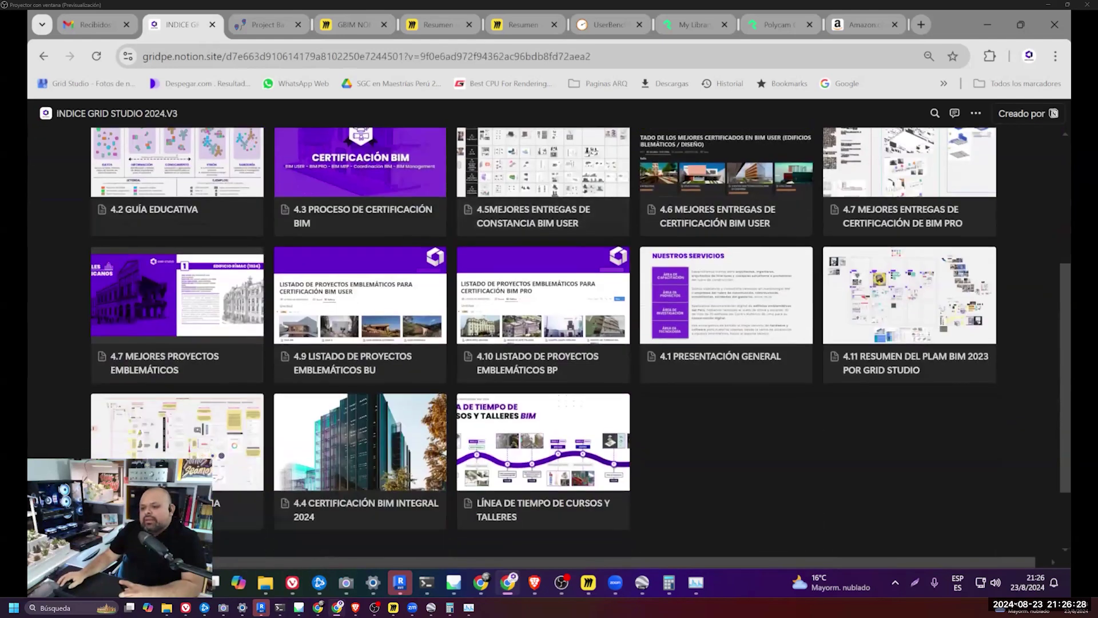
pyautogui.scroll(-1, 858, 258)
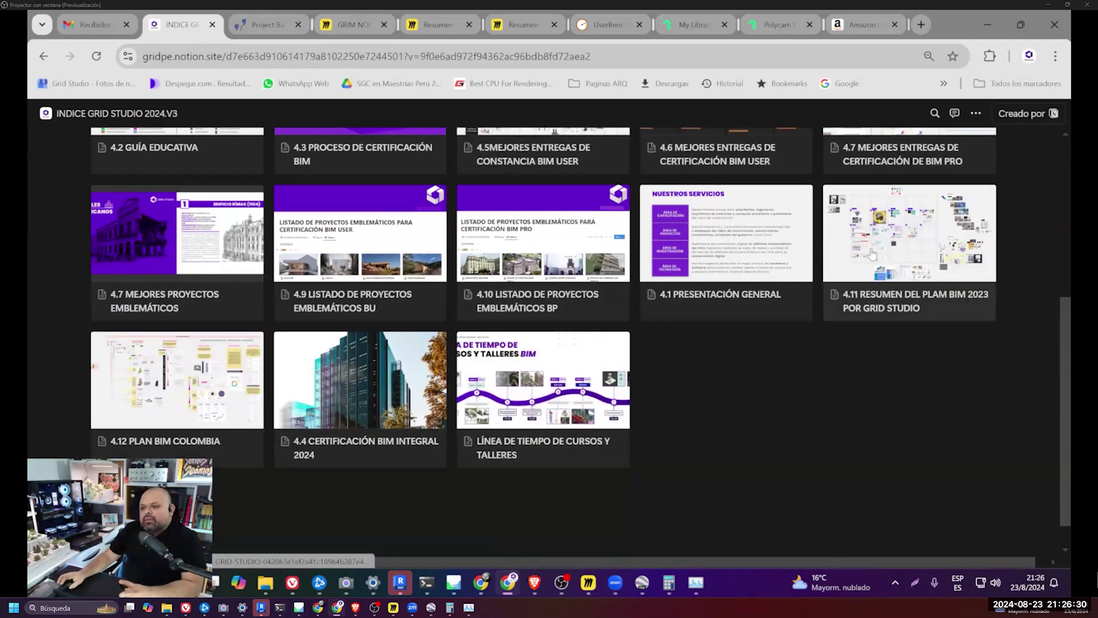
pyautogui.click(232, 388)
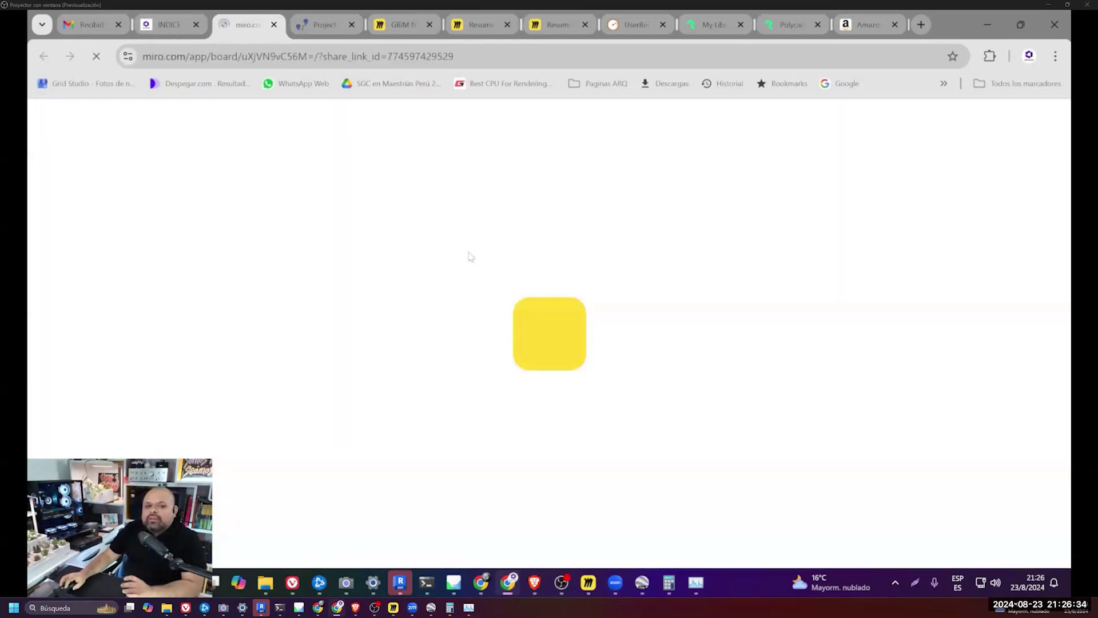
# - Open the board in the Miro app and view the CAMACOL sections 2.4 Segregaciones and 2.4.1 Segregación del modelo
pyautogui.click(623, 188)
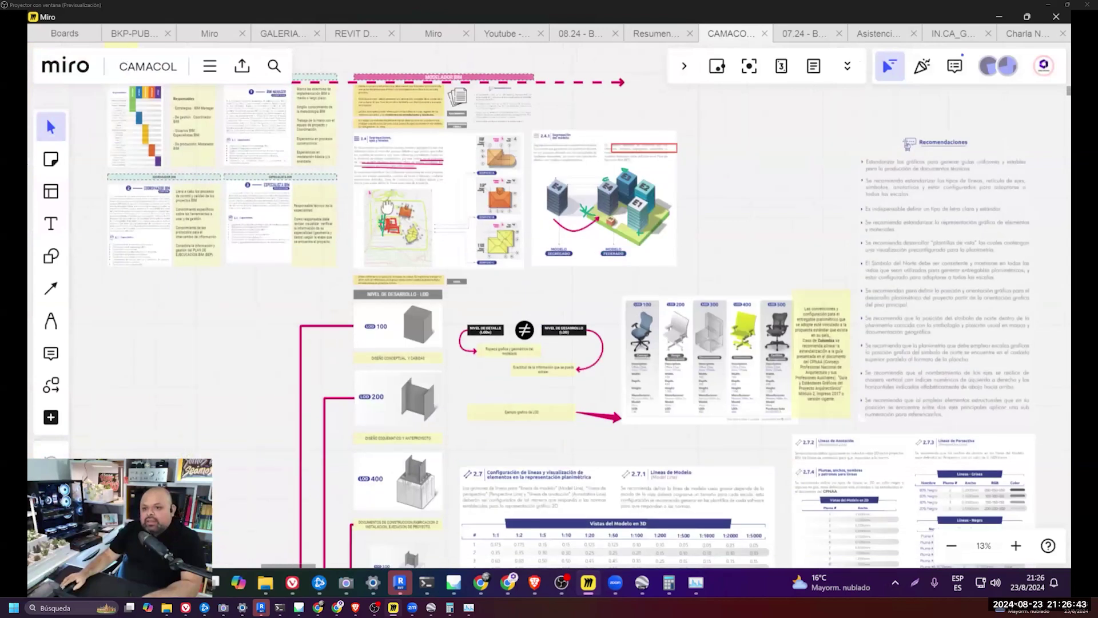
pyautogui.moveTo(365, 234); pyautogui.dragTo(414, 269)
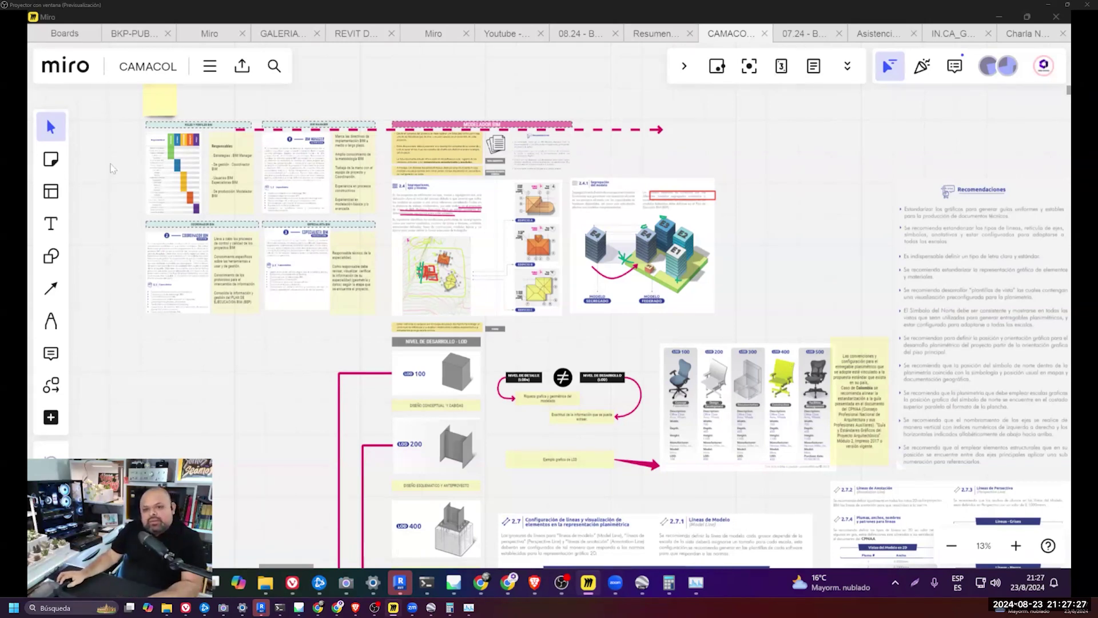
pyautogui.scroll(5, 172, 183)
pyautogui.scroll(5, 391, 283)
pyautogui.scroll(-5, 391, 283)
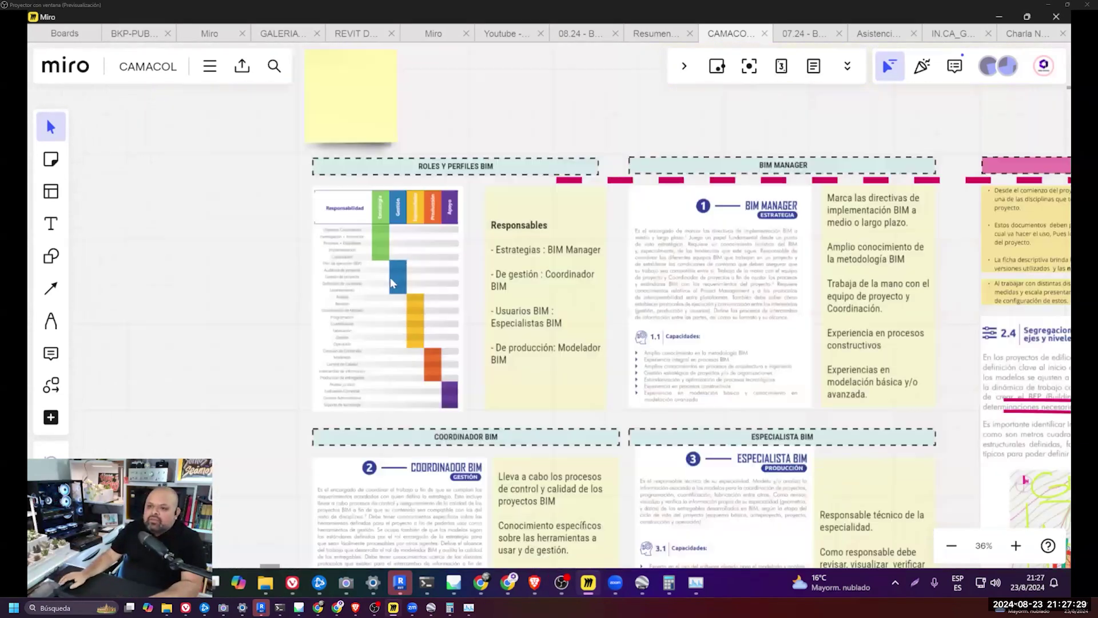
pyautogui.hscroll(4, 343, 240)
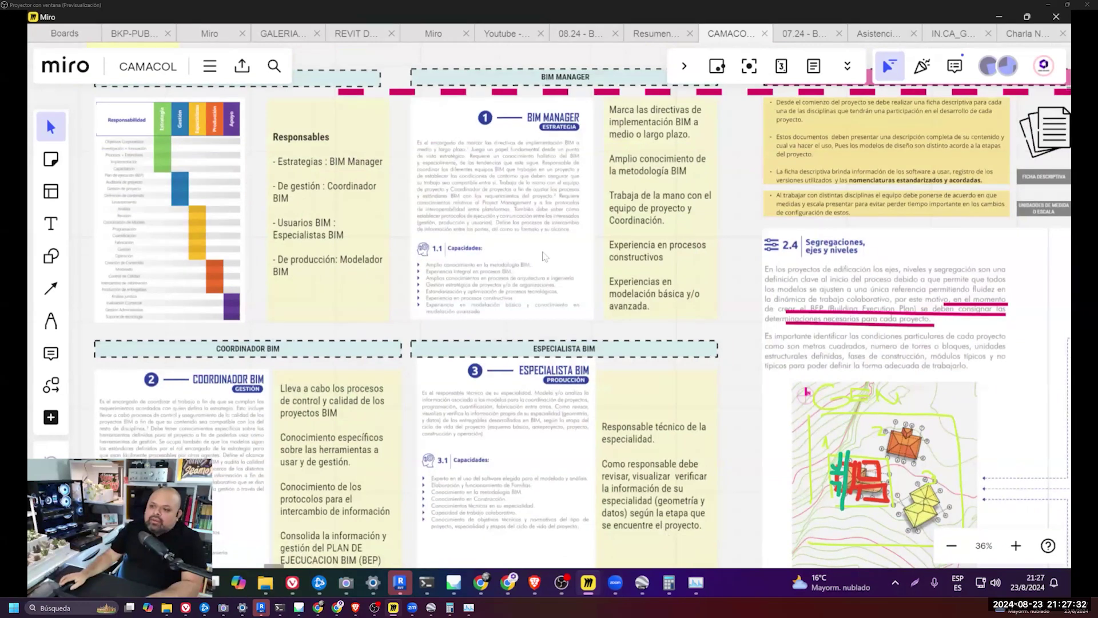
pyautogui.hscroll(4, 306, 204)
pyautogui.hscroll(4, 400, 229)
pyautogui.hscroll(3, 534, 255)
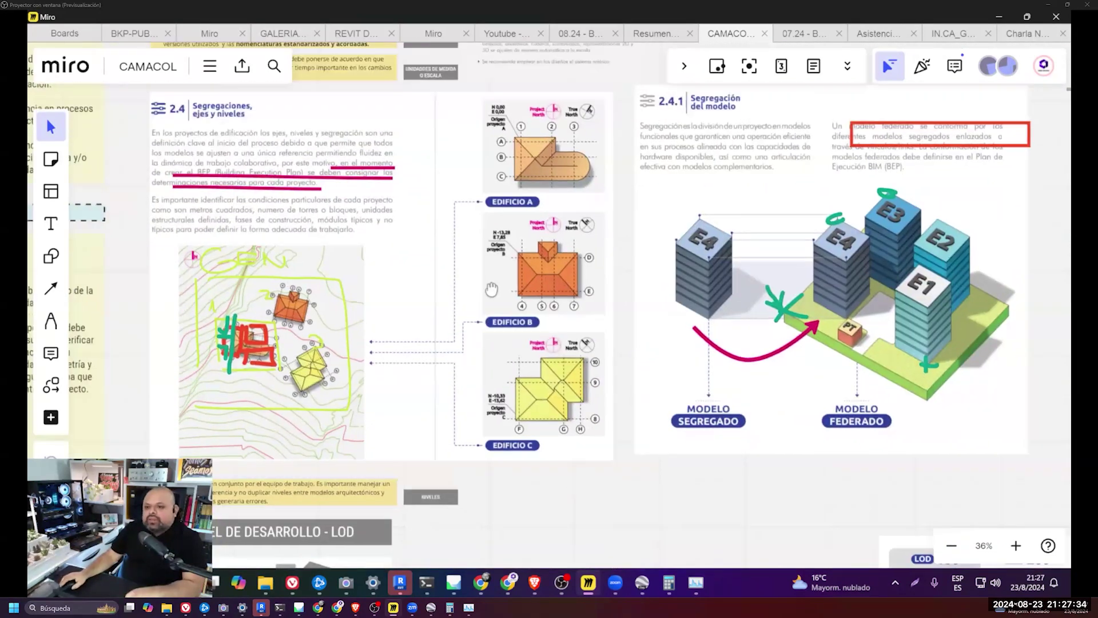
pyautogui.hscroll(-1, 504, 280)
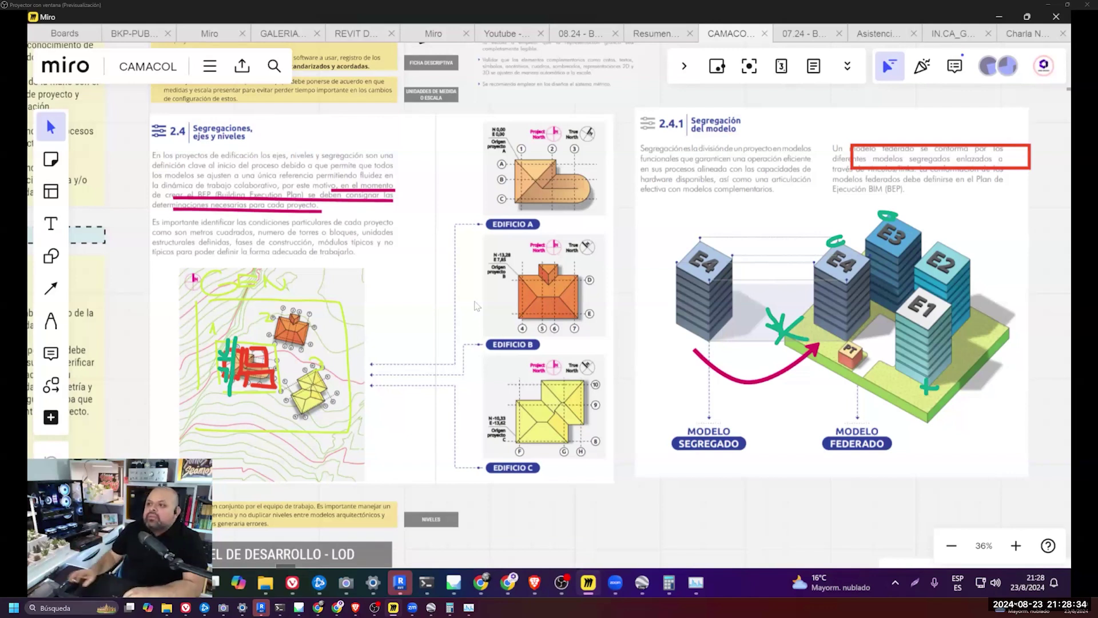
pyautogui.click(1001, 17)
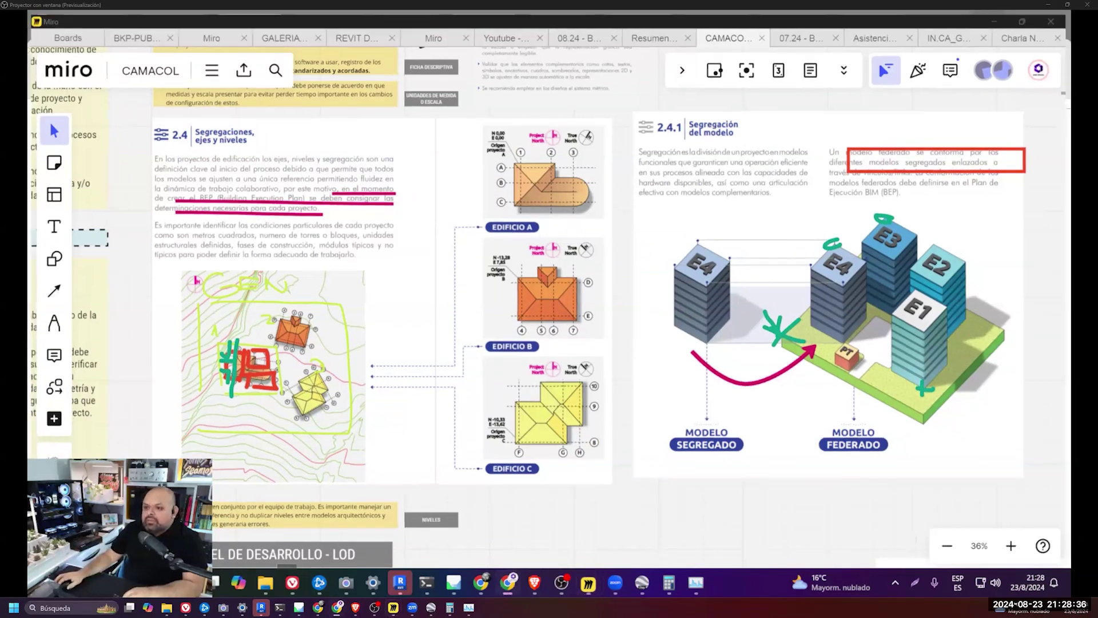
# - Return to the Notion index and close the 4.12 PLAN BIM COLOMBIA preview
pyautogui.click(183, 26)
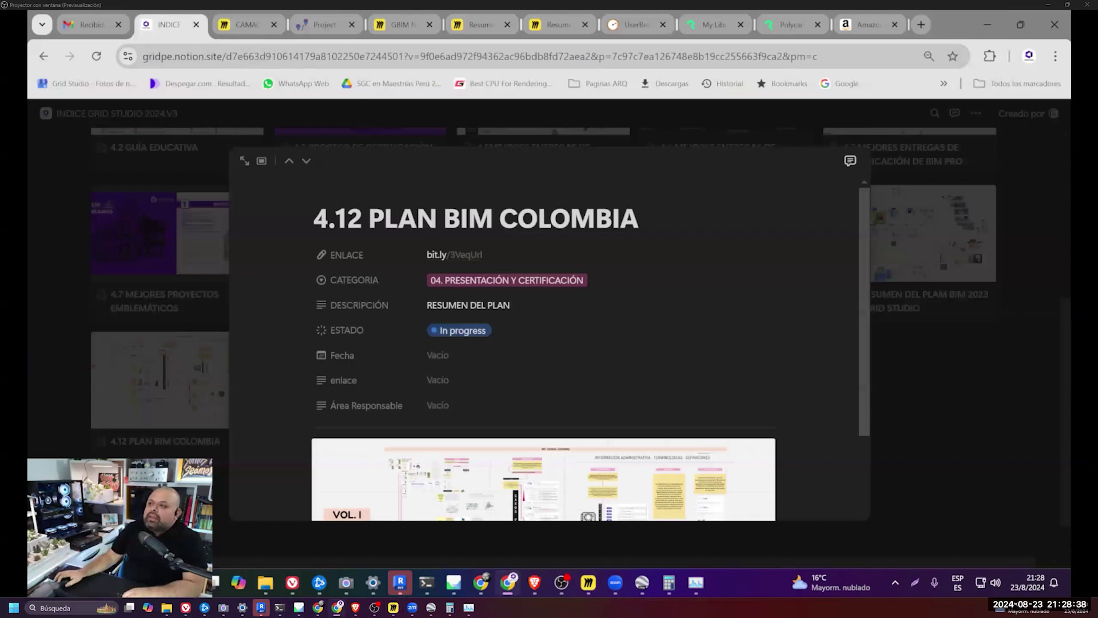
pyautogui.click(676, 119)
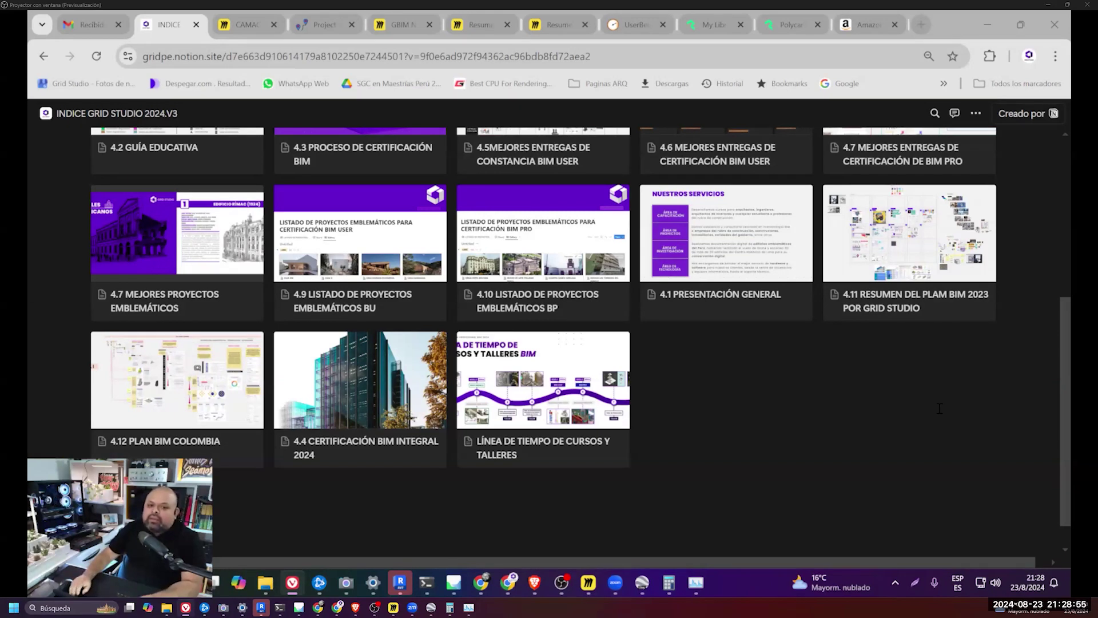
pyautogui.scroll(3, 939, 408)
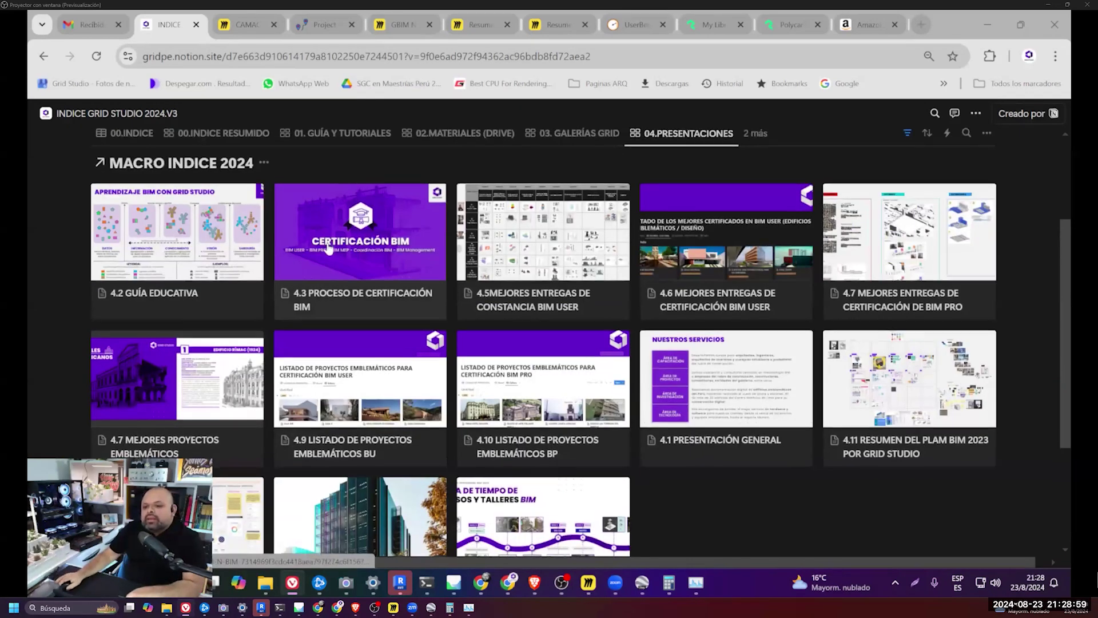
pyautogui.scroll(-1, 328, 247)
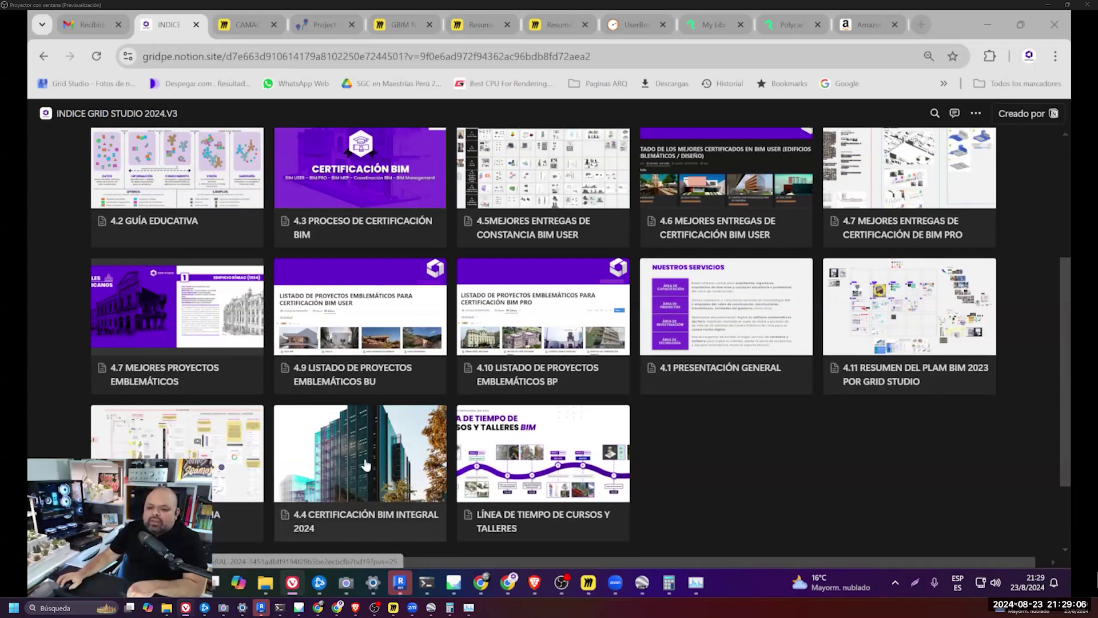
pyautogui.scroll(2, 566, 474)
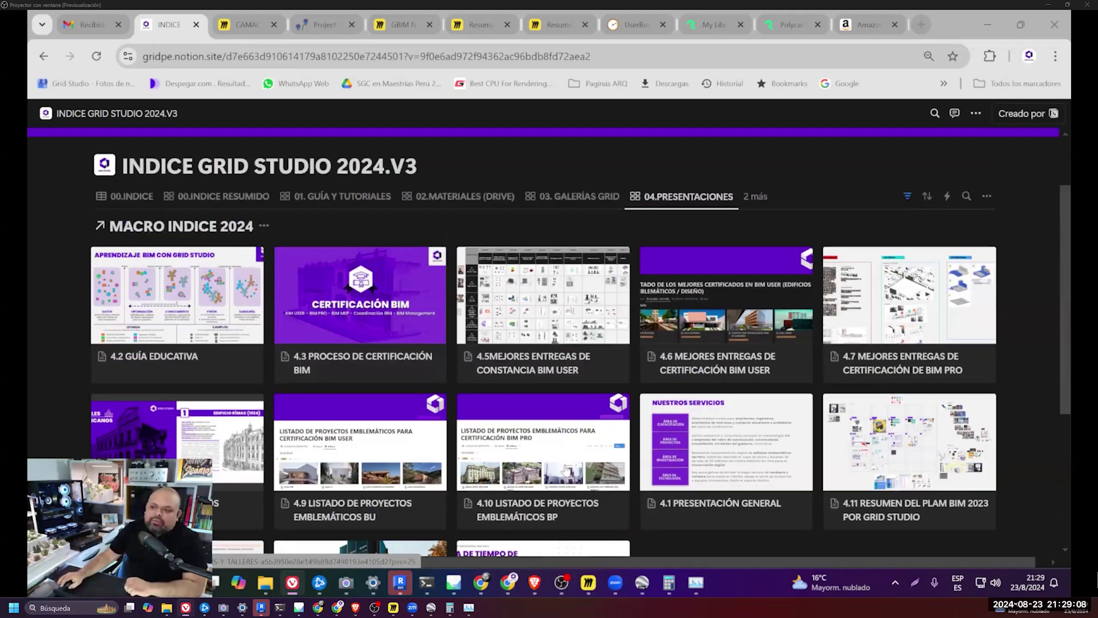
# - Browse the 01. GUÍA Y TUTORIALES cards, then switch to the Miro board tab
pyautogui.click(334, 209)
pyautogui.scroll(-1, 551, 270)
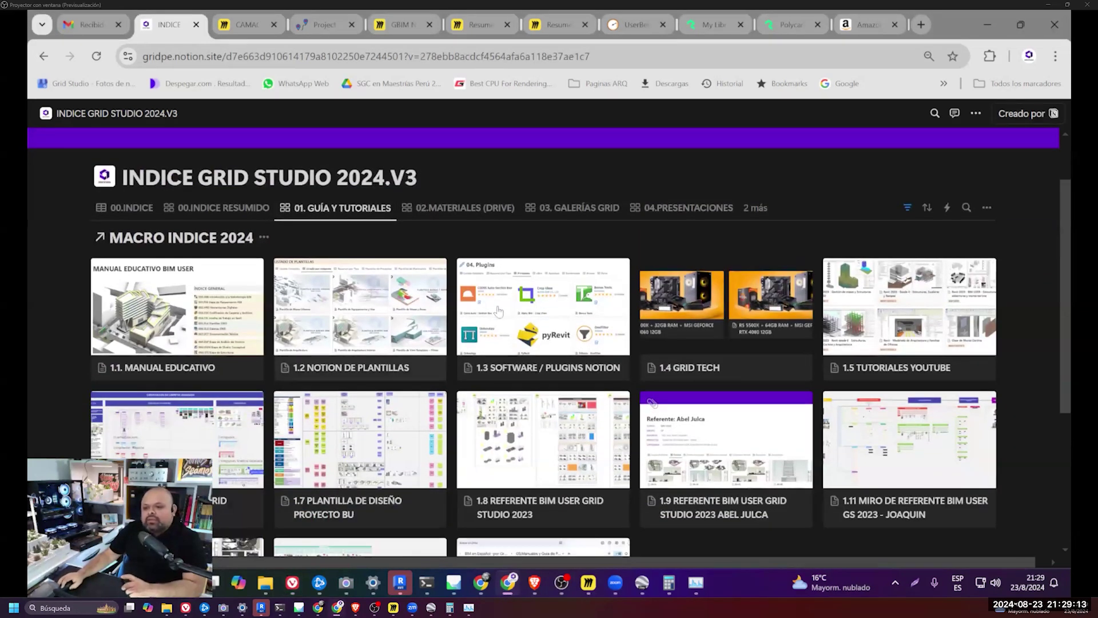
pyautogui.scroll(-1, 551, 270)
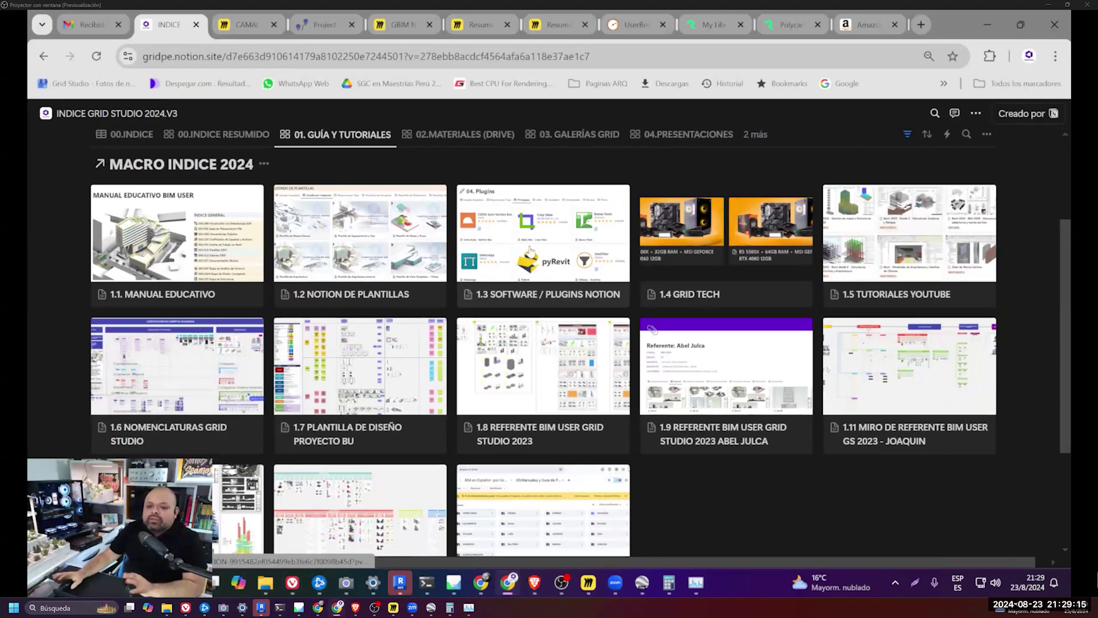
pyautogui.scroll(-1, 902, 258)
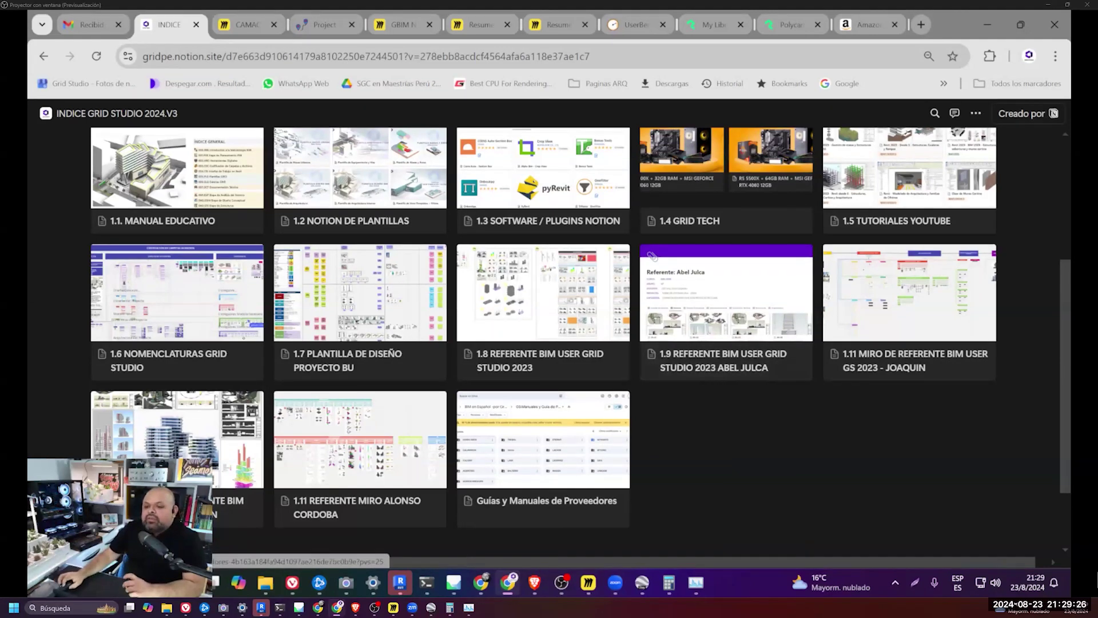
pyautogui.click(411, 25)
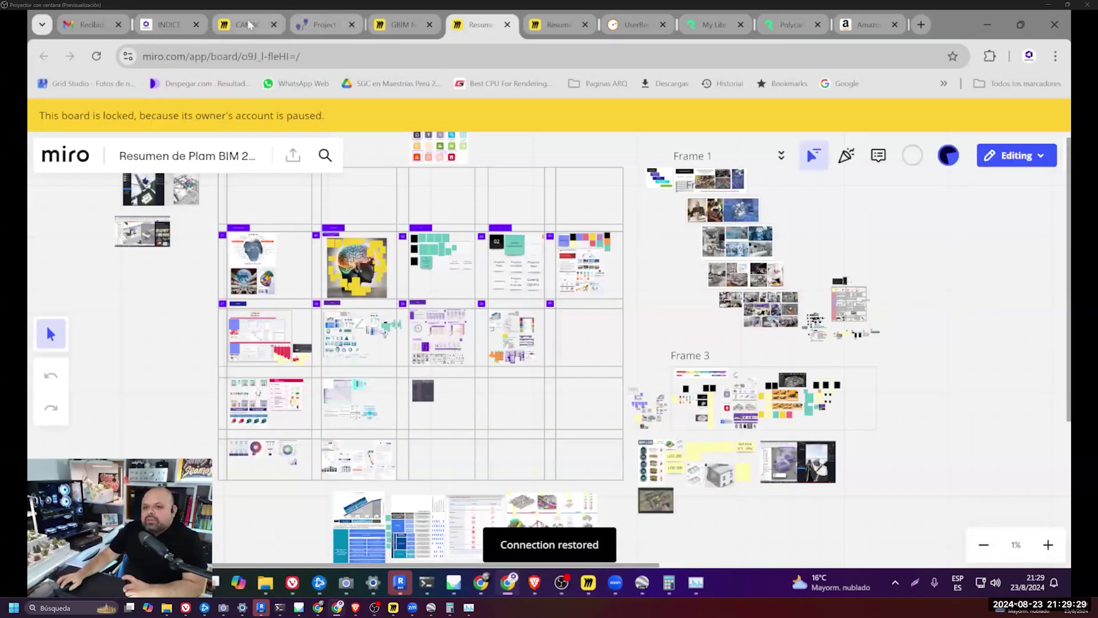
# - Bring the CAMACOL board up in the Miro desktop app, then switch to Revit
pyautogui.click(245, 24)
pyautogui.click(587, 583)
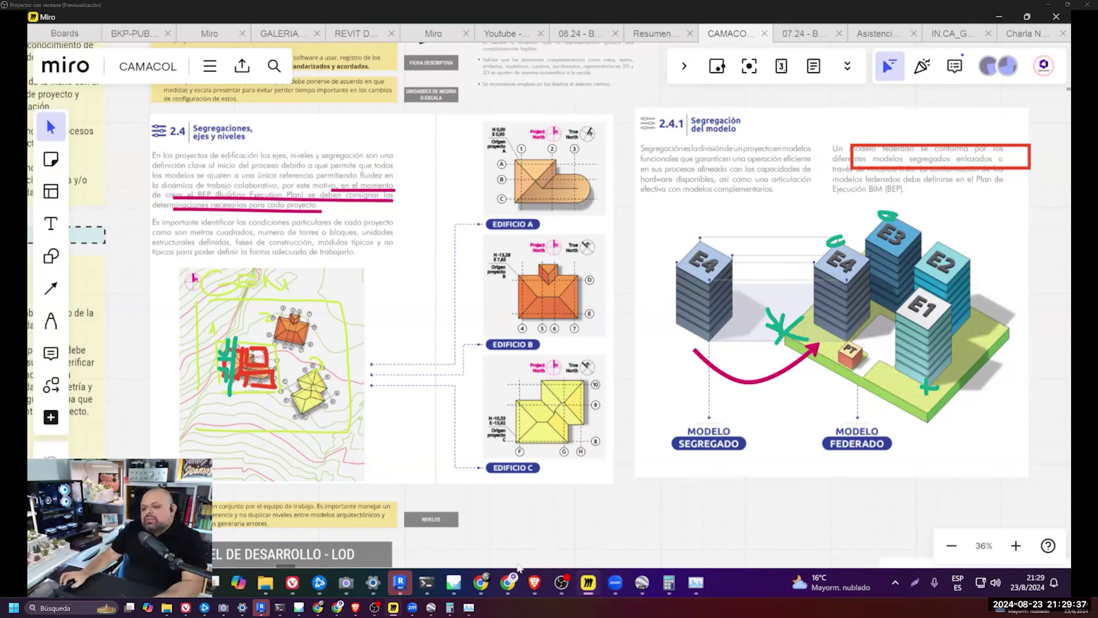
pyautogui.click(408, 587)
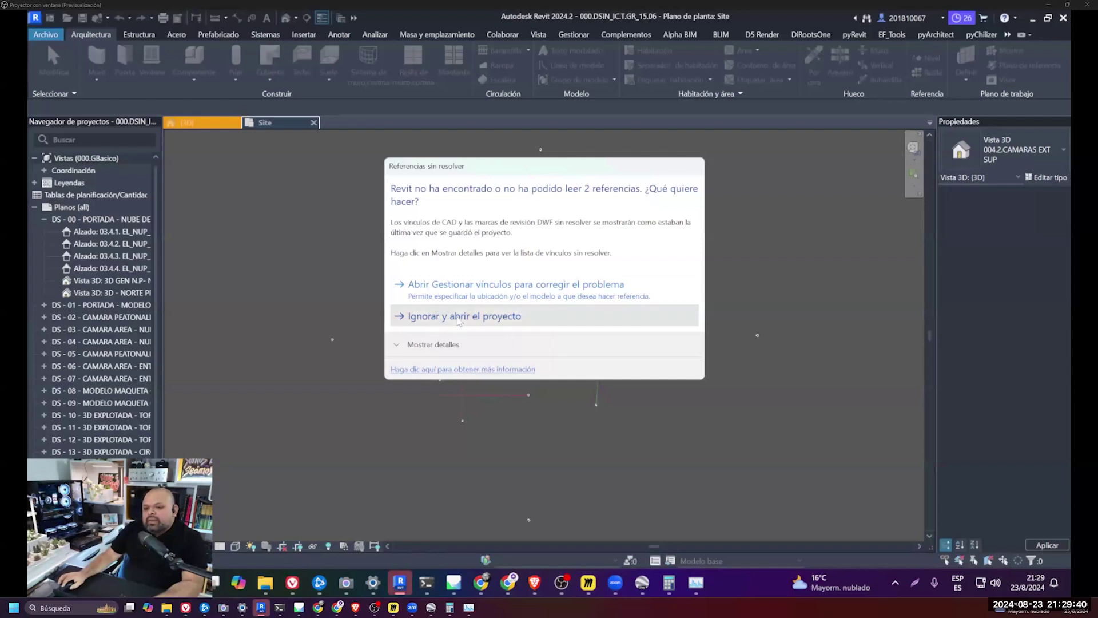
# - Open the project ignoring missing references, then open the NORTE SOL and NORTE PROYECTO plans under 00.0.PL_SITE - ORG
pyautogui.click(435, 315)
pyautogui.click(44, 219)
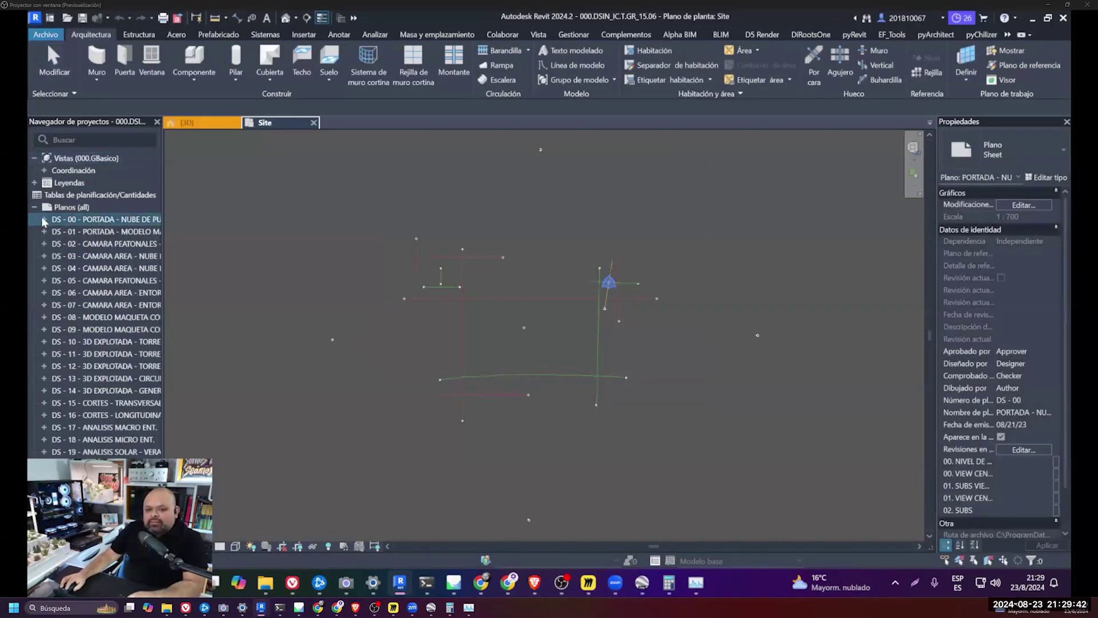
pyautogui.click(44, 171)
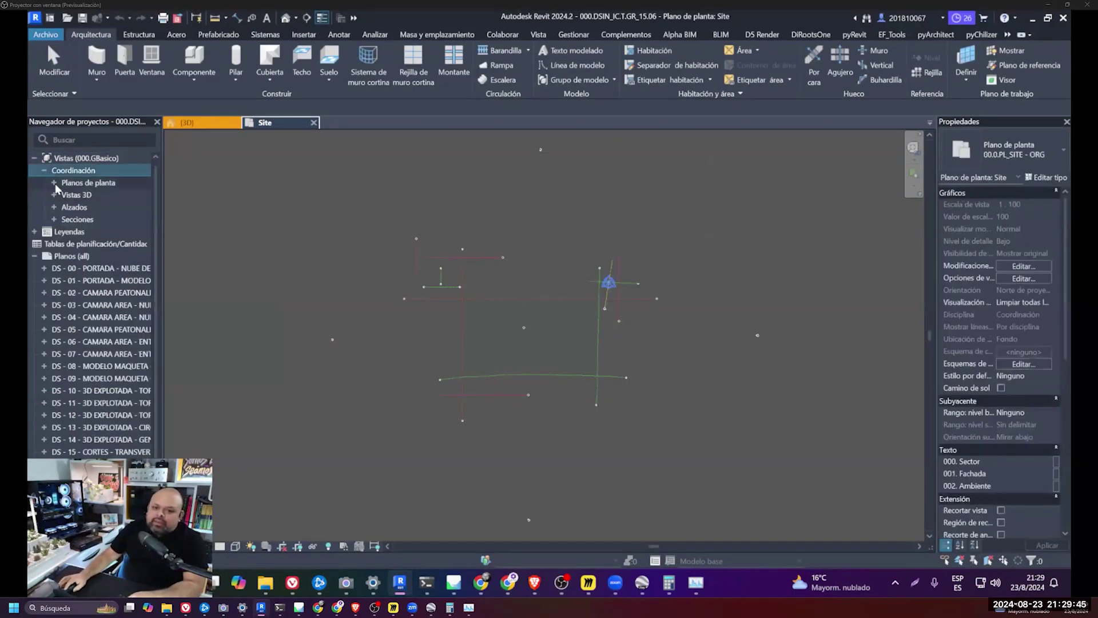
pyautogui.click(54, 182)
pyautogui.click(65, 195)
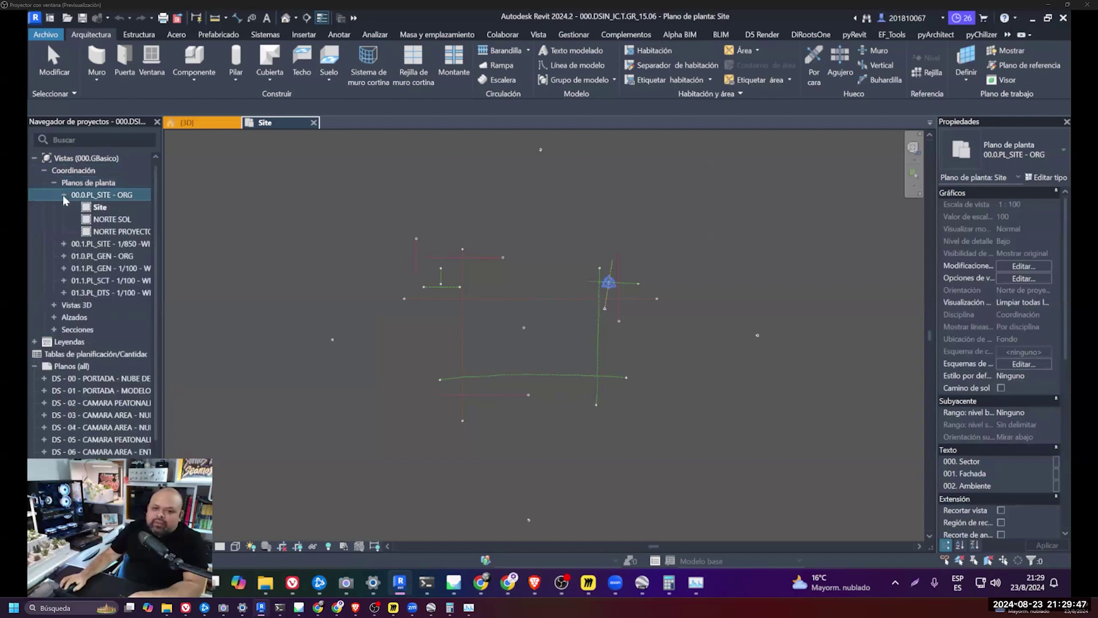
pyautogui.moveTo(163, 213); pyautogui.dragTo(231, 213)
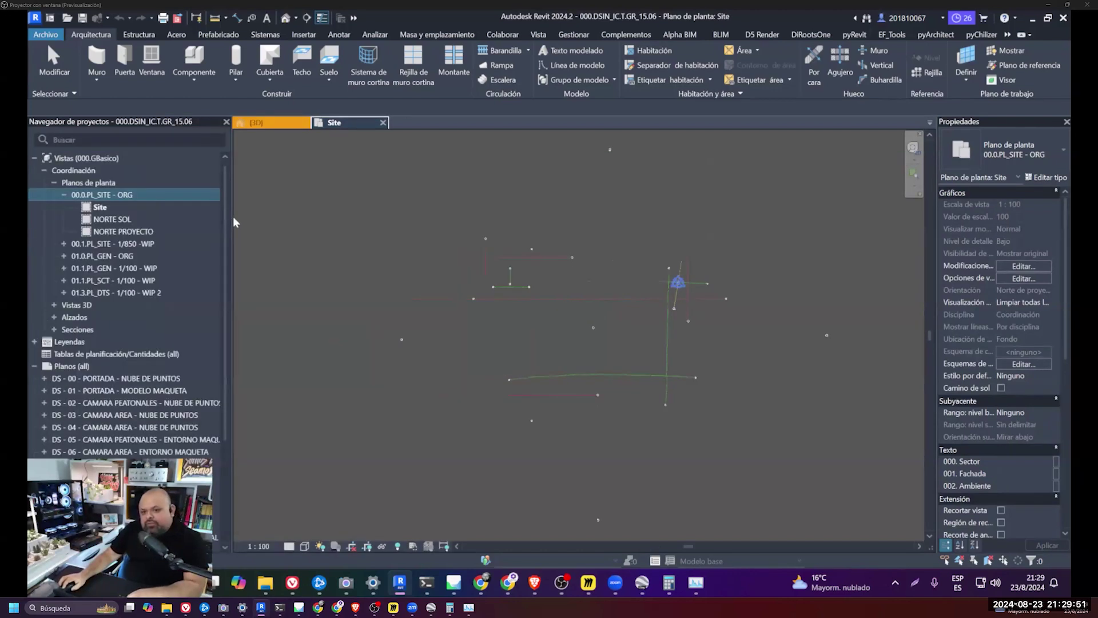
pyautogui.doubleClick(147, 220)
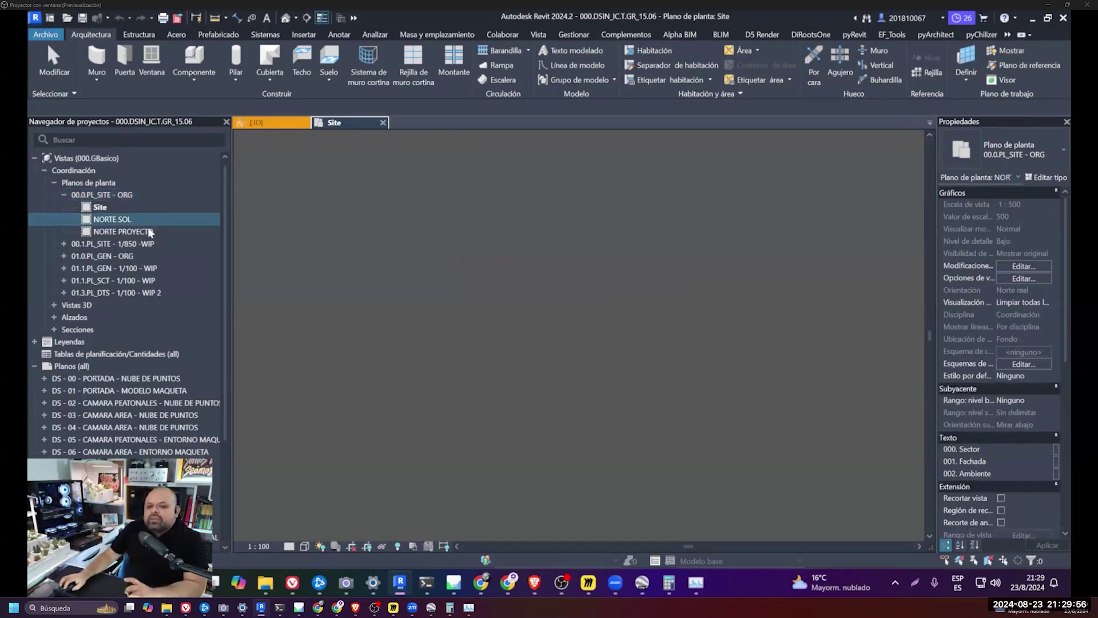
pyautogui.doubleClick(151, 232)
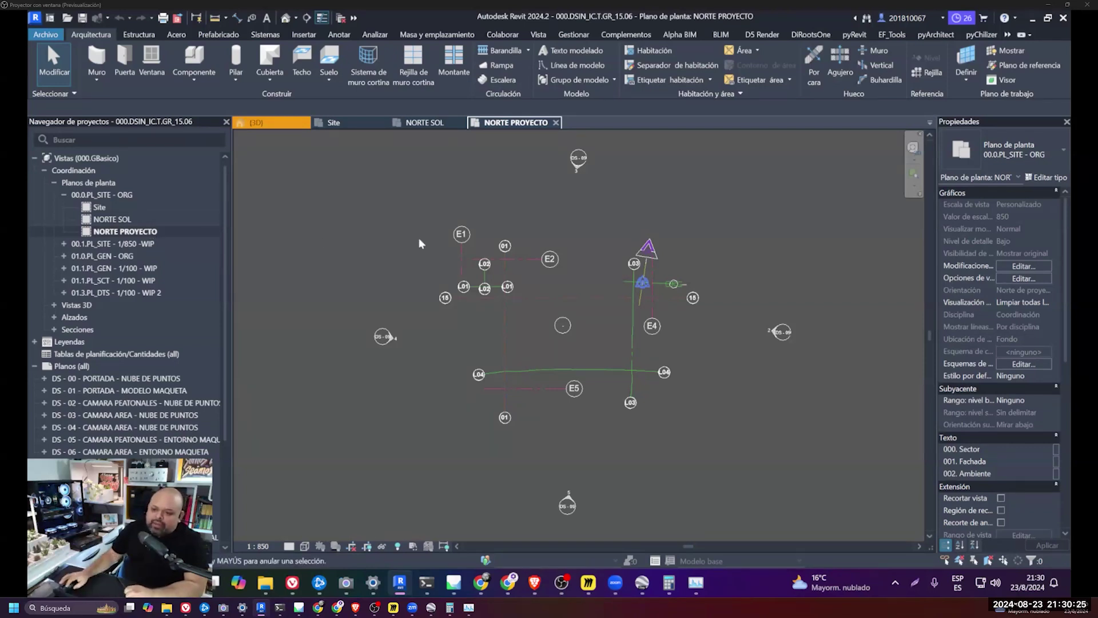
# - Inspect and deselect the project base point, then bring up the Archivo menu's open options
pyautogui.click(642, 282)
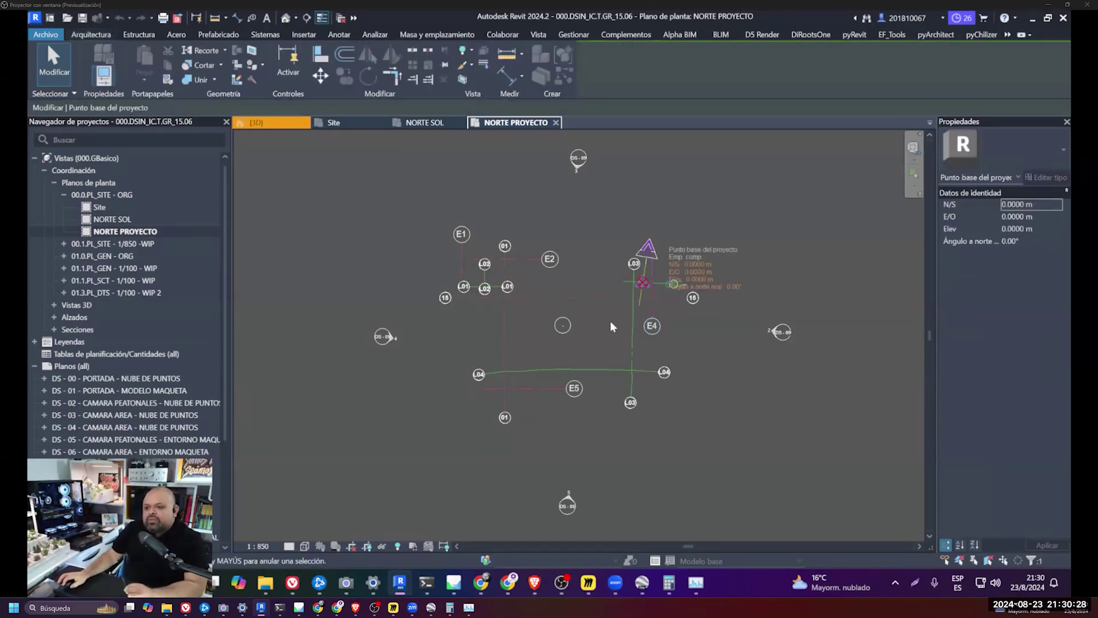
pyautogui.press('Escape')
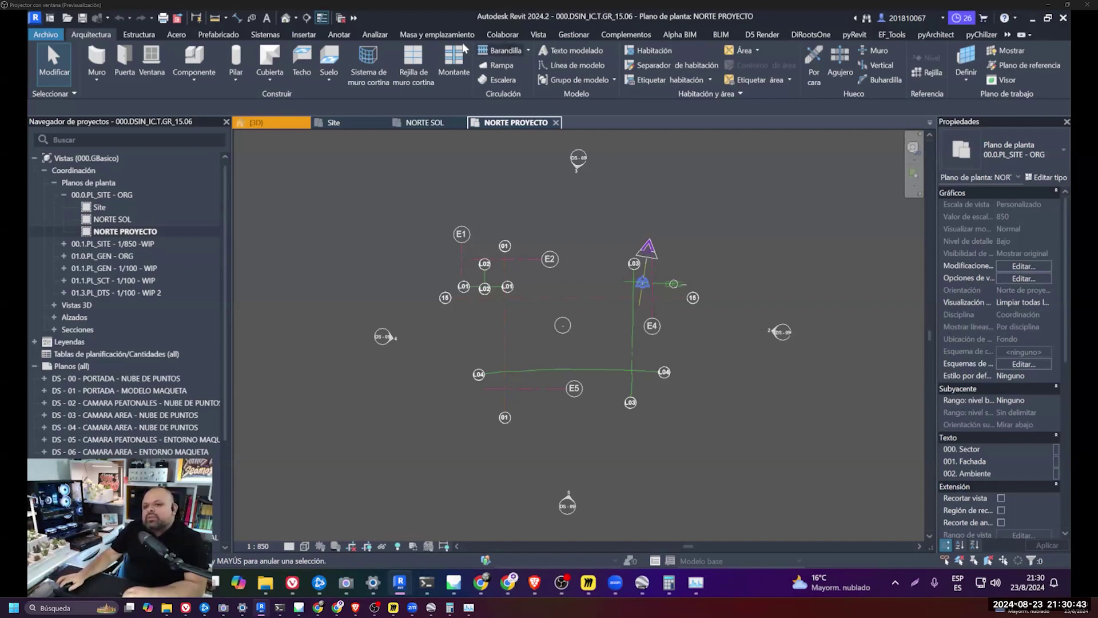
pyautogui.click(46, 35)
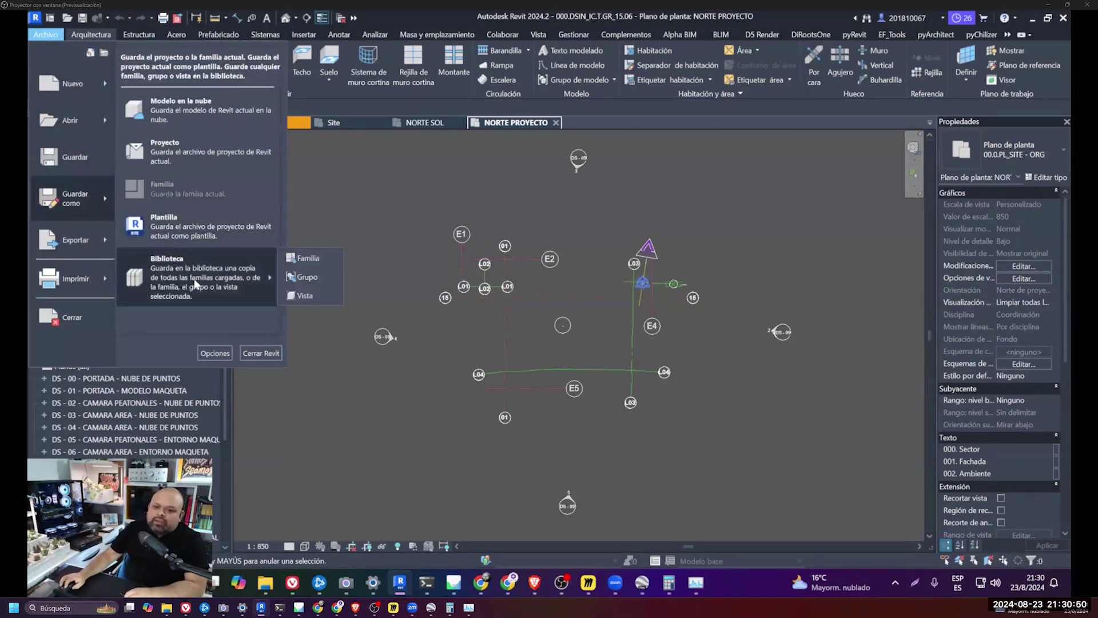
pyautogui.moveTo(70, 120)
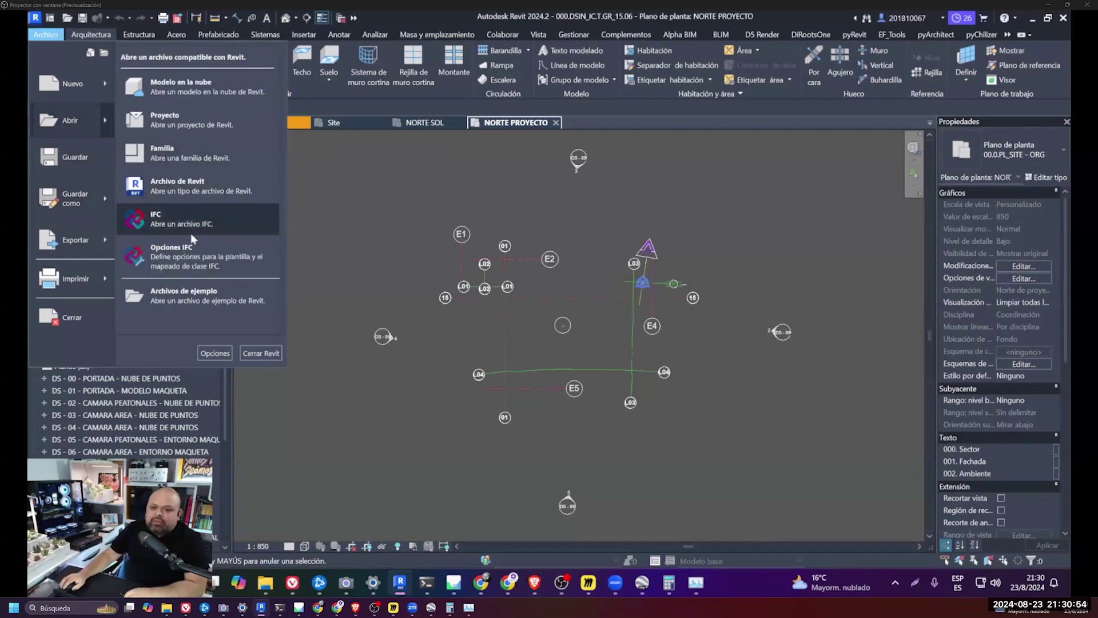
# - Open the BIM_Projekt_Golden_Nugget-Architektur_und_Ingenieurbau sample project from the Samples folder
pyautogui.click(177, 292)
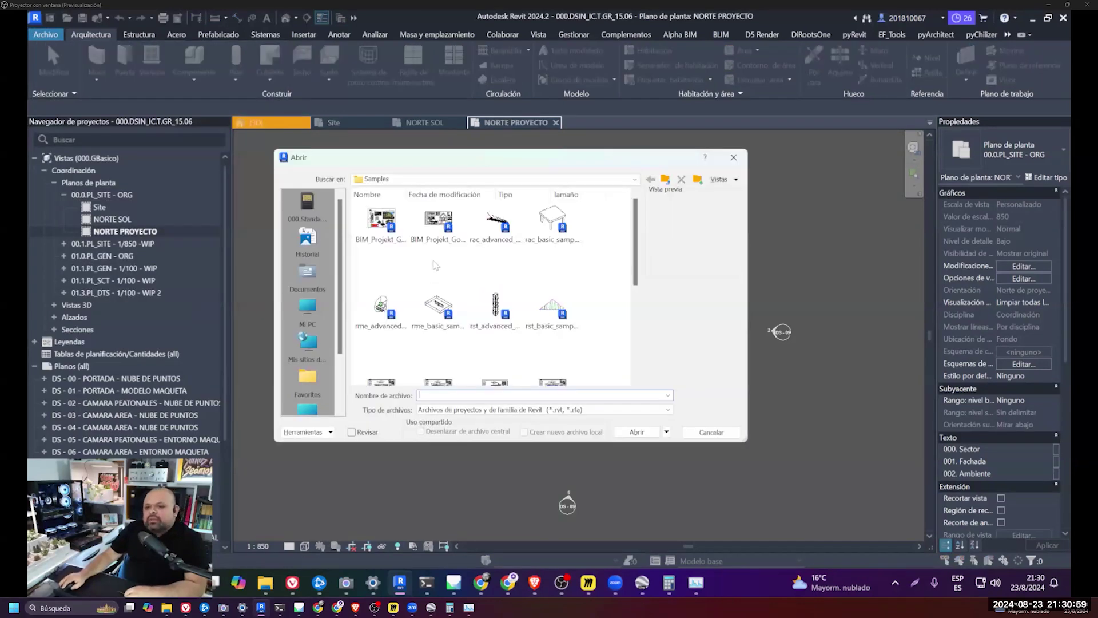
pyautogui.click(381, 225)
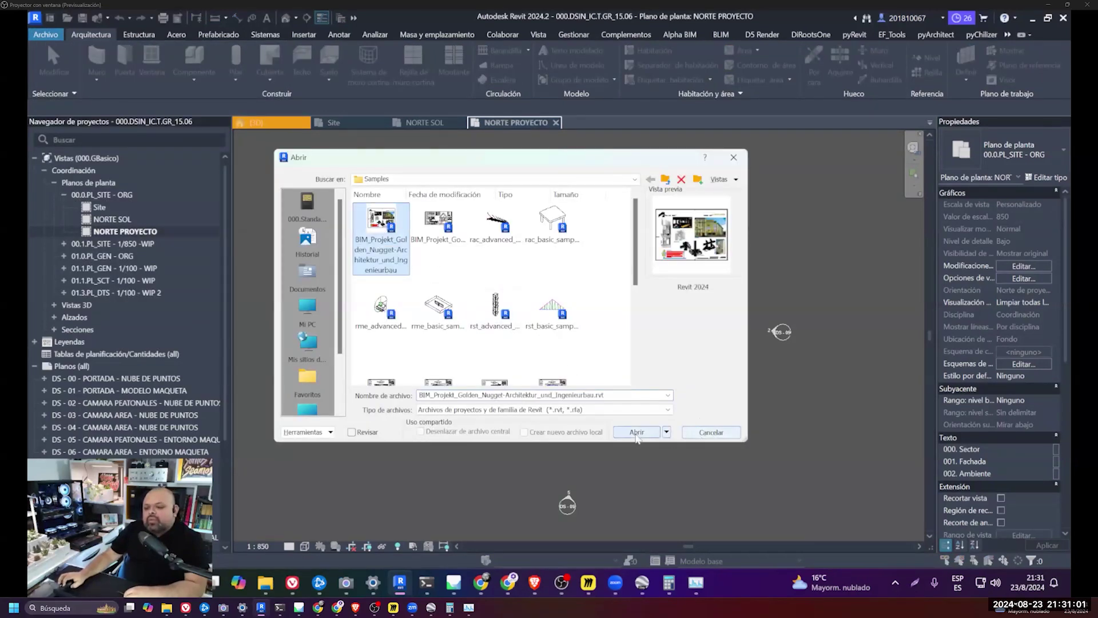
pyautogui.click(637, 432)
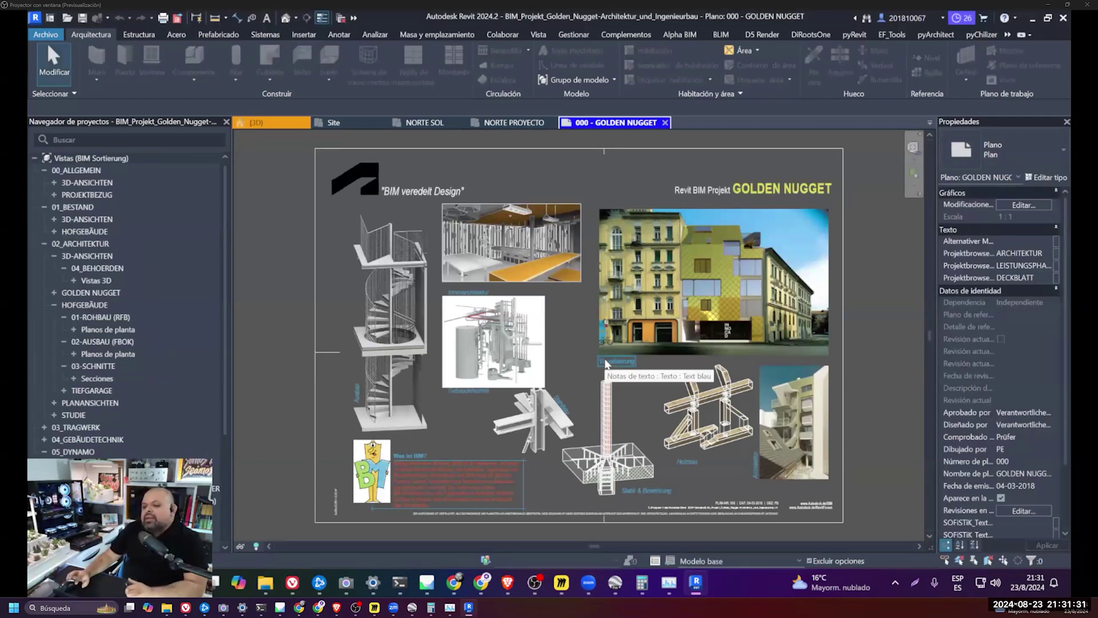
# - List the ISOMETRISCH views under 00_ALLGEMEIN > 3D-ANSICHTEN and create the default 3D view
pyautogui.click(54, 182)
pyautogui.click(65, 195)
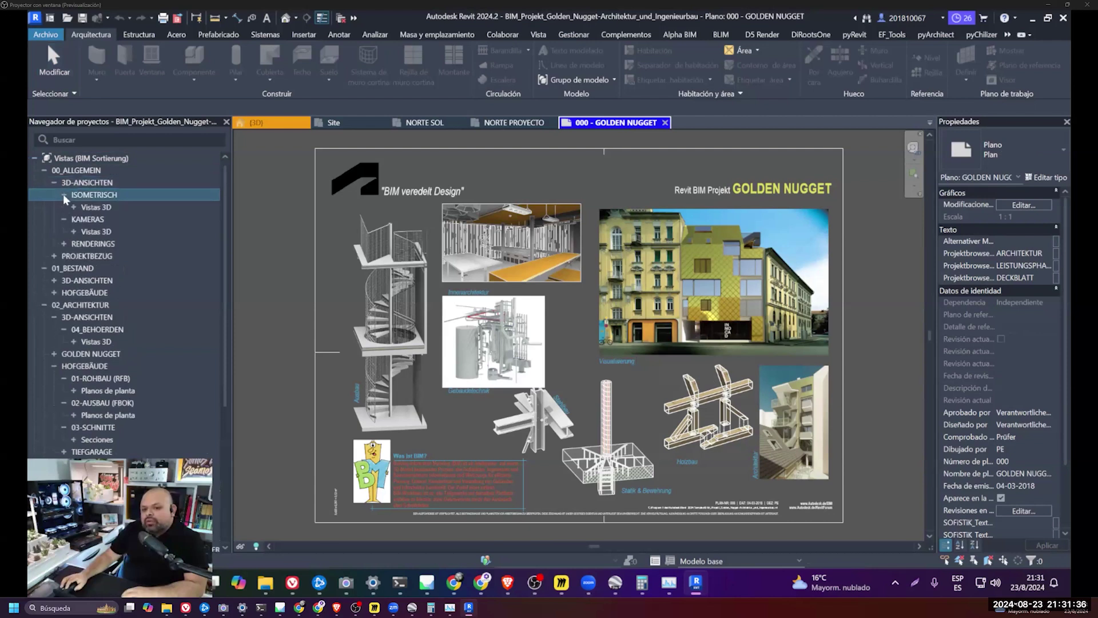
pyautogui.click(74, 207)
pyautogui.click(538, 35)
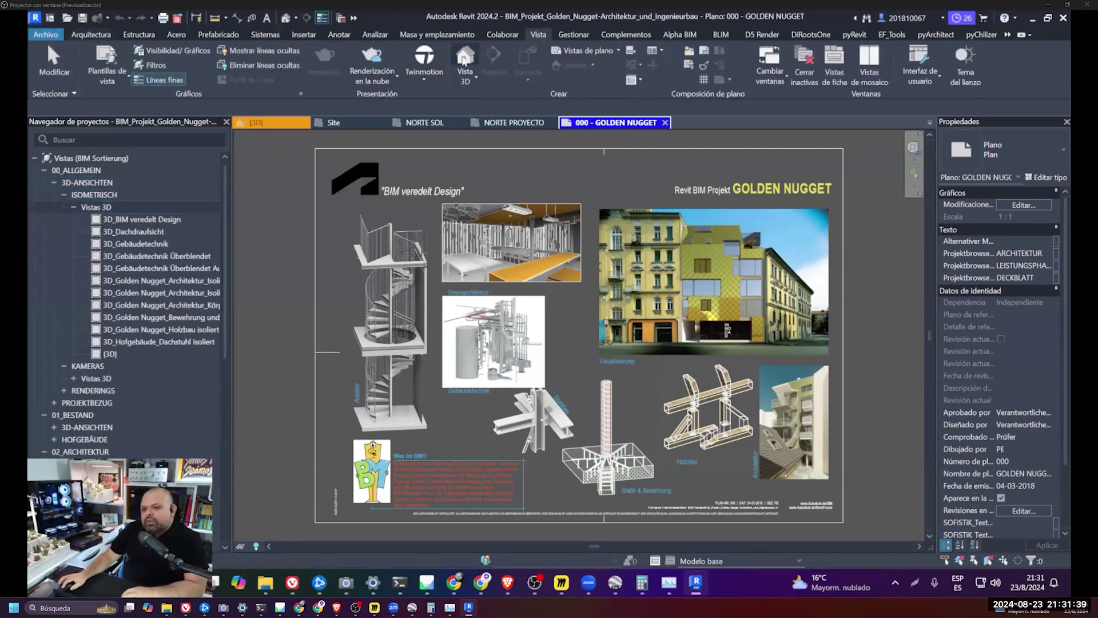
pyautogui.click(465, 57)
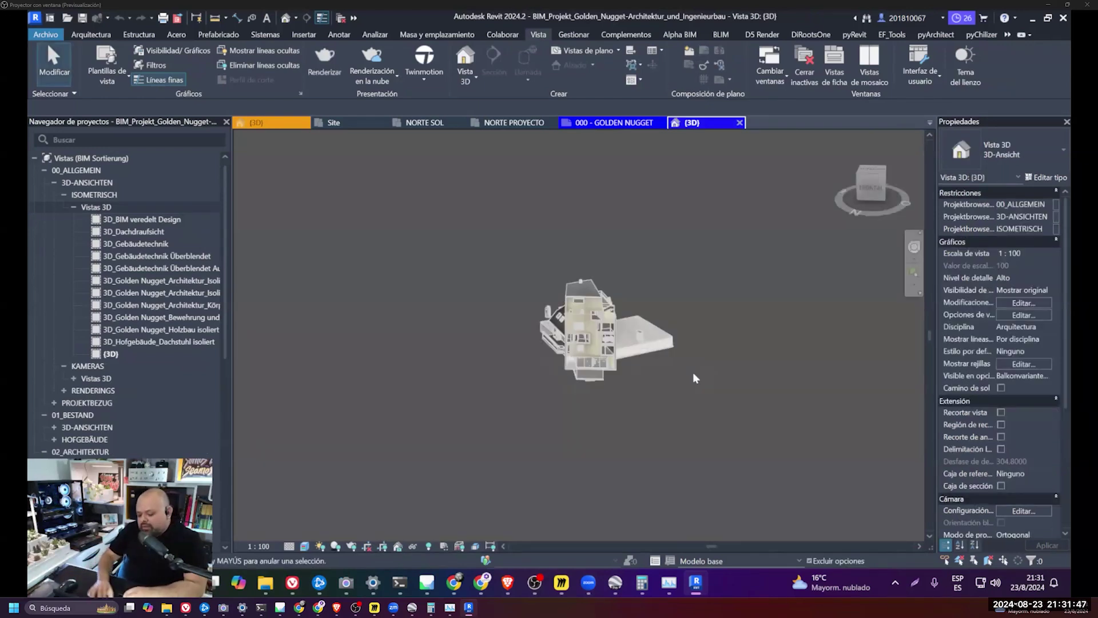
# - Review linked models (ML) in both the Golden Nugget and site projects without changes, ending on the 3D view
pyautogui.press('m')
pyautogui.press('l')
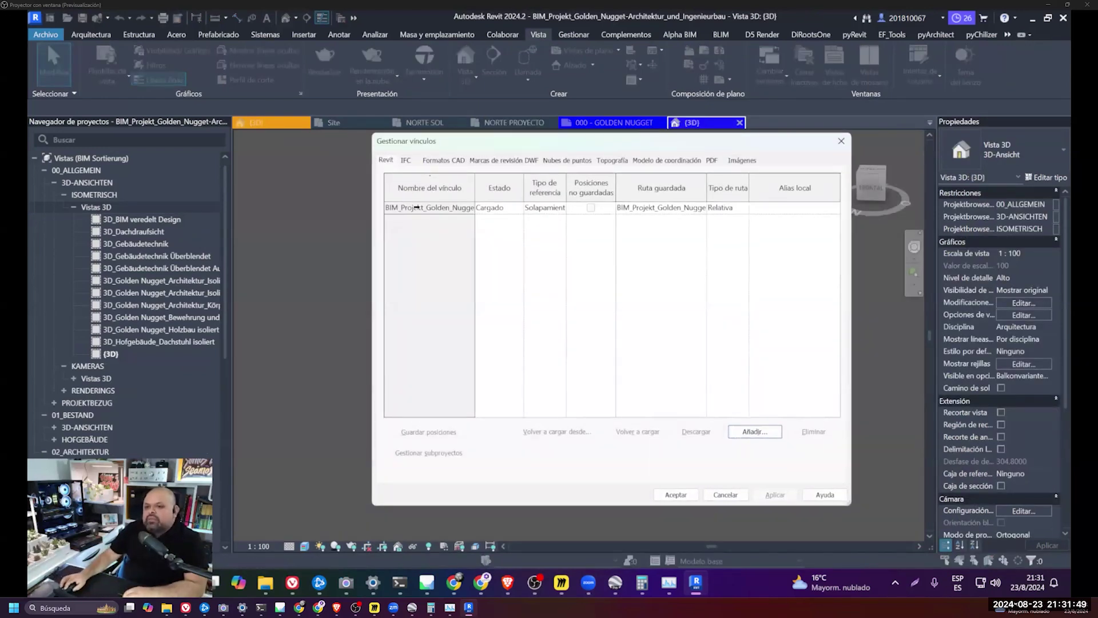
pyautogui.click(416, 207)
pyautogui.press('Escape')
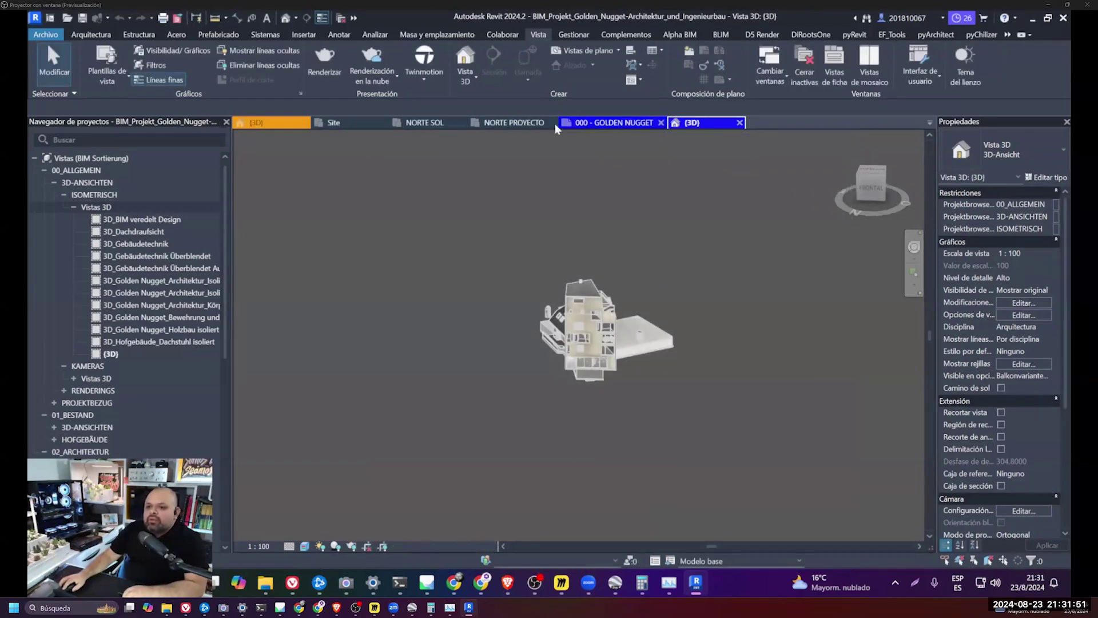
pyautogui.click(552, 124)
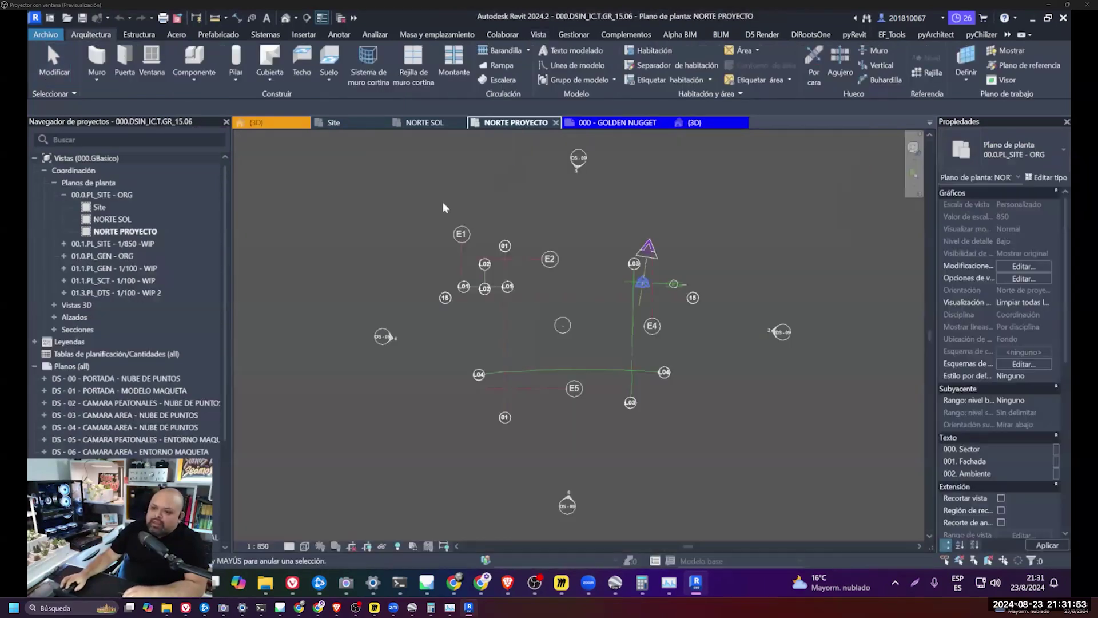
pyautogui.press('m')
pyautogui.press('l')
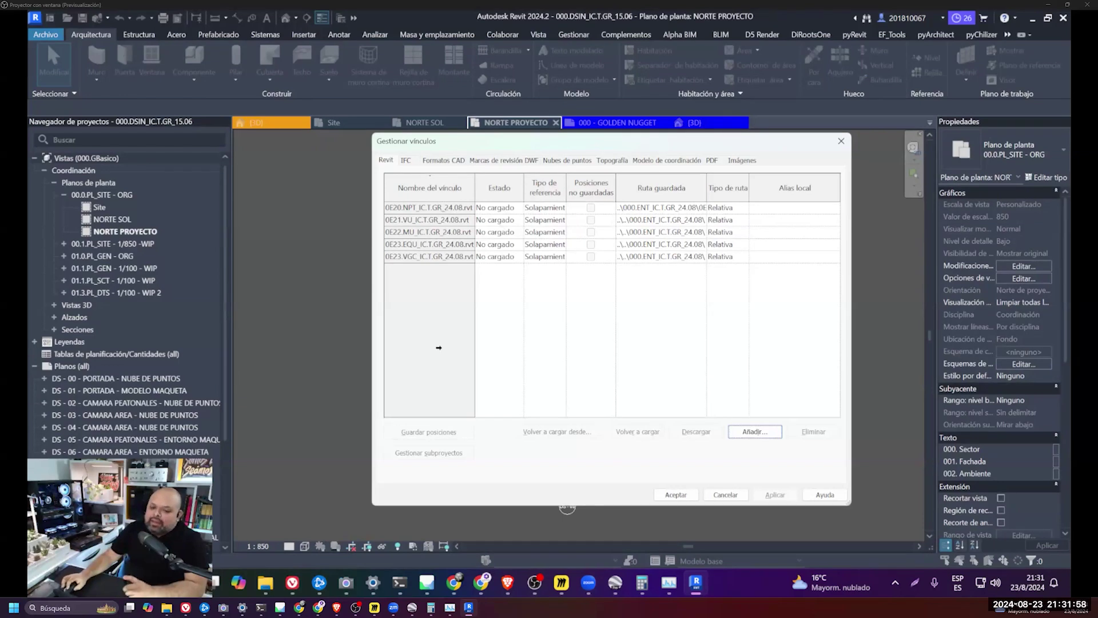
pyautogui.press('Escape')
pyautogui.click(689, 122)
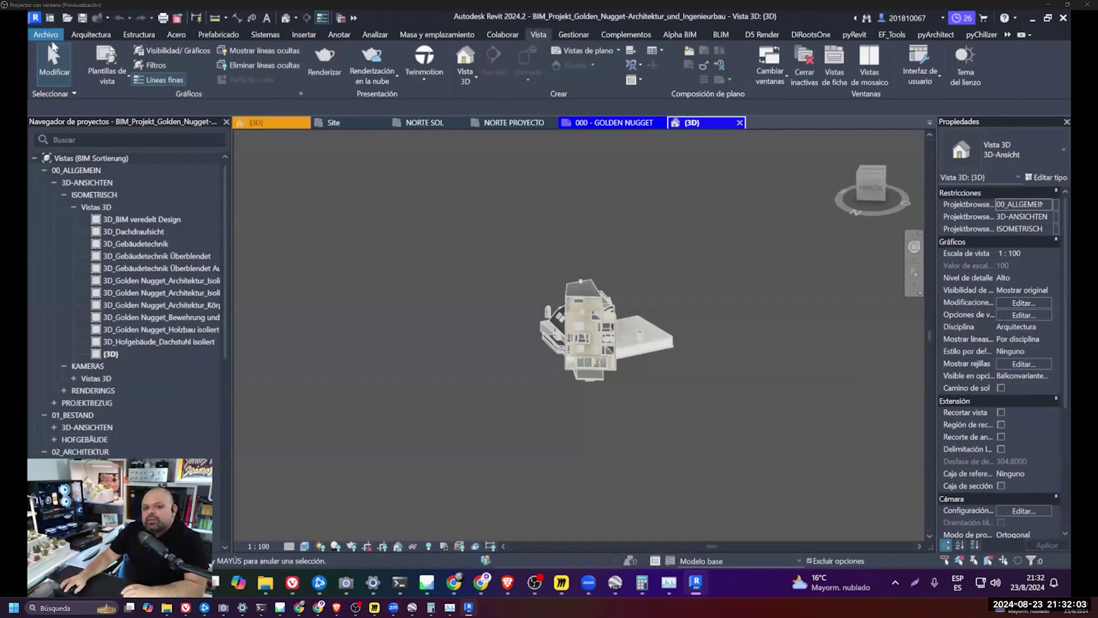
# - Save the Golden Nugget model into 002.ARC's 0A1.DATA folder and close its {3D} view
pyautogui.click(46, 35)
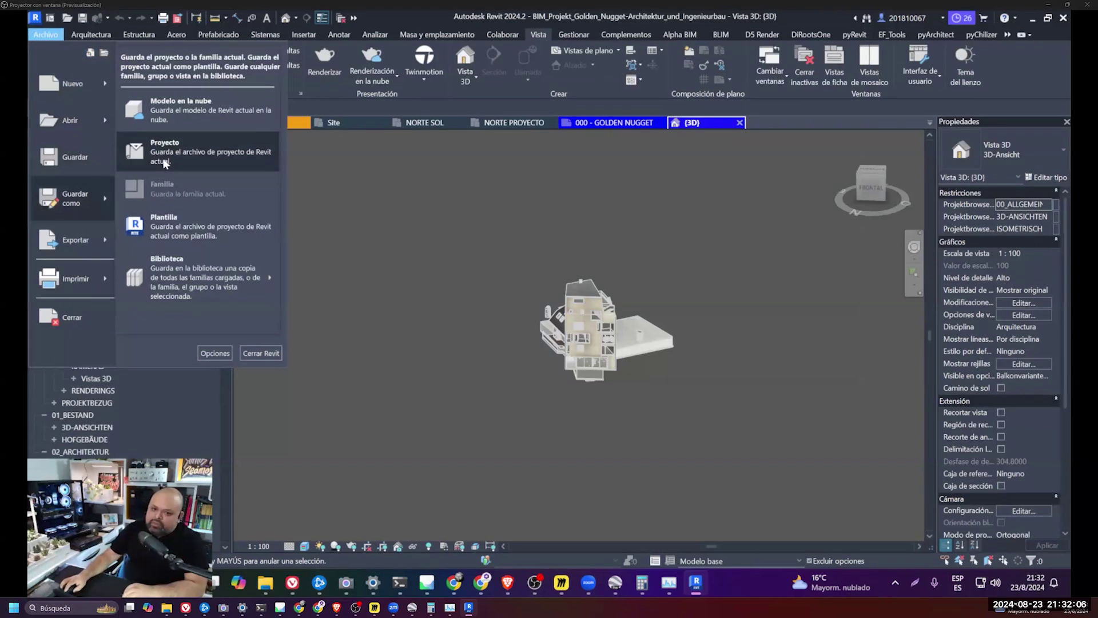
pyautogui.click(160, 165)
pyautogui.scroll(-2, 416, 375)
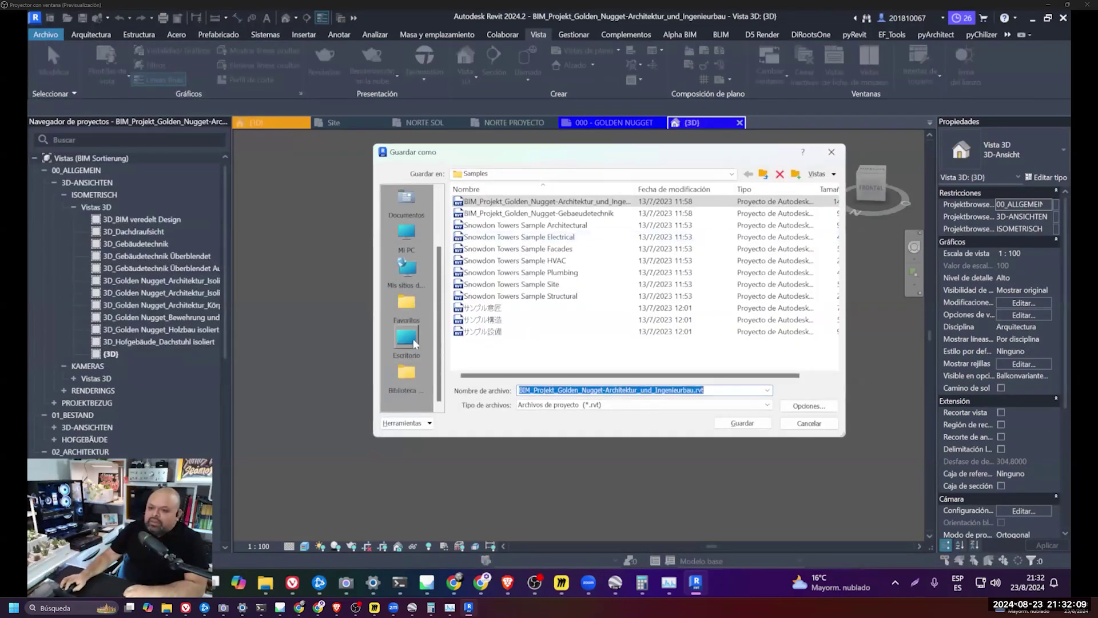
pyautogui.click(407, 338)
pyautogui.doubleClick(497, 331)
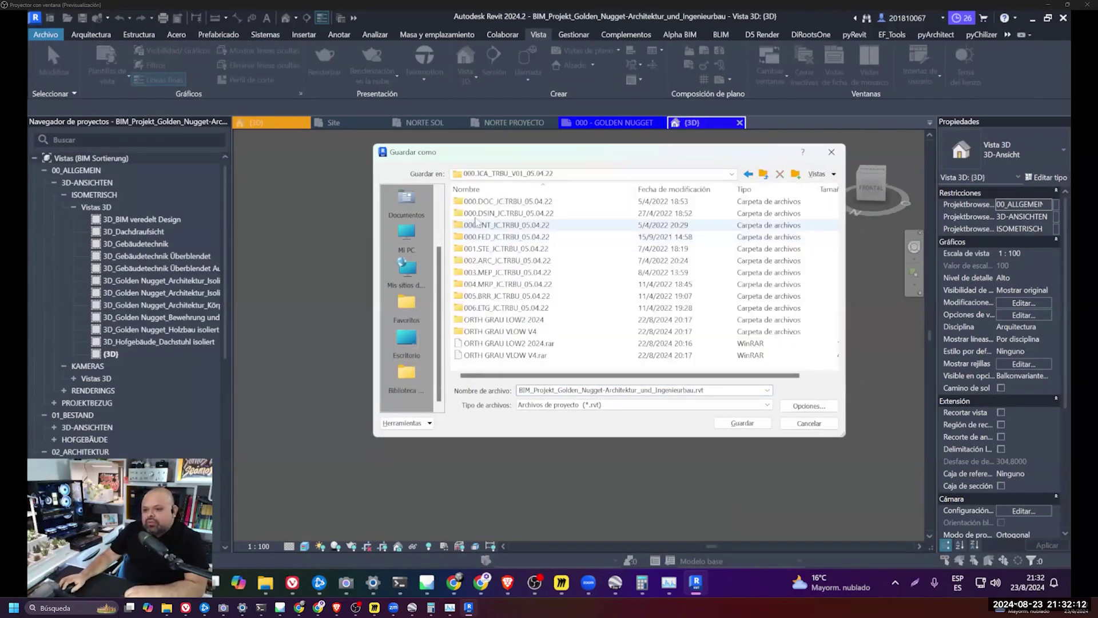
pyautogui.moveTo(507, 225)
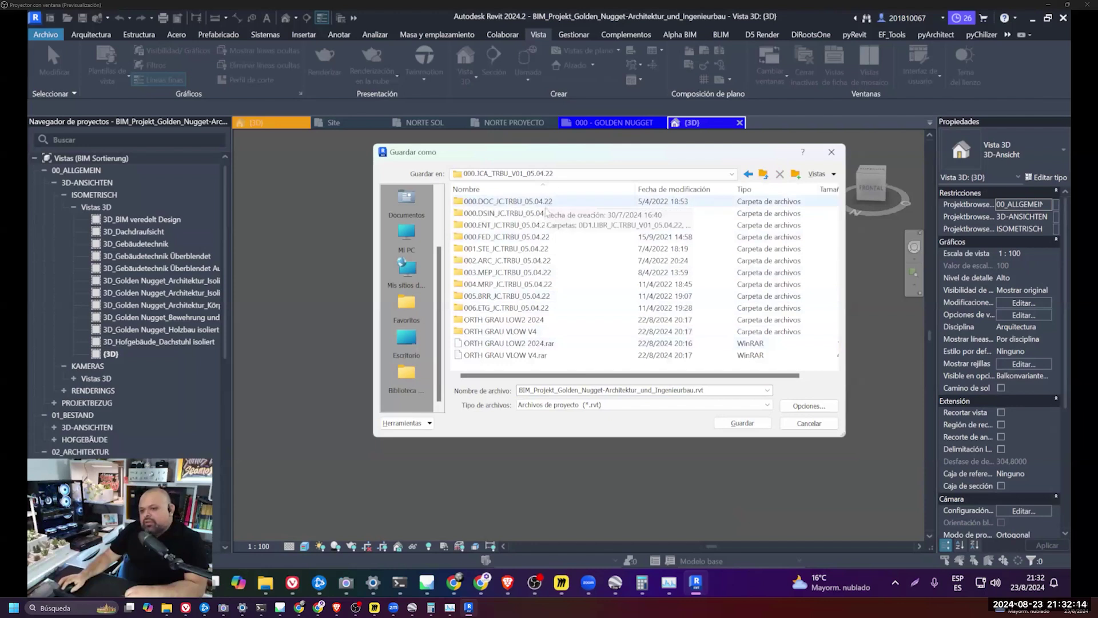
pyautogui.click(540, 213)
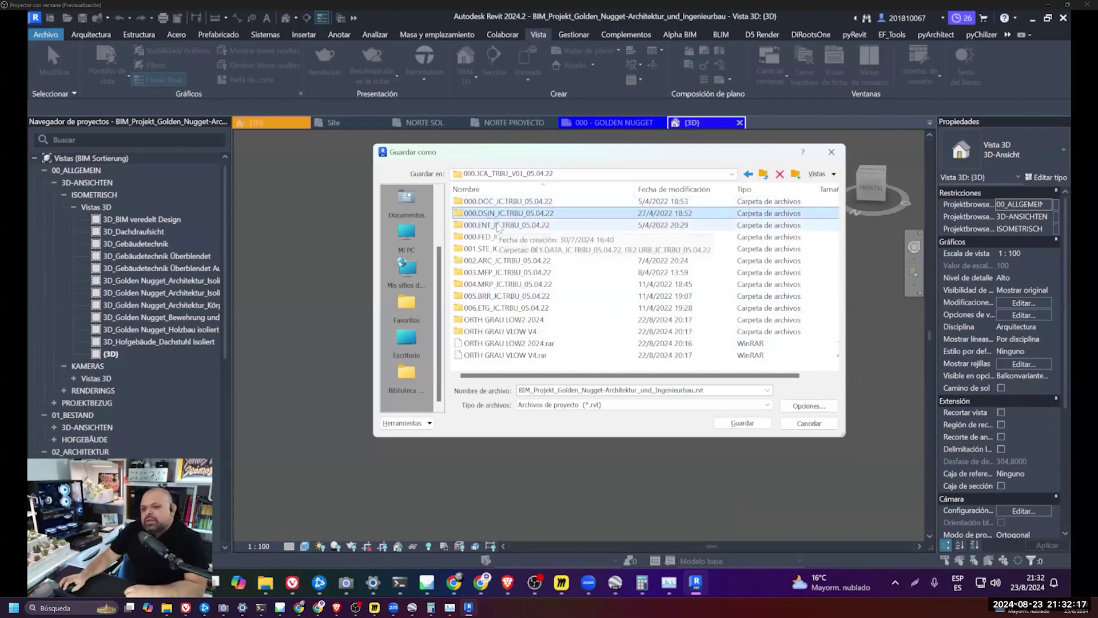
pyautogui.moveTo(506, 260)
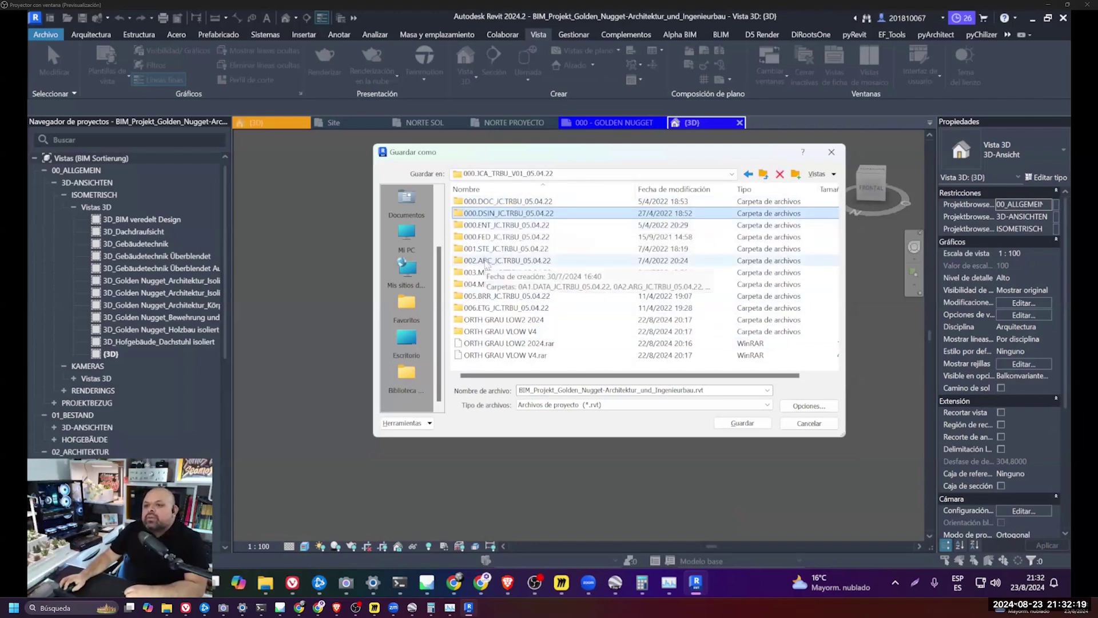
pyautogui.moveTo(534, 161); pyautogui.dragTo(510, 112)
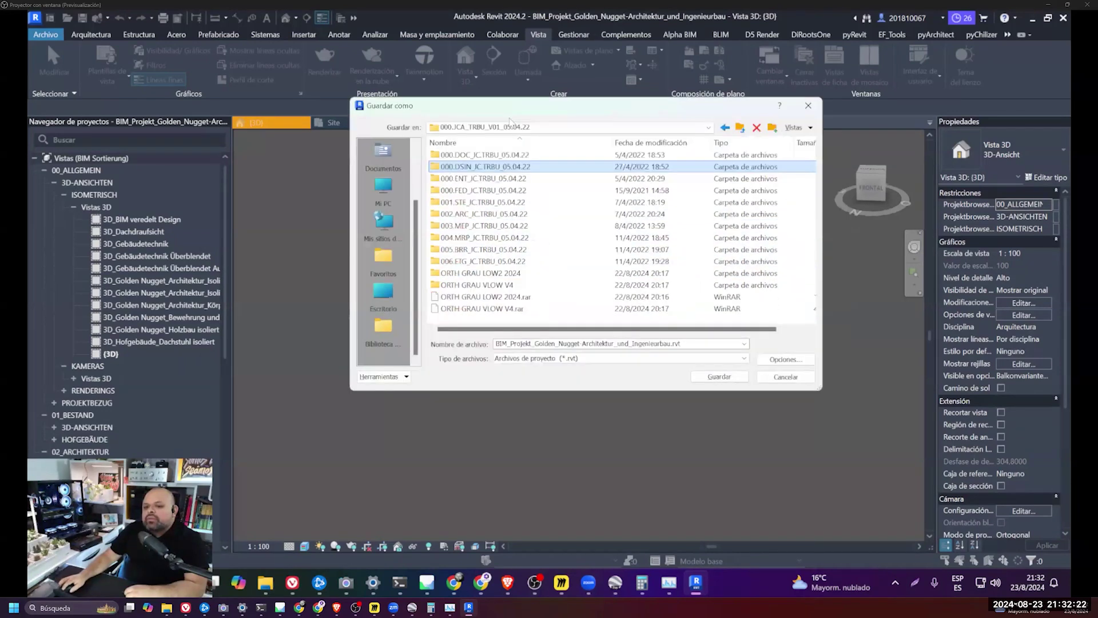
pyautogui.doubleClick(474, 219)
pyautogui.doubleClick(483, 155)
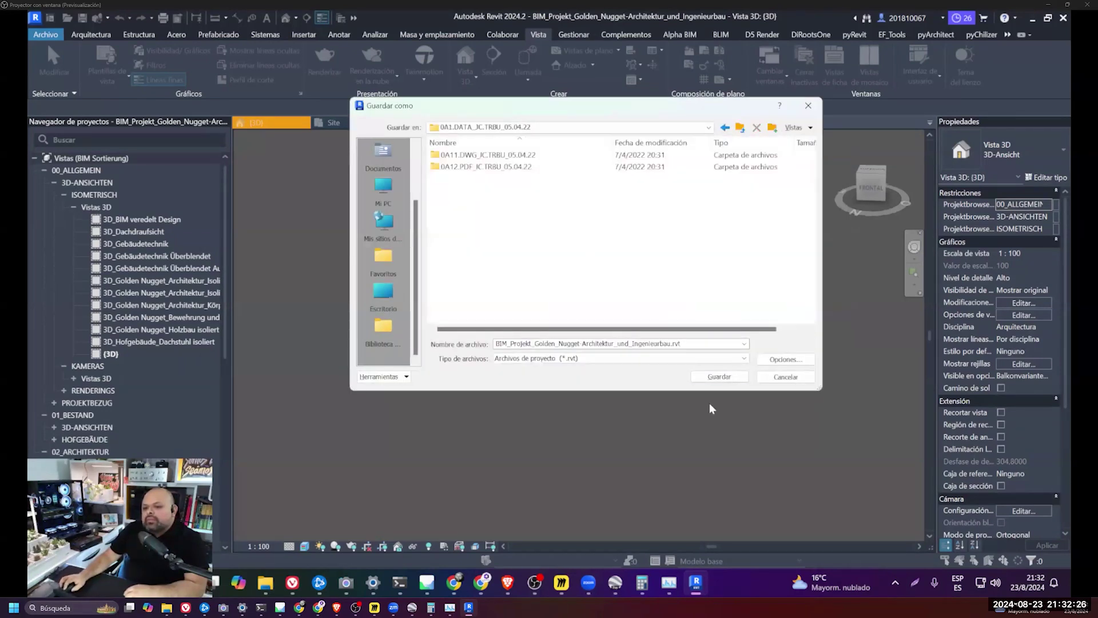
pyautogui.click(725, 377)
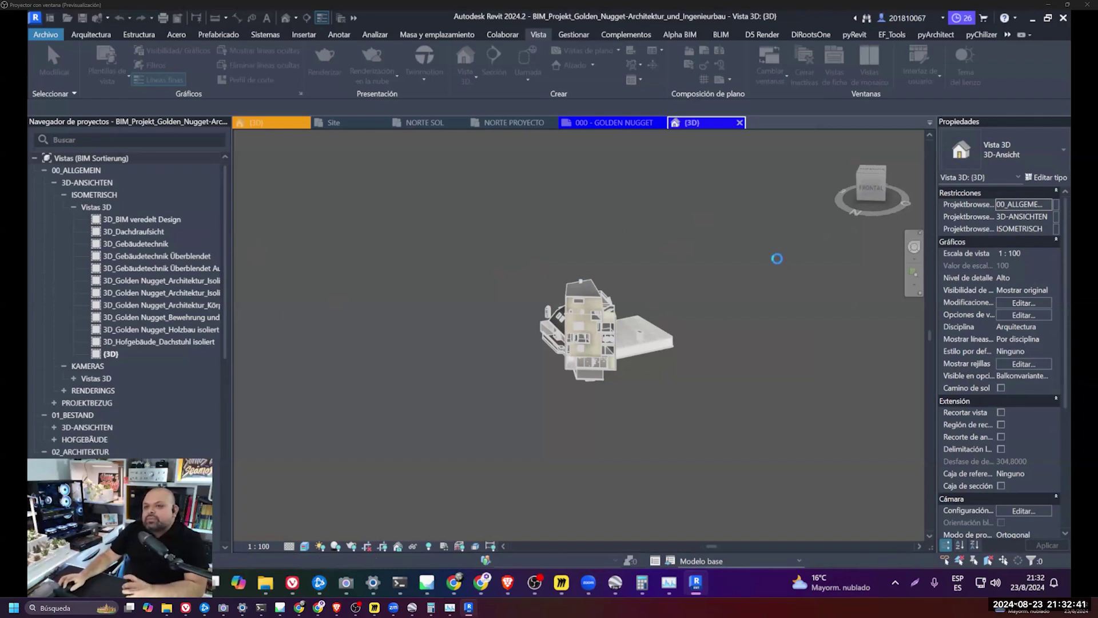
pyautogui.click(739, 123)
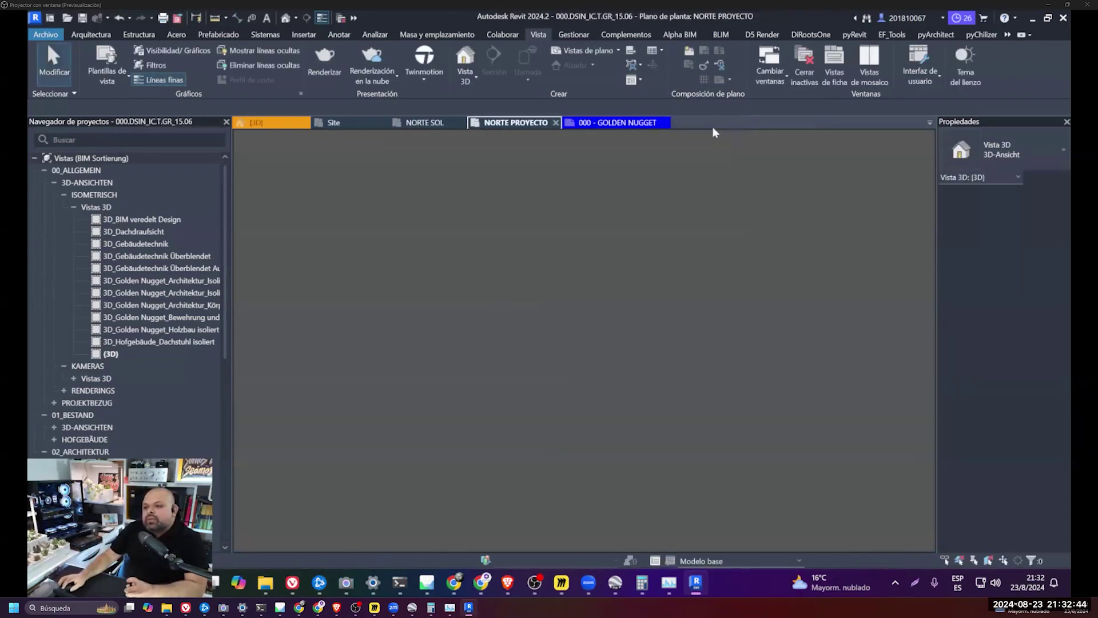
# - Link the Golden Nugget .rvt file into NORTE PROYECTO using internal origin placement
pyautogui.click(664, 124)
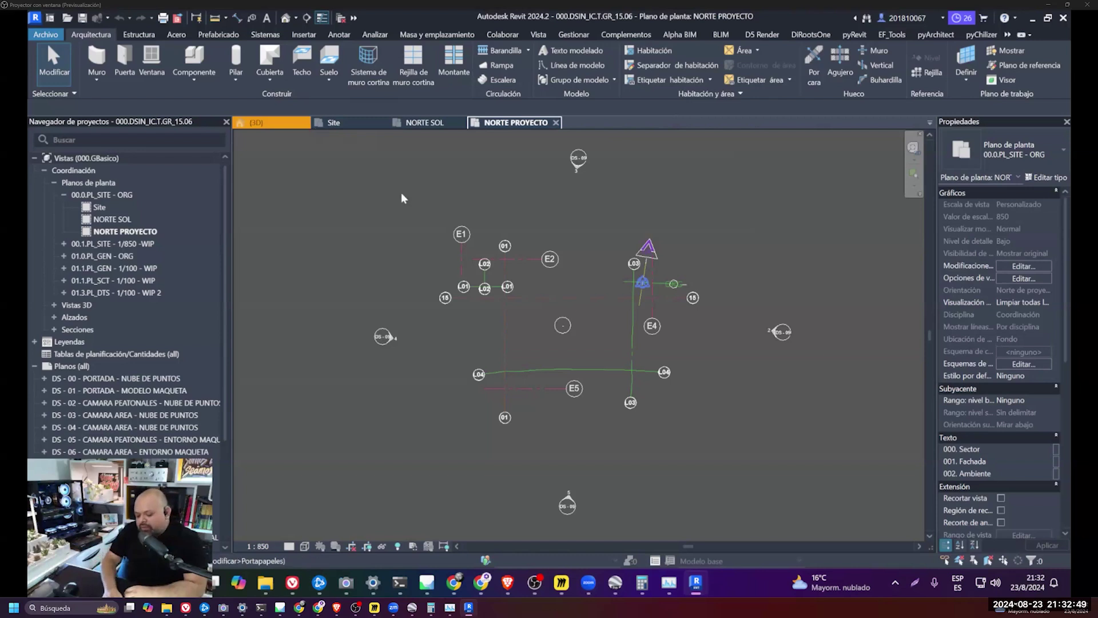
pyautogui.click(752, 429)
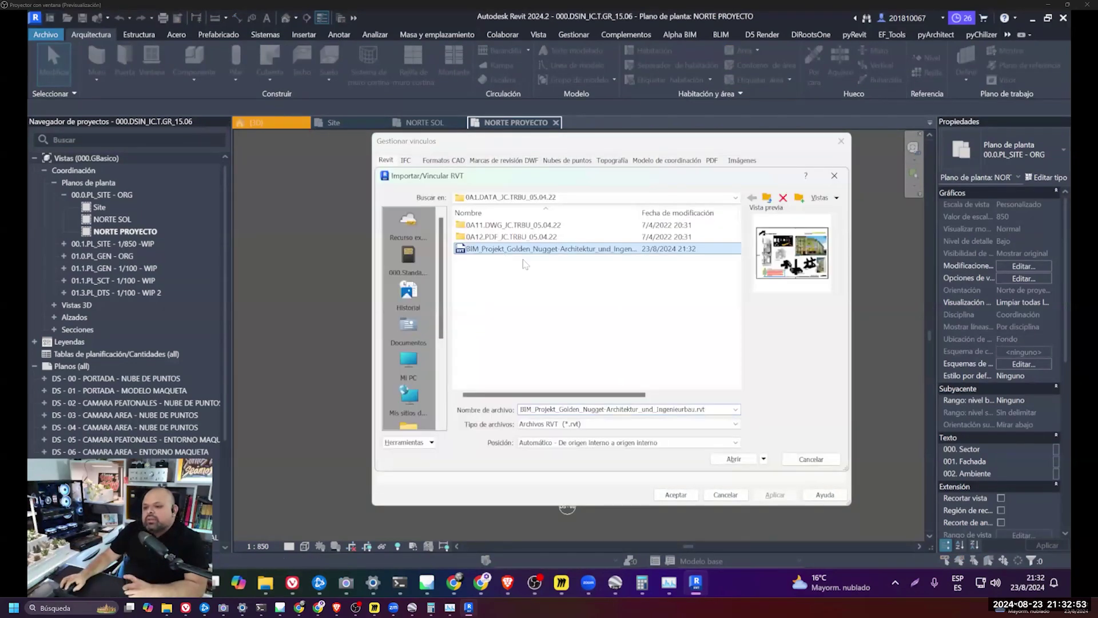
pyautogui.click(624, 443)
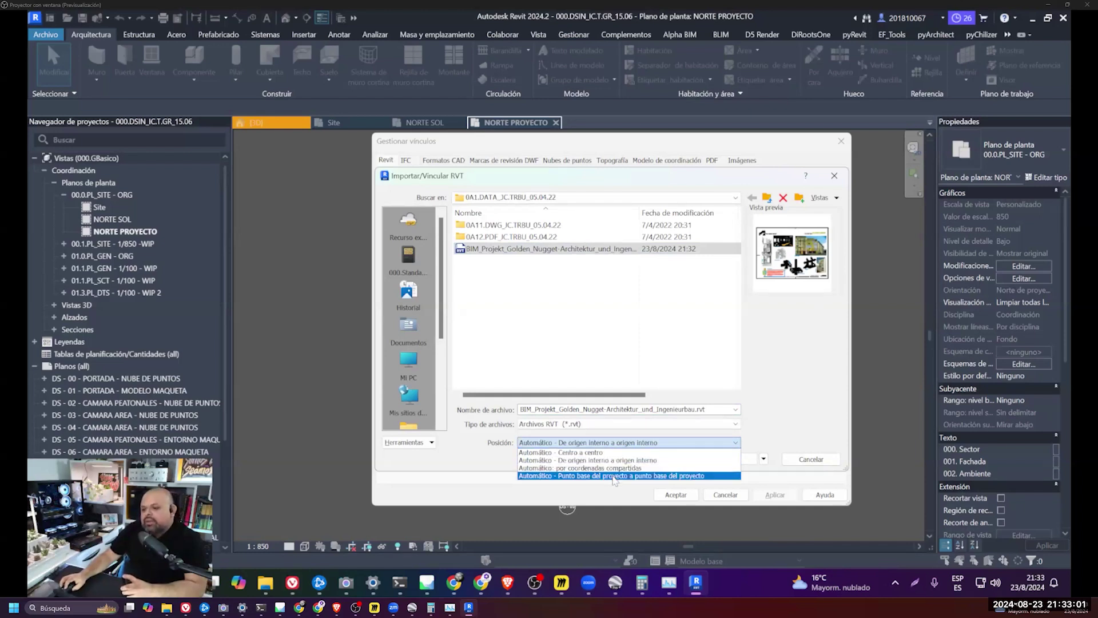
pyautogui.press('Escape')
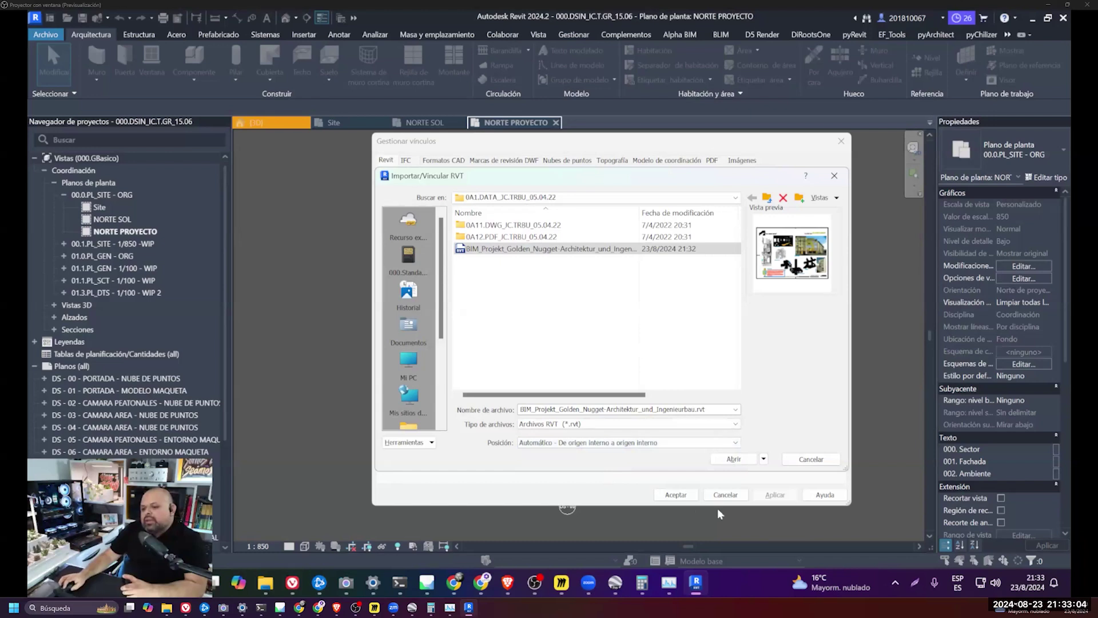
pyautogui.click(734, 459)
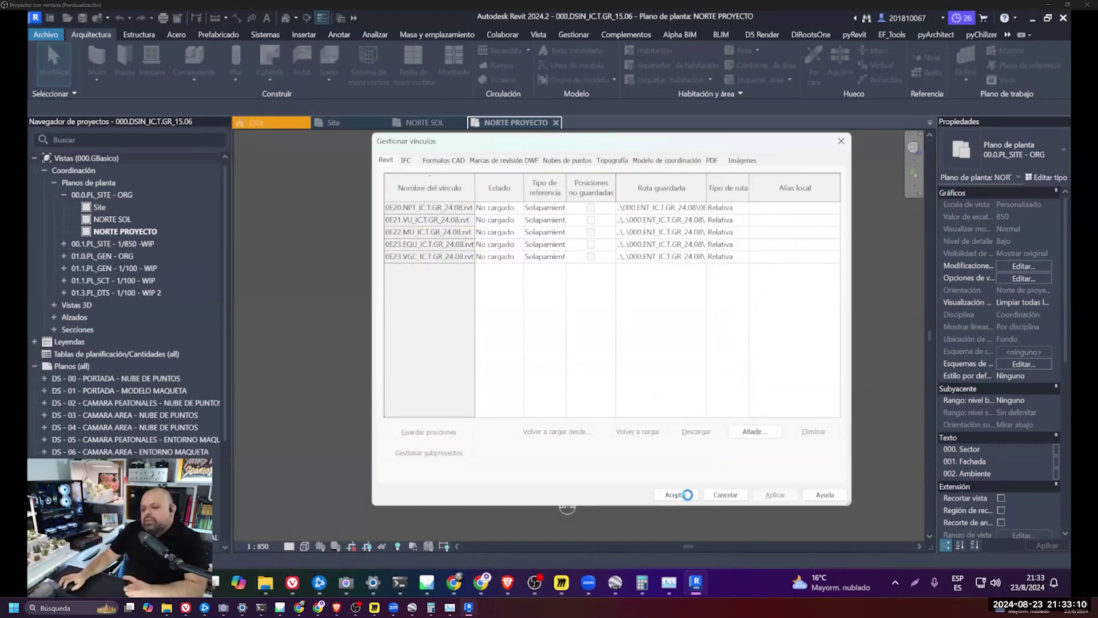
pyautogui.press('Return')
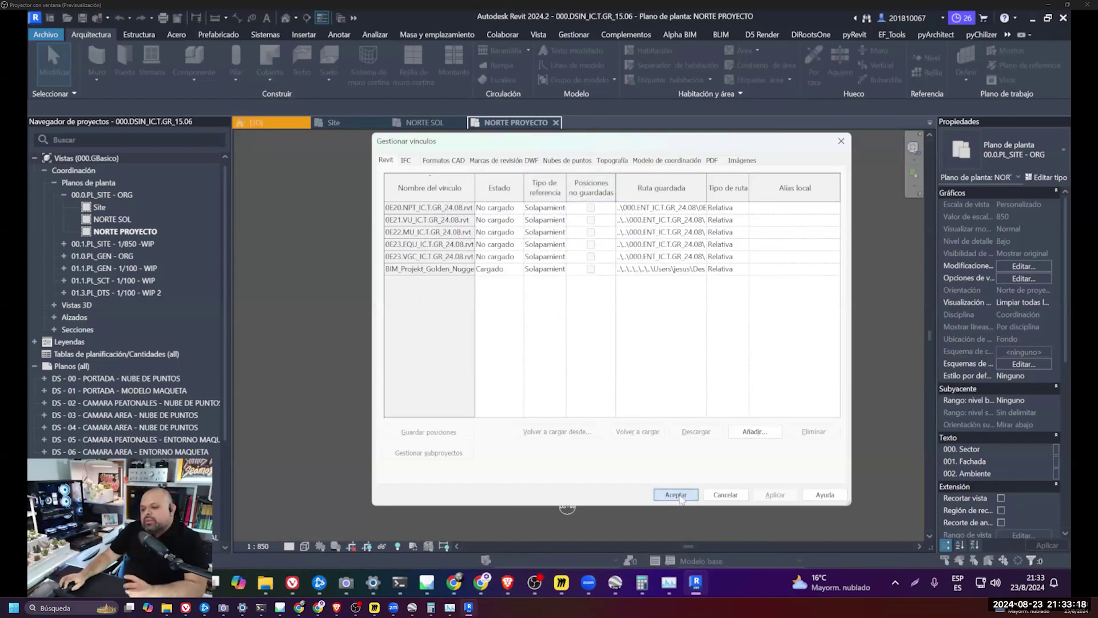
pyautogui.click(678, 495)
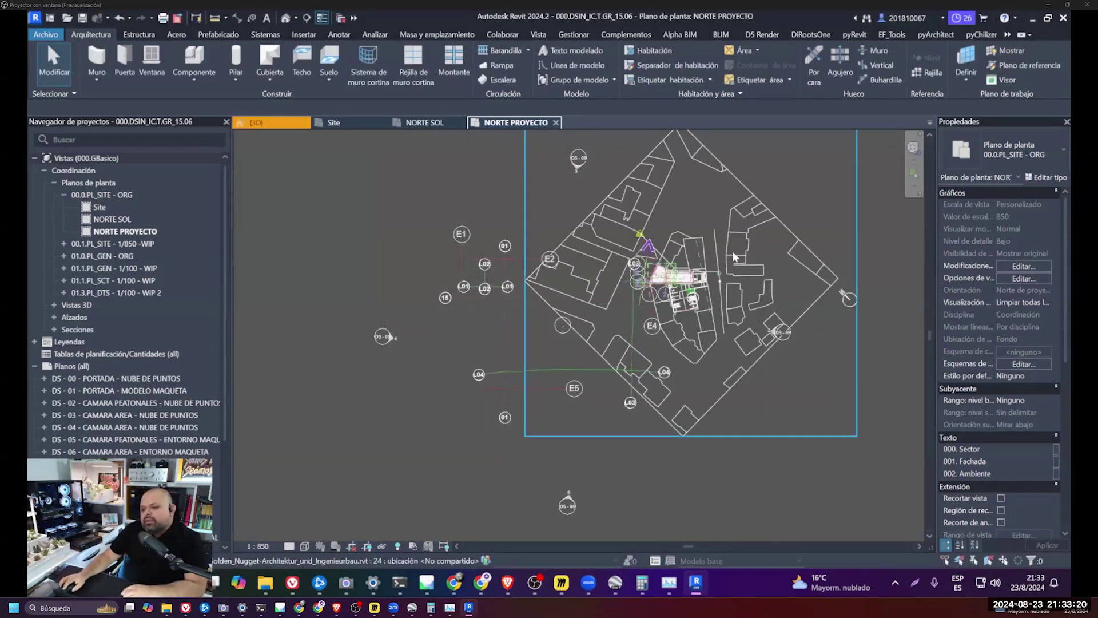
# - Move the linked Golden Nugget model onto the site block, then open sheet DS-00
pyautogui.click(791, 375)
pyautogui.moveTo(756, 200)
pyautogui.mouseDown()
pyautogui.moveTo(586, 244)
pyautogui.moveTo(621, 245)
pyautogui.mouseUp()
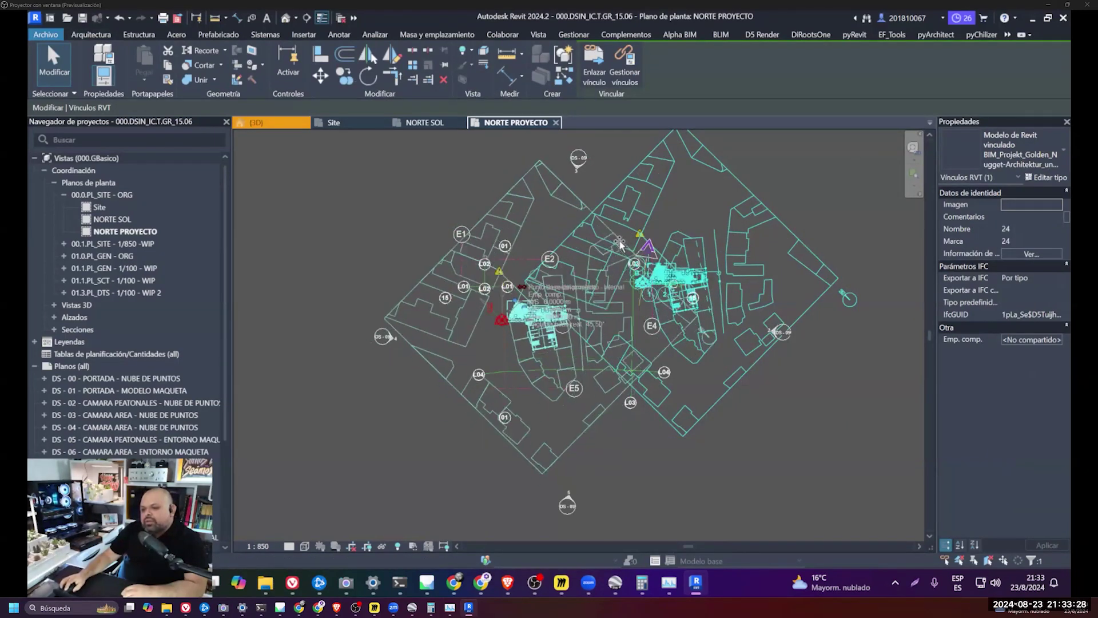
pyautogui.moveTo(621, 245); pyautogui.dragTo(642, 247)
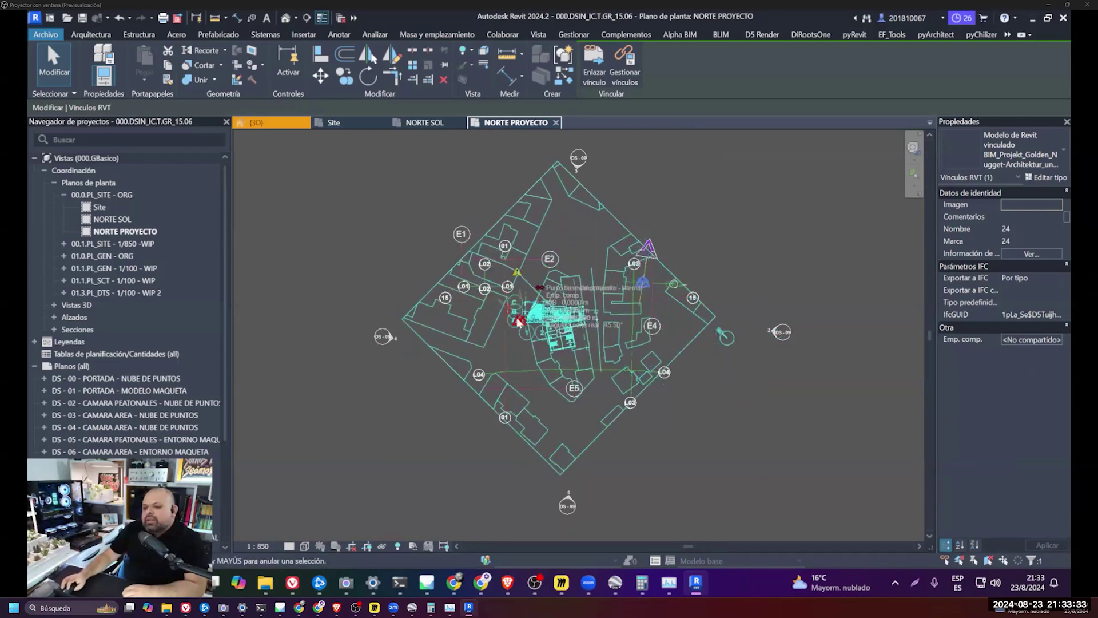
pyautogui.click(328, 215)
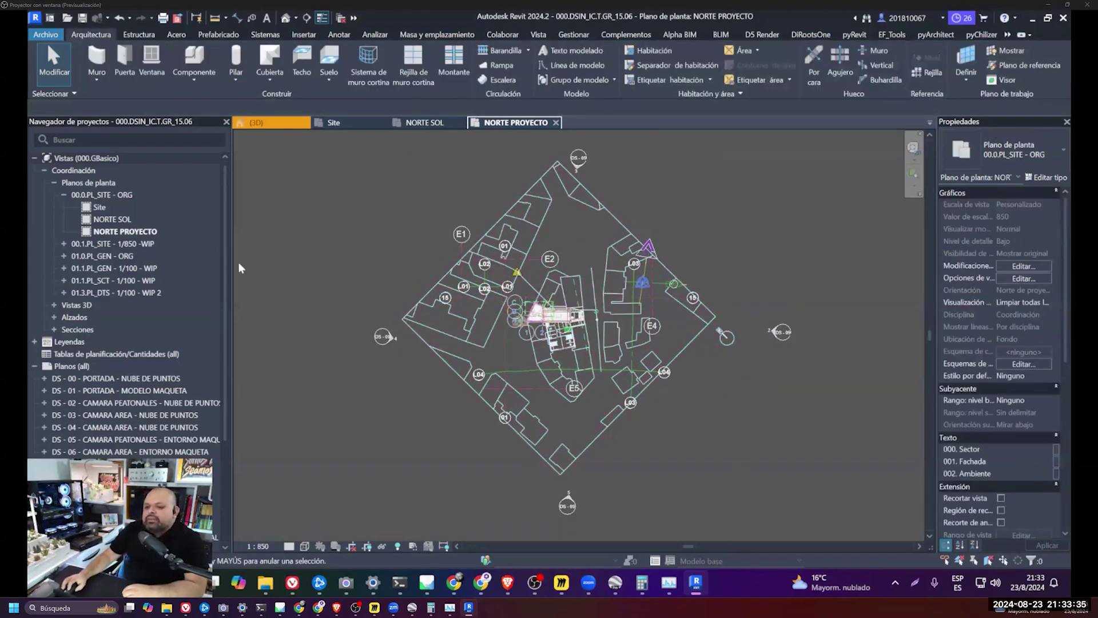
pyautogui.scroll(2, 590, 338)
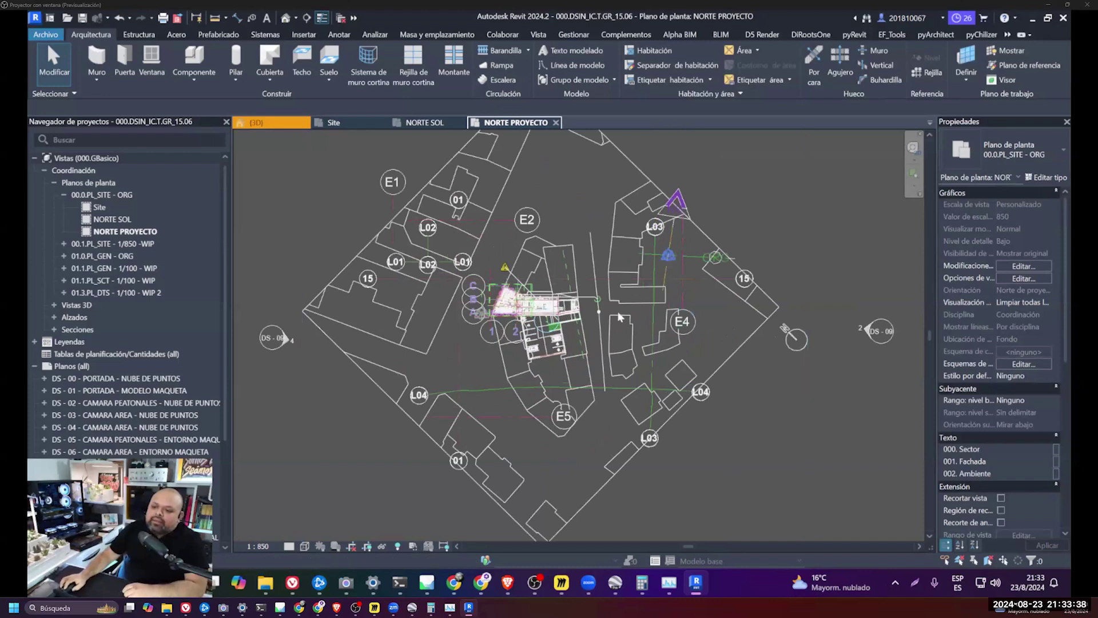
pyautogui.click(609, 222)
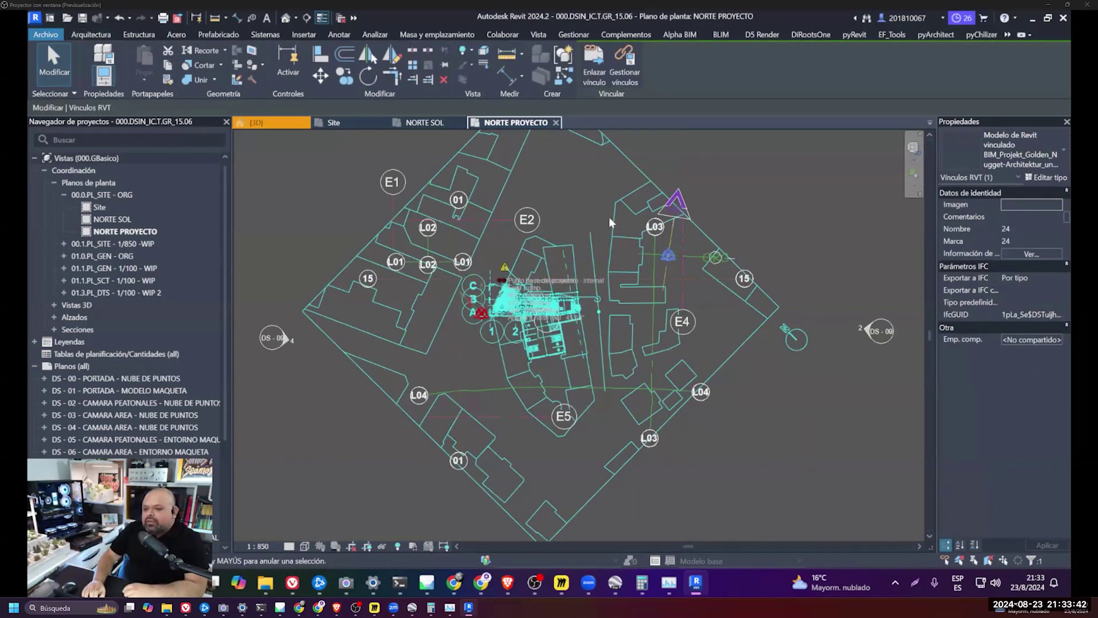
pyautogui.hotkey('ctrl', 'z')
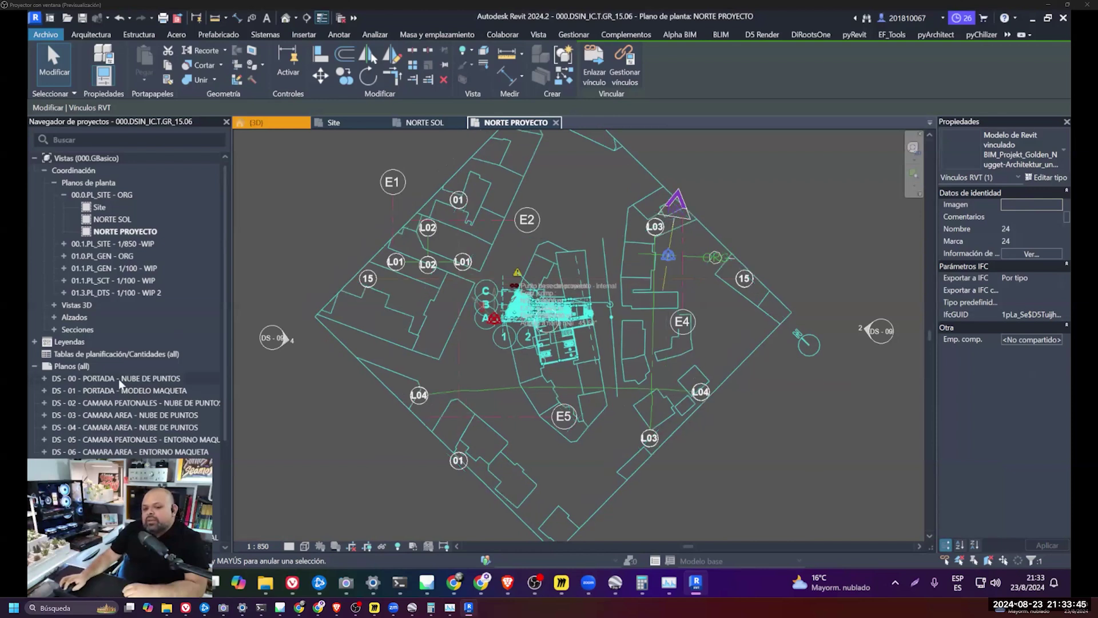
pyautogui.click(127, 379)
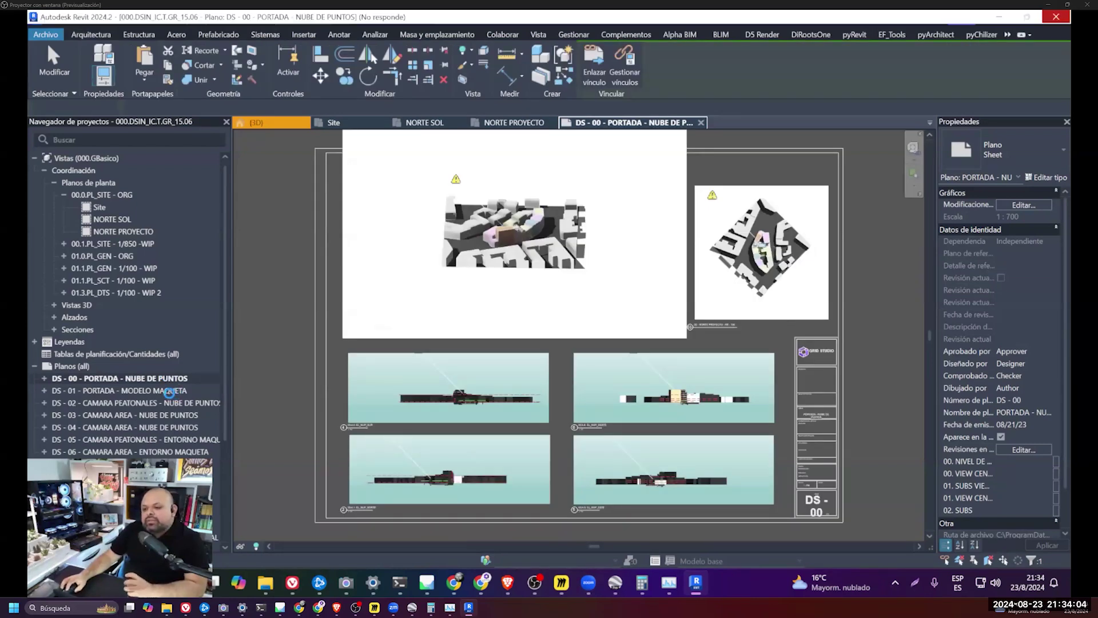
# - Review sheets DS-01, DS-03 and DS-04 with the linked model's camera views, then switch to Miro
pyautogui.click(172, 391)
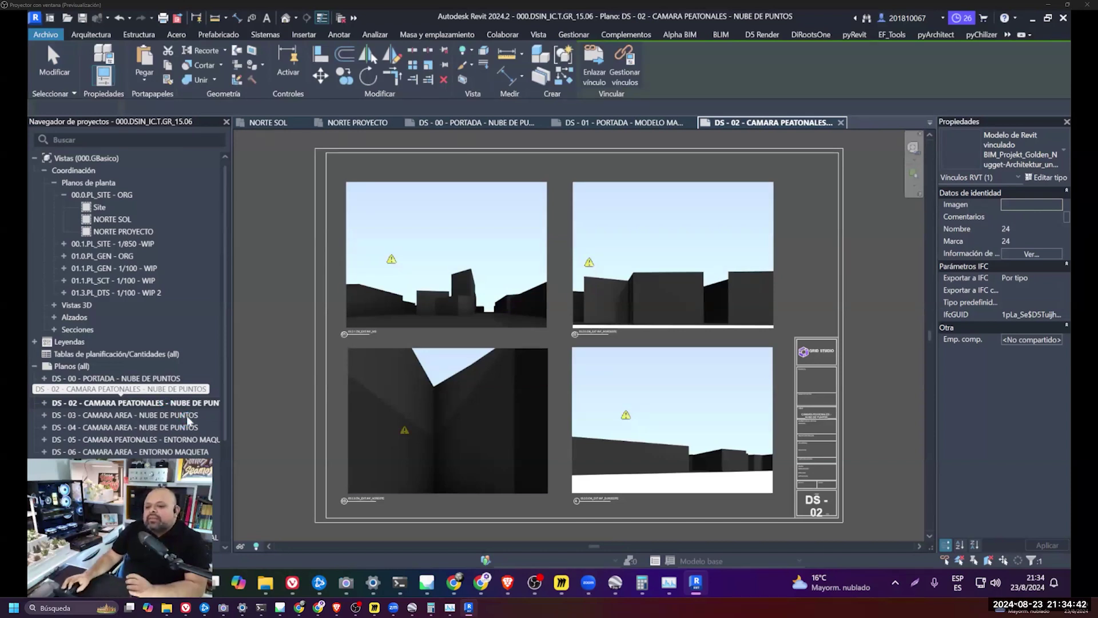
pyautogui.doubleClick(187, 416)
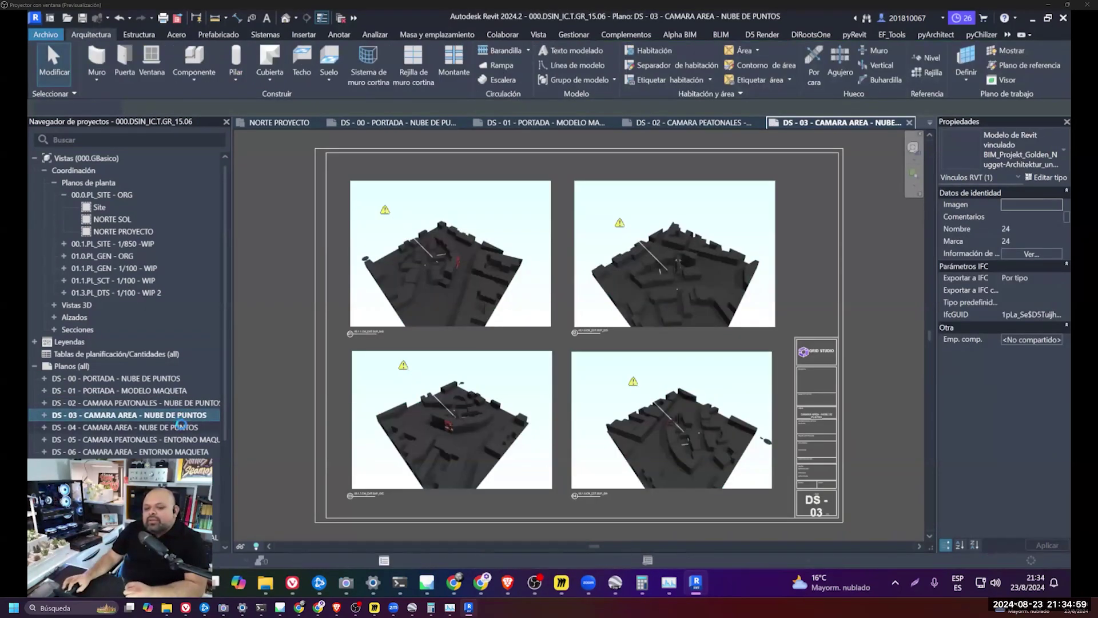
pyautogui.doubleClick(183, 428)
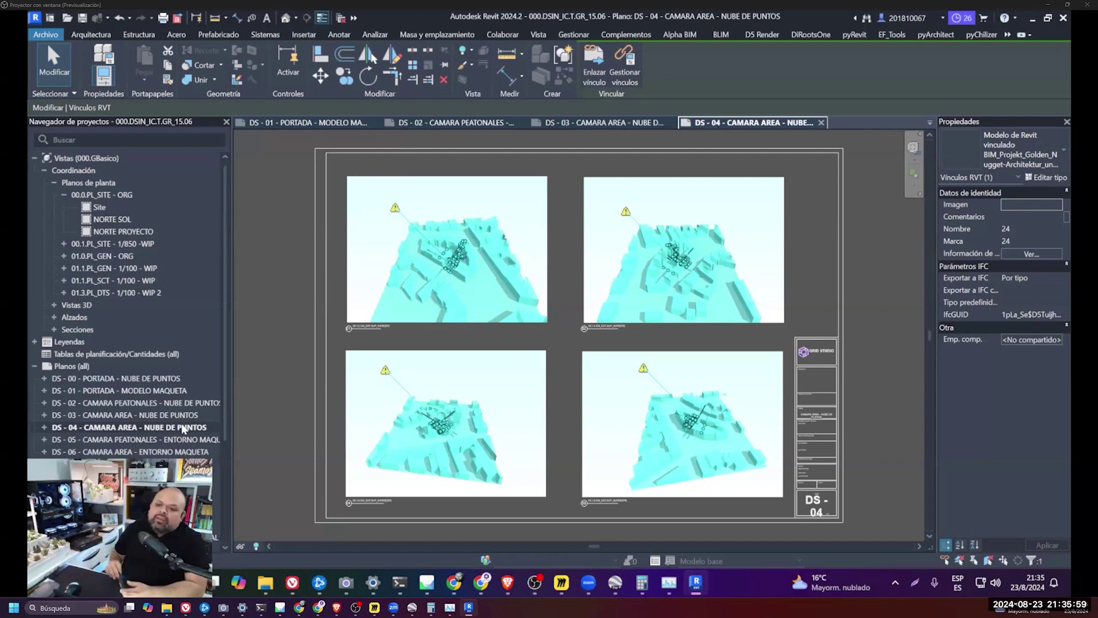
pyautogui.click(279, 289)
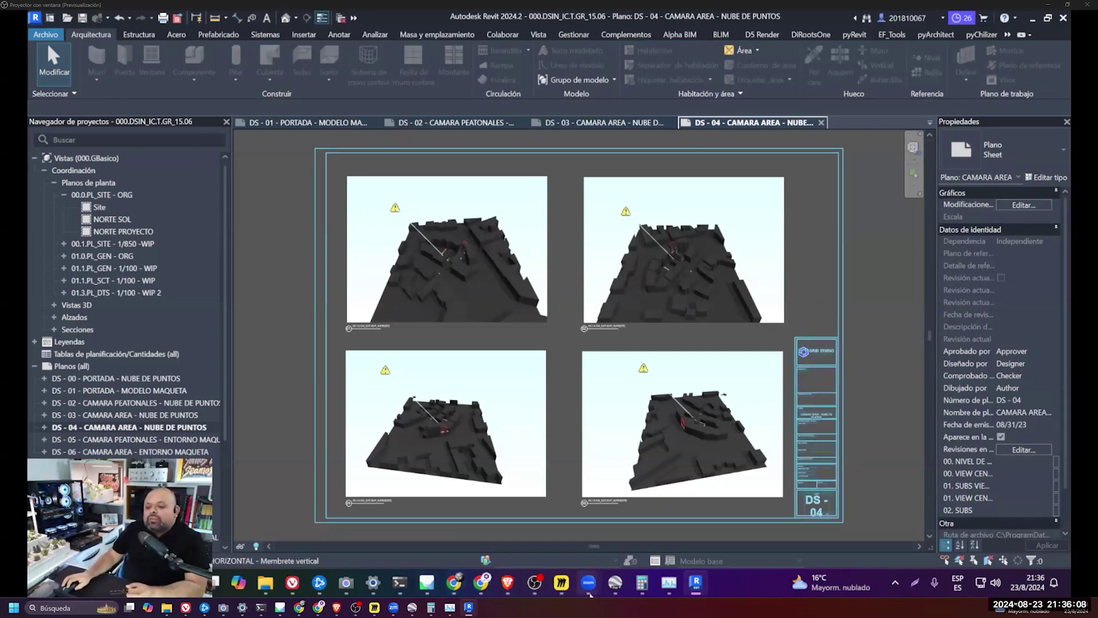
pyautogui.click(563, 588)
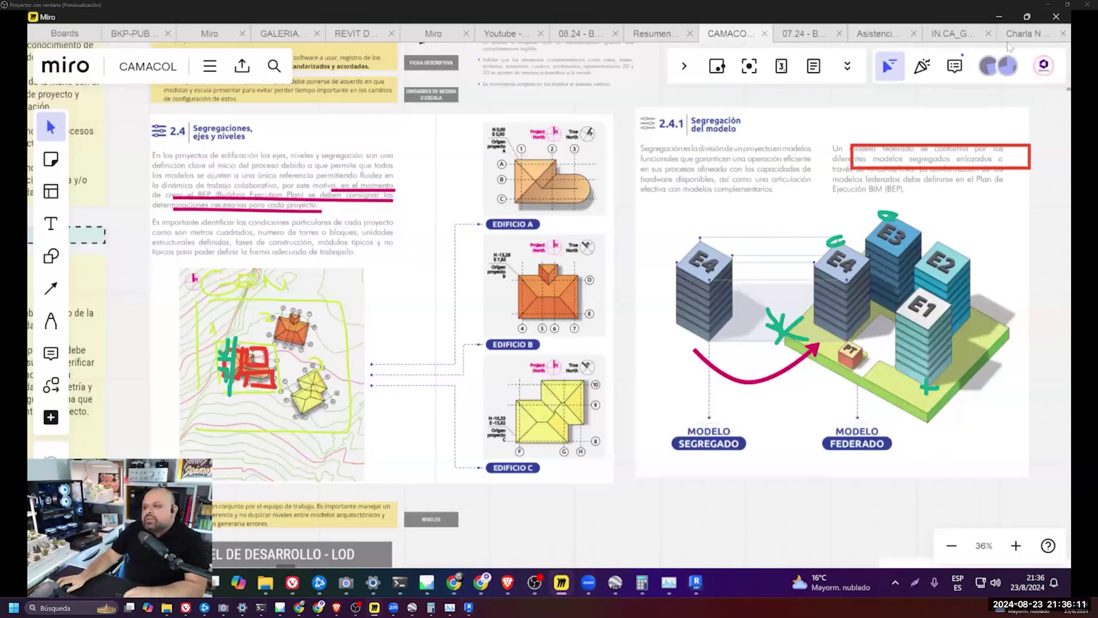
# - Open the GALERIA board in the Miro app and shift the view sideways
pyautogui.click(293, 38)
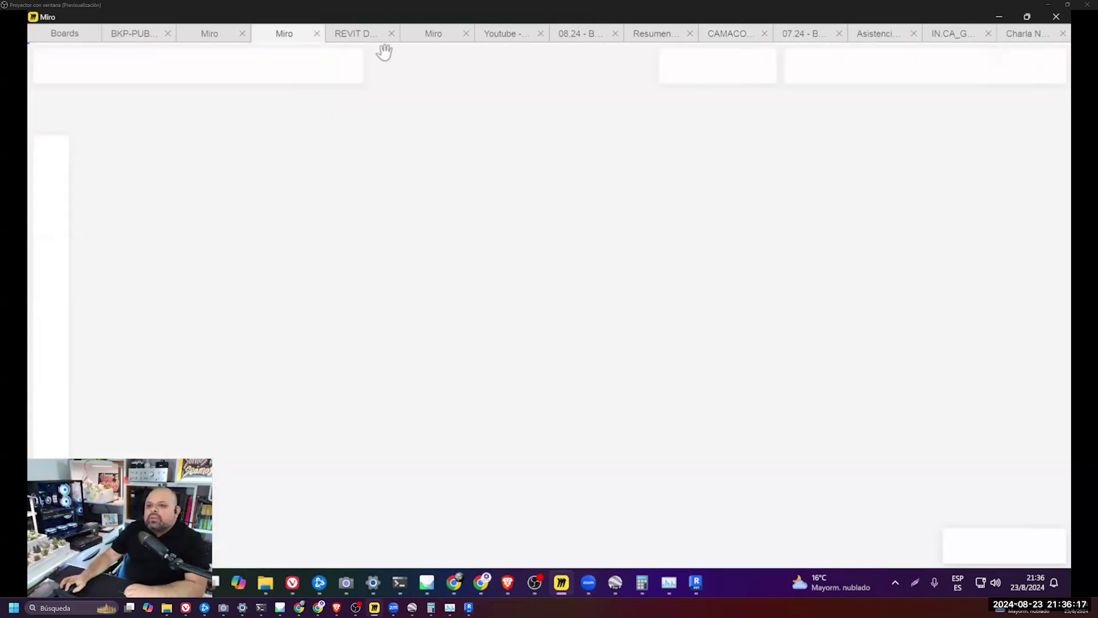
pyautogui.hotkey('alt', 'Tab')
pyautogui.click(479, 584)
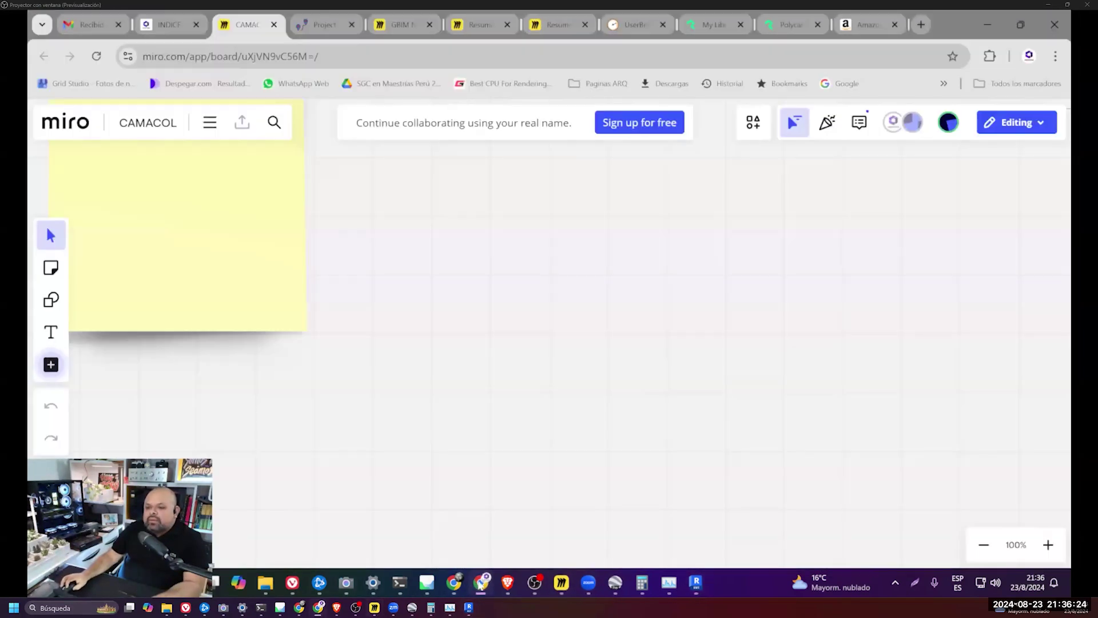
pyautogui.click(611, 182)
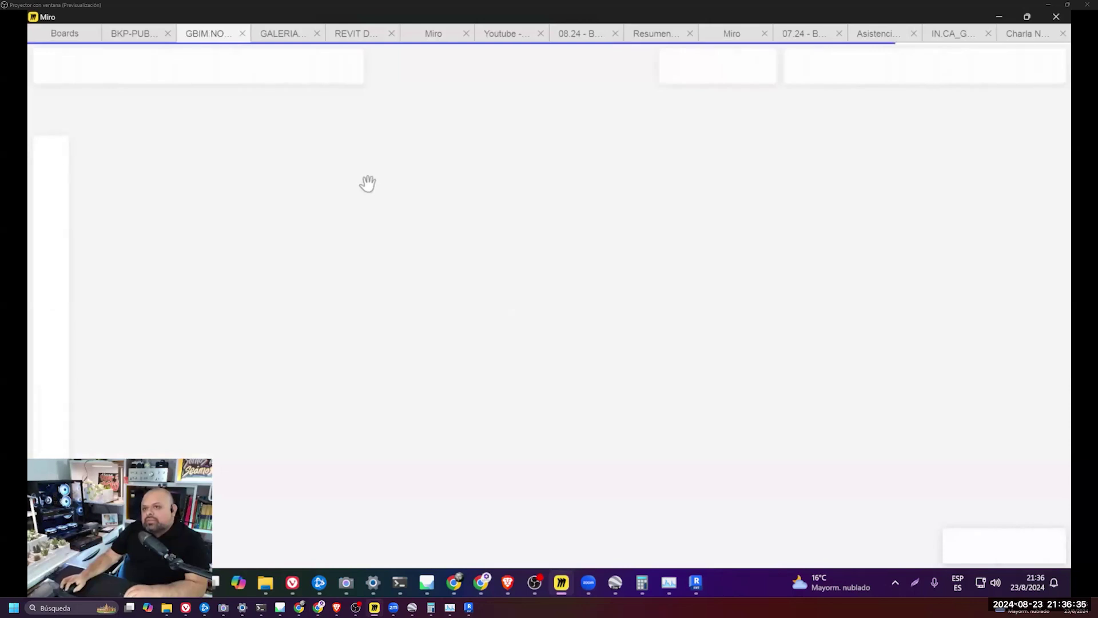
pyautogui.scroll(3, 919, 273)
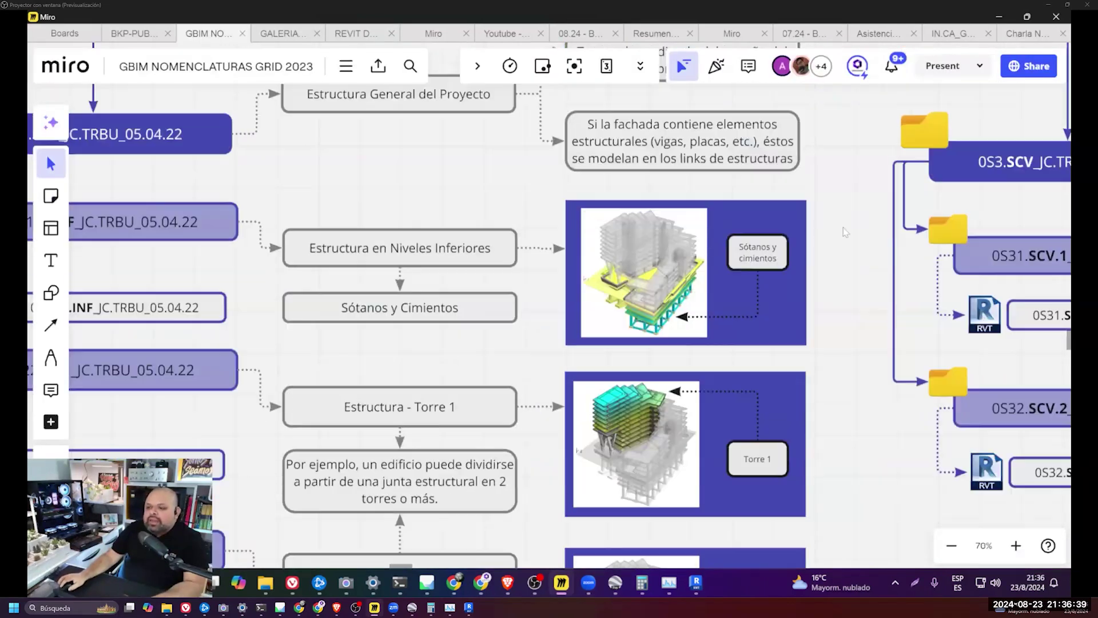
pyautogui.scroll(5, 844, 240)
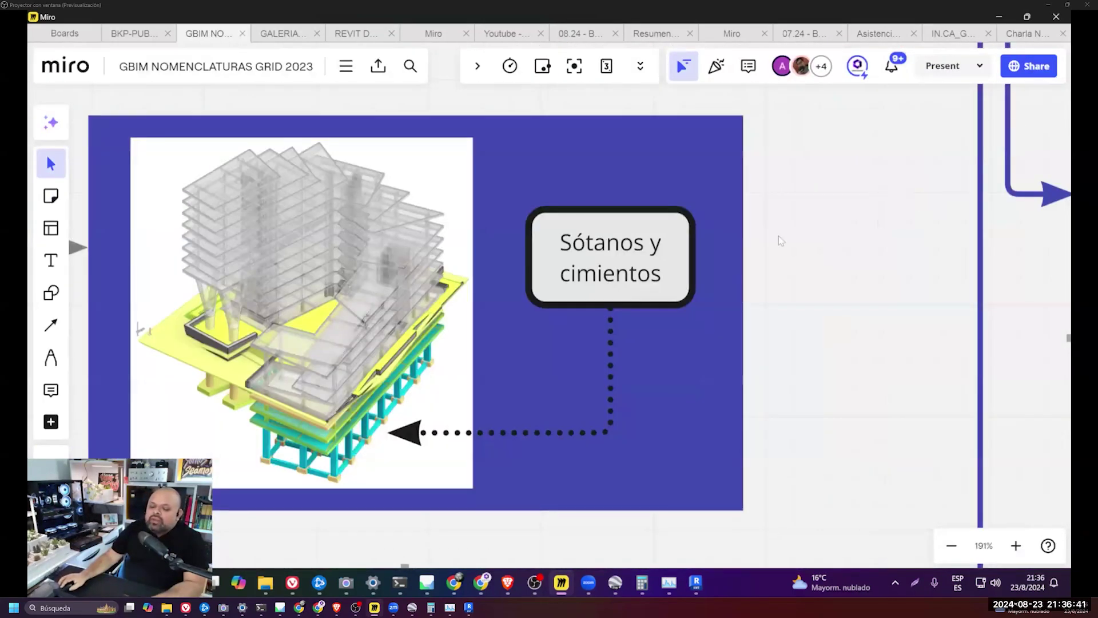
pyautogui.moveTo(780, 238); pyautogui.dragTo(838, 233, button='right')
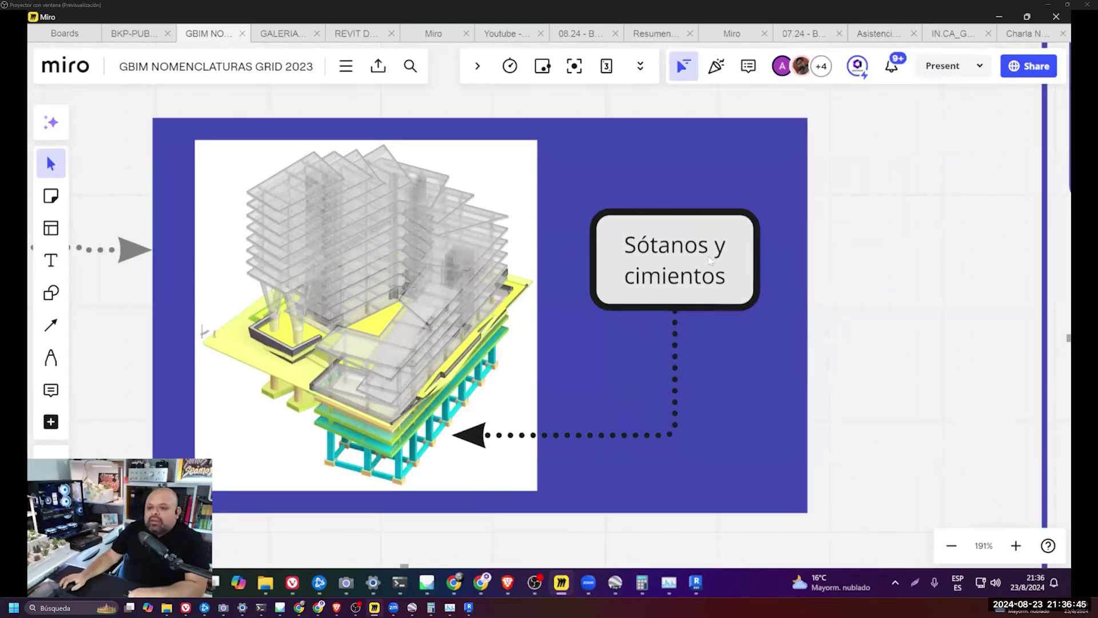
# - Scroll past the Torre 1, Torre 2 and Viga perimetral frames, then open the IN.CA_GRAU board
pyautogui.scroll(-3, 744, 252)
pyautogui.scroll(-3, 777, 248)
pyautogui.scroll(-2, 778, 246)
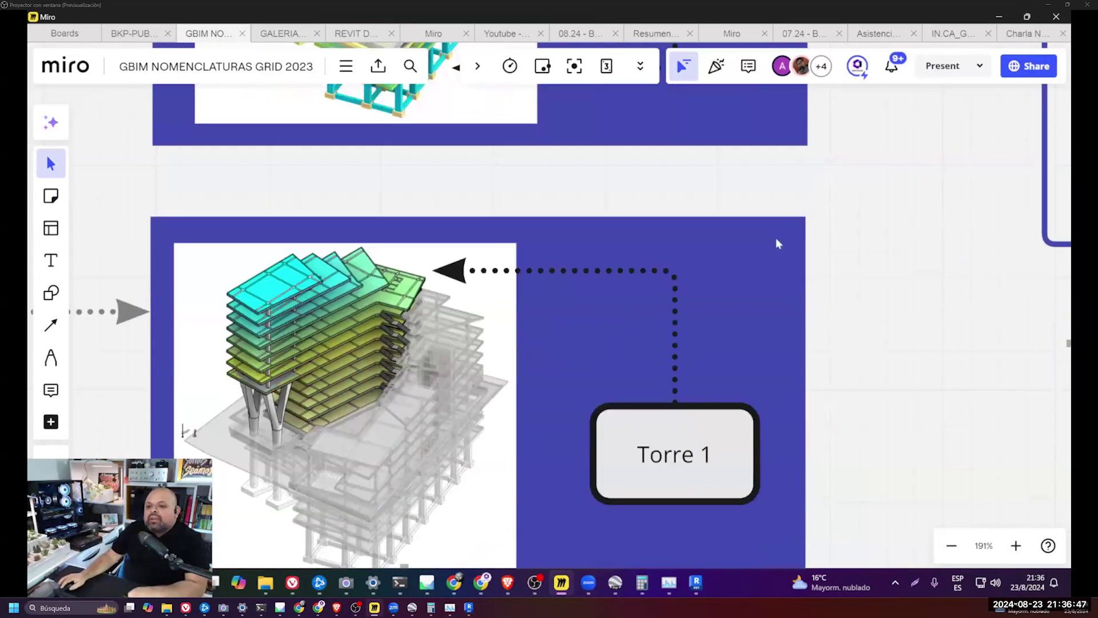
pyautogui.scroll(-2, 766, 235)
pyautogui.scroll(-2, 752, 229)
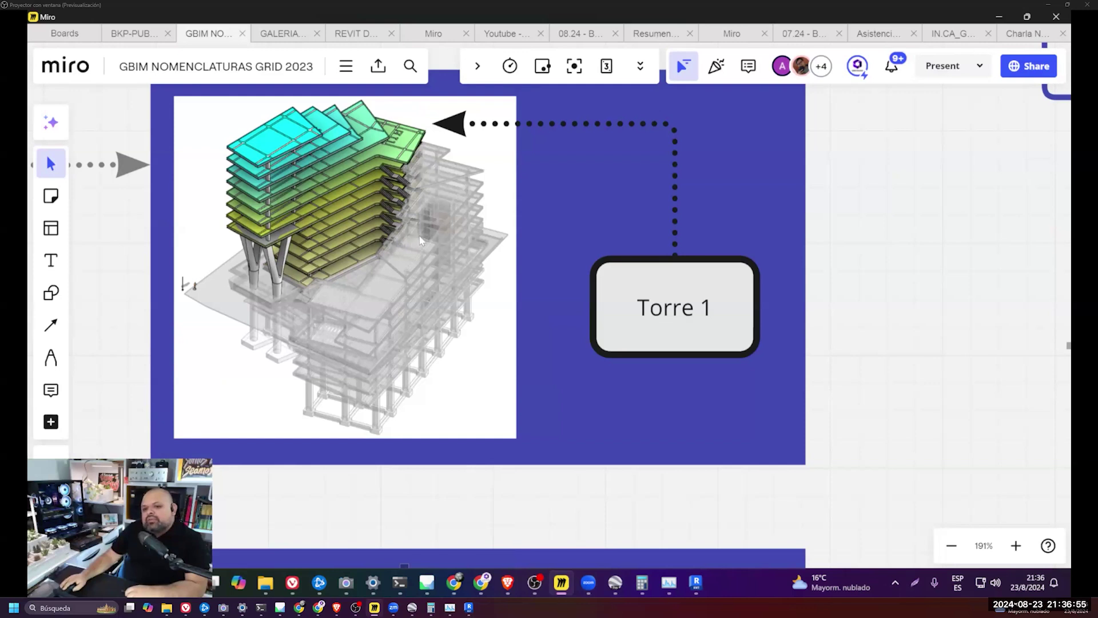
pyautogui.scroll(-4, 423, 196)
pyautogui.scroll(-3, 429, 196)
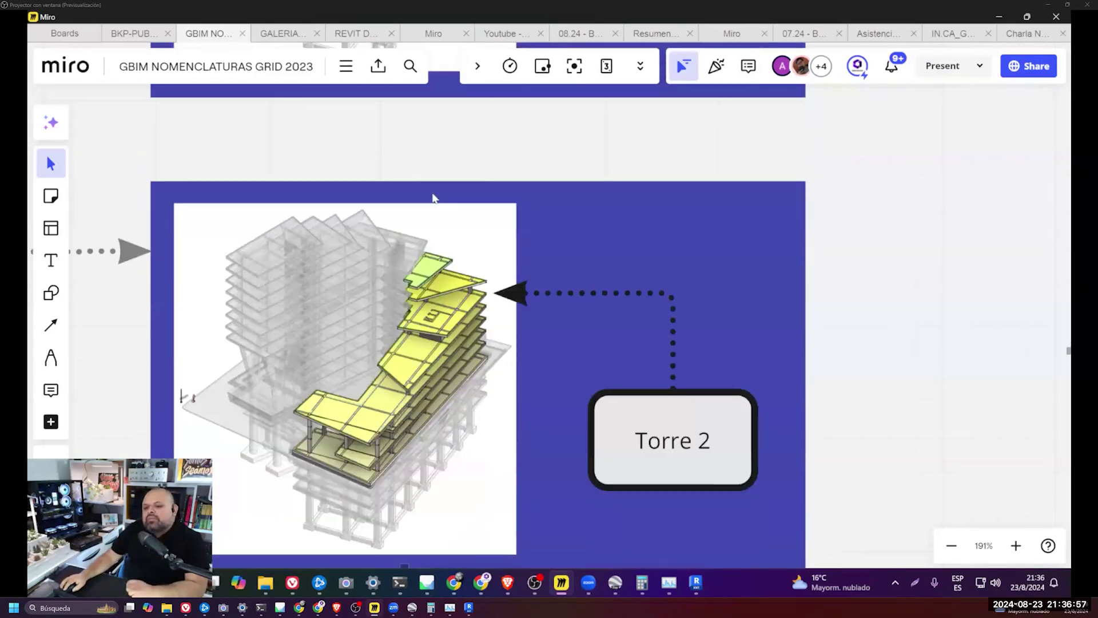
pyautogui.scroll(-1, 434, 196)
pyautogui.scroll(-8, 444, 198)
pyautogui.scroll(-3, 444, 197)
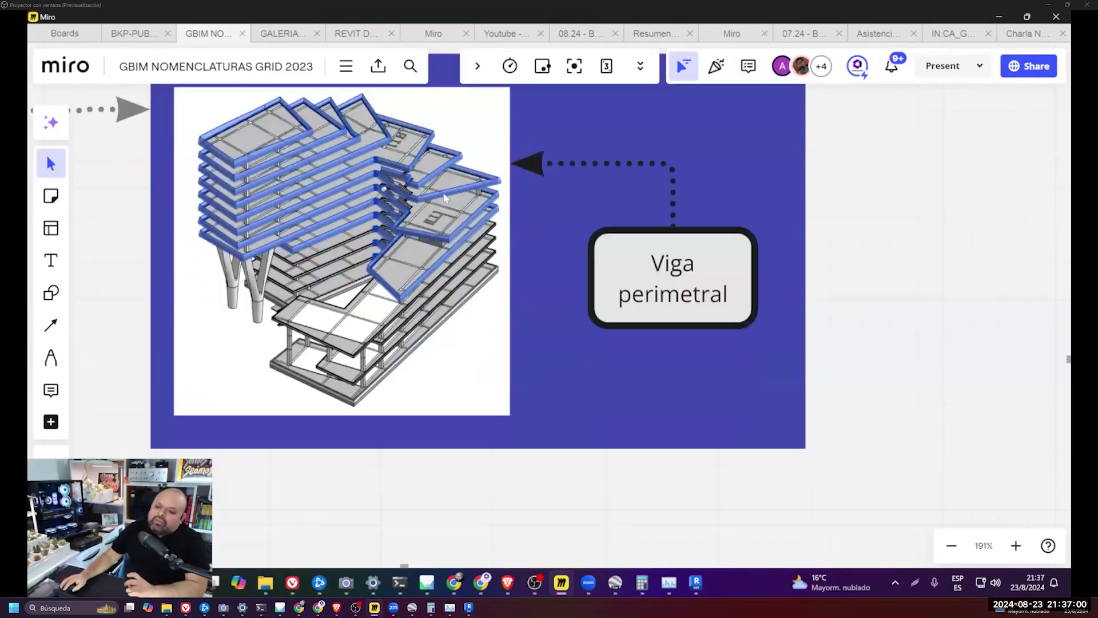
pyautogui.scroll(-5, 445, 197)
pyautogui.scroll(-5, 446, 198)
pyautogui.scroll(-3, 475, 209)
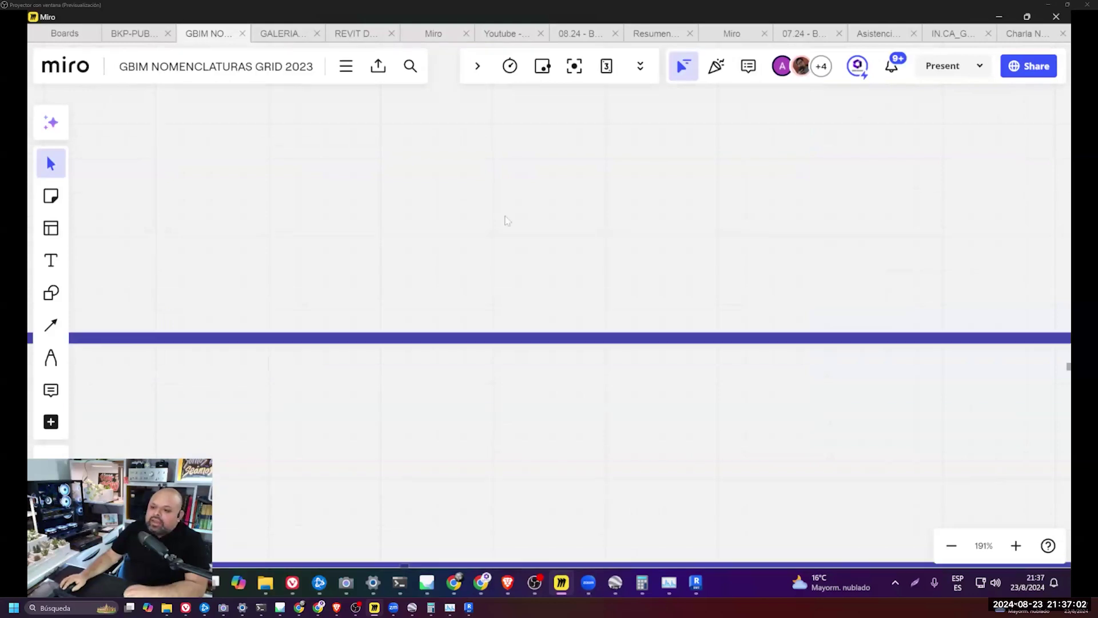
pyautogui.keyDown('ctrl'); pyautogui.scroll(-5, 629, 252); pyautogui.keyUp('ctrl')
pyautogui.keyDown('ctrl'); pyautogui.scroll(-5, 653, 242); pyautogui.keyUp('ctrl')
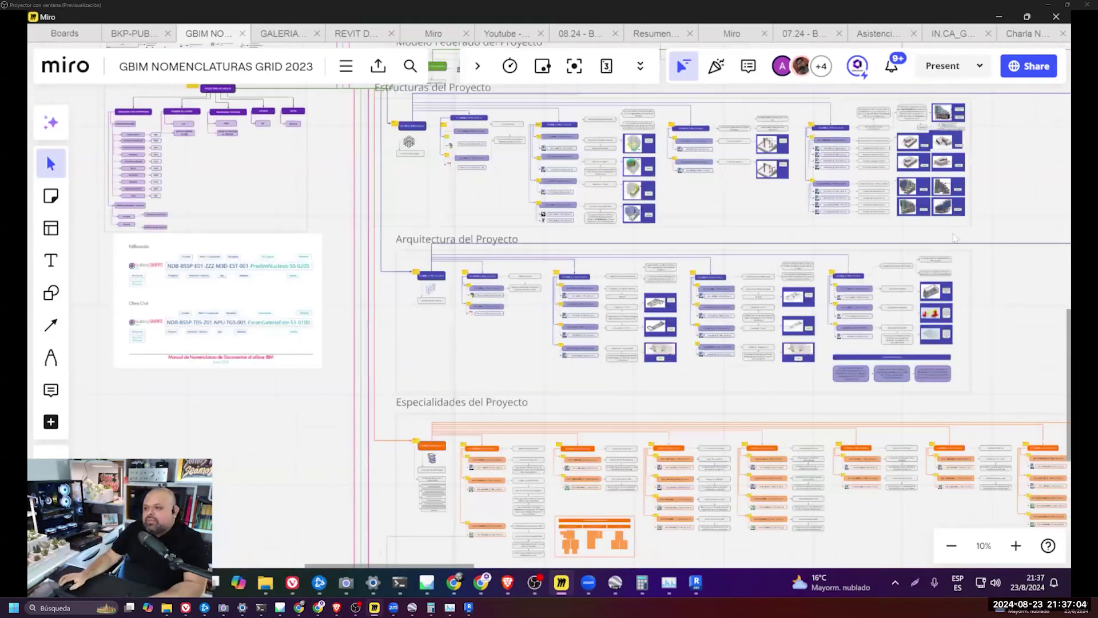
pyautogui.keyDown('ctrl'); pyautogui.scroll(1, 929, 240); pyautogui.keyUp('ctrl')
pyautogui.keyDown('ctrl'); pyautogui.scroll(1, 956, 240); pyautogui.keyUp('ctrl')
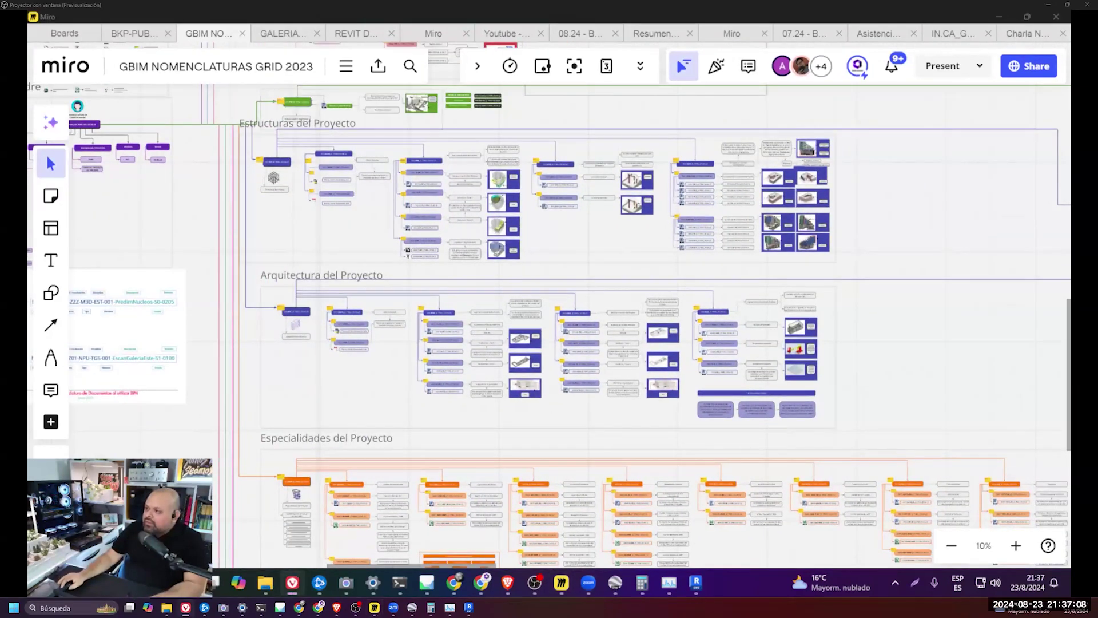
pyautogui.click(956, 35)
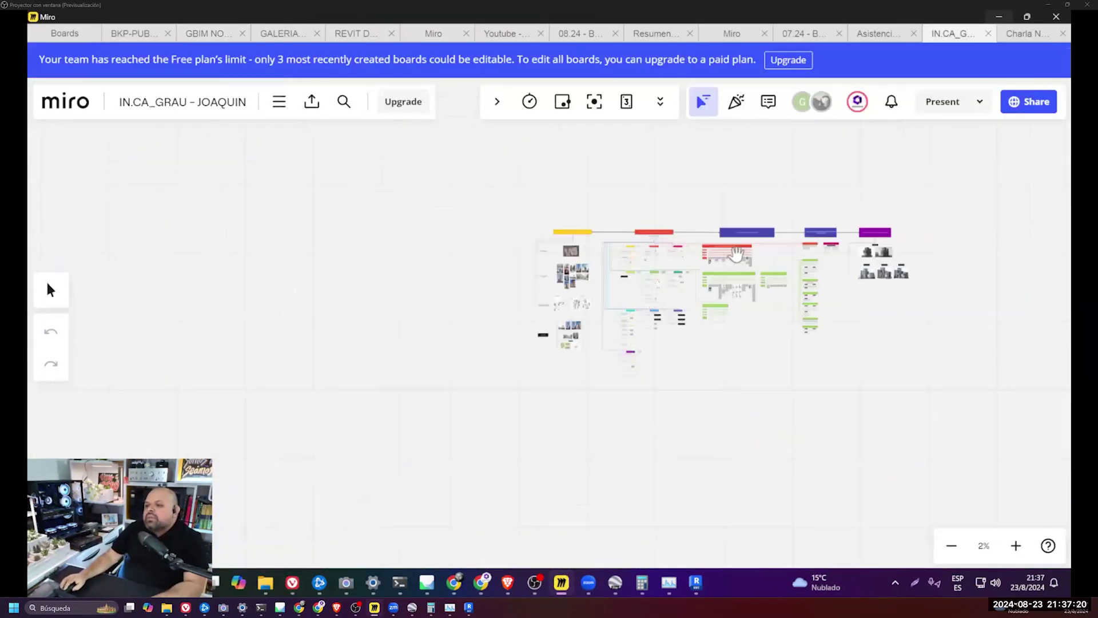
# - Pan to the DISEÑO CONCEPTUAL section, revisit the GBIM board, then switch to I.C.T GRAU BIM PRO - V2
pyautogui.keyDown('ctrl'); pyautogui.scroll(8, 737, 253); pyautogui.keyUp('ctrl')
pyautogui.moveTo(874, 280); pyautogui.dragTo(1023, 384)
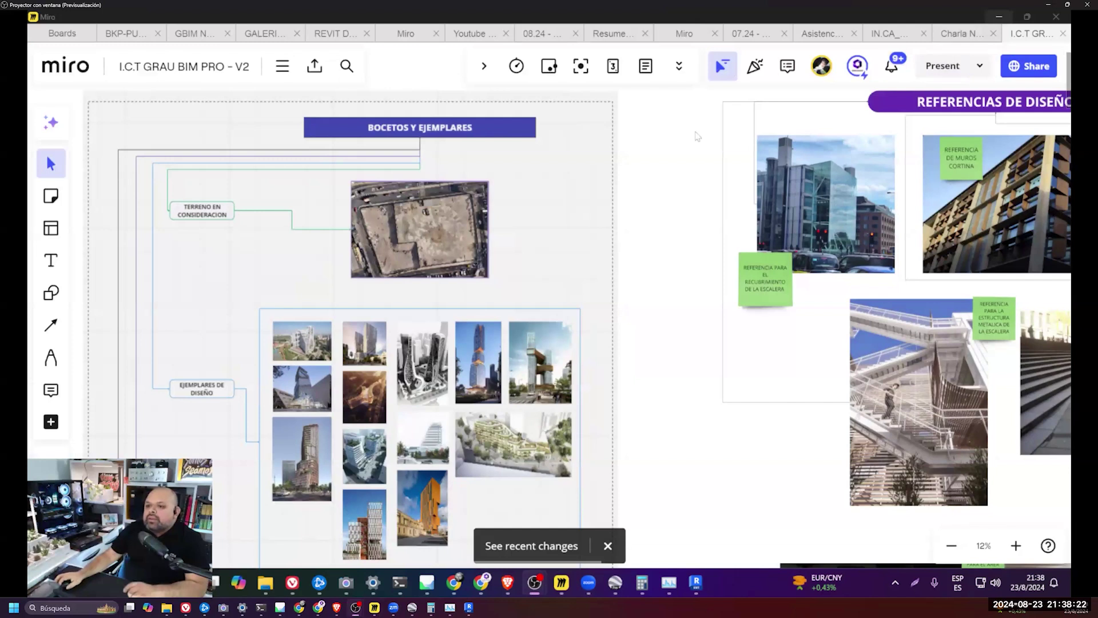
pyautogui.click(179, 37)
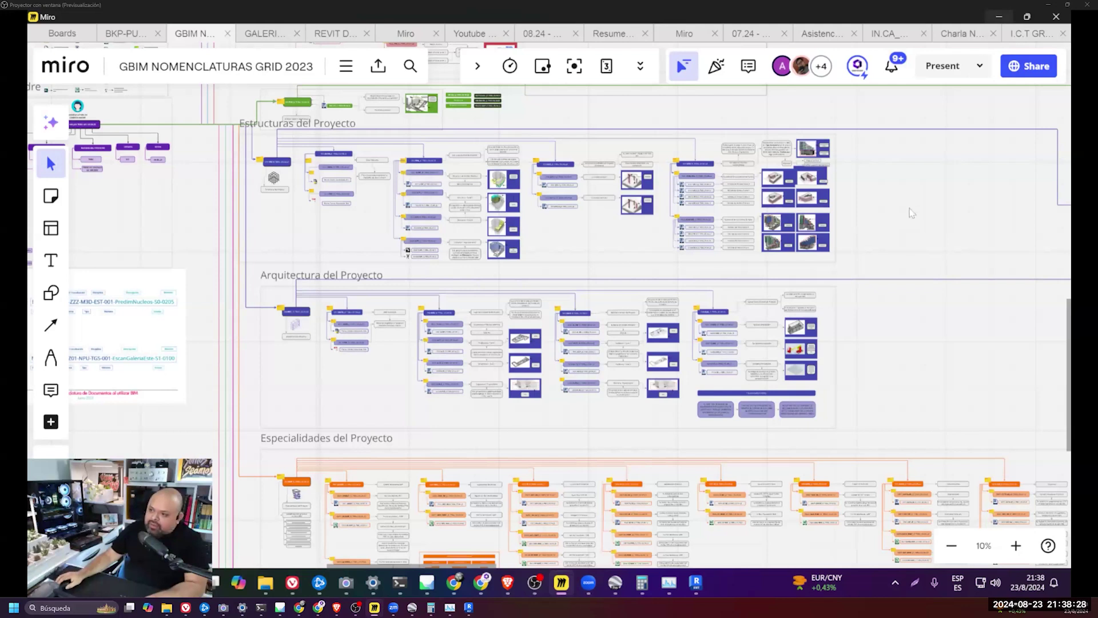
pyautogui.scroll(5, 921, 229)
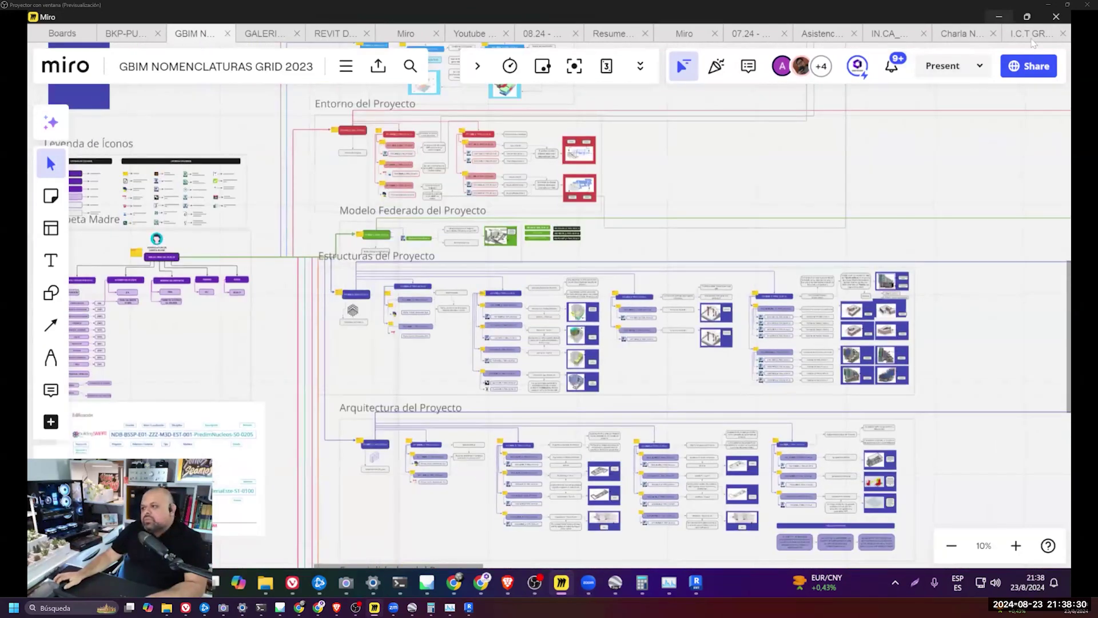
pyautogui.click(1033, 36)
pyautogui.scroll(-5, 658, 229)
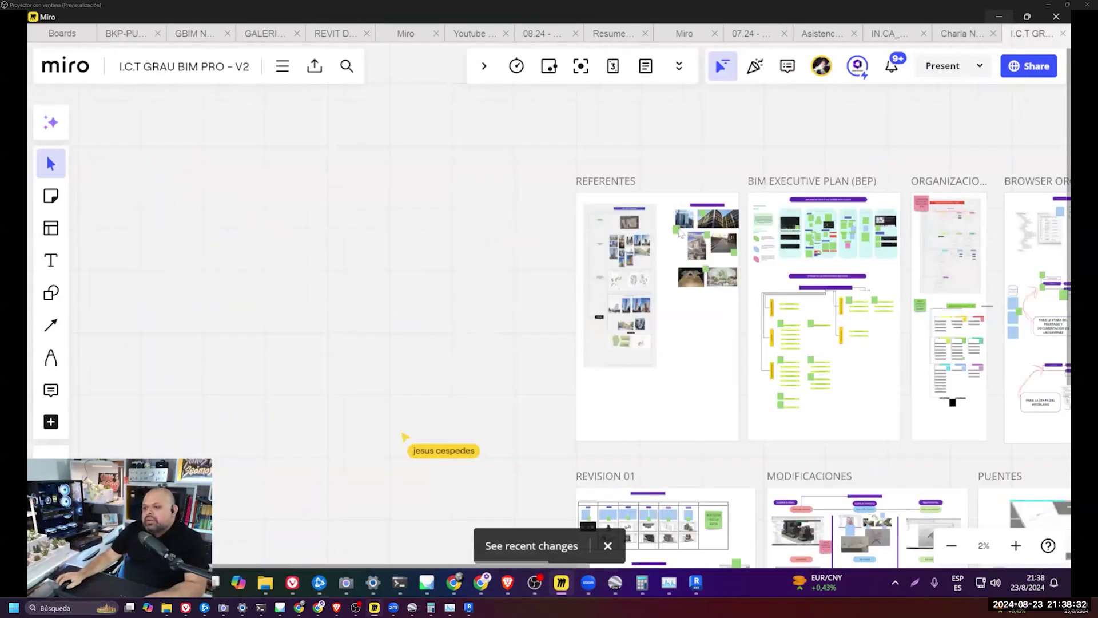
# - Zoom in on the board's site photo and design example images
pyautogui.scroll(3, 680, 231)
pyautogui.scroll(3, 572, 205)
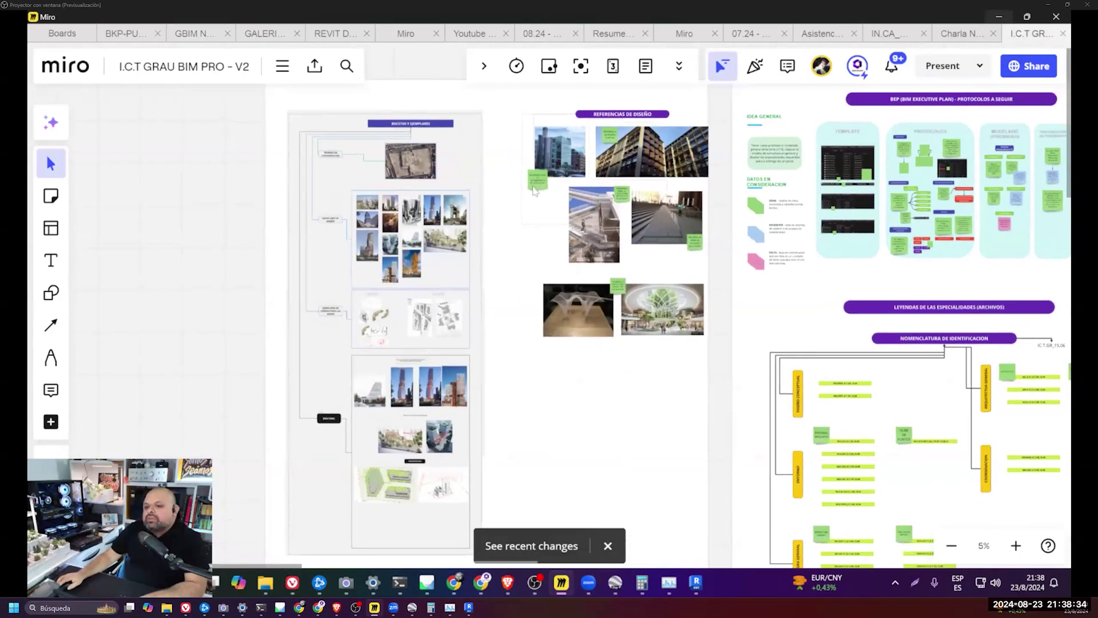
pyautogui.scroll(10, 533, 191)
pyautogui.scroll(-3, 478, 201)
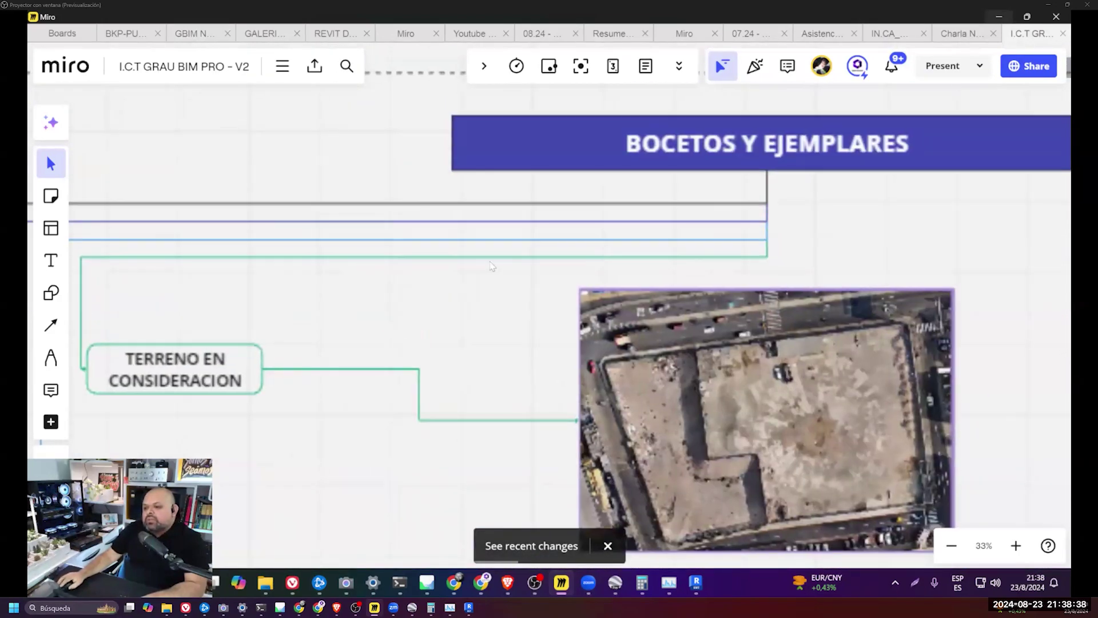
pyautogui.scroll(-2, 502, 323)
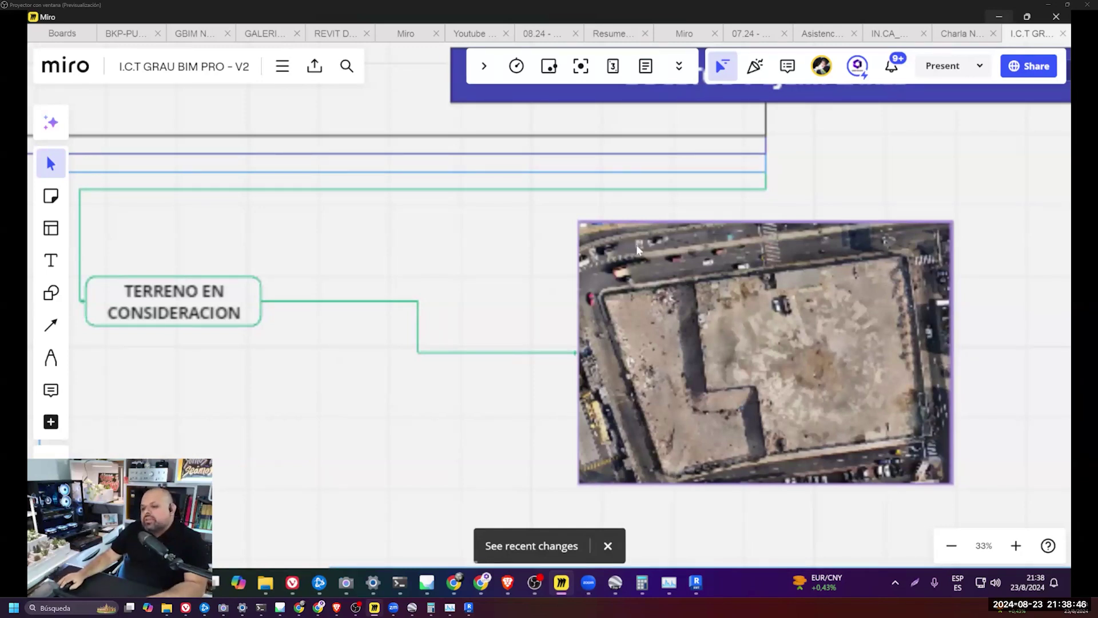
pyautogui.scroll(-5, 636, 245)
pyautogui.scroll(-3, 452, 284)
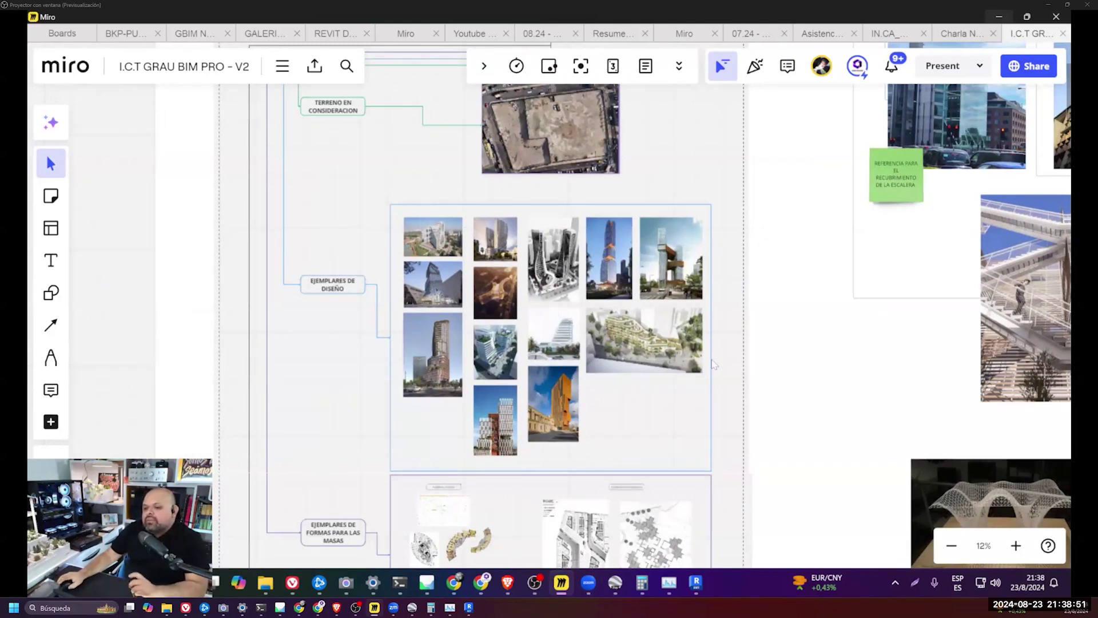
# - Review the Generación de Masas studies and move on to the nomenclature flowchart
pyautogui.hscroll(3, 527, 269)
pyautogui.scroll(-5, 534, 258)
pyautogui.scroll(-5, 544, 242)
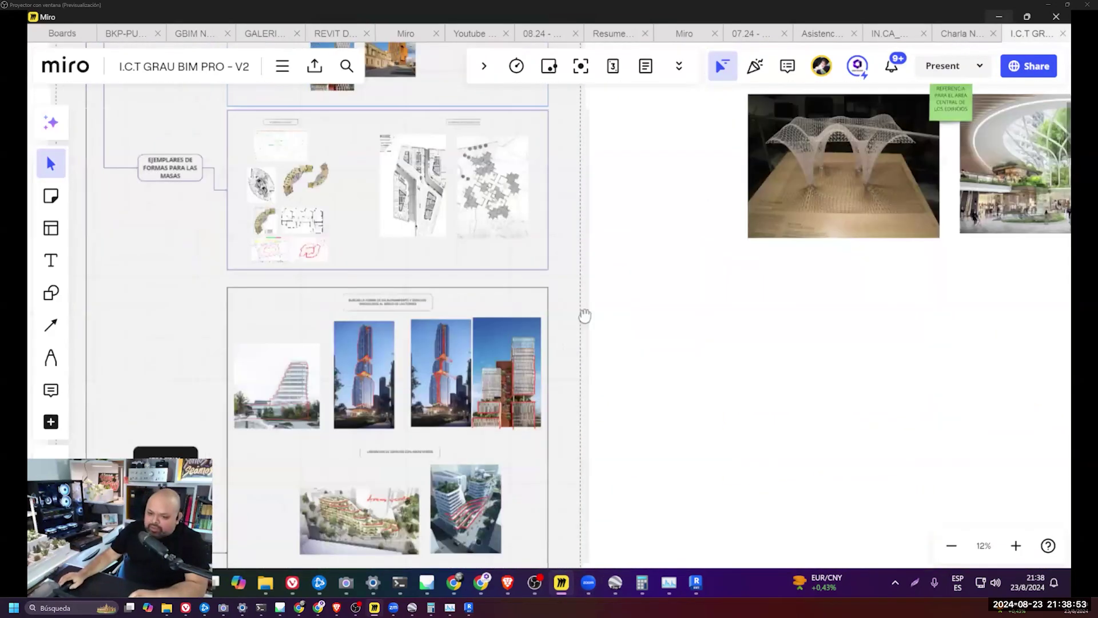
pyautogui.scroll(-5, 583, 314)
pyautogui.scroll(-3, 513, 434)
pyautogui.scroll(5, 579, 378)
pyautogui.scroll(5, 579, 377)
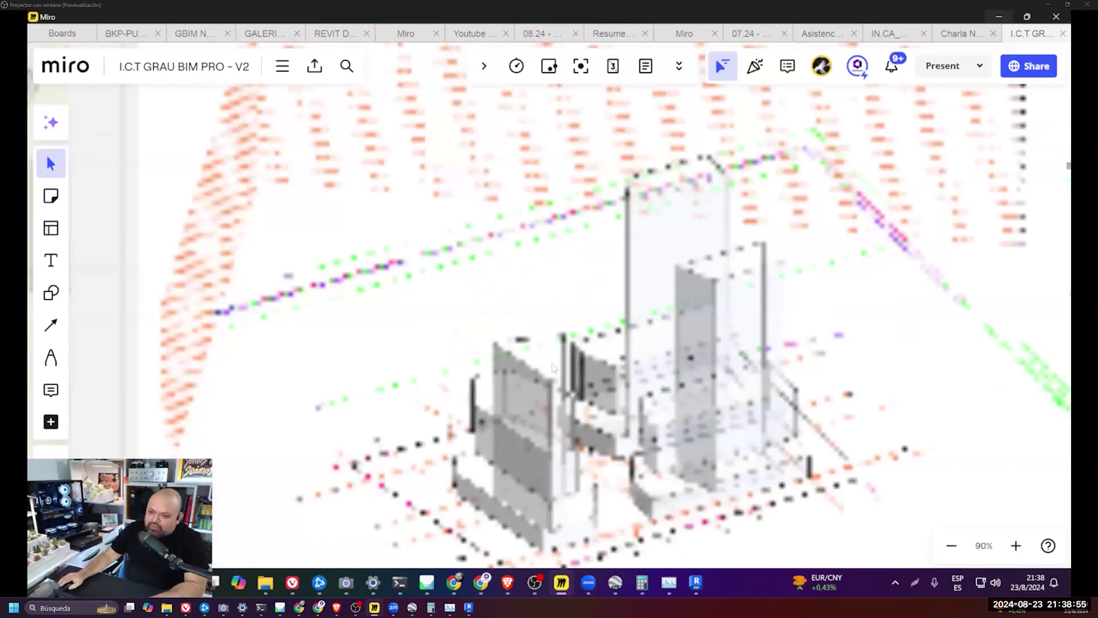
pyautogui.scroll(-5, 672, 385)
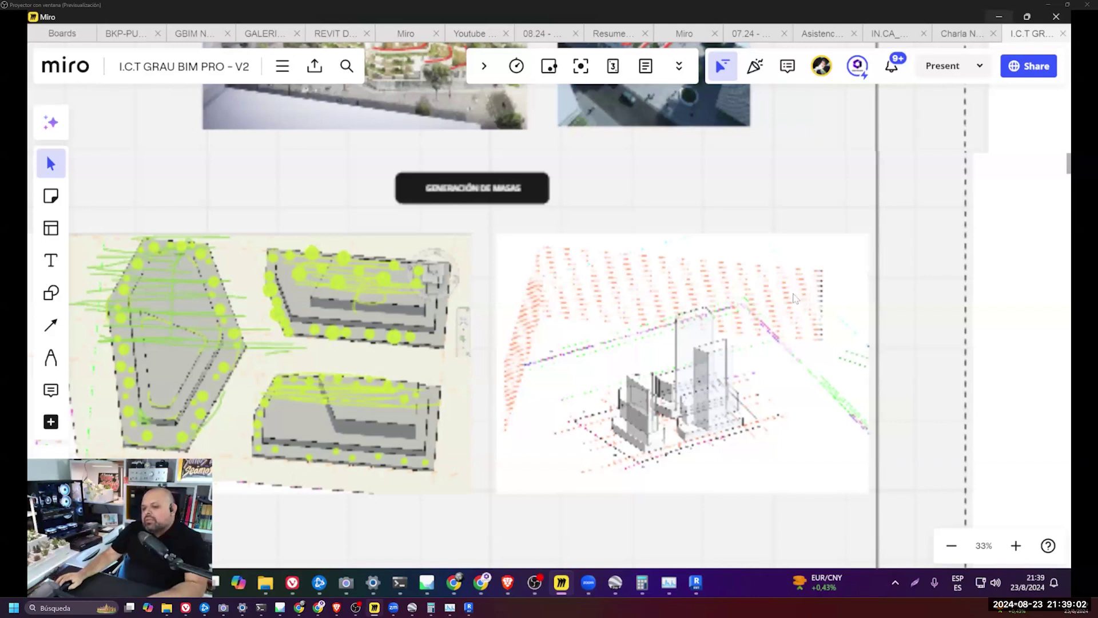
pyautogui.scroll(-10, 794, 296)
pyautogui.scroll(3, 627, 290)
# - Centre the NOMENCLATURA DE IDENTIFICACION flowchart, then bring the BEP, folder and browser sections into view
pyautogui.moveTo(626, 290); pyautogui.dragTo(455, 202)
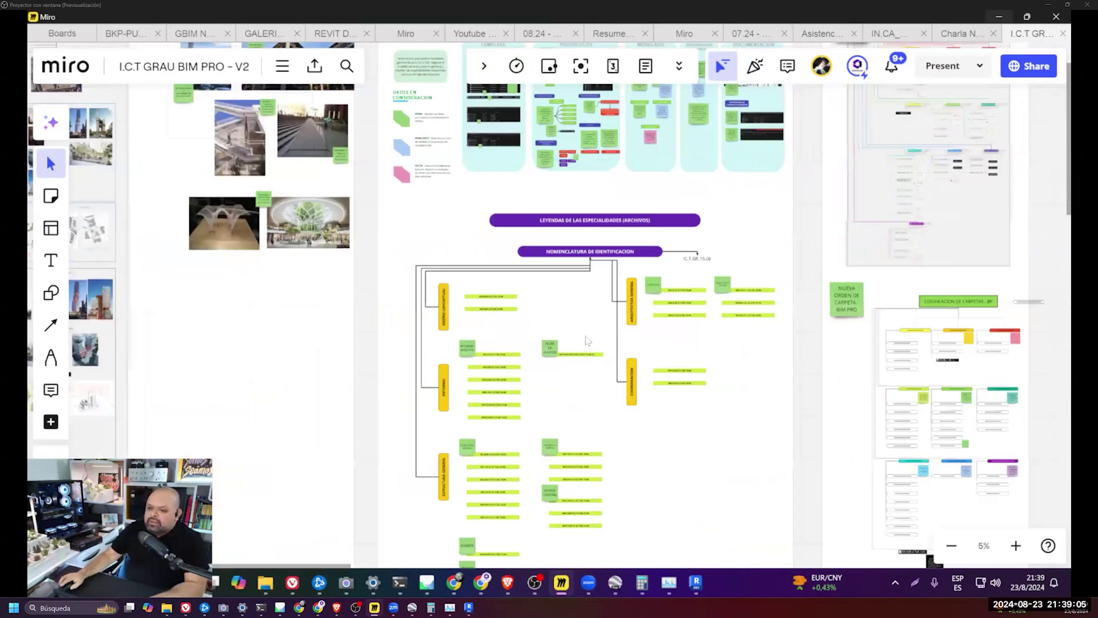
pyautogui.scroll(4, 611, 337)
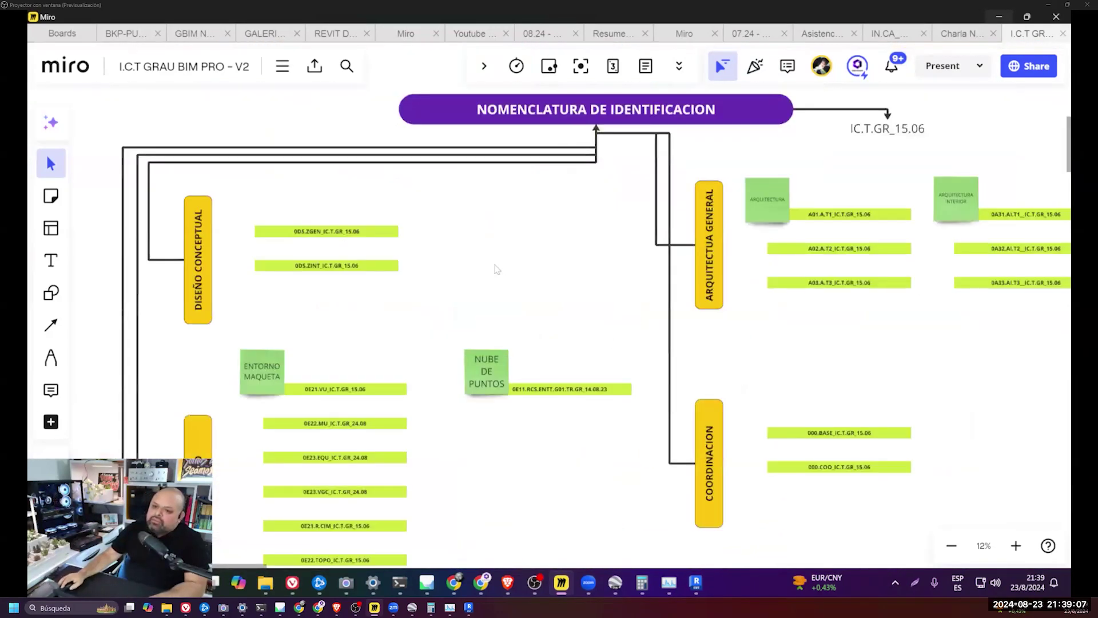
pyautogui.scroll(-3, 495, 268)
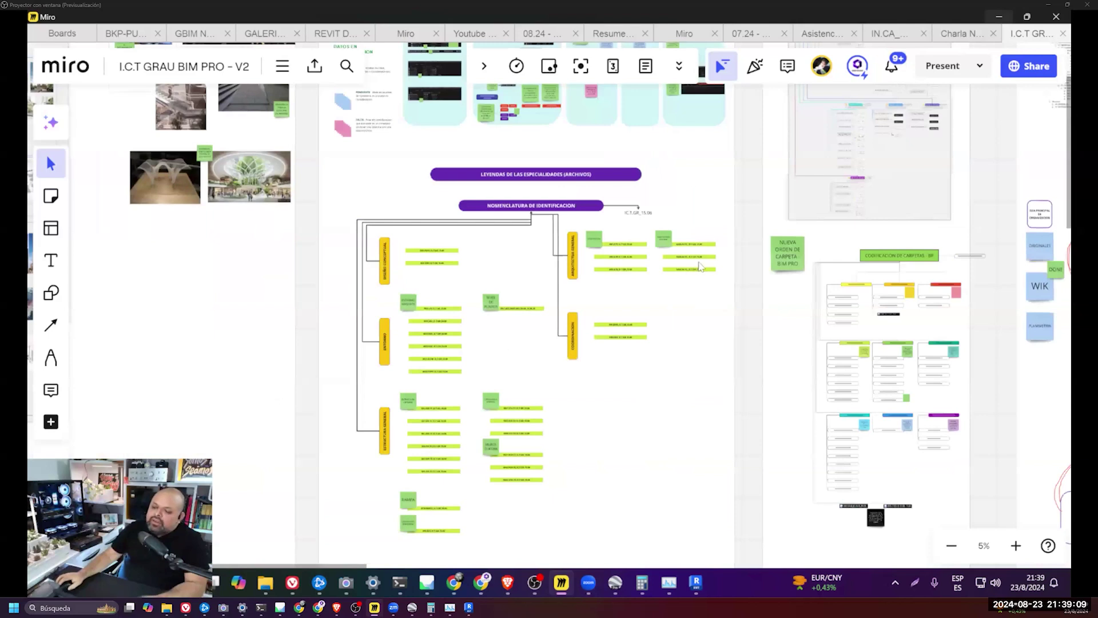
pyautogui.moveTo(711, 196)
pyautogui.mouseDown()
pyautogui.moveTo(566, 356)
pyautogui.moveTo(625, 288)
pyautogui.mouseUp()
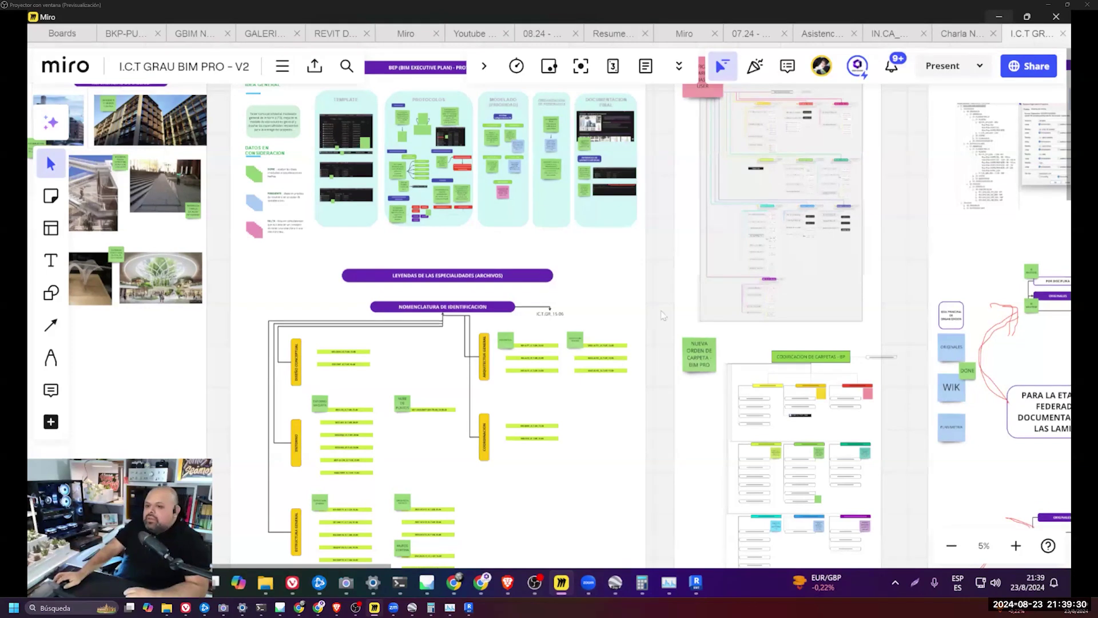
# - Tour the BEP protocols panel, then zoom out to show Puentes and Lista de entregables - BIM PRO
pyautogui.scroll(5, 386, 161)
pyautogui.moveTo(505, 160)
pyautogui.mouseDown()
pyautogui.moveTo(567, 272)
pyautogui.moveTo(132, 272)
pyautogui.mouseUp()
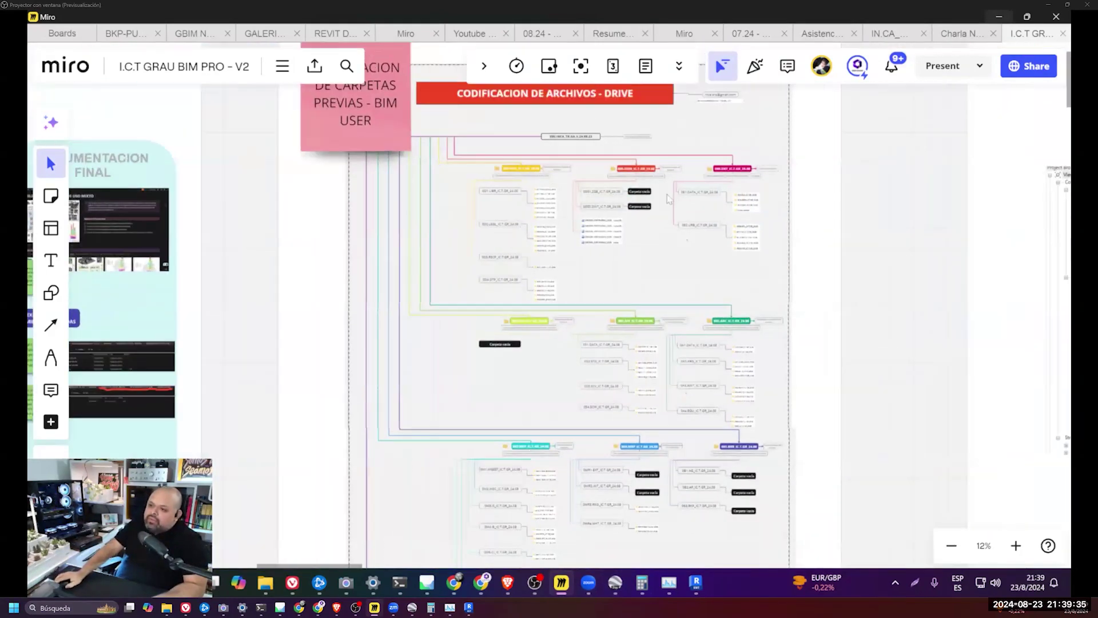
pyautogui.scroll(5, 624, 205)
pyautogui.scroll(-5, 682, 244)
pyautogui.scroll(2, 572, 206)
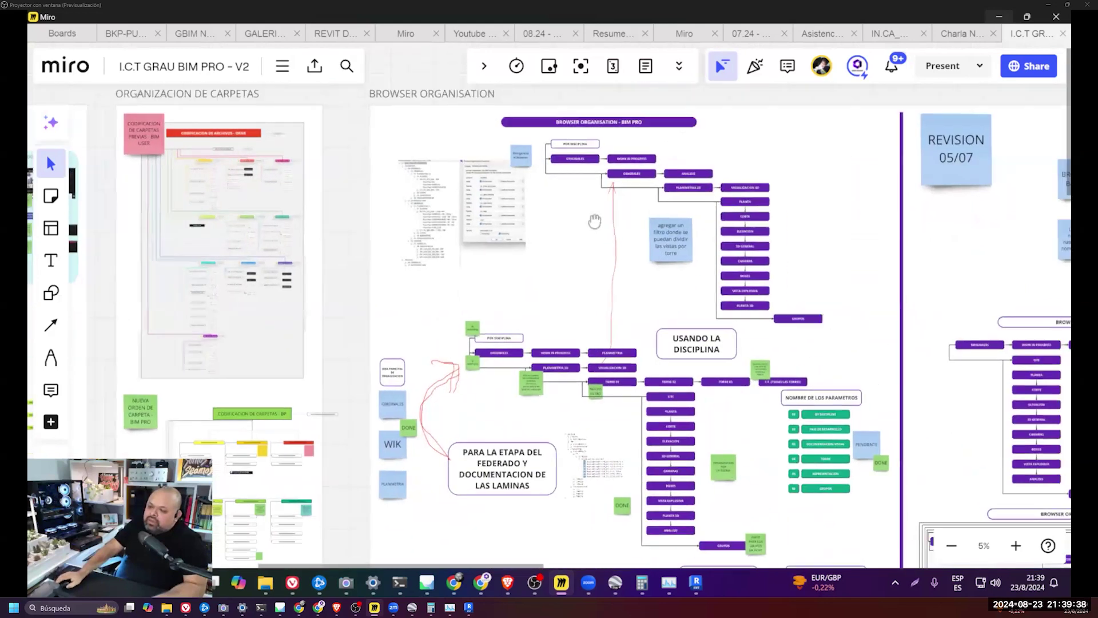
pyautogui.scroll(2, 558, 198)
pyautogui.scroll(3, 256, 193)
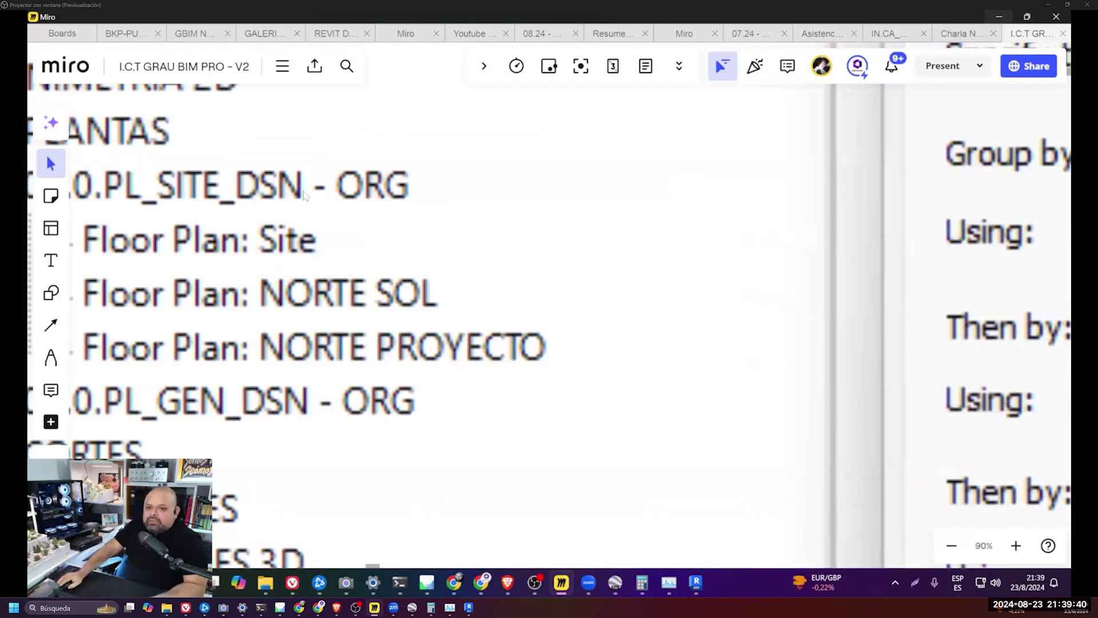
pyautogui.scroll(-5, 662, 242)
pyautogui.scroll(-3, 662, 242)
# - Pan through the daily progress and export areas and examine the Revit 3D screenshot
pyautogui.moveTo(778, 261); pyautogui.dragTo(641, 220)
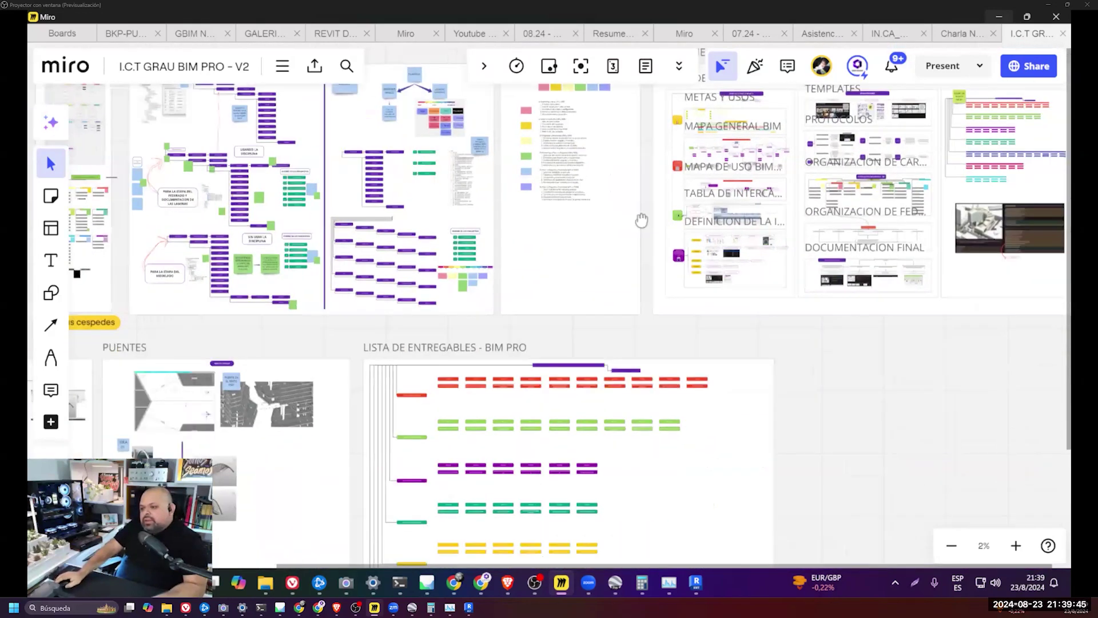
pyautogui.scroll(3, 327, 231)
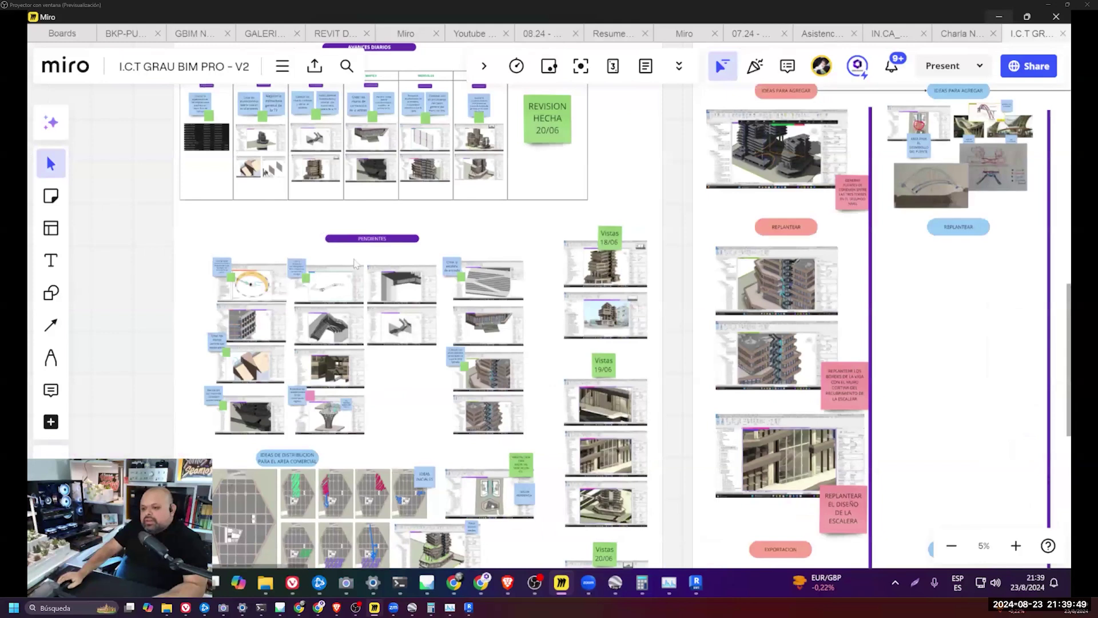
pyautogui.scroll(-3, 344, 240)
pyautogui.scroll(-3, 473, 326)
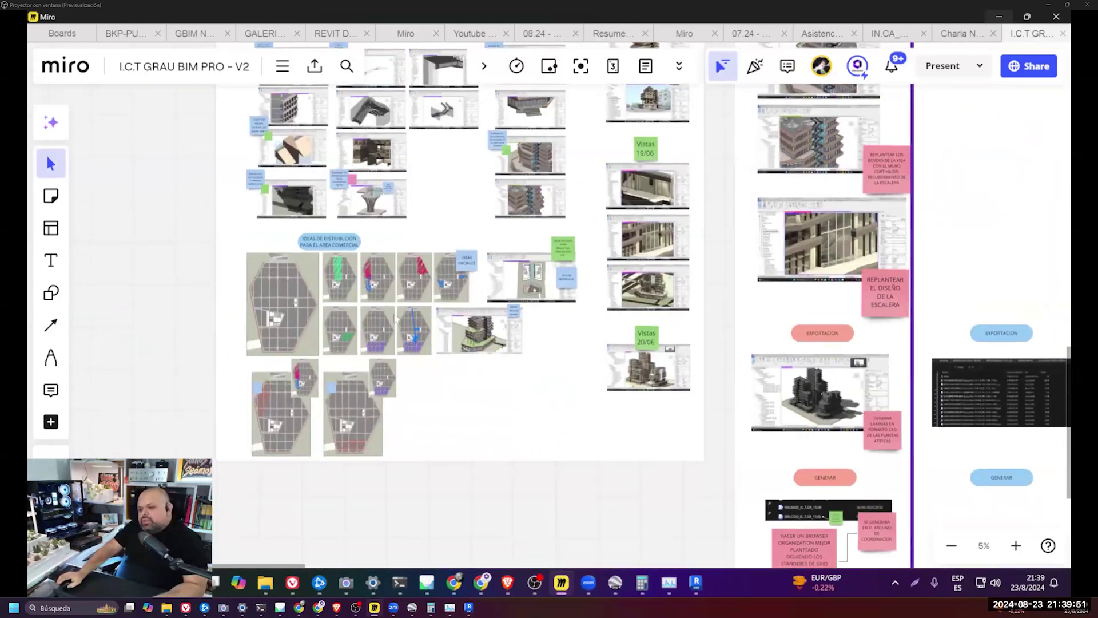
pyautogui.scroll(3, 397, 319)
pyautogui.scroll(-3, 498, 287)
pyautogui.moveTo(834, 267); pyautogui.dragTo(431, 247)
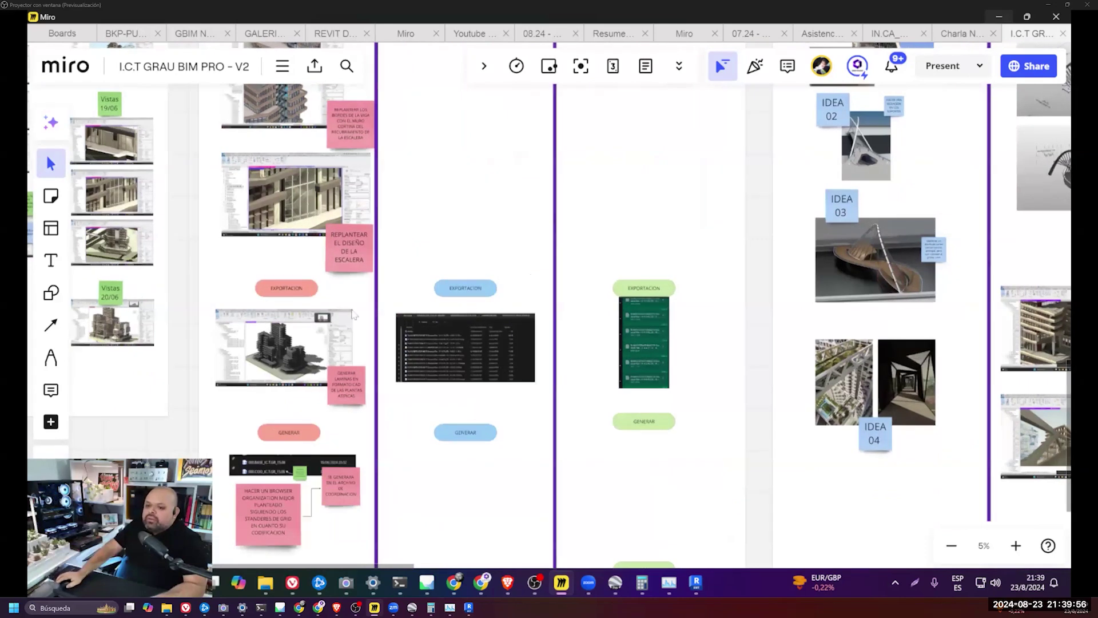
pyautogui.scroll(5, 257, 343)
pyautogui.scroll(5, 441, 313)
pyautogui.moveTo(440, 313); pyautogui.dragTo(546, 280)
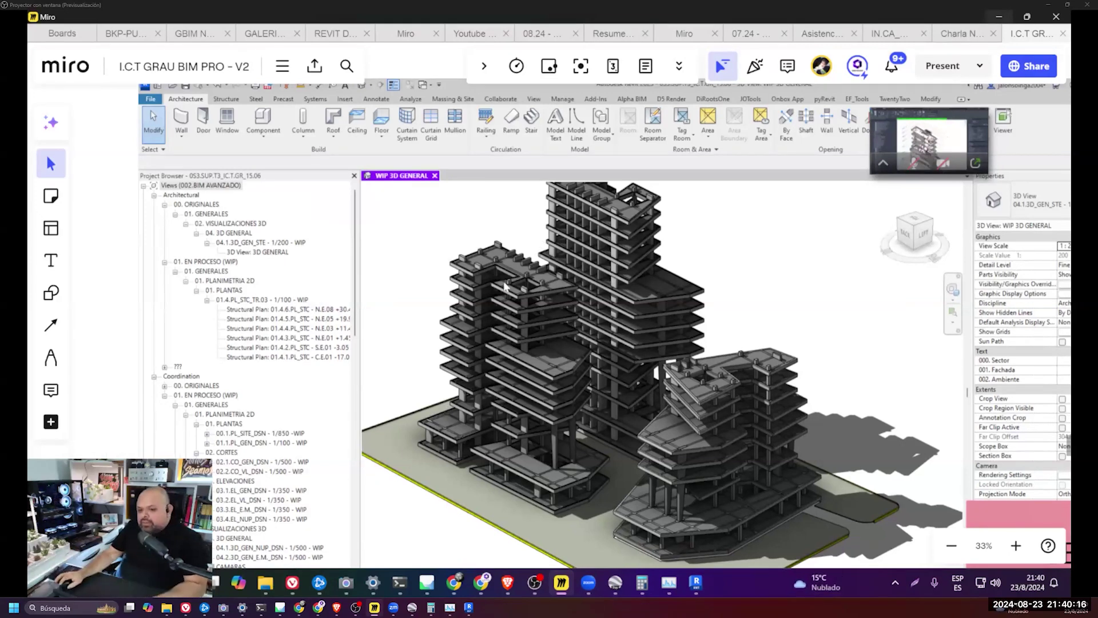
pyautogui.moveTo(388, 320); pyautogui.dragTo(578, 266, button='middle')
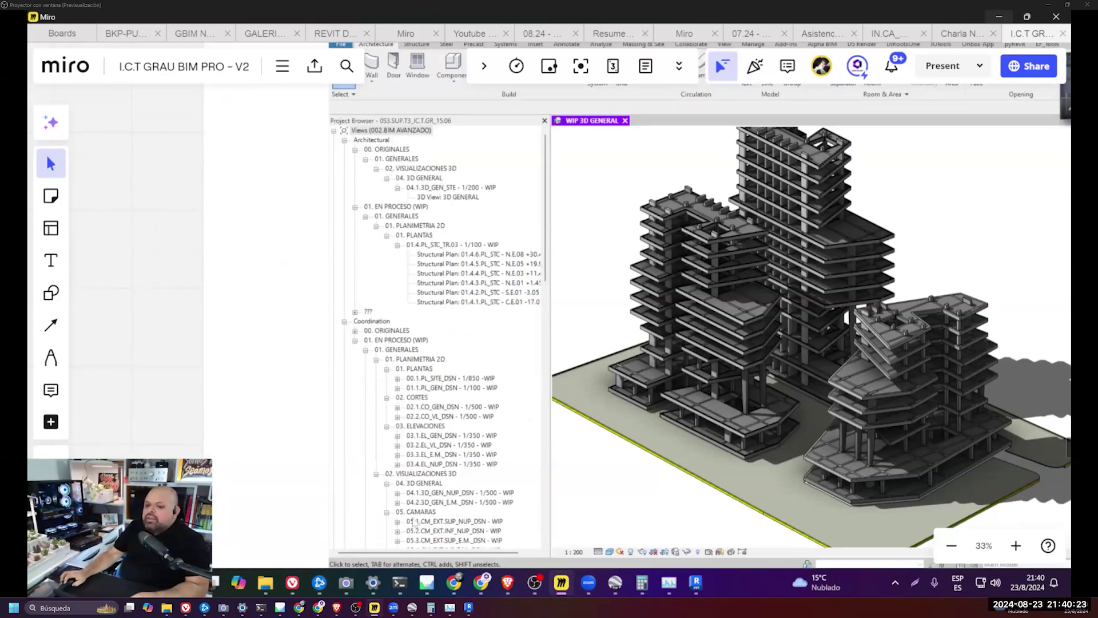
# - Check Revit's DS-04 sheet, then minimize Revit to return to the Miro board
pyautogui.click(695, 583)
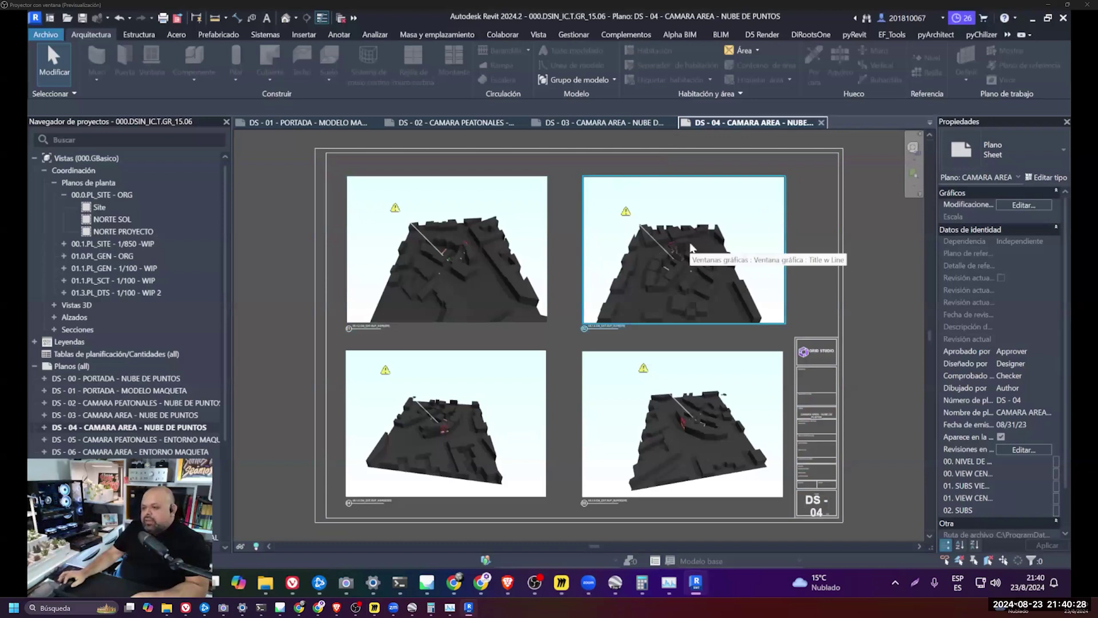
pyautogui.click(1033, 19)
pyautogui.hscroll(5, 858, 248)
pyautogui.hscroll(5, 858, 249)
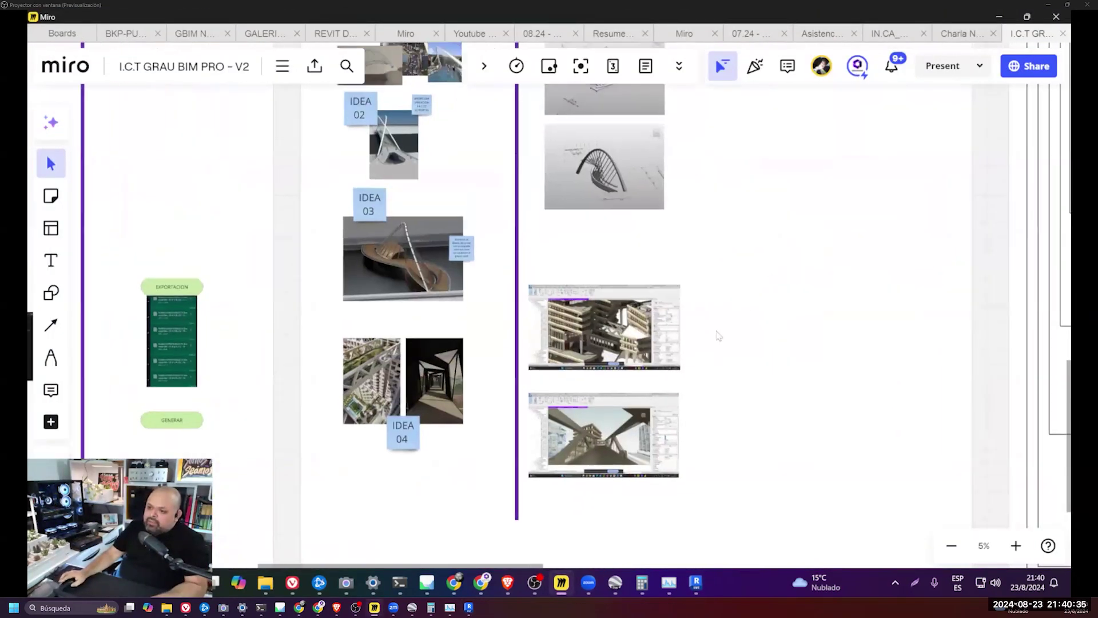
pyautogui.scroll(3, 658, 320)
pyautogui.scroll(2, 652, 325)
pyautogui.scroll(-5, 664, 314)
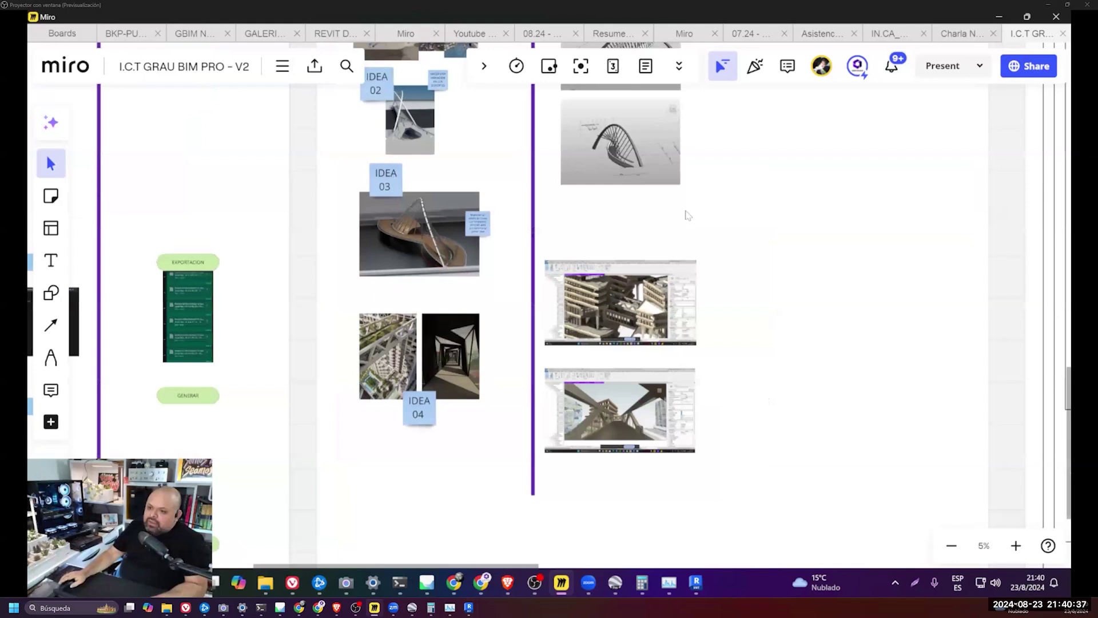
pyautogui.scroll(5, 743, 275)
pyautogui.hscroll(3, 804, 331)
pyautogui.hscroll(1, 635, 297)
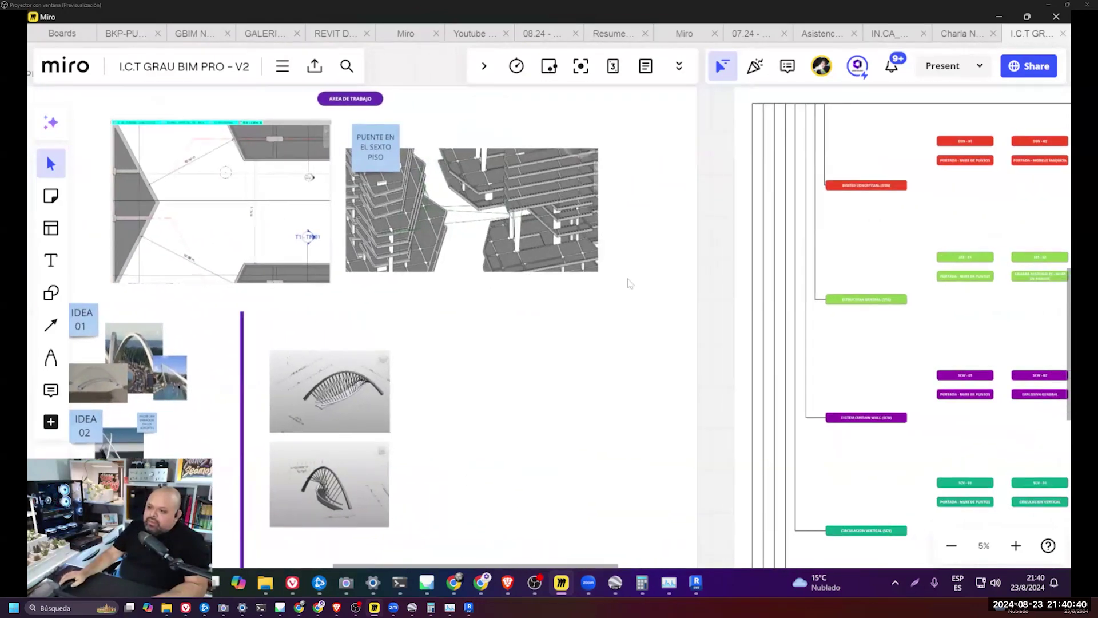
pyautogui.scroll(-5, 629, 288)
pyautogui.hscroll(2, 635, 295)
pyautogui.hscroll(3, 638, 300)
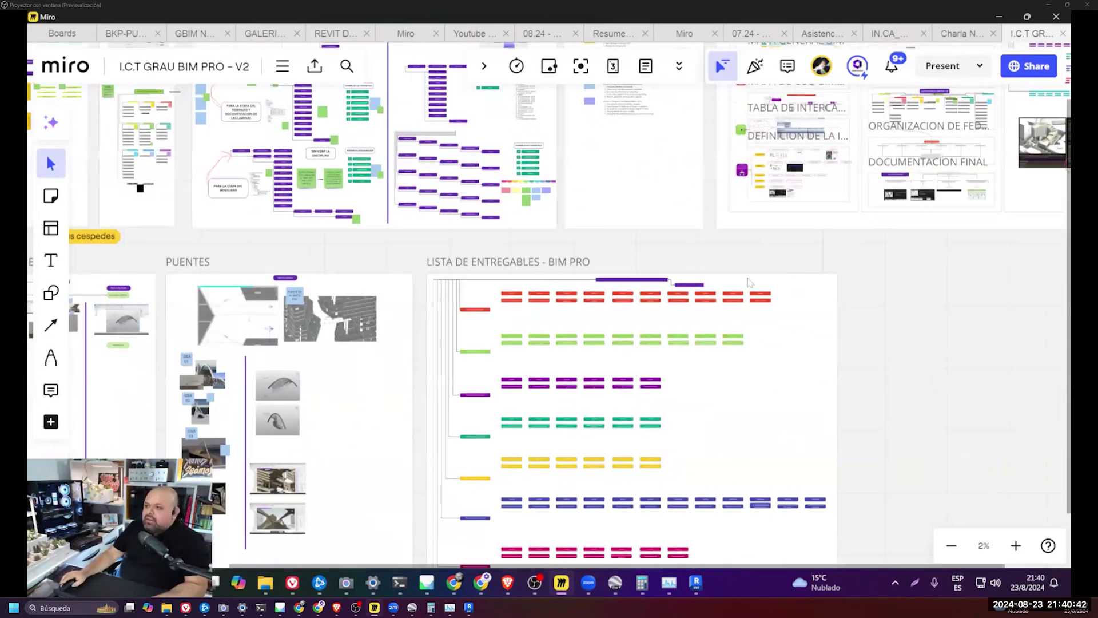
pyautogui.hscroll(4, 643, 308)
pyautogui.hscroll(2, 643, 308)
pyautogui.hscroll(-10, 643, 307)
pyautogui.scroll(-3, 643, 307)
pyautogui.scroll(2, 643, 308)
pyautogui.hscroll(1, 743, 171)
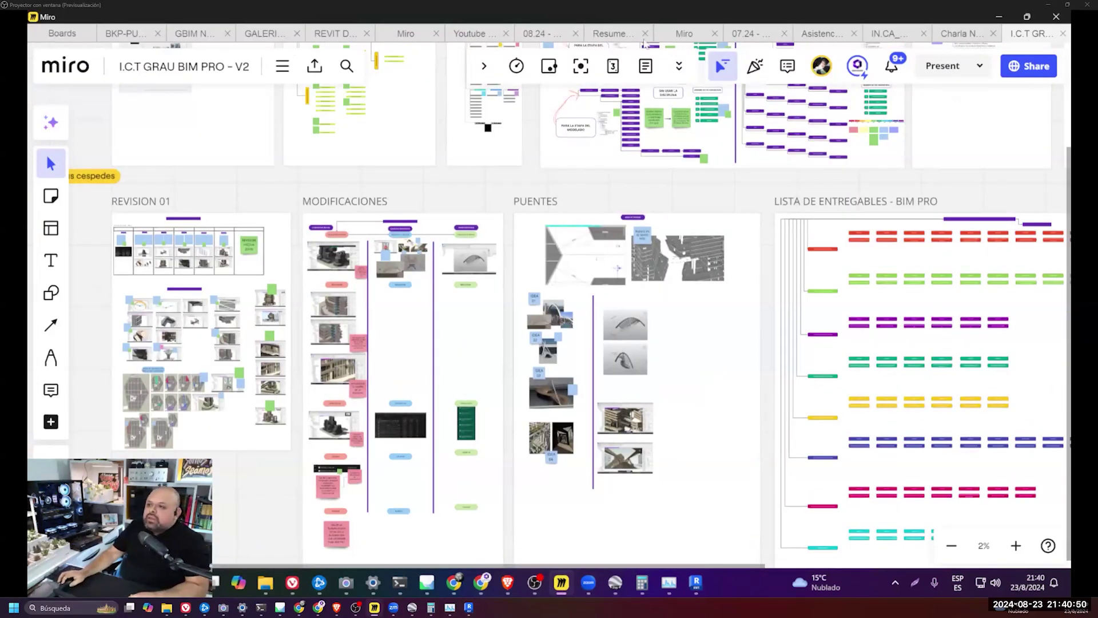
# - Switch to the Charla Nube de Puntos board and zoom to the row of videos
pyautogui.click(935, 36)
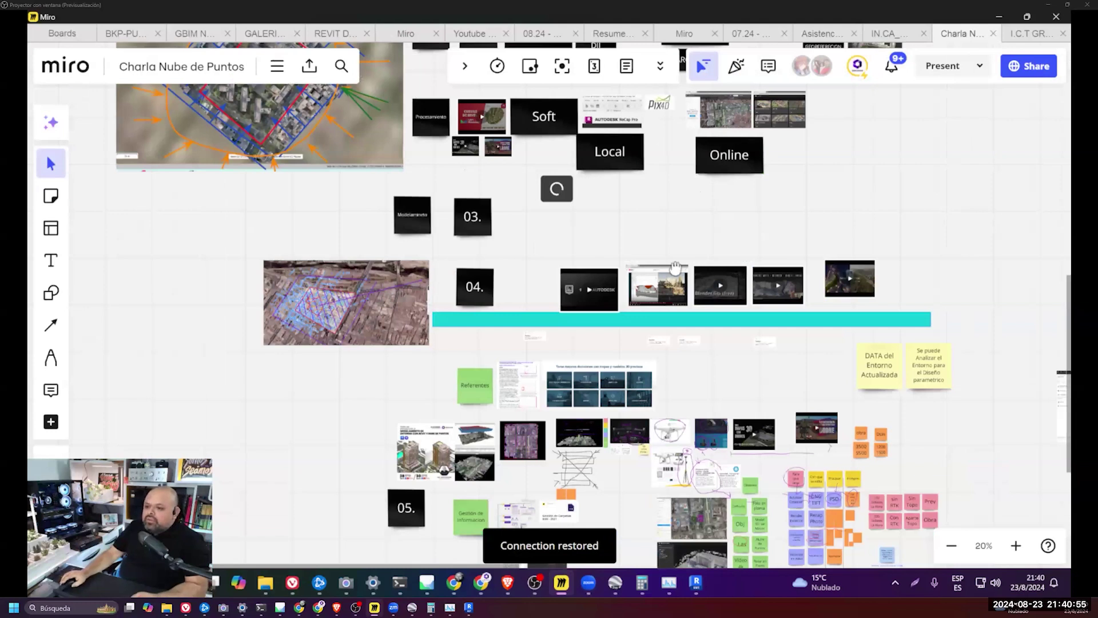
pyautogui.scroll(-3, 675, 267)
pyautogui.scroll(5, 605, 154)
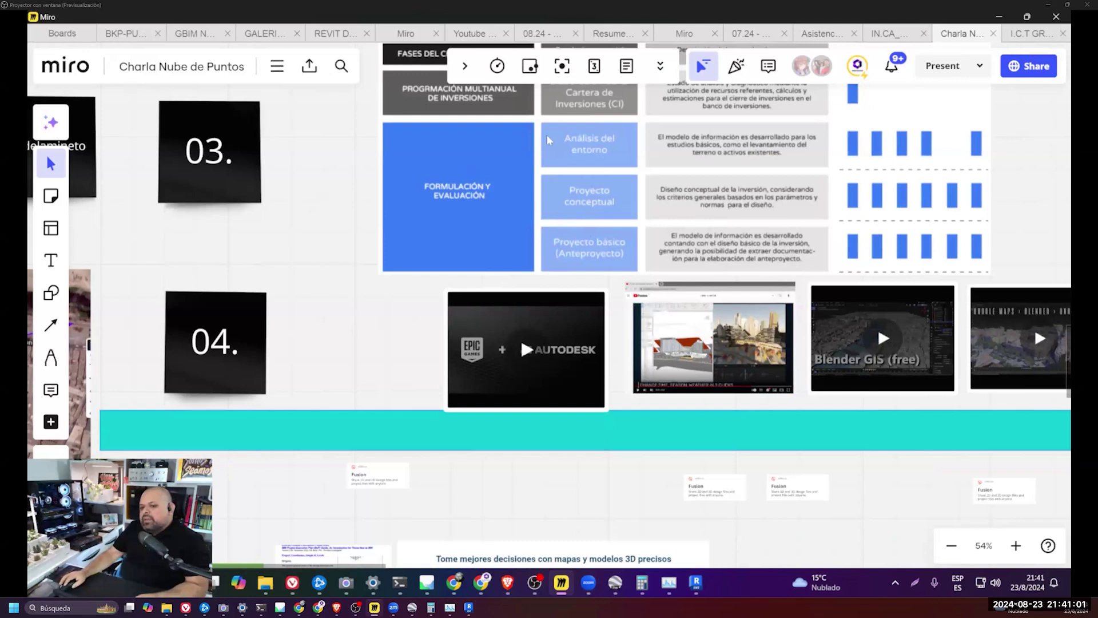
pyautogui.scroll(-3, 480, 352)
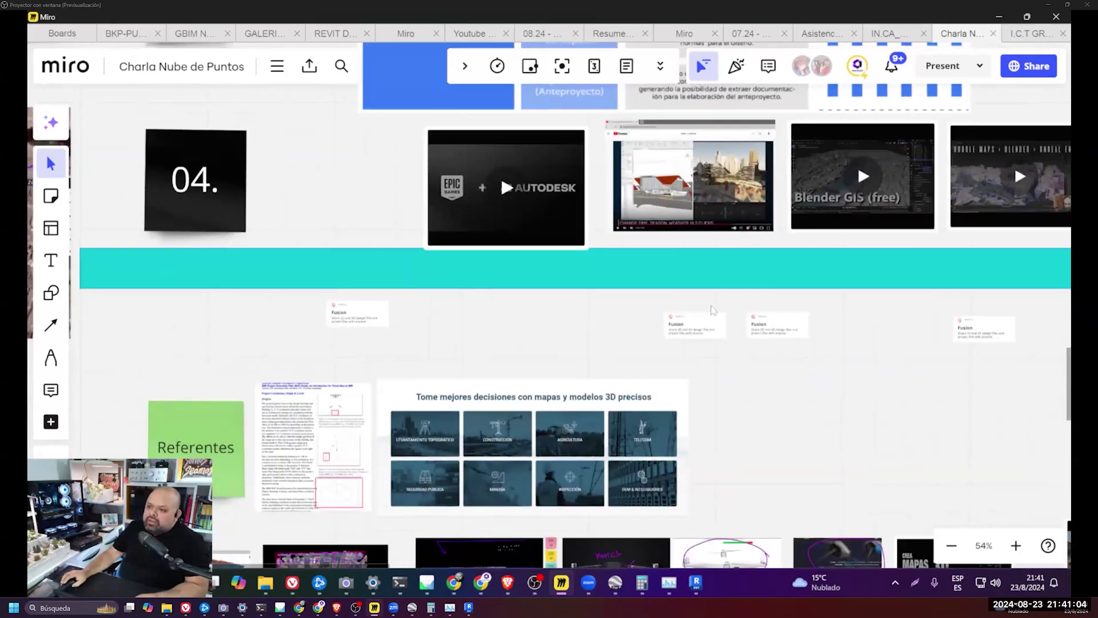
pyautogui.hscroll(1, 486, 355)
pyautogui.hscroll(3, 492, 360)
pyautogui.scroll(1, 515, 320)
pyautogui.hscroll(2, 543, 275)
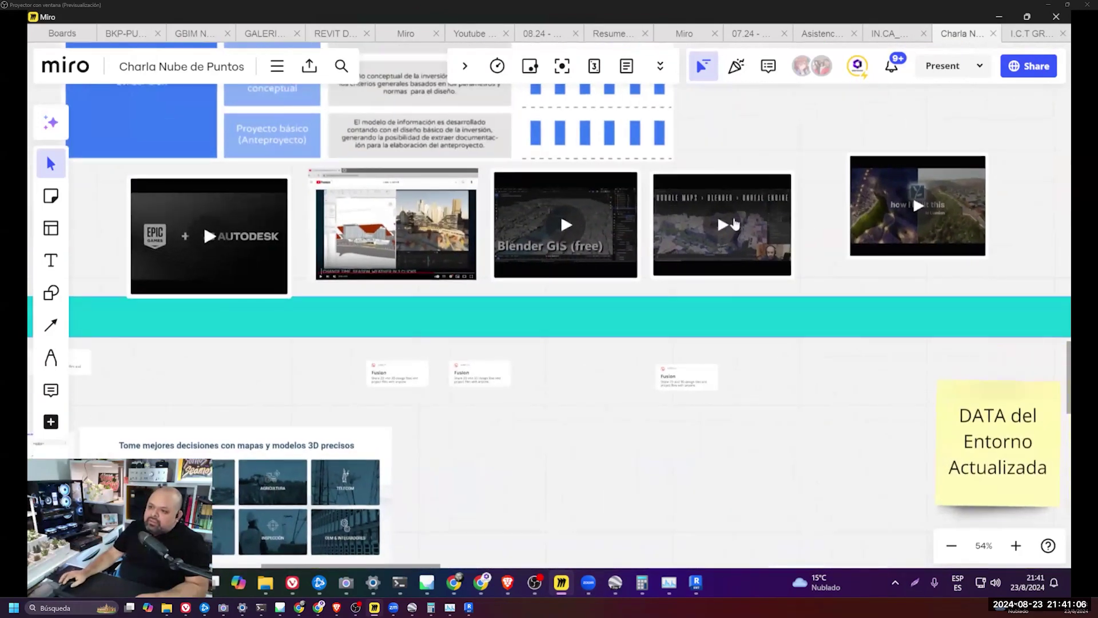
# - Nudge the Blender GIS, Google Maps and rightmost video thumbnails into line
pyautogui.moveTo(559, 247); pyautogui.dragTo(557, 251)
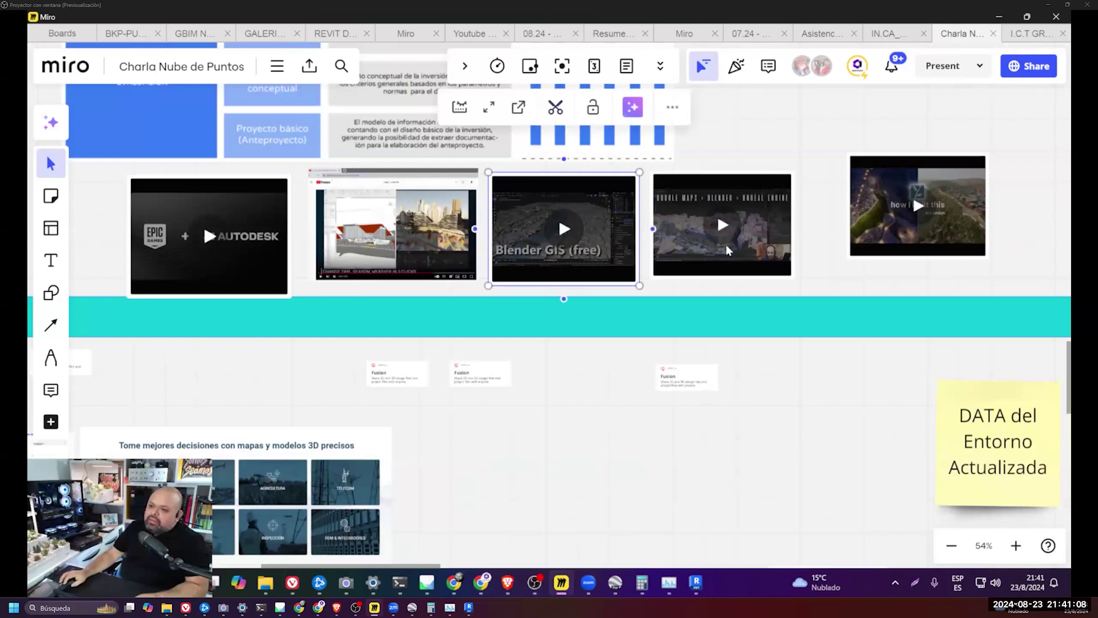
pyautogui.moveTo(728, 249); pyautogui.dragTo(727, 253)
pyautogui.moveTo(915, 227); pyautogui.dragTo(869, 249)
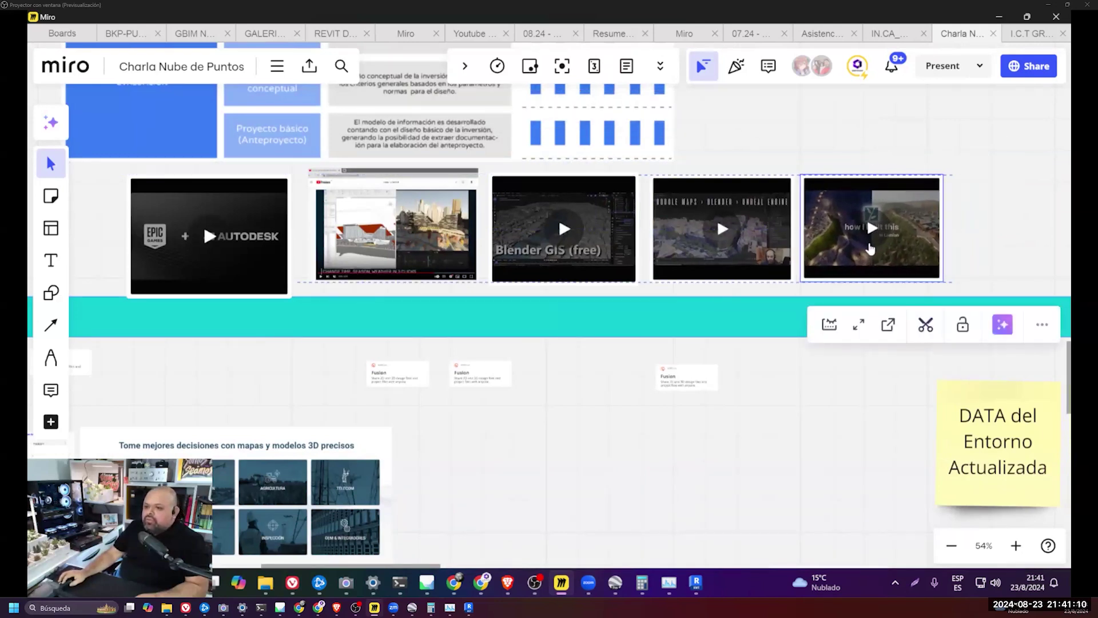
pyautogui.moveTo(431, 268); pyautogui.dragTo(440, 269)
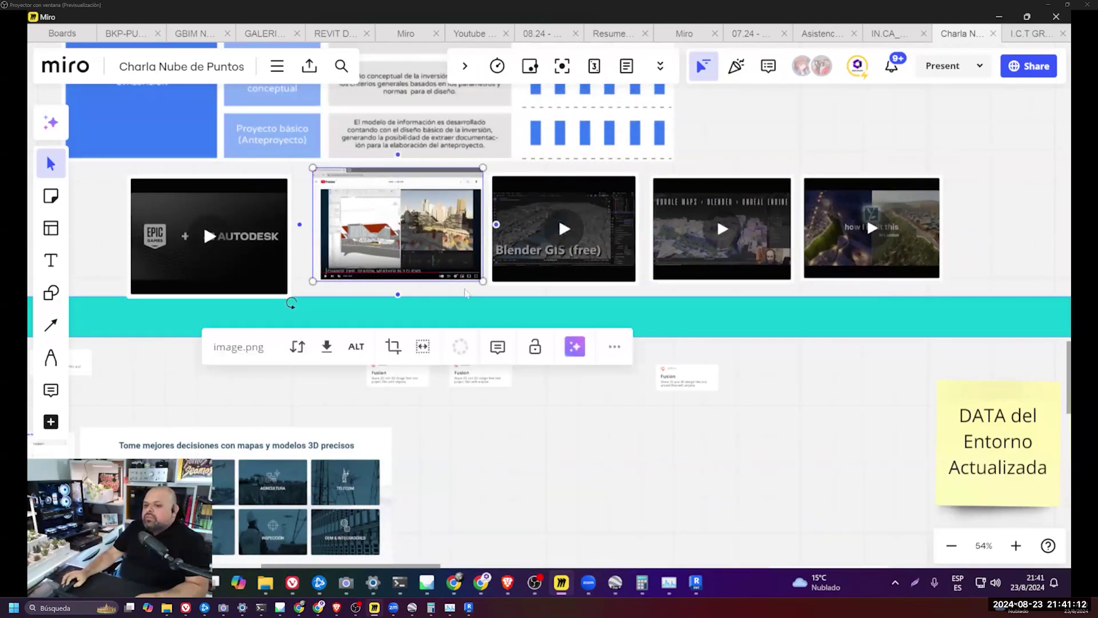
pyautogui.scroll(-5, 391, 360)
pyautogui.hscroll(-4, 390, 360)
pyautogui.scroll(-1, 391, 360)
# - Select all the sticky-note columns and shift the group left and down
pyautogui.scroll(-3, 401, 320)
pyautogui.hscroll(-2, 401, 320)
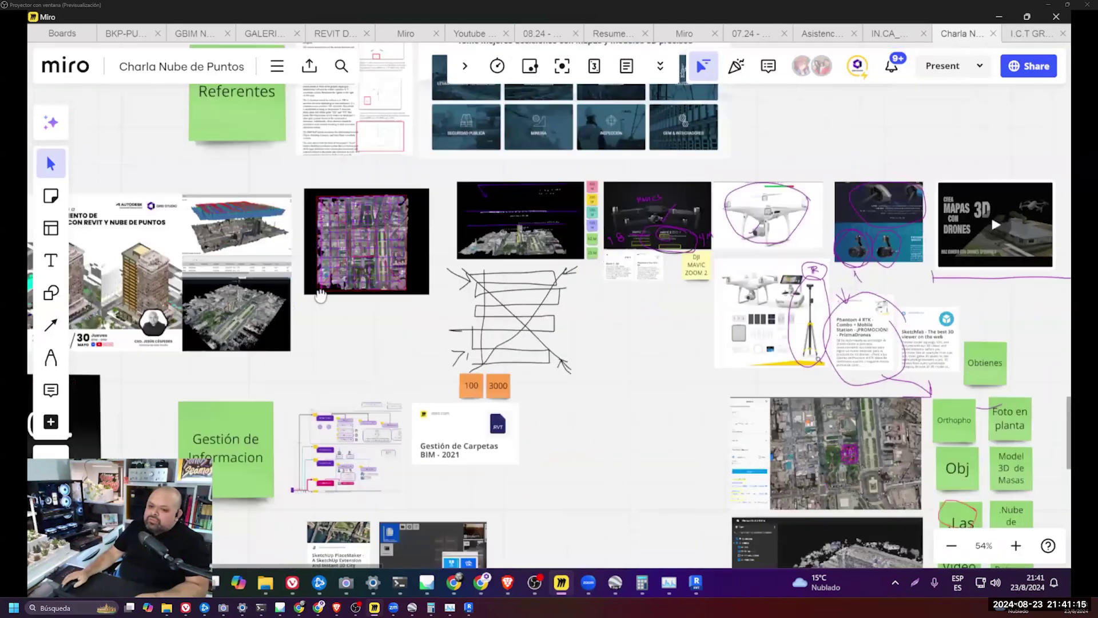
pyautogui.hscroll(-4, 423, 274)
pyautogui.keyDown('ctrl'); pyautogui.scroll(5, 435, 261); pyautogui.keyUp('ctrl')
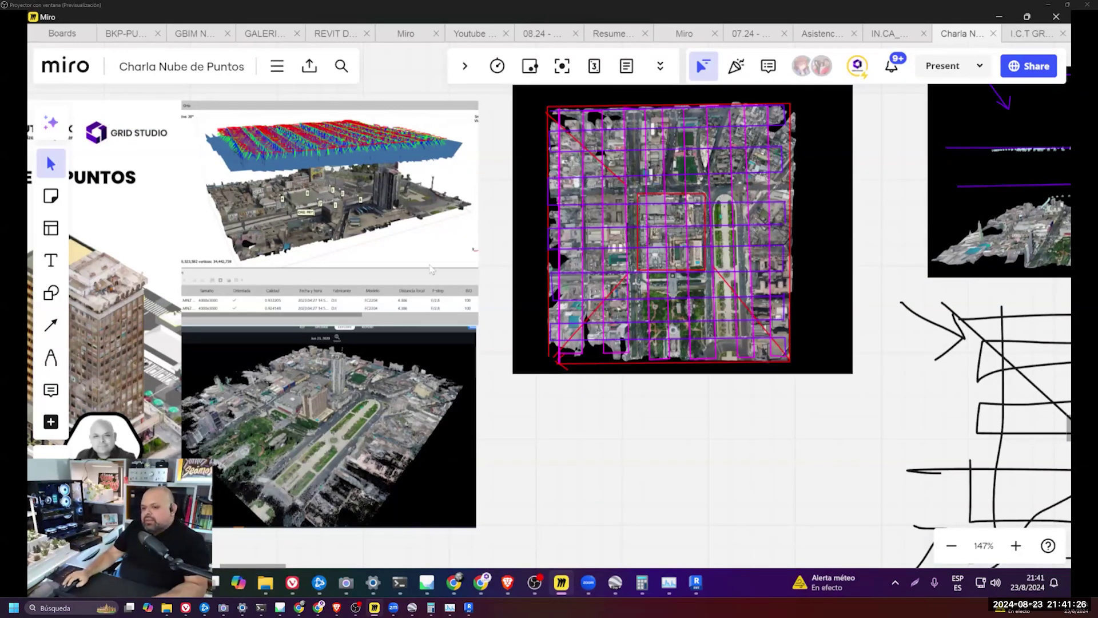
pyautogui.scroll(-5, 399, 370)
pyautogui.moveTo(742, 387)
pyautogui.mouseDown(button='middle')
pyautogui.moveTo(611, 330)
pyautogui.moveTo(162, 265)
pyautogui.mouseUp(button='middle')
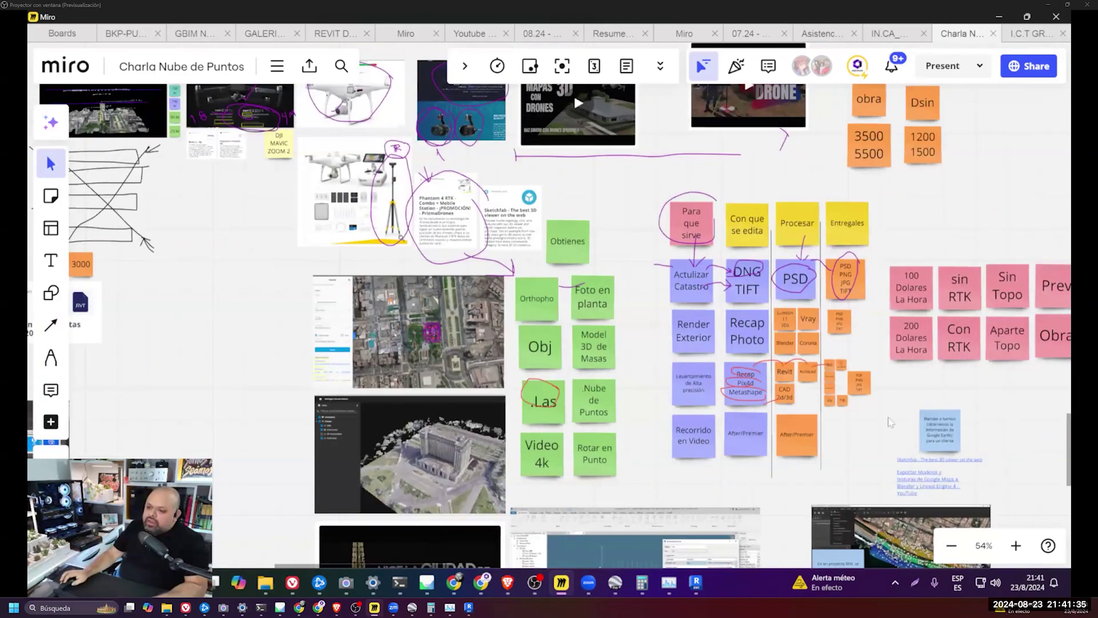
pyautogui.moveTo(885, 466); pyautogui.dragTo(656, 185)
pyautogui.moveTo(748, 217); pyautogui.dragTo(705, 237)
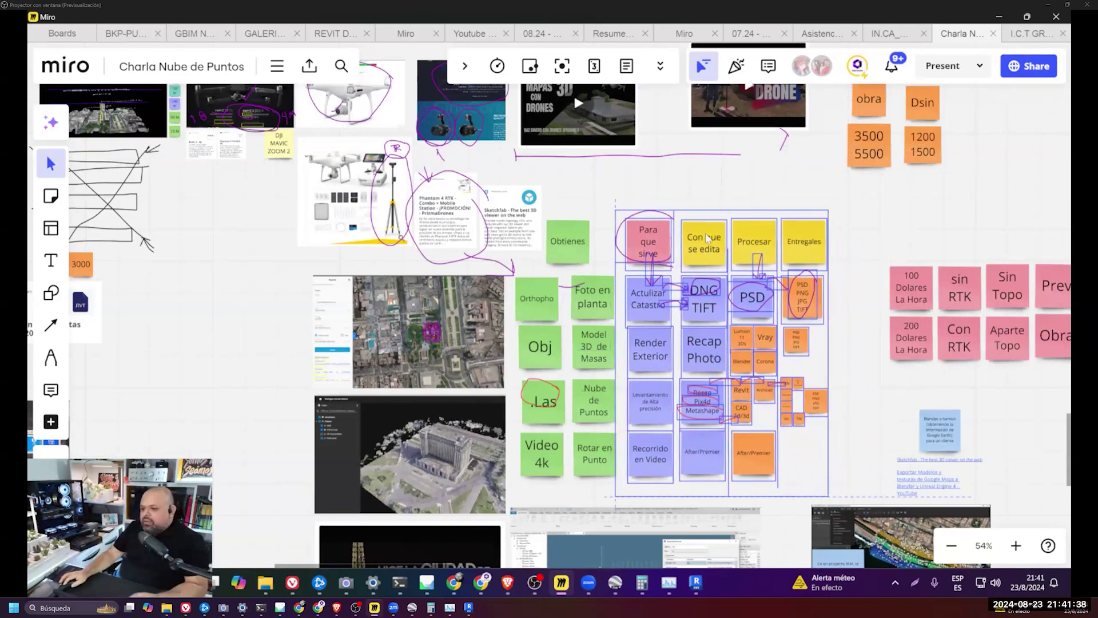
pyautogui.click(217, 370)
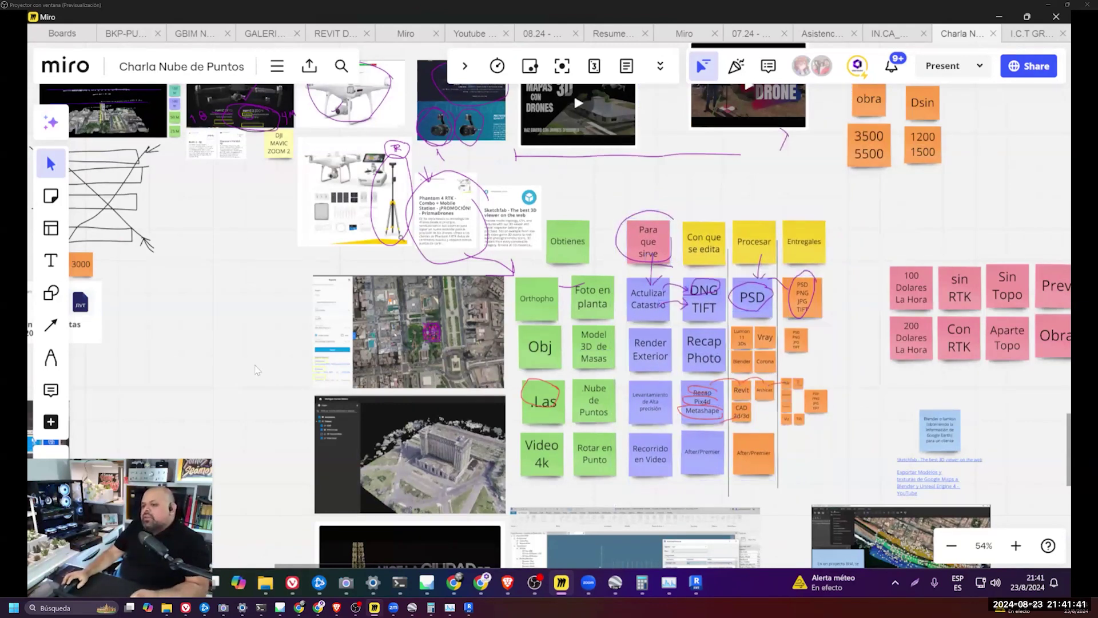
# - Align the Video 4k sticky with its column, then bring the web browser forward
pyautogui.scroll(5, 835, 457)
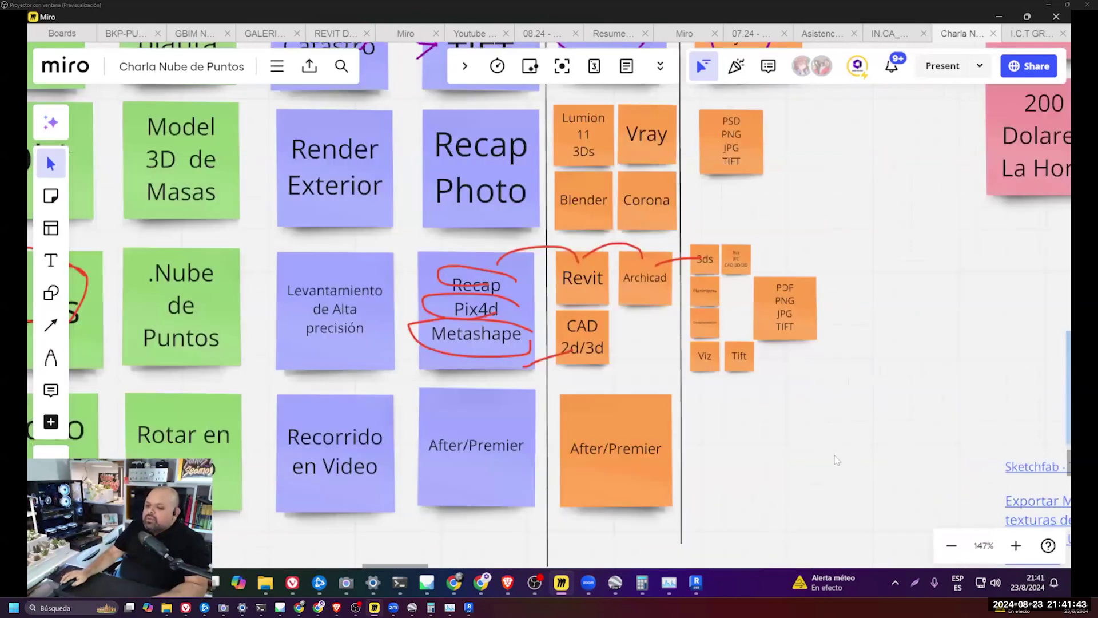
pyautogui.scroll(-5, 811, 431)
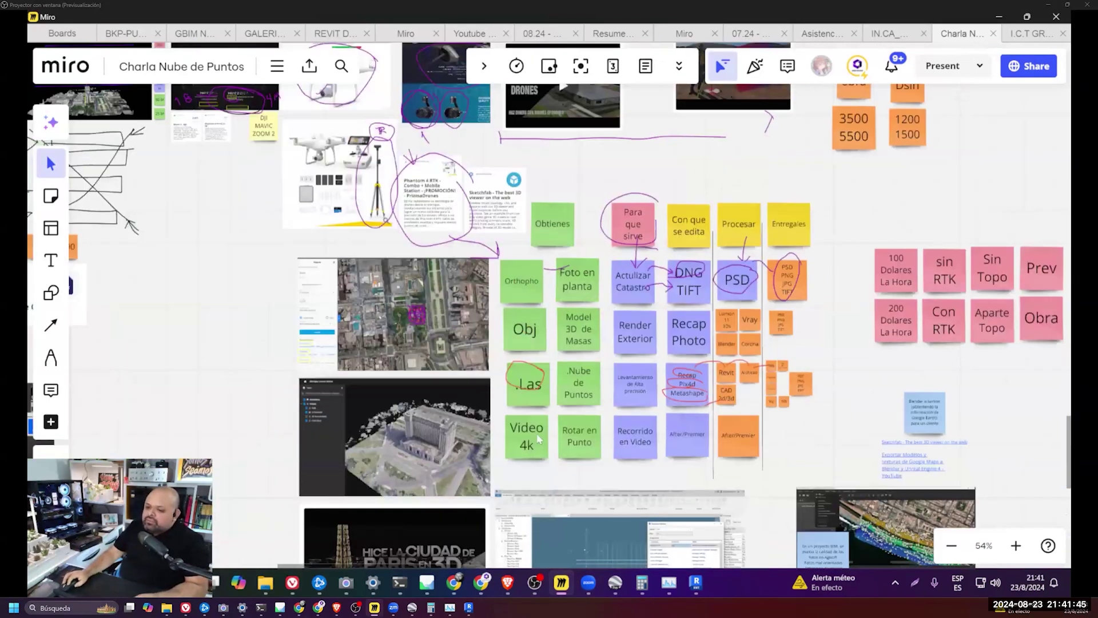
pyautogui.moveTo(535, 434); pyautogui.dragTo(537, 430)
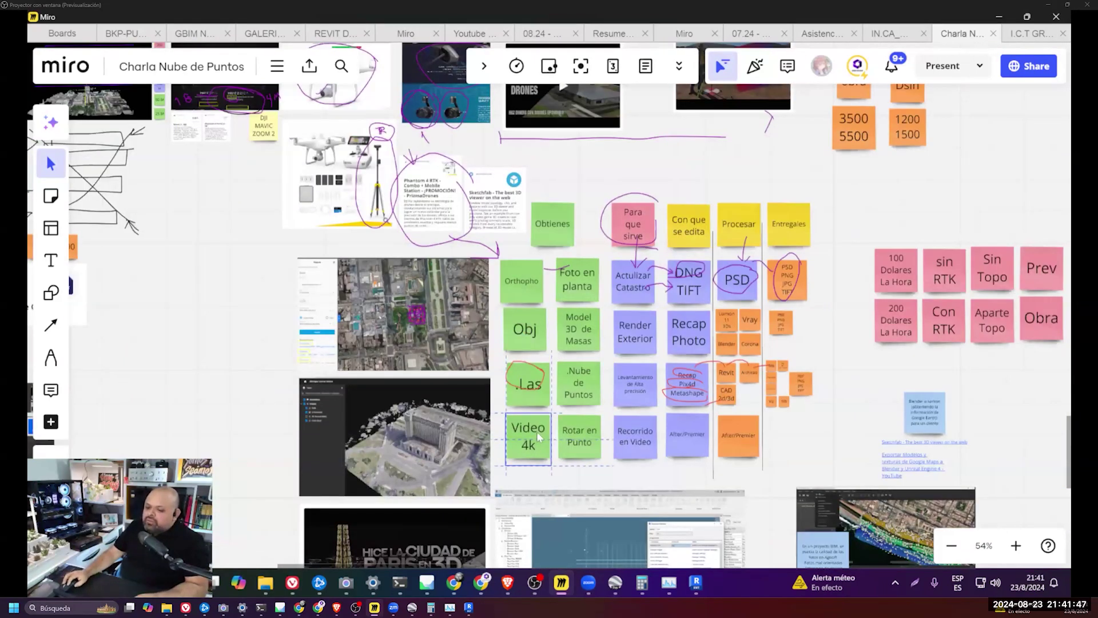
pyautogui.click(839, 424)
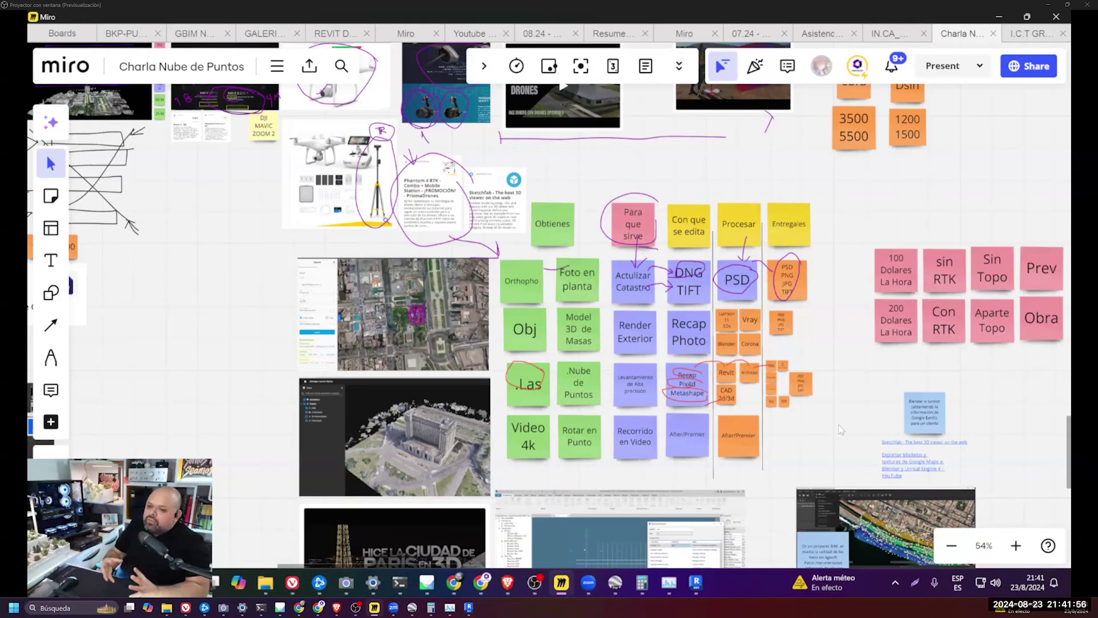
pyautogui.click(478, 585)
# - Search YouTube for 'grid studio' and open the Grid Studio channel's videos
pyautogui.click(627, 55)
pyautogui.write('youtube.com')
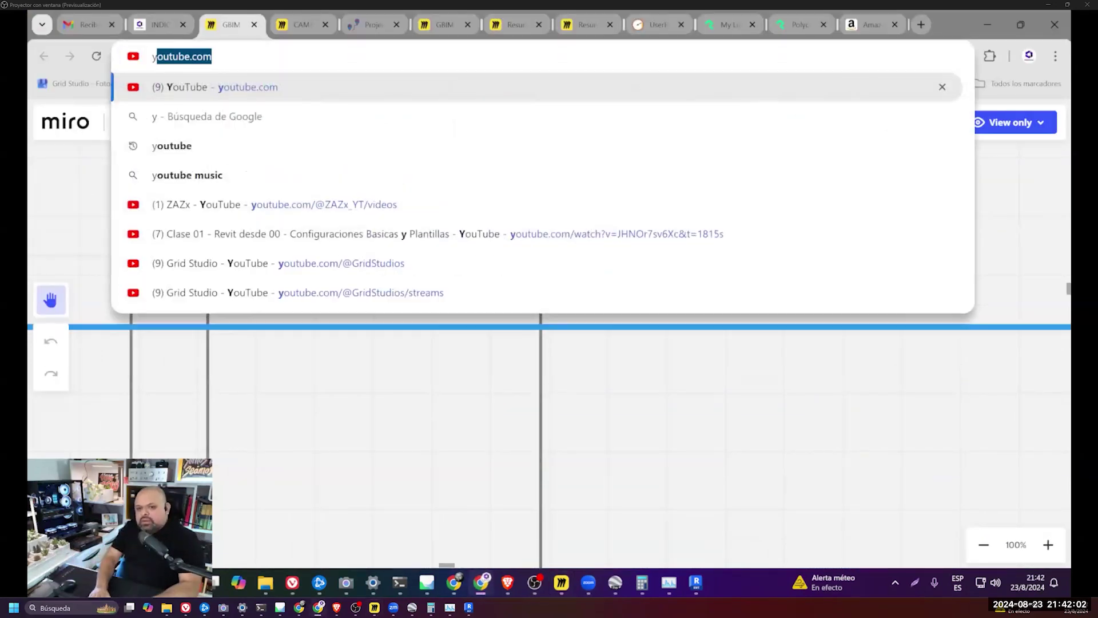
pyautogui.press('Return')
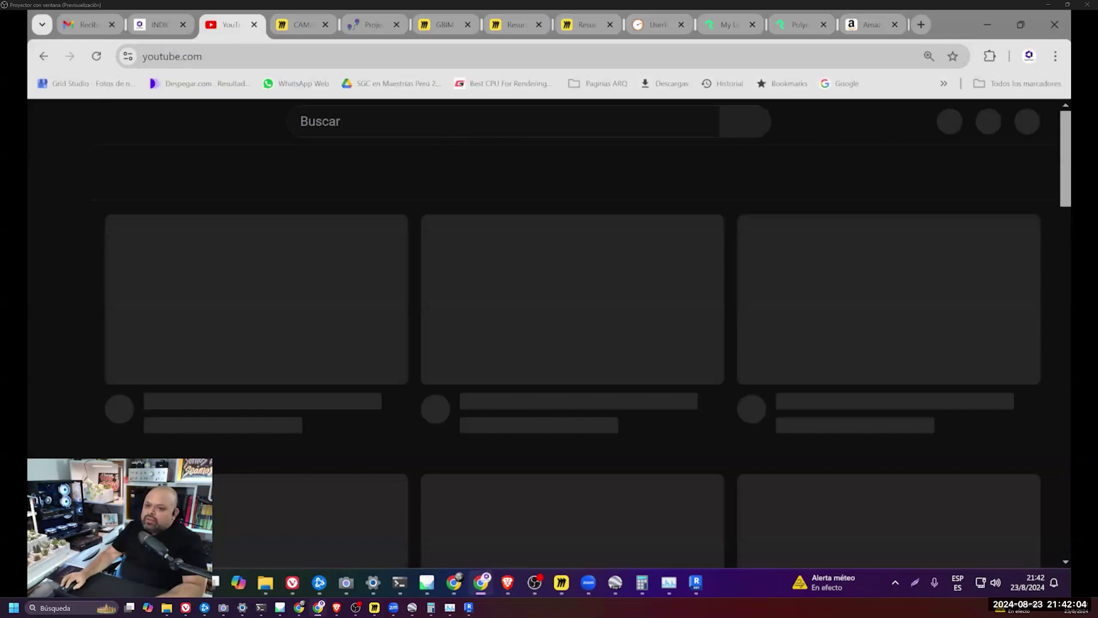
pyautogui.write('grid studio')
pyautogui.press('Return')
pyautogui.click(589, 417)
pyautogui.scroll(-3, 802, 355)
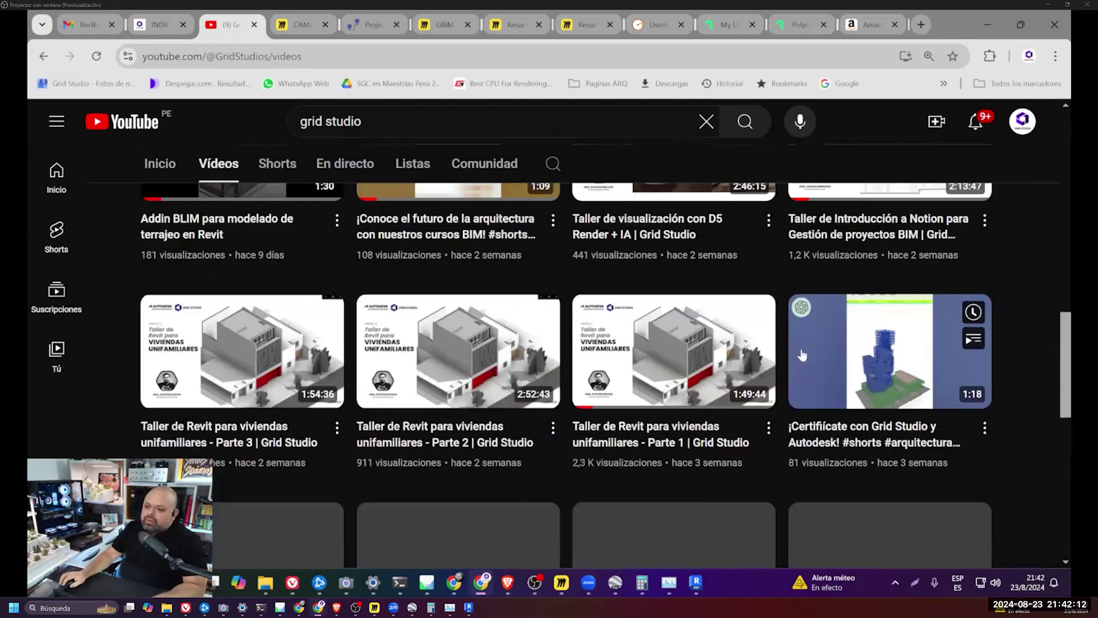
pyautogui.scroll(-10, 802, 356)
pyautogui.scroll(-10, 668, 354)
pyautogui.scroll(-10, 572, 337)
pyautogui.click(559, 326)
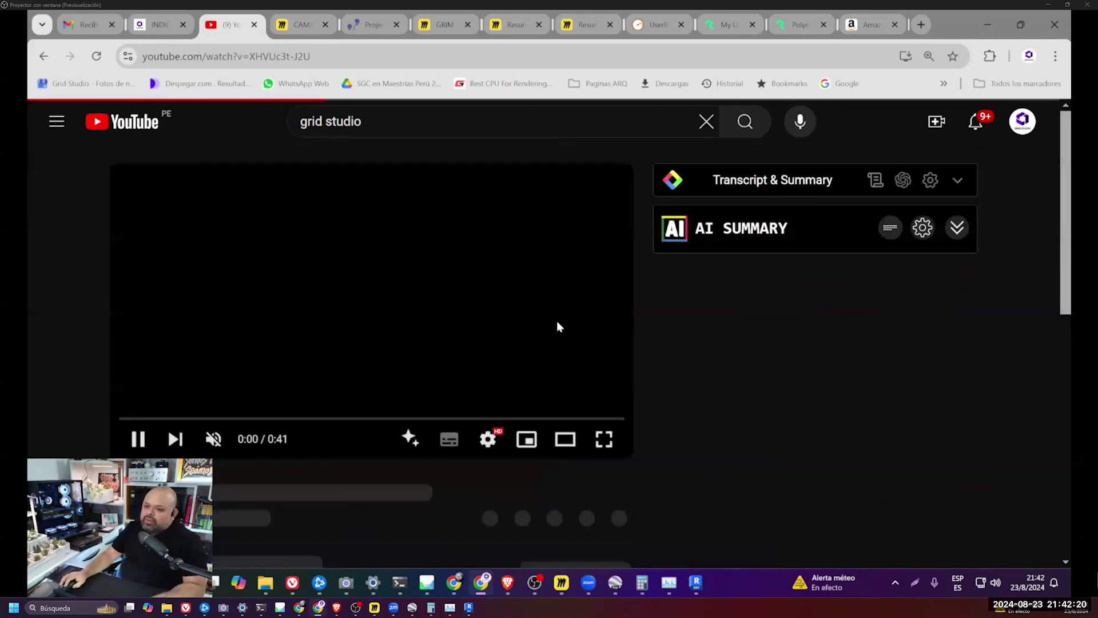
pyautogui.click(604, 438)
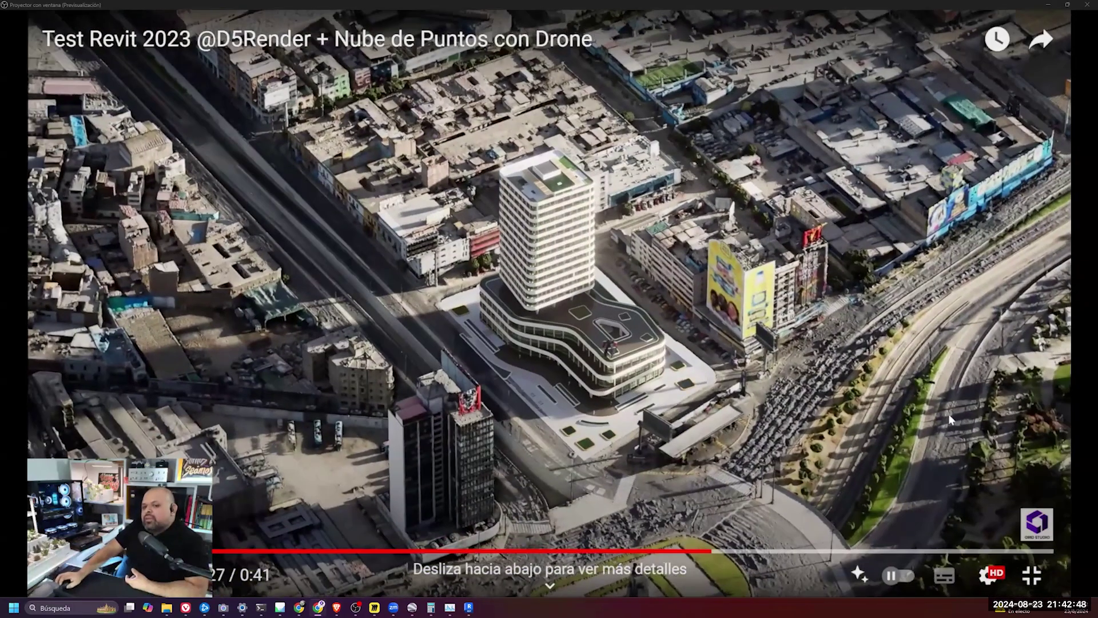
pyautogui.click(869, 309)
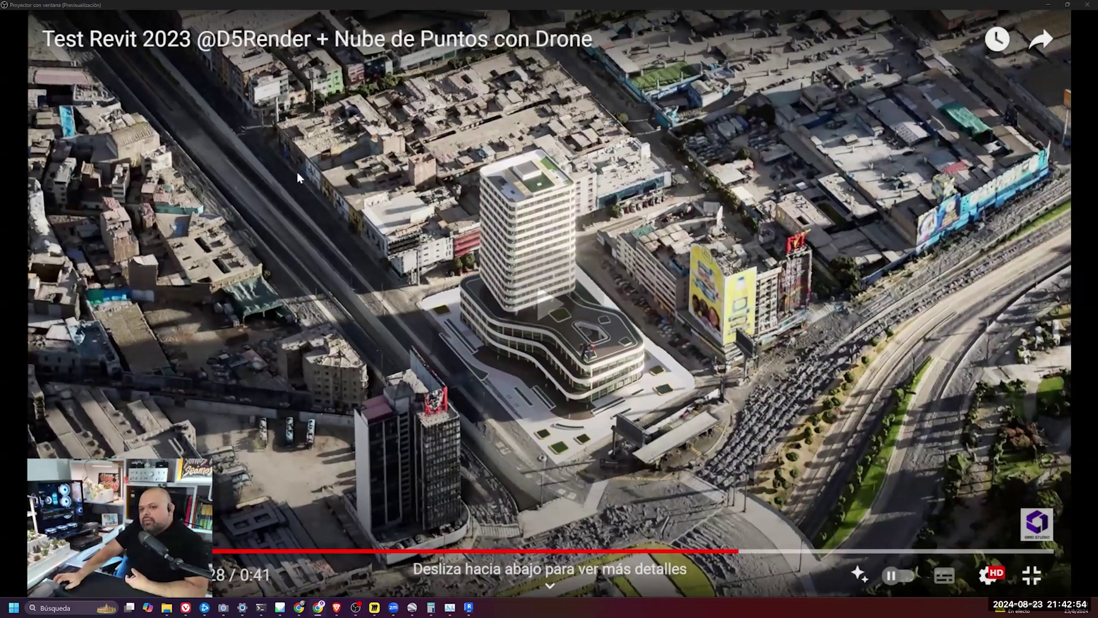
pyautogui.press('Escape')
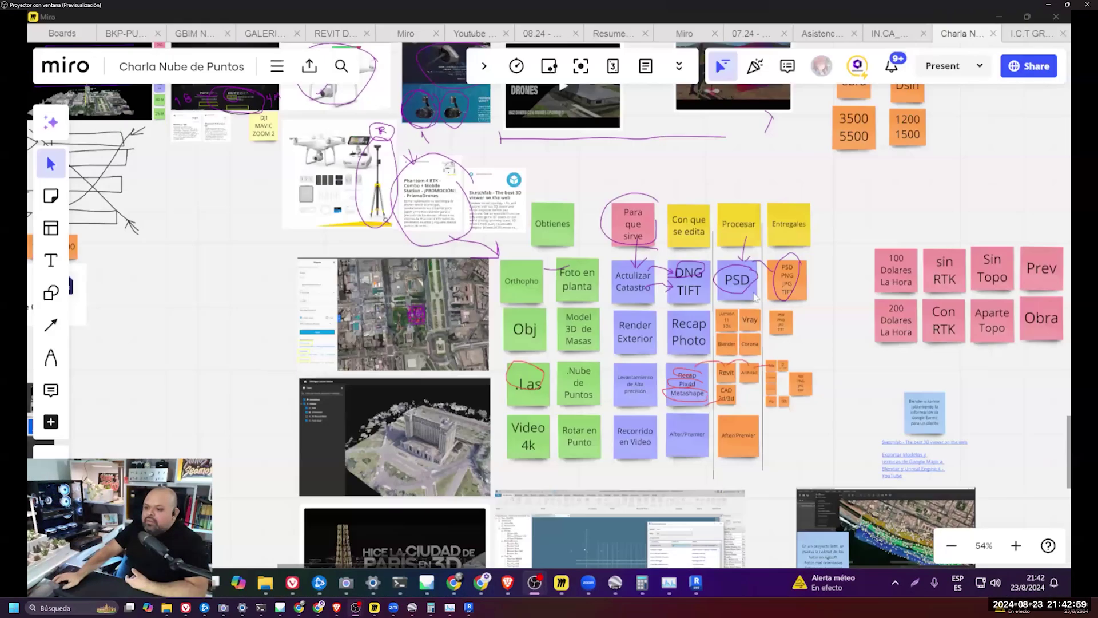
pyautogui.click(983, 25)
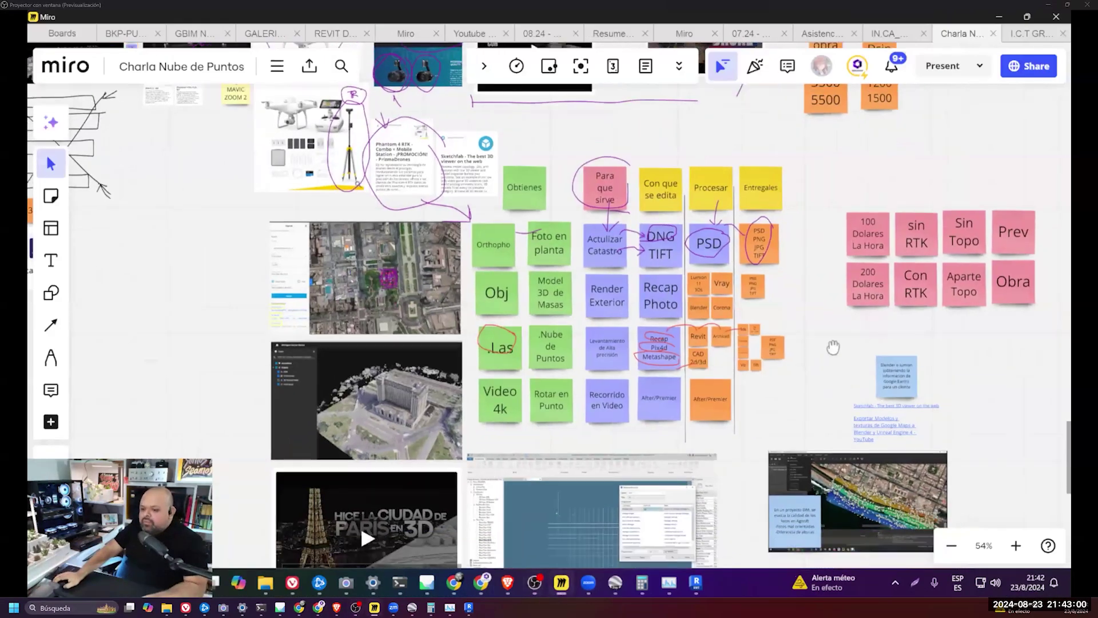
# - Pan the Miro board to the Plantillas checklist and site model image, then minimize Miro to show Metashape
pyautogui.scroll(-5, 834, 349)
pyautogui.scroll(-2, 747, 319)
pyautogui.hscroll(-2, 401, 323)
pyautogui.hscroll(-10, 515, 332)
pyautogui.keyDown('ctrl'); pyautogui.scroll(10, 599, 352); pyautogui.keyUp('ctrl')
pyautogui.keyDown('ctrl'); pyautogui.scroll(-8, 599, 351); pyautogui.keyUp('ctrl')
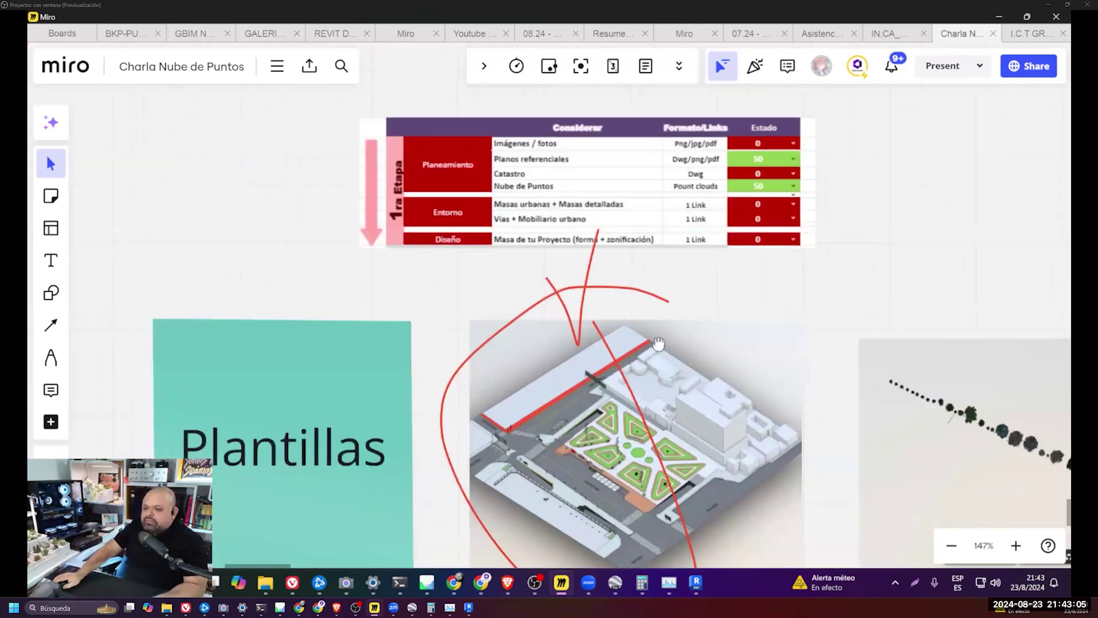
pyautogui.hscroll(2, 552, 319)
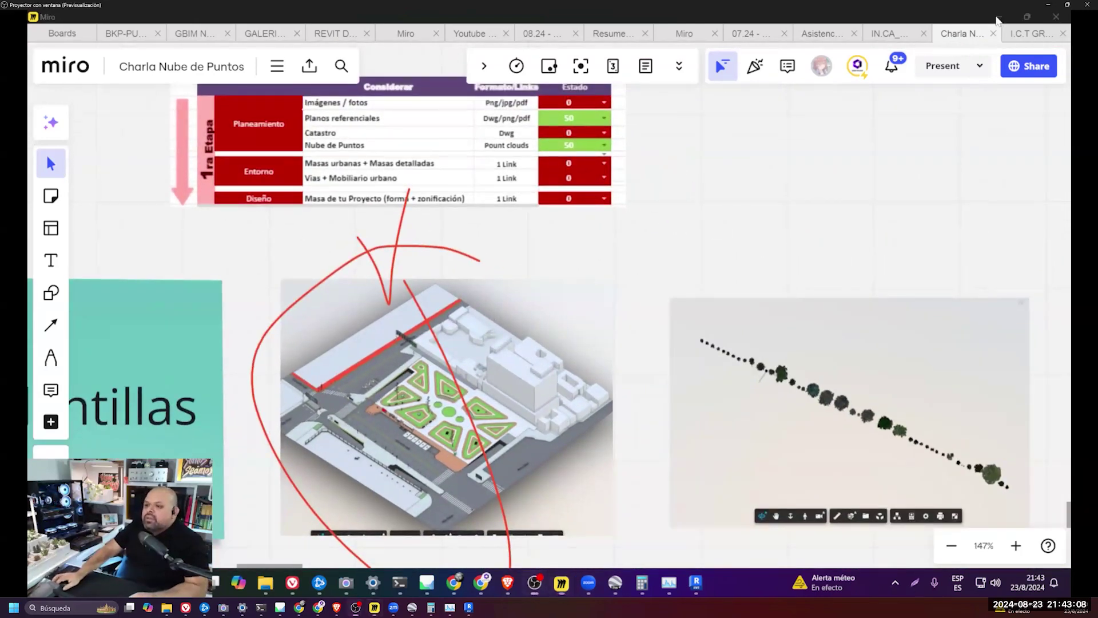
pyautogui.click(561, 582)
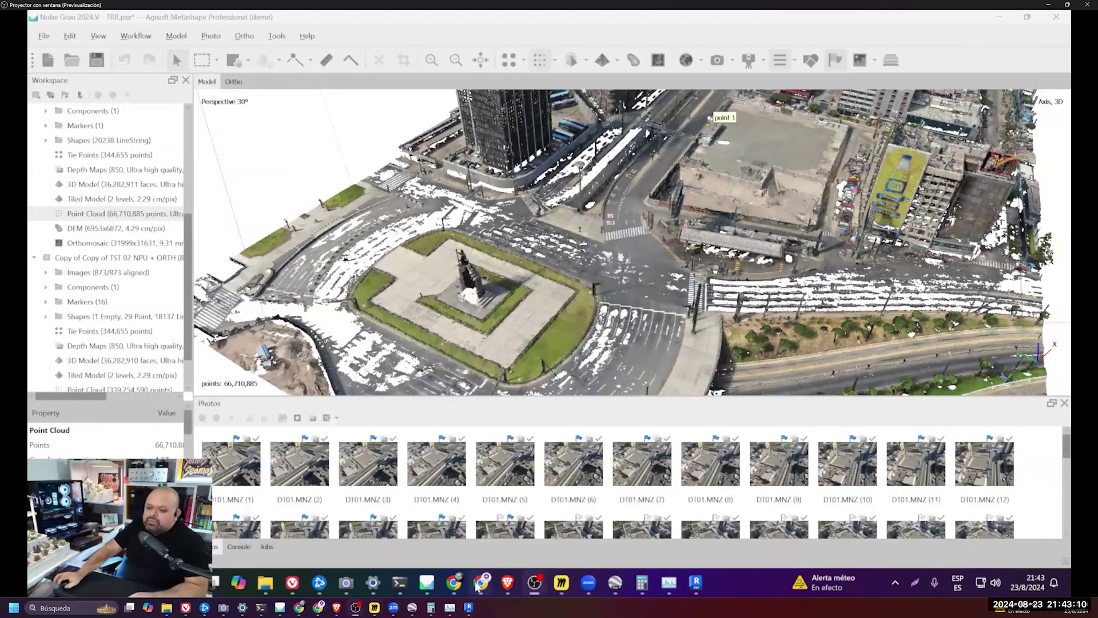
# - In 02.MATERIALES (DRIVE), open card 2.5 ENTORNO GRAU Agosto2023, copy its link and open its Drive folder
pyautogui.click(480, 582)
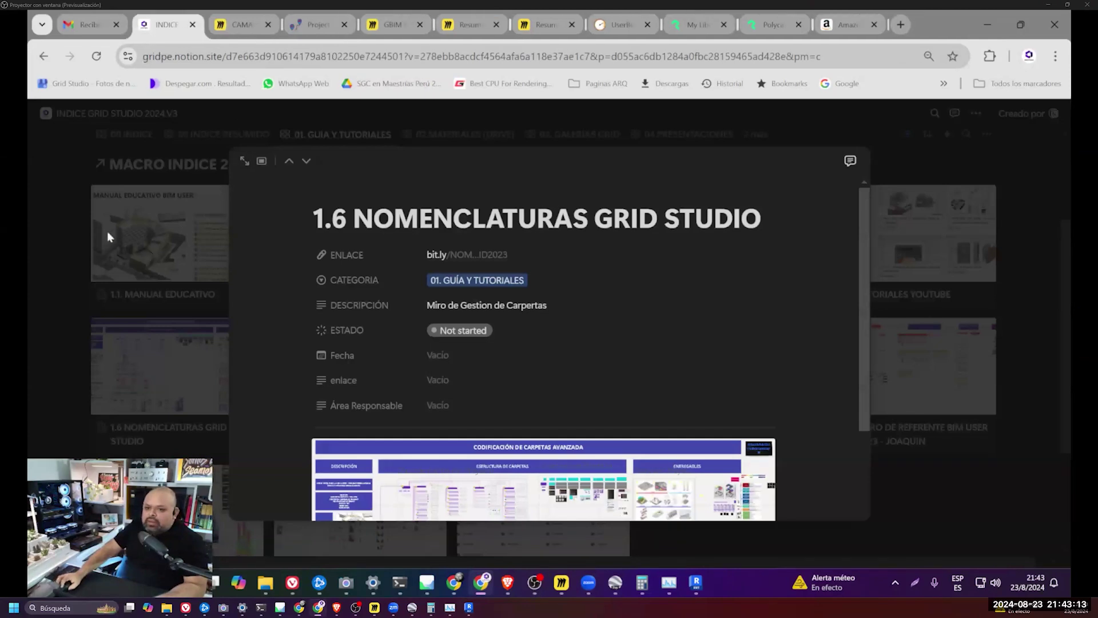
pyautogui.click(57, 215)
pyautogui.click(469, 137)
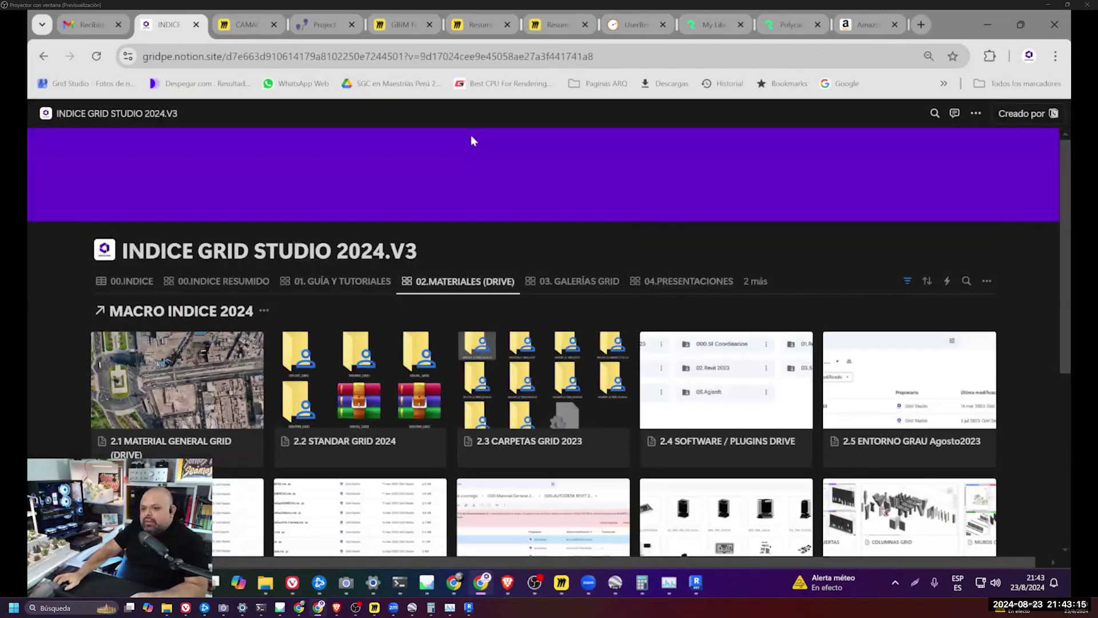
pyautogui.scroll(-1, 511, 198)
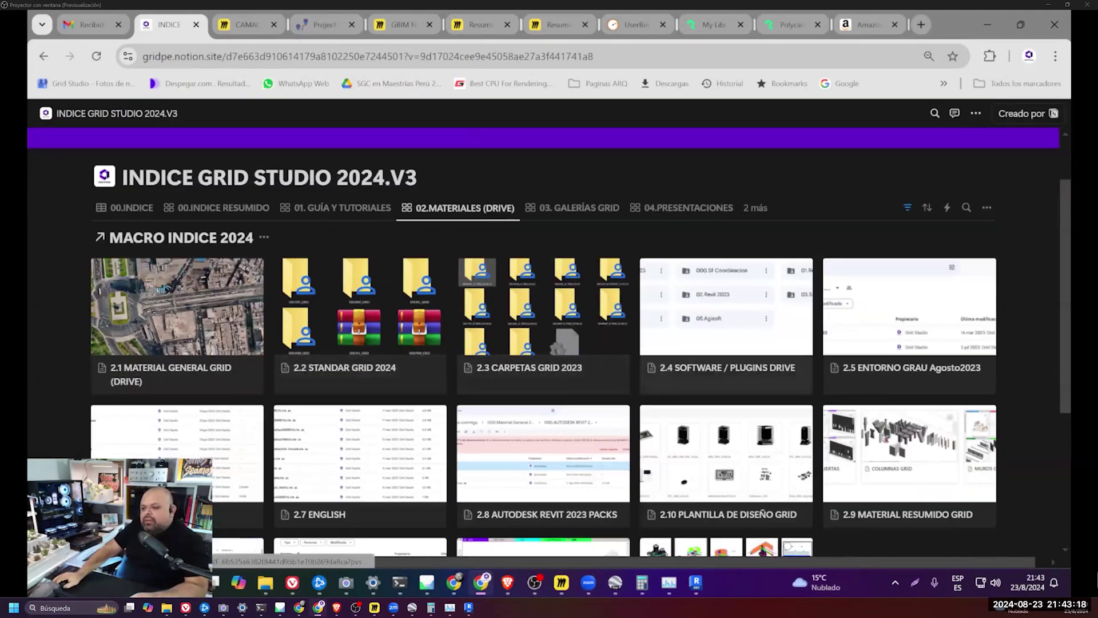
pyautogui.click(888, 376)
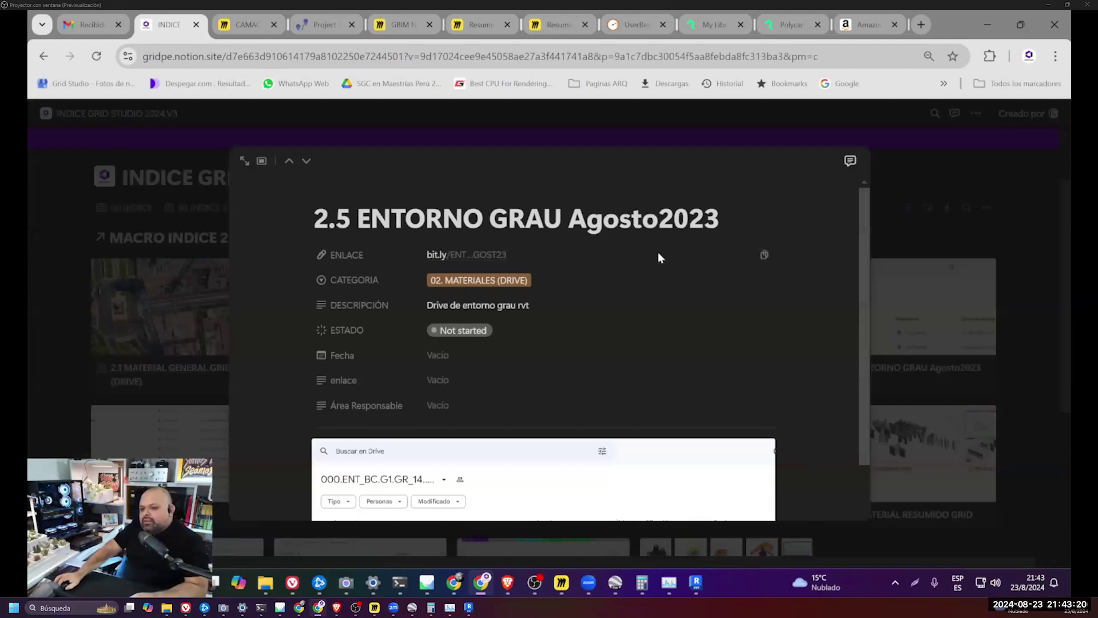
pyautogui.click(764, 255)
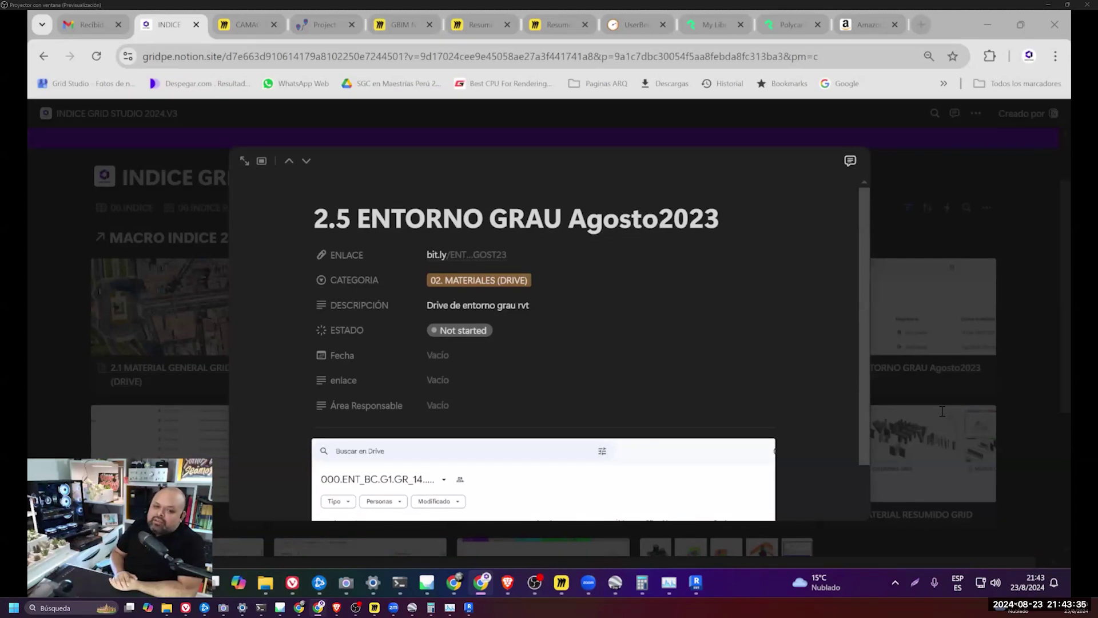
pyautogui.click(495, 259)
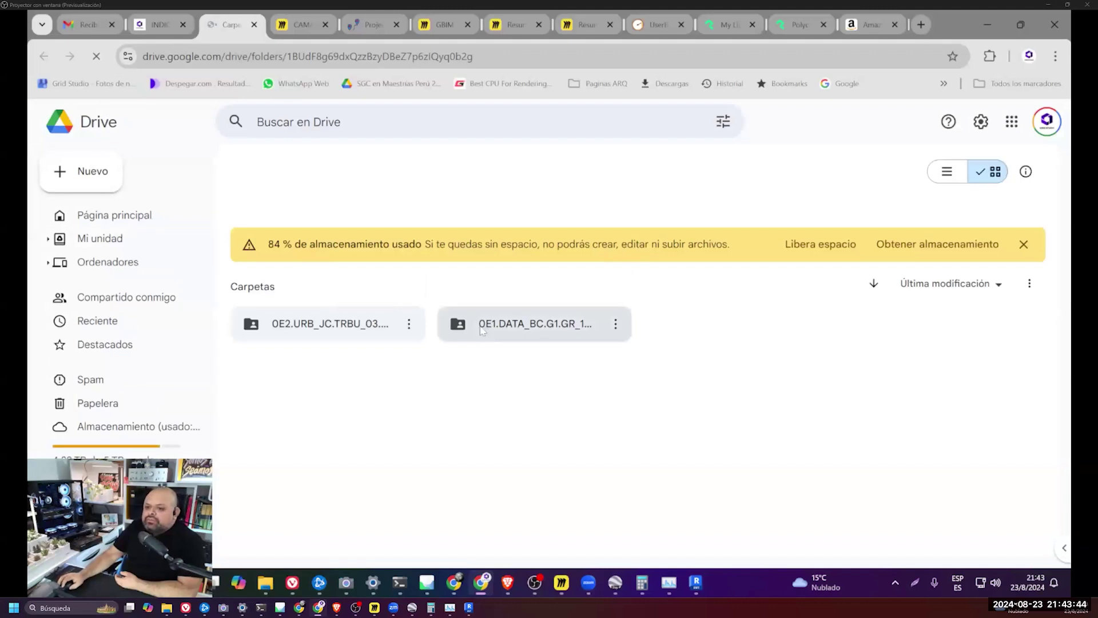
# - Open the 0E2.URB_JC.TRBU_03.07 Drive folder, then the 3.2 GALERIA RESUMIDA 2023 page in 03. GALERÍAS GRID
pyautogui.doubleClick(352, 326)
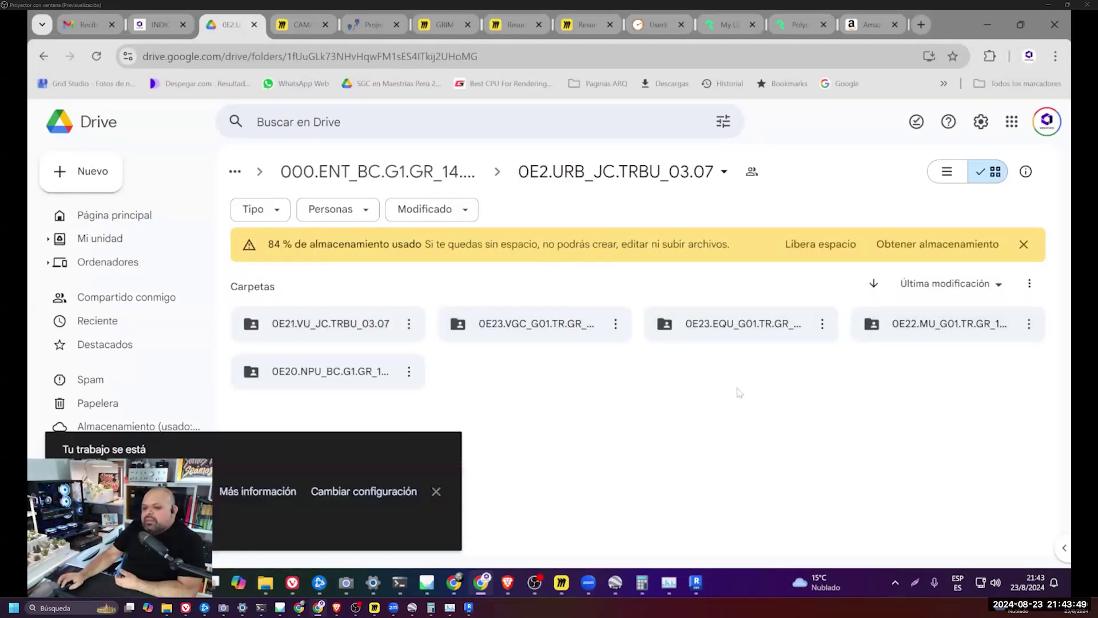
pyautogui.hotkey('ctrl', 'pageup')
pyautogui.press('Escape')
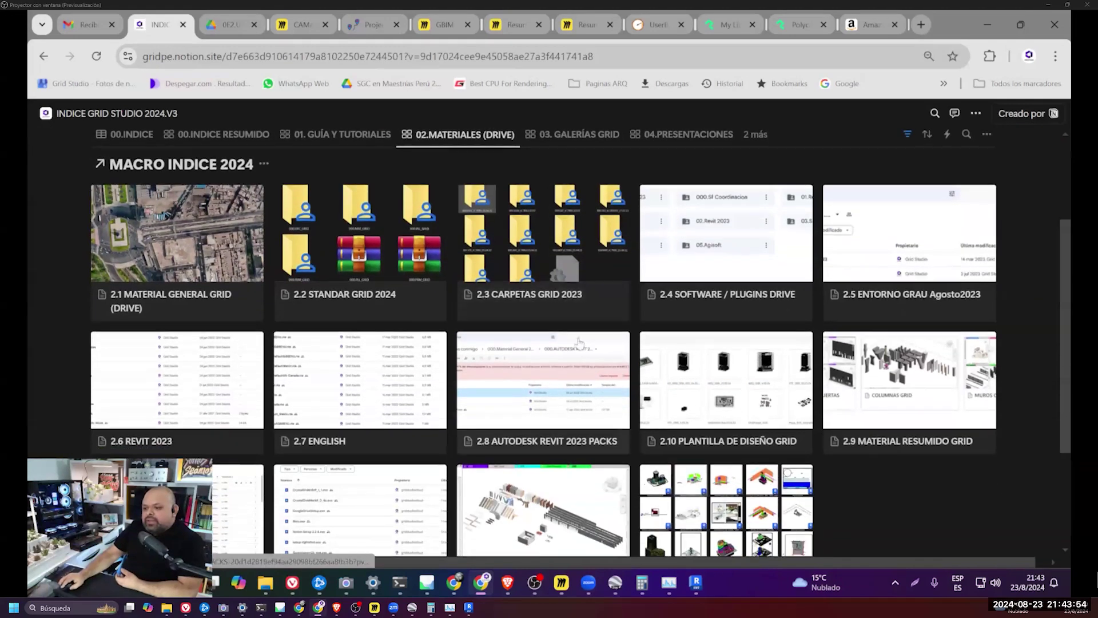
pyautogui.scroll(-1, 598, 347)
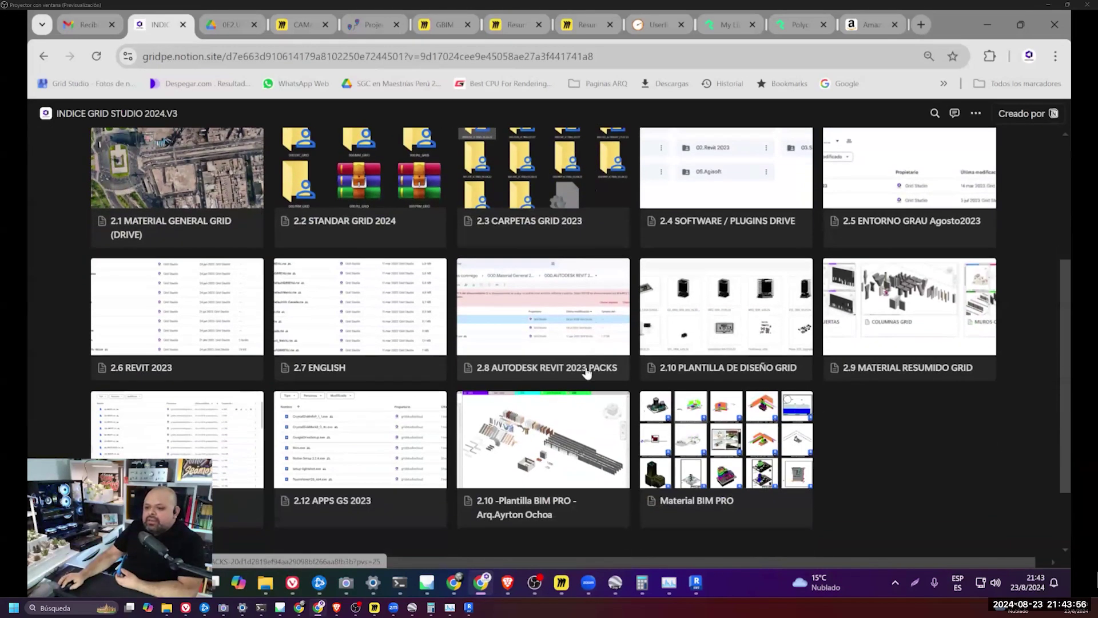
pyautogui.scroll(2, 583, 491)
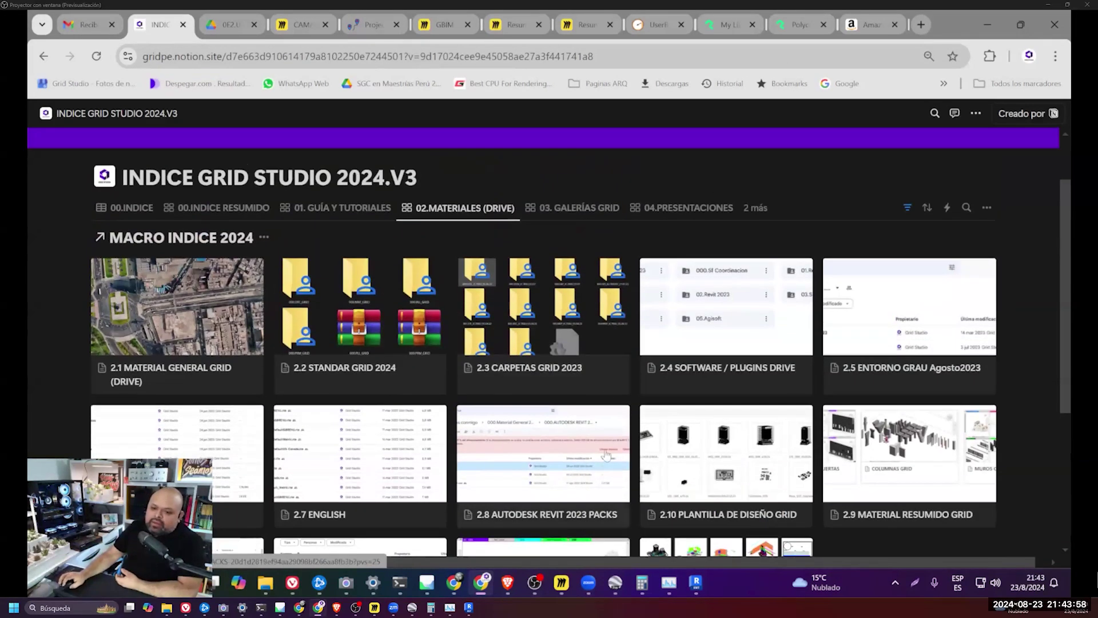
pyautogui.click(577, 207)
pyautogui.scroll(-2, 334, 310)
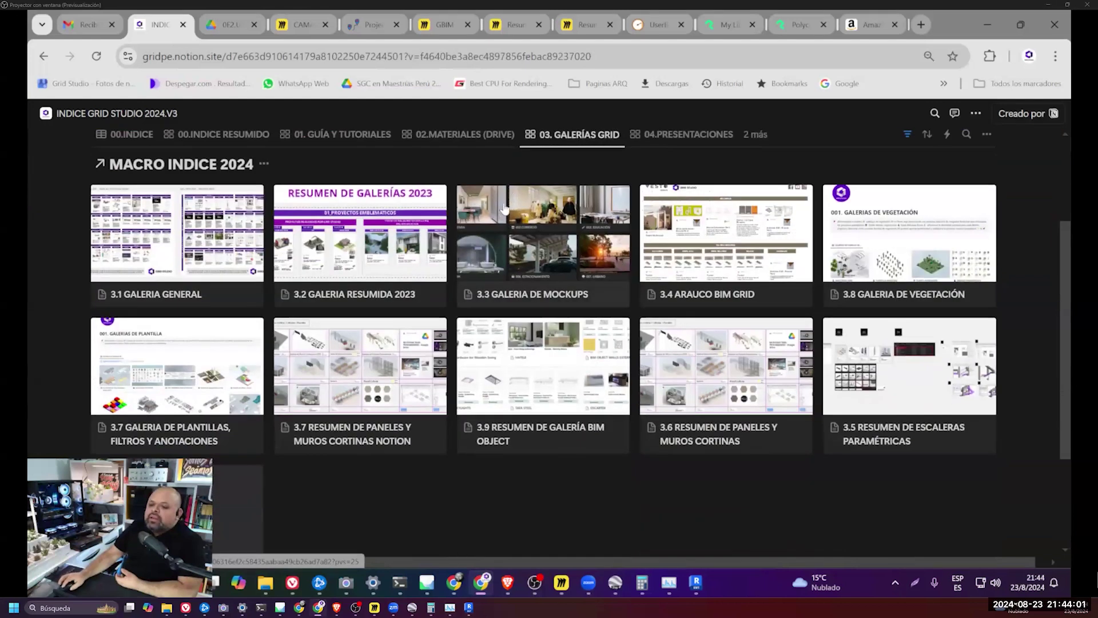
pyautogui.click(342, 297)
# - Open the 3.2 page's Miro board in the app and launch the Equipamiento y Vías card's model
pyautogui.click(452, 302)
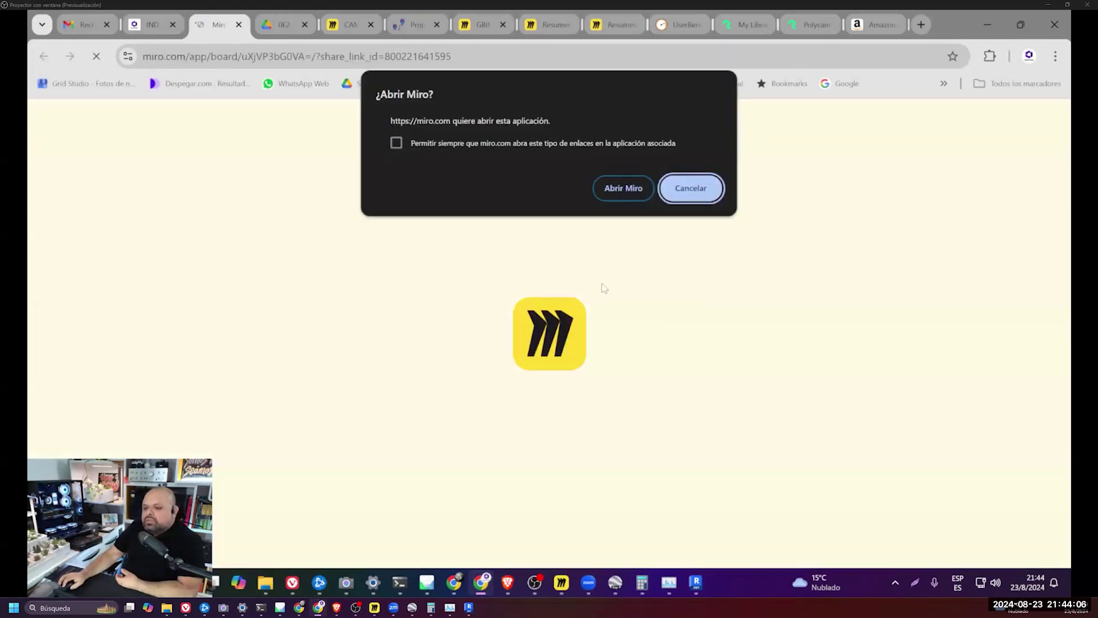
pyautogui.click(620, 187)
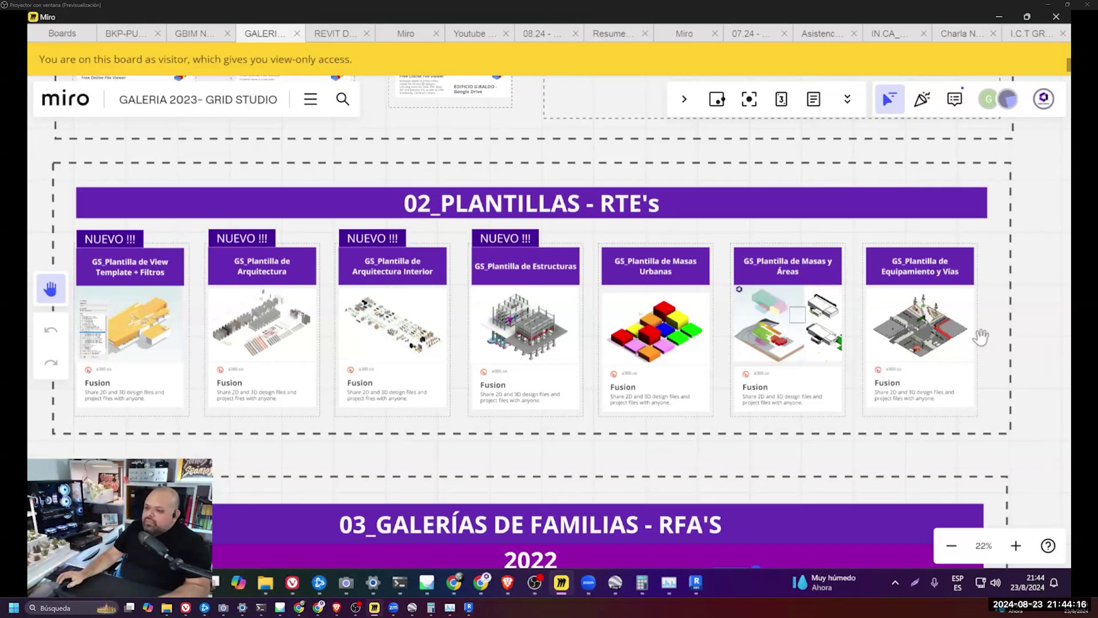
pyautogui.scroll(5, 807, 289)
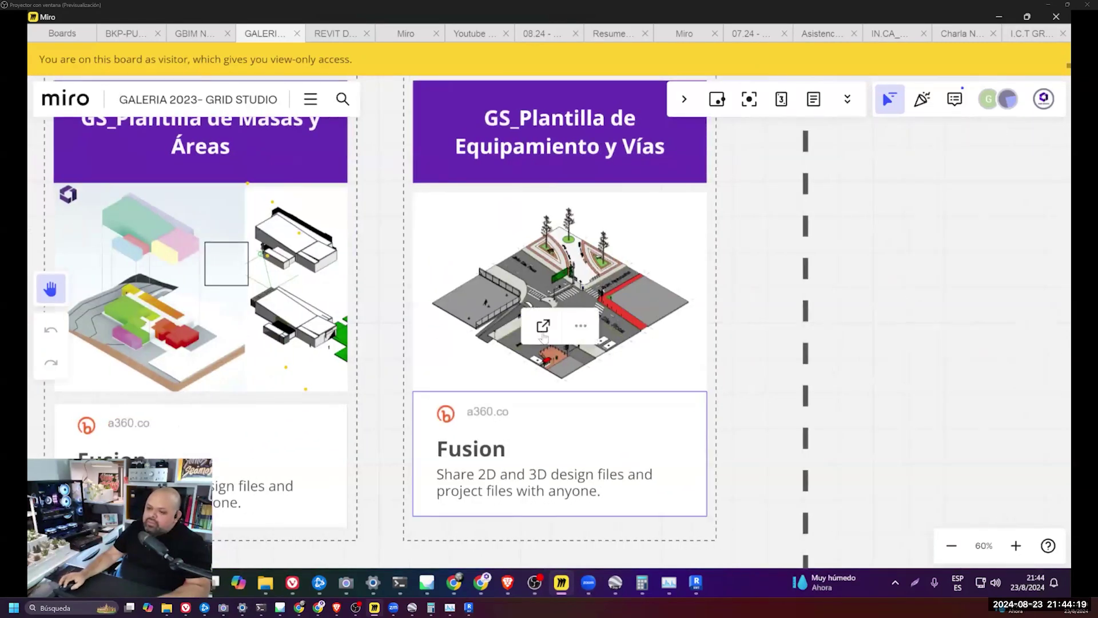
pyautogui.click(582, 321)
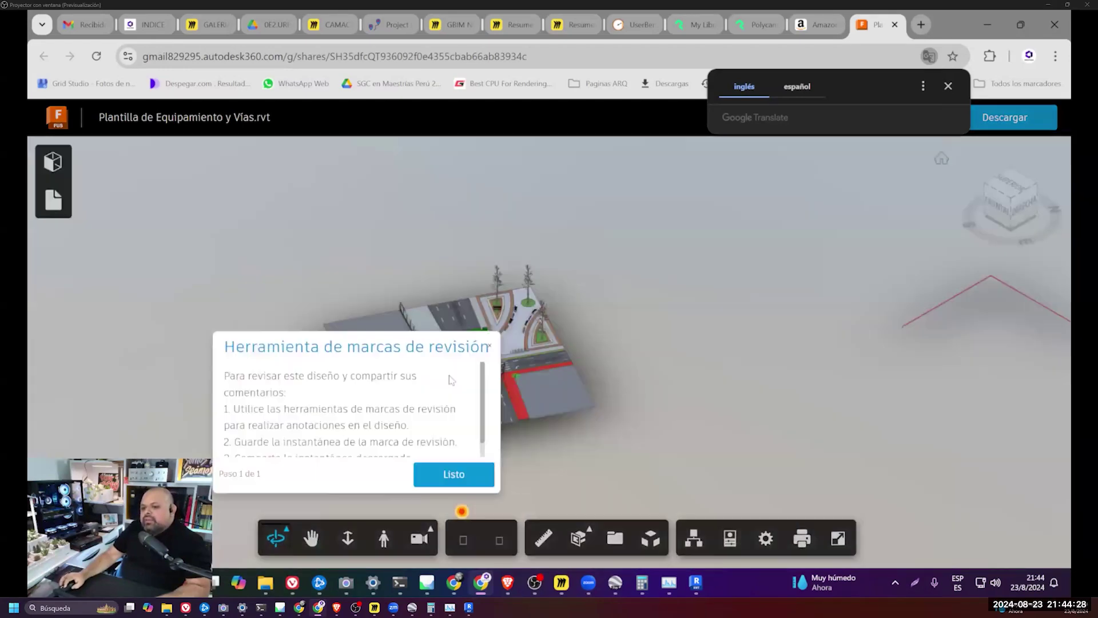
# - Enlarge the viewer page, dismiss translation, go fullscreen and orbit the intersection toward a top view
pyautogui.hotkey('ctrl', '+')
pyautogui.hotkey('ctrl', '+')
pyautogui.hotkey('ctrl', '+')
pyautogui.click(552, 392)
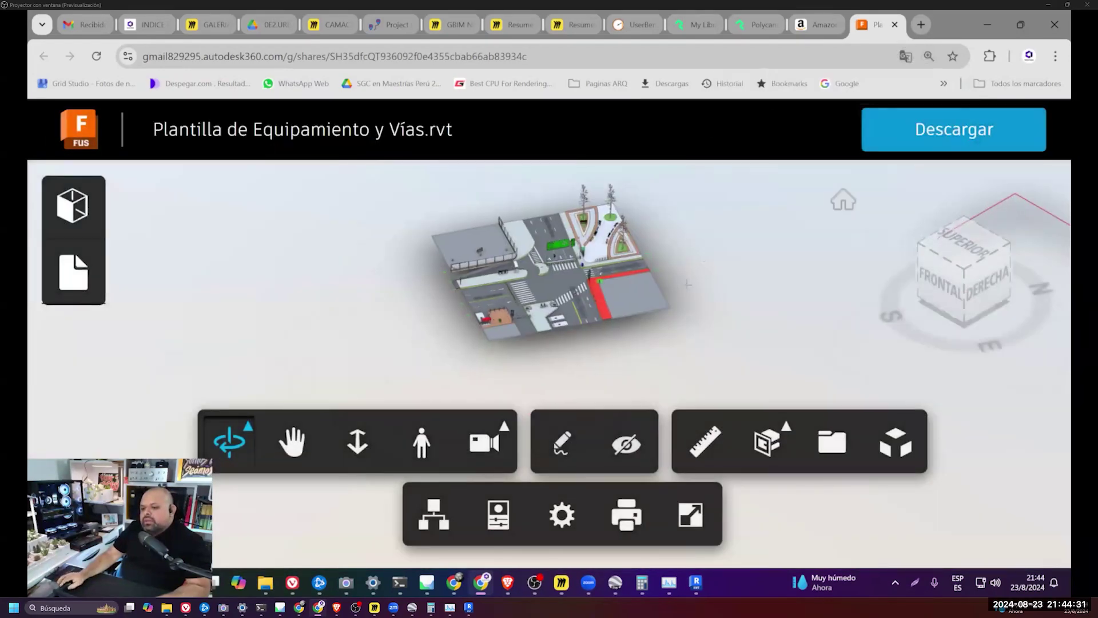
pyautogui.click(690, 515)
pyautogui.moveTo(568, 289)
pyautogui.mouseDown()
pyautogui.moveTo(640, 280)
pyautogui.moveTo(553, 306)
pyautogui.mouseUp()
pyautogui.scroll(3, 659, 273)
pyautogui.scroll(3, 553, 306)
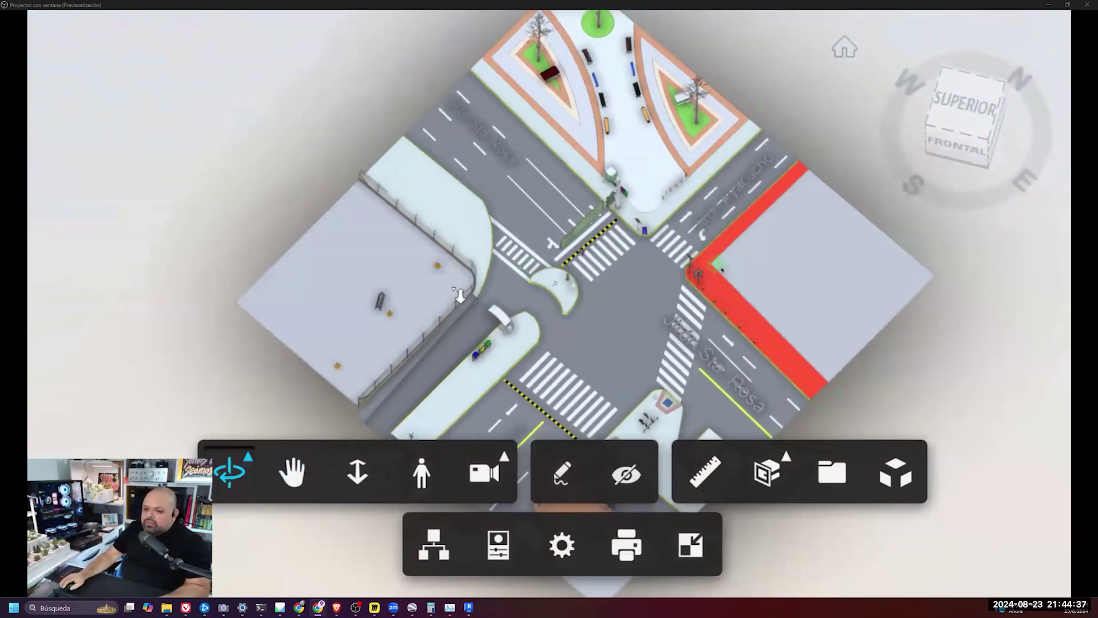
pyautogui.scroll(3, 553, 306)
pyautogui.scroll(-3, 645, 314)
# - Orbit the intersection to oblique and park views, exit fullscreen and return to Miro
pyautogui.moveTo(645, 314)
pyautogui.mouseDown()
pyautogui.moveTo(696, 326)
pyautogui.moveTo(663, 340)
pyautogui.moveTo(646, 320)
pyautogui.mouseUp()
pyautogui.scroll(3, 643, 313)
pyautogui.scroll(-3, 644, 313)
pyautogui.scroll(3, 664, 341)
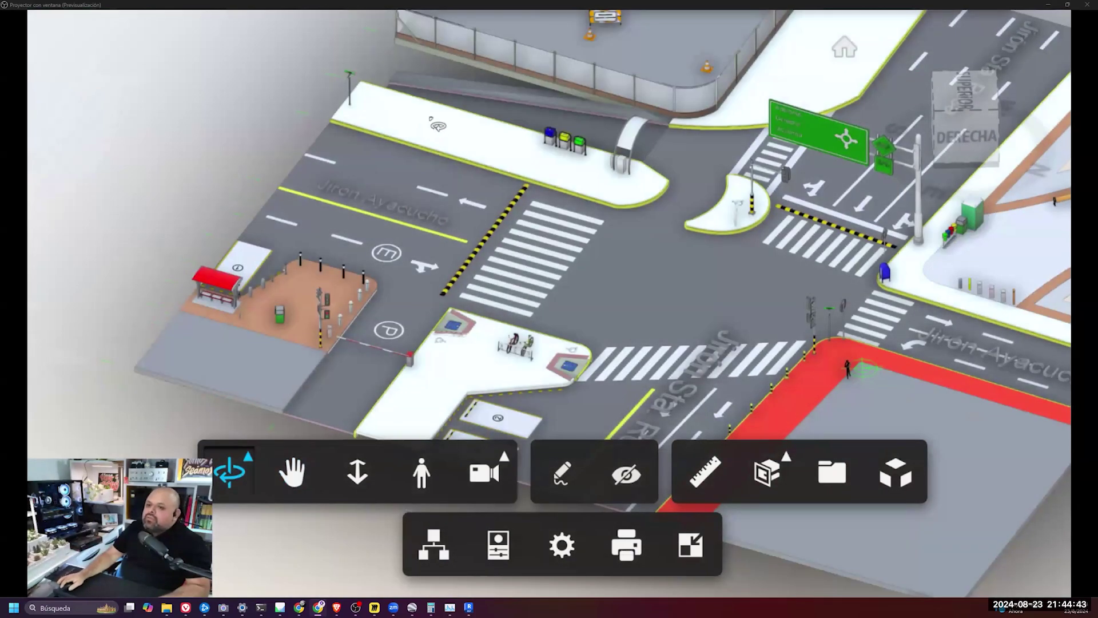
pyautogui.moveTo(652, 259)
pyautogui.mouseDown()
pyautogui.moveTo(554, 304)
pyautogui.moveTo(588, 247)
pyautogui.moveTo(559, 263)
pyautogui.mouseUp()
pyautogui.scroll(-3, 559, 263)
pyautogui.scroll(-3, 559, 263)
pyautogui.press('Escape')
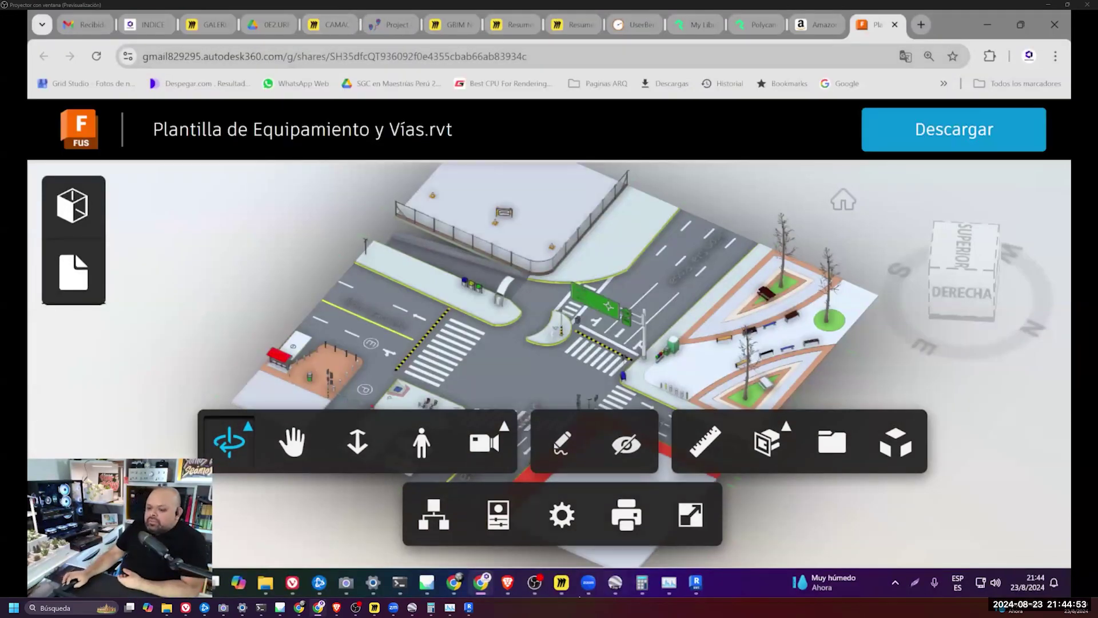
pyautogui.click(562, 585)
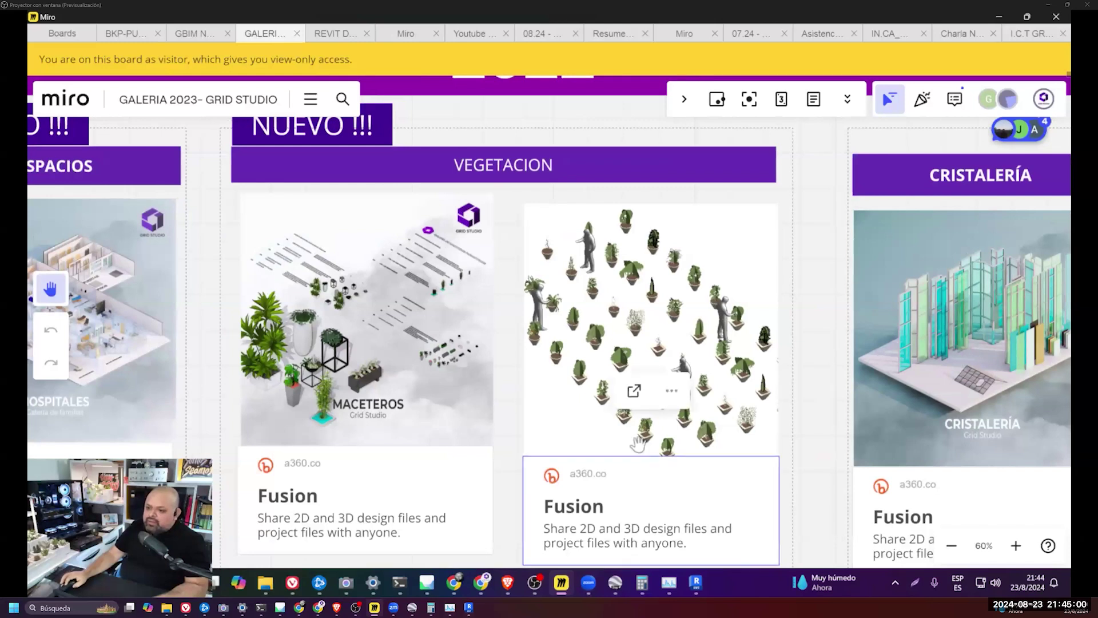
# - View the Maceteros card's Plantilla macetero.rvt model in Autodesk Viewer, then return to Miro
pyautogui.click(634, 392)
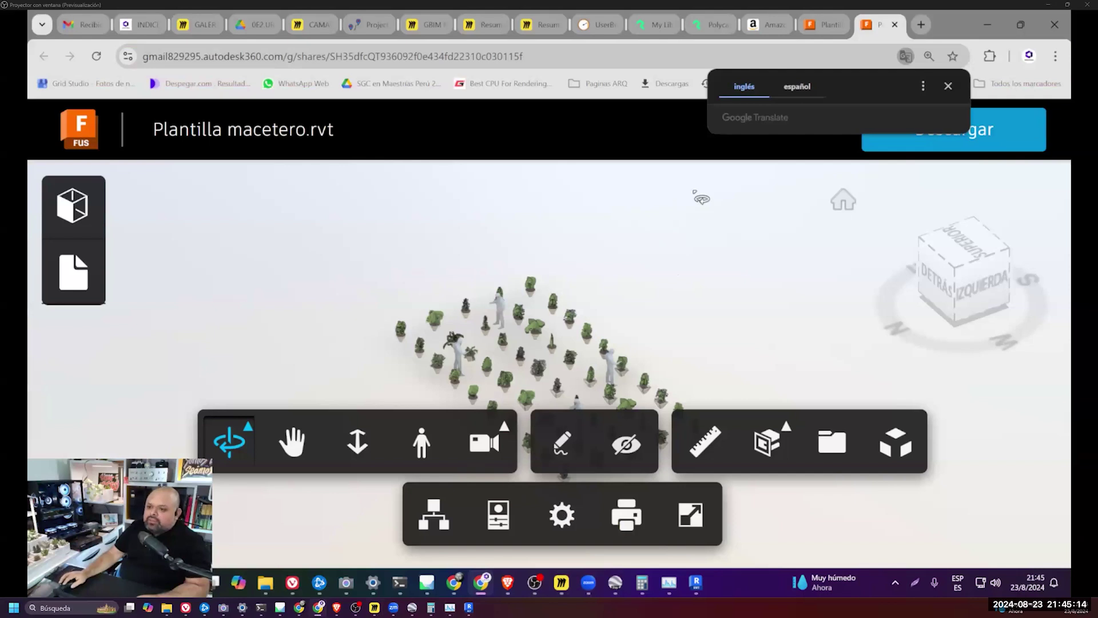
pyautogui.hotkey('alt', 'Tab')
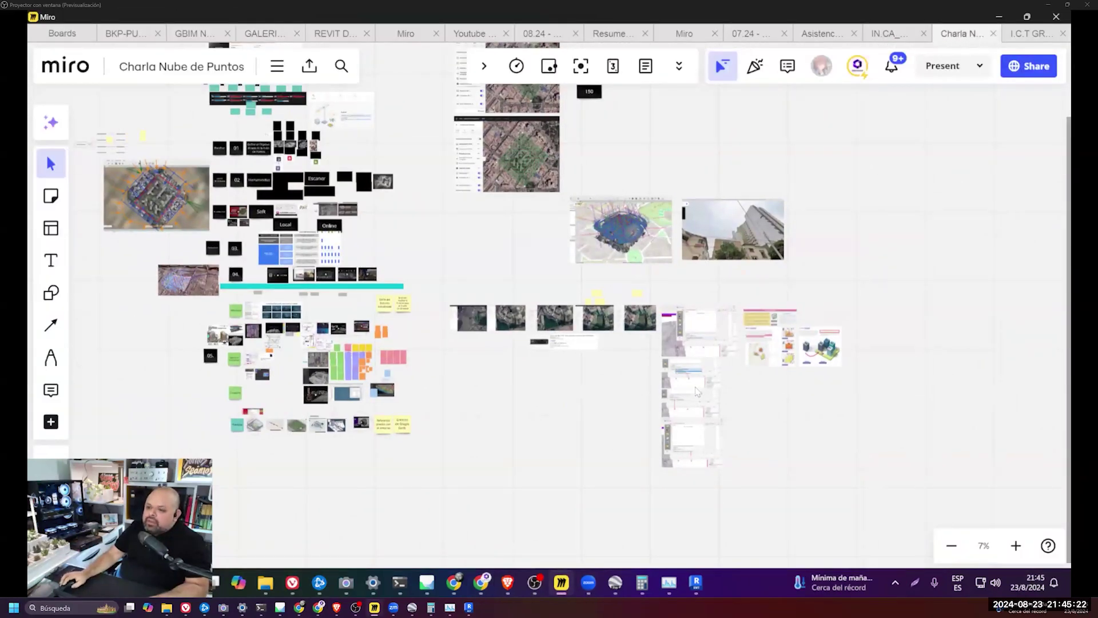
# - Browse the DJI flight-plan screenshots and nudge the 90 sticky note right beside 45 - 65
pyautogui.scroll(4, 697, 391)
pyautogui.scroll(2, 715, 366)
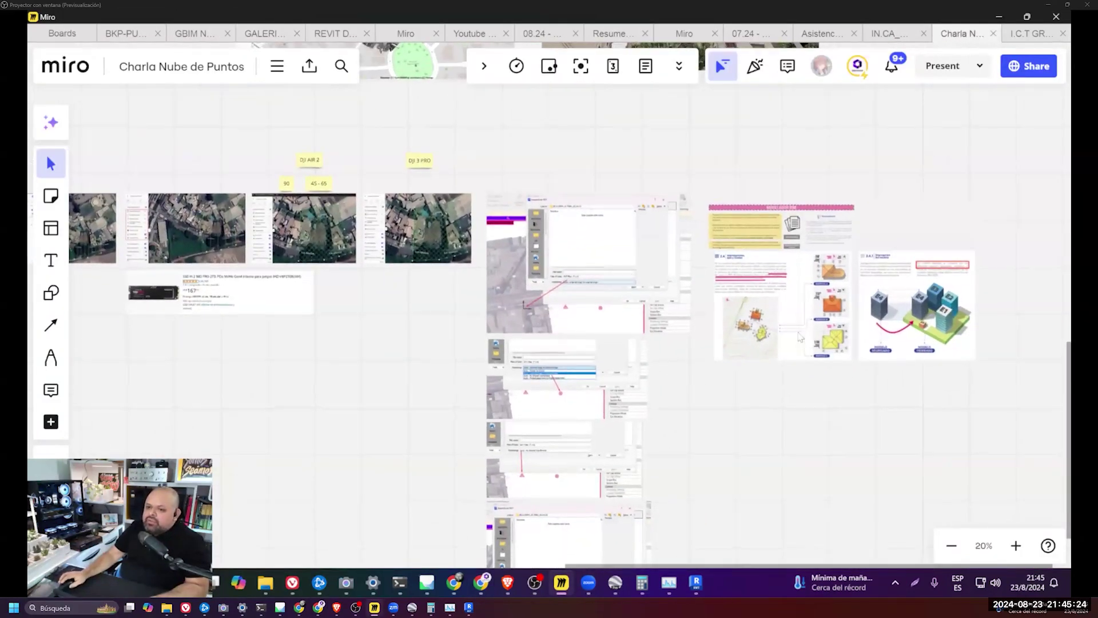
pyautogui.scroll(2, 805, 311)
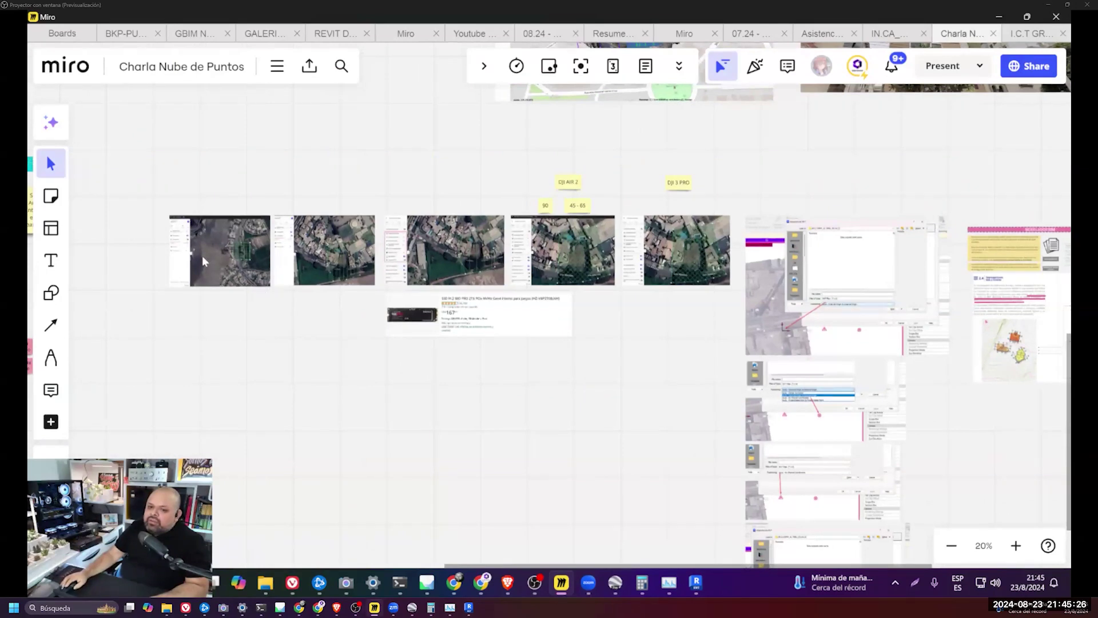
pyautogui.scroll(8, 368, 267)
pyautogui.moveTo(368, 267)
pyautogui.mouseDown(button='middle')
pyautogui.moveTo(604, 277)
pyautogui.moveTo(385, 270)
pyautogui.mouseUp(button='middle')
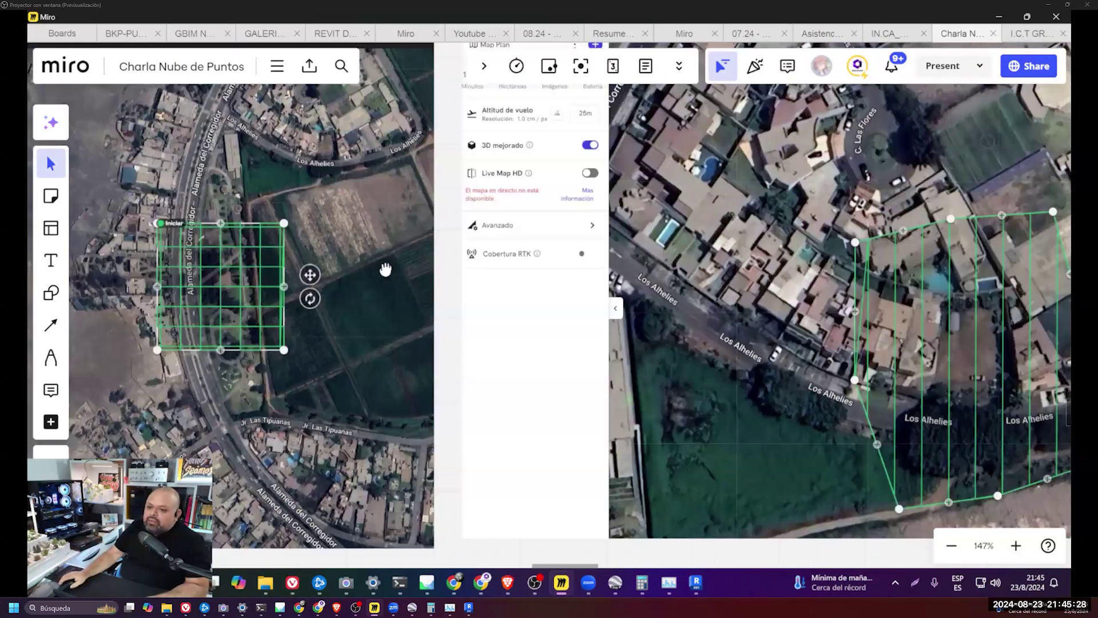
pyautogui.moveTo(681, 260); pyautogui.dragTo(562, 243, button='middle')
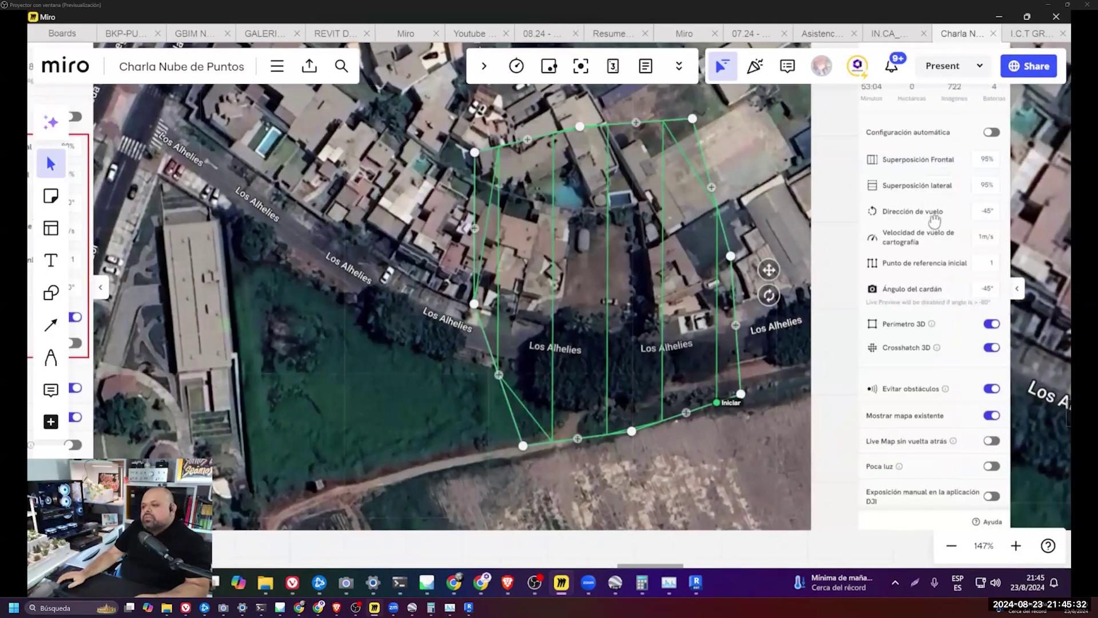
pyautogui.scroll(-1, 561, 240)
pyautogui.scroll(-4, 561, 241)
pyautogui.scroll(-5, 789, 309)
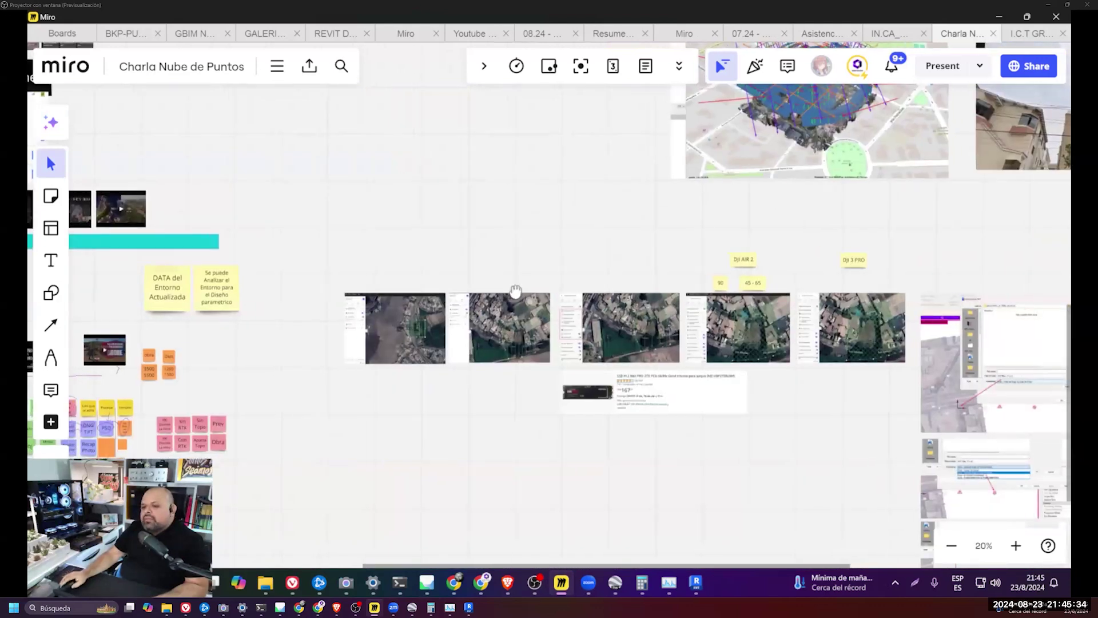
pyautogui.scroll(5, 789, 309)
pyautogui.moveTo(789, 309)
pyautogui.mouseDown(button='middle')
pyautogui.moveTo(711, 290)
pyautogui.moveTo(517, 278)
pyautogui.mouseUp(button='middle')
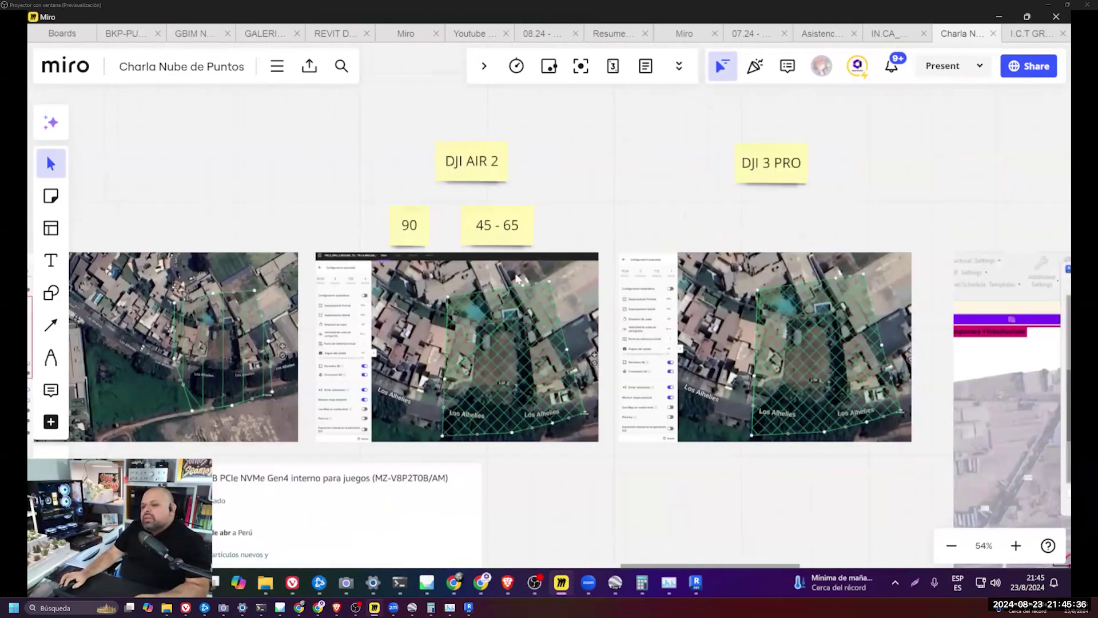
pyautogui.moveTo(416, 228); pyautogui.dragTo(428, 228)
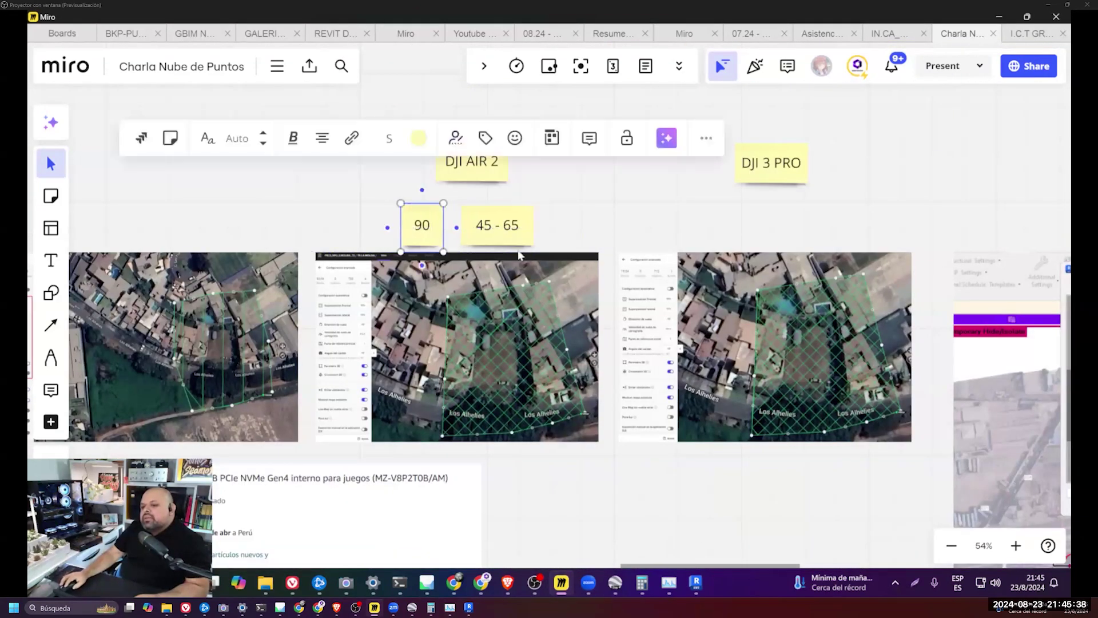
# - Pan to the Revit Import/Link dialog screenshots, then bring Revit back to the front
pyautogui.hscroll(3, 709, 329)
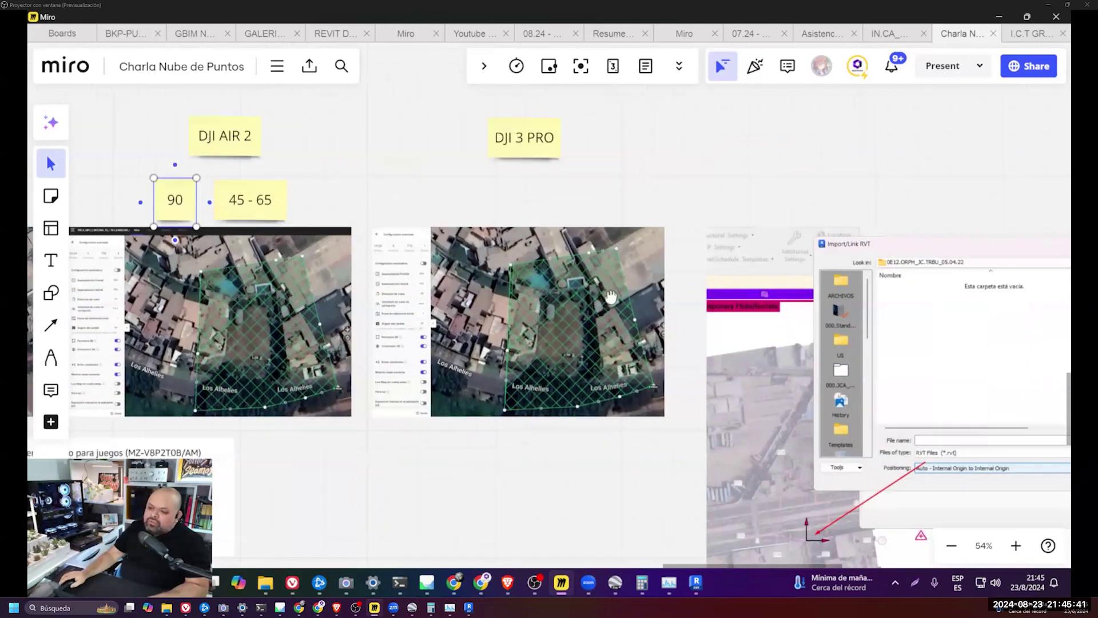
pyautogui.moveTo(720, 331)
pyautogui.mouseDown(button='middle')
pyautogui.moveTo(426, 243)
pyautogui.moveTo(462, 363)
pyautogui.mouseUp(button='middle')
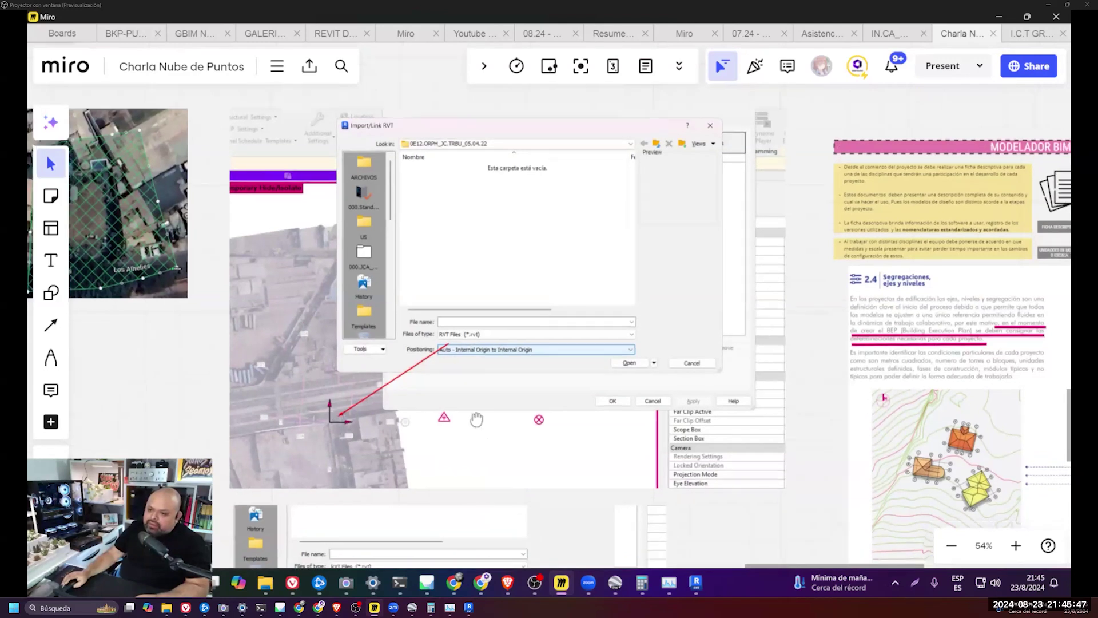
pyautogui.scroll(-5, 478, 373)
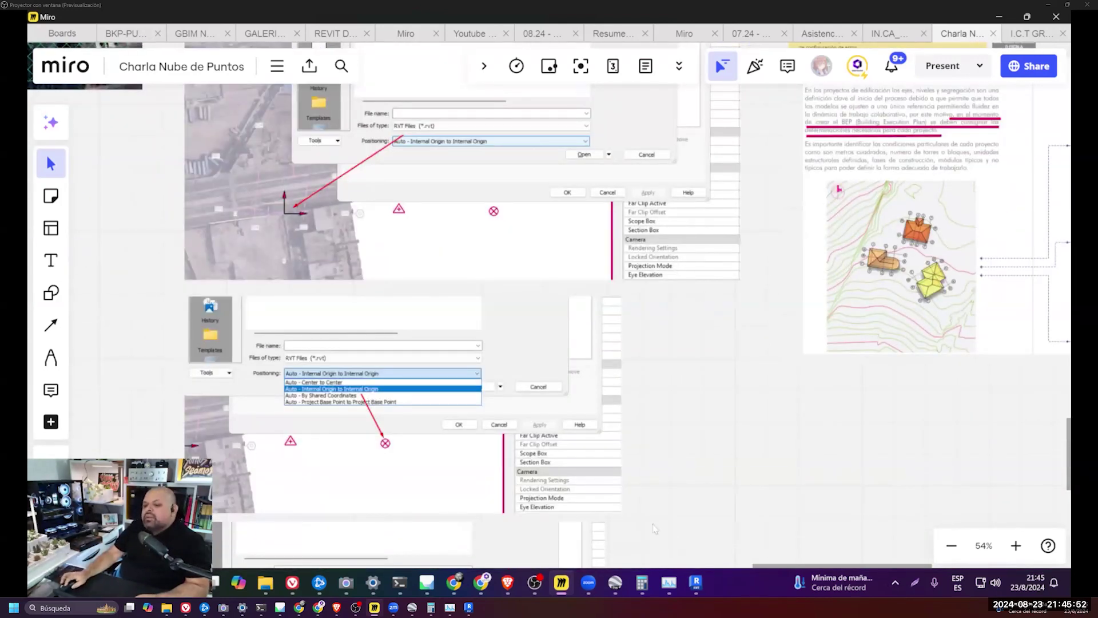
pyautogui.click(695, 582)
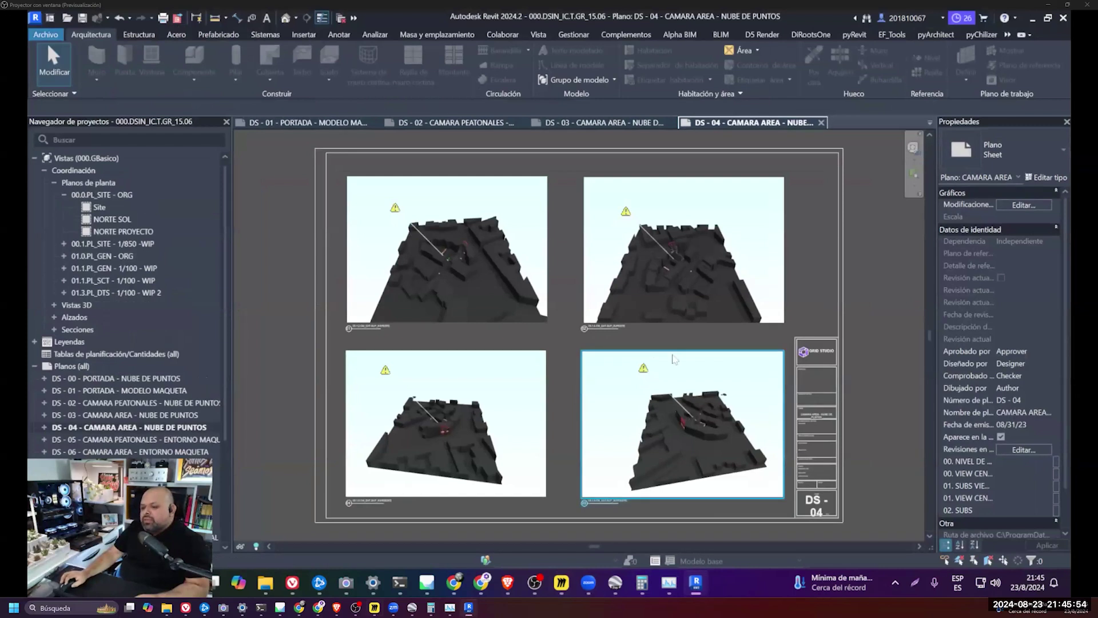
# - Close all views except {3D} and DS - 04, select sheet DS - 00, then return to Miro
pyautogui.click(342, 18)
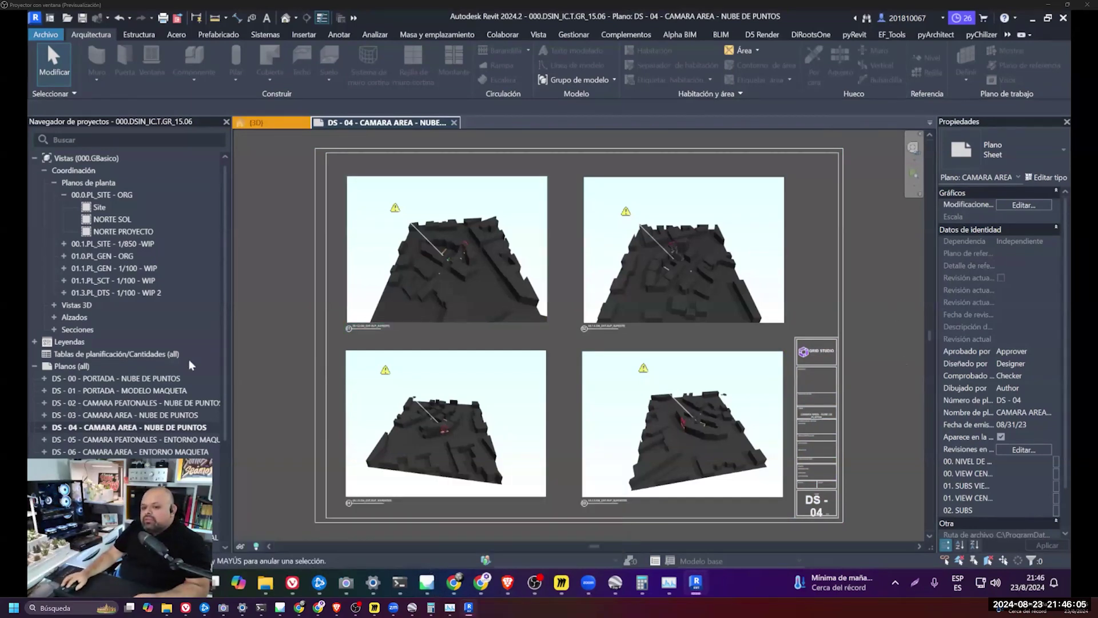
pyautogui.click(158, 380)
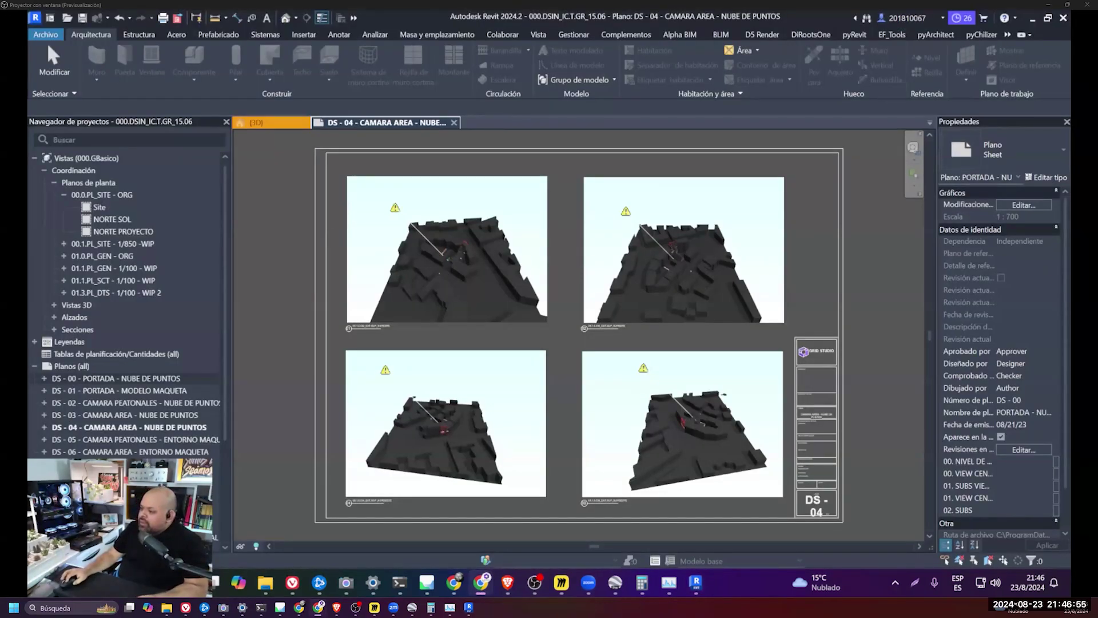
pyautogui.click(1024, 588)
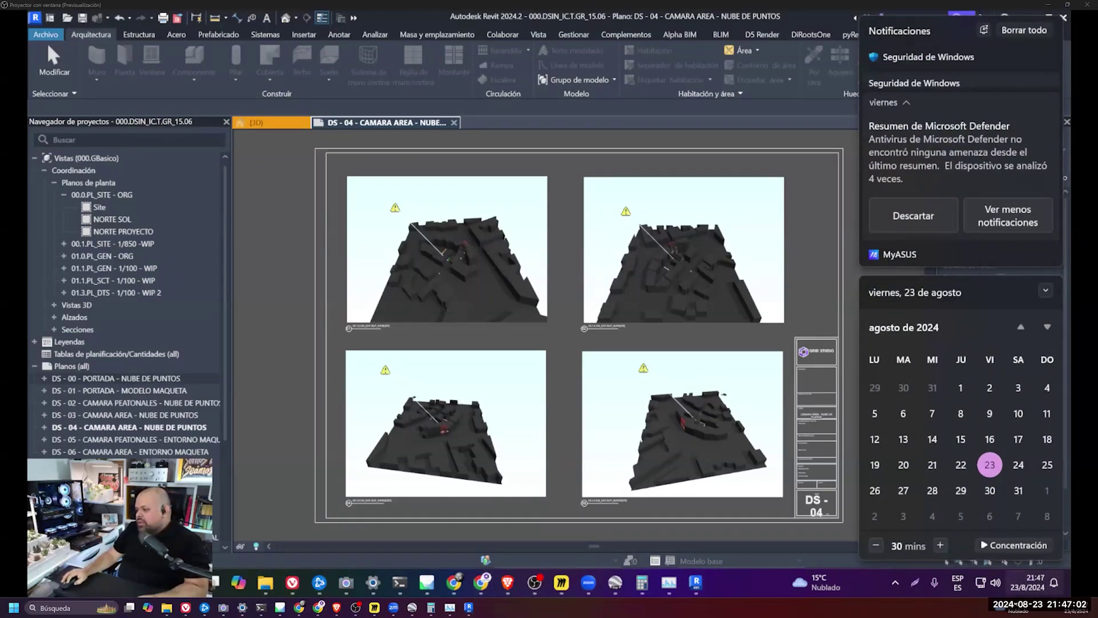
pyautogui.press('Escape')
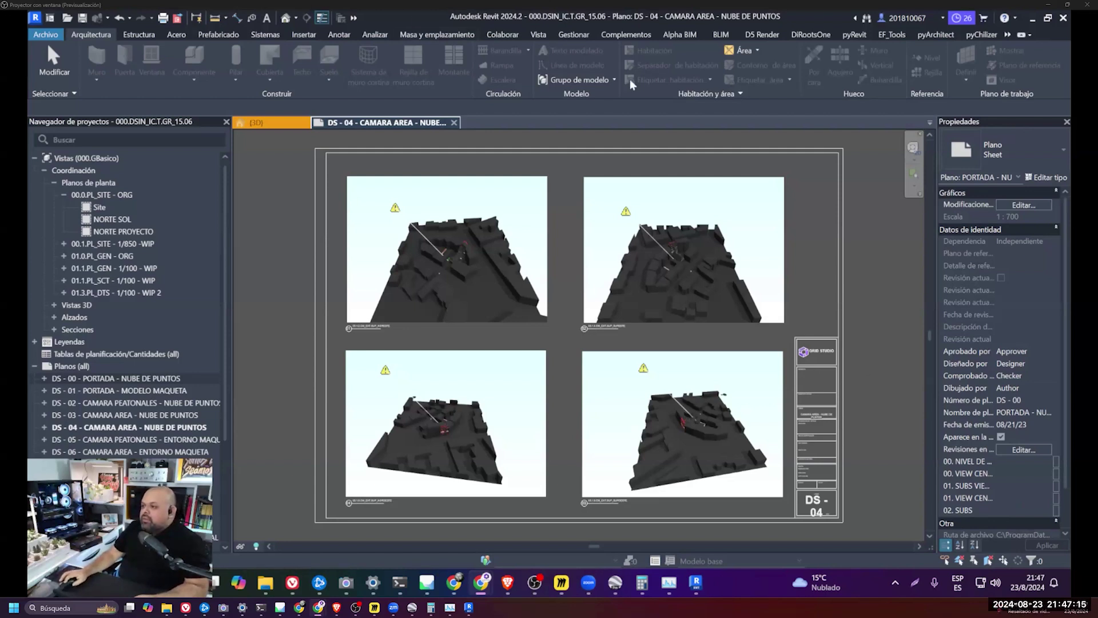
pyautogui.hotkey('alt', 'Tab')
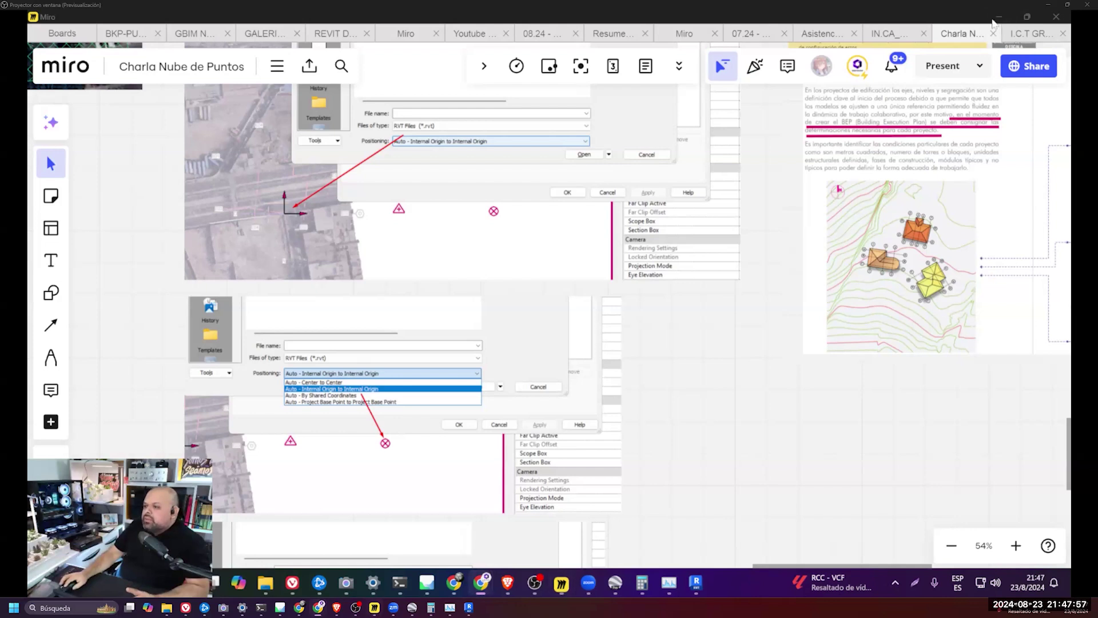
pyautogui.click(1027, 17)
pyautogui.moveTo(481, 583)
pyautogui.click(872, 136)
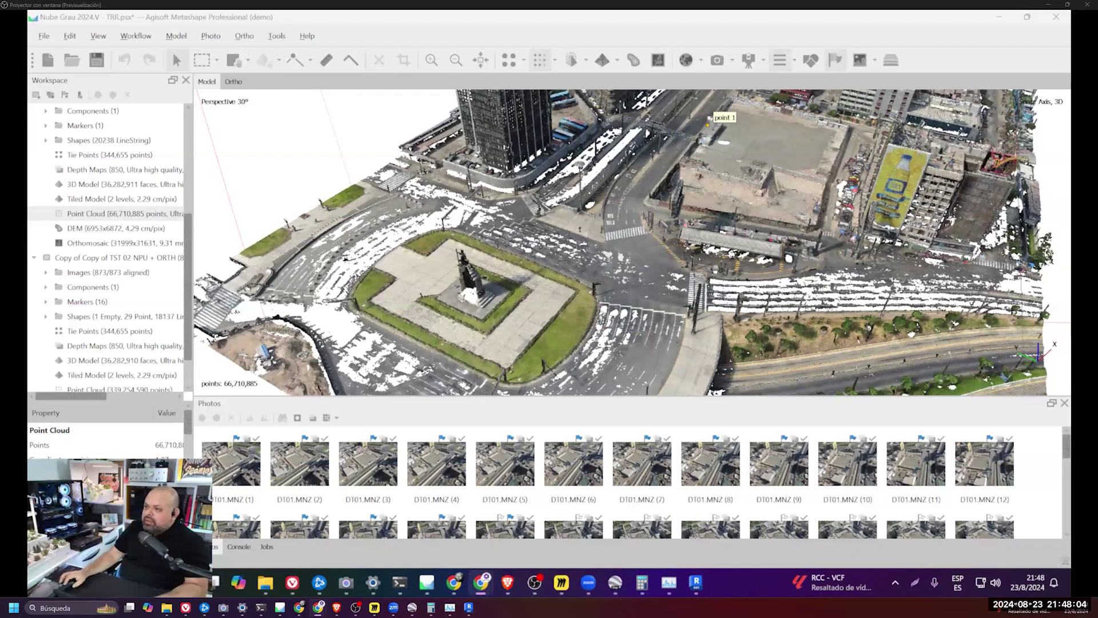
pyautogui.write('https://bit.ly/INDICEGRID23V3')
pyautogui.press('Return')
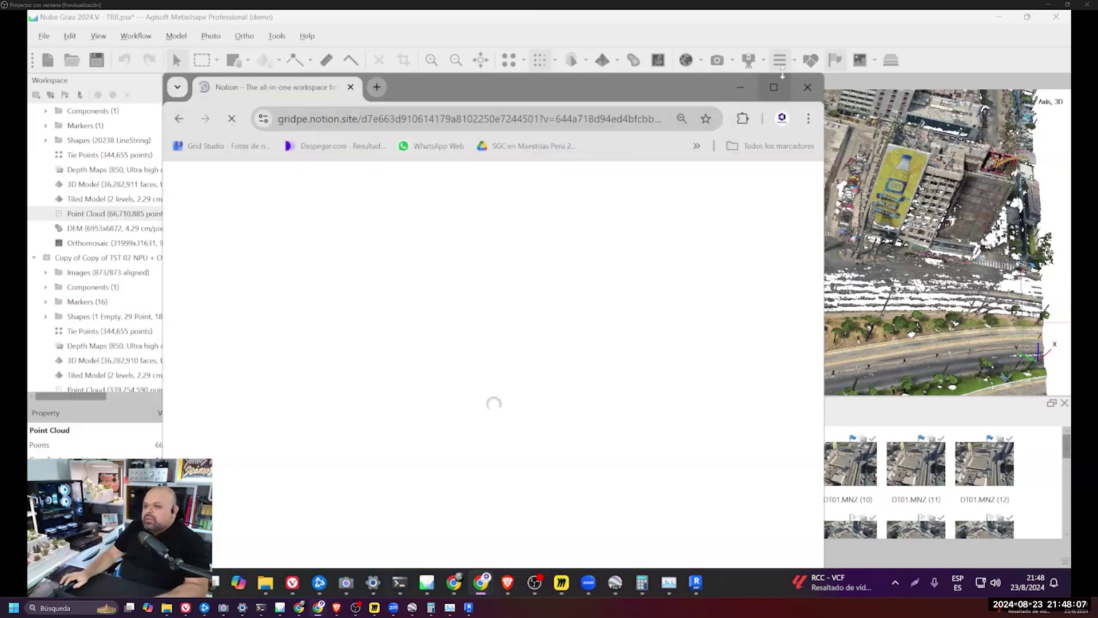
pyautogui.click(774, 86)
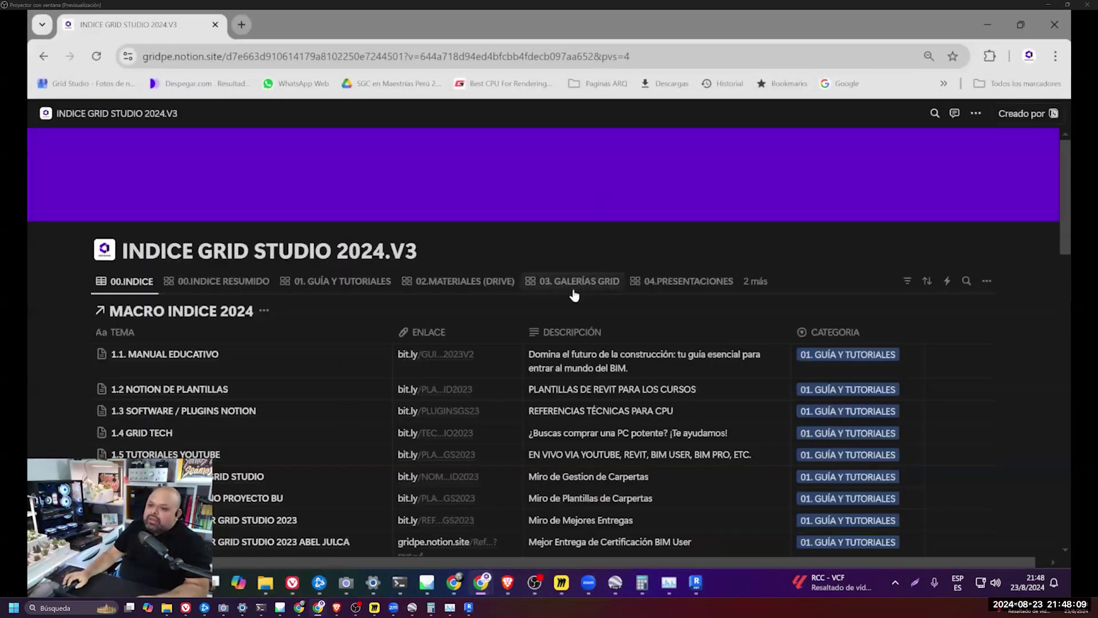
# - Open the 4.4 certification card in the Notion 04.PRESENTACIONES view and its linked PDF
pyautogui.click(574, 282)
pyautogui.scroll(-4, 695, 269)
pyautogui.scroll(2, 689, 172)
pyautogui.click(685, 138)
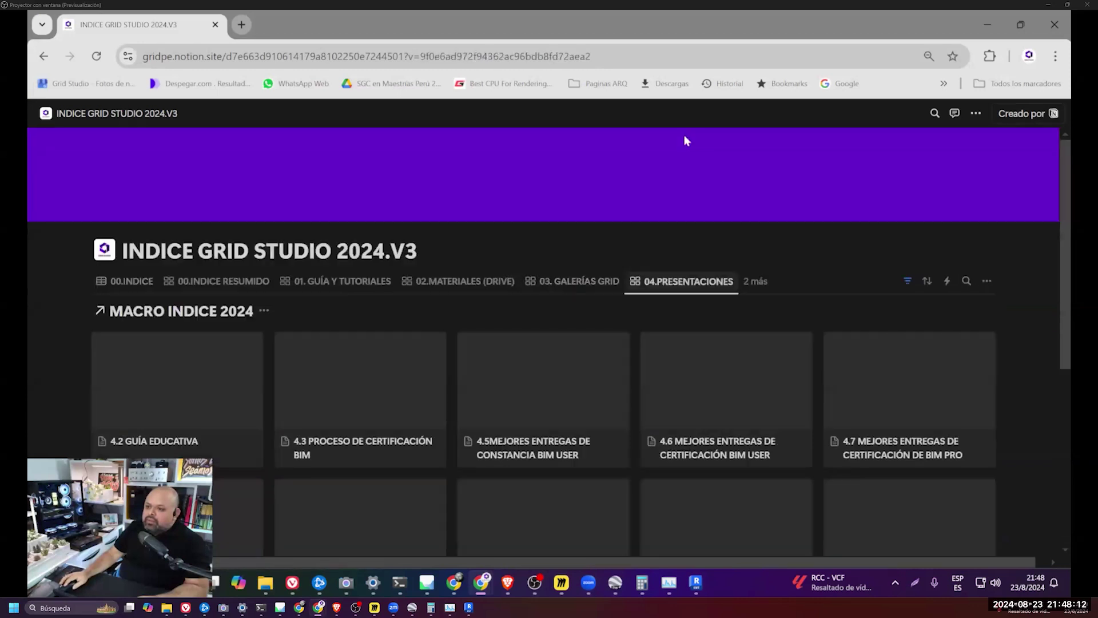
pyautogui.scroll(-5, 357, 377)
pyautogui.click(360, 379)
pyautogui.click(460, 290)
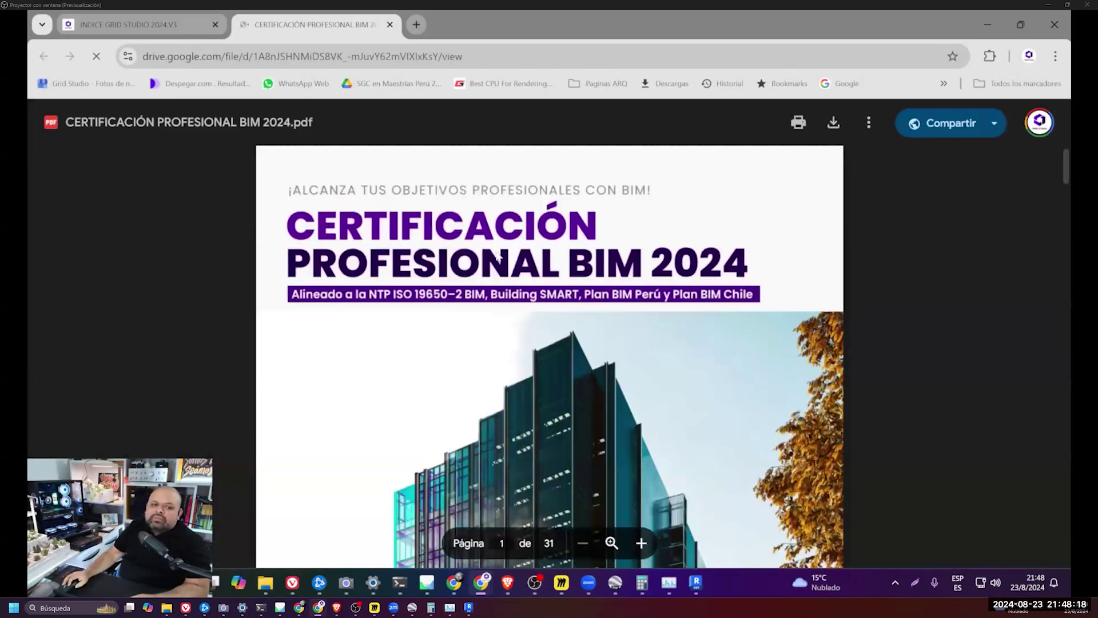
# - Scroll the CERTIFICACIÓN PROFESIONAL BIM 2024 PDF down to the page 5 course hour listings
pyautogui.scroll(-2, 502, 261)
pyautogui.scroll(-2, 549, 334)
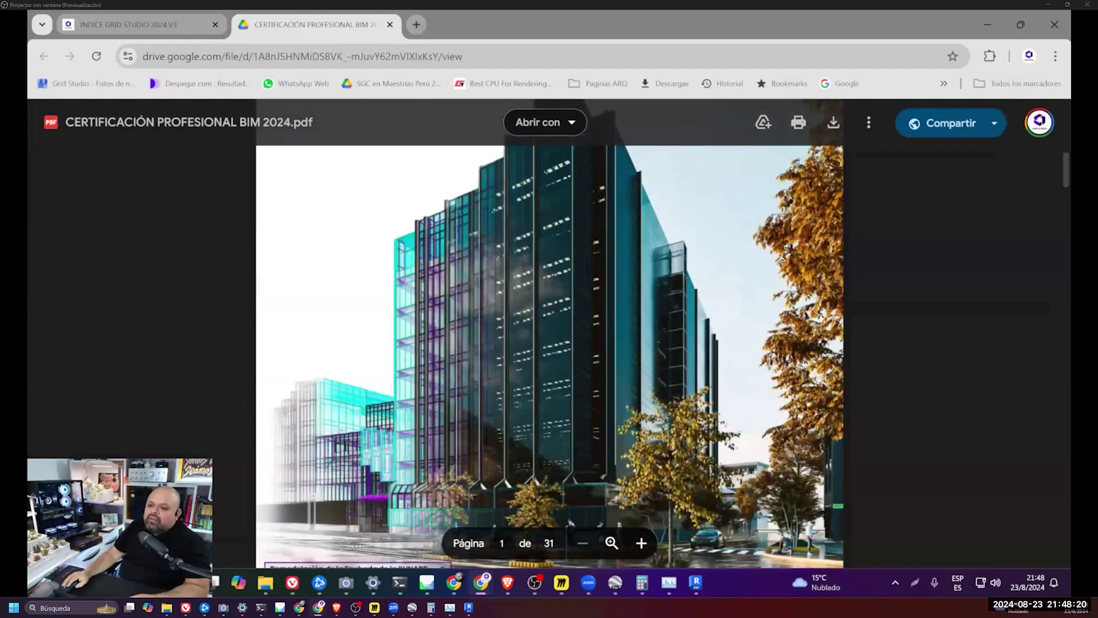
pyautogui.scroll(-3, 549, 335)
pyautogui.scroll(-2, 549, 334)
pyautogui.scroll(-1, 549, 334)
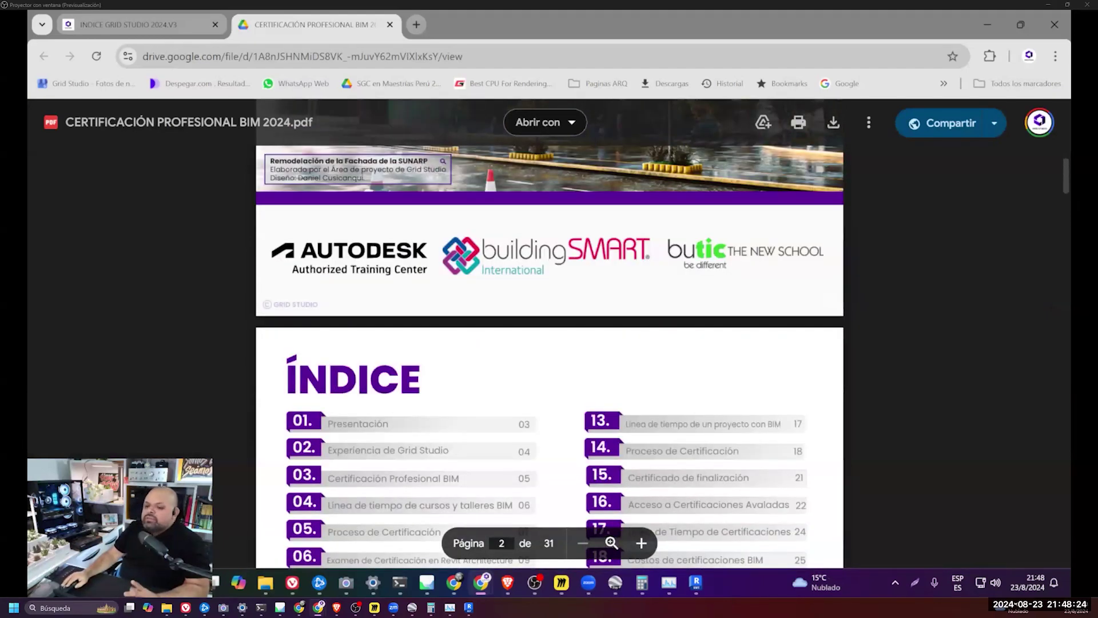
pyautogui.scroll(-5, 549, 334)
pyautogui.scroll(-5, 549, 335)
pyautogui.scroll(-1, 549, 335)
pyautogui.scroll(-5, 549, 335)
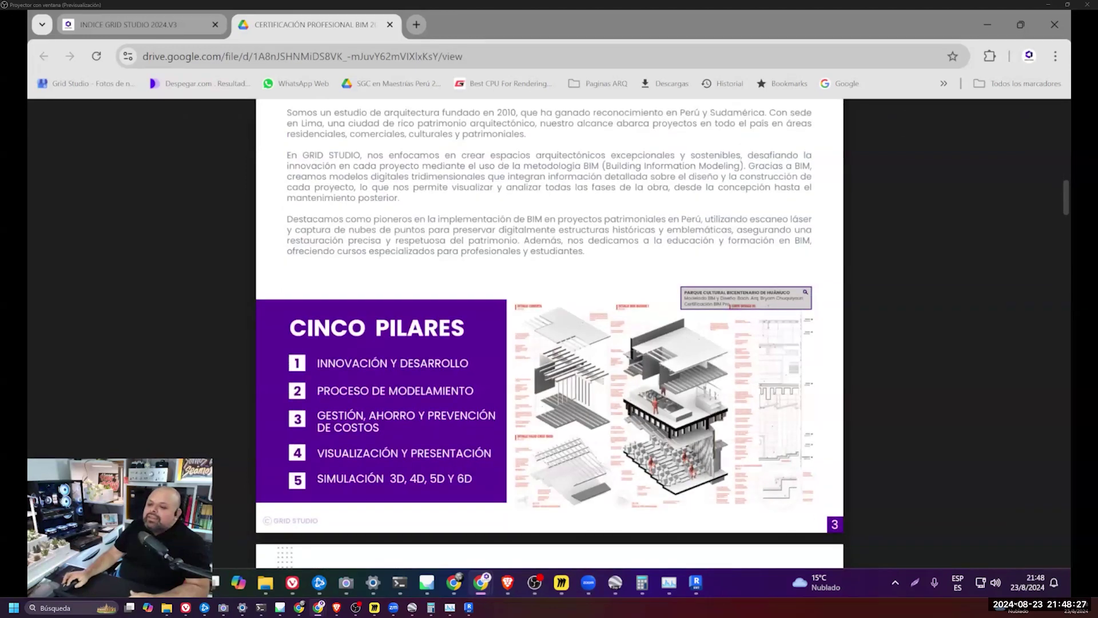
pyautogui.scroll(-4, 549, 335)
pyautogui.scroll(-1, 549, 334)
pyautogui.scroll(-5, 549, 334)
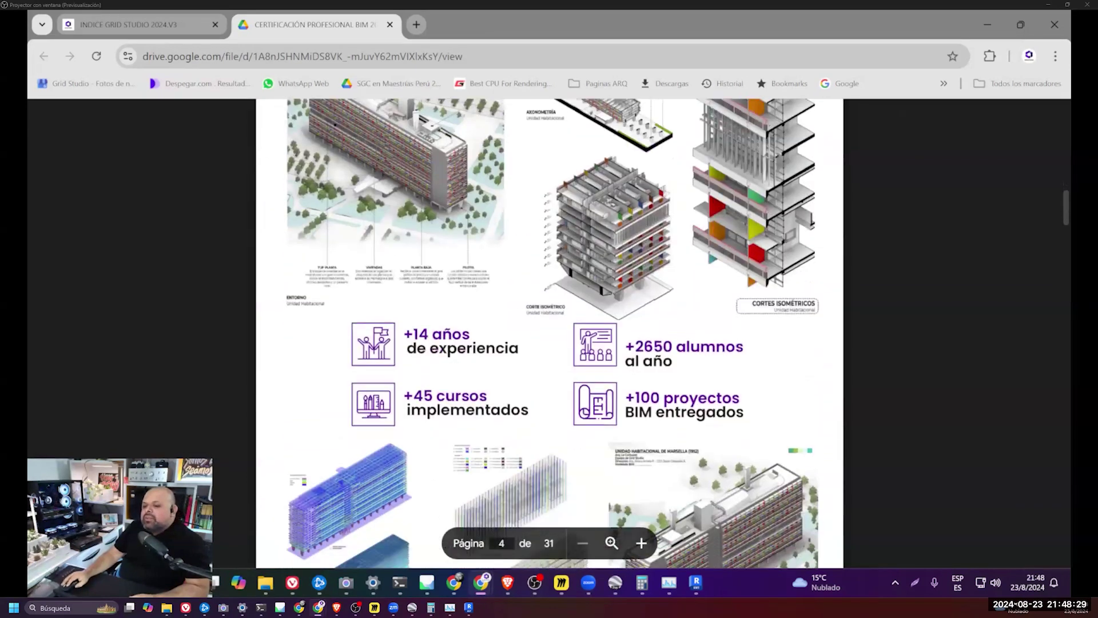
pyautogui.scroll(-5, 549, 334)
pyautogui.scroll(-4, 549, 335)
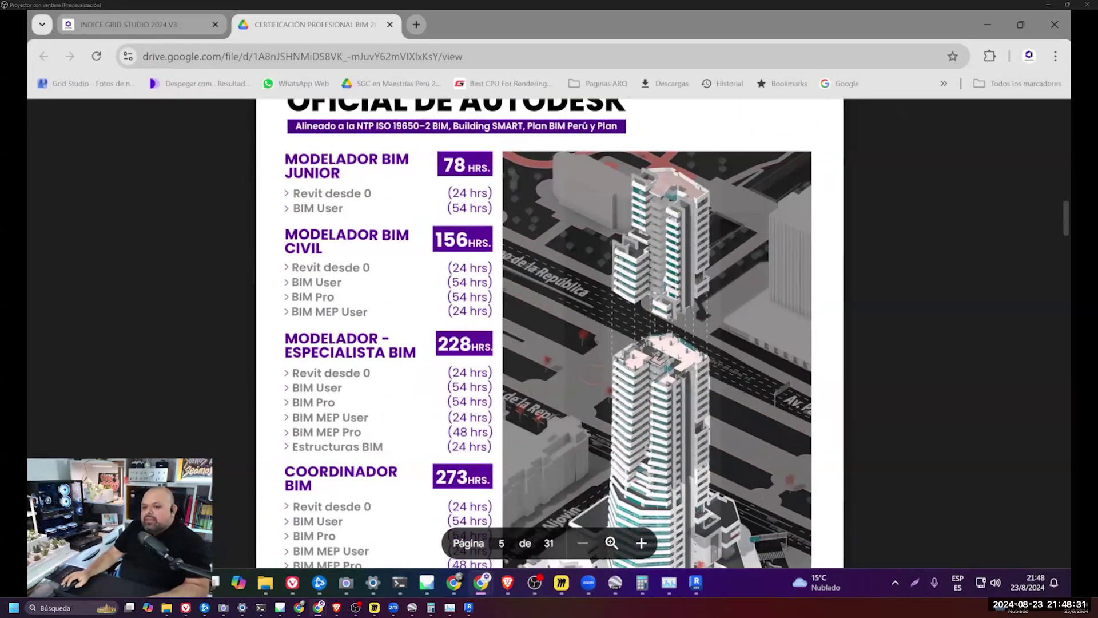
# - Highlight the Revit desde 0 and BIM User courses and the 54 hrs duration
pyautogui.moveTo(293, 193); pyautogui.dragTo(343, 208)
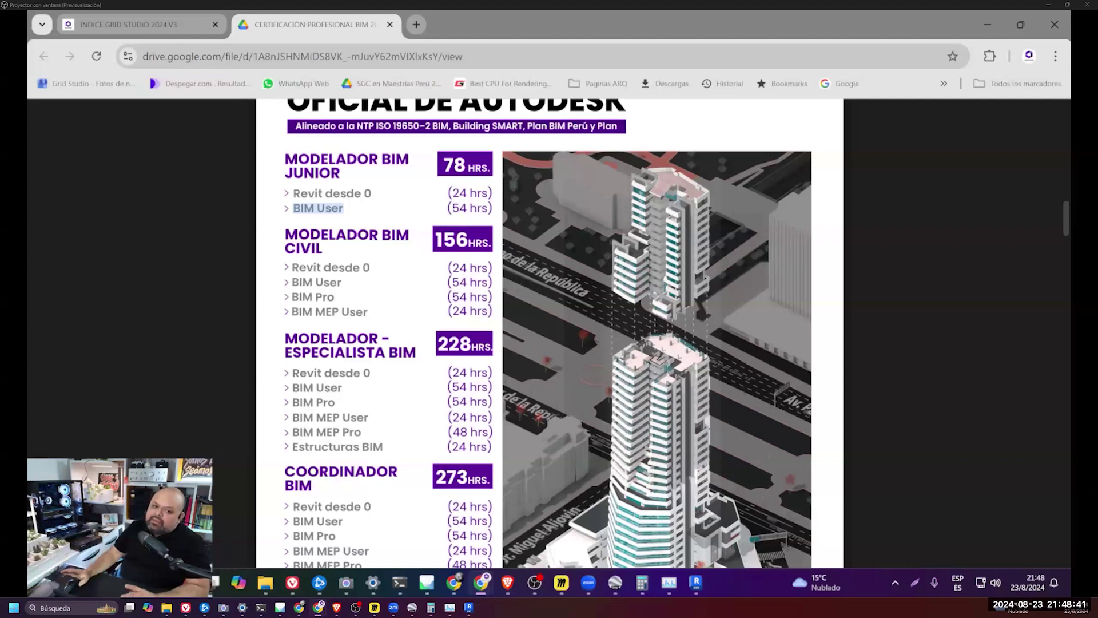
pyautogui.moveTo(447, 207); pyautogui.dragTo(492, 207)
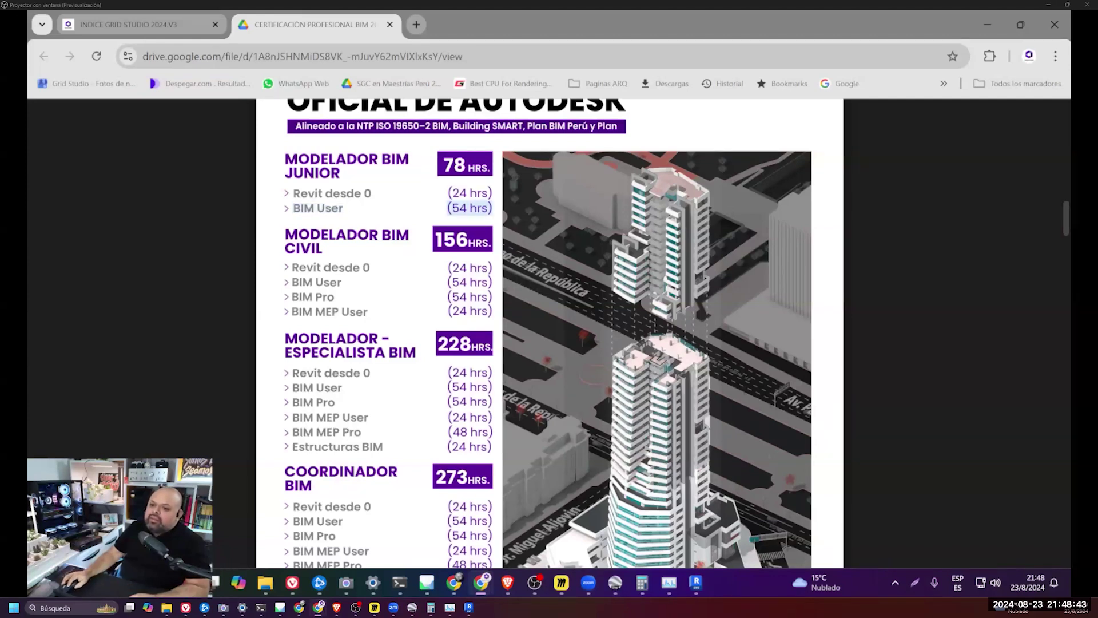
pyautogui.click(469, 208)
pyautogui.moveTo(293, 193); pyautogui.dragTo(372, 193)
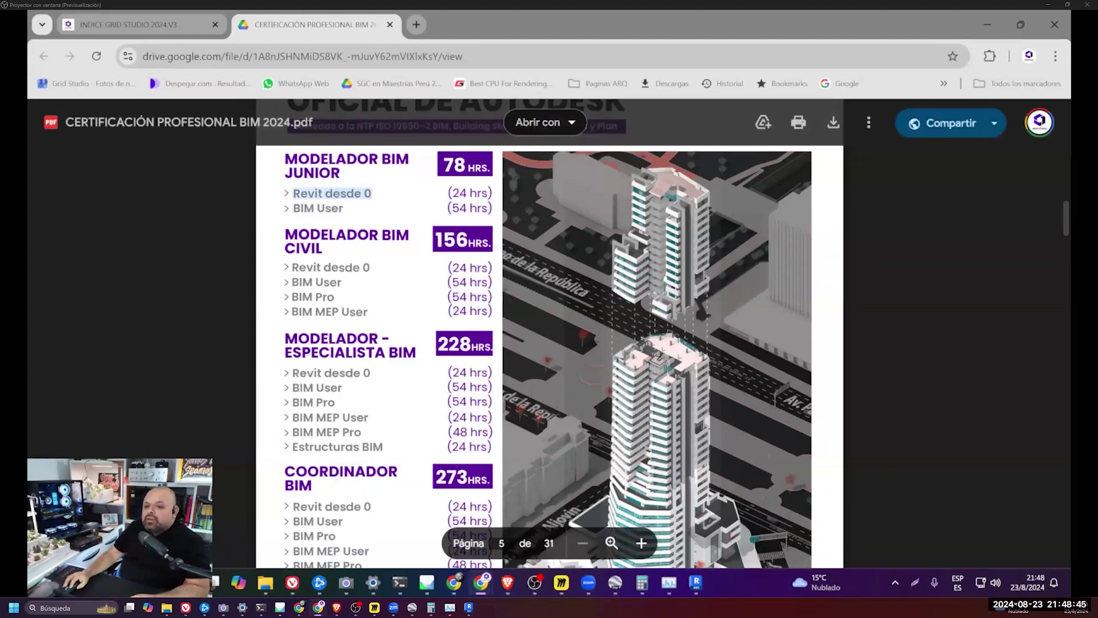
pyautogui.moveTo(293, 207)
pyautogui.mouseDown()
pyautogui.moveTo(343, 208)
pyautogui.moveTo(372, 192)
pyautogui.mouseUp()
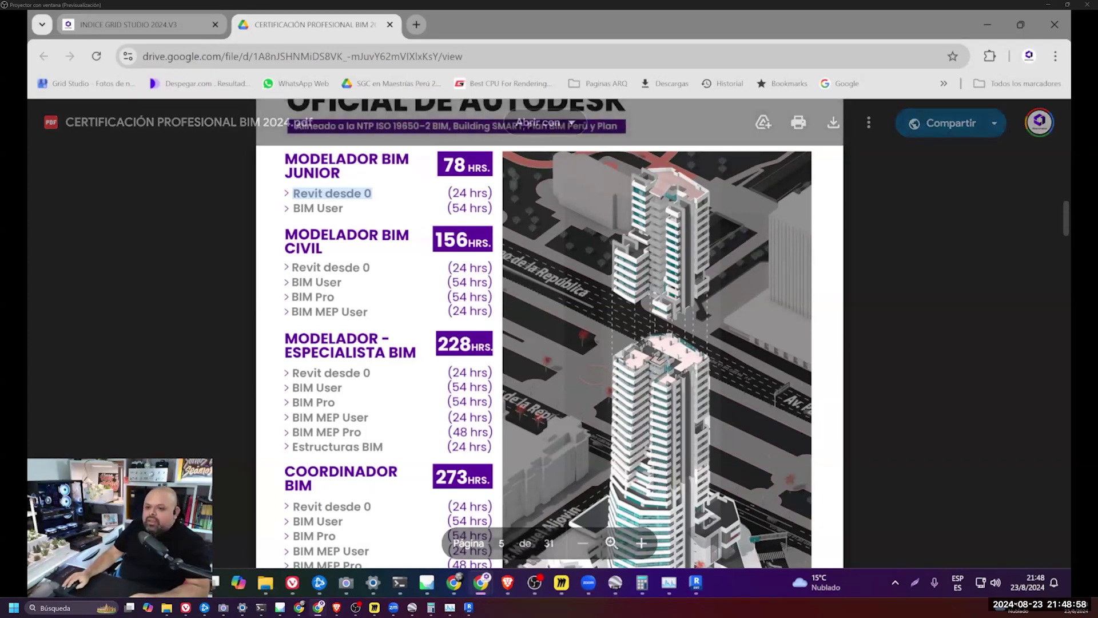
# - Highlight the Especialista BIM and Modelador BIM Civil course lists in the PDF
pyautogui.scroll(-3, 549, 332)
pyautogui.scroll(-5, 549, 332)
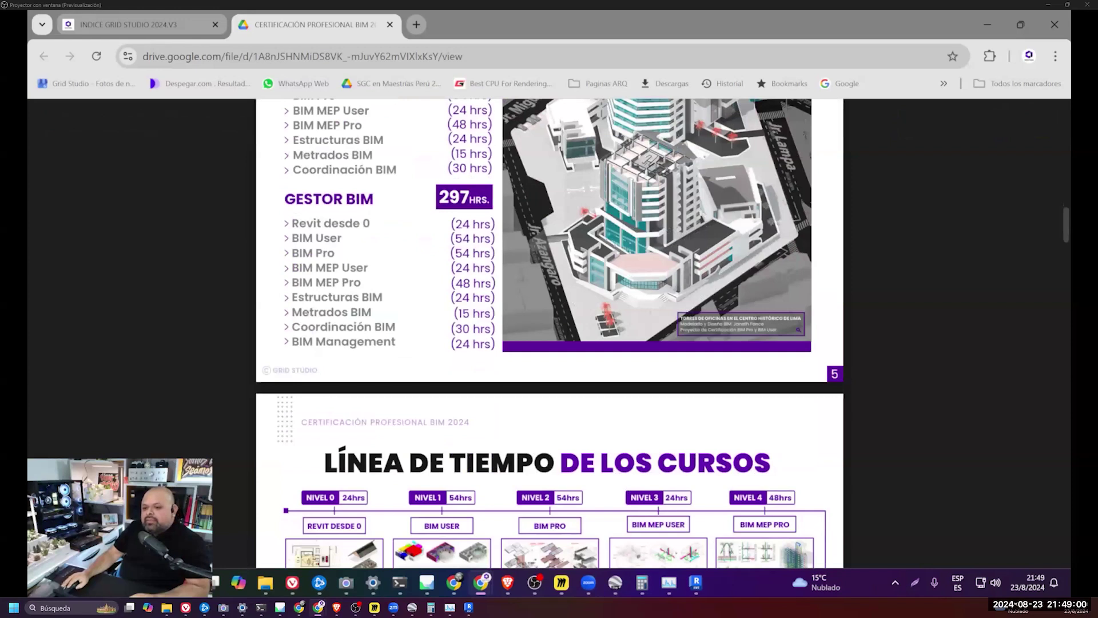
pyautogui.scroll(-3, 549, 334)
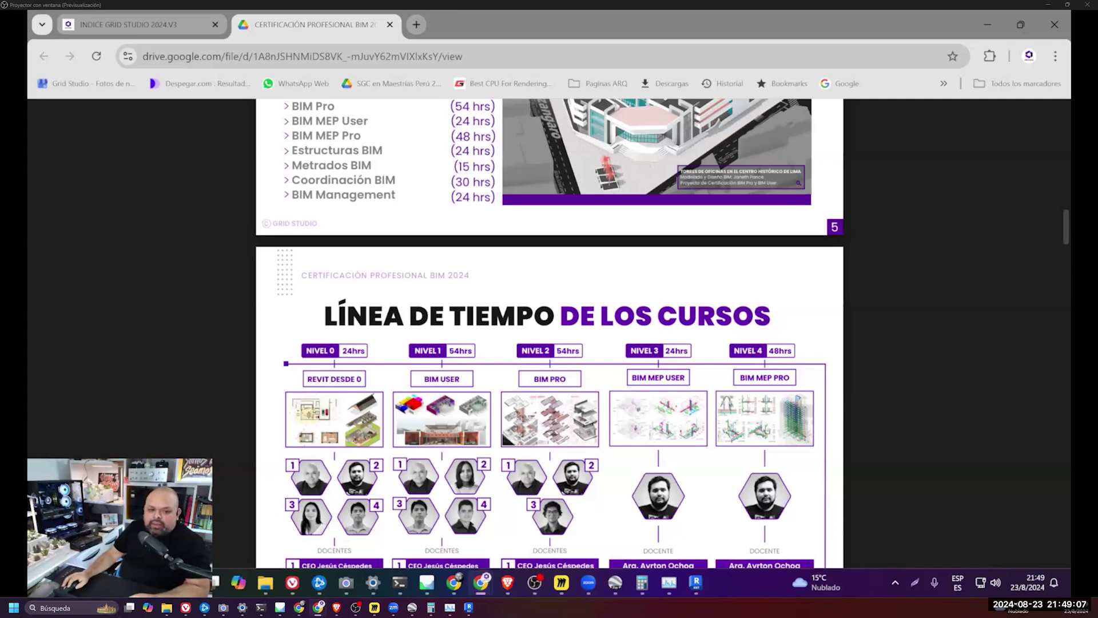
pyautogui.scroll(2, 549, 331)
pyautogui.scroll(2, 549, 332)
pyautogui.scroll(3, 549, 332)
pyautogui.scroll(1, 549, 331)
pyautogui.scroll(4, 549, 332)
pyautogui.scroll(-1, 549, 331)
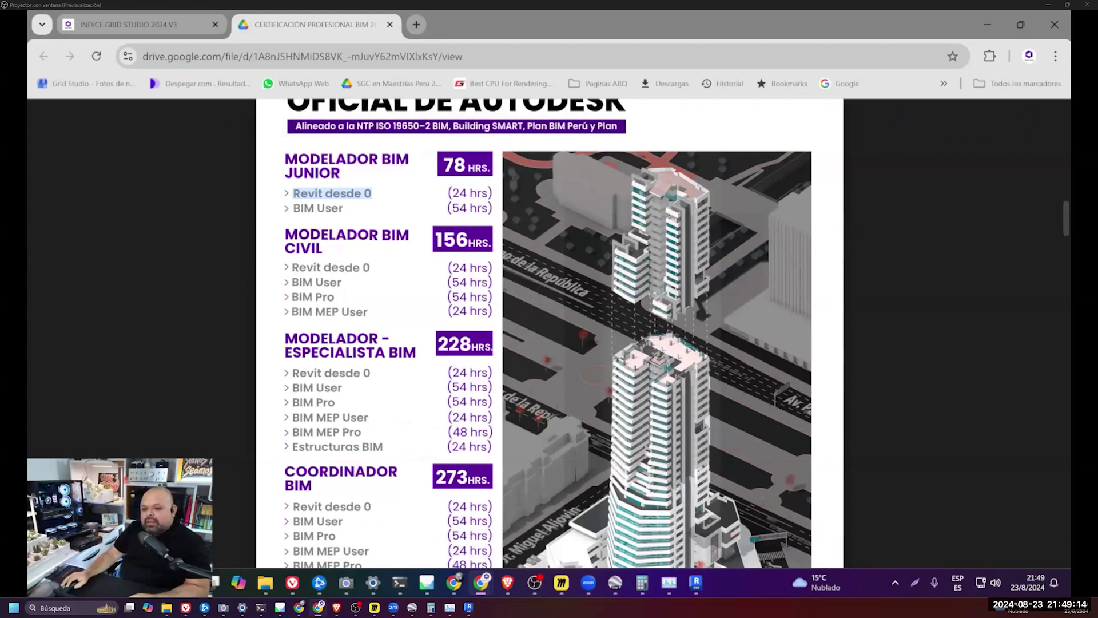
pyautogui.moveTo(384, 447); pyautogui.dragTo(292, 373)
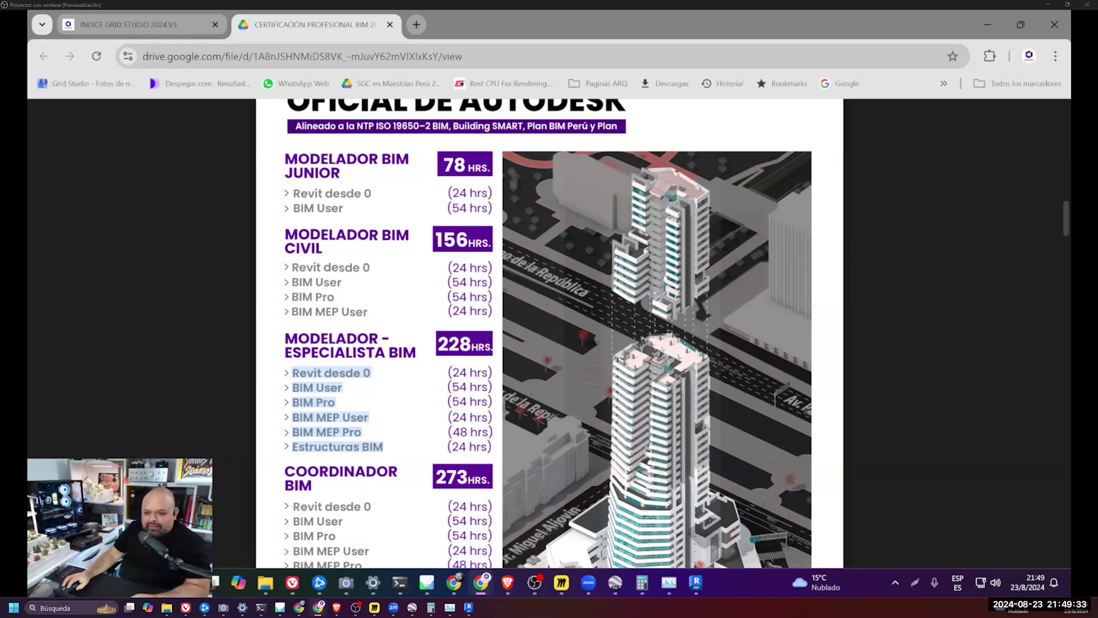
pyautogui.moveTo(291, 267); pyautogui.dragTo(367, 312)
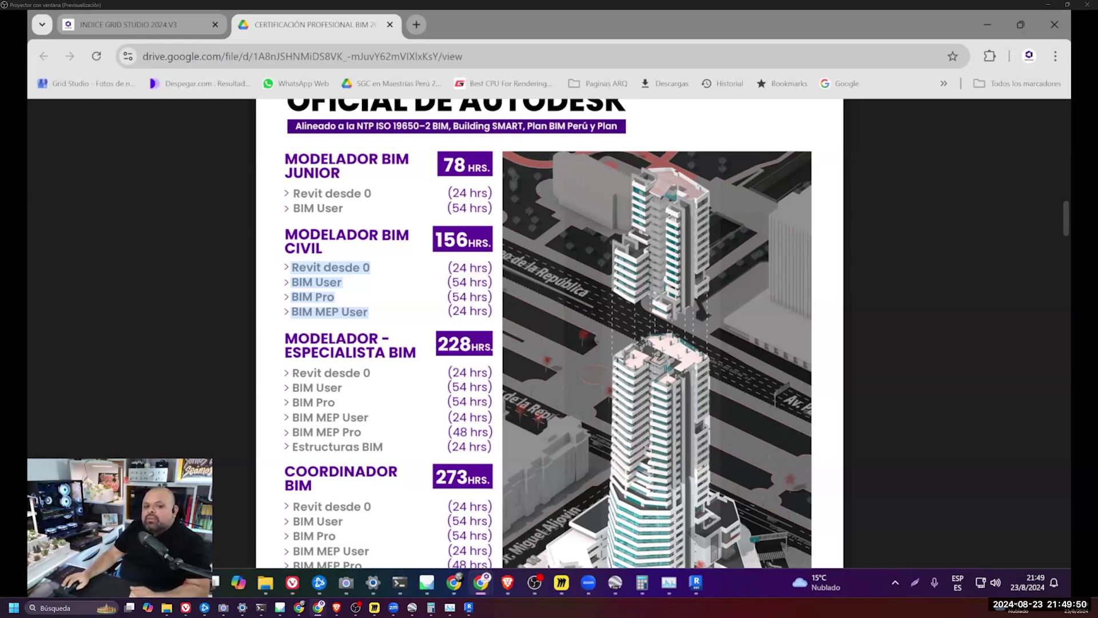
# - Scroll down to page 6, the LÍNEA DE TIEMPO DE LOS CURSOS timeline
pyautogui.scroll(-1, 549, 332)
pyautogui.scroll(-2, 549, 332)
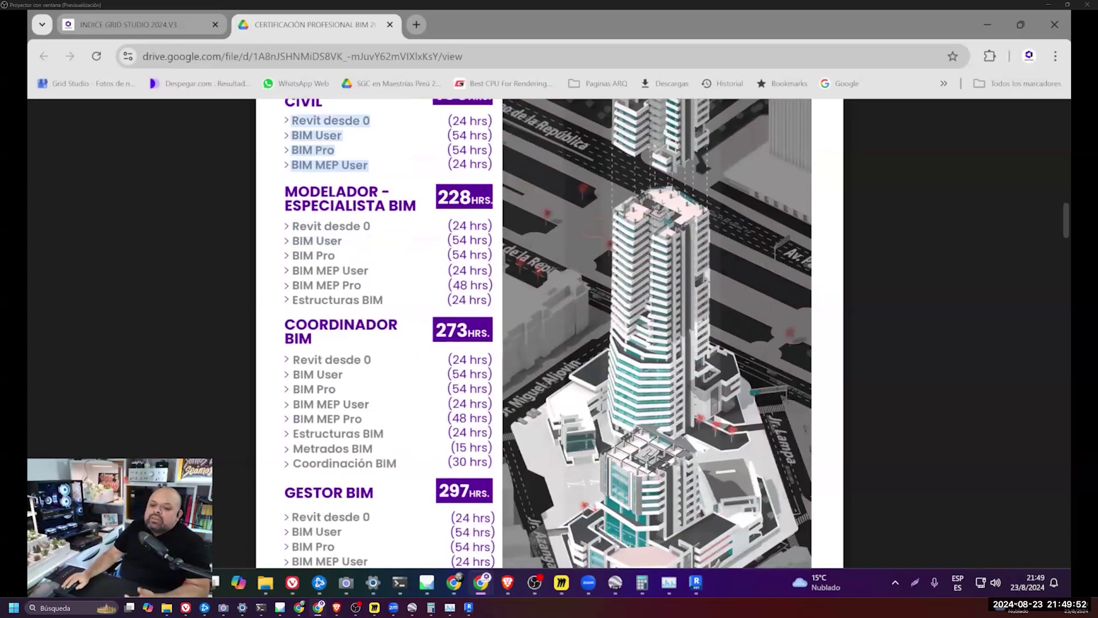
pyautogui.scroll(-2, 549, 331)
pyautogui.scroll(-2, 229, 303)
pyautogui.scroll(-5, 229, 303)
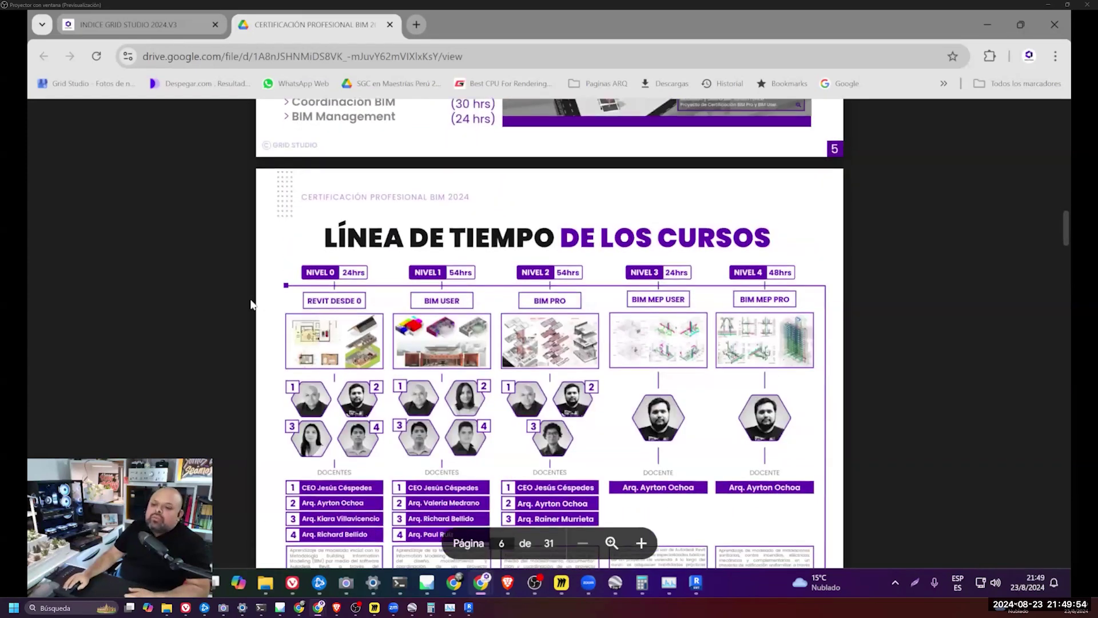
pyautogui.scroll(-1, 226, 302)
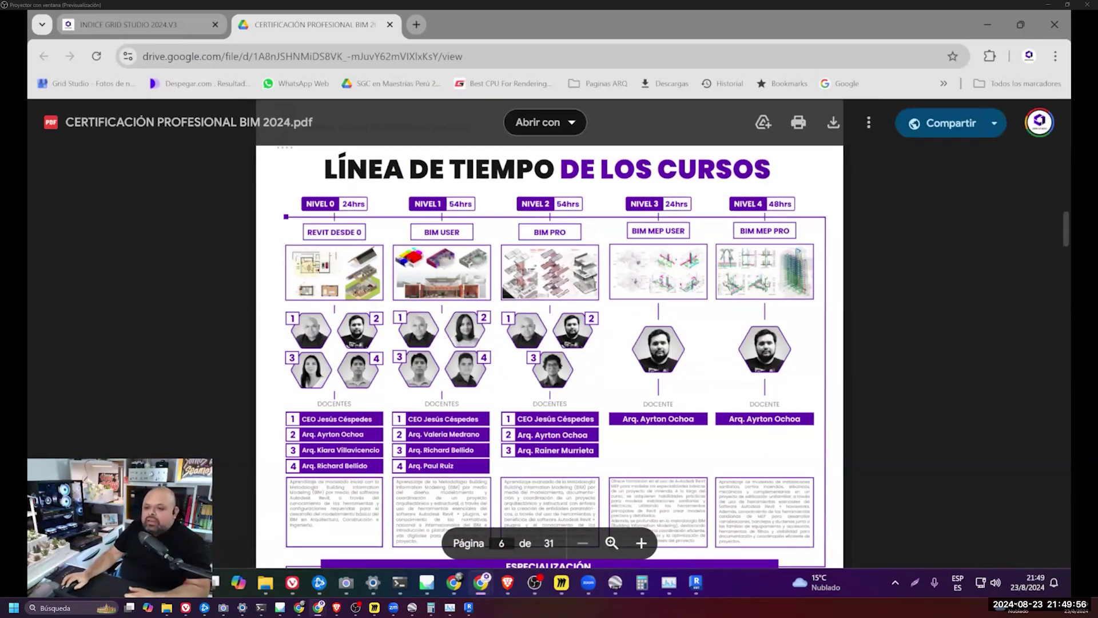
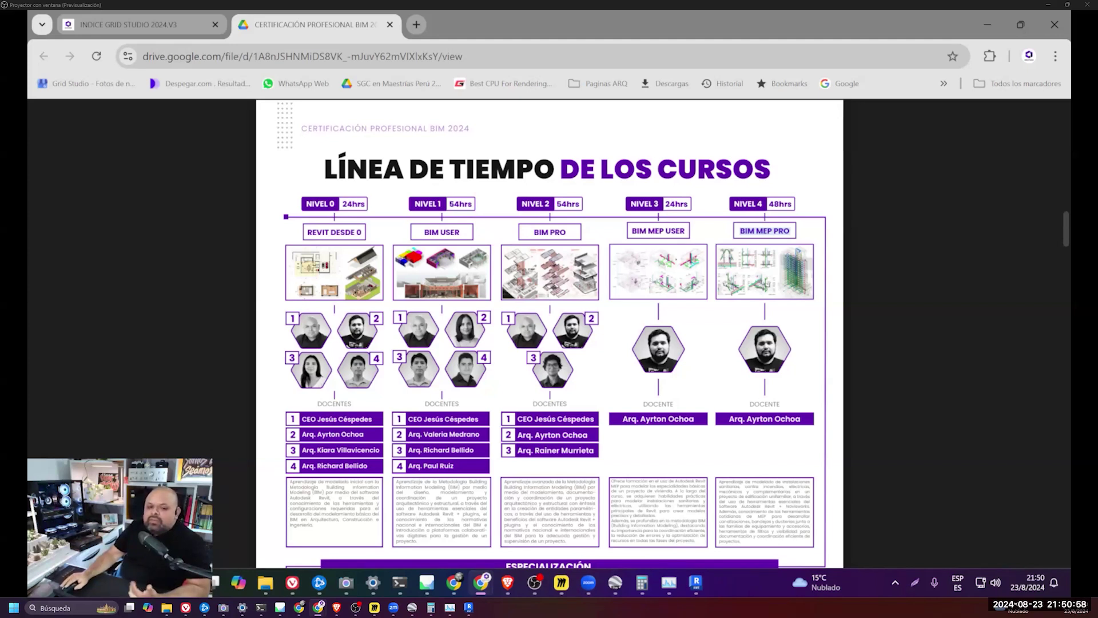
# - Scroll to page 6's course timeline and highlight the METRADOS BIM and BIM USER titles
pyautogui.scroll(-3, 549, 333)
pyautogui.scroll(-3, 549, 333)
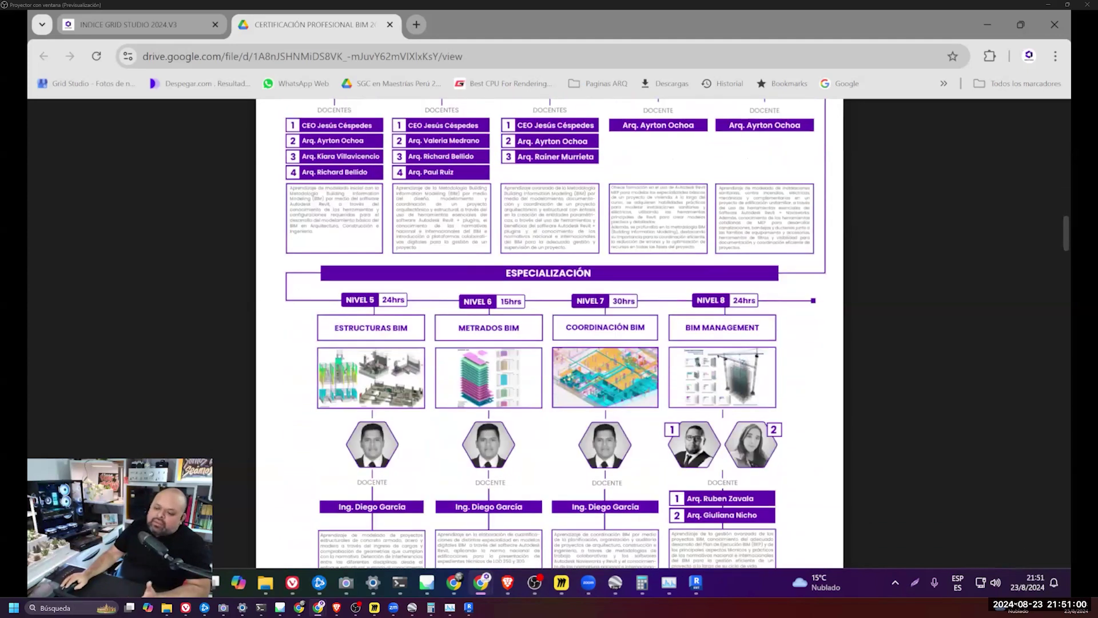
pyautogui.scroll(-2, 549, 333)
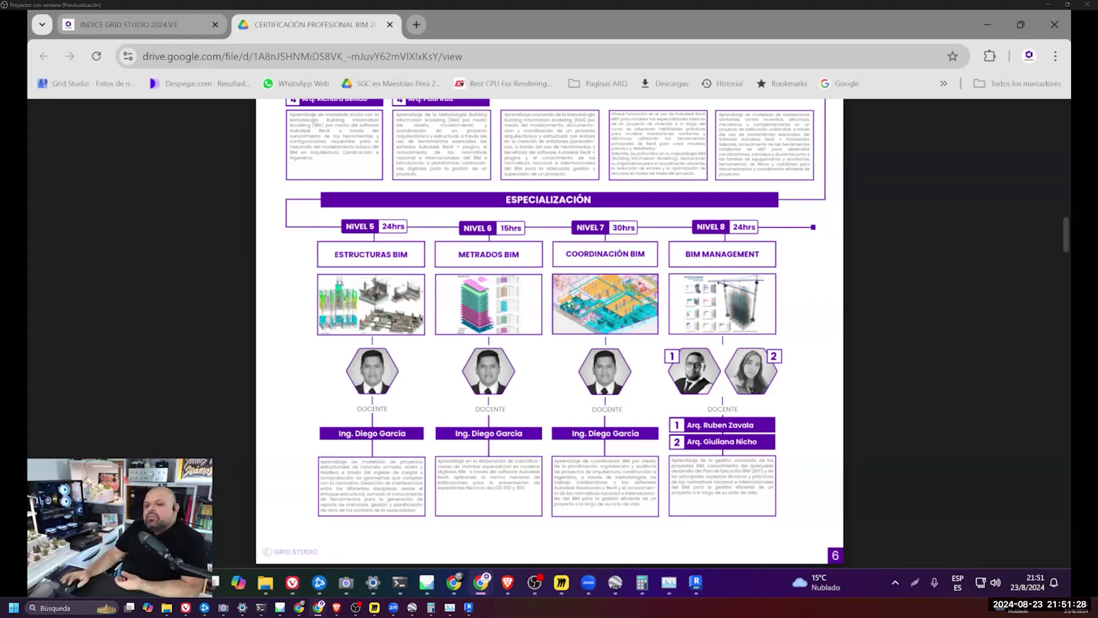
pyautogui.tripleClick(489, 254)
pyautogui.scroll(1, 549, 332)
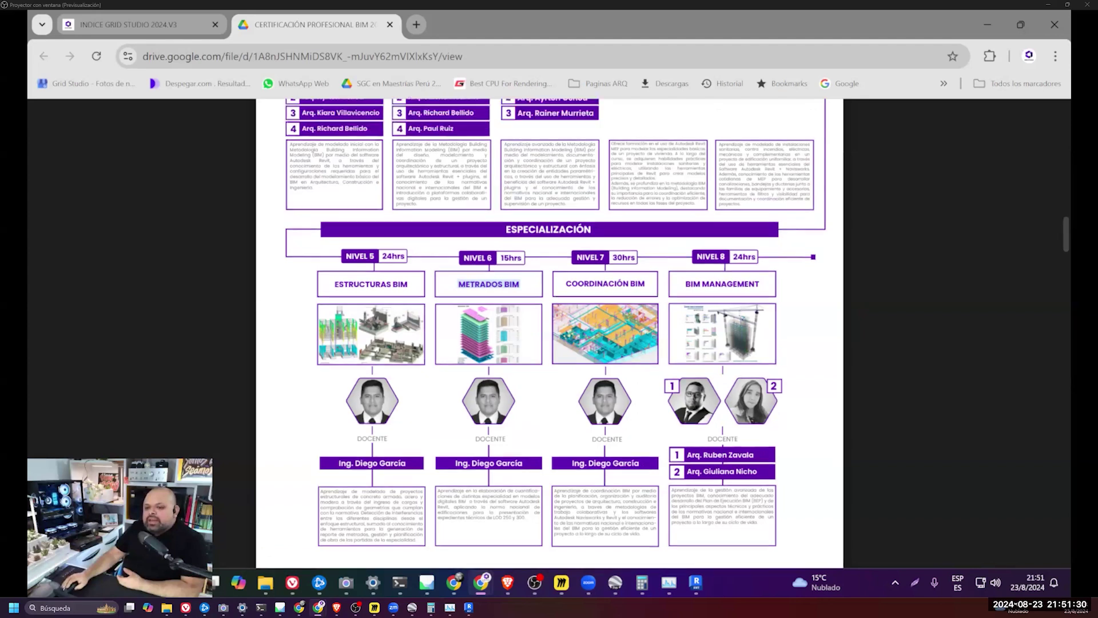
pyautogui.scroll(3, 549, 331)
pyautogui.scroll(4, 549, 332)
pyautogui.tripleClick(442, 306)
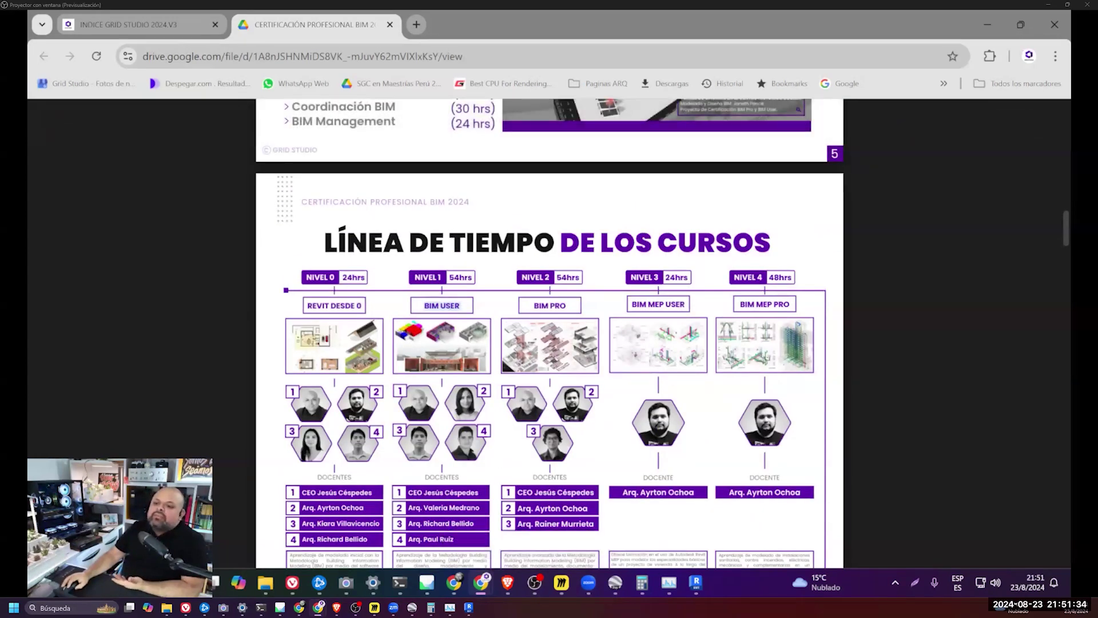
# - Re-highlight the METRADOS BIM and BIM USER course names on the timeline
pyautogui.scroll(-2, 549, 332)
pyautogui.scroll(-3, 549, 331)
pyautogui.moveTo(520, 401); pyautogui.dragTo(457, 401)
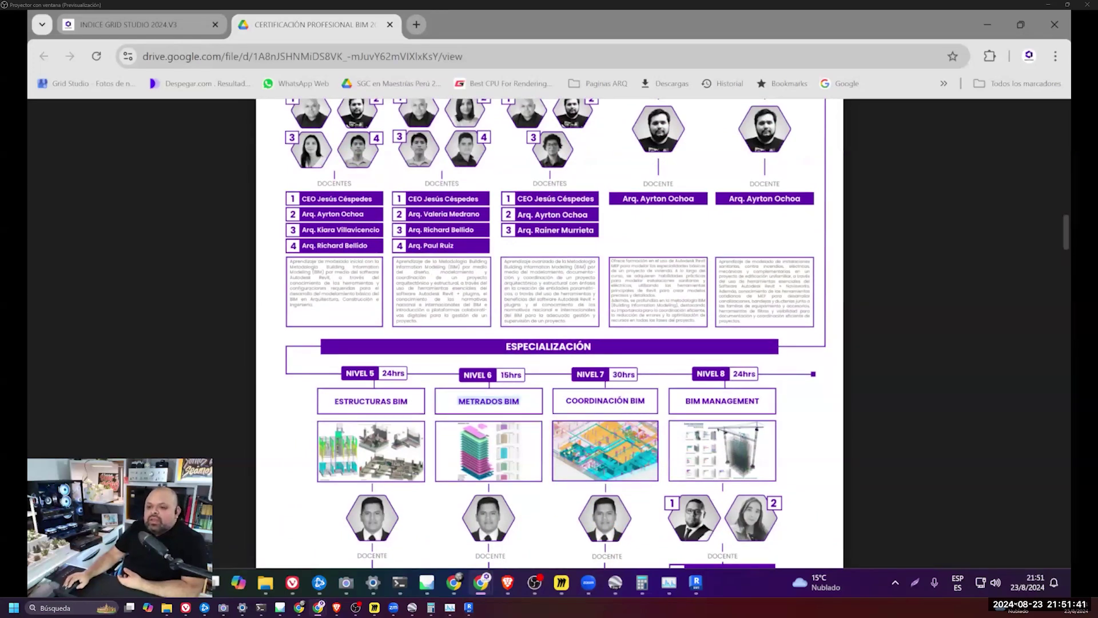
pyautogui.scroll(1, 549, 331)
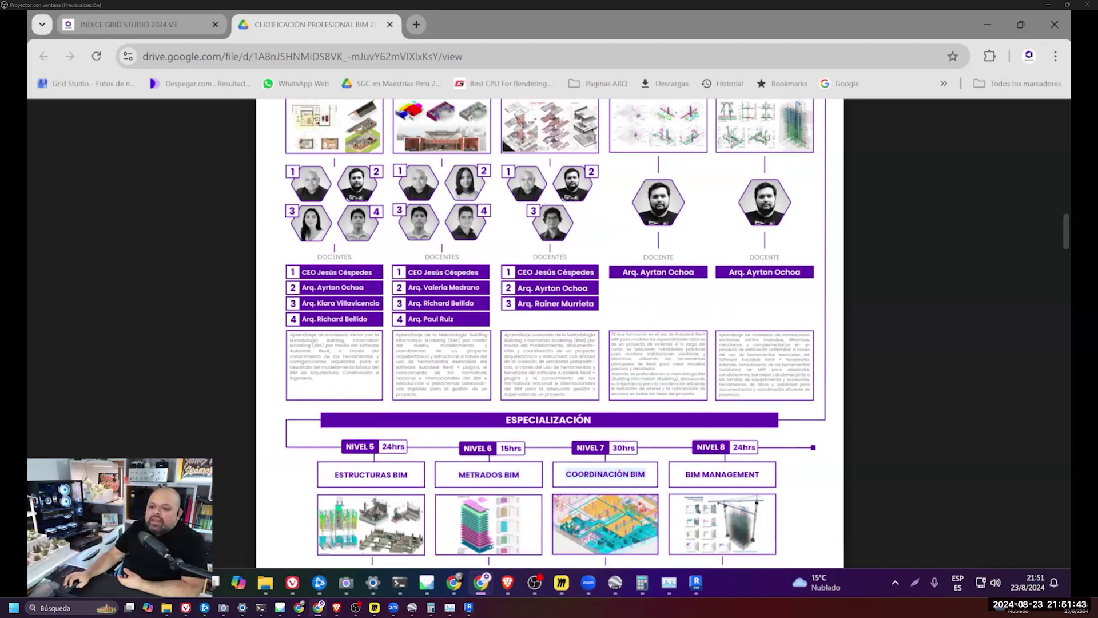
pyautogui.scroll(1, 549, 331)
pyautogui.scroll(1, 549, 332)
pyautogui.scroll(1, 549, 331)
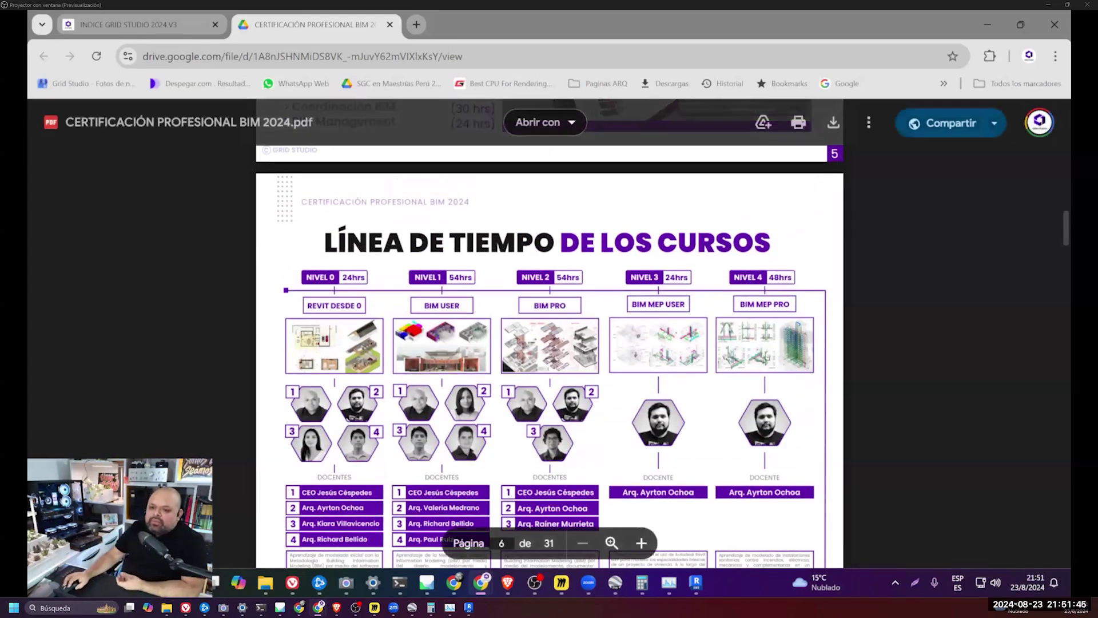
pyautogui.doubleClick(442, 306)
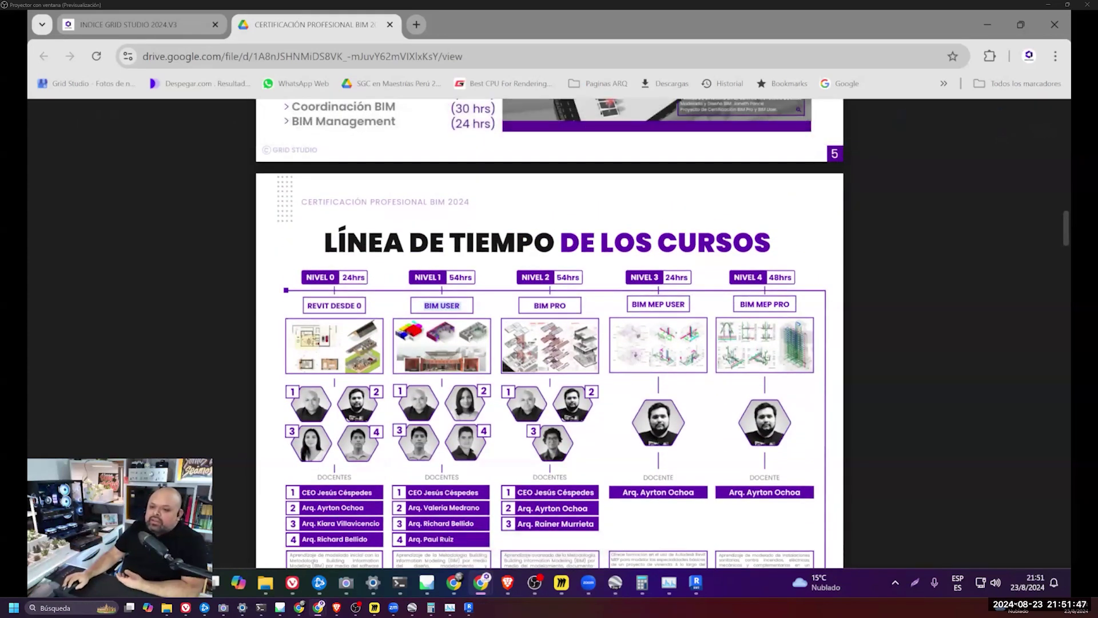
pyautogui.scroll(-1, 549, 332)
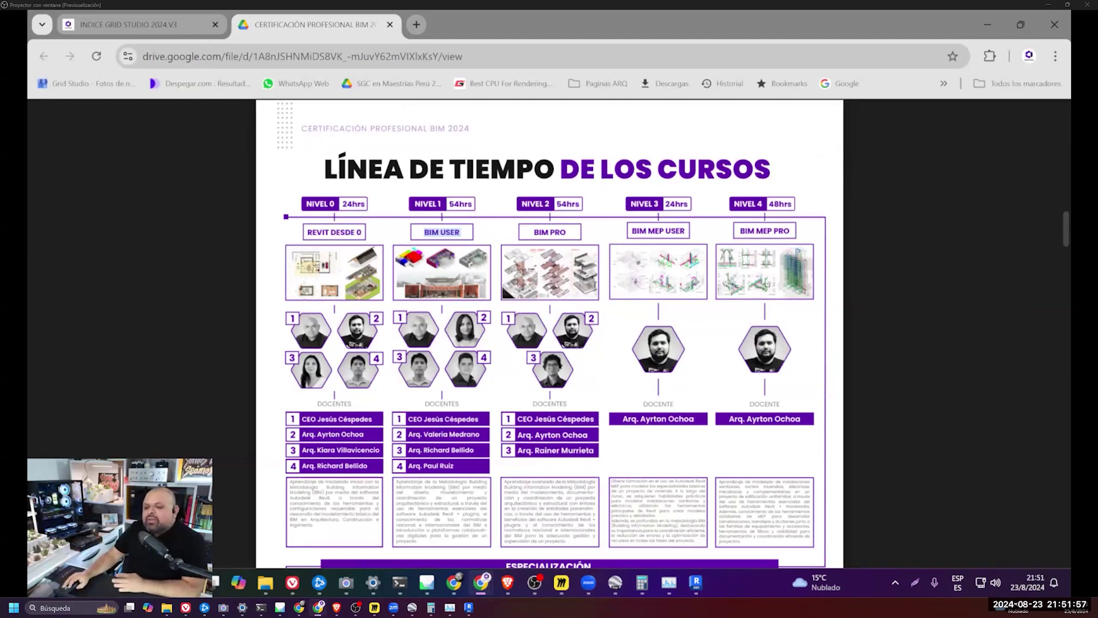
# - Scroll past the certification process to page 8 of 31 on Autodesk and buildingSMART accreditation
pyautogui.scroll(-1, 549, 332)
pyautogui.scroll(-1, 549, 332)
pyautogui.scroll(-2, 549, 331)
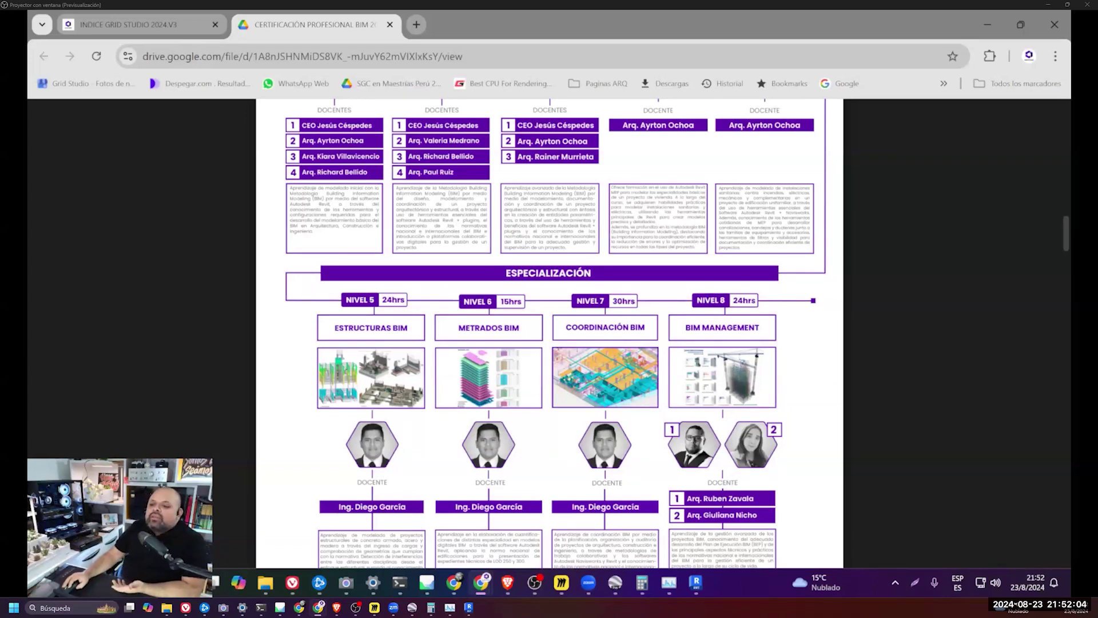
pyautogui.scroll(-3, 549, 332)
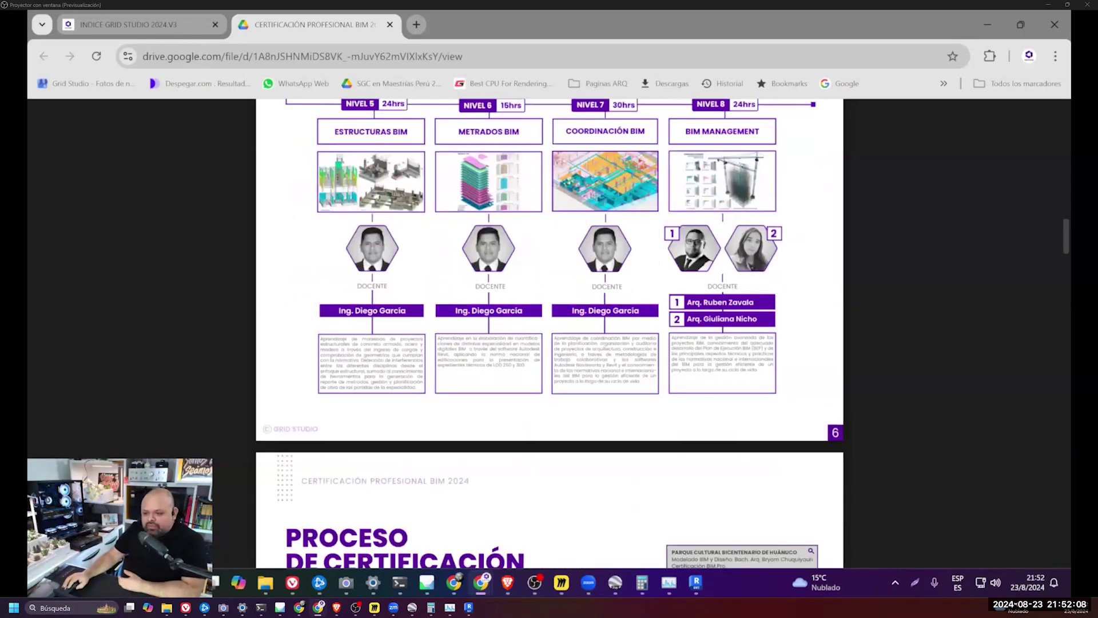
pyautogui.scroll(-5, 549, 331)
pyautogui.scroll(-1, 549, 332)
pyautogui.scroll(-4, 549, 332)
pyautogui.scroll(-1, 549, 332)
pyautogui.scroll(-5, 549, 331)
pyautogui.scroll(-3, 549, 332)
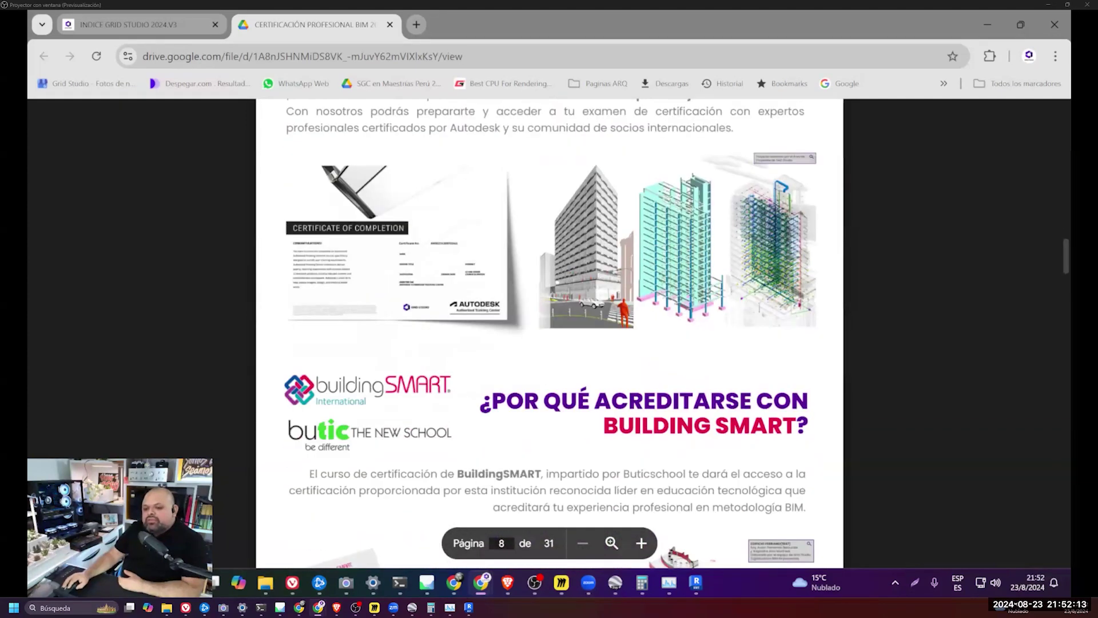
# - Highlight the 'BUILDING SMART?' heading, then return to the INDICE GRID STUDIO Notion tab
pyautogui.scroll(-3, 549, 332)
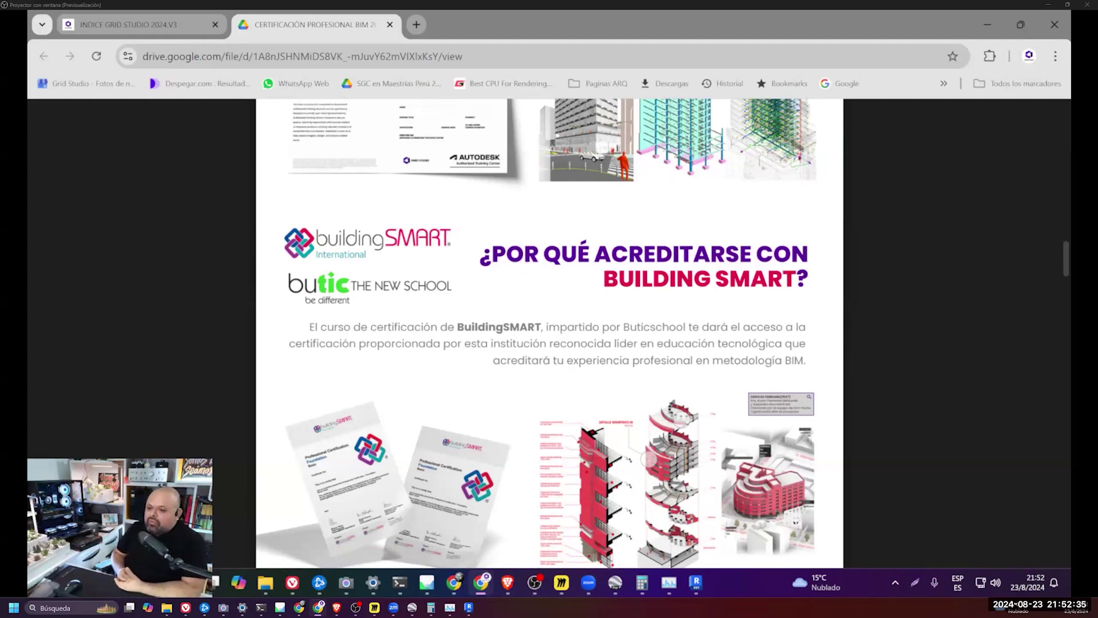
pyautogui.moveTo(604, 279); pyautogui.dragTo(809, 278)
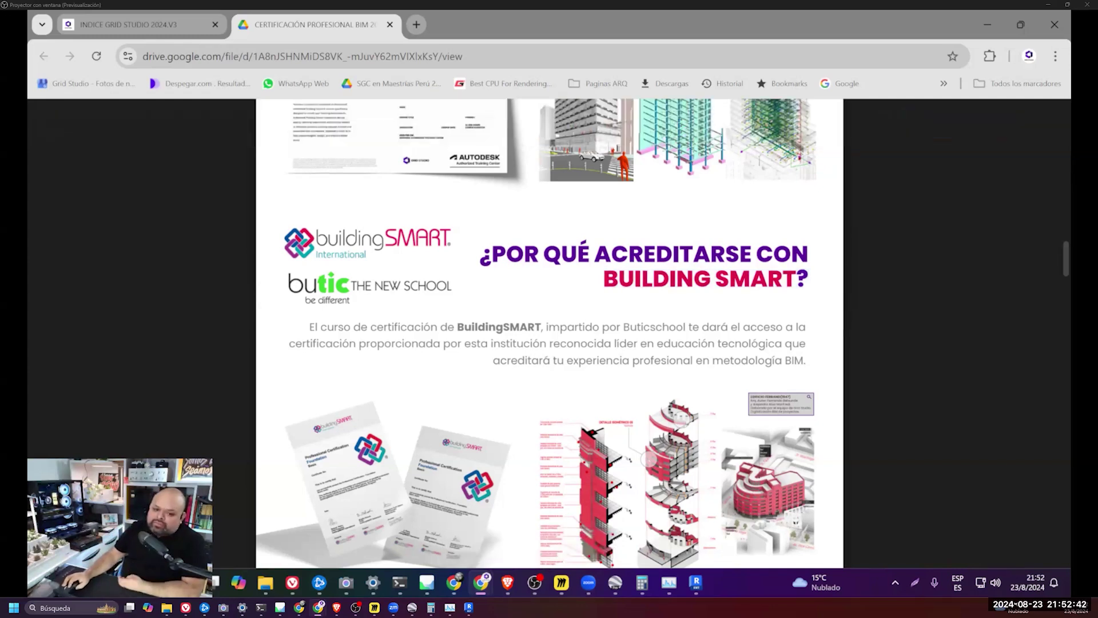
pyautogui.scroll(-8, 549, 343)
pyautogui.click(143, 25)
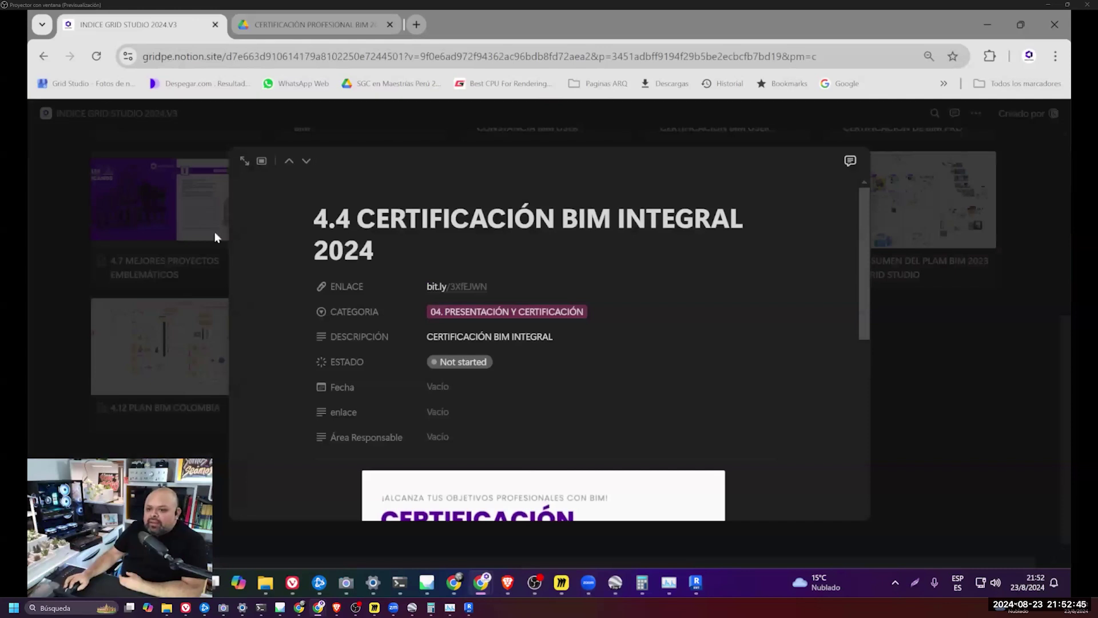
# - Copy the certification page's ENLACE link and page through the certification PDF again
pyautogui.click(765, 286)
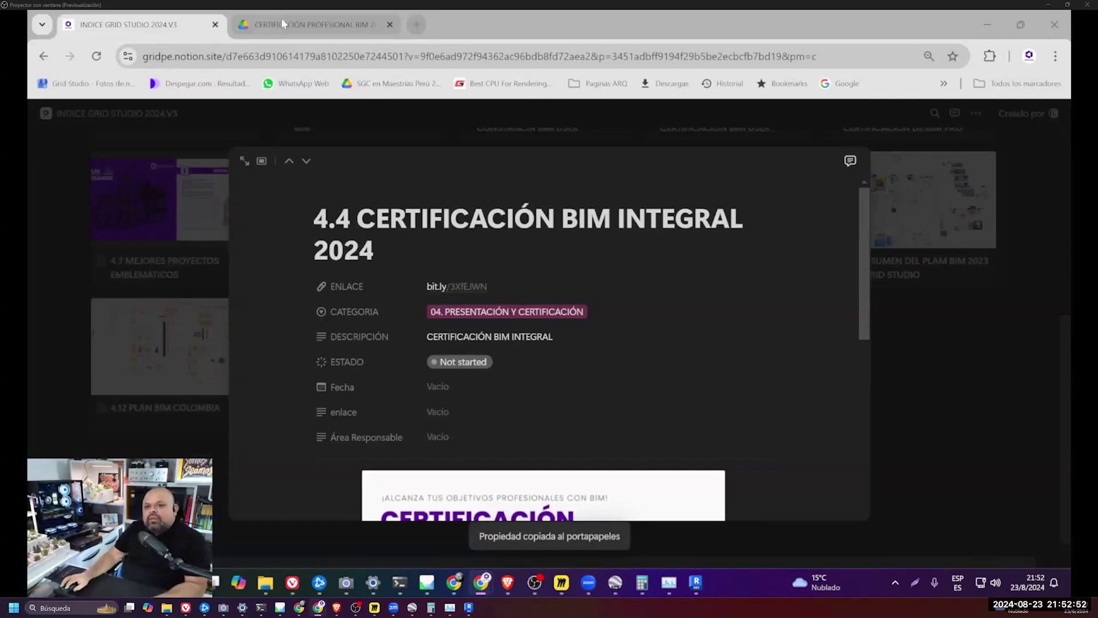
pyautogui.hotkey('ctrl', 'Tab')
pyautogui.scroll(-10, 549, 343)
pyautogui.scroll(-15, 549, 343)
pyautogui.scroll(-5, 549, 343)
pyautogui.scroll(7, 549, 343)
pyautogui.scroll(-1, 549, 331)
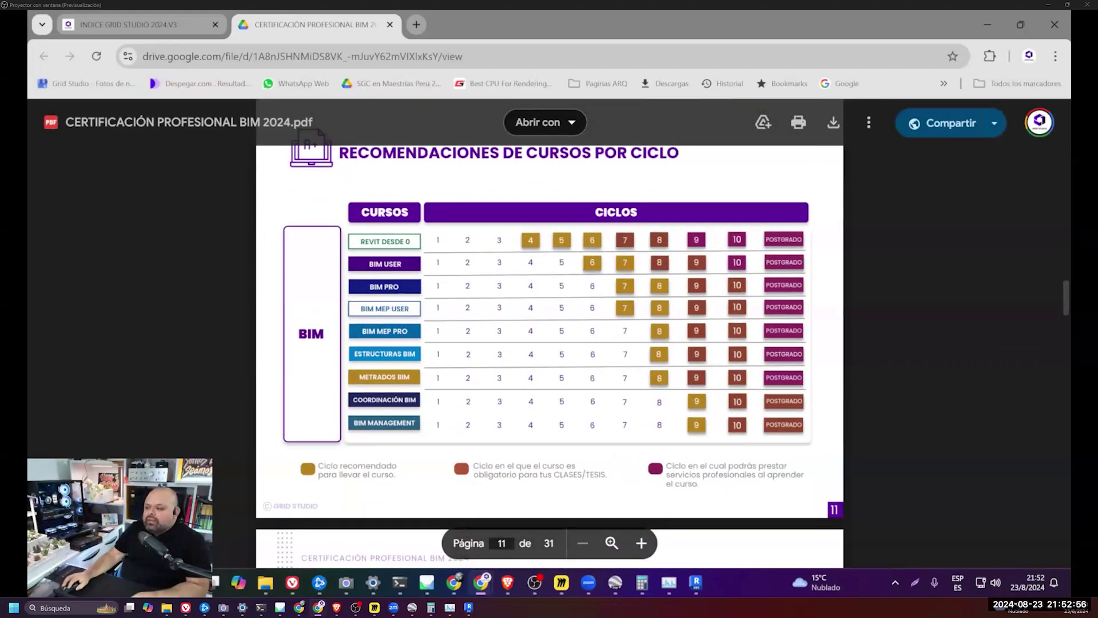
pyautogui.scroll(-3, 515, 308)
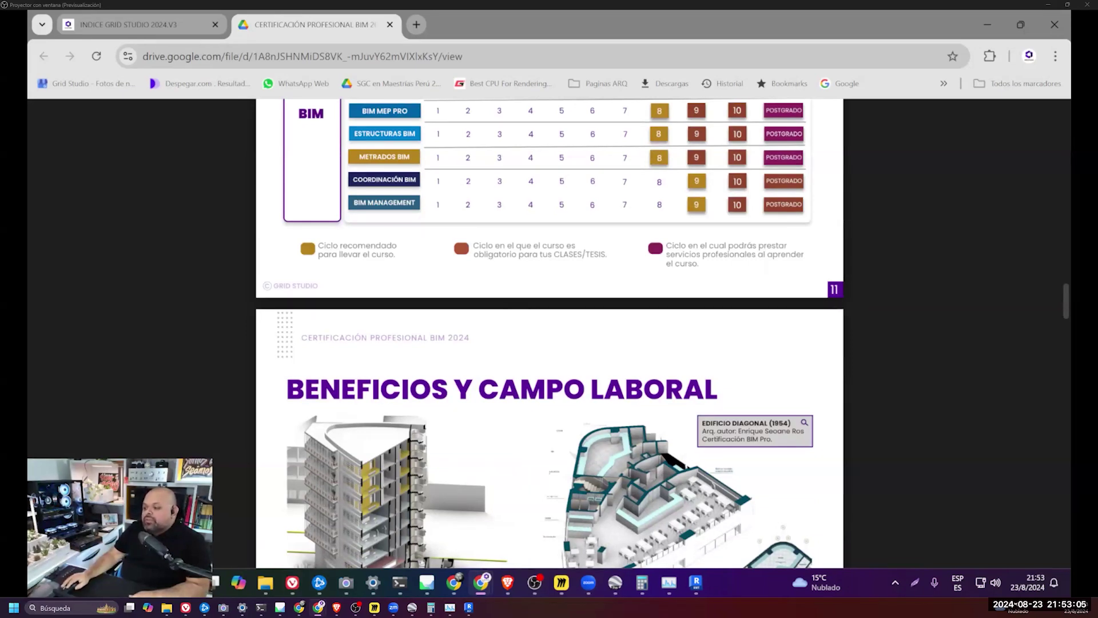
pyautogui.scroll(-2, 549, 331)
pyautogui.scroll(8, 549, 332)
pyautogui.scroll(10, 549, 332)
pyautogui.scroll(10, 549, 332)
pyautogui.scroll(10, 549, 332)
pyautogui.scroll(10, 549, 332)
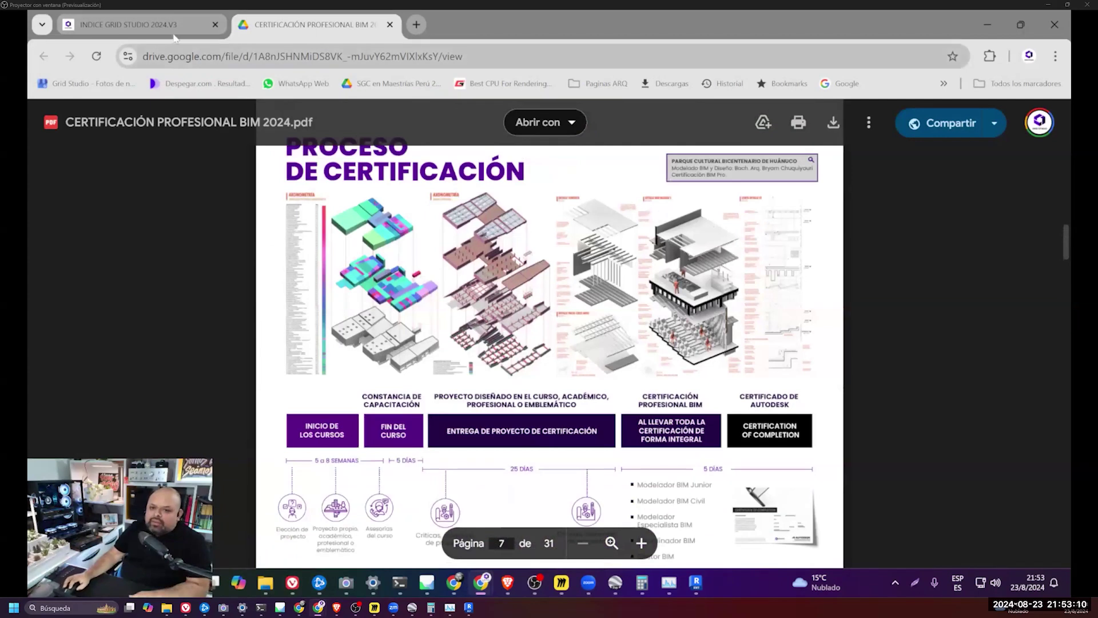
# - Back in Notion, open the course timeline card's PDF in a new tab
pyautogui.click(175, 31)
pyautogui.press('Escape')
pyautogui.click(570, 389)
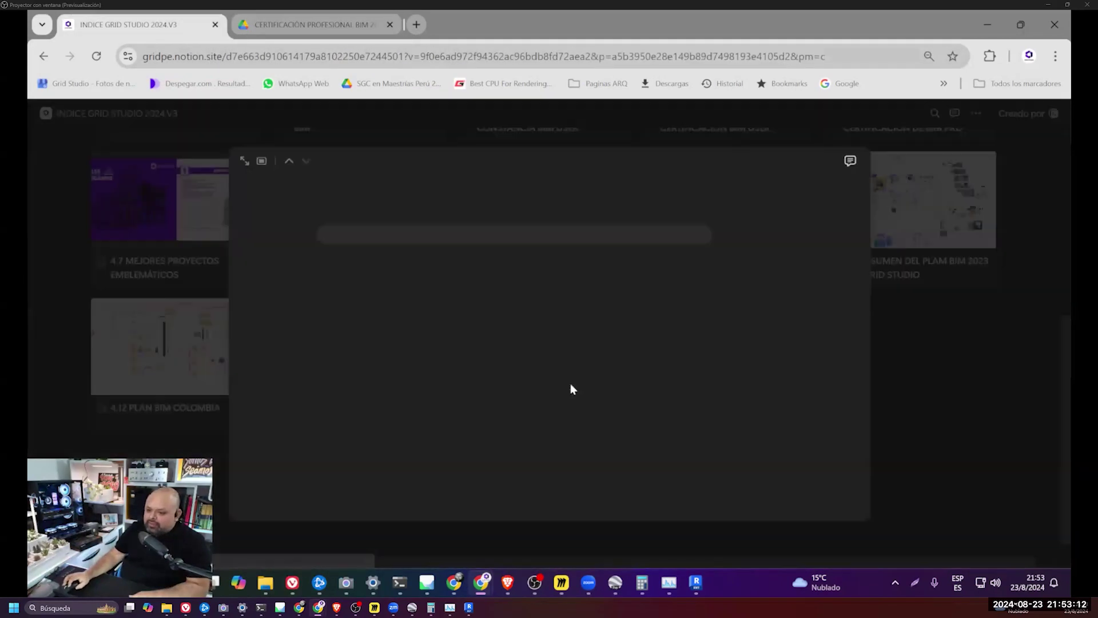
pyautogui.click(506, 277)
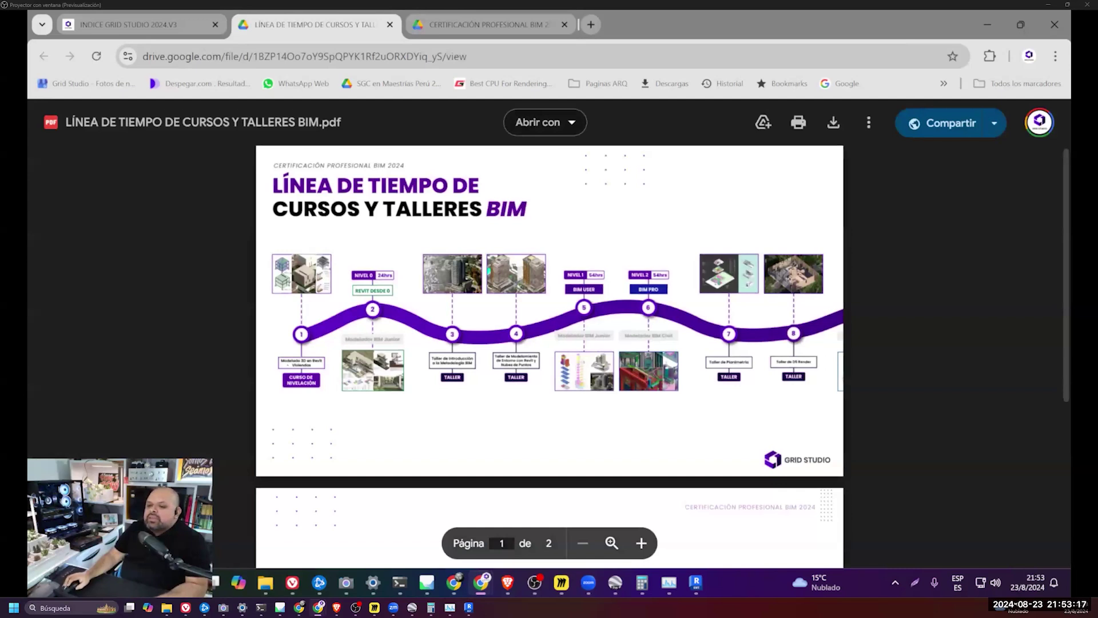
# - Zoom the LÍNEA DE TIEMPO DE CURSOS Y TALLERES BIM PDF to 125%
pyautogui.hotkey('ctrl', '+')
pyautogui.hotkey('ctrl', '+')
pyautogui.hotkey('ctrl', '+')
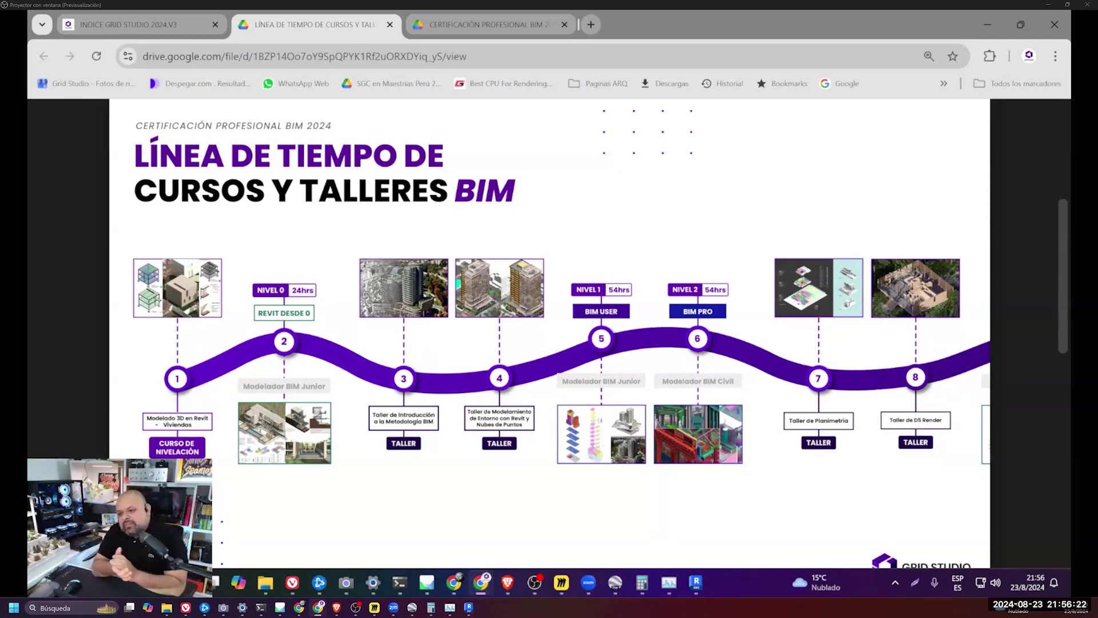
# - Review page 2 of the timeline PDF, then return to the INDICE GRID STUDIO Notion tab
pyautogui.scroll(-4, 549, 309)
pyautogui.scroll(-5, 549, 309)
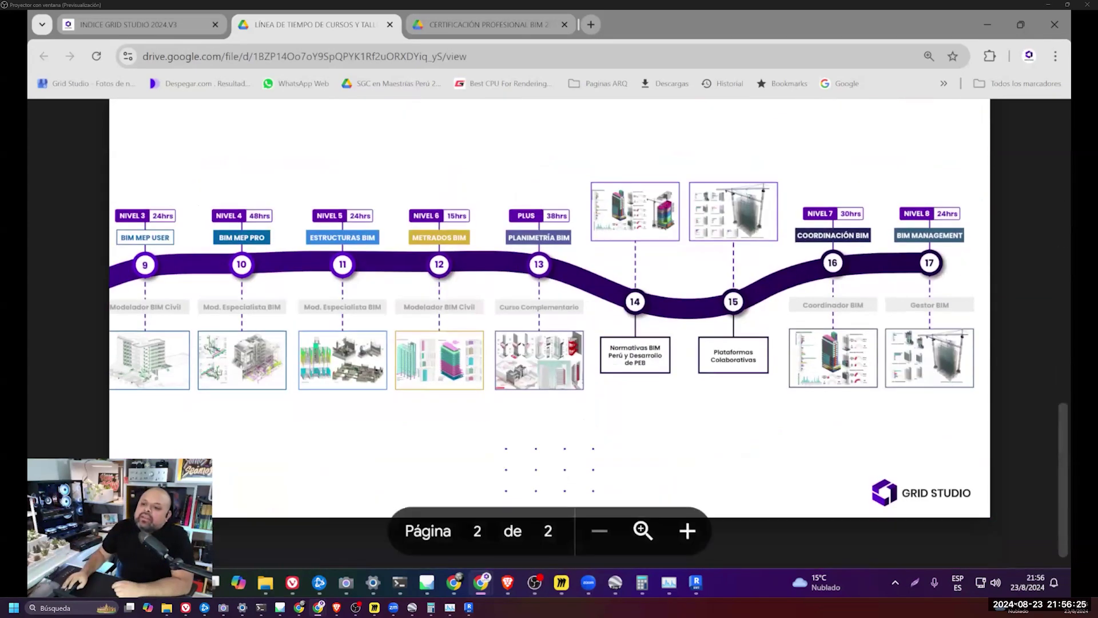
pyautogui.scroll(1, 549, 309)
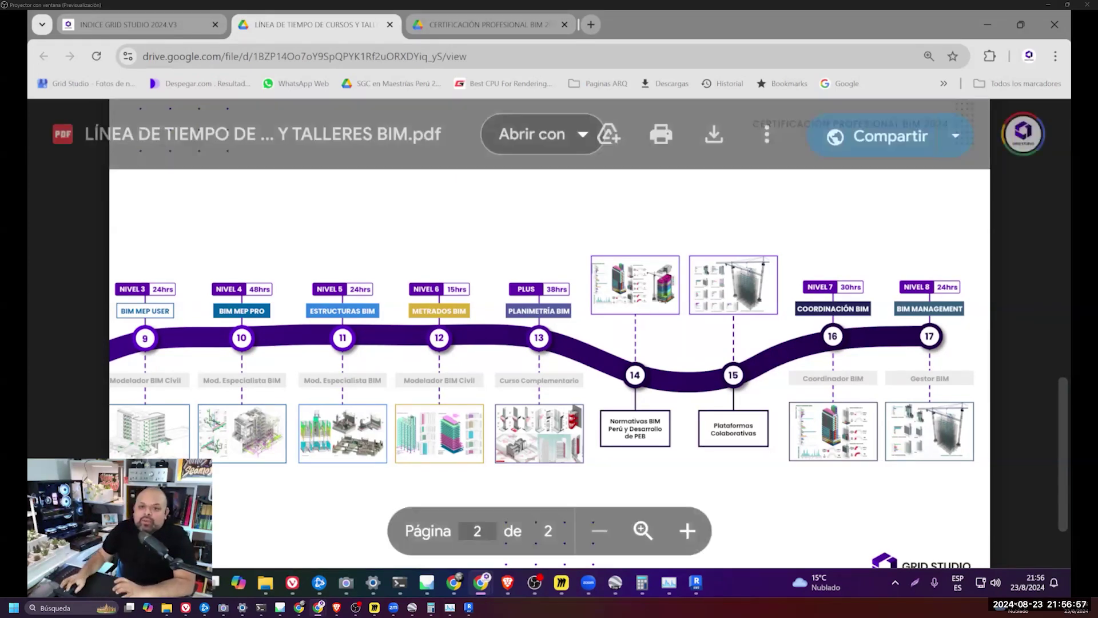
pyautogui.click(163, 25)
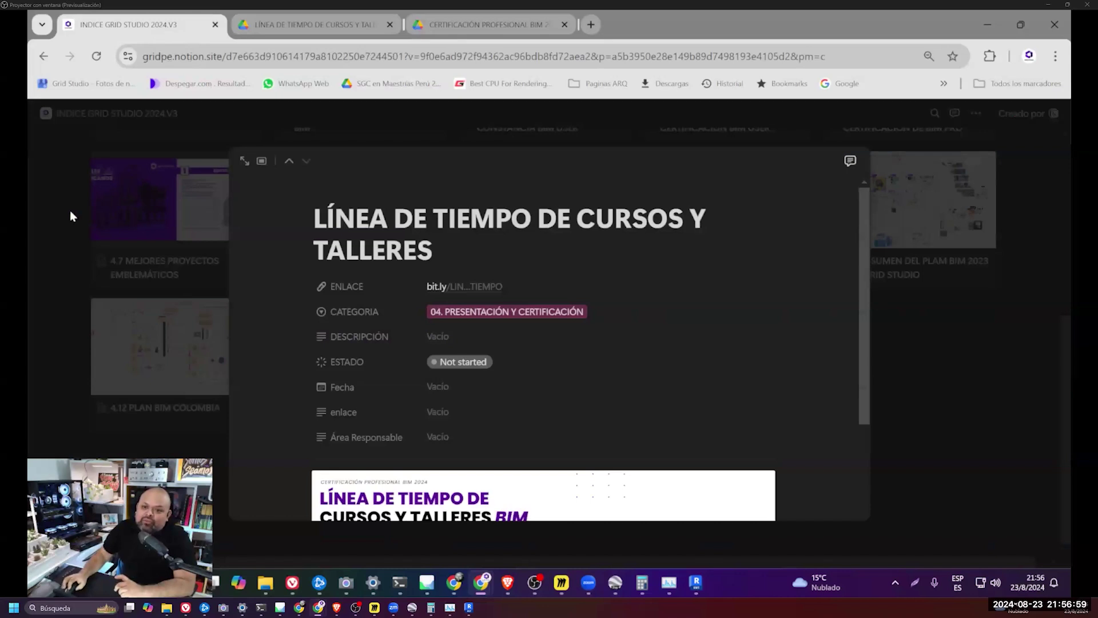
# - Close the timeline page preview and show the 00.INDICE view of the index
pyautogui.click(55, 202)
pyautogui.scroll(5, 263, 229)
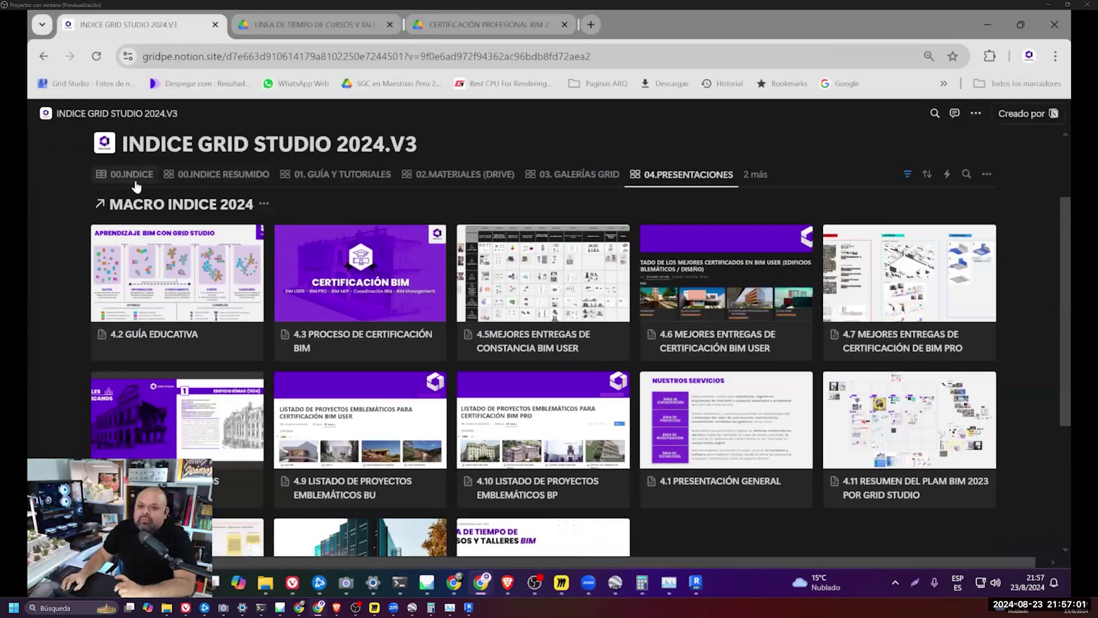
pyautogui.click(133, 184)
# - Launch the Notion desktop app from Windows search
pyautogui.press('super+s')
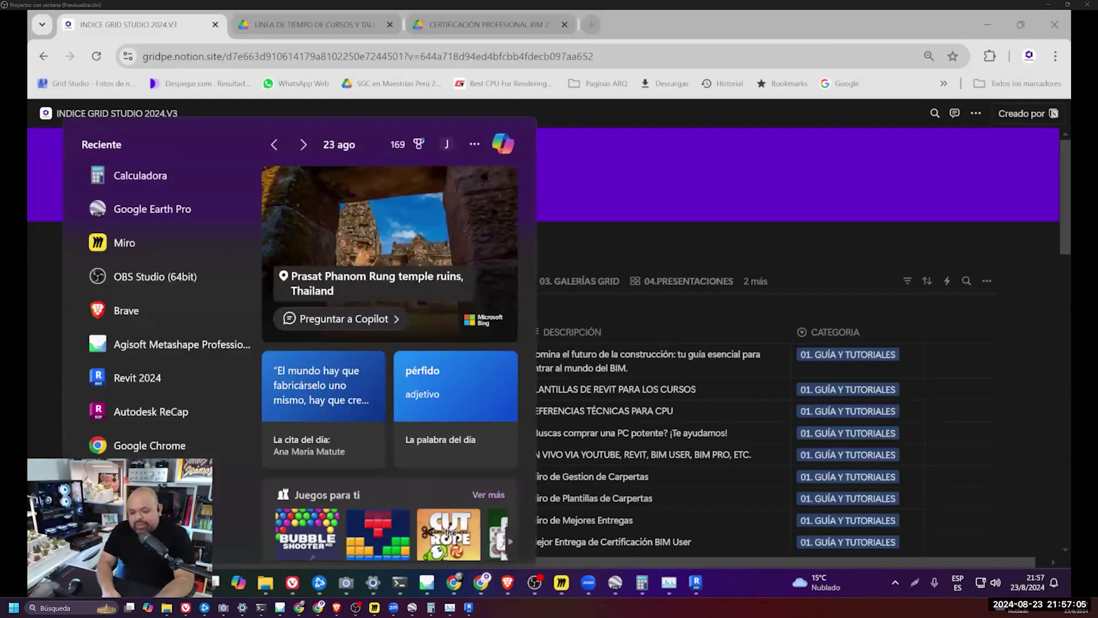
pyautogui.write('m')
pyautogui.press('BackSpace')
pyautogui.write('n')
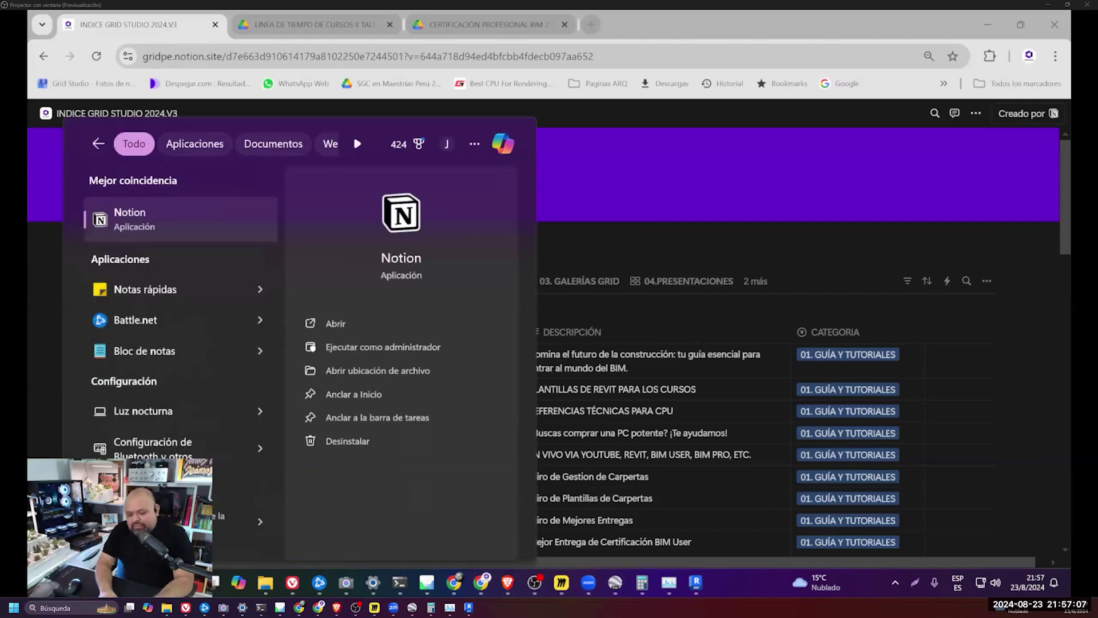
pyautogui.write('o')
pyautogui.press('Return')
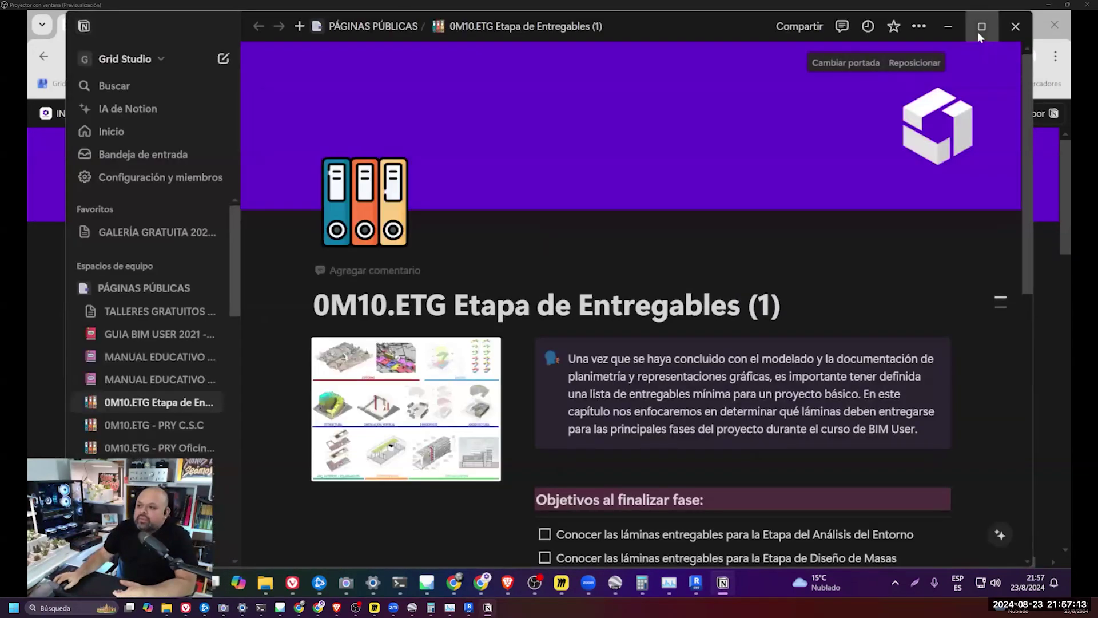
# - Maximize the Notion window and postpone the app update
pyautogui.click(978, 33)
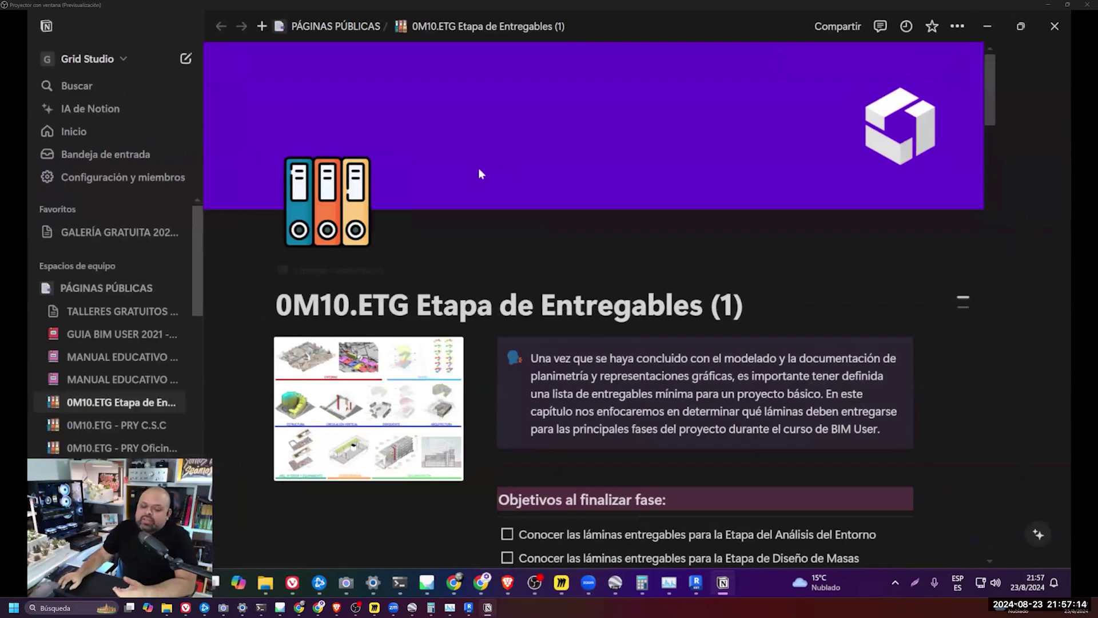
pyautogui.scroll(-5, 421, 255)
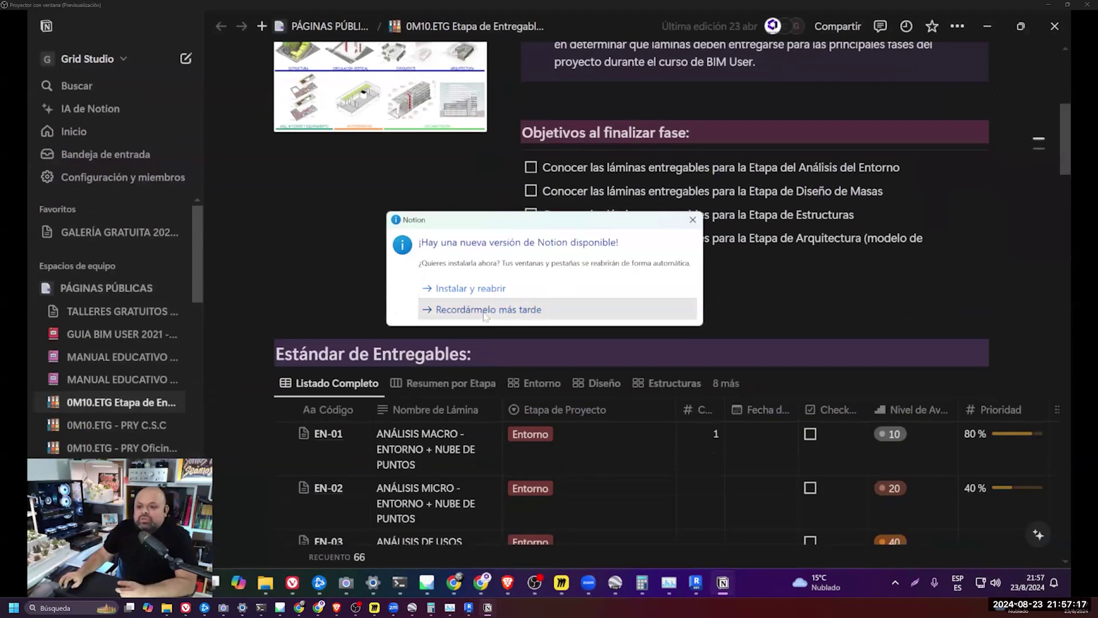
pyautogui.click(489, 309)
pyautogui.scroll(-2, 497, 294)
pyautogui.scroll(-4, 496, 293)
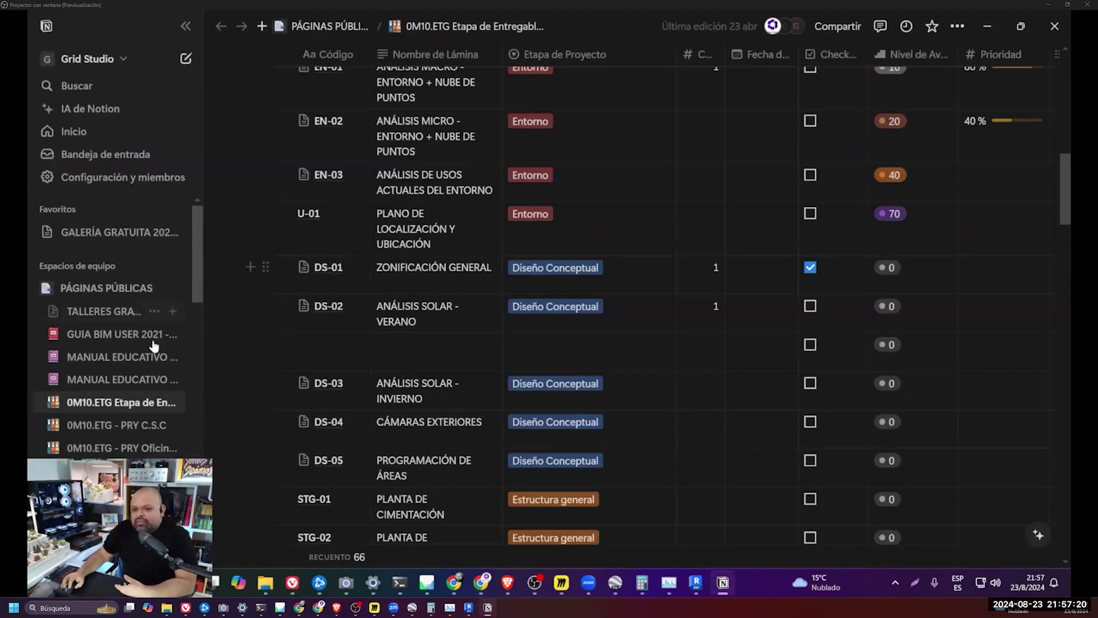
# - Browse the MANUAL EDUCATIVO and 0M10.ETG pages, ending on PRY Oficina Carpa Grau, then minimize Notion
pyautogui.click(136, 361)
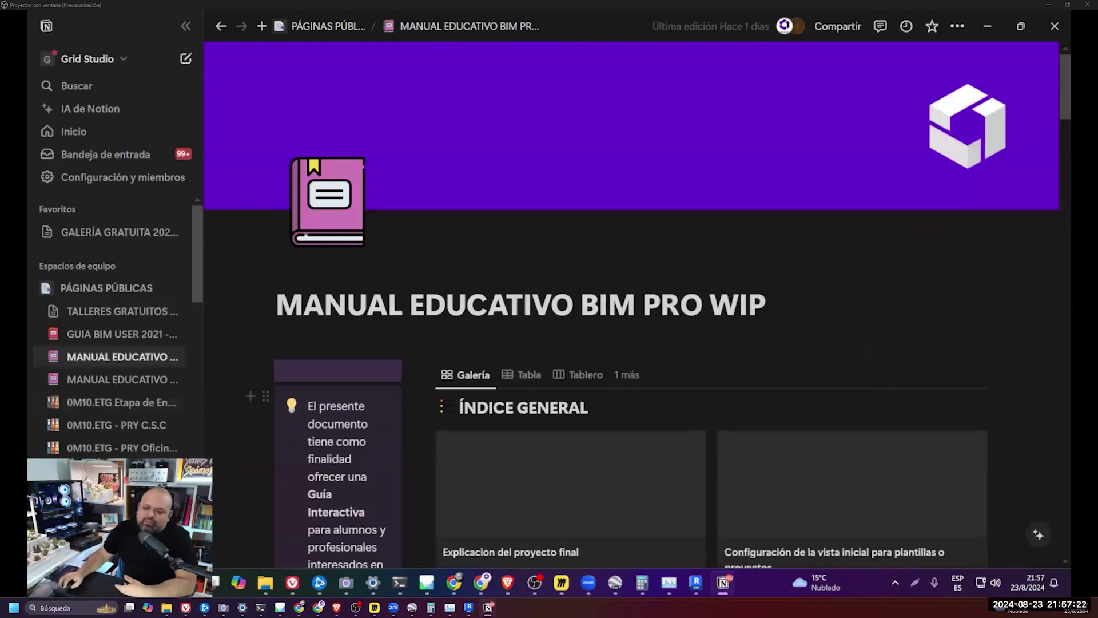
pyautogui.scroll(-4, 572, 379)
pyautogui.click(120, 379)
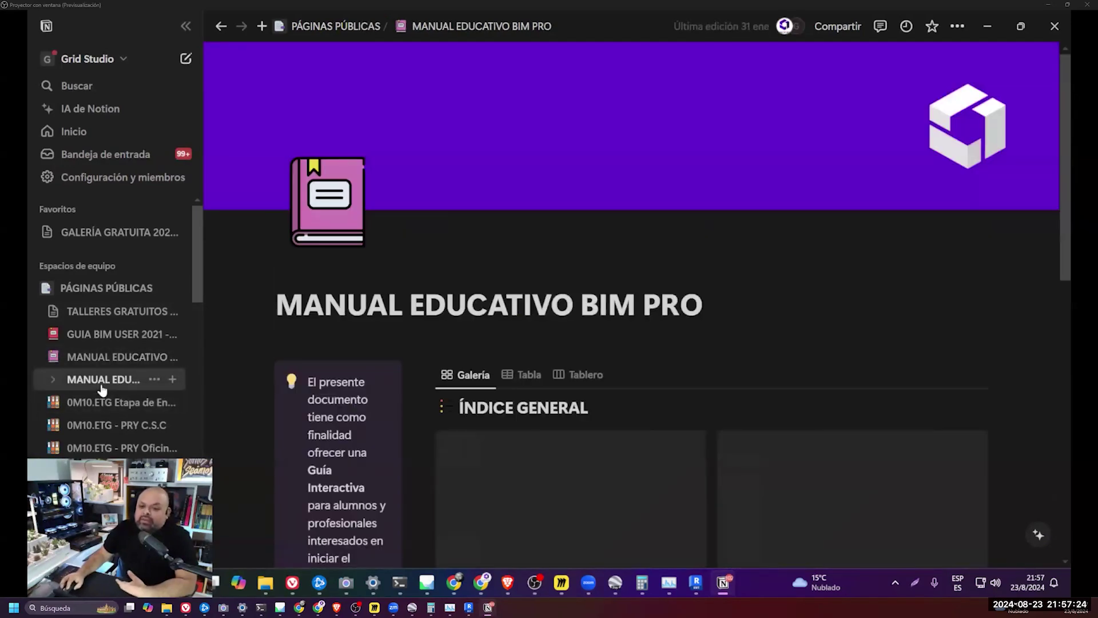
pyautogui.click(100, 403)
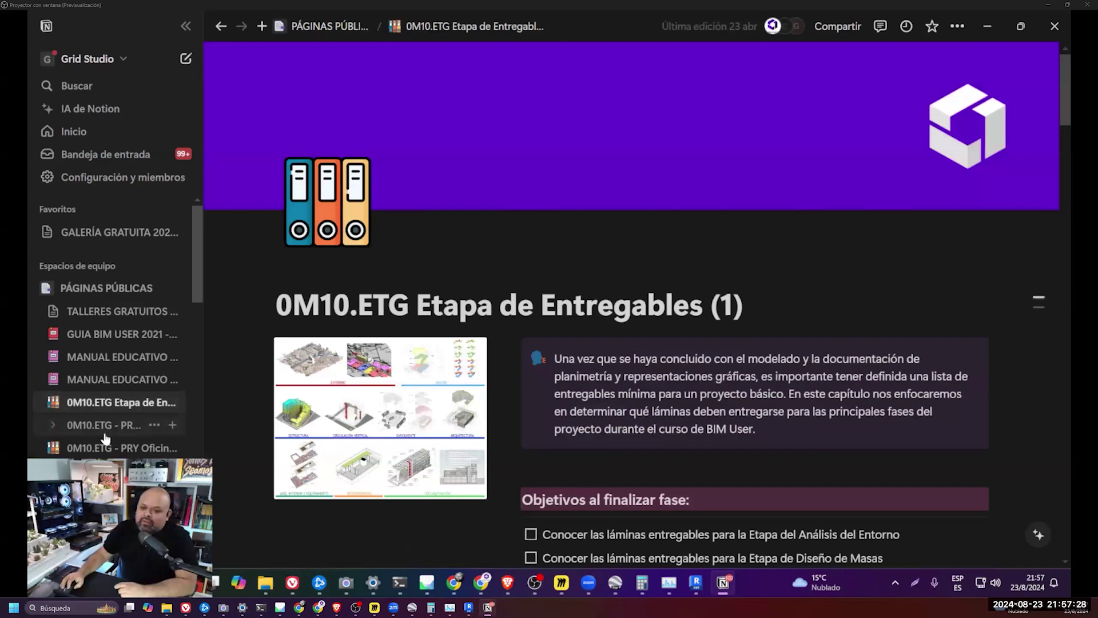
pyautogui.click(120, 426)
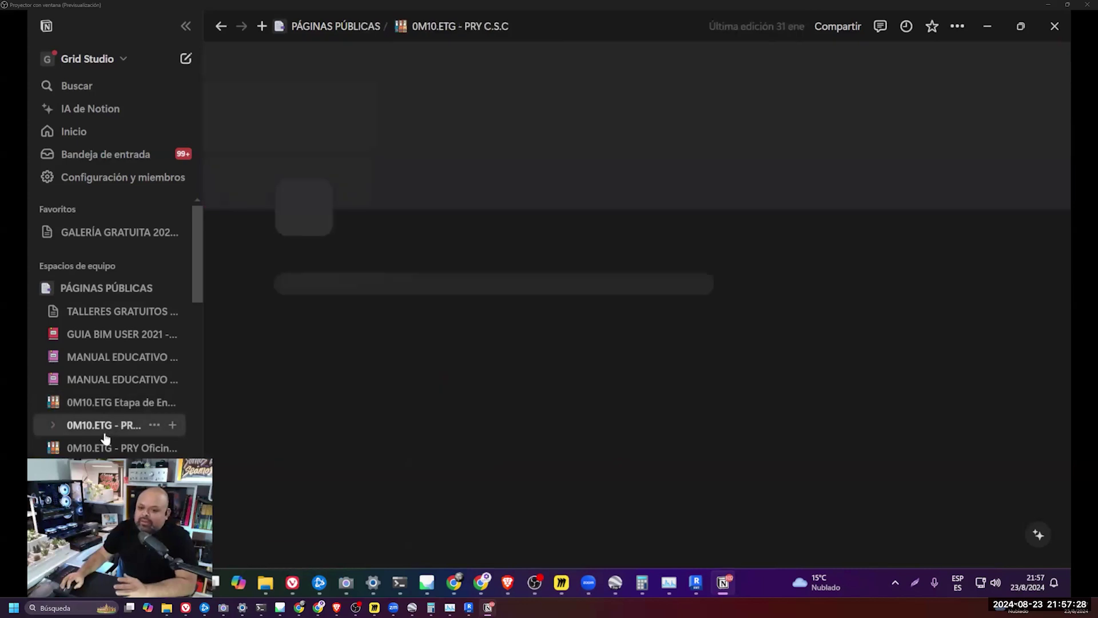
pyautogui.scroll(-3, 366, 426)
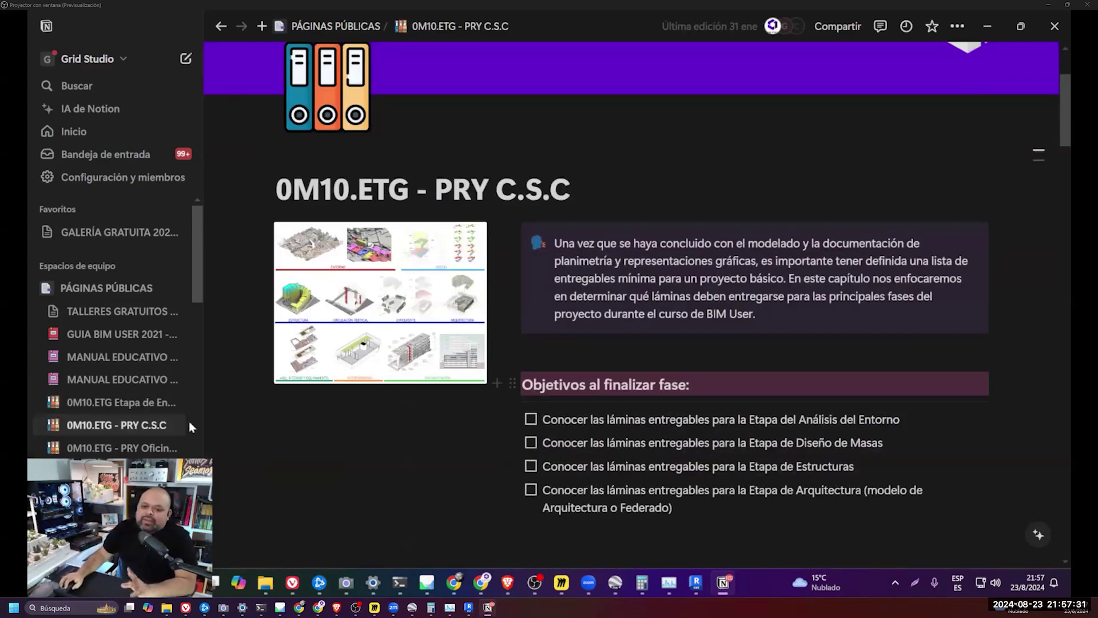
pyautogui.click(120, 448)
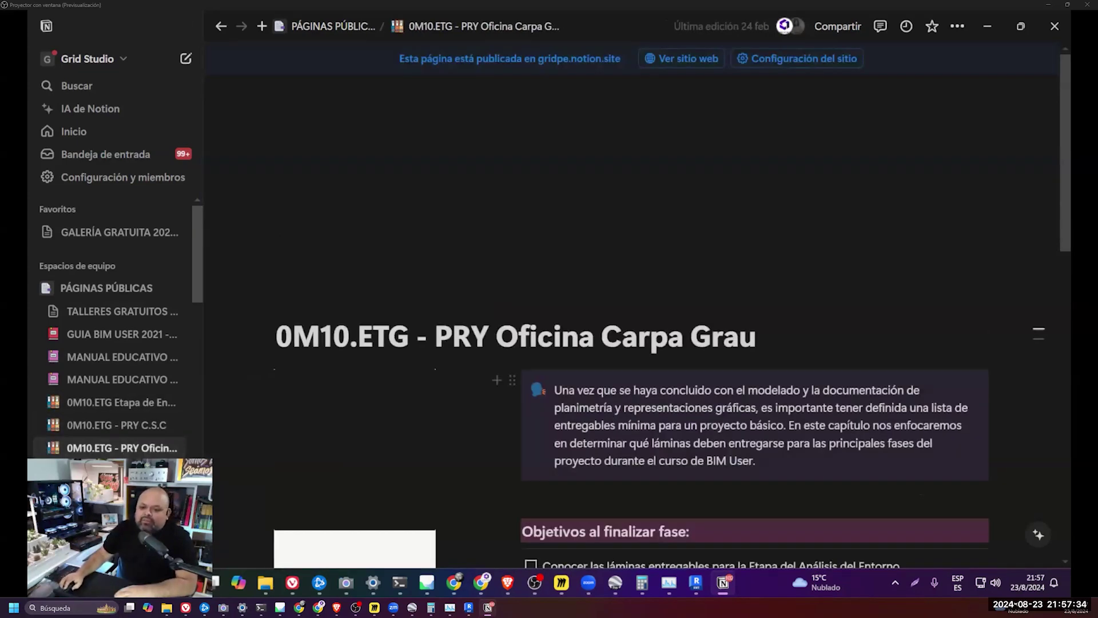
pyautogui.scroll(-10, 629, 343)
pyautogui.click(994, 23)
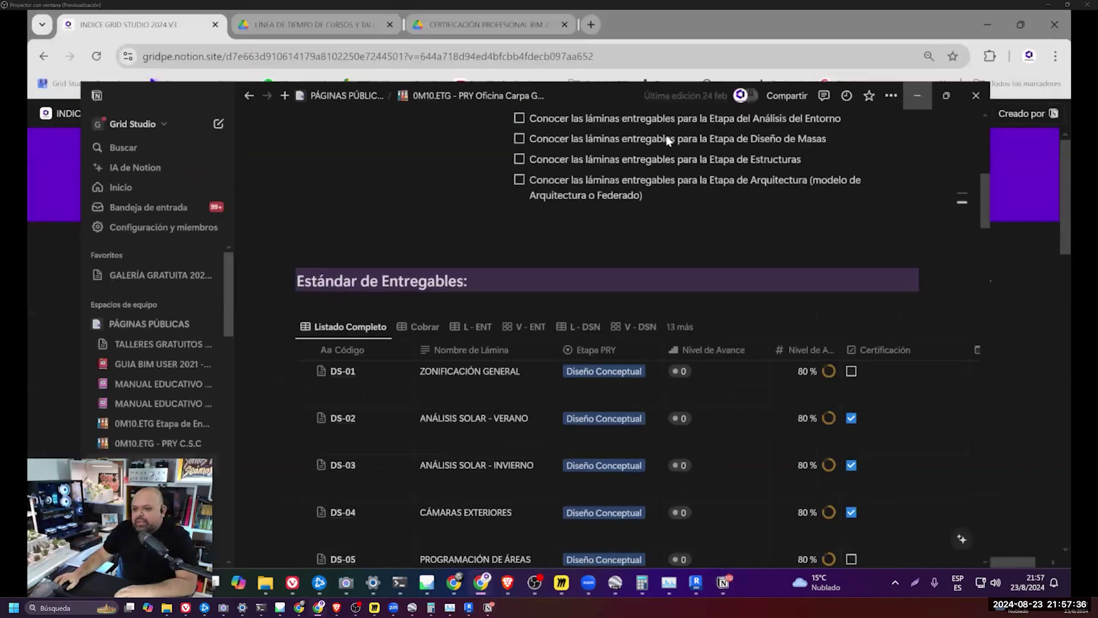
# - In a new Chrome tab, open INDICE GRID STUDIO 2024.V3 and show its 01. GUÍA Y TUTORIALES gallery
pyautogui.click(590, 25)
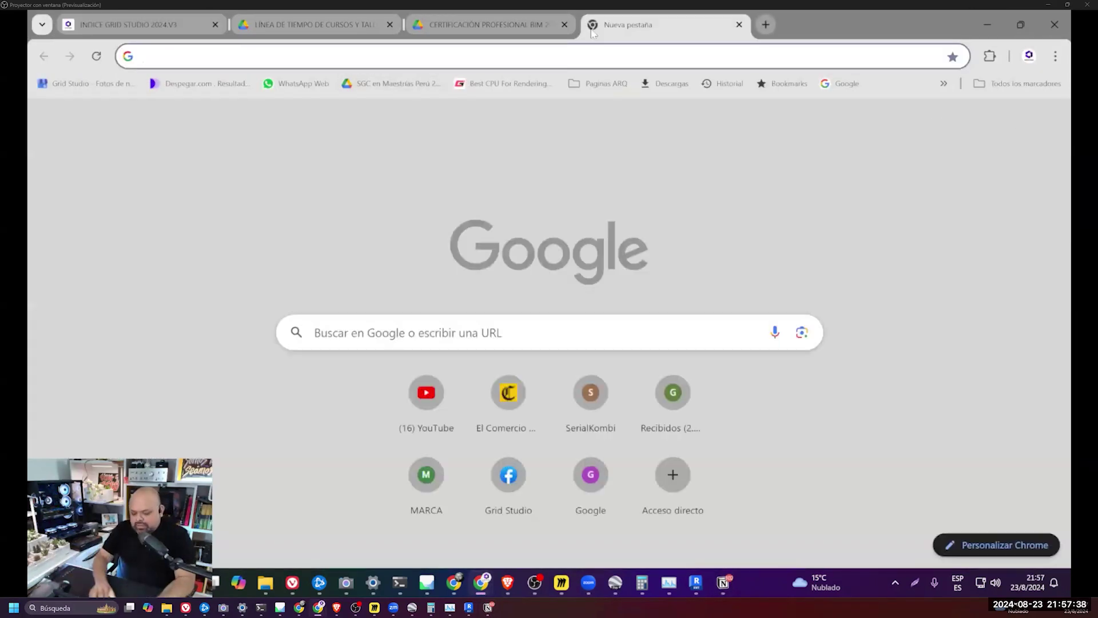
pyautogui.write('in')
pyautogui.click(833, 112)
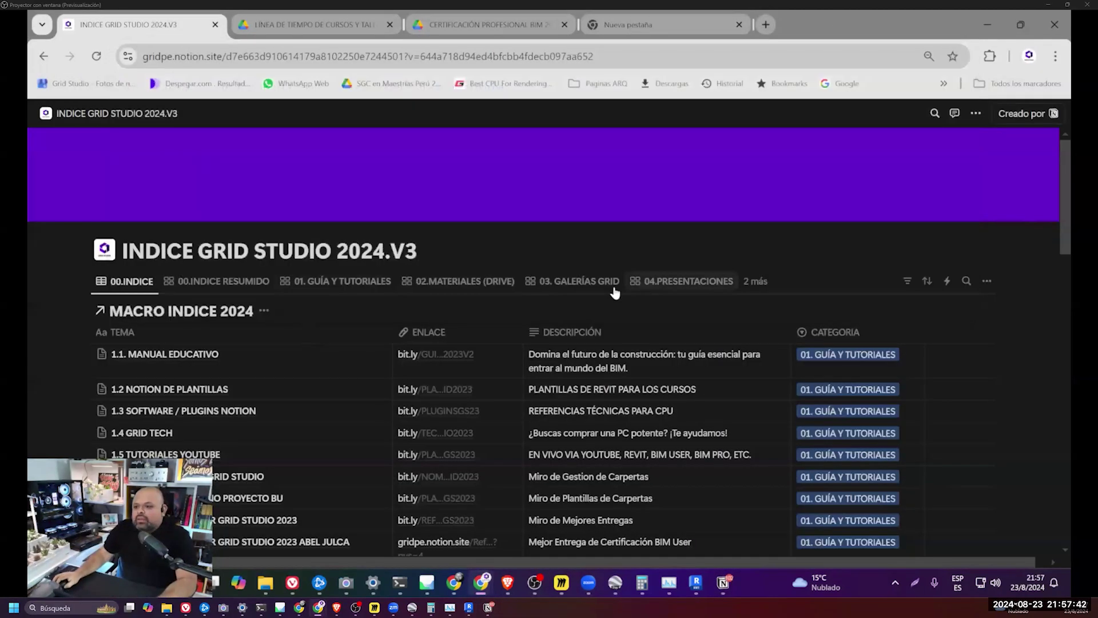
pyautogui.click(342, 280)
pyautogui.scroll(-3, 343, 286)
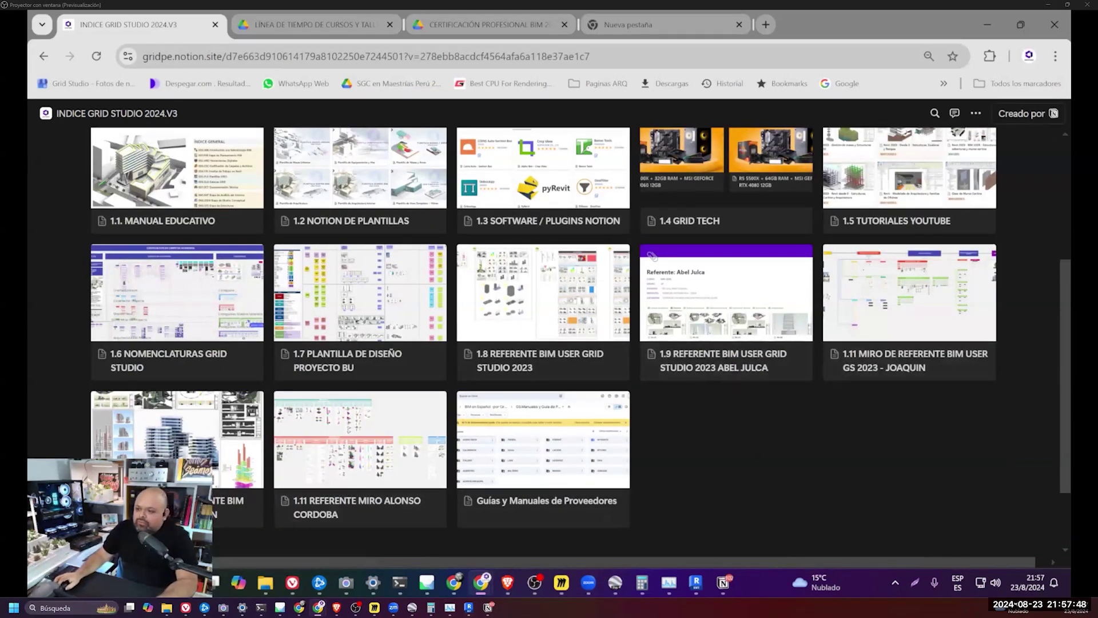
pyautogui.click(344, 506)
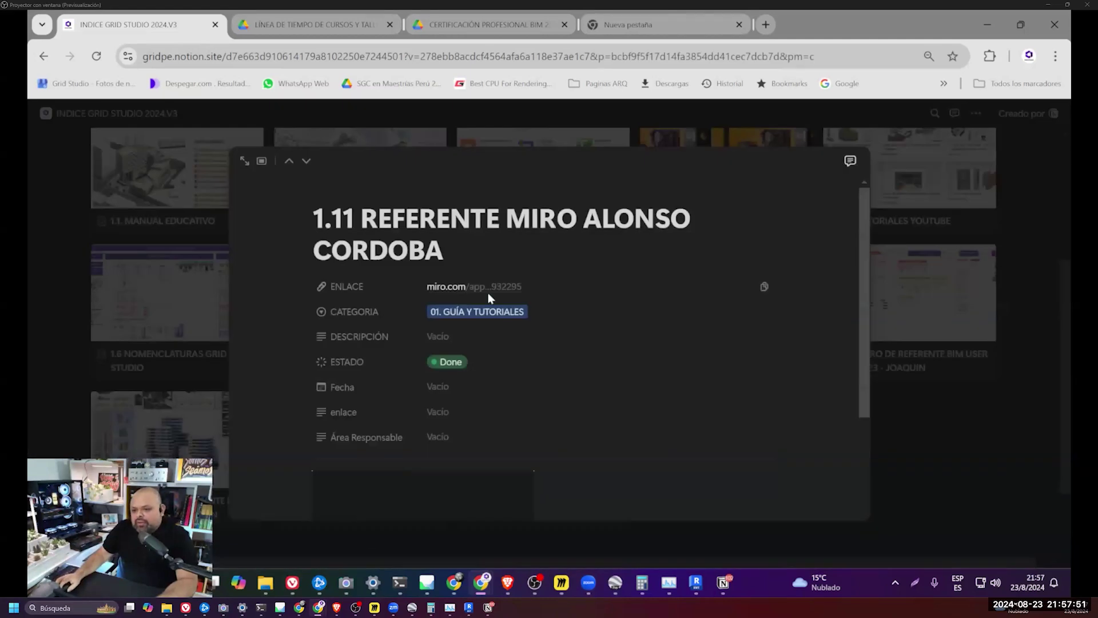
pyautogui.click(488, 289)
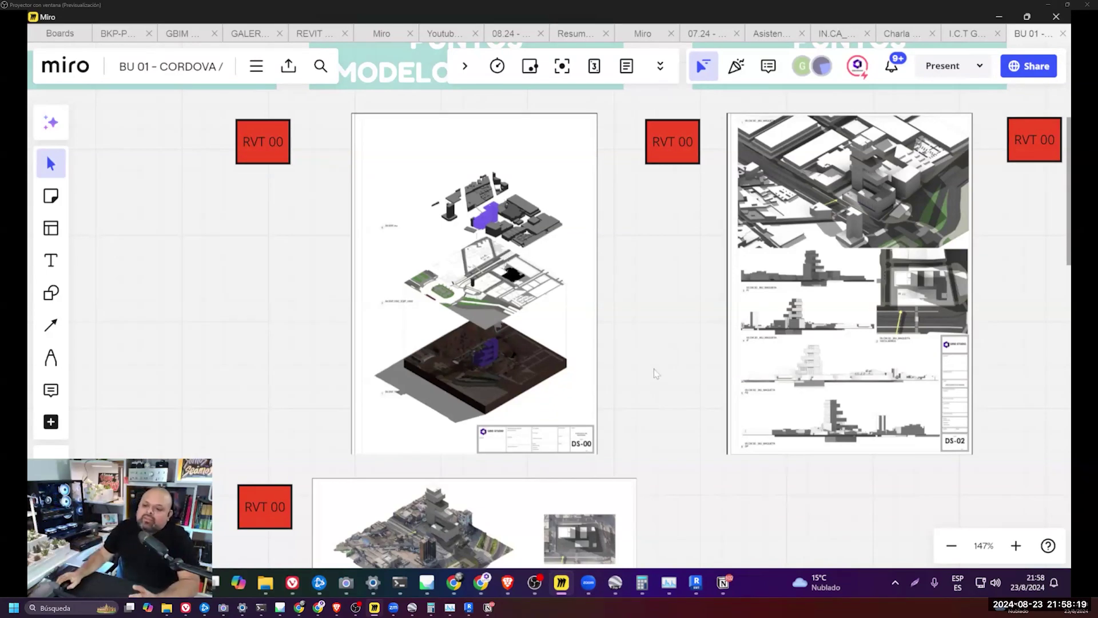
pyautogui.scroll(-3, 610, 345)
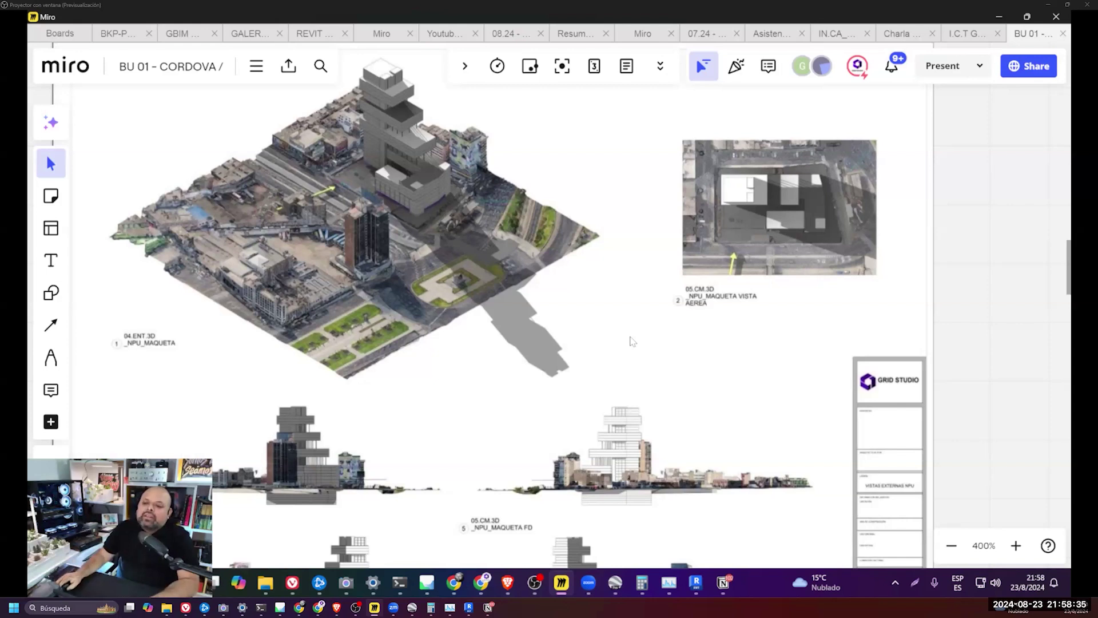
pyautogui.scroll(-10, 658, 320)
pyautogui.scroll(5, 662, 312)
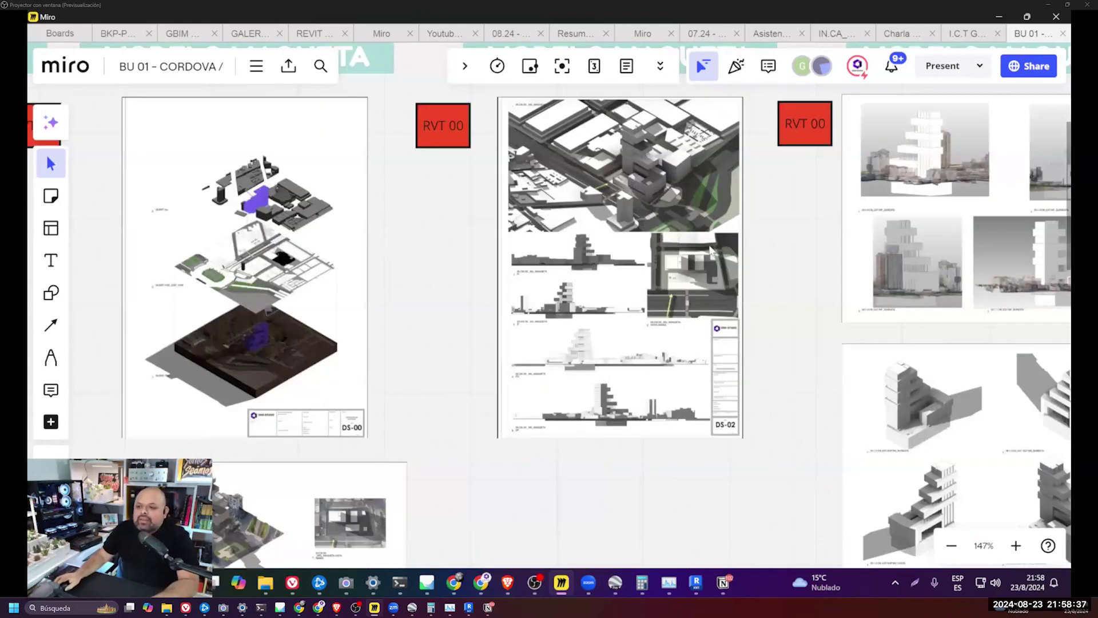
pyautogui.scroll(5, 714, 252)
pyautogui.scroll(-5, 732, 260)
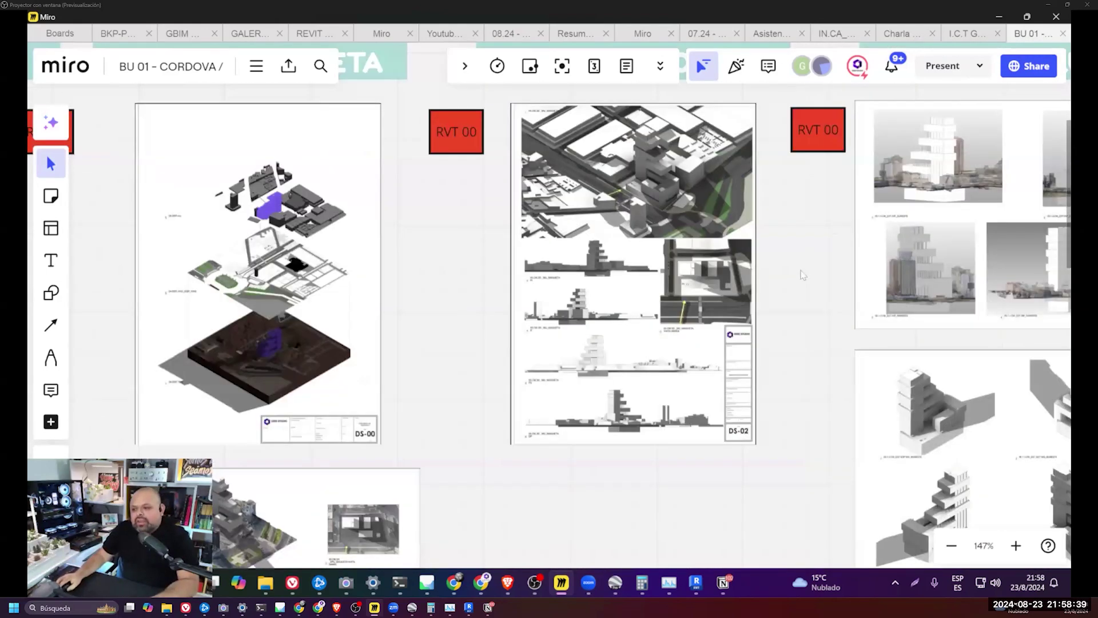
# - Pan across the DISEÑO CONCEPTUAL DS sheets through DS-10 and DS-12
pyautogui.moveTo(732, 261)
pyautogui.mouseDown()
pyautogui.moveTo(632, 346)
pyautogui.moveTo(602, 302)
pyautogui.mouseUp()
pyautogui.hscroll(10, 601, 301)
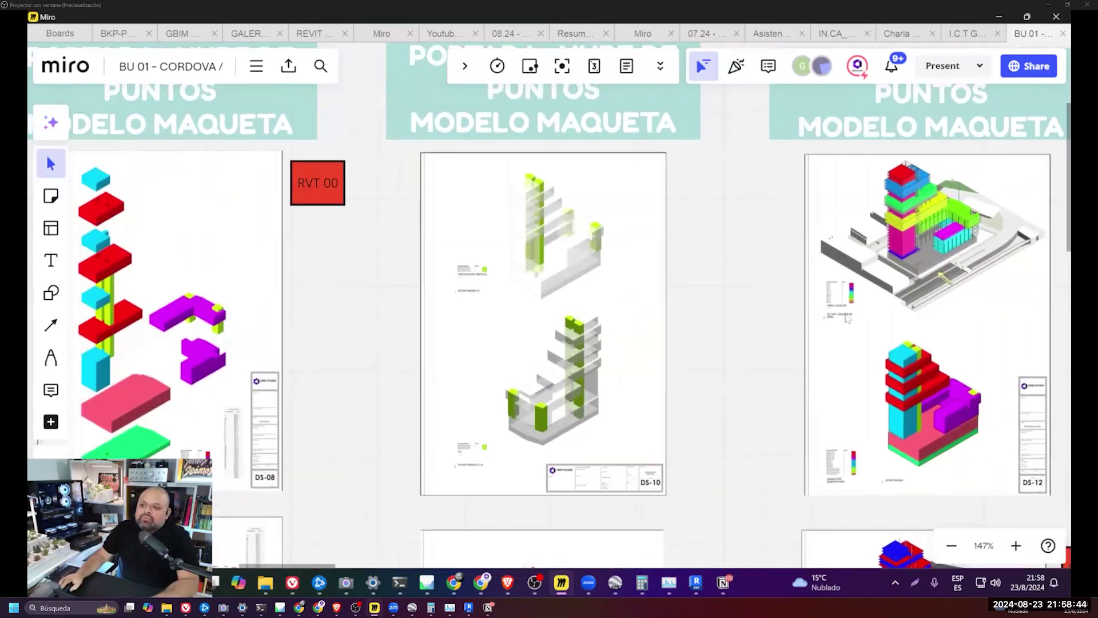
pyautogui.moveTo(908, 303); pyautogui.dragTo(672, 307)
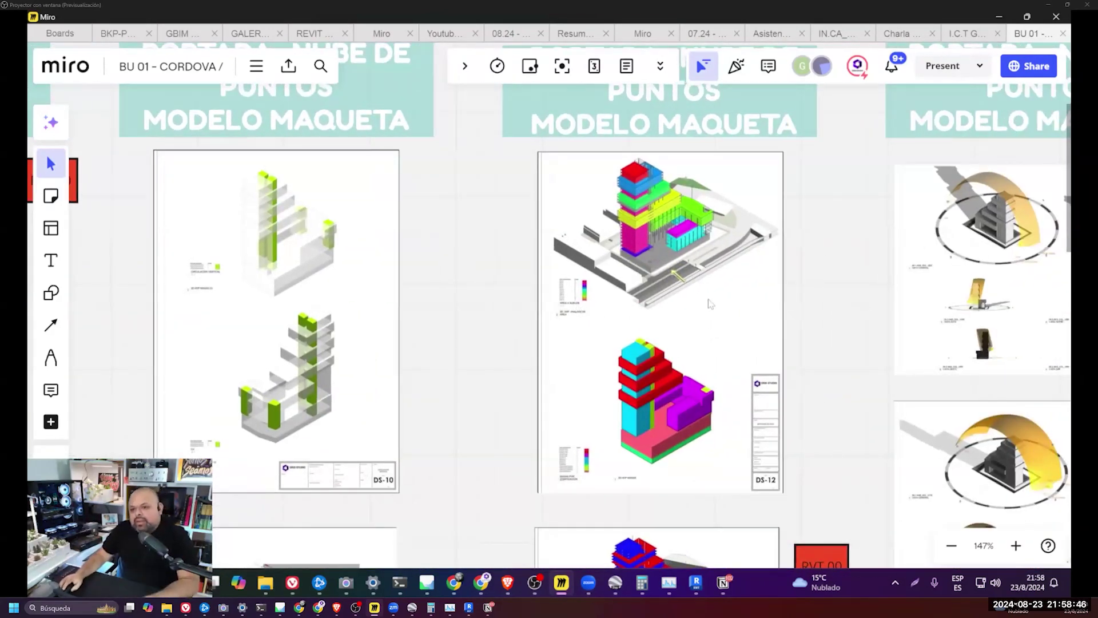
pyautogui.scroll(-5, 672, 307)
pyautogui.hscroll(2, 800, 292)
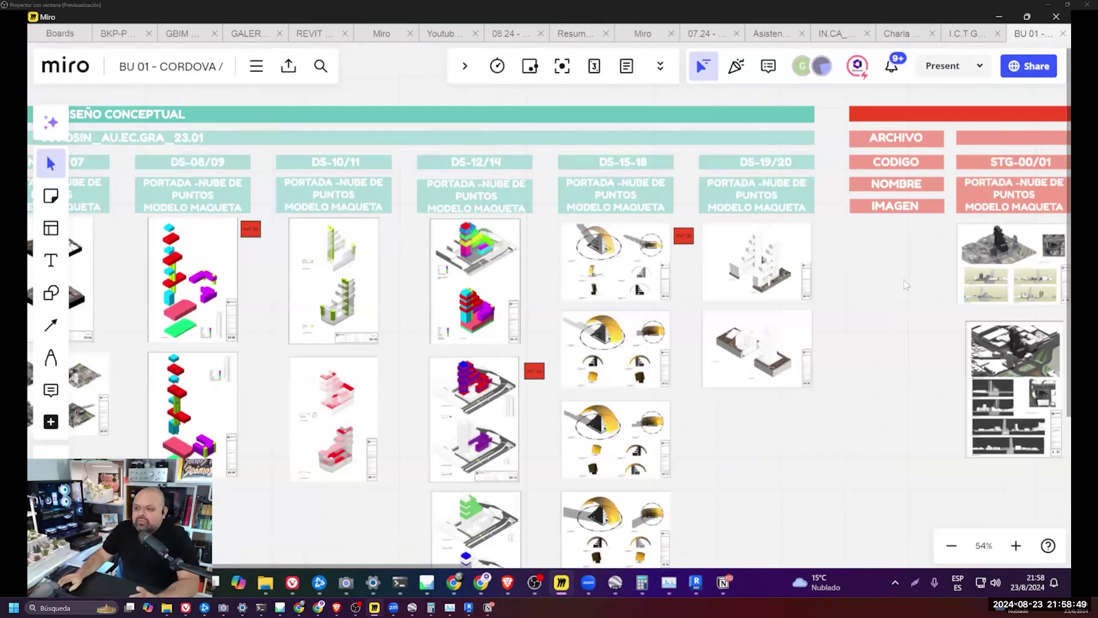
pyautogui.hscroll(10, 905, 284)
pyautogui.scroll(-10, 580, 312)
pyautogui.scroll(5, 580, 311)
pyautogui.scroll(5, 629, 303)
pyautogui.scroll(-5, 658, 300)
pyautogui.scroll(5, 675, 298)
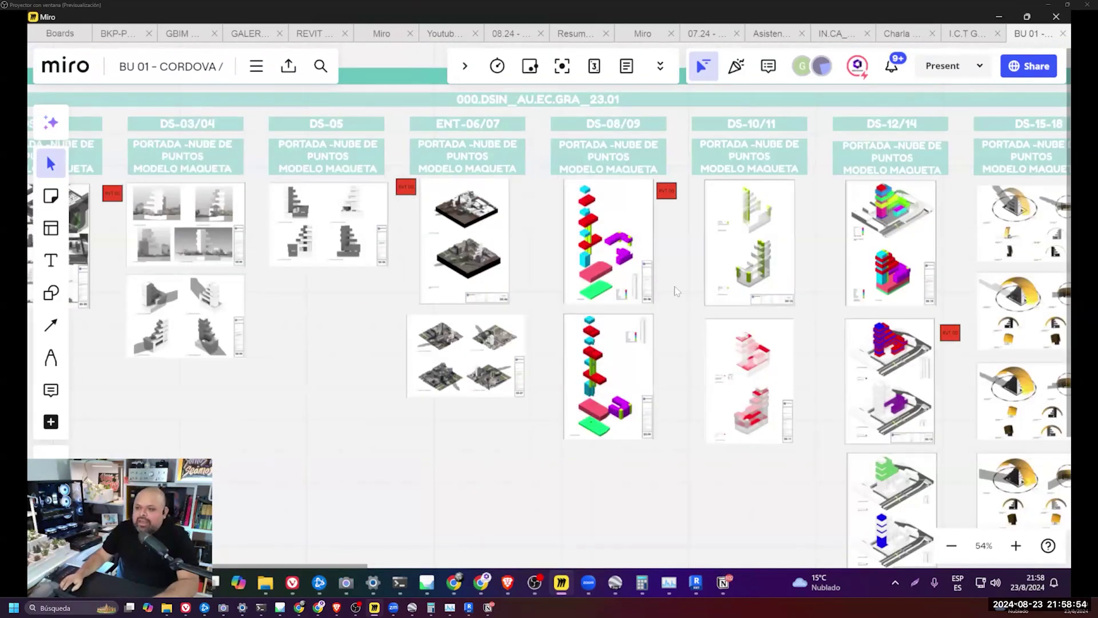
pyautogui.scroll(-5, 675, 298)
pyautogui.scroll(5, 630, 286)
pyautogui.hscroll(5, 522, 256)
pyautogui.hscroll(1, 523, 257)
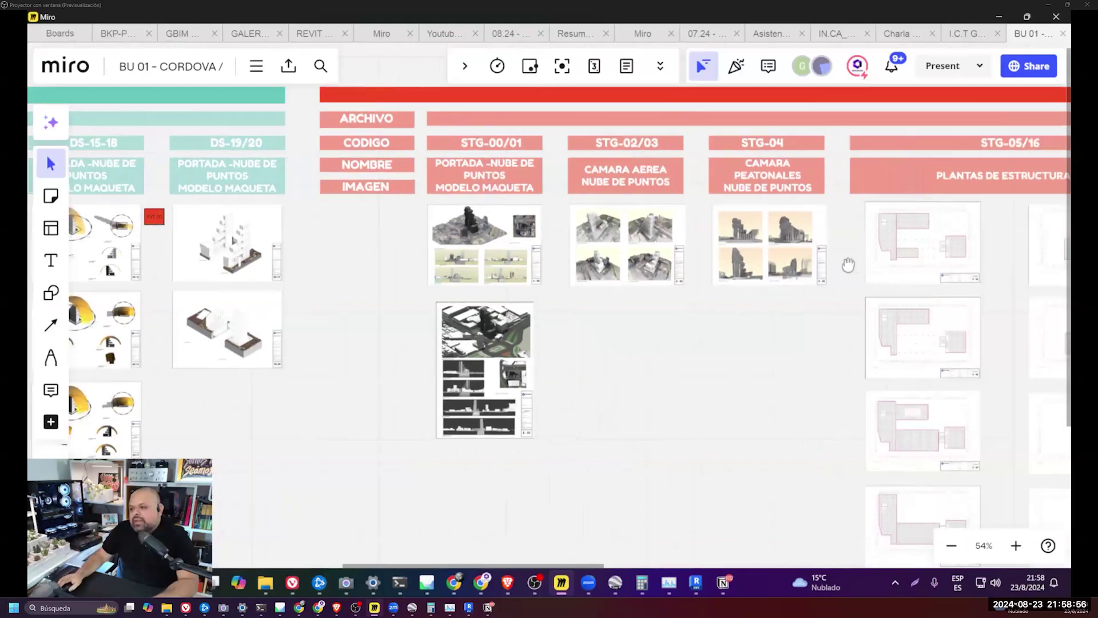
pyautogui.hscroll(4, 566, 245)
pyautogui.hscroll(5, 612, 234)
pyautogui.hscroll(2, 655, 222)
pyautogui.hscroll(5, 658, 229)
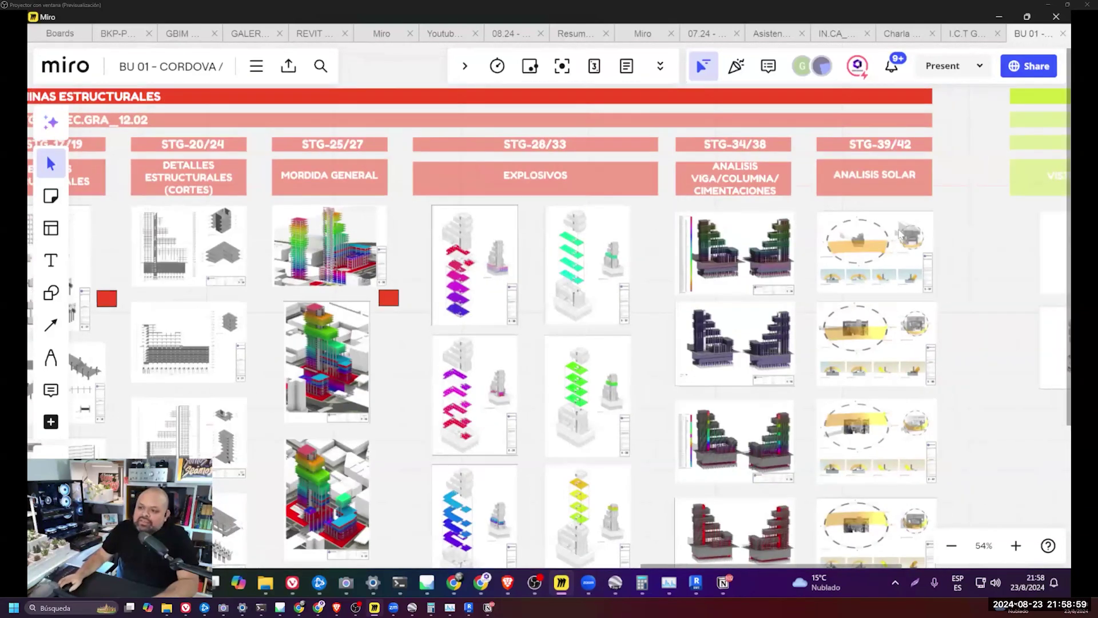
pyautogui.hscroll(5, 662, 237)
pyautogui.hscroll(5, 666, 245)
pyautogui.hscroll(6, 670, 252)
pyautogui.hscroll(-5, 670, 252)
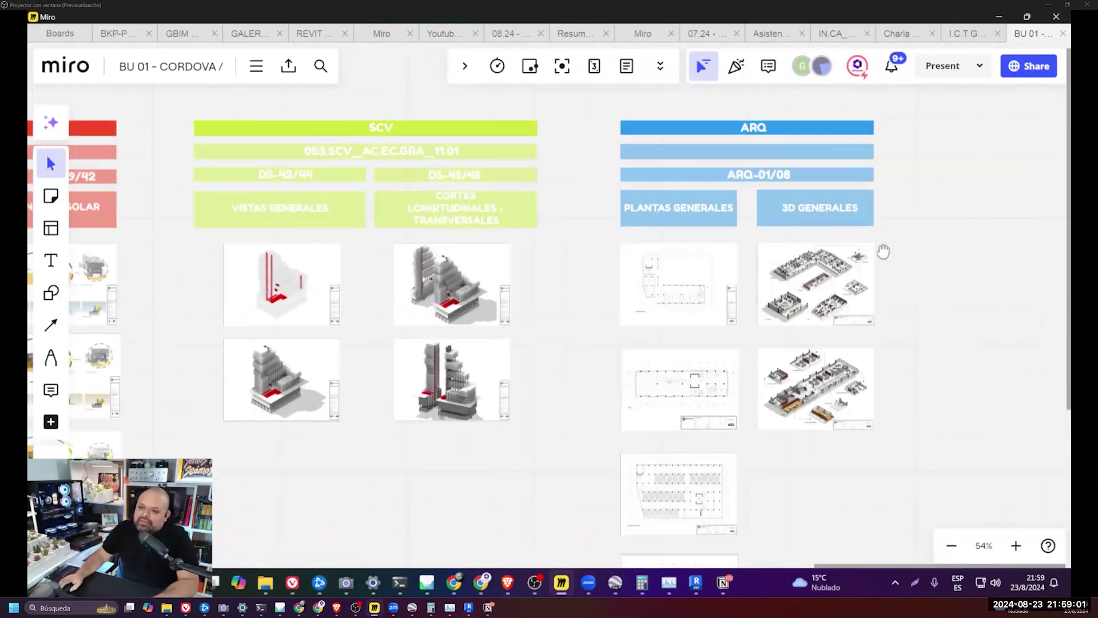
pyautogui.hscroll(-5, 745, 223)
pyautogui.hscroll(-3, 747, 231)
pyautogui.hscroll(-1, 643, 243)
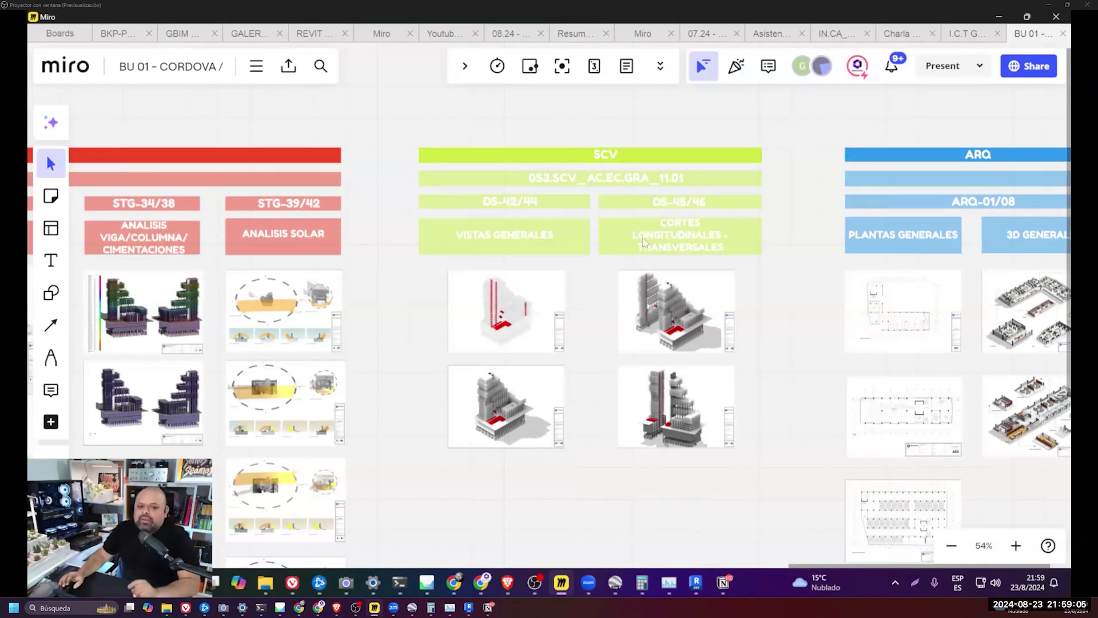
pyautogui.hscroll(5, 644, 243)
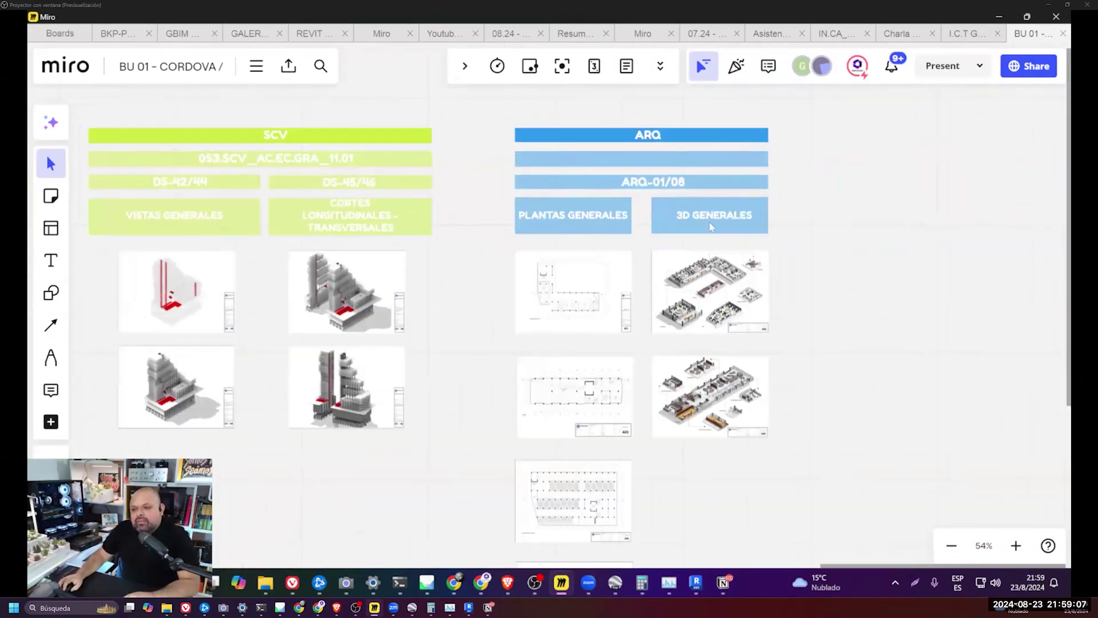
pyautogui.moveTo(805, 532); pyautogui.dragTo(473, 110)
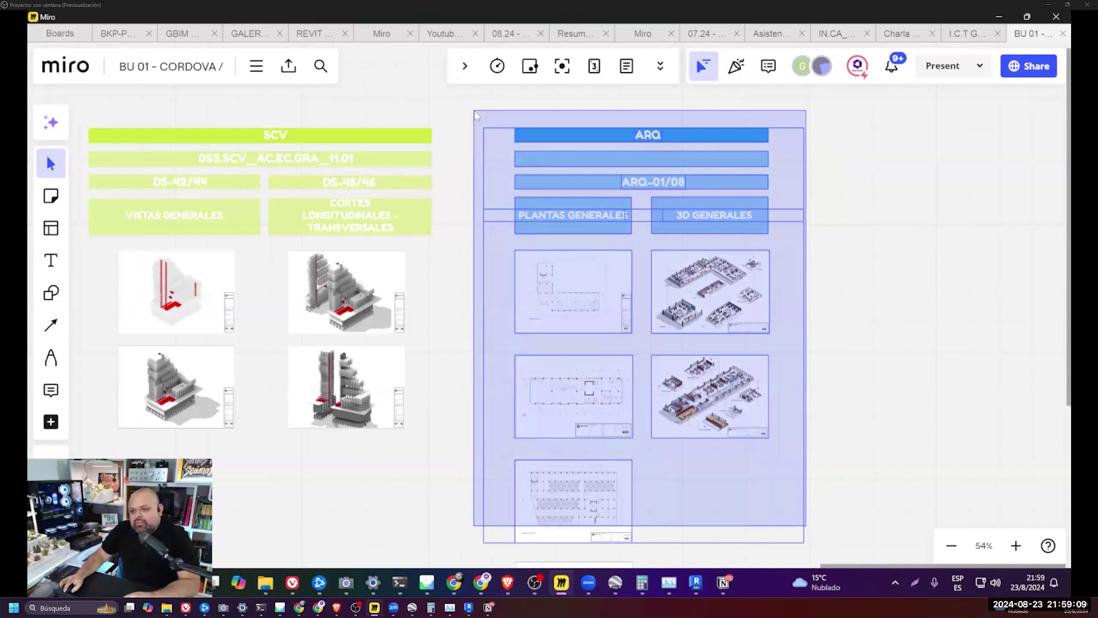
pyautogui.click(858, 278)
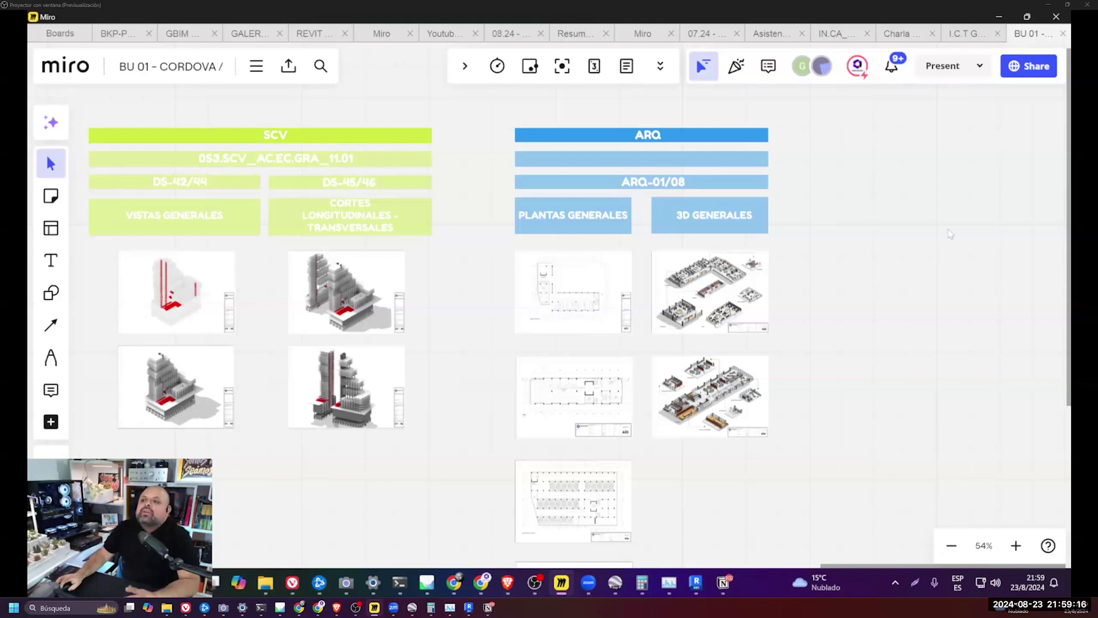
# - Pan to the green SCV and blue ARQ sheet groups and marquee-select the ARQ group
pyautogui.scroll(-5, 451, 331)
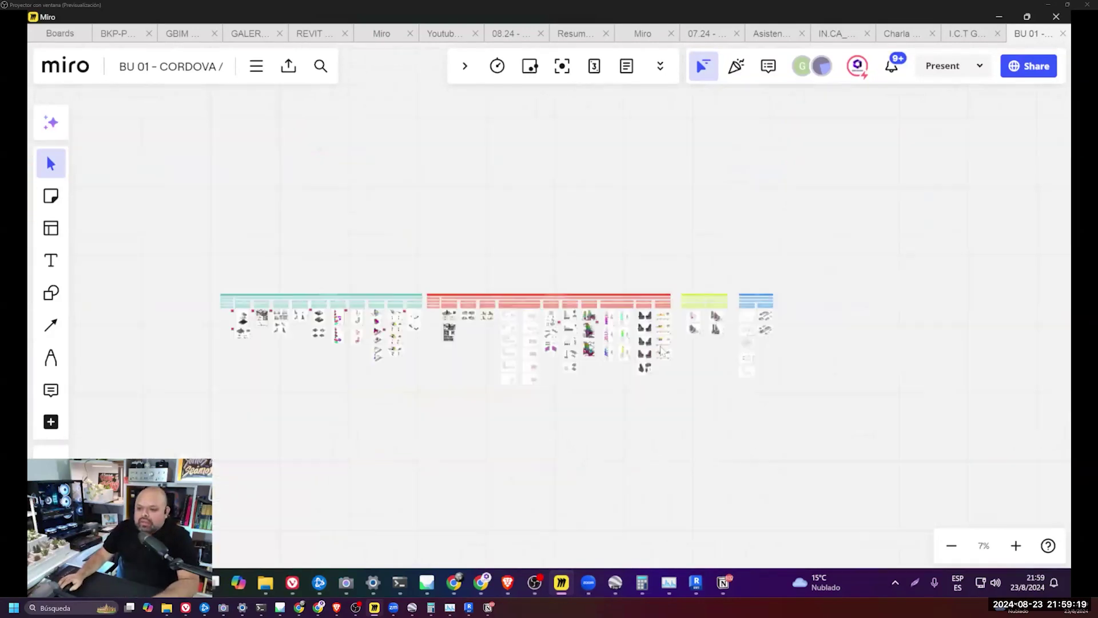
pyautogui.scroll(2, 702, 354)
pyautogui.hscroll(-3, 878, 387)
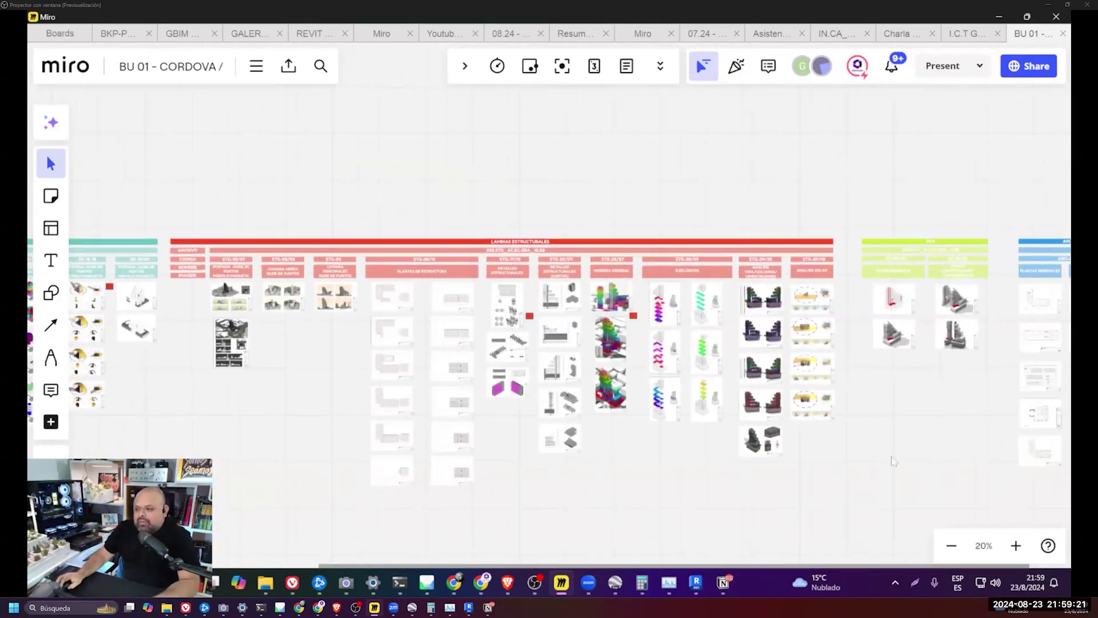
pyautogui.hscroll(-3, 910, 456)
pyautogui.moveTo(931, 452); pyautogui.dragTo(420, 182)
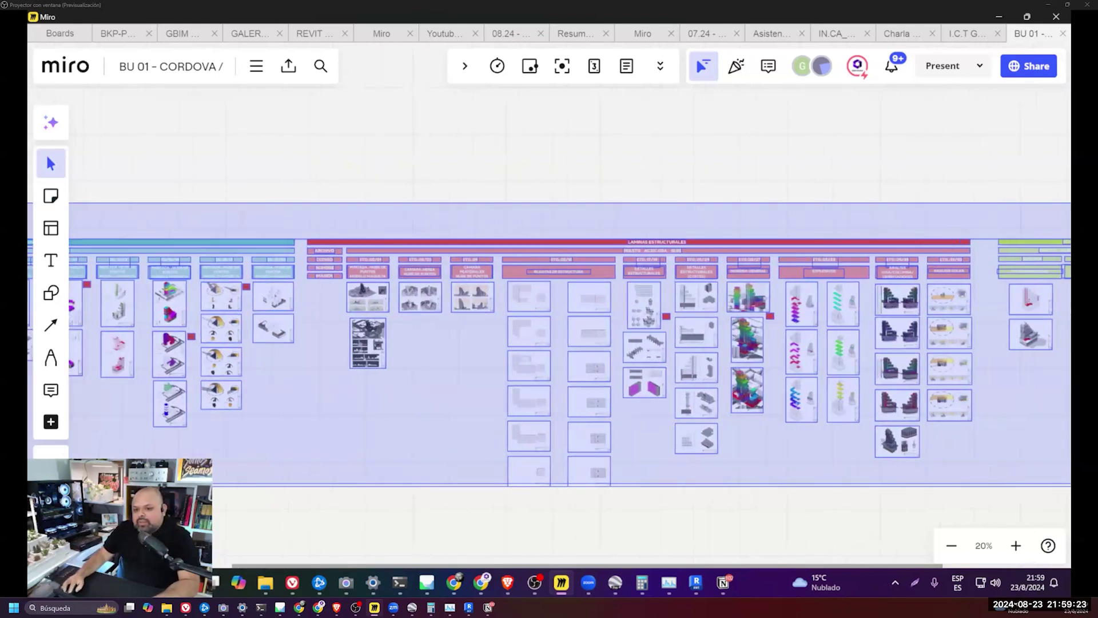
pyautogui.moveTo(852, 172); pyautogui.dragTo(355, 180, button='right')
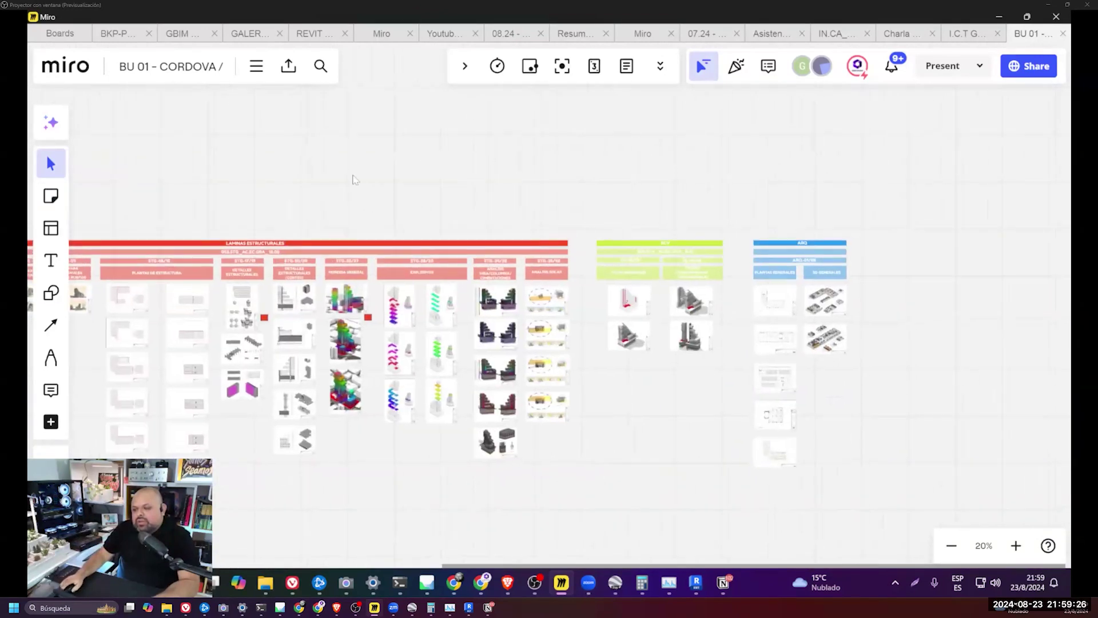
pyautogui.moveTo(896, 474); pyautogui.dragTo(731, 207)
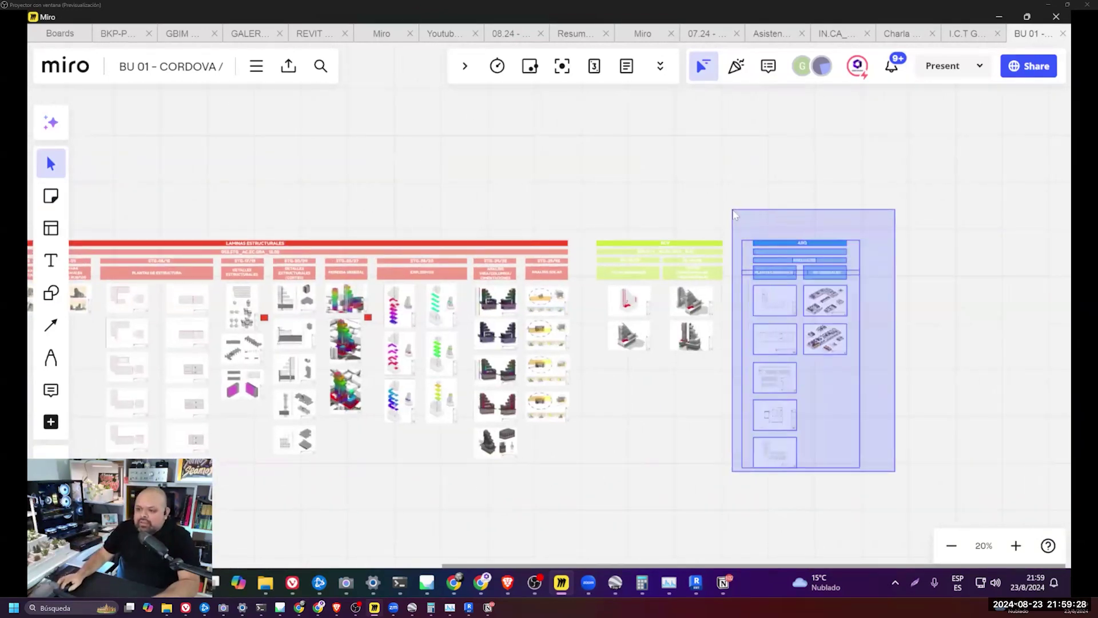
# - Reframe the SCV and ARQ sheets, zoom out to 7%, then into Diseño Conceptual at 54%
pyautogui.scroll(5, 852, 317)
pyautogui.scroll(5, 853, 316)
pyautogui.scroll(-5, 824, 291)
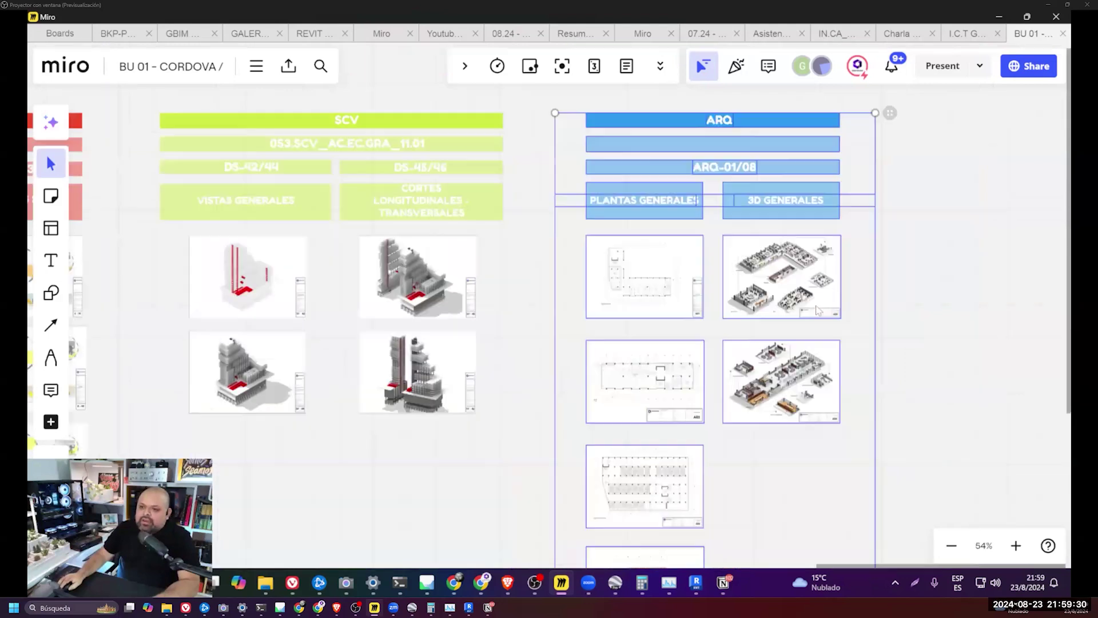
pyautogui.moveTo(681, 180); pyautogui.dragTo(629, 228, button='right')
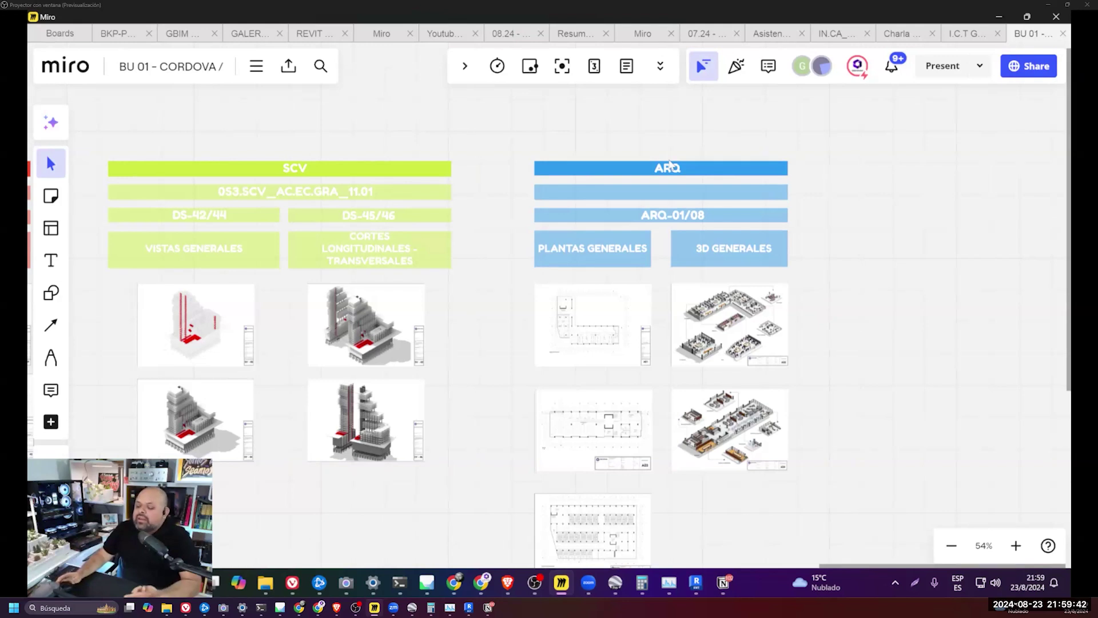
pyautogui.moveTo(804, 131); pyautogui.dragTo(625, 184)
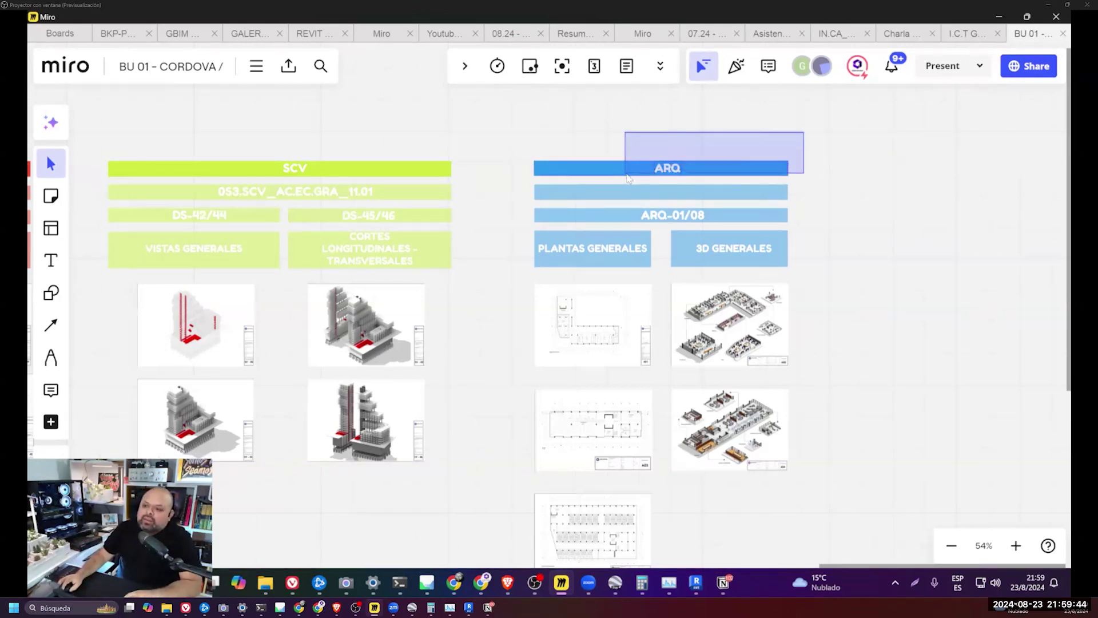
pyautogui.click(899, 327)
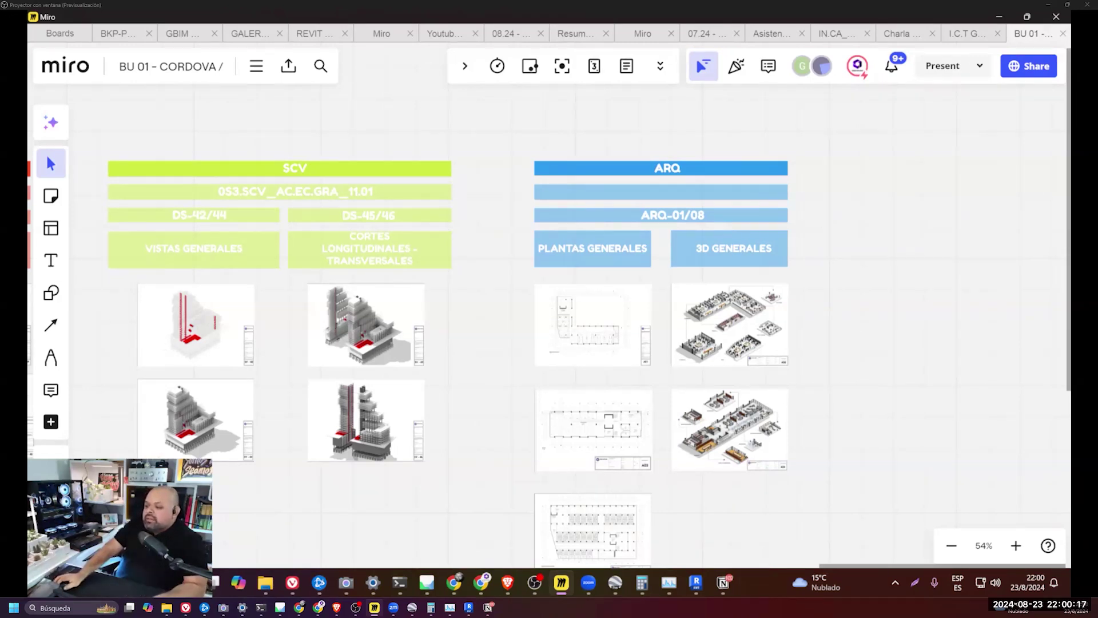
pyautogui.scroll(-10, 915, 430)
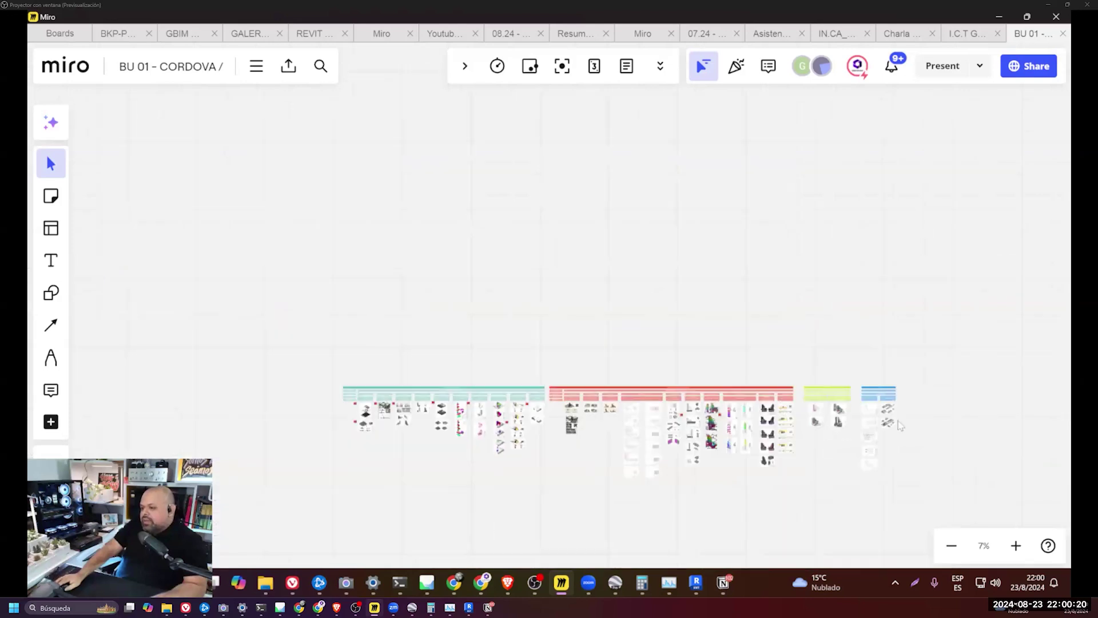
pyautogui.scroll(10, 420, 429)
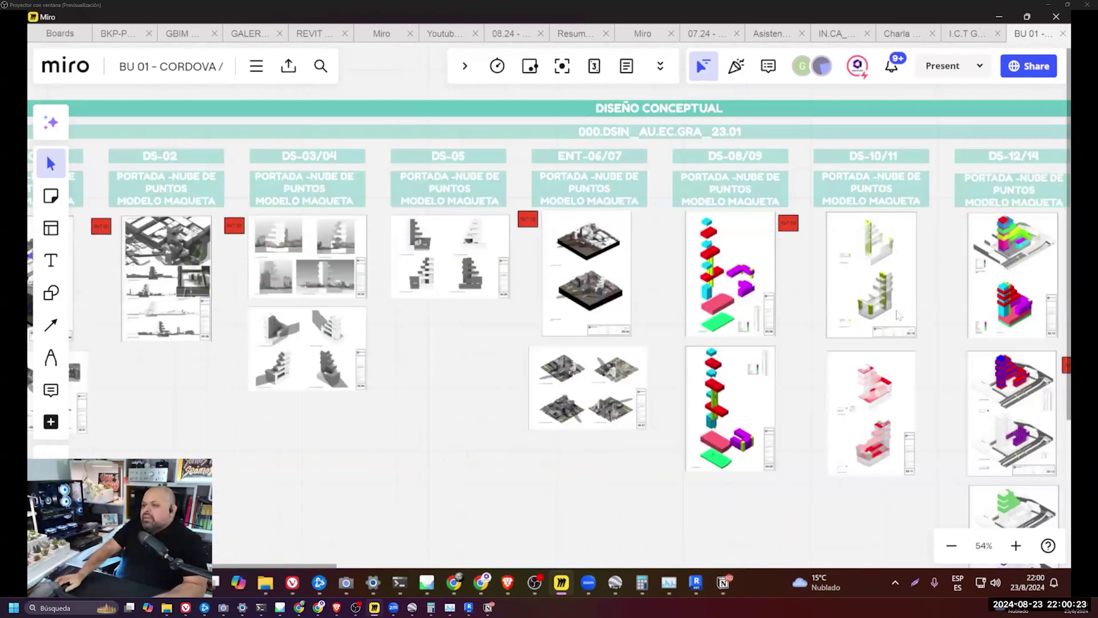
# - Go to youtube.com, search 'grid studio', and open the Grid Studio channel page
pyautogui.click(999, 17)
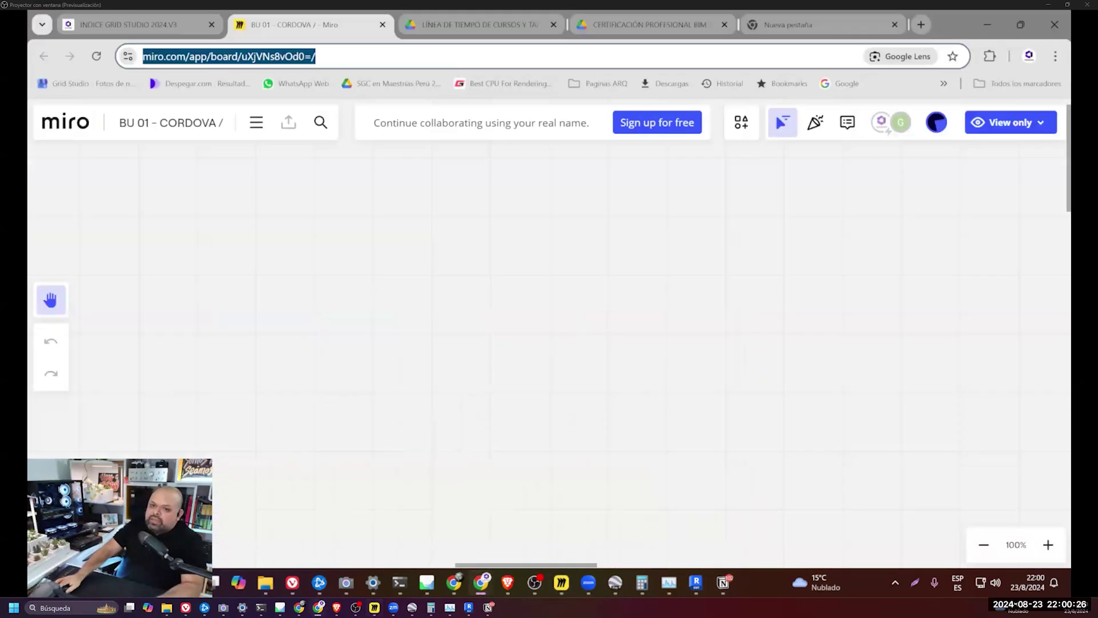
pyautogui.write('youtube.com')
pyautogui.press('Return')
pyautogui.write('gr')
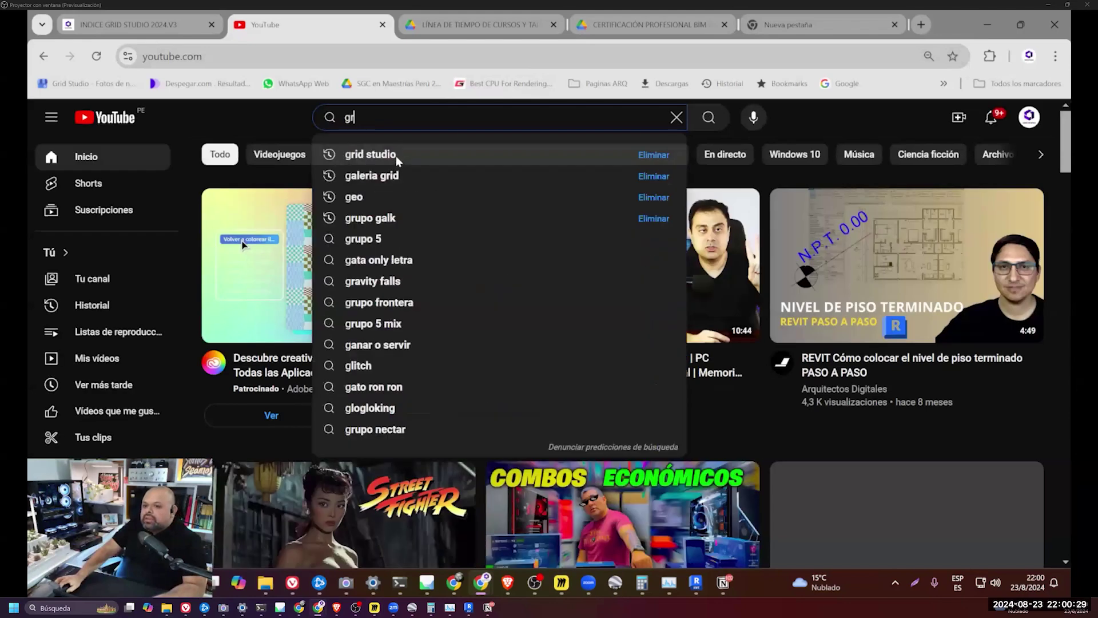
pyautogui.click(404, 159)
pyautogui.click(586, 393)
# - Find the 'Tutoriales - Revit desde cero' playlist in the channel's playlists and start it
pyautogui.click(422, 426)
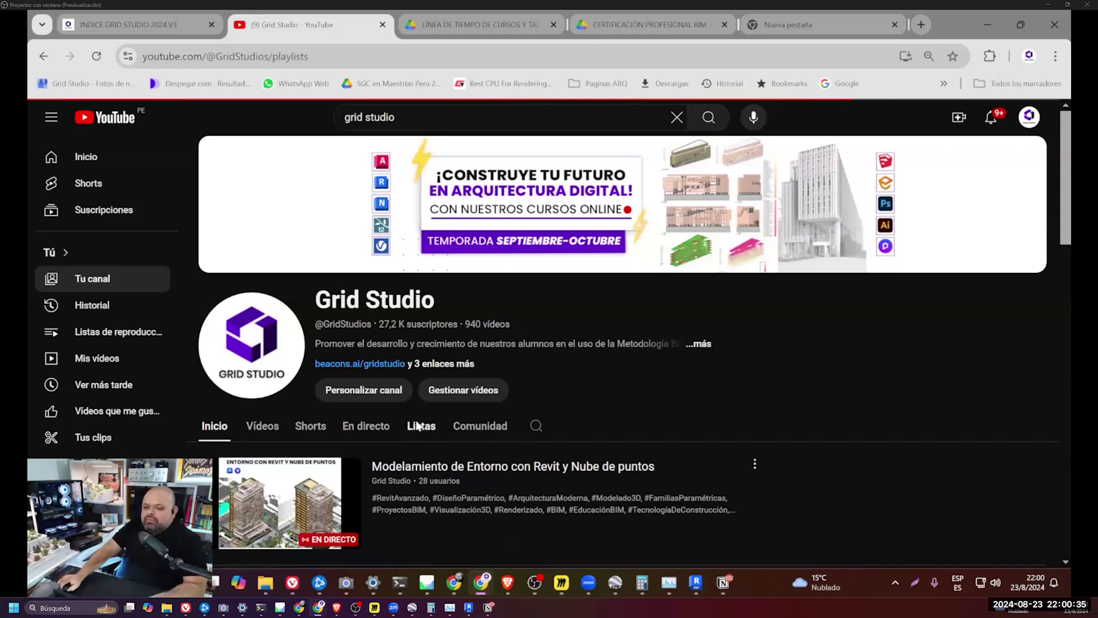
pyautogui.click(367, 426)
pyautogui.scroll(-1, 426, 361)
pyautogui.click(426, 361)
pyautogui.scroll(-2, 424, 360)
pyautogui.scroll(-1, 412, 393)
pyautogui.click(421, 363)
pyautogui.scroll(-2, 341, 427)
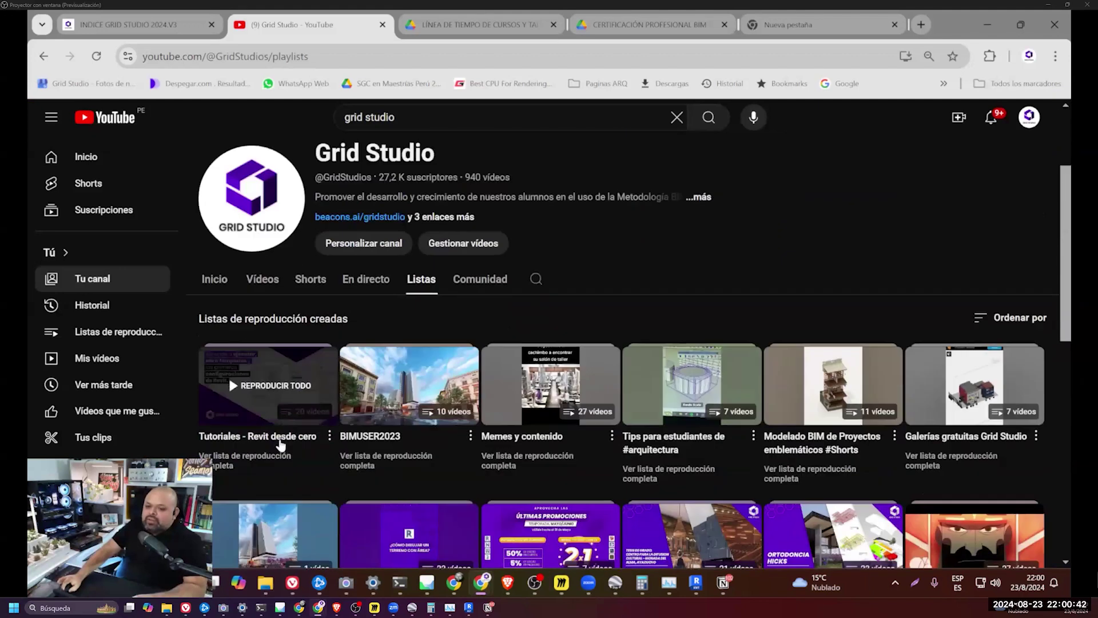
pyautogui.click(280, 440)
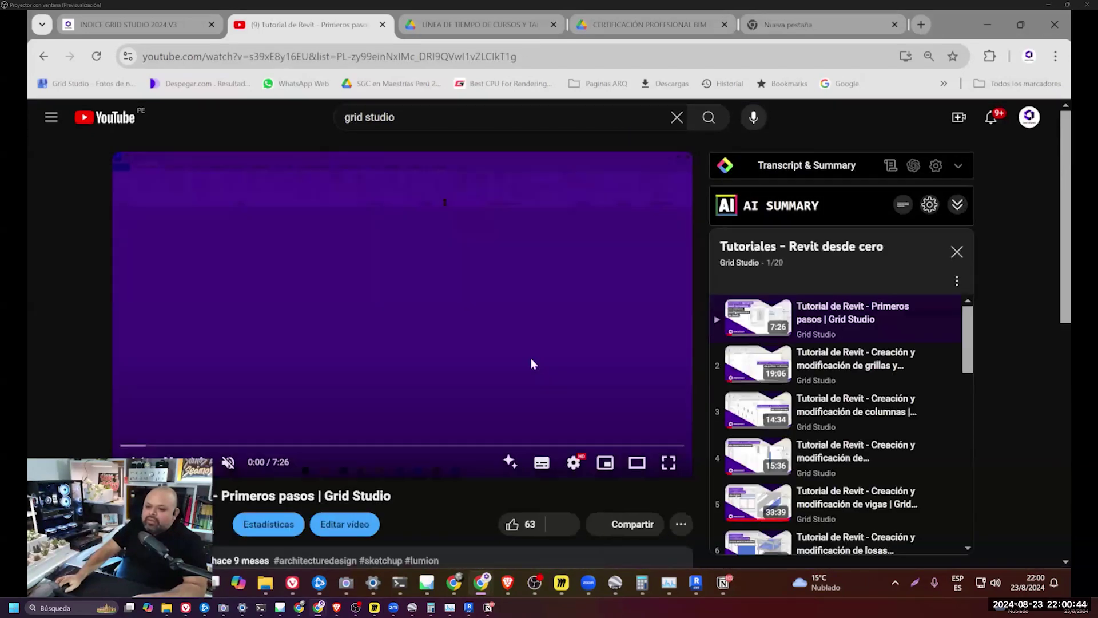
# - Review all 20 videos in the Revit playlist panel, then return to Grid Studio's playlists page
pyautogui.scroll(-5, 892, 364)
pyautogui.scroll(-4, 892, 364)
pyautogui.scroll(-2, 887, 366)
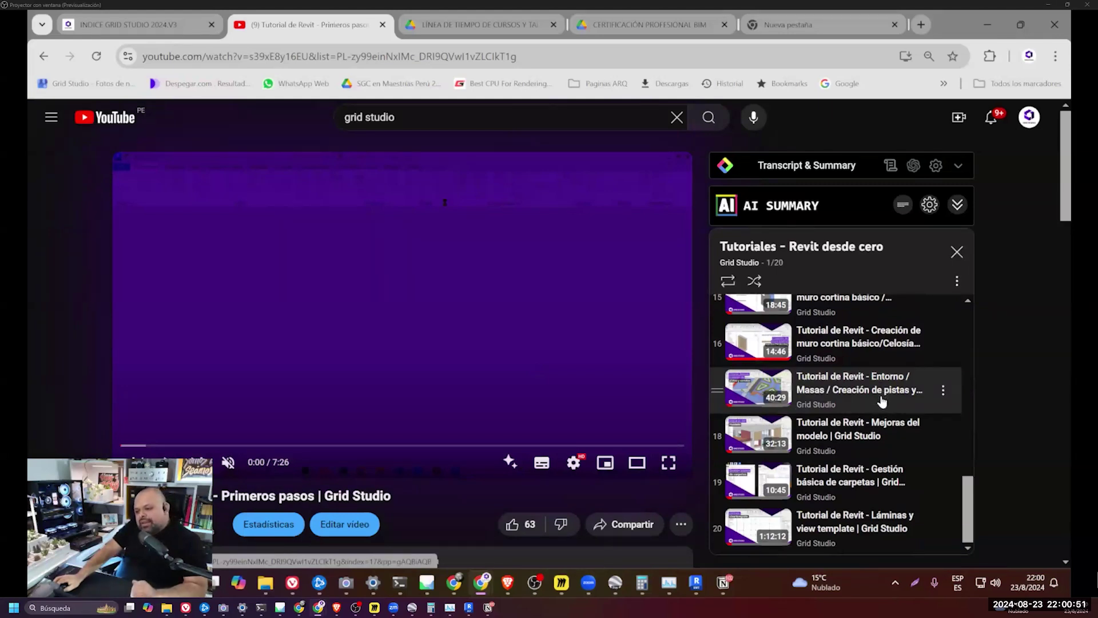
pyautogui.scroll(4, 883, 402)
pyautogui.scroll(3, 886, 401)
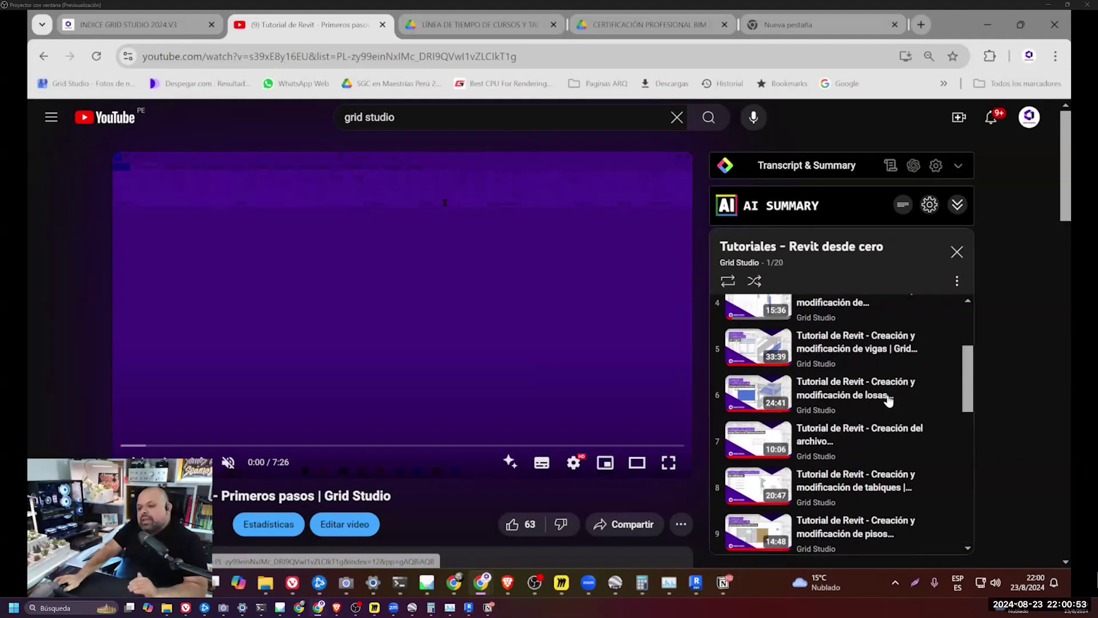
pyautogui.scroll(4, 888, 399)
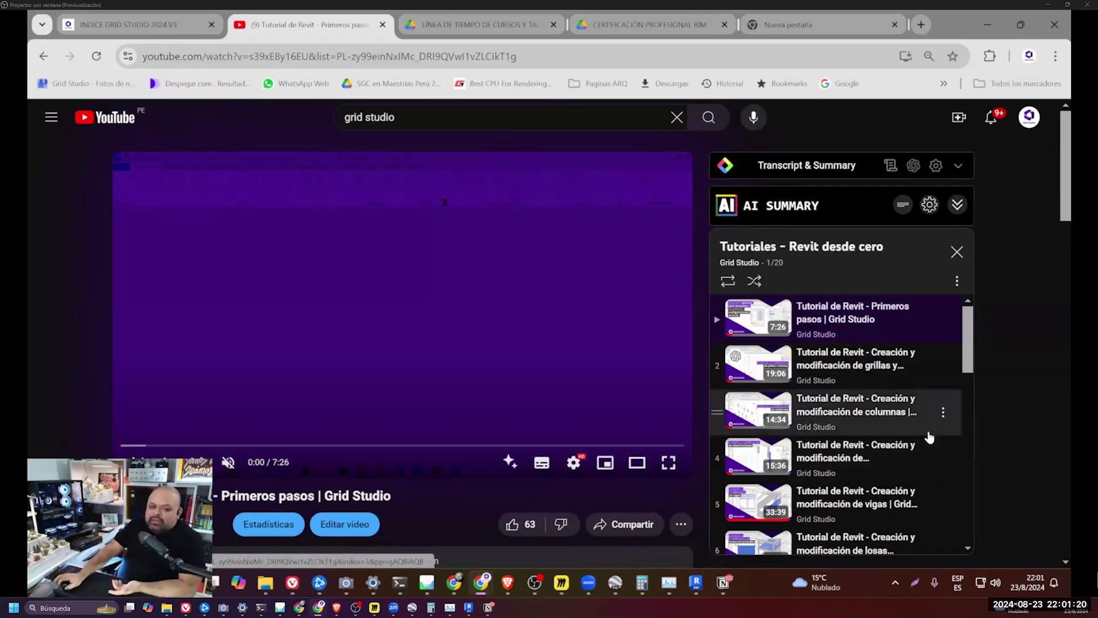
pyautogui.scroll(-1, 520, 300)
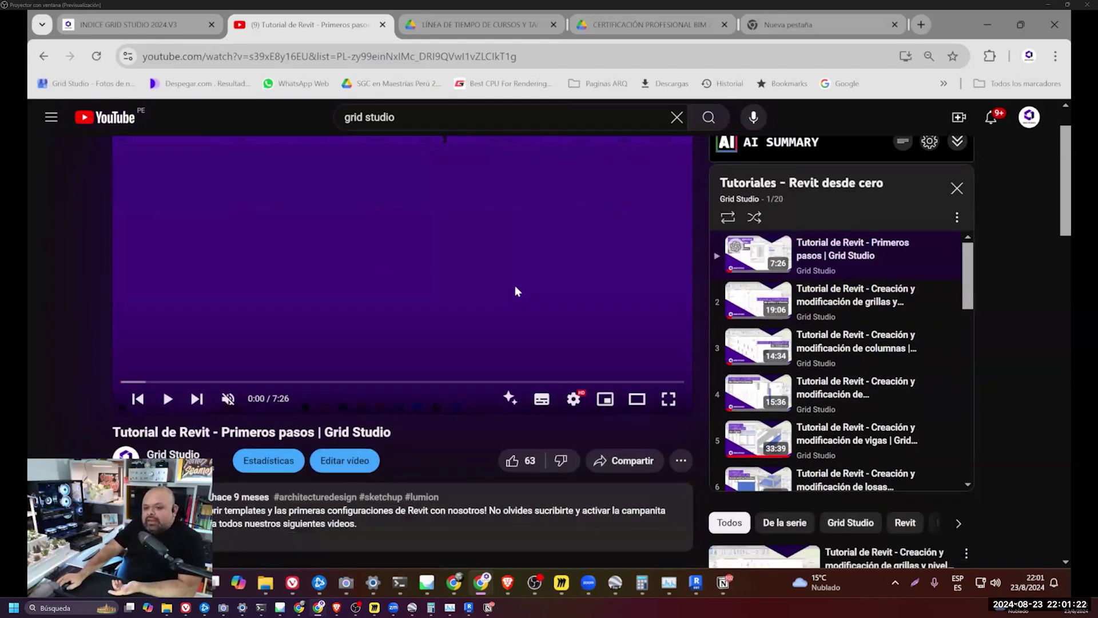
pyautogui.scroll(-3, 824, 329)
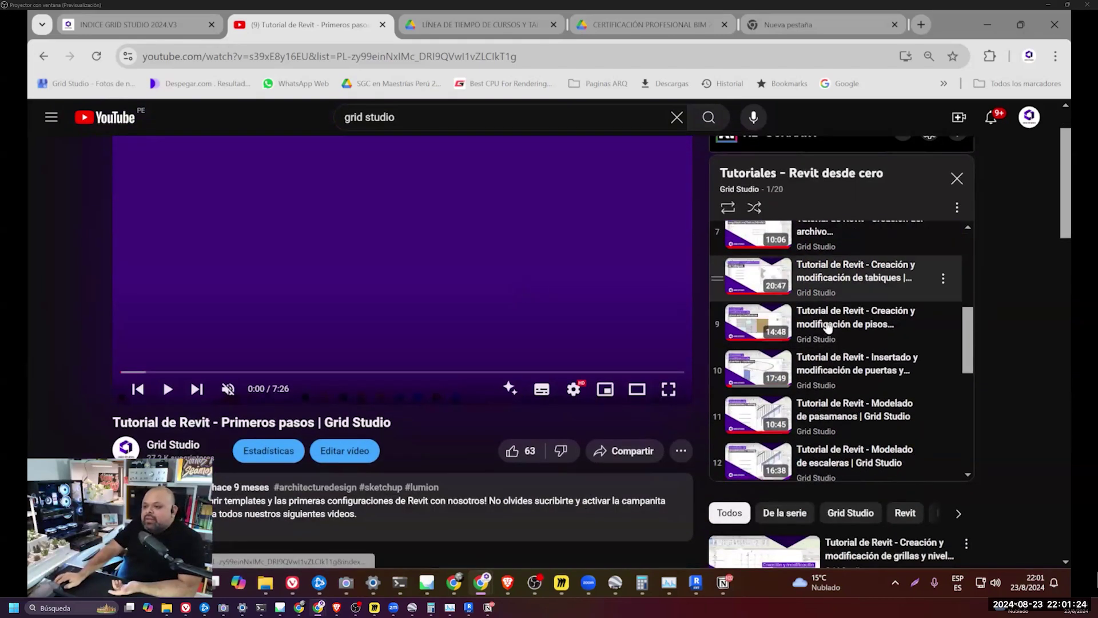
pyautogui.scroll(-3, 829, 325)
pyautogui.scroll(-3, 832, 325)
pyautogui.scroll(-2, 835, 325)
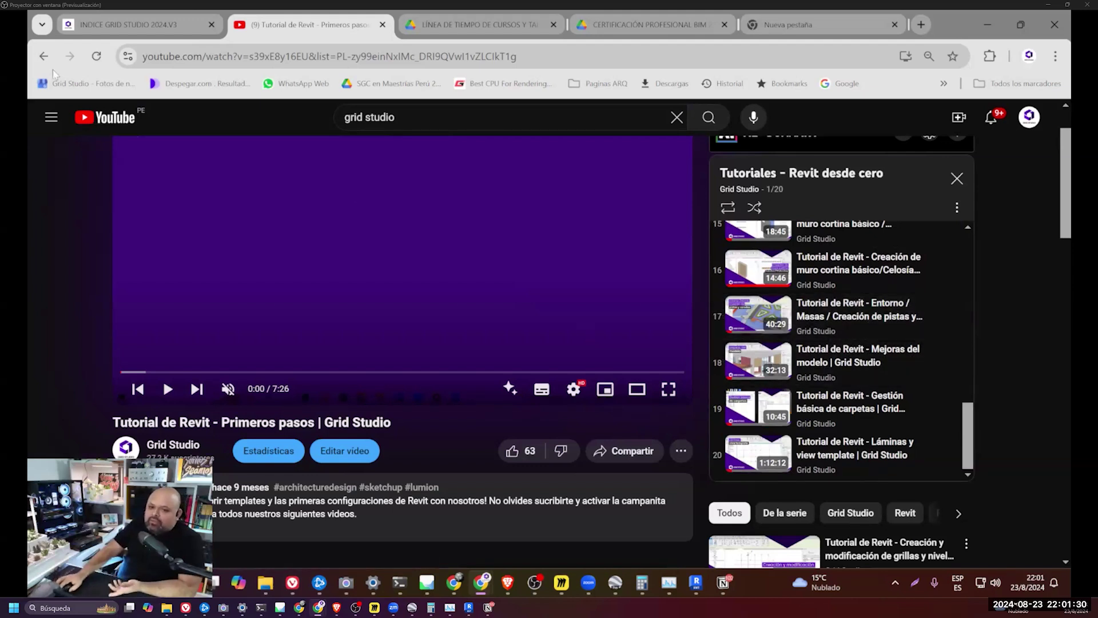
pyautogui.click(42, 56)
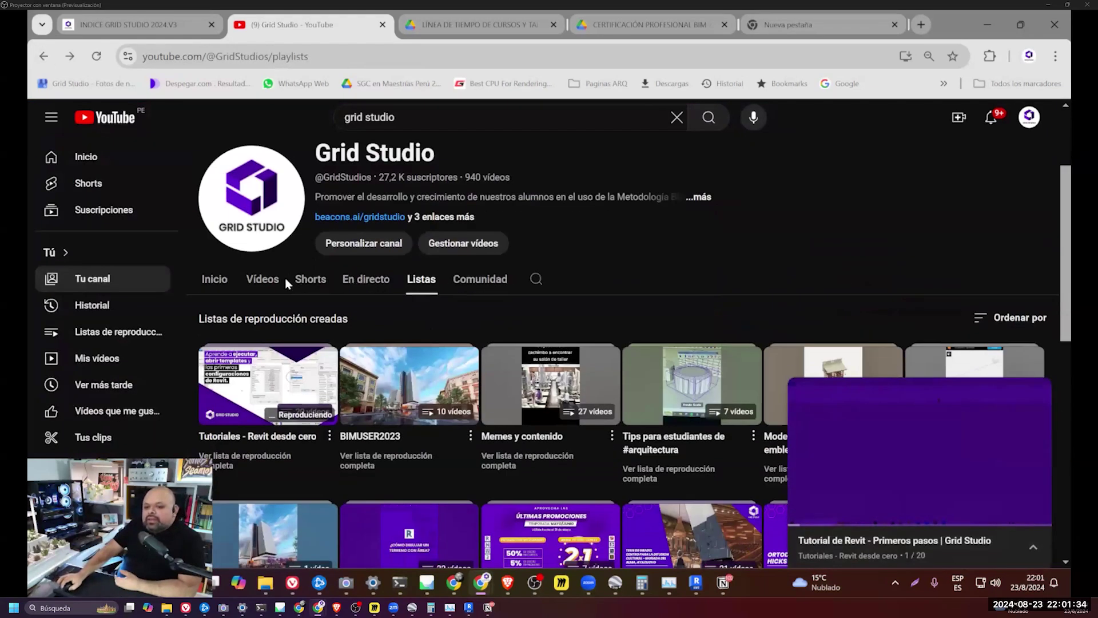
# - Show Grid Studio's Vídeos uploads without the mini-player, down to the 'Revit para viviendas unifamiliares' workshops
pyautogui.click(279, 279)
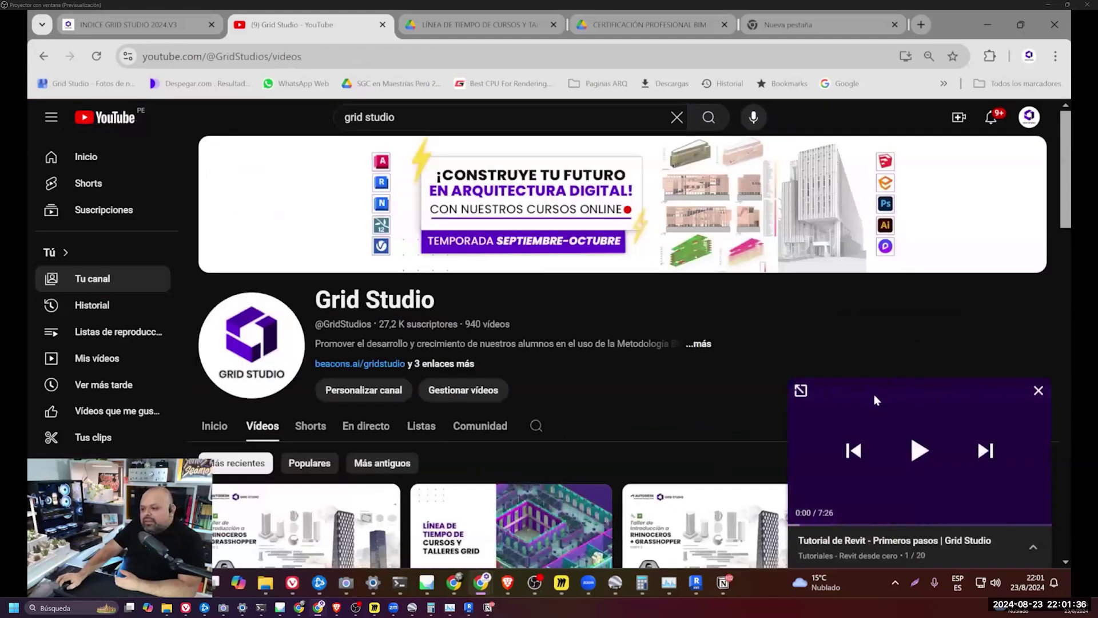
pyautogui.click(1036, 387)
pyautogui.scroll(-1, 825, 350)
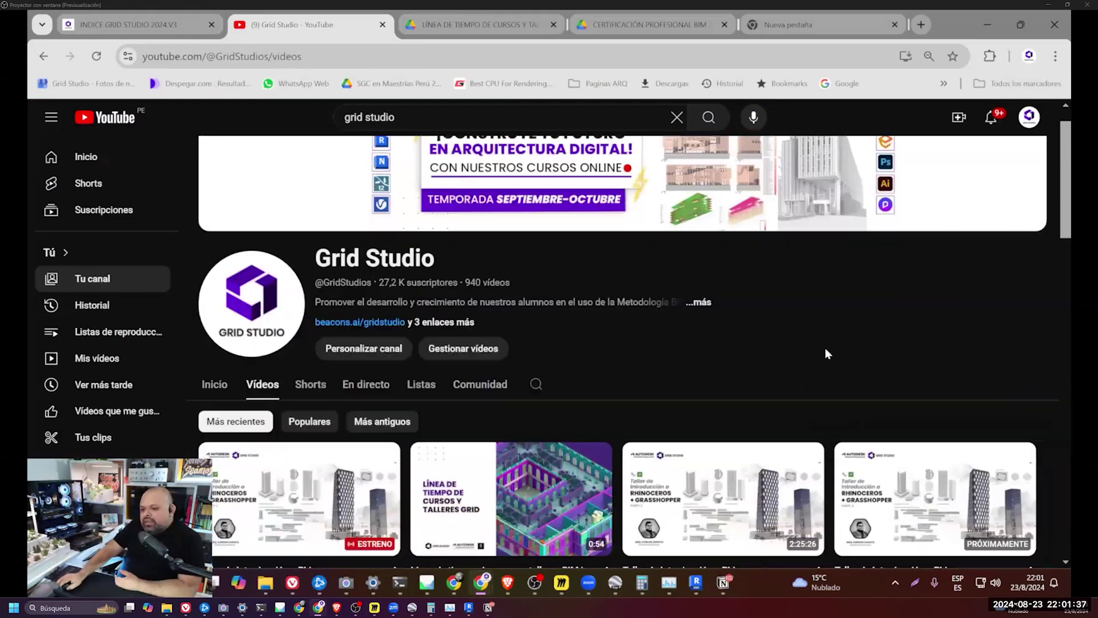
pyautogui.scroll(-3, 852, 399)
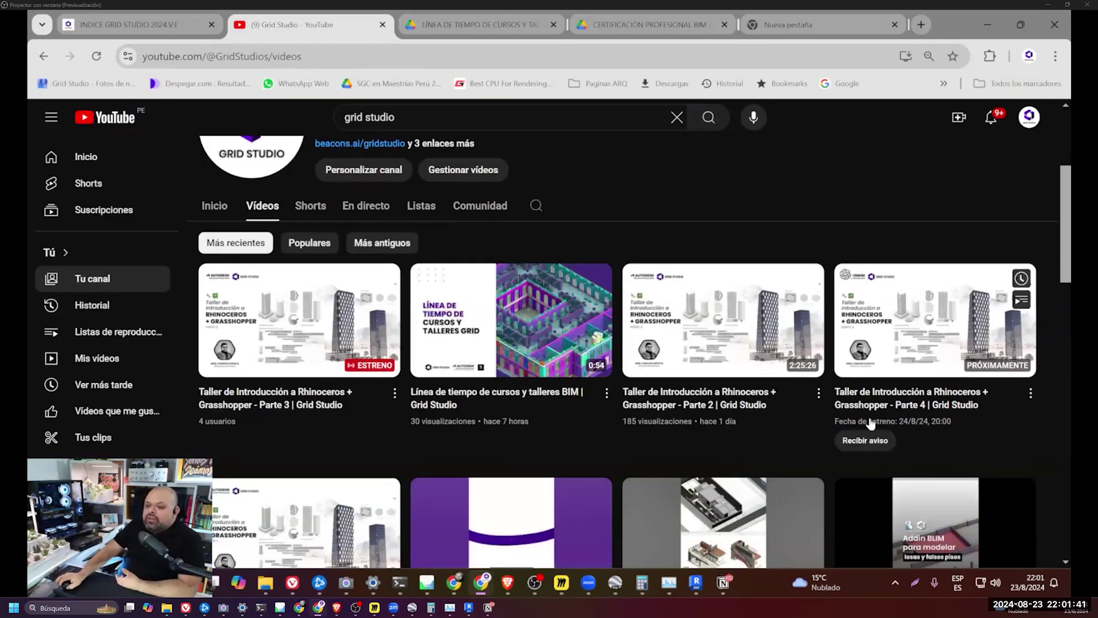
pyautogui.scroll(-3, 320, 411)
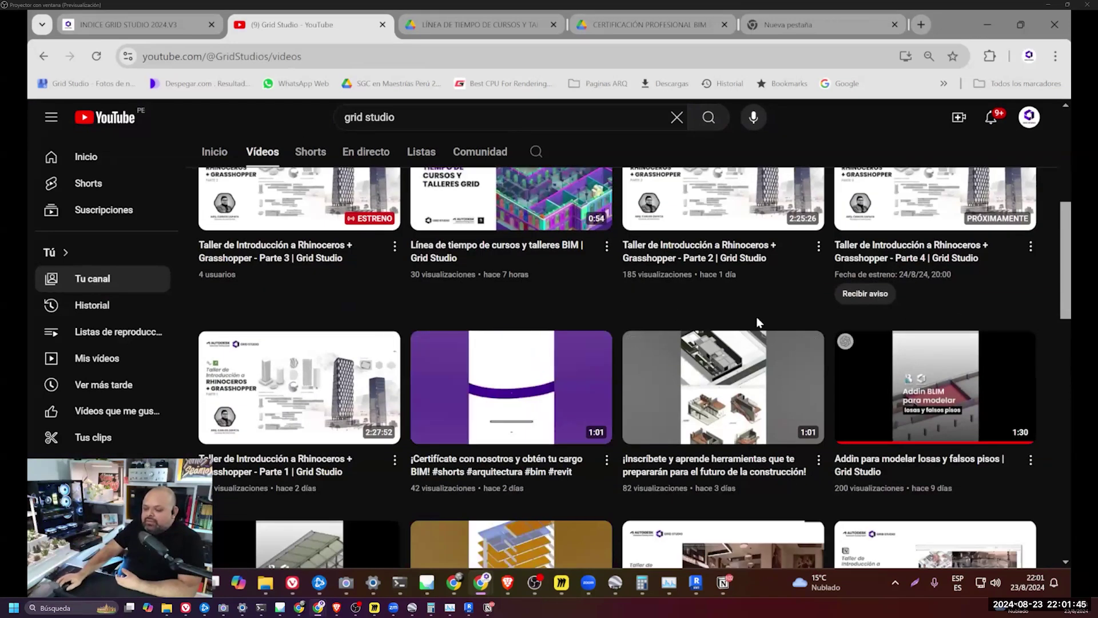
pyautogui.scroll(-1, 759, 322)
pyautogui.scroll(-2, 926, 383)
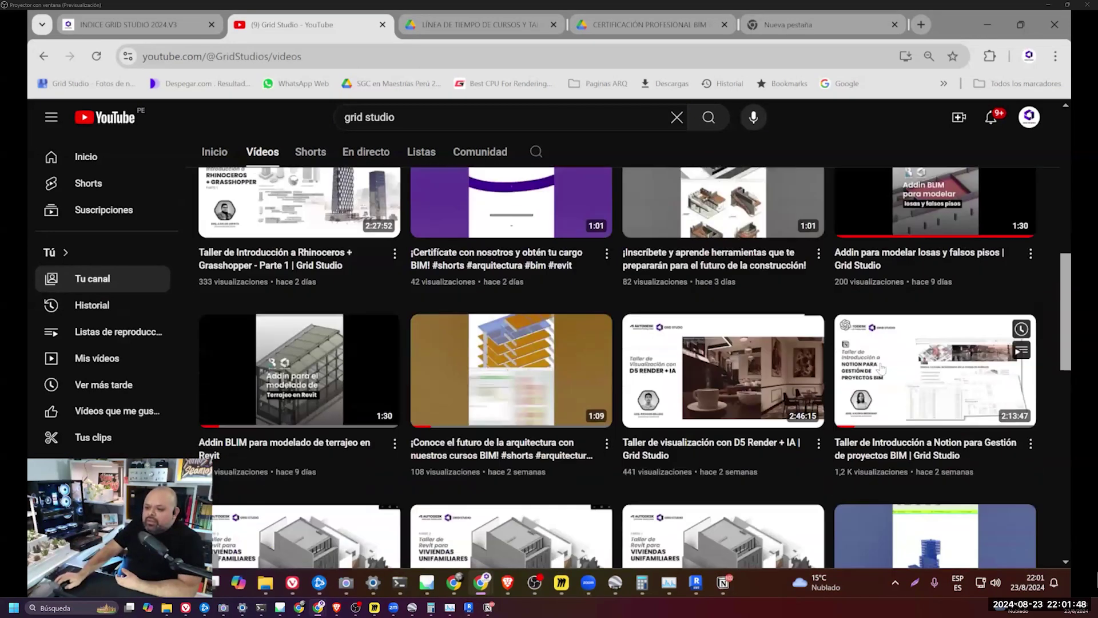
pyautogui.scroll(-3, 761, 400)
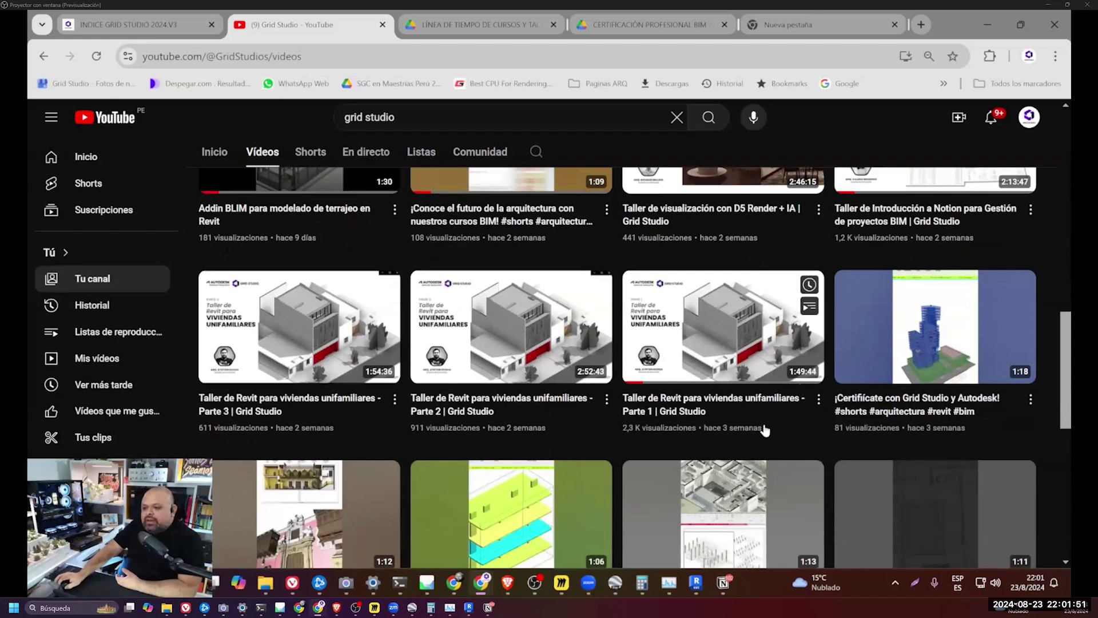